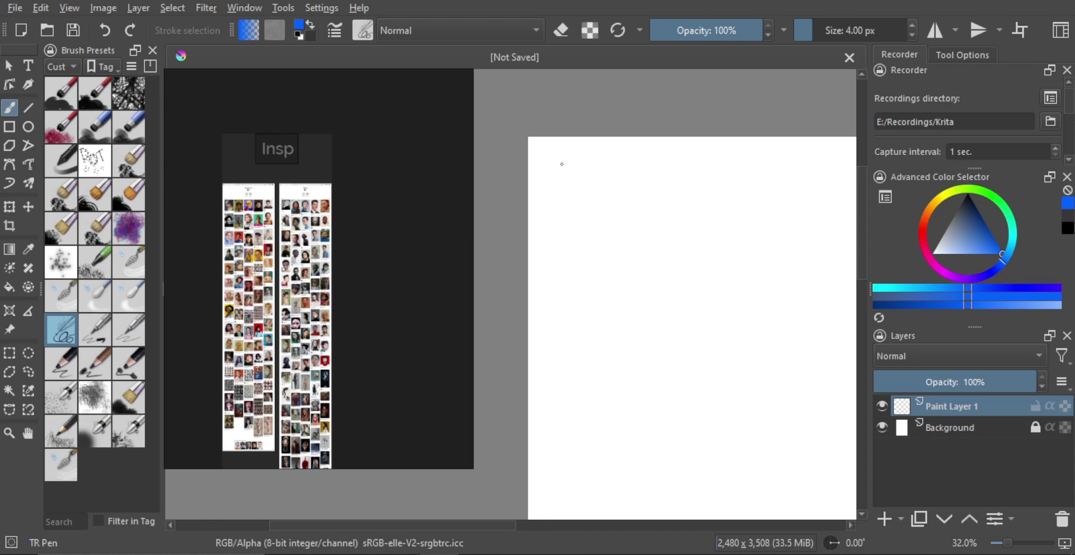
- Handwrite the starred and underlined heading "Antagonist" in blue with the 4 px pen near the page's upper corner
{"action": "mouse_move", "coordinate": [565, 164]}
{"action": "left_mouse_down"}
{"action": "mouse_move", "coordinate": [562, 175]}
{"action": "mouse_move", "coordinate": [611, 127]}
{"action": "mouse_move", "coordinate": [609, 159]}
{"action": "left_mouse_up"}
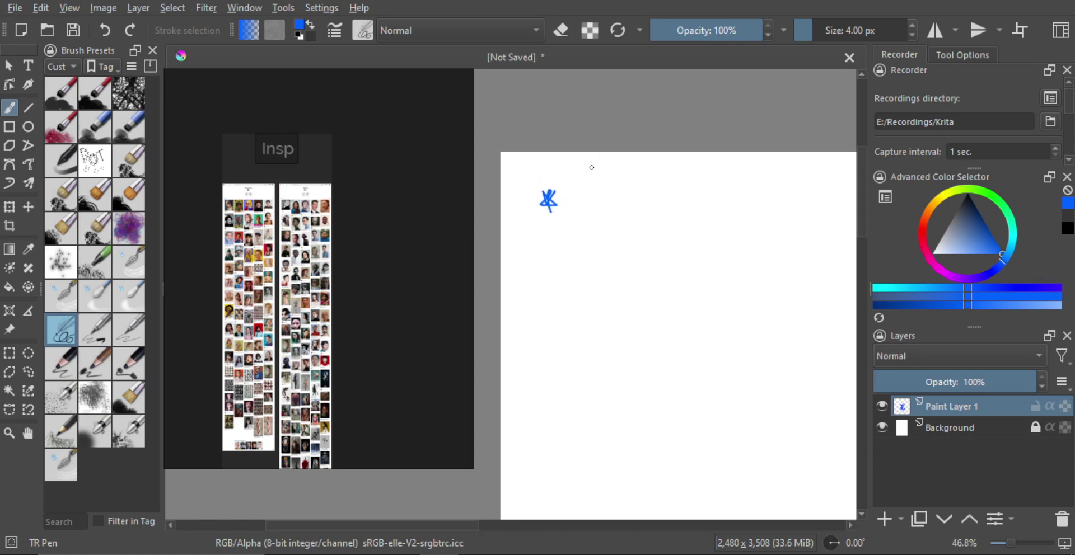
{"action": "mouse_move", "coordinate": [581, 177]}
{"action": "left_mouse_down"}
{"action": "mouse_move", "coordinate": [574, 207]}
{"action": "mouse_move", "coordinate": [594, 194]}
{"action": "mouse_move", "coordinate": [605, 206]}
{"action": "mouse_move", "coordinate": [658, 190]}
{"action": "mouse_move", "coordinate": [643, 200]}
{"action": "left_mouse_up"}
{"action": "left_click_drag", "start_coordinate": [578, 208], "coordinate": [675, 202]}
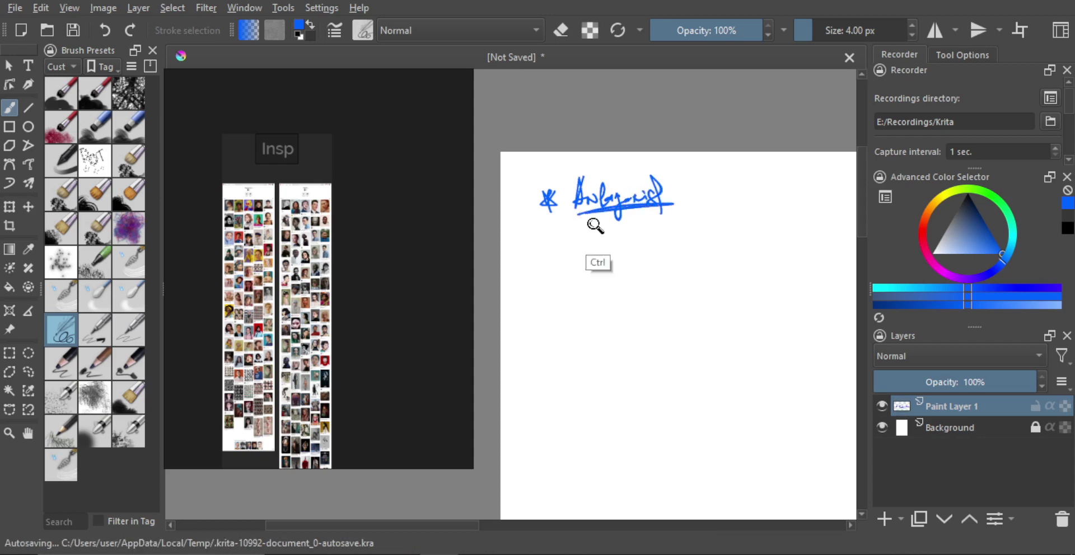
- Handwrite the bullet points "Female" and "20-25" beneath the Antagonist heading
{"action": "scroll", "coordinate": [581, 232], "scroll_direction": "up", "scroll_amount": 1}
{"action": "left_click", "coordinate": [559, 244]}
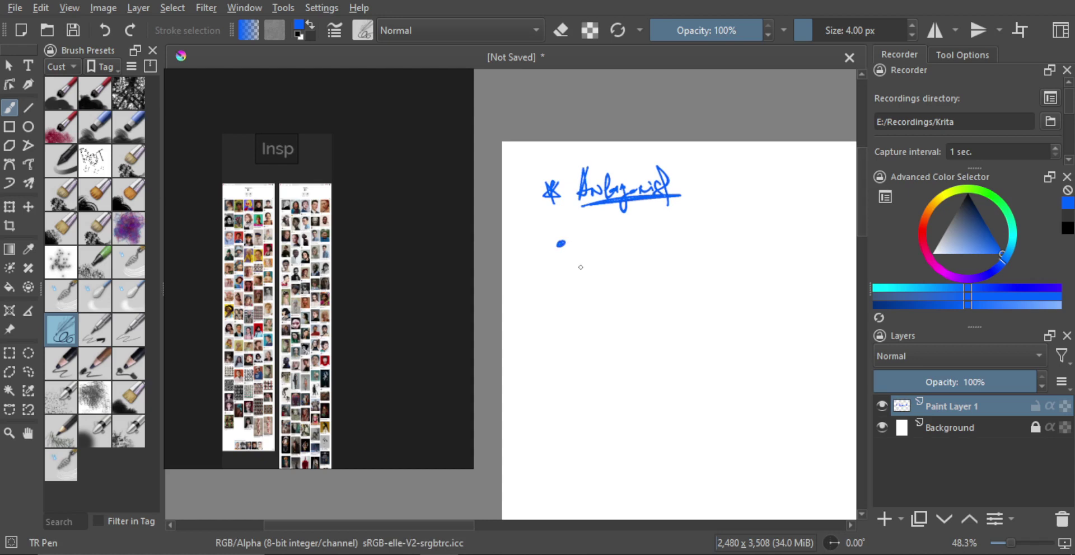
{"action": "mouse_move", "coordinate": [582, 224]}
{"action": "left_mouse_down"}
{"action": "mouse_move", "coordinate": [602, 246]}
{"action": "mouse_move", "coordinate": [641, 244]}
{"action": "left_mouse_up"}
{"action": "scroll", "coordinate": [564, 237], "scroll_direction": "down", "scroll_amount": 1}
{"action": "left_click", "coordinate": [557, 258]}
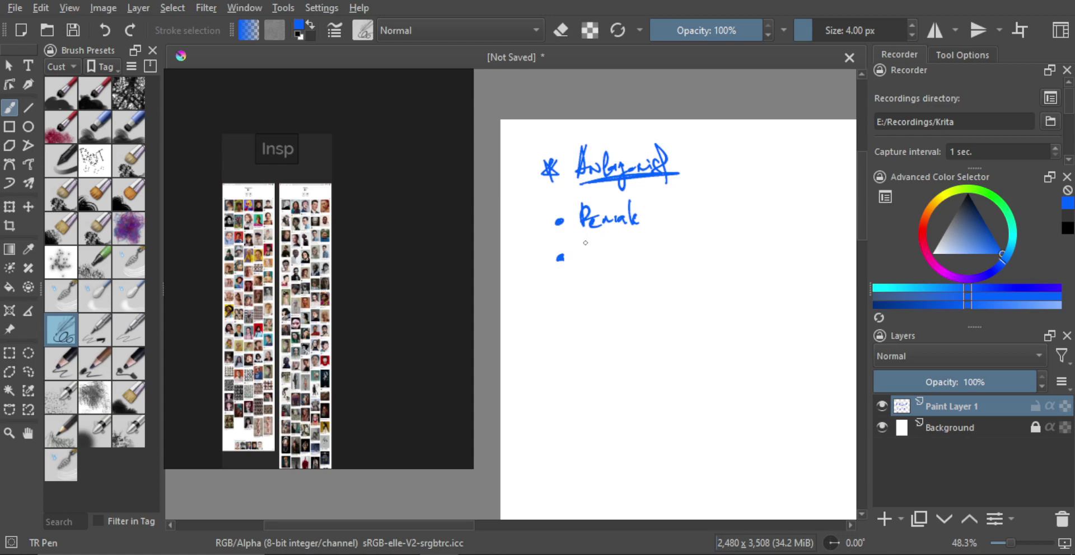
{"action": "mouse_move", "coordinate": [582, 247]}
{"action": "left_mouse_down"}
{"action": "mouse_move", "coordinate": [584, 260]}
{"action": "mouse_move", "coordinate": [600, 258]}
{"action": "mouse_move", "coordinate": [600, 247]}
{"action": "left_mouse_up"}
{"action": "left_click_drag", "start_coordinate": [609, 250], "coordinate": [637, 257]}
{"action": "scroll", "coordinate": [640, 247], "scroll_direction": "down", "scroll_amount": 2}
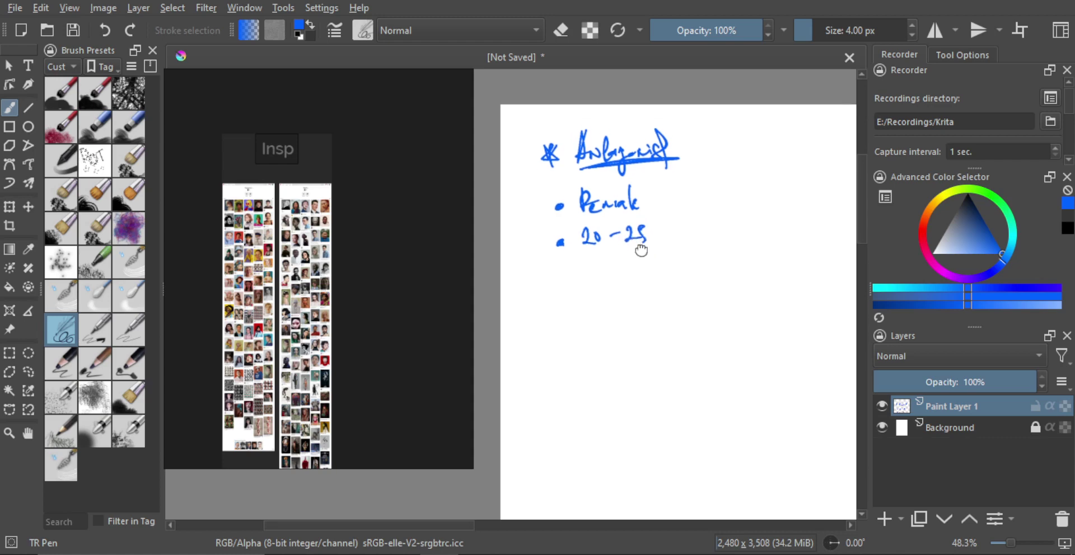
- Handwrite the bullet point "Childish look" below the age line and start a fourth bullet beneath it
{"action": "left_click", "coordinate": [559, 272]}
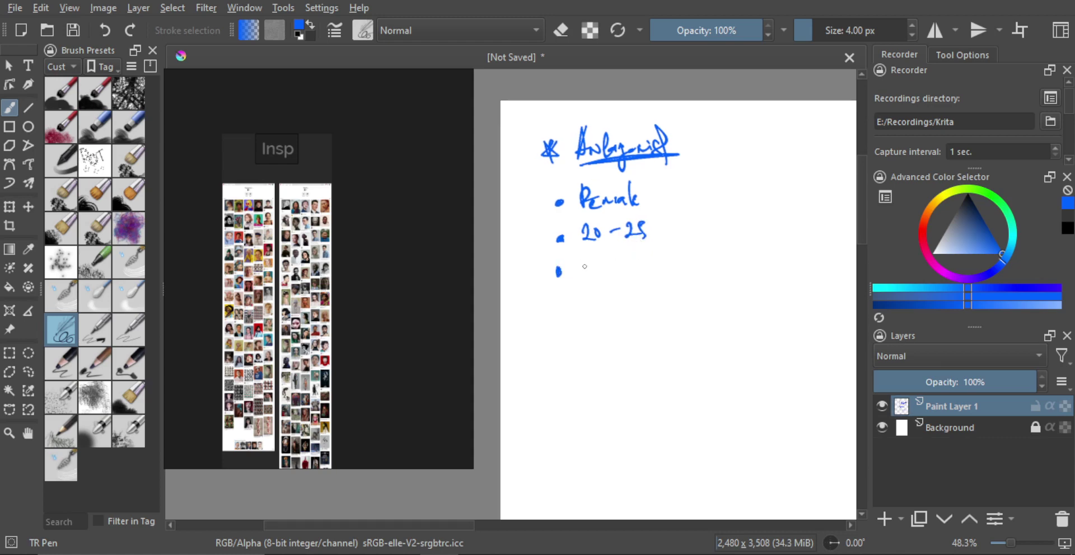
{"action": "mouse_move", "coordinate": [588, 253]}
{"action": "left_mouse_down"}
{"action": "mouse_move", "coordinate": [633, 268]}
{"action": "mouse_move", "coordinate": [630, 258]}
{"action": "mouse_move", "coordinate": [653, 275]}
{"action": "mouse_move", "coordinate": [711, 275]}
{"action": "left_mouse_up"}
{"action": "left_click_drag", "start_coordinate": [719, 265], "coordinate": [721, 274]}
{"action": "mouse_move", "coordinate": [664, 295]}
{"action": "left_mouse_down"}
{"action": "mouse_move", "coordinate": [662, 272]}
{"action": "mouse_move", "coordinate": [623, 252]}
{"action": "left_mouse_up"}
{"action": "scroll", "coordinate": [662, 271], "scroll_direction": "down", "scroll_amount": 1}
{"action": "left_click", "coordinate": [549, 272]}
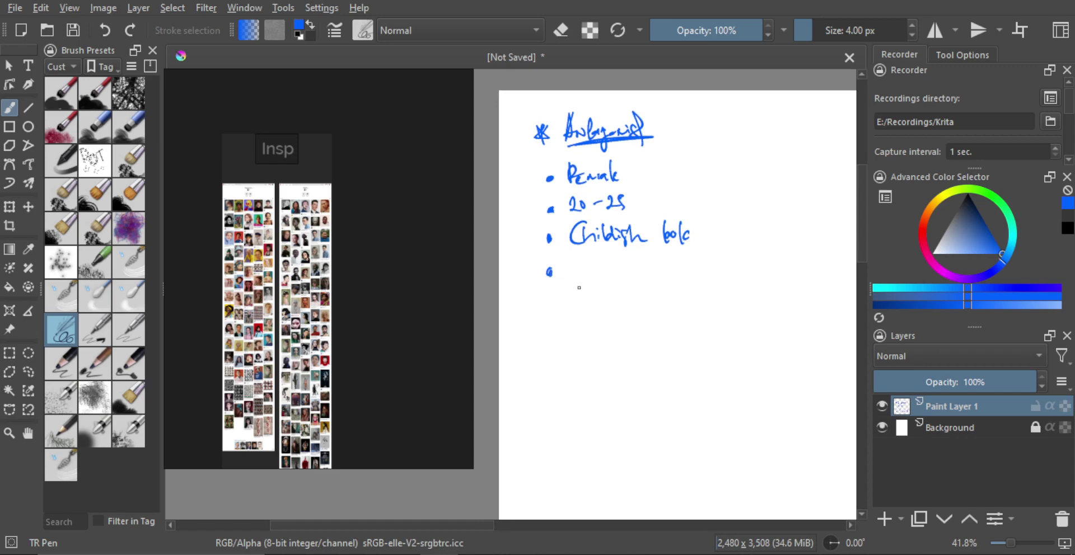
{"action": "key", "text": "plus"}
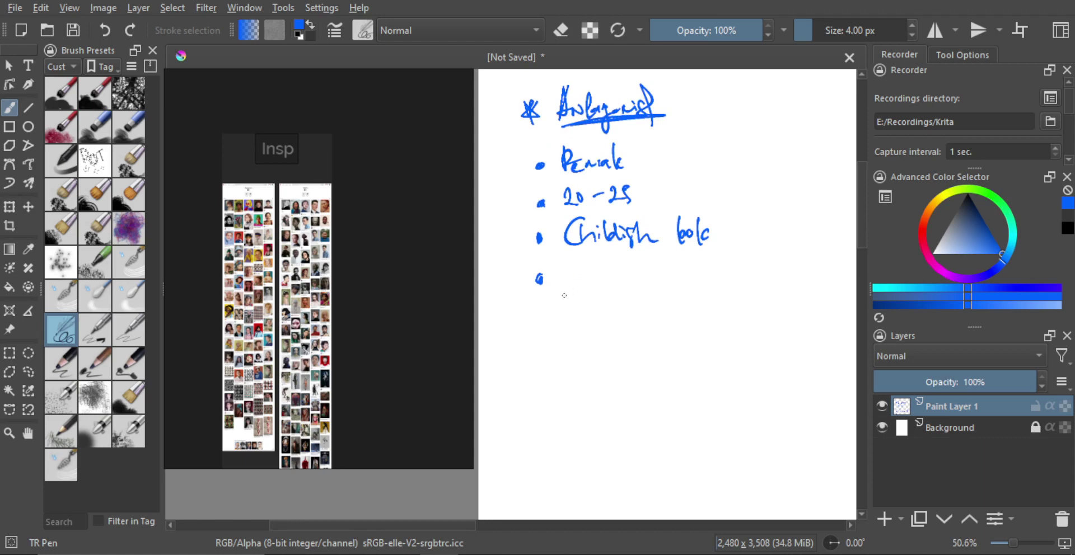
{"action": "scroll", "coordinate": [607, 259], "scroll_direction": "down", "scroll_amount": 1}
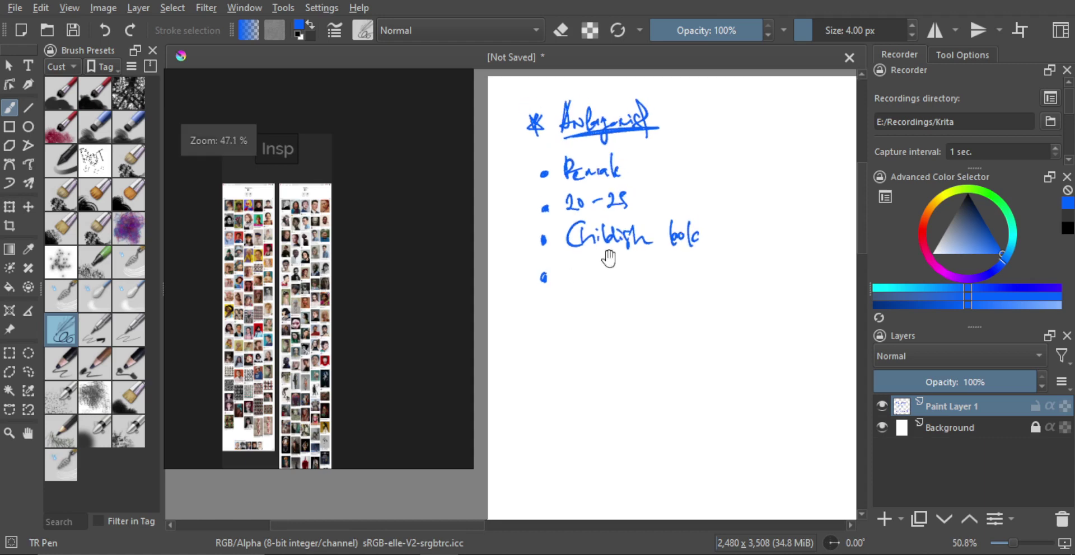
{"action": "scroll", "coordinate": [607, 261], "scroll_direction": "up", "scroll_amount": 1}
{"action": "left_click_drag", "start_coordinate": [595, 267], "coordinate": [588, 274]}
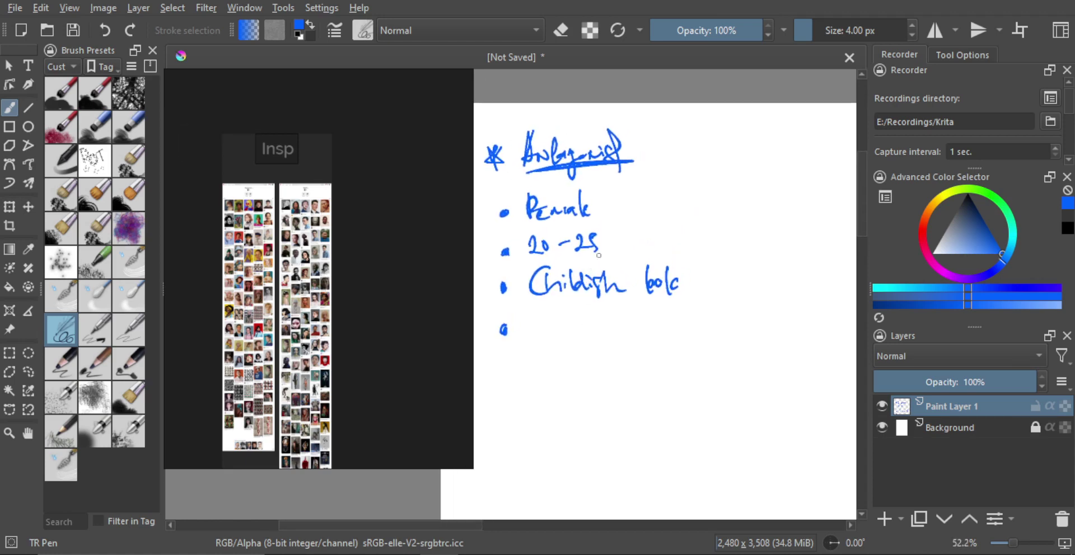
- Append the alternative age range "/ 35-40" to the "20-25" bullet point
{"action": "mouse_move", "coordinate": [627, 220]}
{"action": "left_mouse_down"}
{"action": "mouse_move", "coordinate": [610, 258]}
{"action": "mouse_move", "coordinate": [618, 243]}
{"action": "mouse_move", "coordinate": [631, 245]}
{"action": "mouse_move", "coordinate": [623, 250]}
{"action": "left_mouse_up"}
{"action": "mouse_move", "coordinate": [644, 234]}
{"action": "left_mouse_down"}
{"action": "mouse_move", "coordinate": [636, 251]}
{"action": "mouse_move", "coordinate": [663, 241]}
{"action": "left_mouse_up"}
{"action": "left_click_drag", "start_coordinate": [670, 234], "coordinate": [673, 242]}
{"action": "mouse_move", "coordinate": [672, 236]}
{"action": "left_mouse_down"}
{"action": "mouse_move", "coordinate": [671, 251]}
{"action": "mouse_move", "coordinate": [686, 244]}
{"action": "mouse_move", "coordinate": [653, 272]}
{"action": "left_mouse_up"}
{"action": "left_click_drag", "start_coordinate": [653, 272], "coordinate": [672, 258]}
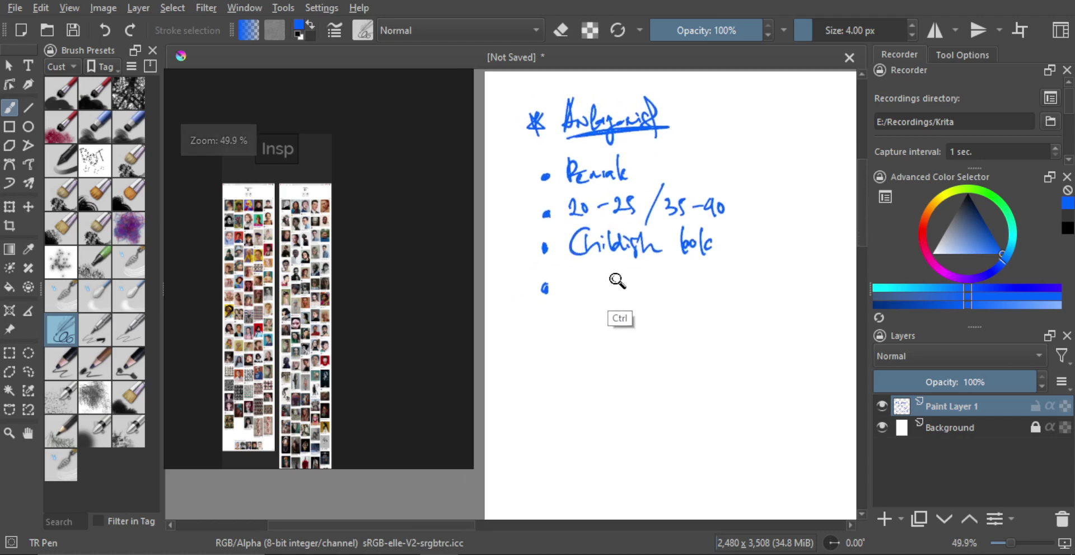
- Append "/ Devouring Mother" to the "Childish look" bullet point
{"action": "mouse_move", "coordinate": [616, 280]}
{"action": "left_mouse_down"}
{"action": "mouse_move", "coordinate": [628, 278]}
{"action": "mouse_move", "coordinate": [650, 326]}
{"action": "left_mouse_up"}
{"action": "left_click_drag", "start_coordinate": [655, 276], "coordinate": [590, 289]}
{"action": "left_click_drag", "start_coordinate": [665, 237], "coordinate": [646, 278]}
{"action": "mouse_move", "coordinate": [670, 269]}
{"action": "left_mouse_down"}
{"action": "mouse_move", "coordinate": [674, 248]}
{"action": "mouse_move", "coordinate": [648, 261]}
{"action": "left_mouse_up"}
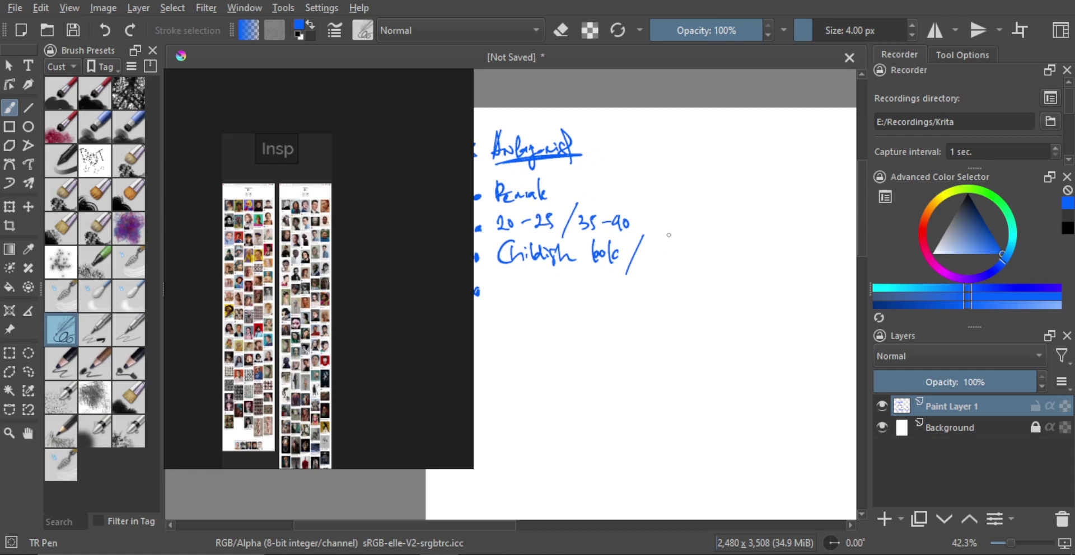
{"action": "mouse_move", "coordinate": [653, 239]}
{"action": "left_mouse_down"}
{"action": "mouse_move", "coordinate": [658, 263]}
{"action": "mouse_move", "coordinate": [702, 253]}
{"action": "mouse_move", "coordinate": [709, 271]}
{"action": "mouse_move", "coordinate": [736, 247]}
{"action": "mouse_move", "coordinate": [758, 263]}
{"action": "mouse_move", "coordinate": [784, 256]}
{"action": "left_mouse_up"}
{"action": "key", "text": "minus"}
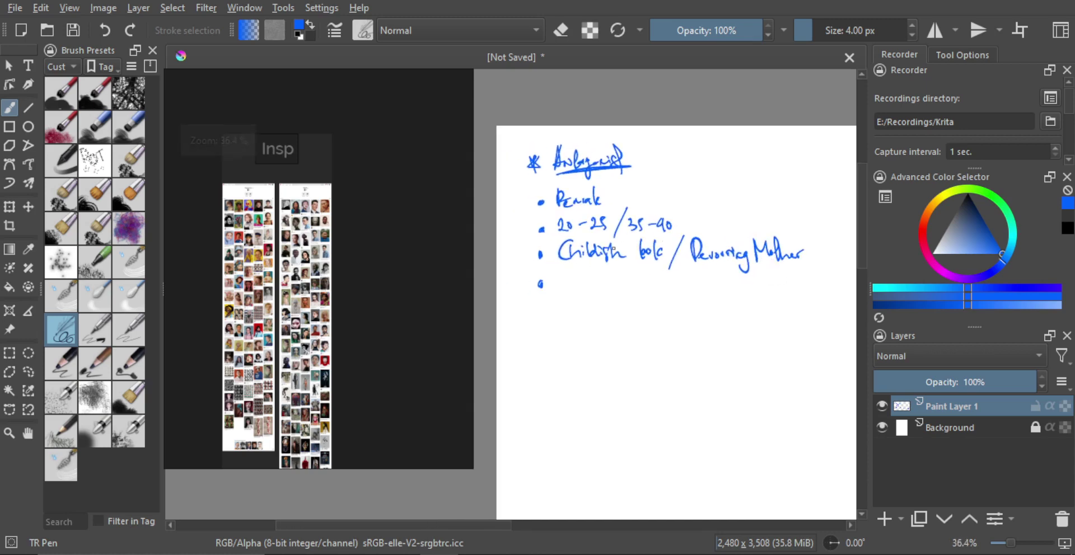
- Handwrite "Classy" beside the empty fourth bullet
{"action": "left_click_drag", "start_coordinate": [569, 276], "coordinate": [585, 276]}
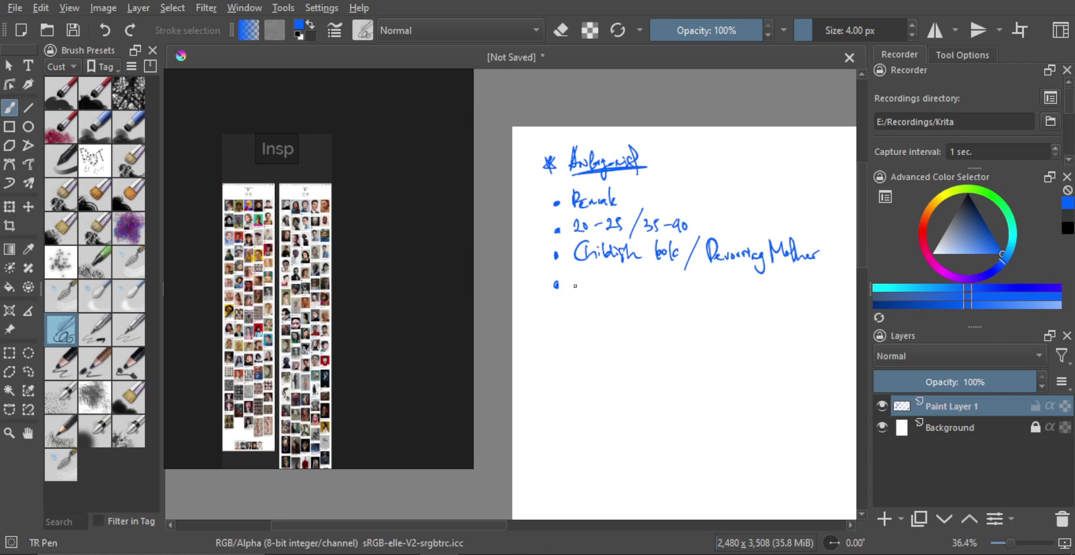
{"action": "scroll", "coordinate": [582, 317], "scroll_direction": "up", "scroll_amount": 1}
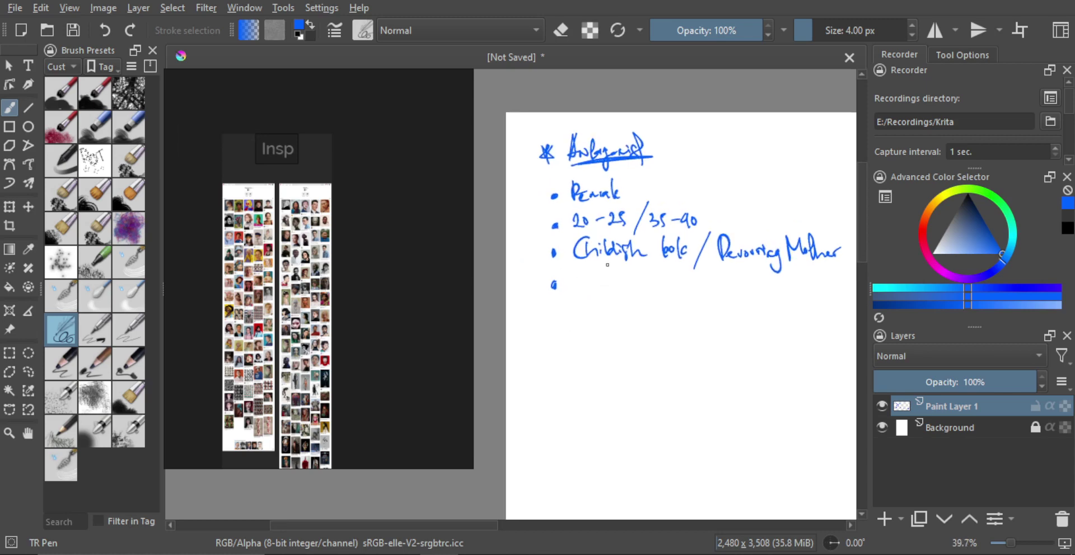
{"action": "mouse_move", "coordinate": [589, 271]}
{"action": "left_mouse_down"}
{"action": "mouse_move", "coordinate": [575, 274]}
{"action": "mouse_move", "coordinate": [629, 287]}
{"action": "mouse_move", "coordinate": [635, 311]}
{"action": "left_mouse_up"}
{"action": "scroll", "coordinate": [582, 291], "scroll_direction": "down", "scroll_amount": 2}
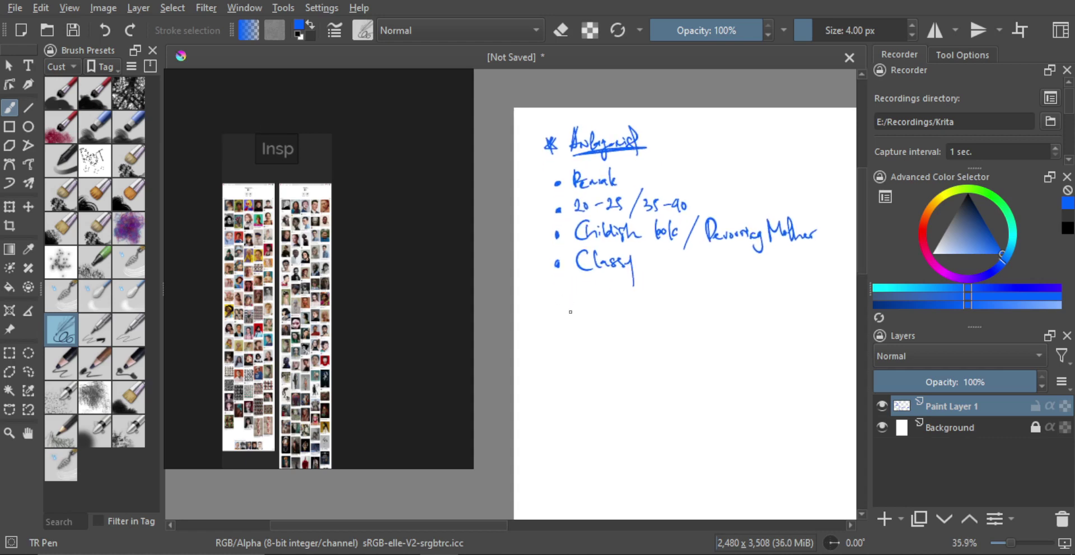
- Handwrite the bullet points "Royalty" and "Tyrant" at the end of the trait list
{"action": "left_click_drag", "start_coordinate": [557, 292], "coordinate": [559, 302]}
{"action": "mouse_move", "coordinate": [580, 280]}
{"action": "left_mouse_down"}
{"action": "mouse_move", "coordinate": [624, 281]}
{"action": "mouse_move", "coordinate": [632, 295]}
{"action": "mouse_move", "coordinate": [632, 284]}
{"action": "mouse_move", "coordinate": [644, 320]}
{"action": "left_mouse_up"}
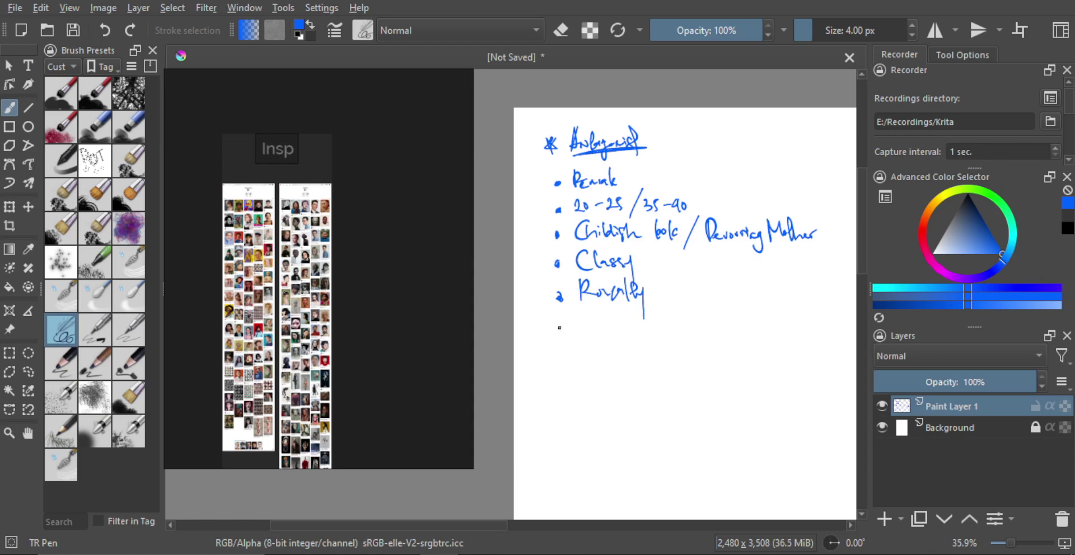
{"action": "left_click_drag", "start_coordinate": [558, 327], "coordinate": [569, 323]}
{"action": "mouse_move", "coordinate": [582, 327]}
{"action": "left_mouse_down"}
{"action": "mouse_move", "coordinate": [599, 307]}
{"action": "mouse_move", "coordinate": [602, 331]}
{"action": "mouse_move", "coordinate": [641, 324]}
{"action": "mouse_move", "coordinate": [643, 339]}
{"action": "left_mouse_up"}
{"action": "scroll", "coordinate": [619, 297], "scroll_direction": "down", "scroll_amount": 5}
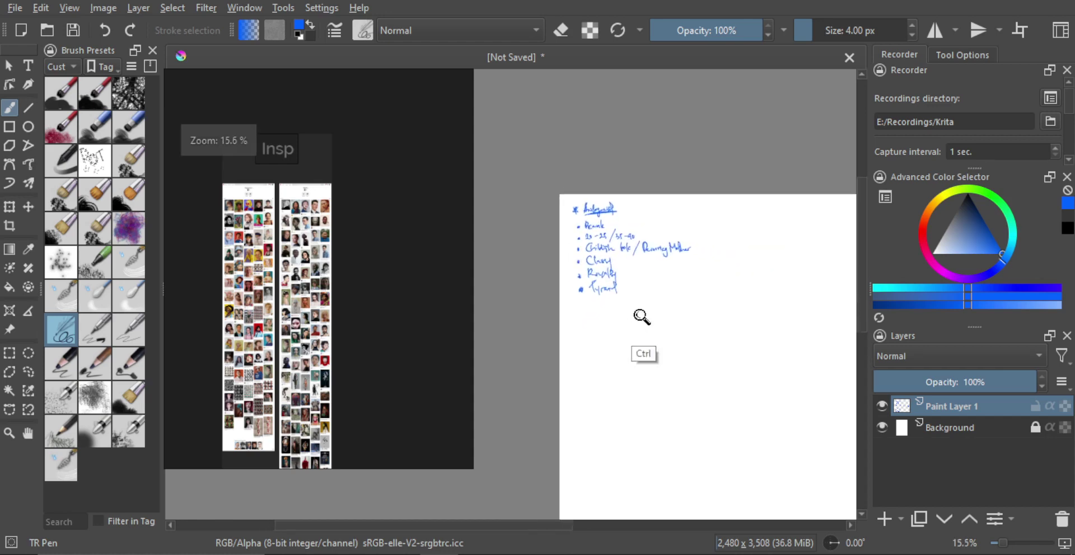
- Lower the opacity of the handwritten notes layer to 21% and add a new paint layer above it
{"action": "left_click_drag", "start_coordinate": [971, 383], "coordinate": [910, 382]}
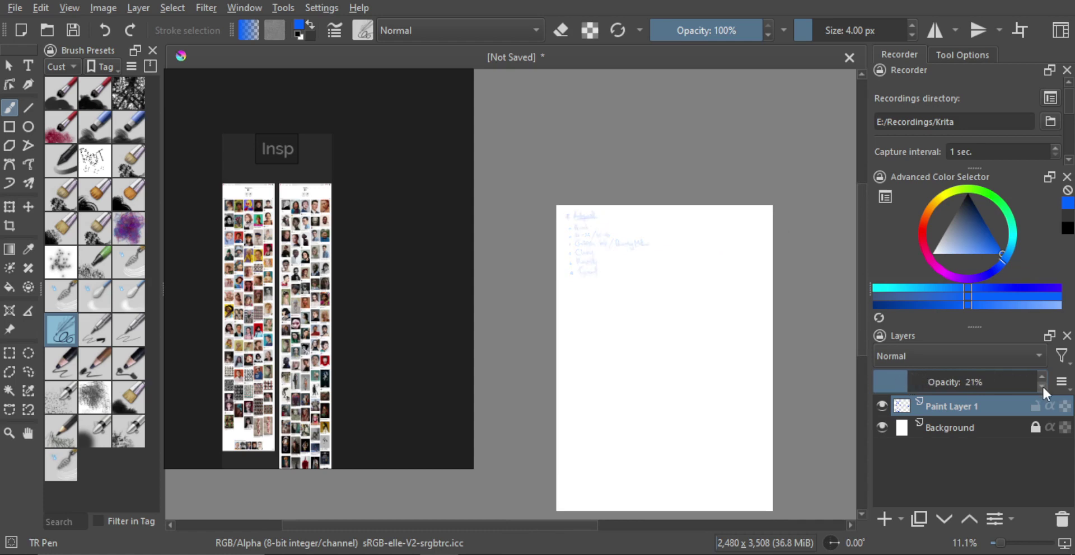
{"action": "left_click", "coordinate": [883, 519]}
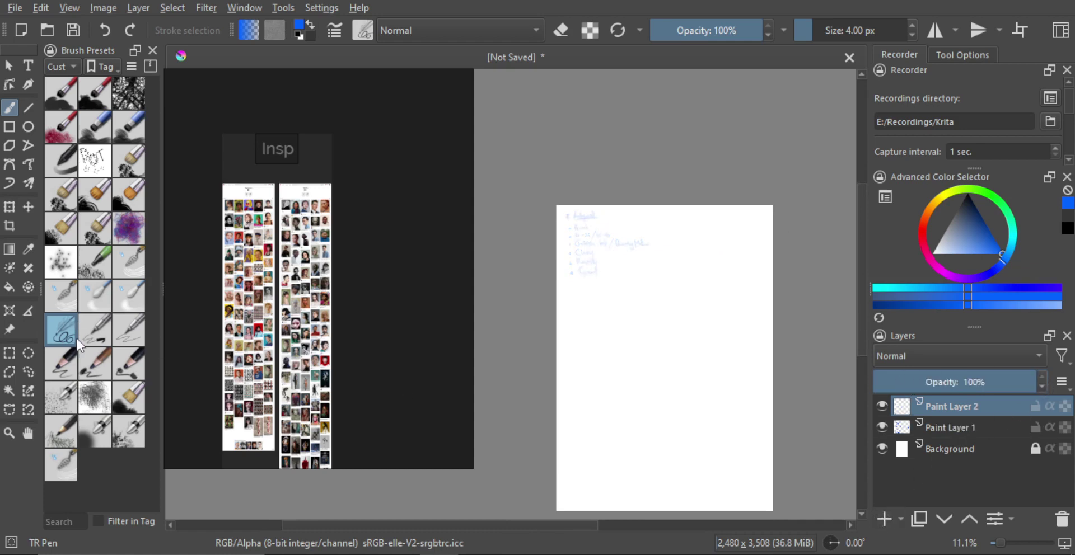
- Choose the TR Brush Skin preset, swap the foreground colour to black, and undo the test strokes
{"action": "left_click", "coordinate": [61, 161]}
{"action": "mouse_move", "coordinate": [663, 305]}
{"action": "left_mouse_down"}
{"action": "mouse_move", "coordinate": [672, 331]}
{"action": "mouse_move", "coordinate": [686, 334]}
{"action": "left_mouse_up"}
{"action": "key", "text": "ctrl+z"}
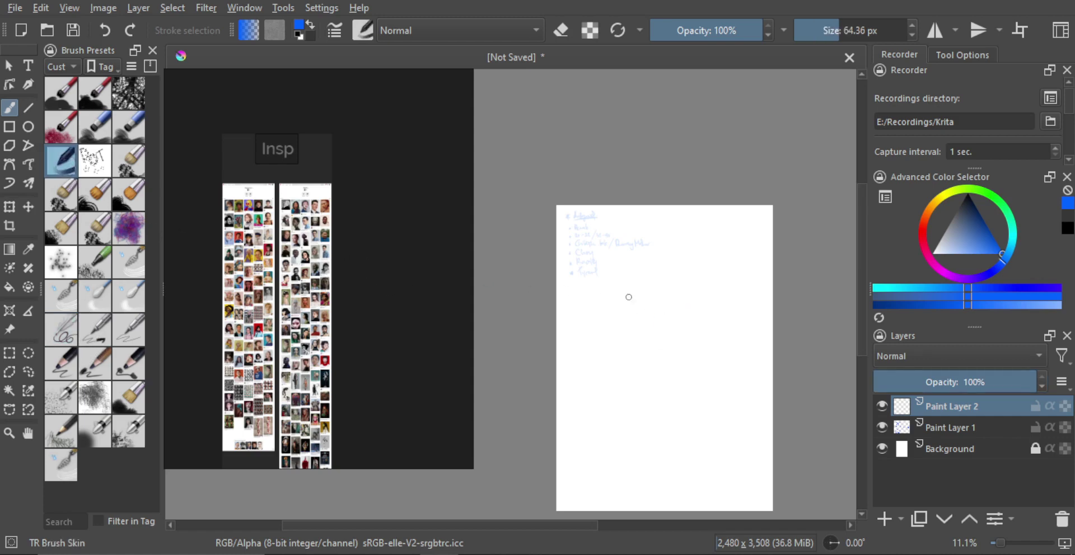
{"action": "key", "text": "x"}
{"action": "mouse_move", "coordinate": [682, 298]}
{"action": "left_mouse_down"}
{"action": "mouse_move", "coordinate": [666, 344]}
{"action": "mouse_move", "coordinate": [692, 355]}
{"action": "left_mouse_up"}
{"action": "key", "text": "ctrl+z"}
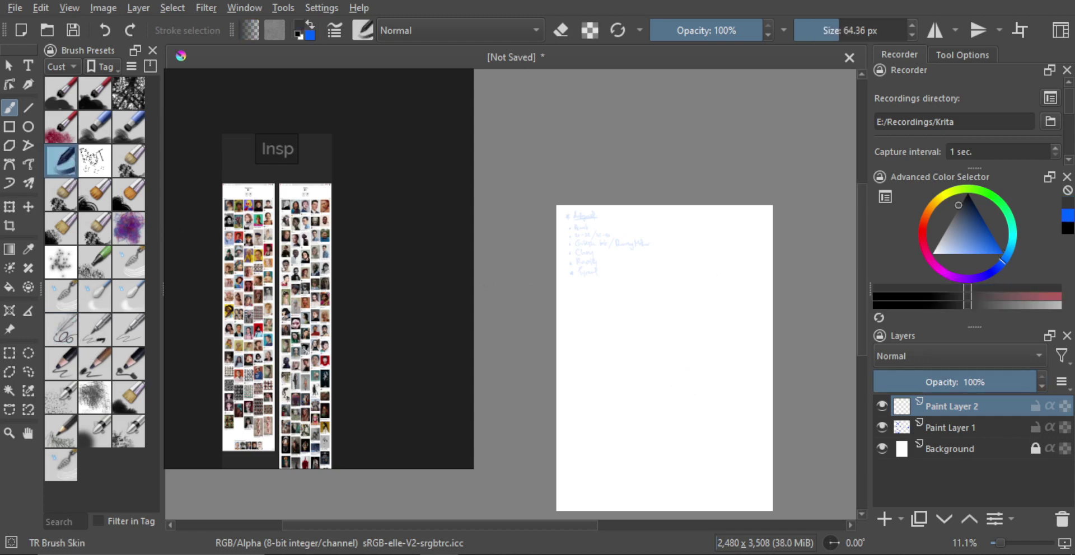
- Browse the portrait reference board and zoom in on the short-haired woman in the green turtleneck
{"action": "scroll", "coordinate": [311, 226], "scroll_direction": "up", "scroll_amount": 5}
{"action": "scroll", "coordinate": [310, 226], "scroll_direction": "down", "scroll_amount": 5}
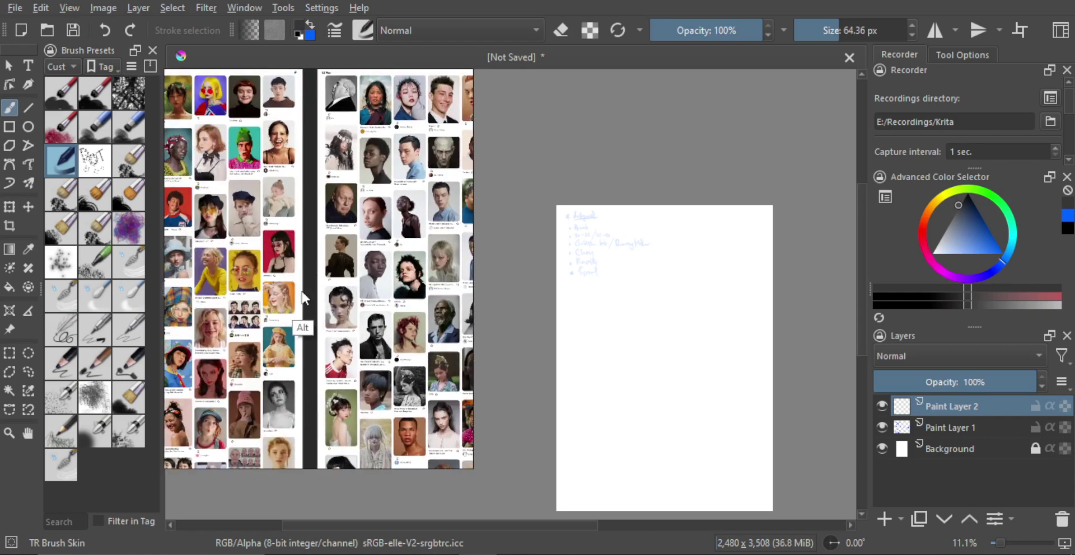
{"action": "scroll", "coordinate": [308, 303], "scroll_direction": "up", "scroll_amount": 5}
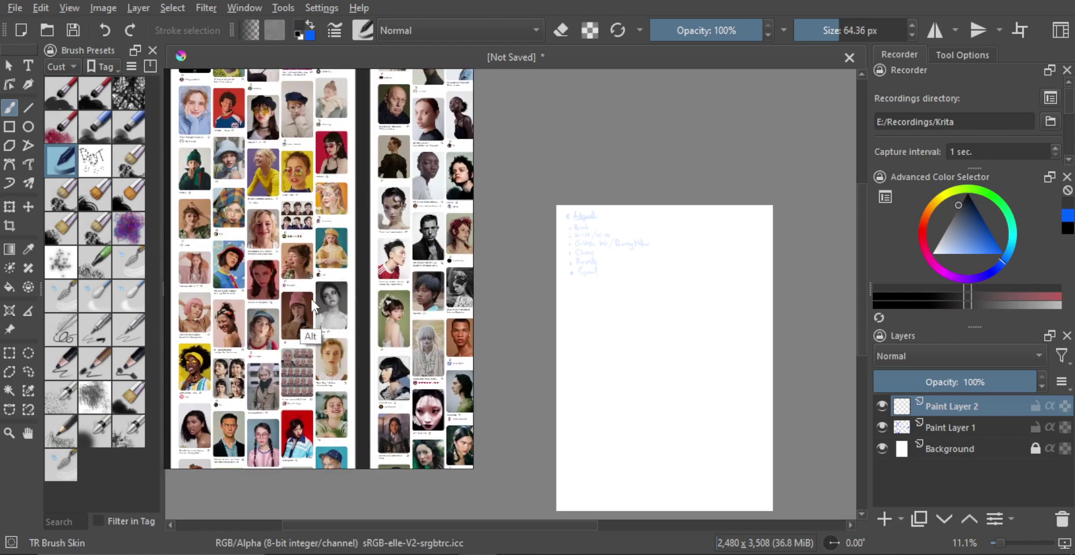
{"action": "scroll", "coordinate": [306, 291], "scroll_direction": "down", "scroll_amount": 3}
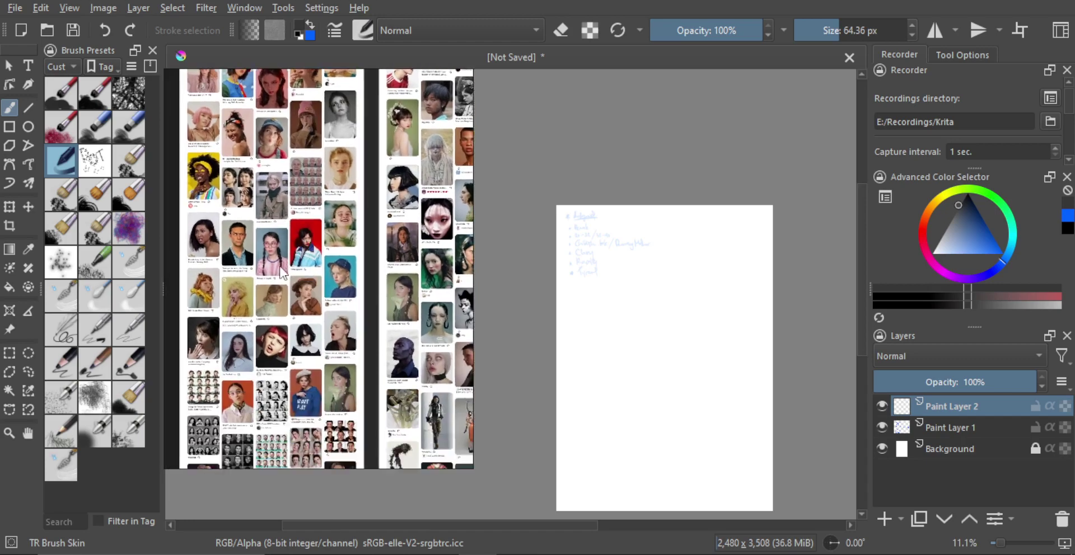
{"action": "scroll", "coordinate": [313, 302], "scroll_direction": "up", "scroll_amount": 5}
{"action": "left_click_drag", "start_coordinate": [317, 317], "coordinate": [354, 294]}
{"action": "scroll", "coordinate": [347, 280], "scroll_direction": "up", "scroll_amount": 5}
{"action": "scroll", "coordinate": [321, 277], "scroll_direction": "up", "scroll_amount": 2}
{"action": "scroll", "coordinate": [315, 297], "scroll_direction": "up", "scroll_amount": 2}
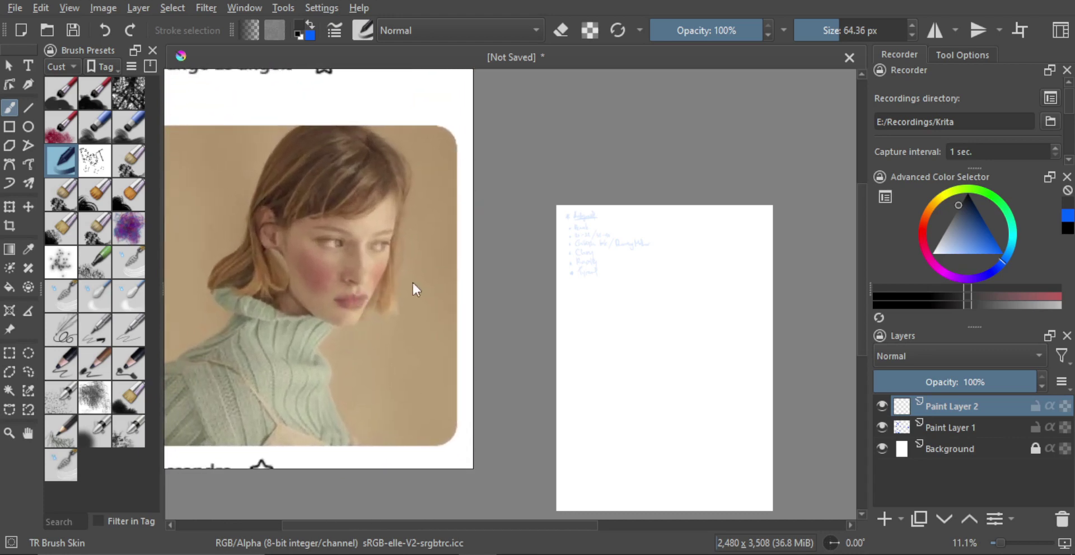
- Set the brush size to 8.89 px and sketch the head's construction with cranium circle, jaw, ear and side plane
{"action": "left_click_drag", "start_coordinate": [670, 314], "coordinate": [671, 293]}
{"action": "mouse_move", "coordinate": [685, 277]}
{"action": "left_mouse_down"}
{"action": "mouse_move", "coordinate": [633, 275]}
{"action": "mouse_move", "coordinate": [648, 271]}
{"action": "left_mouse_up"}
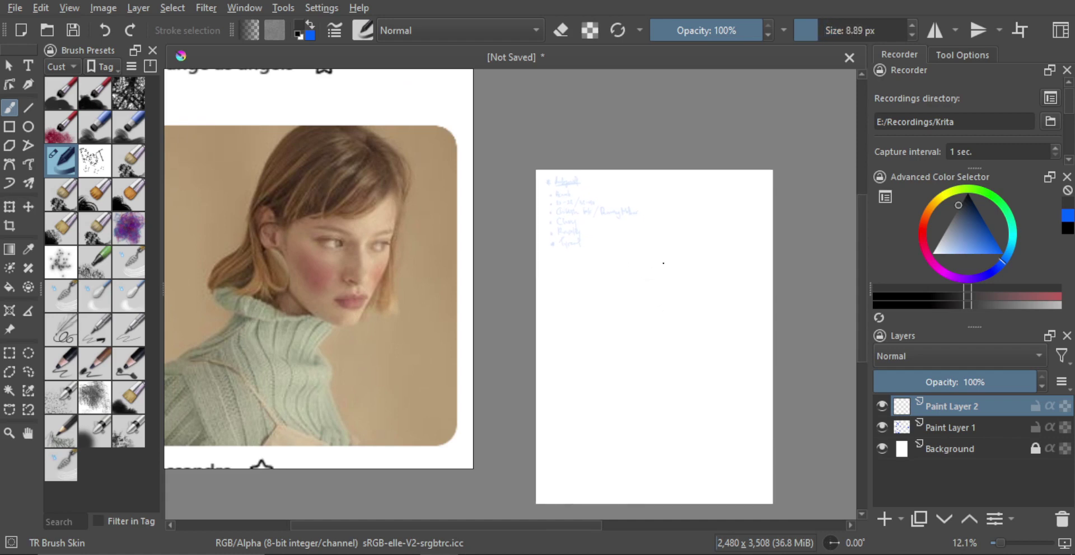
{"action": "mouse_move", "coordinate": [643, 237]}
{"action": "left_mouse_down"}
{"action": "mouse_move", "coordinate": [621, 277]}
{"action": "mouse_move", "coordinate": [626, 242]}
{"action": "mouse_move", "coordinate": [621, 275]}
{"action": "mouse_move", "coordinate": [672, 237]}
{"action": "left_mouse_up"}
{"action": "scroll", "coordinate": [655, 280], "scroll_direction": "up", "scroll_amount": 1}
{"action": "left_click_drag", "start_coordinate": [694, 270], "coordinate": [675, 324]}
{"action": "mouse_move", "coordinate": [696, 263]}
{"action": "left_mouse_down"}
{"action": "mouse_move", "coordinate": [680, 336]}
{"action": "mouse_move", "coordinate": [646, 320]}
{"action": "mouse_move", "coordinate": [678, 340]}
{"action": "left_mouse_up"}
{"action": "key", "text": "ctrl+z"}
{"action": "key", "text": "ctrl+z"}
{"action": "key", "text": "ctrl+z"}
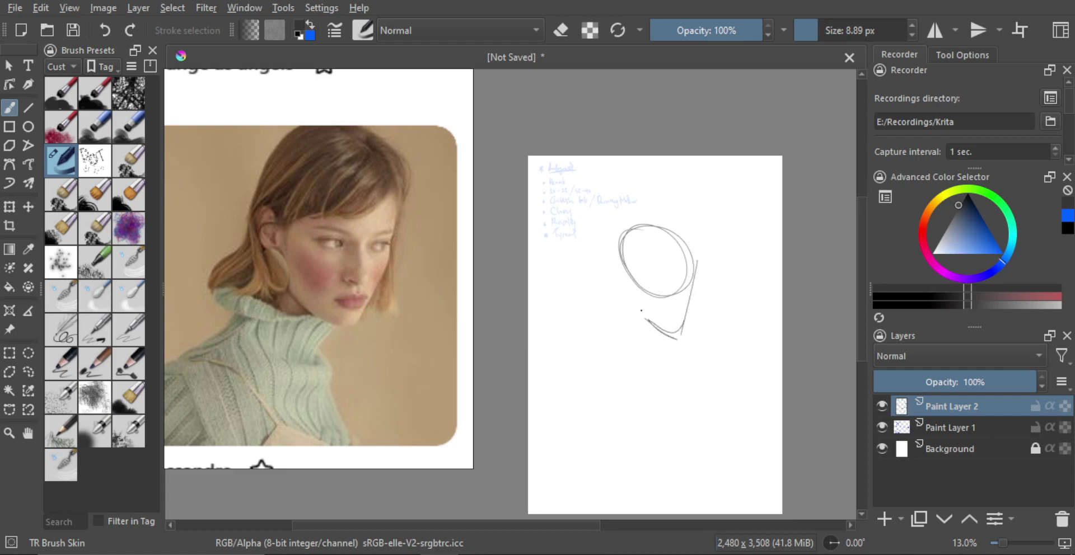
{"action": "left_click_drag", "start_coordinate": [641, 309], "coordinate": [637, 284]}
{"action": "mouse_move", "coordinate": [636, 304]}
{"action": "left_mouse_down"}
{"action": "mouse_move", "coordinate": [641, 257]}
{"action": "mouse_move", "coordinate": [679, 234]}
{"action": "mouse_move", "coordinate": [694, 265]}
{"action": "left_mouse_up"}
- Sketch the long neck and the shoulder and collar lines below the head, undoing the strokes that miss
{"action": "mouse_move", "coordinate": [633, 303]}
{"action": "left_mouse_down"}
{"action": "mouse_move", "coordinate": [634, 277]}
{"action": "mouse_move", "coordinate": [601, 377]}
{"action": "left_mouse_up"}
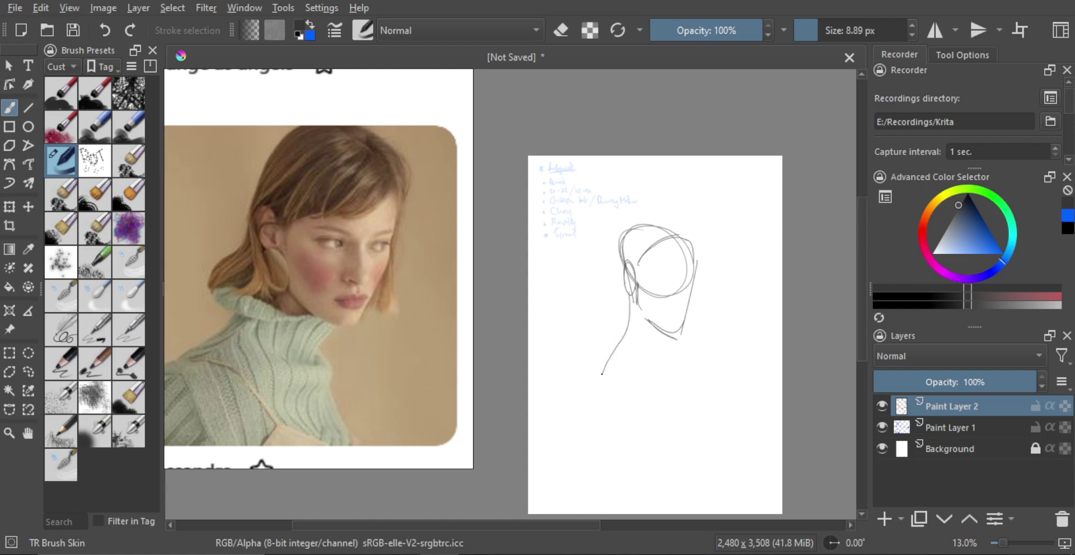
{"action": "key", "text": "ctrl+z"}
{"action": "left_click_drag", "start_coordinate": [628, 296], "coordinate": [610, 359]}
{"action": "left_click_drag", "start_coordinate": [625, 326], "coordinate": [578, 397]}
{"action": "key", "text": "ctrl+z"}
{"action": "mouse_move", "coordinate": [664, 335]}
{"action": "left_mouse_down"}
{"action": "mouse_move", "coordinate": [635, 383]}
{"action": "mouse_move", "coordinate": [640, 403]}
{"action": "left_mouse_up"}
{"action": "mouse_move", "coordinate": [640, 402]}
{"action": "left_mouse_down"}
{"action": "mouse_move", "coordinate": [609, 367]}
{"action": "mouse_move", "coordinate": [613, 355]}
{"action": "mouse_move", "coordinate": [577, 397]}
{"action": "left_mouse_up"}
{"action": "key", "text": "ctrl+z"}
{"action": "mouse_move", "coordinate": [608, 363]}
{"action": "left_mouse_down"}
{"action": "mouse_move", "coordinate": [568, 406]}
{"action": "mouse_move", "coordinate": [658, 429]}
{"action": "left_mouse_up"}
{"action": "left_click_drag", "start_coordinate": [641, 371], "coordinate": [657, 428]}
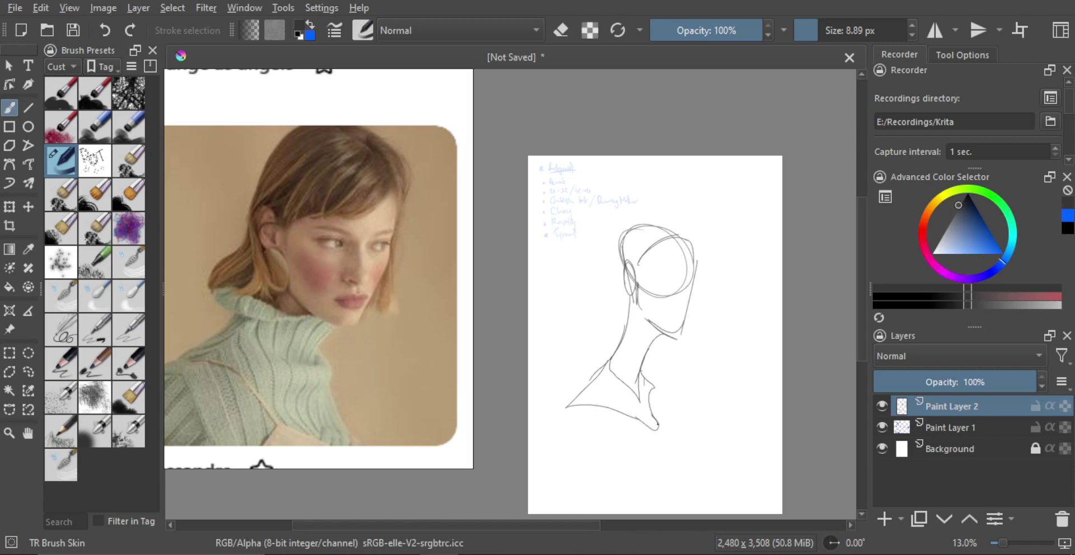
{"action": "key", "text": "ctrl+z"}
{"action": "mouse_move", "coordinate": [660, 390]}
{"action": "left_mouse_down"}
{"action": "mouse_move", "coordinate": [645, 408]}
{"action": "mouse_move", "coordinate": [575, 406]}
{"action": "mouse_move", "coordinate": [670, 385]}
{"action": "mouse_move", "coordinate": [684, 404]}
{"action": "left_mouse_up"}
{"action": "key", "text": "ctrl+z"}
- Sketch the eyes, nose and mouth on the face, filling in the eyes with a thicker brush of 18.67 px
{"action": "mouse_move", "coordinate": [651, 317]}
{"action": "left_mouse_down", "text": "ctrl"}
{"action": "mouse_move", "coordinate": [649, 285]}
{"action": "mouse_move", "coordinate": [674, 279]}
{"action": "left_mouse_up", "text": "ctrl"}
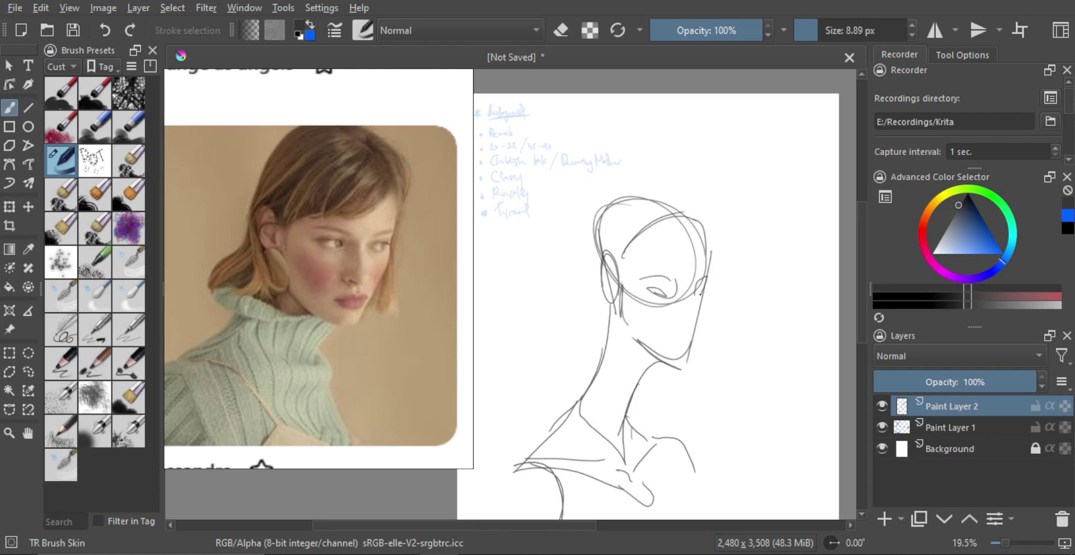
{"action": "mouse_move", "coordinate": [695, 292]}
{"action": "left_mouse_down", "text": "ctrl"}
{"action": "mouse_move", "coordinate": [693, 269]}
{"action": "mouse_move", "coordinate": [681, 322]}
{"action": "mouse_move", "coordinate": [647, 291]}
{"action": "left_mouse_up", "text": "ctrl"}
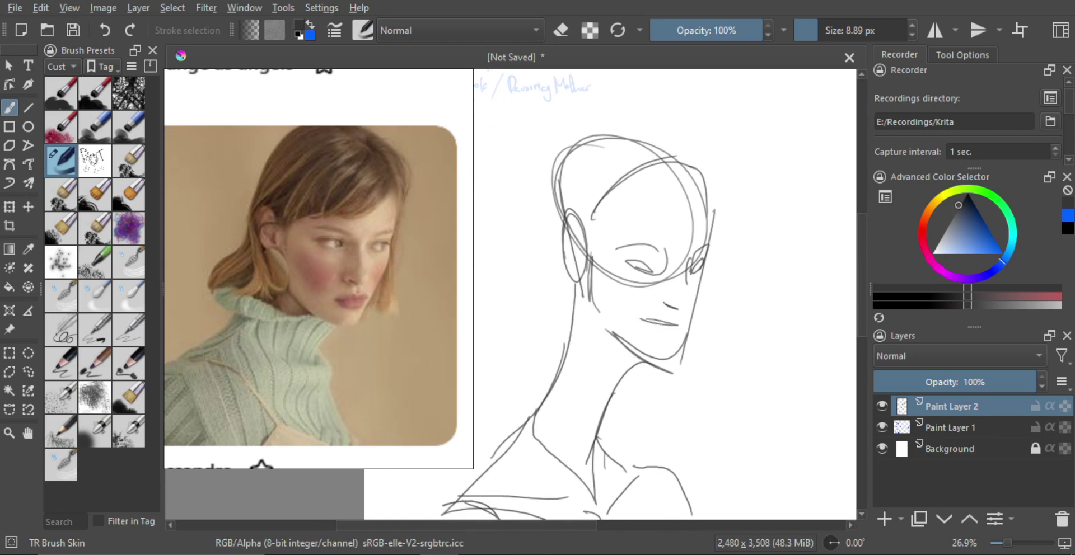
{"action": "key", "text": "ctrl+z"}
{"action": "left_click_drag", "start_coordinate": [639, 317], "coordinate": [672, 322]}
{"action": "left_click_drag", "start_coordinate": [651, 244], "coordinate": [639, 272], "text": "ctrl"}
{"action": "mouse_move", "coordinate": [622, 267]}
{"action": "left_mouse_down", "text": "shift"}
{"action": "mouse_move", "coordinate": [701, 282]}
{"action": "mouse_move", "coordinate": [639, 275]}
{"action": "left_mouse_up", "text": "shift"}
{"action": "key", "text": "ctrl+z"}
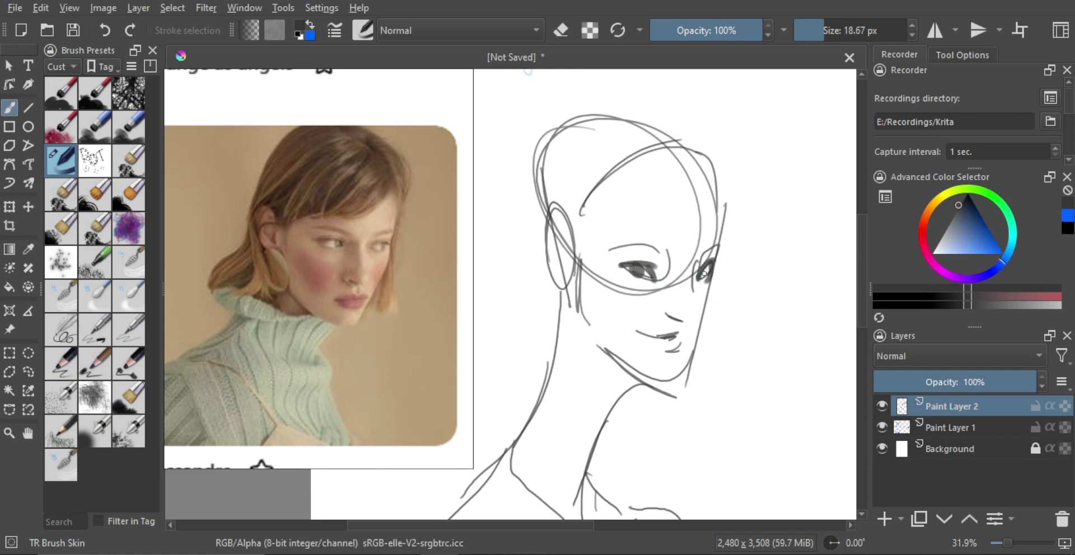
- Darken the underside of the nose and draw thick, angled eyebrows above both eyes
{"action": "left_click_drag", "start_coordinate": [678, 351], "coordinate": [672, 351]}
{"action": "scroll", "coordinate": [686, 315], "scroll_direction": "down", "scroll_amount": 3}
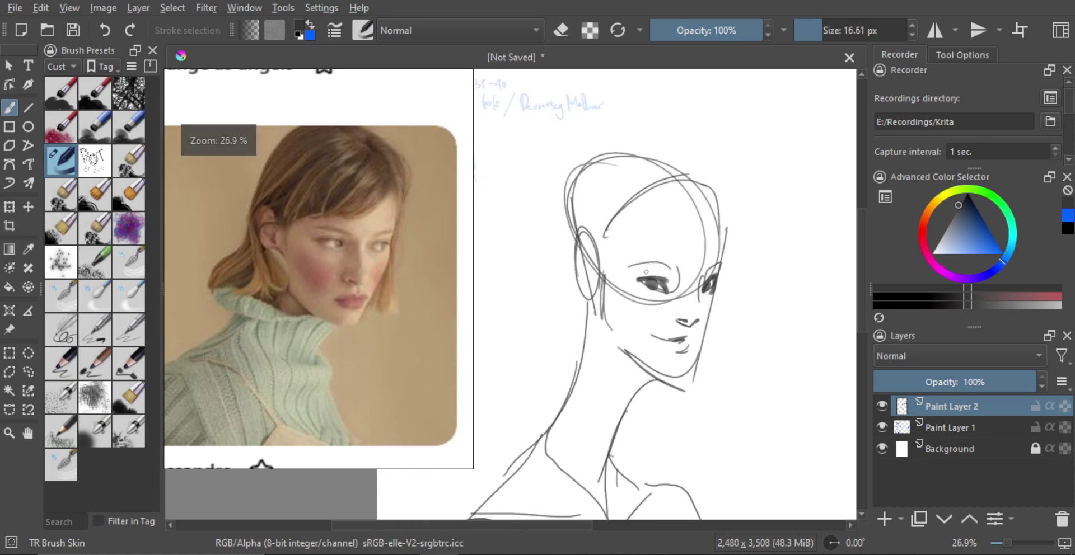
{"action": "mouse_move", "coordinate": [628, 266]}
{"action": "left_mouse_down"}
{"action": "mouse_move", "coordinate": [670, 261]}
{"action": "mouse_move", "coordinate": [643, 276]}
{"action": "mouse_move", "coordinate": [697, 285]}
{"action": "left_mouse_up"}
- Add a soft round blush spot on each cheek, using a 99.48 px brush for the far cheek
{"action": "scroll", "coordinate": [674, 265], "scroll_direction": "up", "scroll_amount": 1}
{"action": "left_click", "coordinate": [629, 284]}
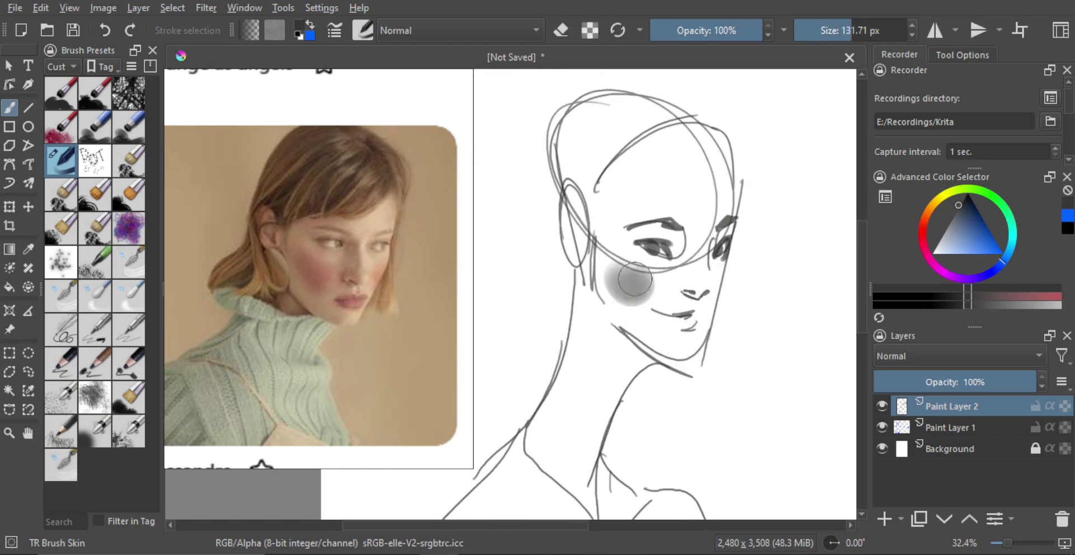
{"action": "left_click", "coordinate": [726, 279]}
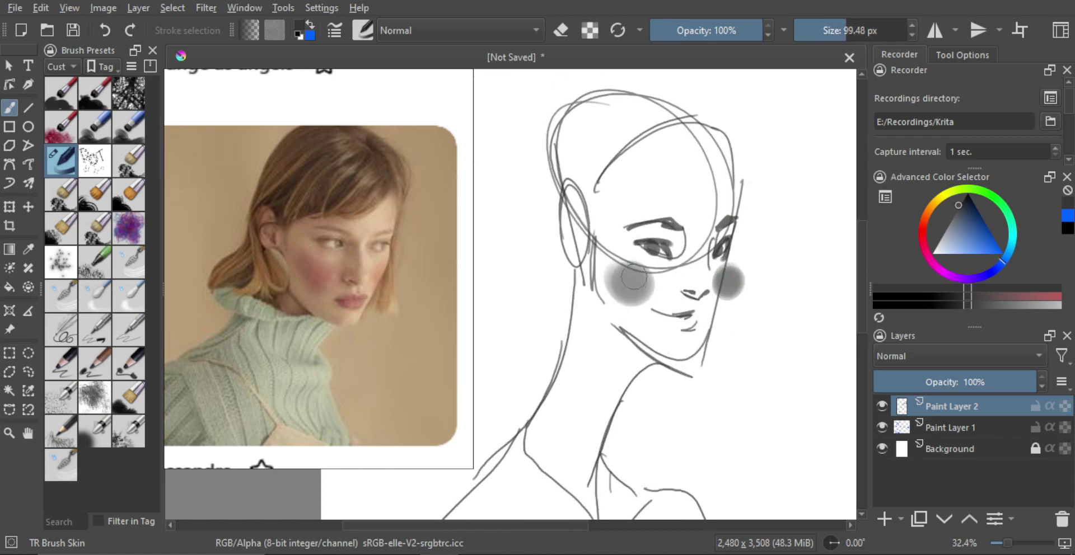
- Lighten and reshape both cheek spots into faint blush with the eraser at about 56 px, undoing the strokes that miss
{"action": "key", "text": "e"}
{"action": "left_click_drag", "start_coordinate": [621, 298], "coordinate": [612, 297], "text": "shift"}
{"action": "key", "text": "ctrl+z"}
{"action": "left_click_drag", "start_coordinate": [606, 284], "coordinate": [631, 314]}
{"action": "key", "text": "ctrl+z"}
{"action": "key", "text": "ctrl+z"}
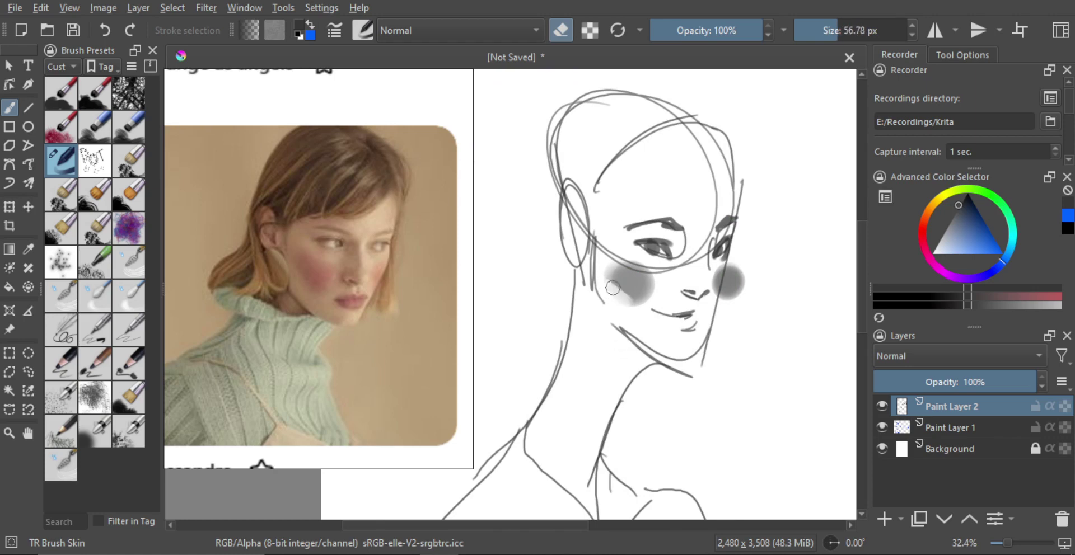
{"action": "key", "text": "ctrl+z"}
{"action": "mouse_move", "coordinate": [602, 278]}
{"action": "left_mouse_down"}
{"action": "mouse_move", "coordinate": [627, 310]}
{"action": "mouse_move", "coordinate": [612, 291]}
{"action": "mouse_move", "coordinate": [629, 309]}
{"action": "mouse_move", "coordinate": [626, 279]}
{"action": "mouse_move", "coordinate": [671, 274]}
{"action": "mouse_move", "coordinate": [618, 278]}
{"action": "mouse_move", "coordinate": [635, 292]}
{"action": "left_mouse_up"}
{"action": "key", "text": "ctrl+z"}
{"action": "mouse_move", "coordinate": [733, 274]}
{"action": "left_mouse_down", "text": "shift"}
{"action": "mouse_move", "coordinate": [744, 295]}
{"action": "mouse_move", "coordinate": [735, 291]}
{"action": "left_mouse_up", "text": "shift"}
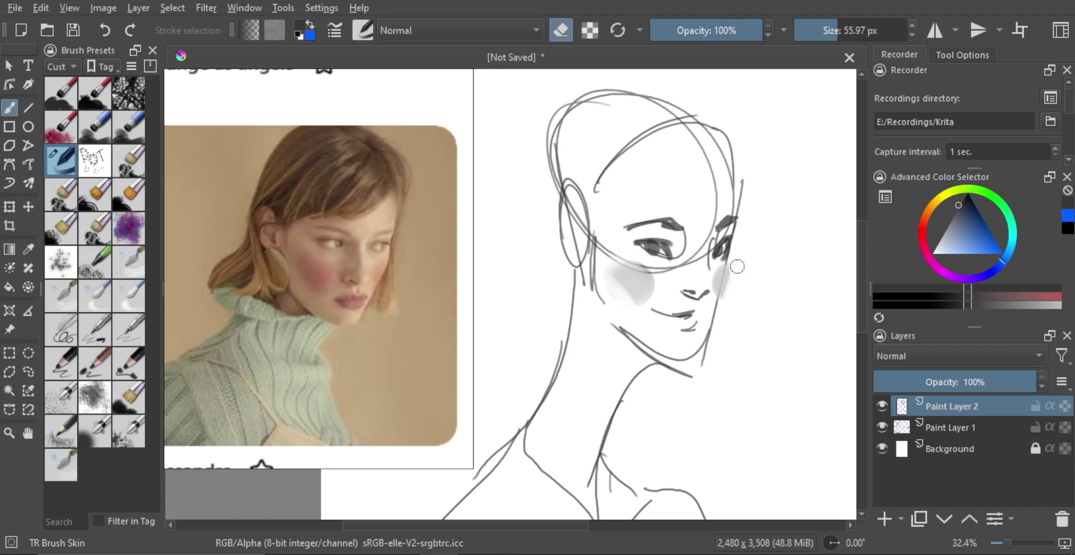
- Shade the underside of the nose and the lower lip with the brush at 40.18 px
{"action": "scroll", "coordinate": [734, 310], "scroll_direction": "down", "scroll_amount": 2}
{"action": "key", "text": "e"}
{"action": "scroll", "coordinate": [702, 266], "scroll_direction": "up", "scroll_amount": 2}
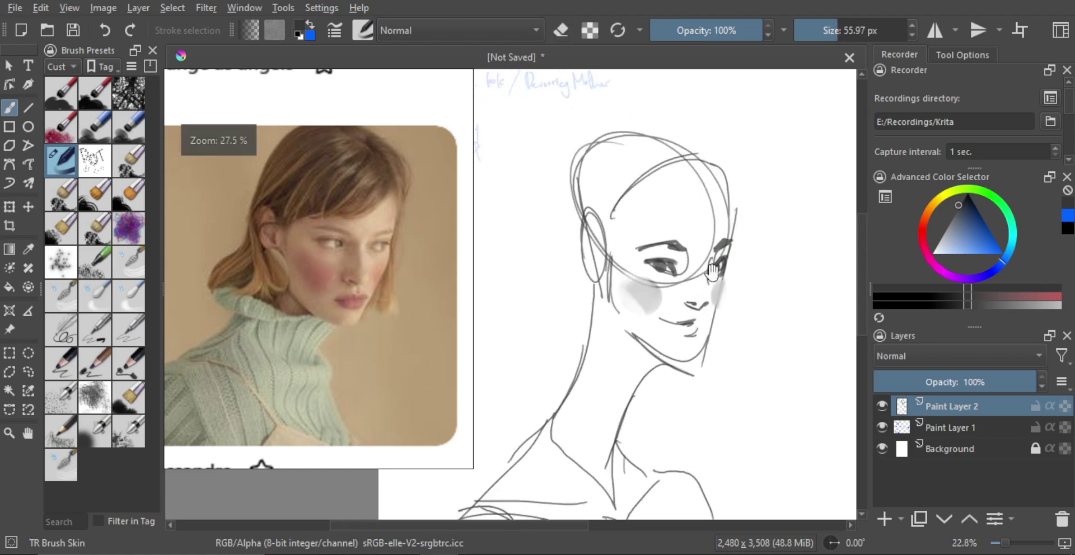
{"action": "mouse_move", "coordinate": [698, 283]}
{"action": "left_mouse_down", "text": "shift"}
{"action": "mouse_move", "coordinate": [679, 284]}
{"action": "mouse_move", "coordinate": [675, 309]}
{"action": "mouse_move", "coordinate": [687, 307]}
{"action": "left_mouse_up", "text": "shift"}
{"action": "key", "text": "ctrl+z"}
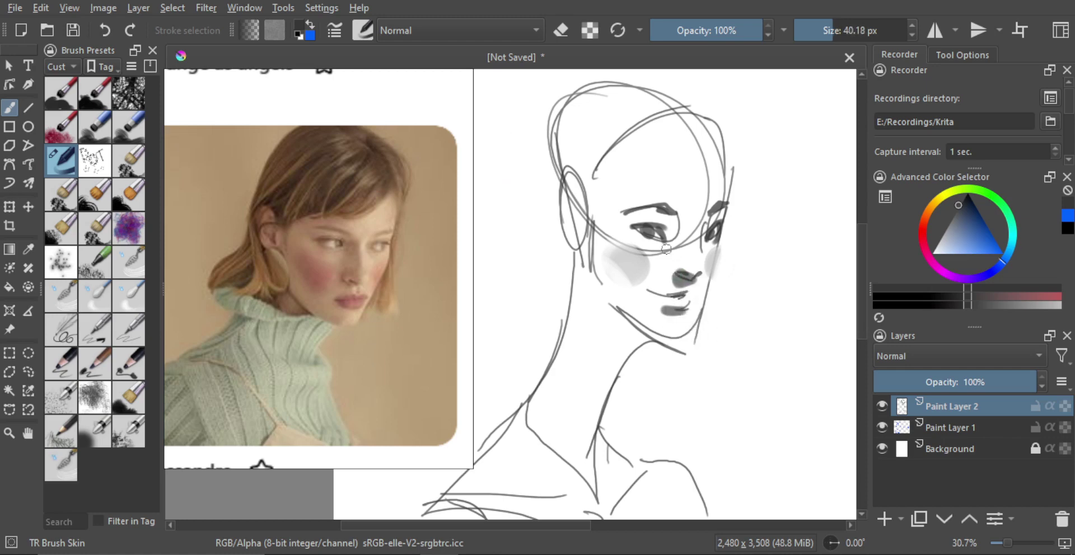
- Set the brush size to 16.43 px and sketch the fringe sweeping across the forehead with dark strokes at both temples
{"action": "left_click_drag", "start_coordinate": [648, 279], "coordinate": [660, 279], "text": "shift"}
{"action": "left_click_drag", "start_coordinate": [629, 227], "coordinate": [625, 225]}
{"action": "mouse_move", "coordinate": [710, 228]}
{"action": "left_mouse_down", "text": "ctrl"}
{"action": "mouse_move", "coordinate": [694, 278]}
{"action": "mouse_move", "coordinate": [706, 224]}
{"action": "mouse_move", "coordinate": [639, 204]}
{"action": "mouse_move", "coordinate": [618, 220]}
{"action": "mouse_move", "coordinate": [633, 176]}
{"action": "mouse_move", "coordinate": [621, 220]}
{"action": "mouse_move", "coordinate": [656, 212]}
{"action": "left_mouse_up", "text": "ctrl"}
{"action": "mouse_move", "coordinate": [626, 238]}
{"action": "left_mouse_down"}
{"action": "mouse_move", "coordinate": [701, 202]}
{"action": "mouse_move", "coordinate": [694, 210]}
{"action": "mouse_move", "coordinate": [712, 175]}
{"action": "left_mouse_up"}
{"action": "key", "text": "ctrl+z"}
{"action": "left_click_drag", "start_coordinate": [686, 218], "coordinate": [715, 184]}
{"action": "left_click_drag", "start_coordinate": [698, 216], "coordinate": [714, 181]}
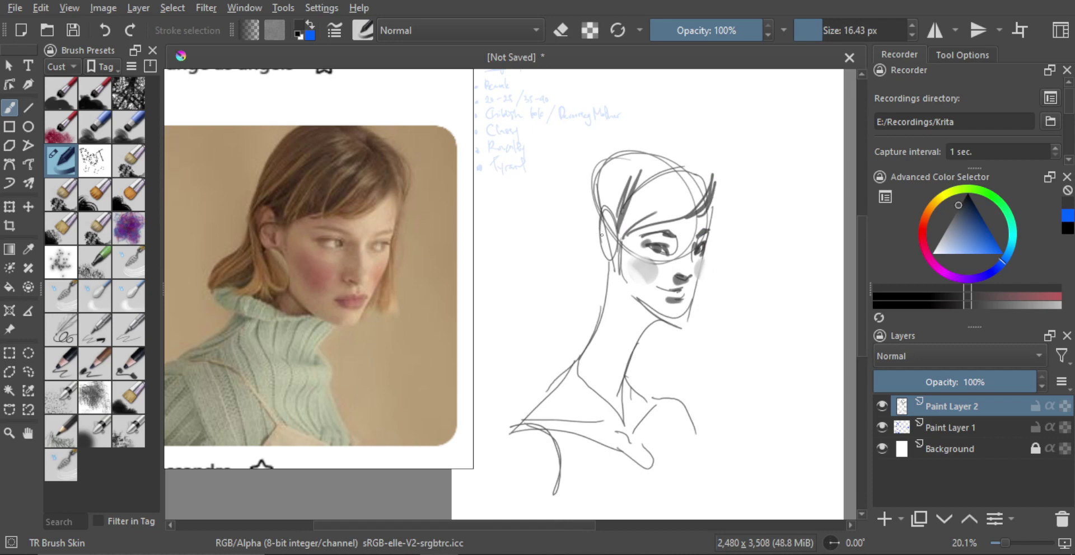
- Sketch the curled lock in front of the ear and the flipped bob behind the neck, undoing the strokes that miss
{"action": "left_click_drag", "start_coordinate": [609, 258], "coordinate": [636, 284]}
{"action": "mouse_move", "coordinate": [600, 222]}
{"action": "left_mouse_down"}
{"action": "mouse_move", "coordinate": [621, 285]}
{"action": "mouse_move", "coordinate": [587, 300]}
{"action": "mouse_move", "coordinate": [614, 317]}
{"action": "mouse_move", "coordinate": [576, 296]}
{"action": "left_mouse_up"}
{"action": "key", "text": "ctrl+z"}
{"action": "key", "text": "ctrl+z"}
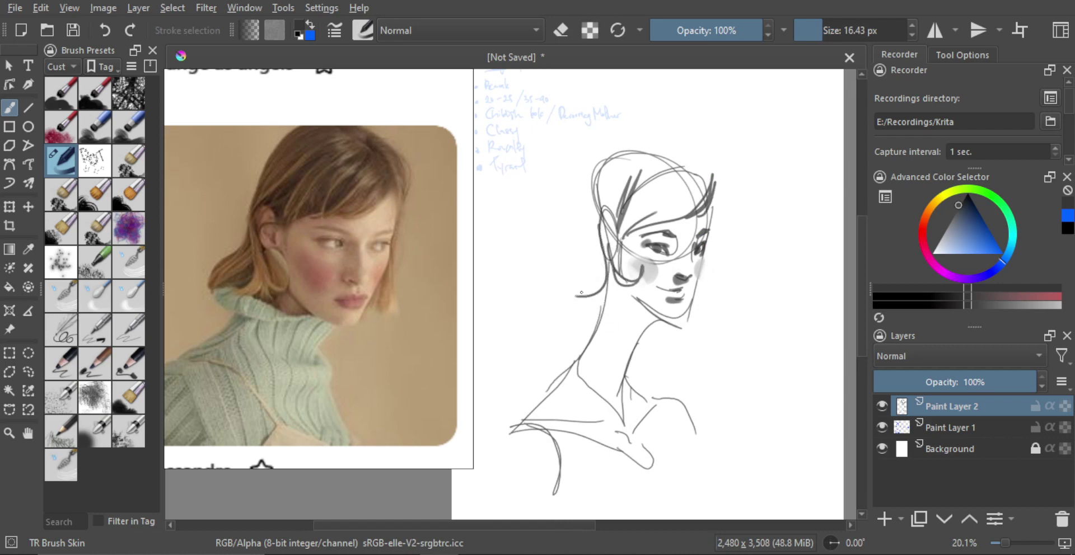
{"action": "mouse_move", "coordinate": [596, 216]}
{"action": "left_mouse_down"}
{"action": "mouse_move", "coordinate": [573, 258]}
{"action": "mouse_move", "coordinate": [596, 311]}
{"action": "left_mouse_up"}
{"action": "key", "text": "ctrl+z"}
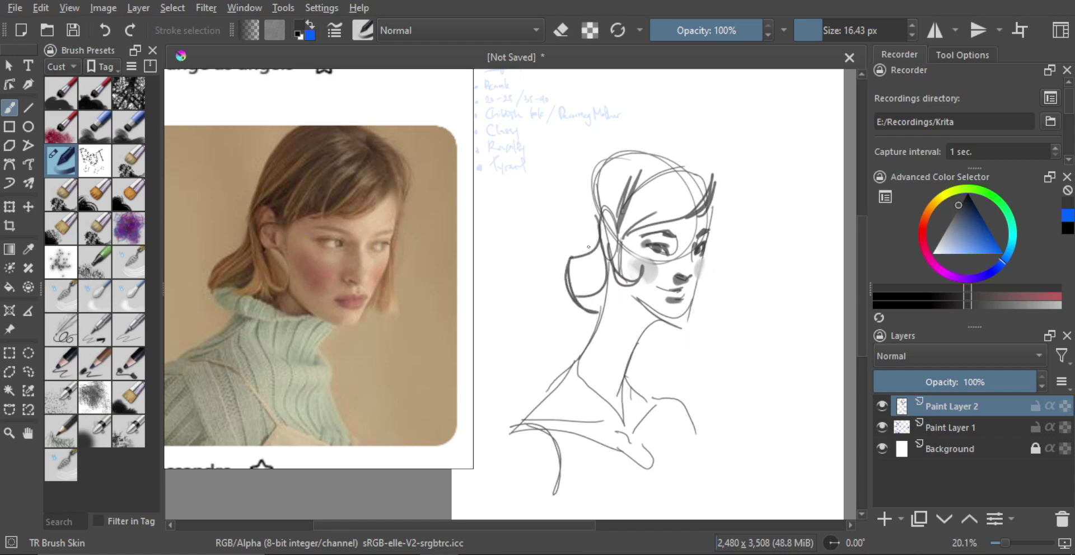
{"action": "key", "text": "ctrl+z"}
{"action": "mouse_move", "coordinate": [567, 258]}
{"action": "left_mouse_down"}
{"action": "mouse_move", "coordinate": [598, 302]}
{"action": "mouse_move", "coordinate": [623, 284]}
{"action": "mouse_move", "coordinate": [603, 298]}
{"action": "mouse_move", "coordinate": [632, 311]}
{"action": "left_mouse_up"}
{"action": "key", "text": "ctrl+z"}
{"action": "key", "text": "ctrl+z"}
{"action": "key", "text": "ctrl+z"}
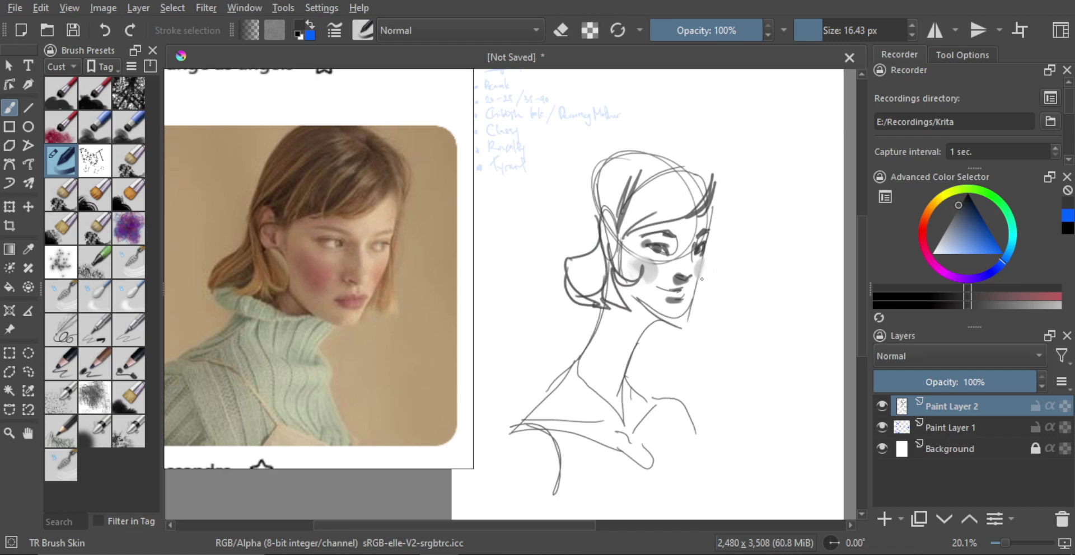
- Sketch the small upturned curl beside the far cheek with the brush at 11.57 px, undoing the misplaced strokes
{"action": "key", "text": "ctrl+z"}
{"action": "key", "text": "ctrl+z"}
{"action": "mouse_move", "coordinate": [700, 263]}
{"action": "left_mouse_down", "text": "ctrl"}
{"action": "mouse_move", "coordinate": [720, 235]}
{"action": "mouse_move", "coordinate": [698, 280]}
{"action": "left_mouse_up", "text": "ctrl"}
{"action": "key", "text": "ctrl+z"}
{"action": "left_click_drag", "start_coordinate": [706, 246], "coordinate": [685, 318]}
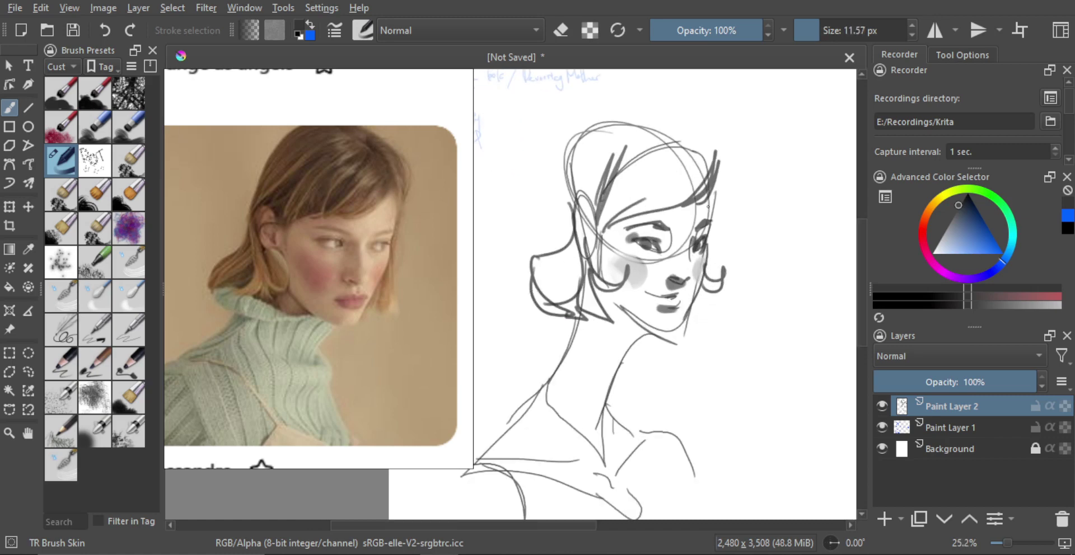
{"action": "left_click_drag", "start_coordinate": [714, 189], "coordinate": [705, 233]}
{"action": "key", "text": "ctrl+z"}
- Outline the hair's volume over the crown and down both sides of the head, and touch up the bob's back edge
{"action": "scroll", "coordinate": [712, 236], "scroll_direction": "down", "scroll_amount": 1}
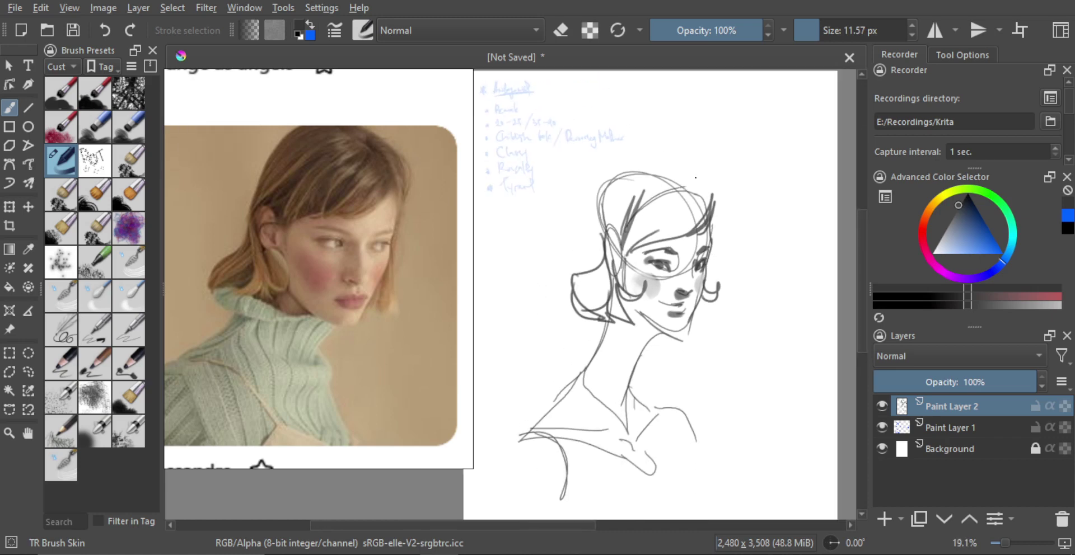
{"action": "left_click_drag", "start_coordinate": [645, 175], "coordinate": [707, 215]}
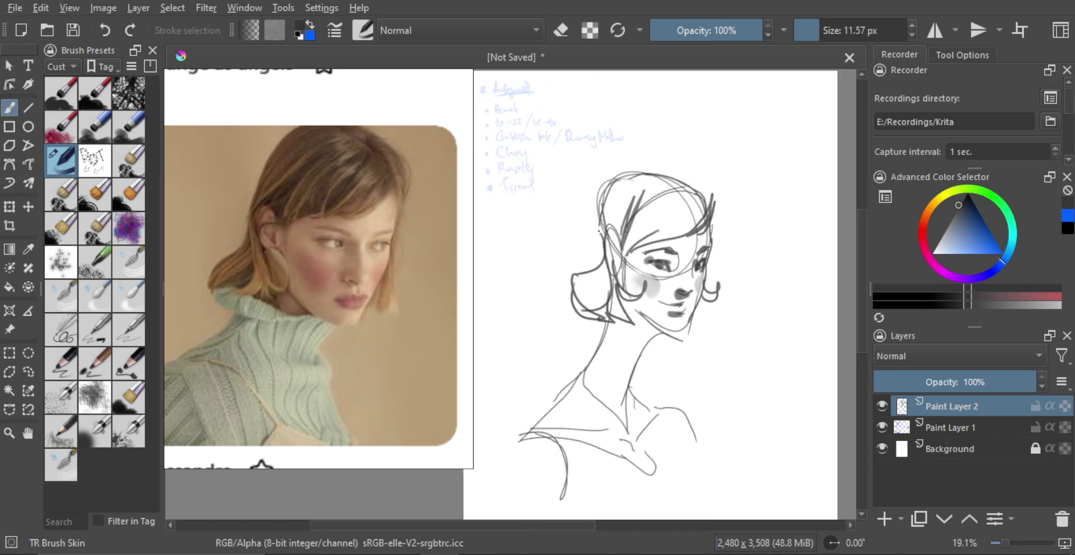
{"action": "left_click_drag", "start_coordinate": [598, 231], "coordinate": [601, 256]}
{"action": "key", "text": "ctrl+z"}
{"action": "left_click_drag", "start_coordinate": [606, 176], "coordinate": [599, 254]}
{"action": "mouse_move", "coordinate": [607, 176]}
{"action": "left_mouse_down"}
{"action": "mouse_move", "coordinate": [600, 257]}
{"action": "mouse_move", "coordinate": [593, 207]}
{"action": "mouse_move", "coordinate": [655, 169]}
{"action": "mouse_move", "coordinate": [674, 171]}
{"action": "left_mouse_up"}
{"action": "mouse_move", "coordinate": [598, 185]}
{"action": "left_mouse_down"}
{"action": "mouse_move", "coordinate": [694, 181]}
{"action": "mouse_move", "coordinate": [718, 243]}
{"action": "left_mouse_up"}
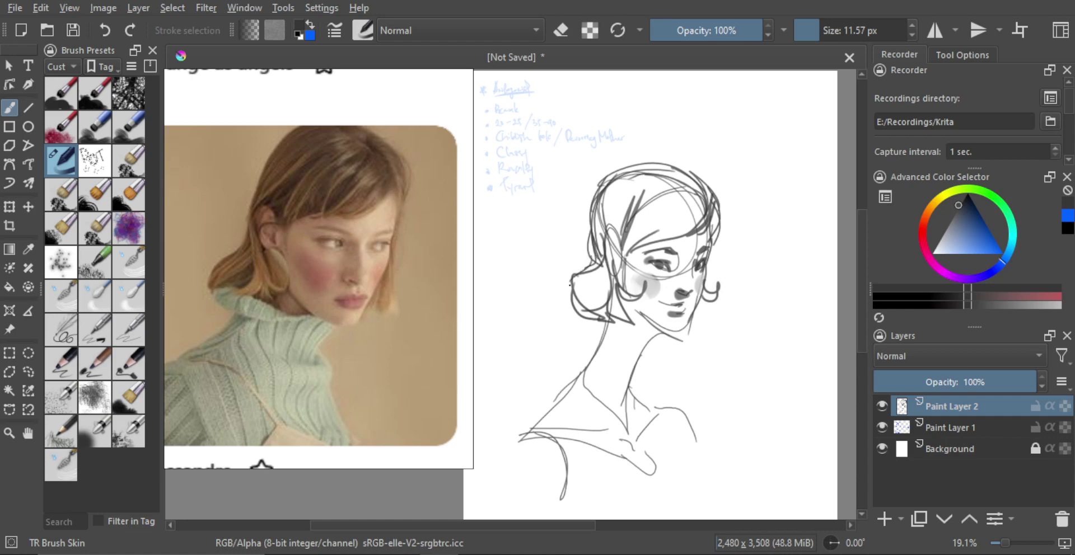
{"action": "left_click_drag", "start_coordinate": [570, 282], "coordinate": [568, 300]}
- Set the brush size to 12.51 px and sketch the folded turtleneck collar and the sloping shoulder lines below it
{"action": "scroll", "coordinate": [593, 292], "scroll_direction": "down", "scroll_amount": 1}
{"action": "scroll", "coordinate": [635, 331], "scroll_direction": "up", "scroll_amount": 3}
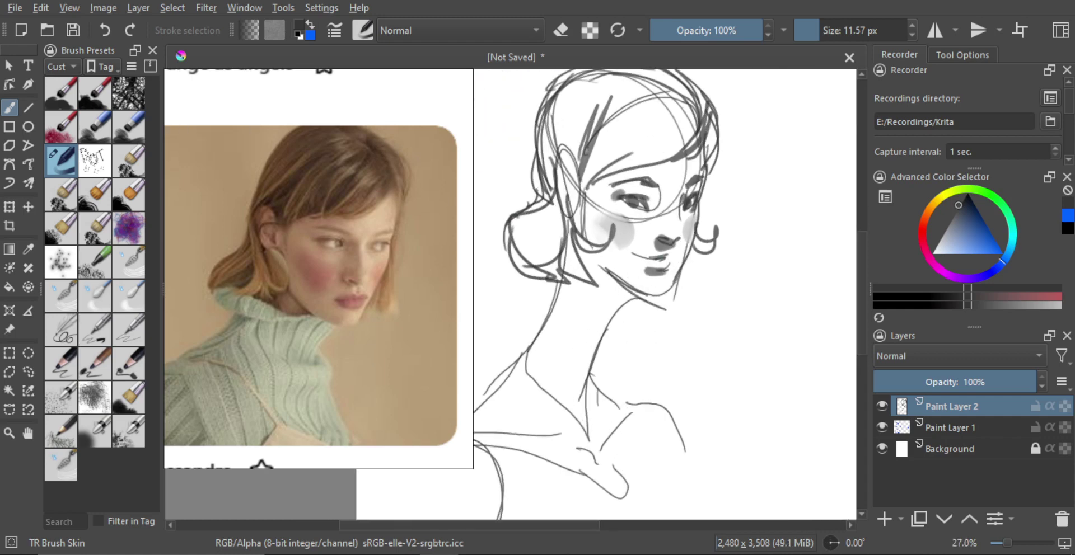
{"action": "scroll", "coordinate": [679, 279], "scroll_direction": "down", "scroll_amount": 2}
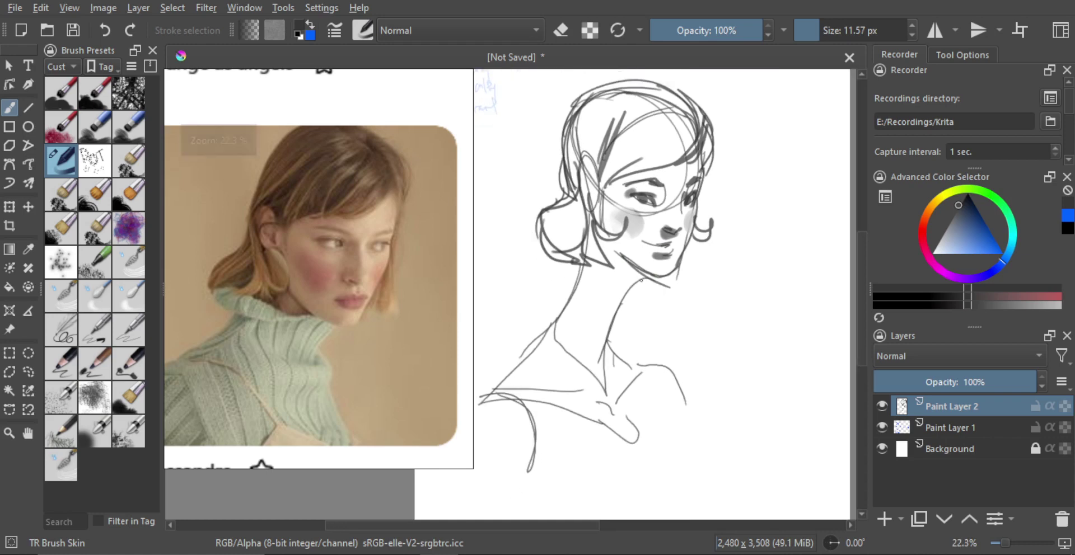
{"action": "key", "text": "bracketright"}
{"action": "mouse_move", "coordinate": [642, 281]}
{"action": "left_mouse_down"}
{"action": "mouse_move", "coordinate": [569, 312]}
{"action": "mouse_move", "coordinate": [529, 279]}
{"action": "mouse_move", "coordinate": [622, 331]}
{"action": "mouse_move", "coordinate": [590, 329]}
{"action": "mouse_move", "coordinate": [634, 319]}
{"action": "mouse_move", "coordinate": [688, 414]}
{"action": "left_mouse_up"}
{"action": "mouse_move", "coordinate": [590, 333]}
{"action": "left_mouse_down"}
{"action": "mouse_move", "coordinate": [622, 327]}
{"action": "mouse_move", "coordinate": [623, 353]}
{"action": "left_mouse_up"}
{"action": "left_click_drag", "start_coordinate": [589, 300], "coordinate": [559, 341]}
{"action": "key", "text": "ctrl+z"}
{"action": "scroll", "coordinate": [590, 292], "scroll_direction": "up", "scroll_amount": 1}
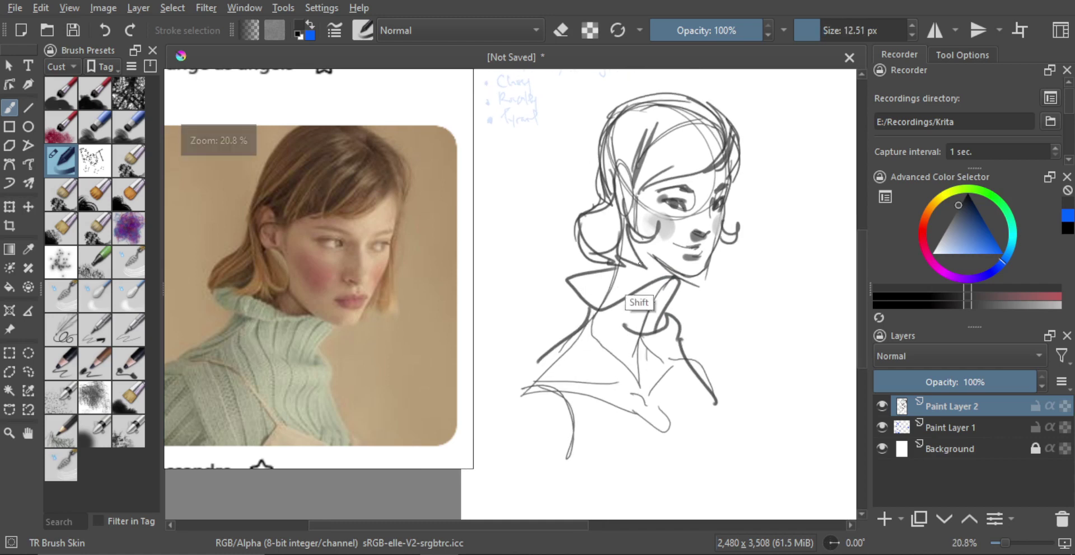
- Draw the collar's upper edge and its ribbed folds with thicker strokes, increasing the brush size to 26.30 px
{"action": "left_click_drag", "start_coordinate": [616, 265], "coordinate": [670, 278]}
{"action": "key", "text": "ctrl+z"}
{"action": "left_click_drag", "start_coordinate": [603, 289], "coordinate": [605, 272], "text": "shift"}
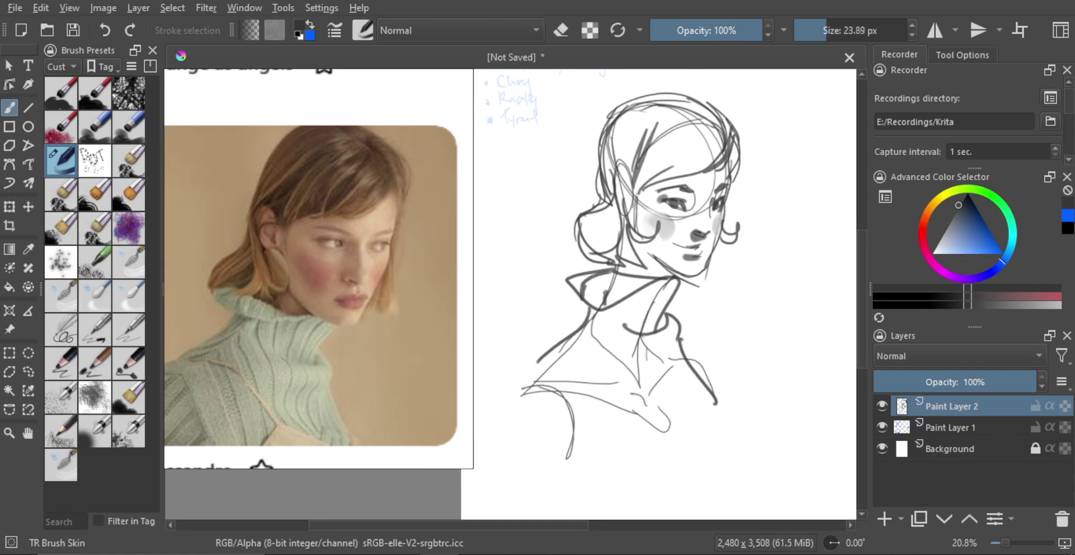
{"action": "left_click_drag", "start_coordinate": [660, 293], "coordinate": [649, 332], "text": "shift"}
{"action": "key", "text": "ctrl+z"}
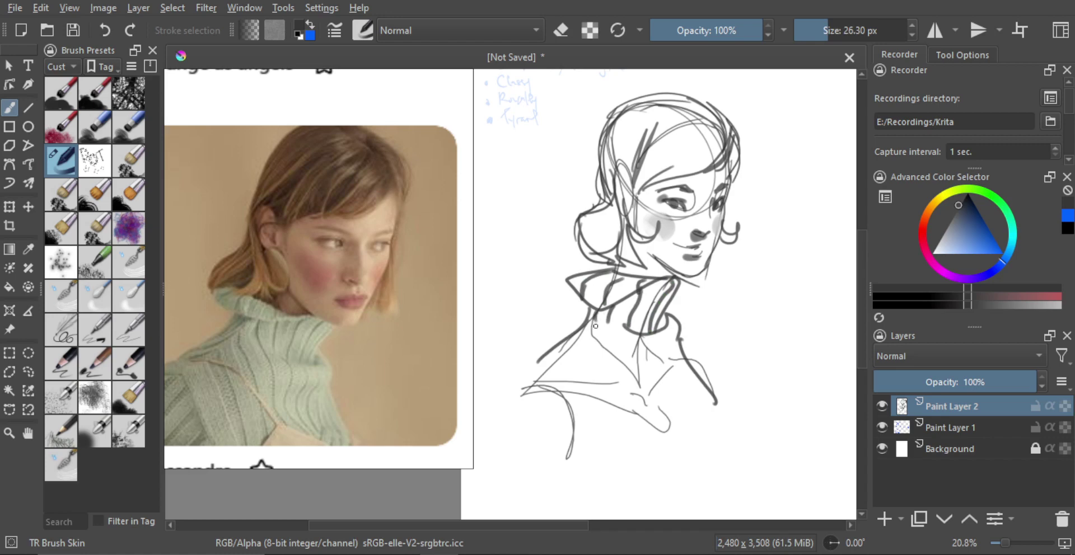
- Draw long curved rib lines running from the turtleneck collar down over the shoulder and chest
{"action": "mouse_move", "coordinate": [591, 321]}
{"action": "left_mouse_down"}
{"action": "mouse_move", "coordinate": [576, 347]}
{"action": "mouse_move", "coordinate": [535, 375]}
{"action": "left_mouse_up"}
{"action": "left_click_drag", "start_coordinate": [609, 315], "coordinate": [658, 437]}
{"action": "left_click_drag", "start_coordinate": [638, 336], "coordinate": [680, 417]}
{"action": "left_click_drag", "start_coordinate": [661, 333], "coordinate": [699, 404]}
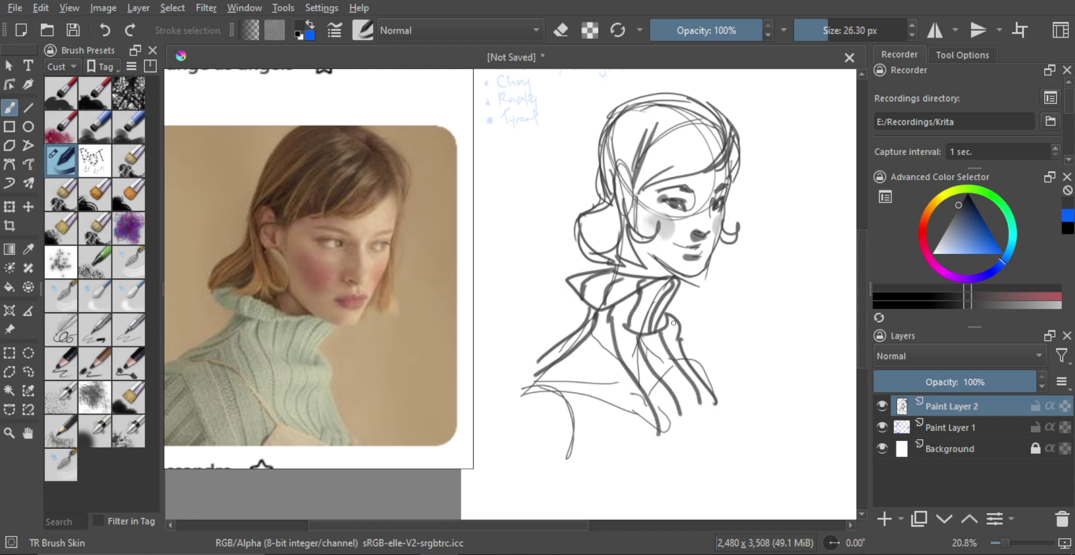
{"action": "left_click_drag", "start_coordinate": [596, 348], "coordinate": [615, 438]}
{"action": "key", "text": "ctrl+z"}
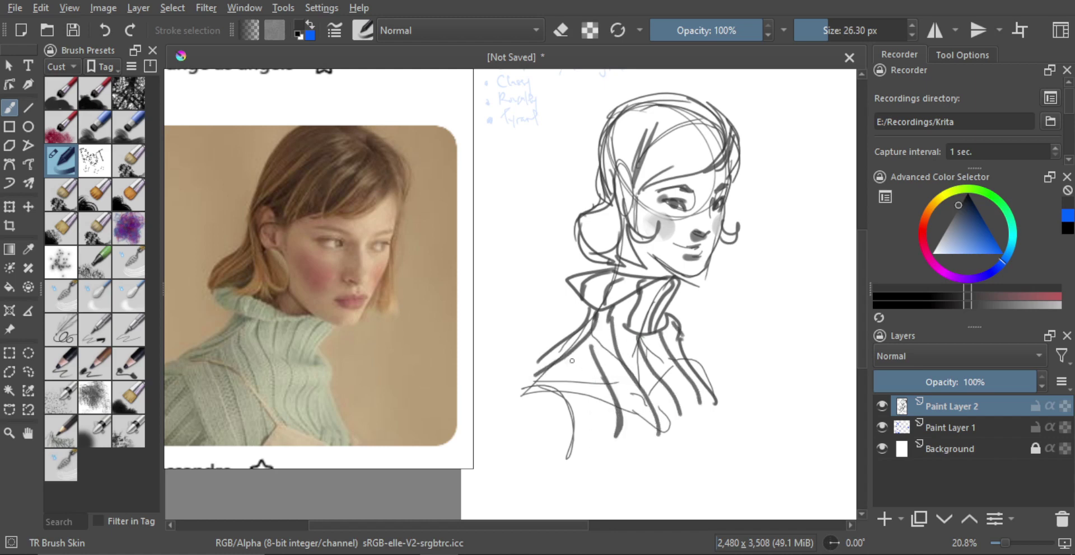
{"action": "left_click_drag", "start_coordinate": [569, 360], "coordinate": [589, 400]}
{"action": "left_click_drag", "start_coordinate": [611, 351], "coordinate": [609, 392]}
- Erase the old shoulder and arm lines beside the sweater, and close the bust with a curved lower edge
{"action": "key", "text": "e"}
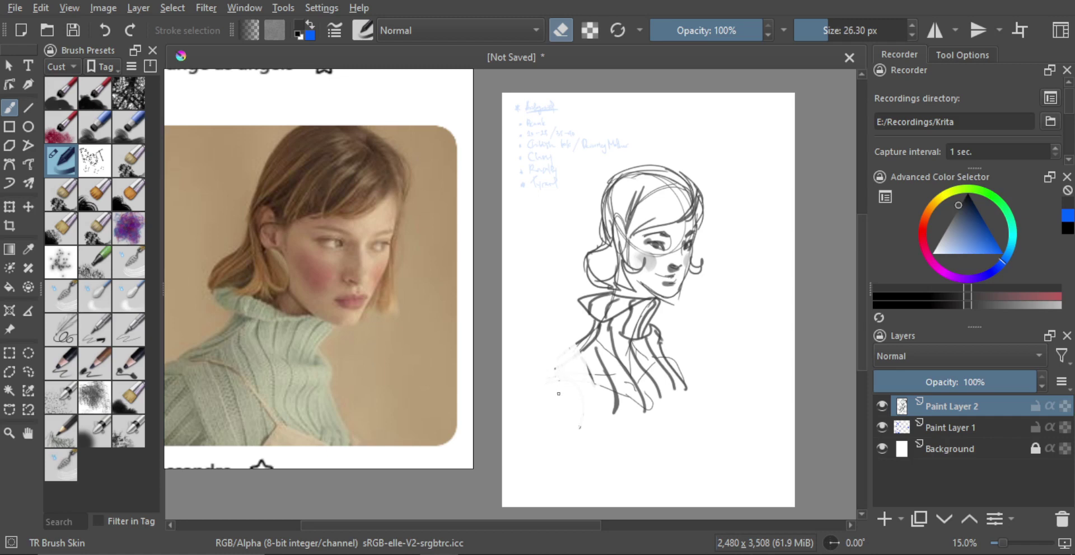
{"action": "key", "text": "e"}
{"action": "scroll", "coordinate": [571, 364], "scroll_direction": "down", "scroll_amount": 1}
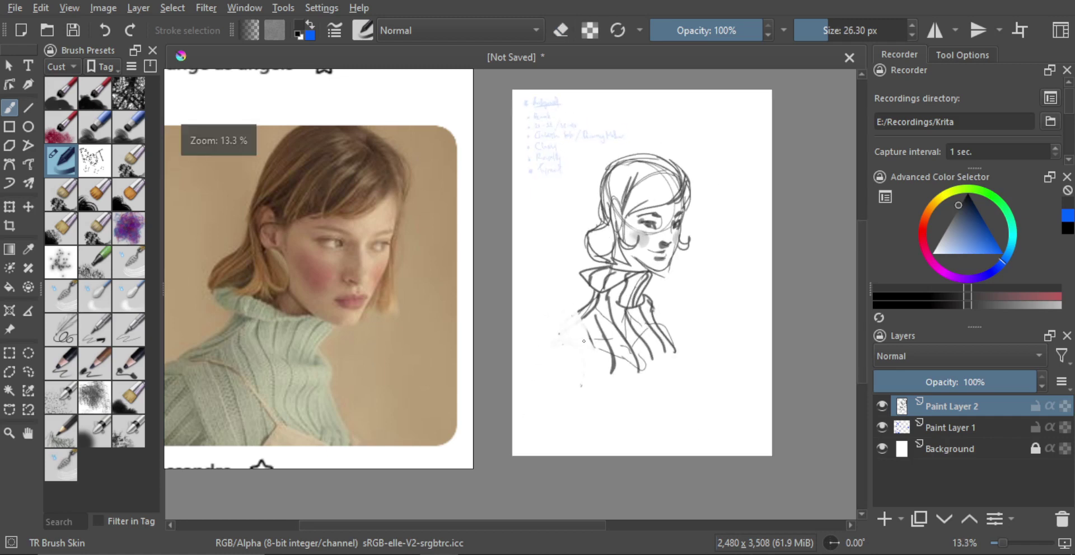
{"action": "mouse_move", "coordinate": [585, 333]}
{"action": "left_mouse_down"}
{"action": "mouse_move", "coordinate": [674, 343]}
{"action": "mouse_move", "coordinate": [672, 361]}
{"action": "left_mouse_up"}
{"action": "scroll", "coordinate": [686, 319], "scroll_direction": "down", "scroll_amount": 1}
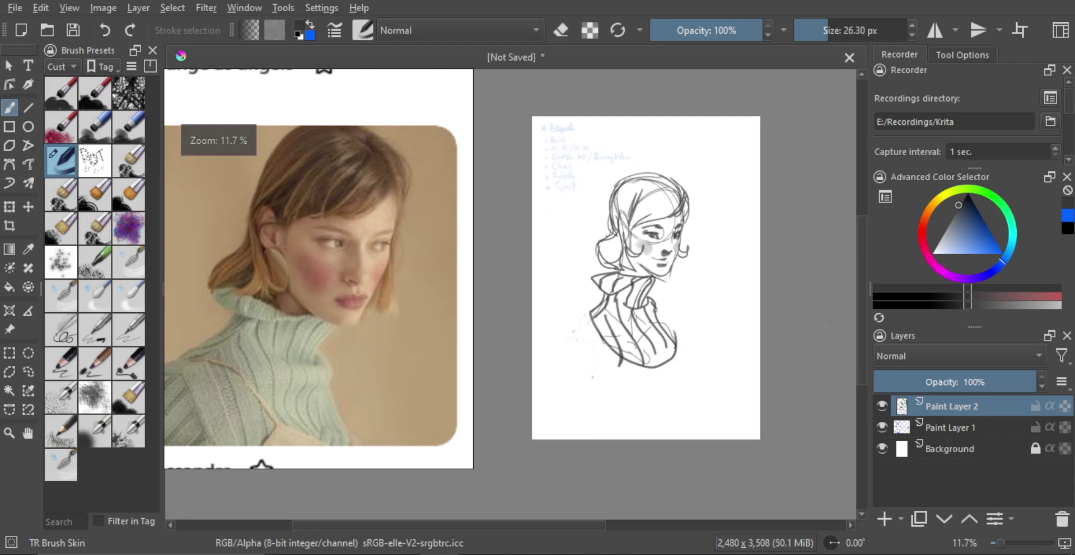
- Hide Paint Layer 2 with the finished portrait and add a new paint layer
{"action": "left_click", "coordinate": [880, 407]}
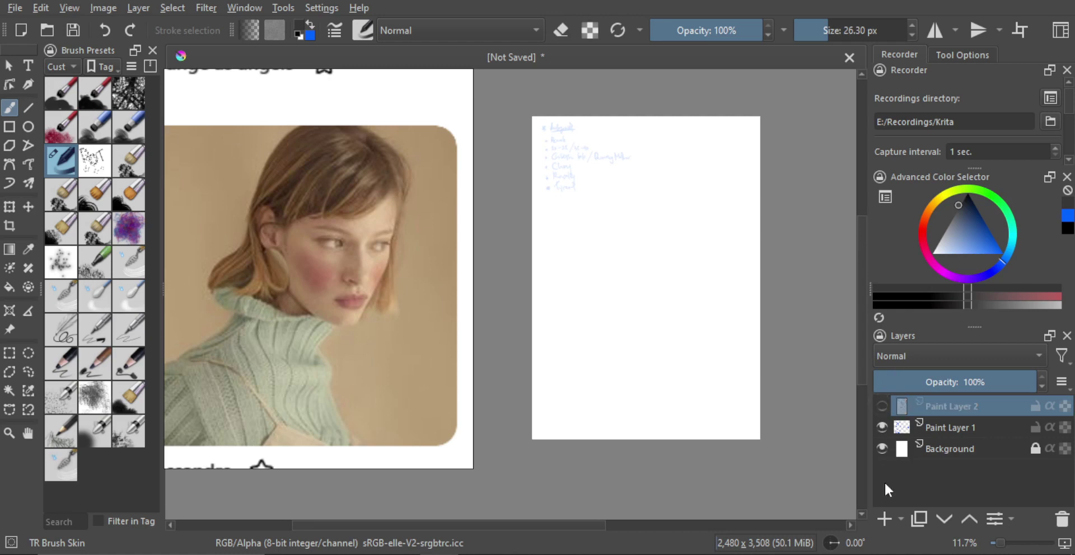
{"action": "left_click", "coordinate": [882, 518]}
- Browse the reference board for another portrait and zoom in on the Dark Skin Study of the man in a collared shirt
{"action": "left_click", "coordinate": [328, 291]}
{"action": "scroll", "coordinate": [305, 300], "scroll_direction": "down", "scroll_amount": 5}
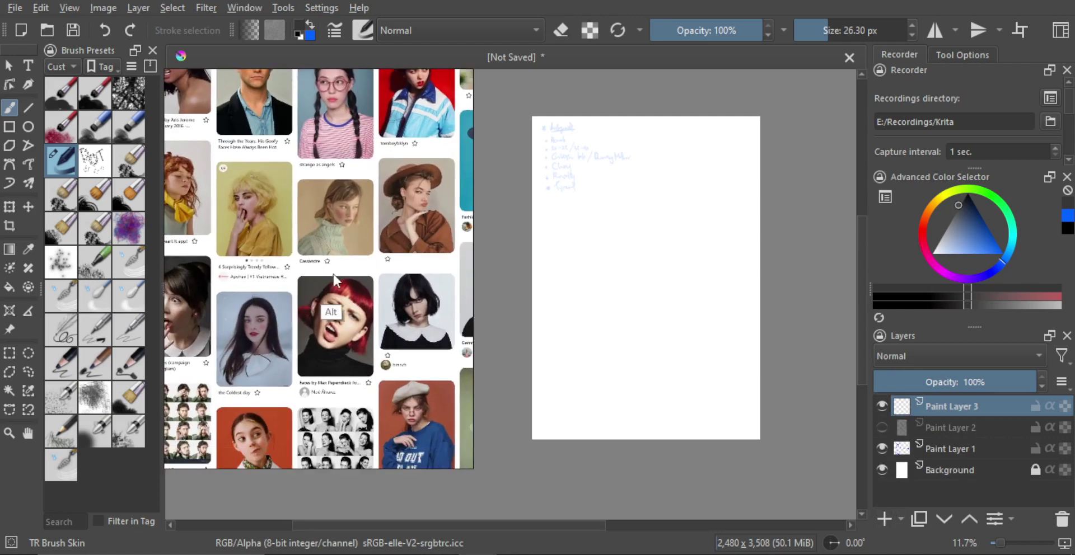
{"action": "scroll", "coordinate": [324, 288], "scroll_direction": "down", "scroll_amount": 3}
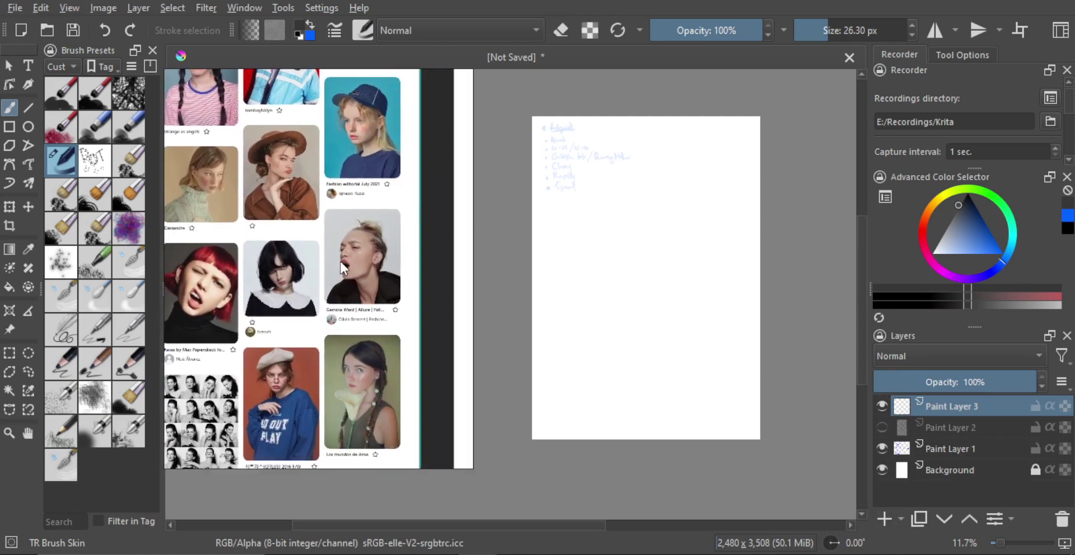
{"action": "left_click_drag", "start_coordinate": [447, 293], "coordinate": [291, 291]}
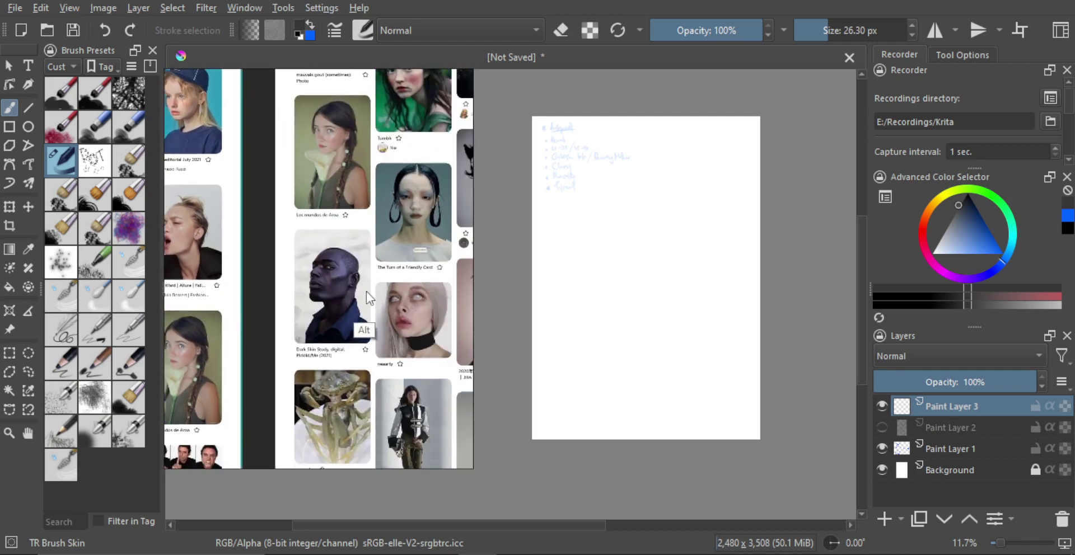
{"action": "left_click_drag", "start_coordinate": [388, 299], "coordinate": [363, 284]}
{"action": "scroll", "coordinate": [364, 286], "scroll_direction": "right", "scroll_amount": 3}
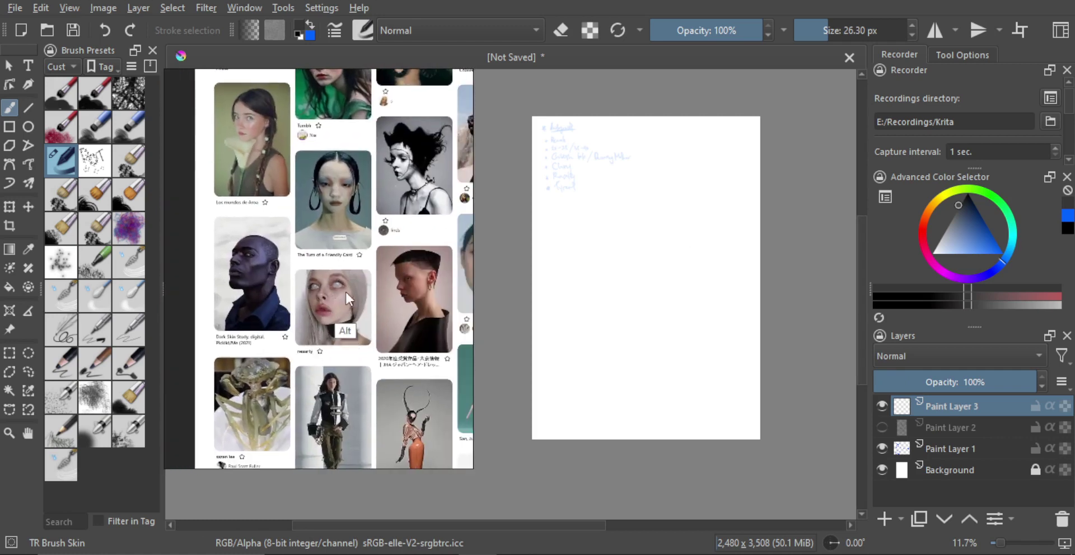
{"action": "scroll", "coordinate": [342, 303], "scroll_direction": "down", "scroll_amount": 3}
{"action": "scroll", "coordinate": [319, 296], "scroll_direction": "right", "scroll_amount": 2}
{"action": "scroll", "coordinate": [305, 280], "scroll_direction": "down", "scroll_amount": 3}
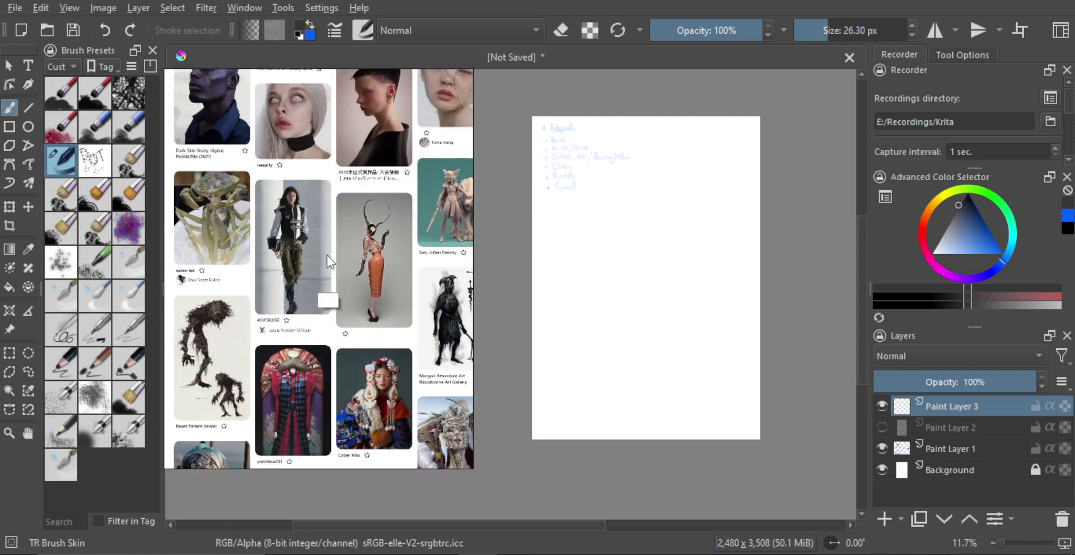
{"action": "scroll", "coordinate": [297, 269], "scroll_direction": "up", "scroll_amount": 5}
{"action": "scroll", "coordinate": [276, 283], "scroll_direction": "up", "scroll_amount": 4}
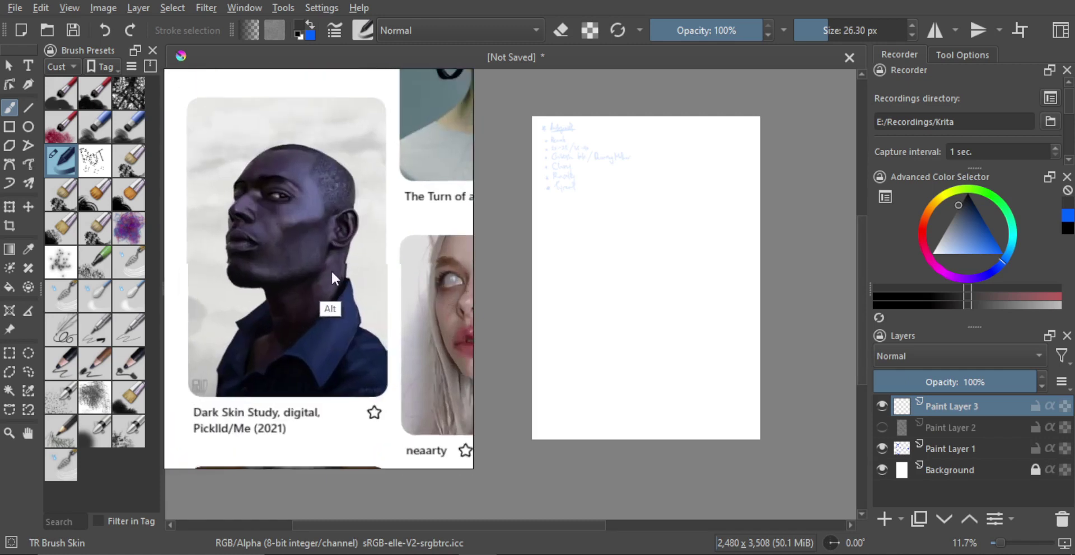
{"action": "scroll", "coordinate": [344, 273], "scroll_direction": "down", "scroll_amount": 1}
{"action": "left_click_drag", "start_coordinate": [644, 241], "coordinate": [674, 255]}
{"action": "left_click_drag", "start_coordinate": [658, 286], "coordinate": [681, 297]}
{"action": "key", "text": "ctrl+z"}
{"action": "key", "text": "ctrl+z"}
{"action": "scroll", "coordinate": [324, 271], "scroll_direction": "up", "scroll_amount": 6}
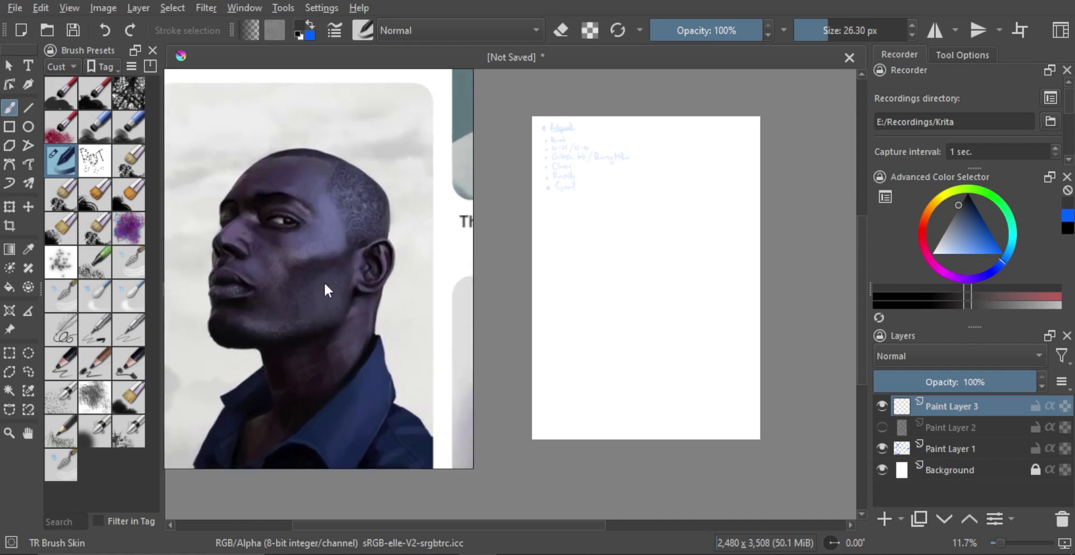
{"action": "mouse_move", "coordinate": [642, 239]}
{"action": "left_mouse_down"}
{"action": "mouse_move", "coordinate": [670, 232]}
{"action": "mouse_move", "coordinate": [666, 223]}
{"action": "left_mouse_up"}
{"action": "key", "text": "ctrl+z"}
{"action": "left_click_drag", "start_coordinate": [680, 225], "coordinate": [671, 222]}
{"action": "mouse_move", "coordinate": [659, 181]}
{"action": "left_mouse_down"}
{"action": "mouse_move", "coordinate": [619, 252]}
{"action": "mouse_move", "coordinate": [692, 259]}
{"action": "left_mouse_up"}
{"action": "mouse_move", "coordinate": [654, 174]}
{"action": "left_mouse_down"}
{"action": "mouse_move", "coordinate": [655, 274]}
{"action": "mouse_move", "coordinate": [669, 284]}
{"action": "left_mouse_up"}
{"action": "key", "text": "ctrl+z"}
{"action": "key", "text": "ctrl+z"}
{"action": "key", "text": "ctrl+z"}
{"action": "key", "text": "ctrl+z"}
- With an 11.75 px brush, sketch the new head's cranium arc and side-plane circle, plus the face and jaw line, redoing misplaced strokes
{"action": "mouse_move", "coordinate": [676, 192]}
{"action": "left_mouse_down"}
{"action": "mouse_move", "coordinate": [627, 189]}
{"action": "mouse_move", "coordinate": [602, 210]}
{"action": "left_mouse_up"}
{"action": "left_click_drag", "start_coordinate": [645, 257], "coordinate": [643, 248]}
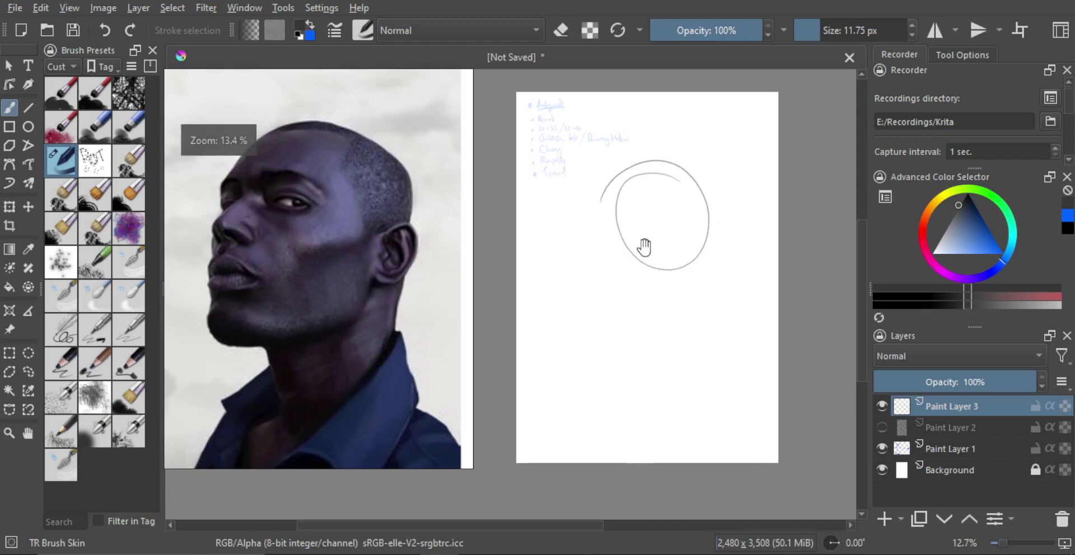
{"action": "mouse_move", "coordinate": [602, 195]}
{"action": "left_mouse_down"}
{"action": "mouse_move", "coordinate": [586, 299]}
{"action": "mouse_move", "coordinate": [592, 309]}
{"action": "mouse_move", "coordinate": [661, 298]}
{"action": "left_mouse_up"}
{"action": "key", "text": "ctrl+z"}
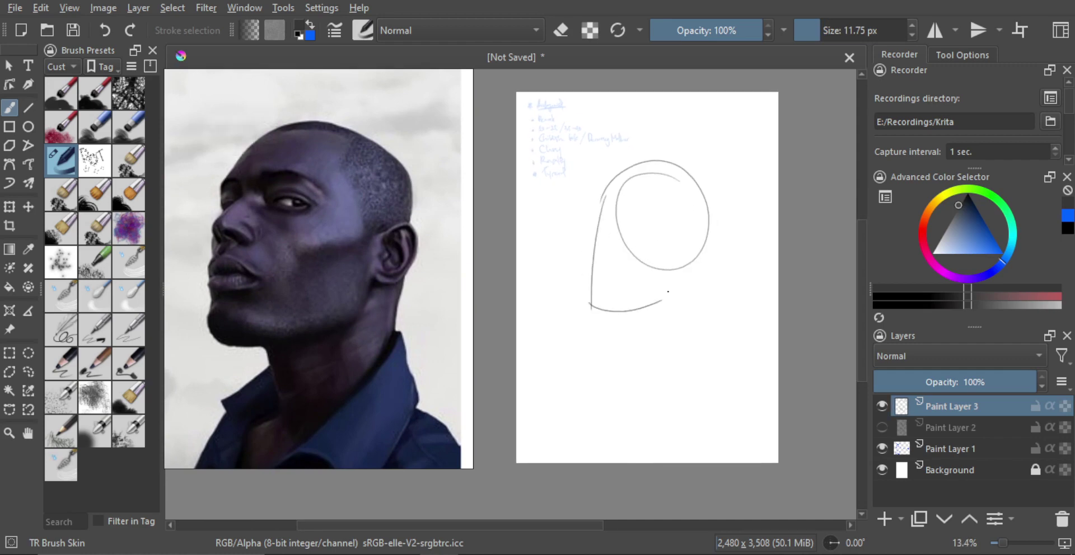
{"action": "key", "text": "ctrl+z"}
{"action": "key", "text": "ctrl+z"}
{"action": "mouse_move", "coordinate": [604, 197]}
{"action": "left_mouse_down"}
{"action": "mouse_move", "coordinate": [584, 307]}
{"action": "mouse_move", "coordinate": [659, 295]}
{"action": "left_mouse_up"}
{"action": "scroll", "coordinate": [617, 267], "scroll_direction": "up", "scroll_amount": 1}
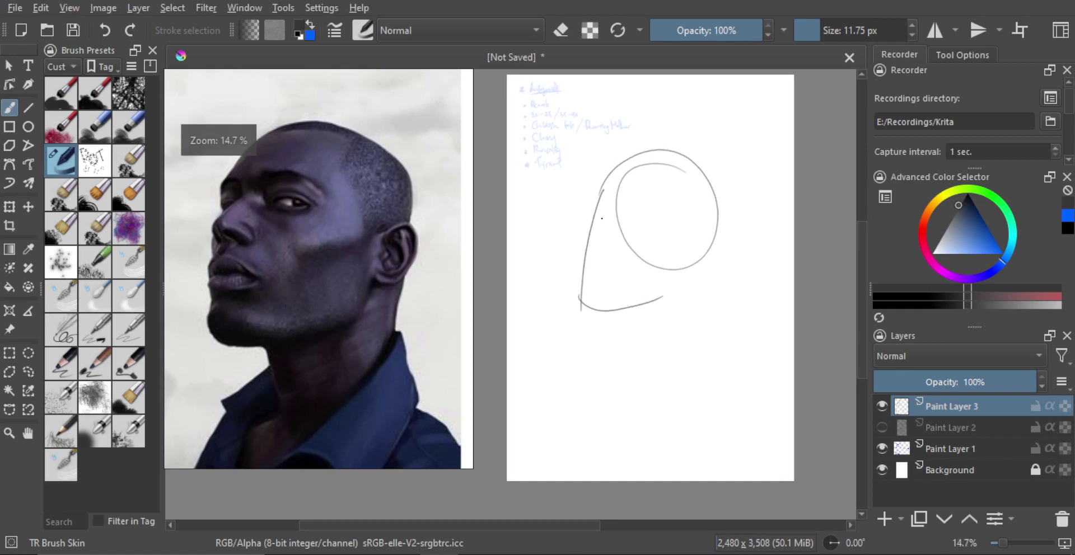
- Sketch the far eye socket and eye, the near eye with its curved socket line, and the base of the nose
{"action": "left_click_drag", "start_coordinate": [599, 209], "coordinate": [603, 227]}
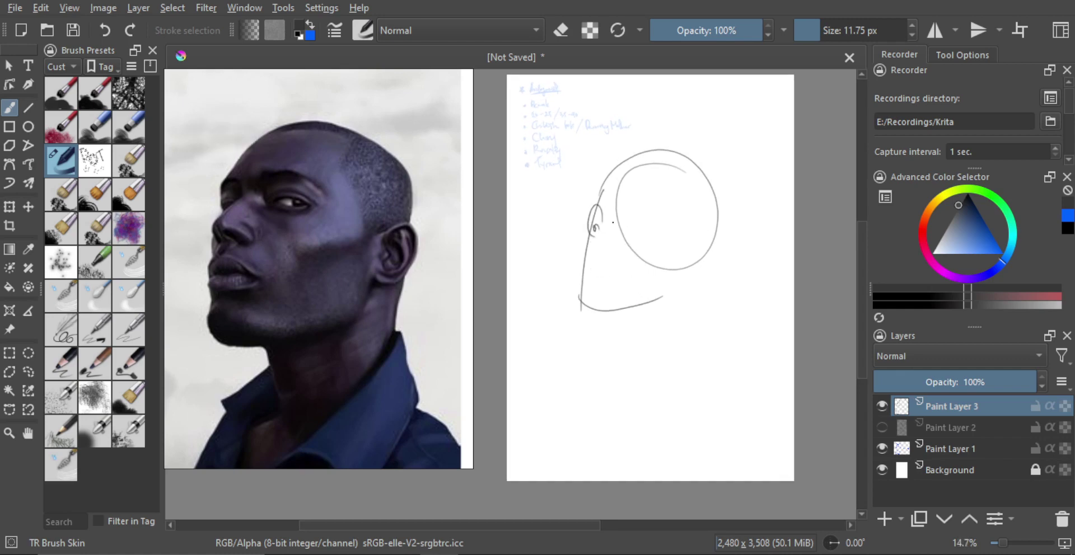
{"action": "mouse_move", "coordinate": [640, 219]}
{"action": "left_mouse_down"}
{"action": "mouse_move", "coordinate": [579, 231]}
{"action": "mouse_move", "coordinate": [586, 255]}
{"action": "left_mouse_up"}
{"action": "scroll", "coordinate": [616, 241], "scroll_direction": "up", "scroll_amount": 1}
{"action": "key", "text": "ctrl+z"}
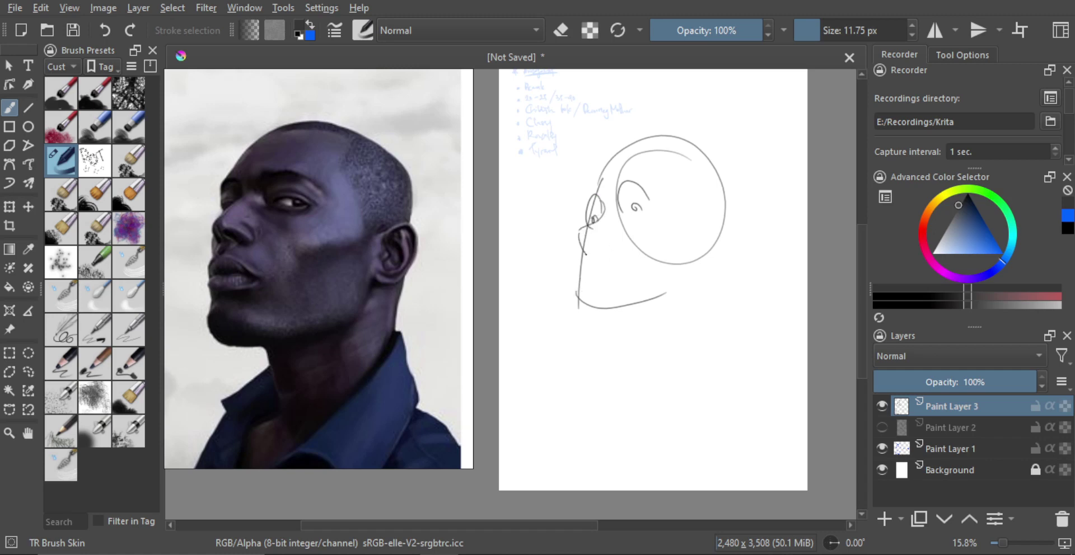
{"action": "scroll", "coordinate": [591, 244], "scroll_direction": "up", "scroll_amount": 1}
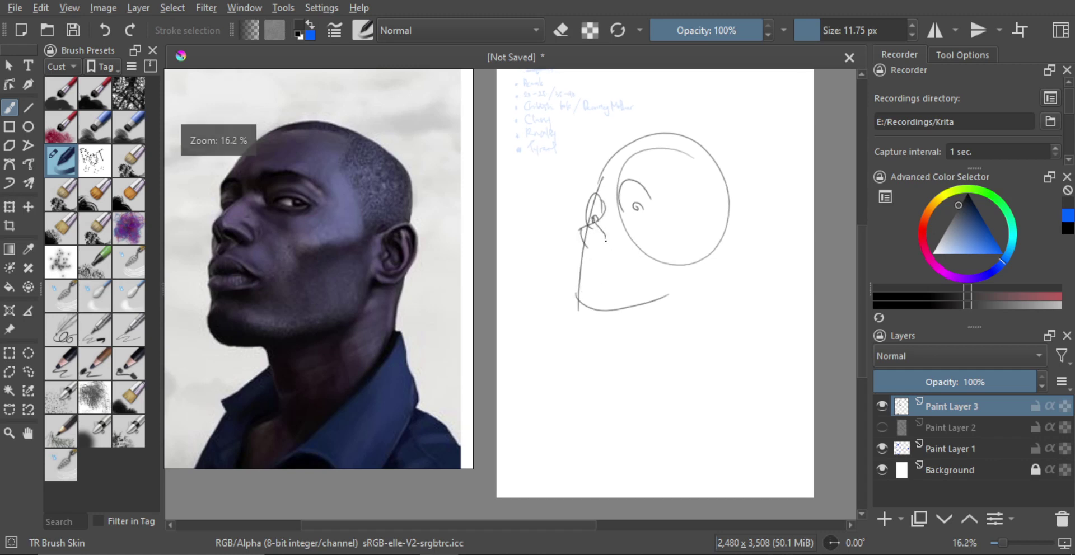
{"action": "scroll", "coordinate": [606, 240], "scroll_direction": "up", "scroll_amount": 1}
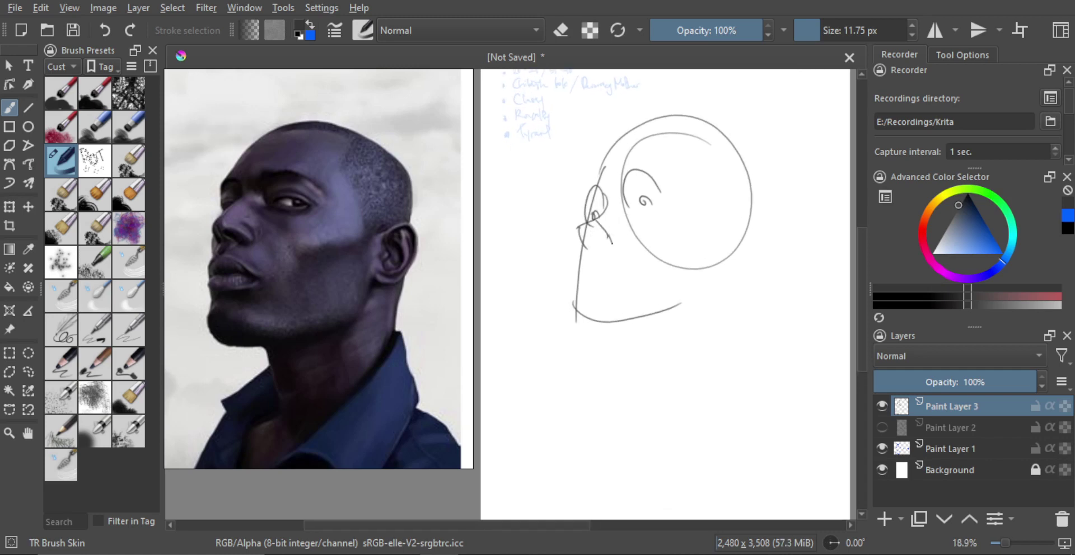
- Sketch the nostril, the upper-lip profile, the mouth line and a short mark under the lower lip, redoing misplaced strokes
{"action": "left_click_drag", "start_coordinate": [611, 243], "coordinate": [595, 245]}
{"action": "key", "text": "ctrl+z"}
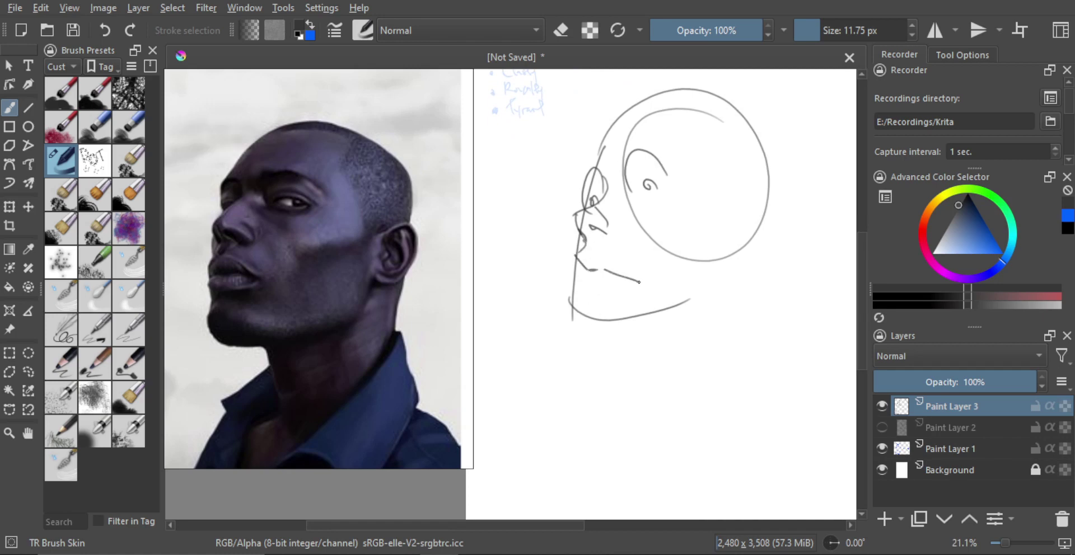
{"action": "scroll", "coordinate": [586, 270], "scroll_direction": "down", "scroll_amount": 1}
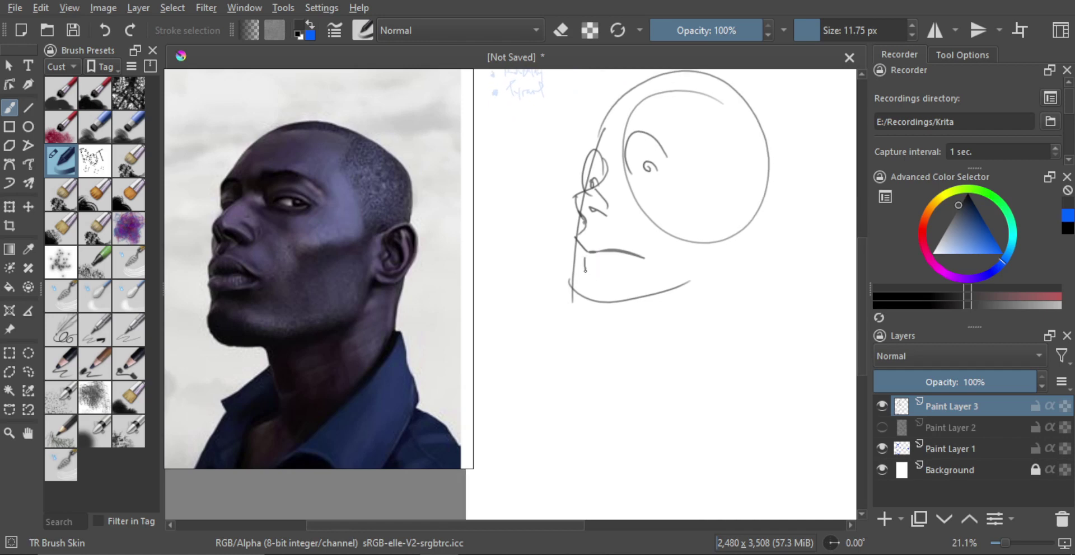
{"action": "key", "text": "ctrl+z"}
{"action": "mouse_move", "coordinate": [588, 252]}
{"action": "left_mouse_down"}
{"action": "mouse_move", "coordinate": [574, 269]}
{"action": "mouse_move", "coordinate": [579, 260]}
{"action": "left_mouse_up"}
{"action": "key", "text": "ctrl+z"}
{"action": "left_click_drag", "start_coordinate": [586, 274], "coordinate": [599, 275]}
- Redraw the near eye's upper and lower lids with thick strokes around the iris
{"action": "scroll", "coordinate": [664, 165], "scroll_direction": "up", "scroll_amount": 2}
{"action": "left_click_drag", "start_coordinate": [637, 176], "coordinate": [649, 168]}
{"action": "mouse_move", "coordinate": [661, 173]}
{"action": "left_mouse_down"}
{"action": "mouse_move", "coordinate": [646, 160]}
{"action": "mouse_move", "coordinate": [619, 171]}
{"action": "mouse_move", "coordinate": [652, 176]}
{"action": "left_mouse_up"}
{"action": "key", "text": "ctrl+z"}
{"action": "key", "text": "ctrl+z"}
{"action": "left_click_drag", "start_coordinate": [638, 179], "coordinate": [664, 175]}
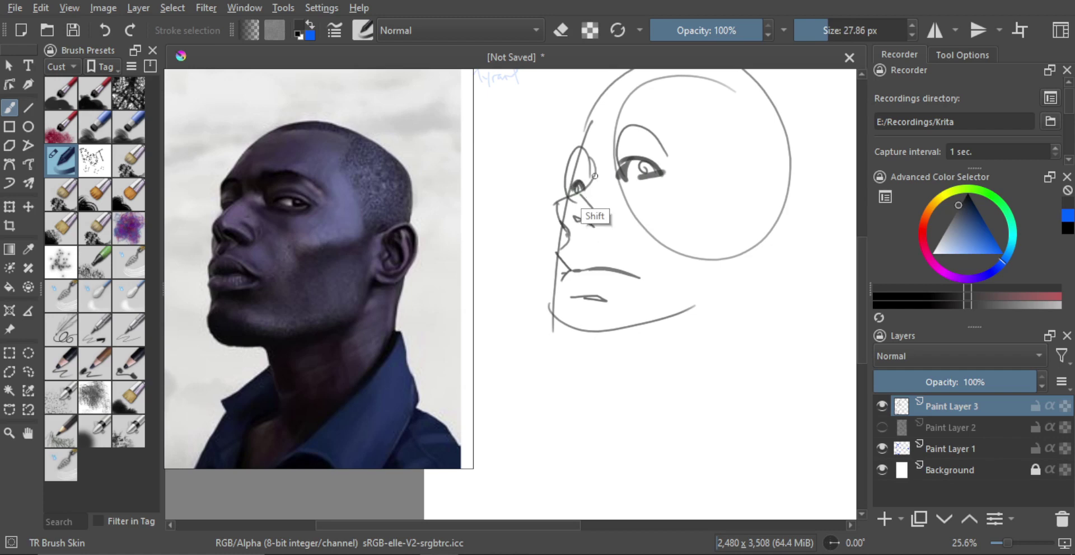
- Reinforce the far eye and nose profile with a 24.02 px brush, and block in both lips as solid dark shapes
{"action": "left_click_drag", "start_coordinate": [595, 177], "coordinate": [593, 176]}
{"action": "mouse_move", "coordinate": [590, 159]}
{"action": "left_mouse_down"}
{"action": "mouse_move", "coordinate": [587, 186]}
{"action": "mouse_move", "coordinate": [572, 197]}
{"action": "left_mouse_up"}
{"action": "key", "text": "ctrl+z"}
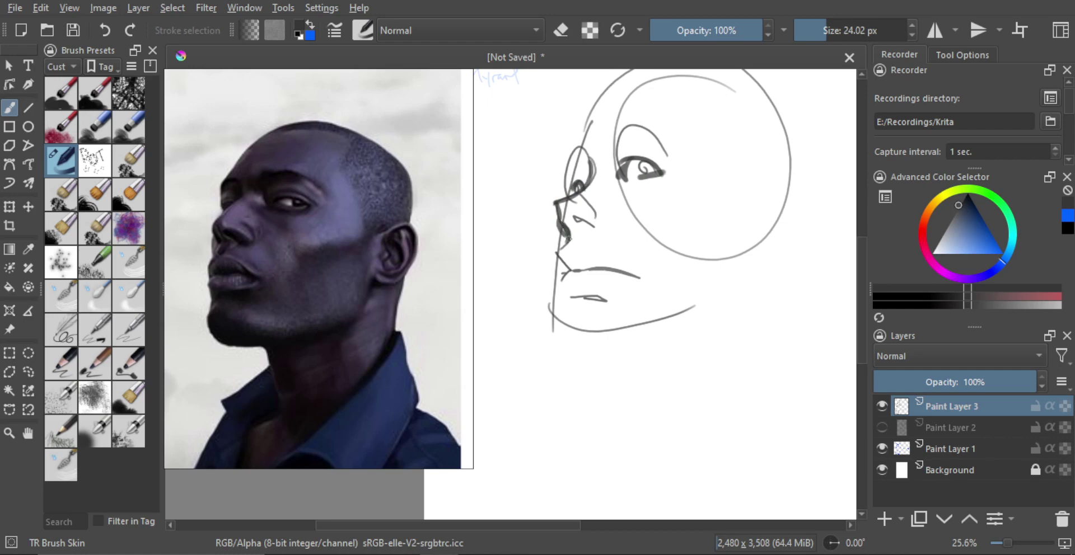
{"action": "mouse_move", "coordinate": [574, 248]}
{"action": "left_mouse_down"}
{"action": "mouse_move", "coordinate": [593, 248]}
{"action": "mouse_move", "coordinate": [577, 266]}
{"action": "mouse_move", "coordinate": [563, 253]}
{"action": "mouse_move", "coordinate": [593, 262]}
{"action": "mouse_move", "coordinate": [567, 277]}
{"action": "mouse_move", "coordinate": [618, 257]}
{"action": "mouse_move", "coordinate": [645, 287]}
{"action": "mouse_move", "coordinate": [638, 255]}
{"action": "left_mouse_up"}
{"action": "scroll", "coordinate": [646, 286], "scroll_direction": "up", "scroll_amount": 2}
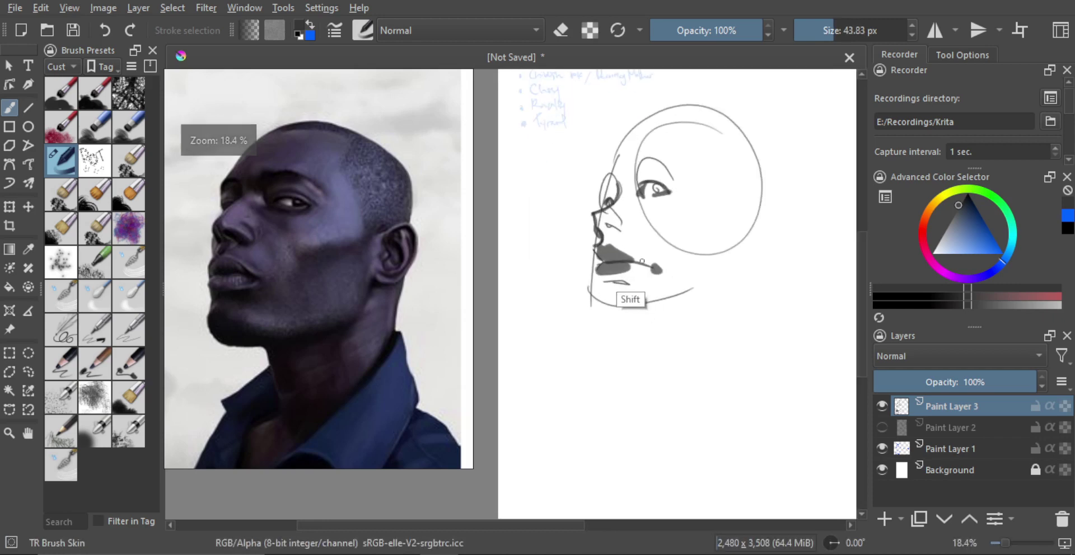
{"action": "left_click_drag", "start_coordinate": [713, 205], "coordinate": [672, 240]}
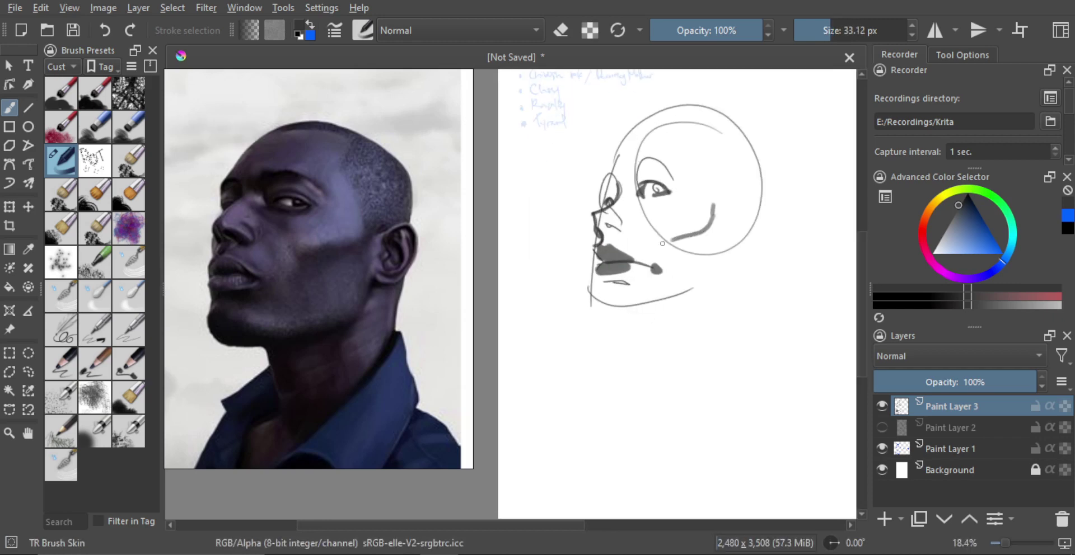
{"action": "left_click_drag", "start_coordinate": [593, 242], "coordinate": [591, 255], "text": "shift"}
{"action": "key", "text": "ctrl+z"}
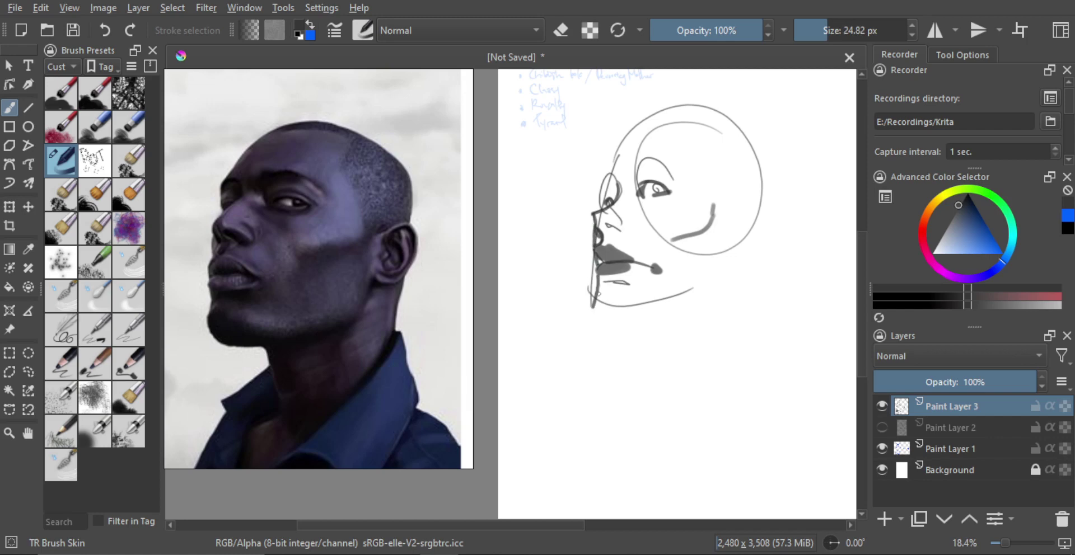
{"action": "key", "text": "ctrl+z"}
{"action": "key", "text": "ctrl+z"}
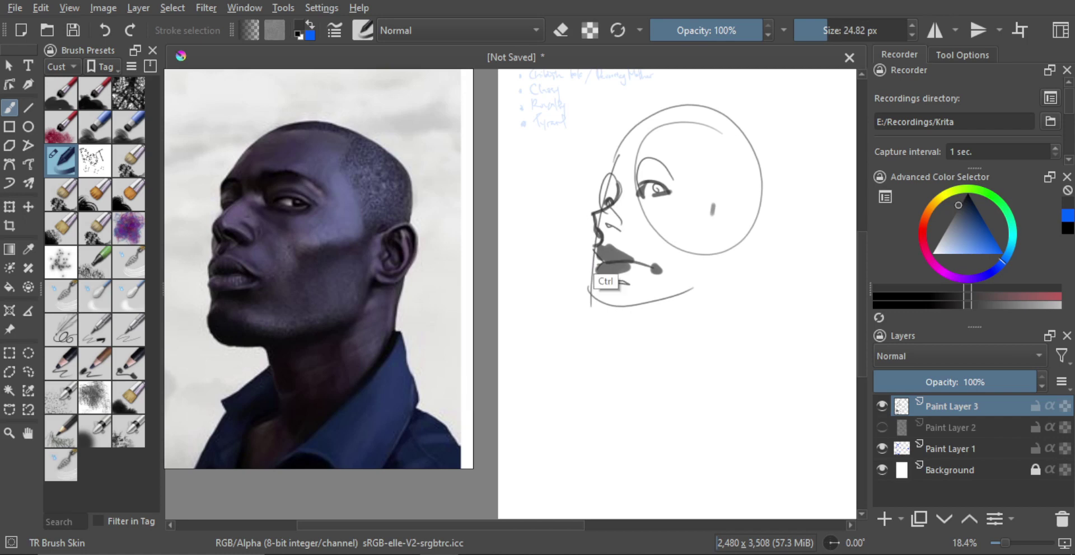
{"action": "key", "text": "ctrl+z"}
{"action": "key", "text": "ctrl+z"}
- With a 24.82 px brush, draw a bold straight profile from nose to chin and a lower jaw line, and reinforce the forehead edge
{"action": "left_click_drag", "start_coordinate": [593, 230], "coordinate": [591, 305]}
{"action": "key", "text": "ctrl+z"}
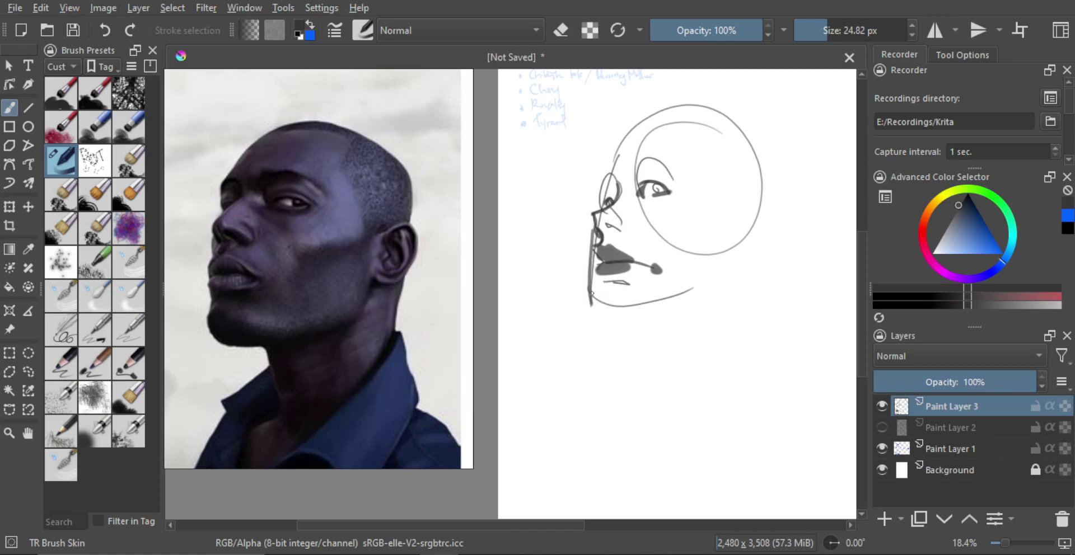
{"action": "key", "text": "ctrl+z"}
{"action": "mouse_move", "coordinate": [593, 225]}
{"action": "left_mouse_down"}
{"action": "mouse_move", "coordinate": [597, 318]}
{"action": "mouse_move", "coordinate": [695, 300]}
{"action": "left_mouse_up"}
{"action": "key", "text": "ctrl+z"}
{"action": "key", "text": "ctrl+z"}
{"action": "left_click_drag", "start_coordinate": [596, 318], "coordinate": [696, 306]}
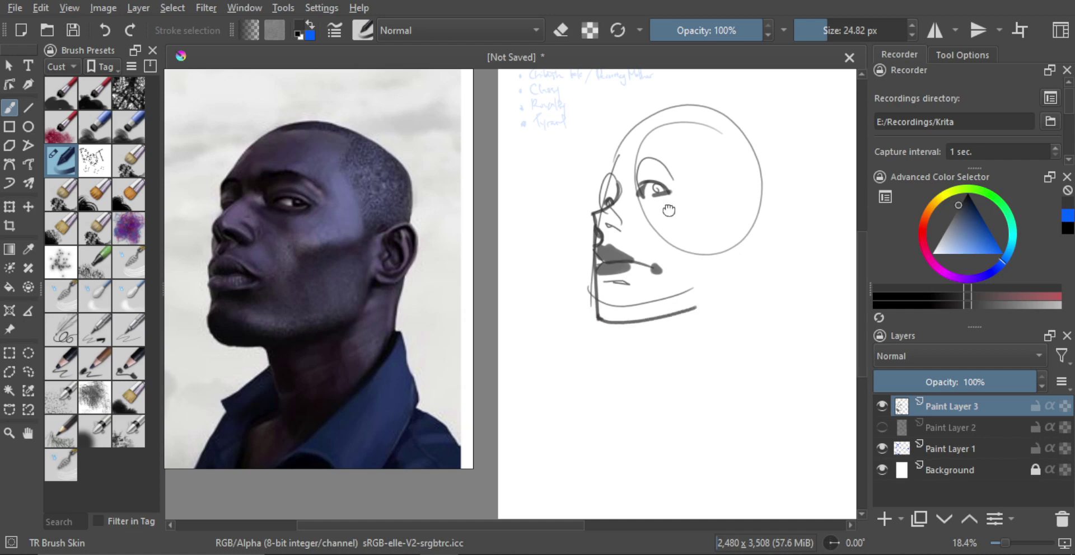
{"action": "left_click_drag", "start_coordinate": [668, 210], "coordinate": [658, 226]}
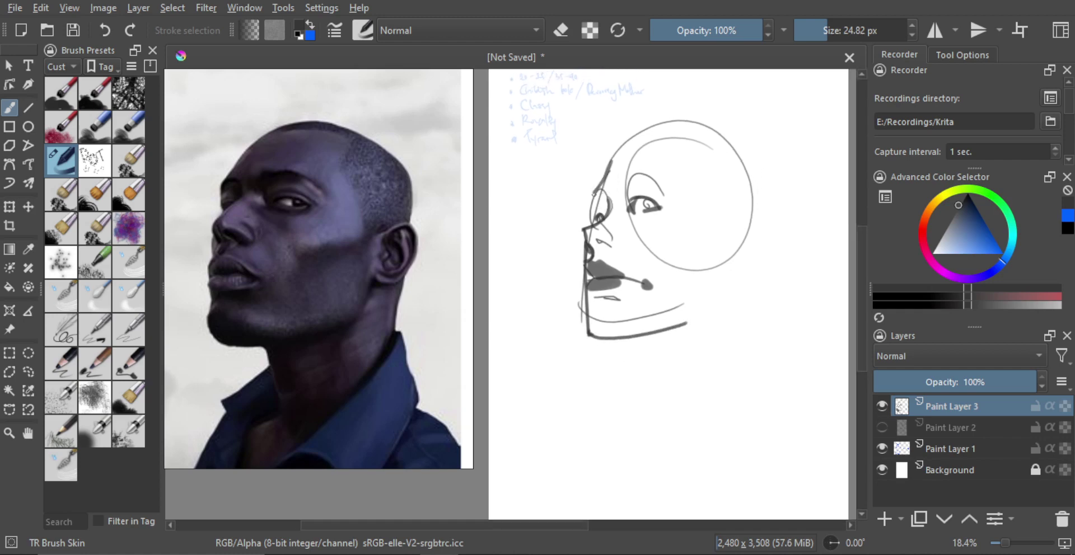
{"action": "key", "text": "bracketright"}
- Select the near eye with a freehand selection and move it slightly toward the back of the head, then deselect
{"action": "key", "text": "l"}
{"action": "mouse_move", "coordinate": [675, 198]}
{"action": "left_mouse_down"}
{"action": "mouse_move", "coordinate": [625, 172]}
{"action": "mouse_move", "coordinate": [676, 225]}
{"action": "mouse_move", "coordinate": [658, 206]}
{"action": "mouse_move", "coordinate": [669, 207]}
{"action": "left_mouse_up"}
{"action": "key", "text": "t"}
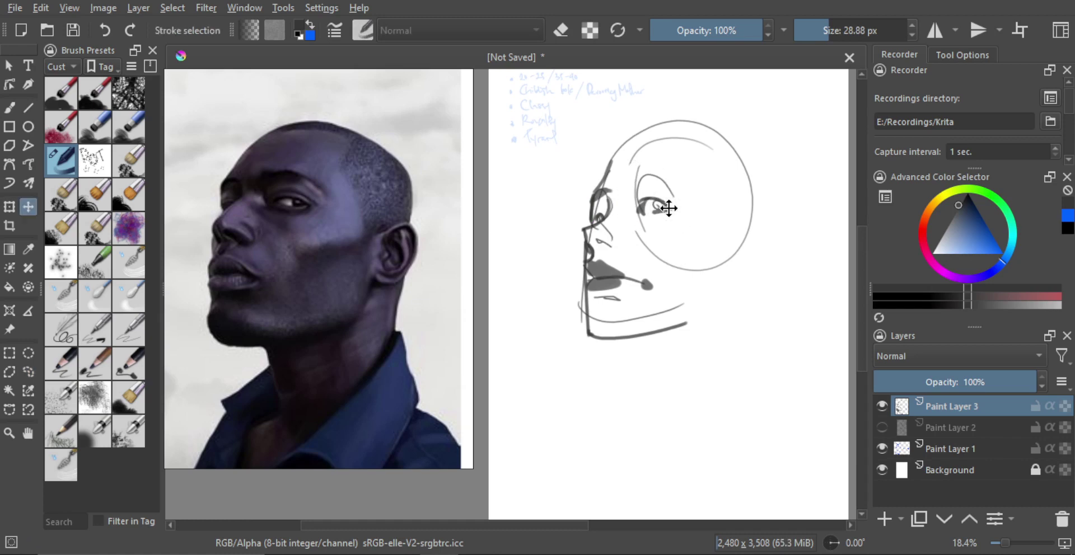
{"action": "key", "text": "l"}
{"action": "left_click", "coordinate": [704, 223]}
{"action": "key", "text": "b"}
- Paint a thick eyebrow above the near eye with a 40.49 px brush, redoing the misplaced stroke
{"action": "key", "text": "bracketright"}
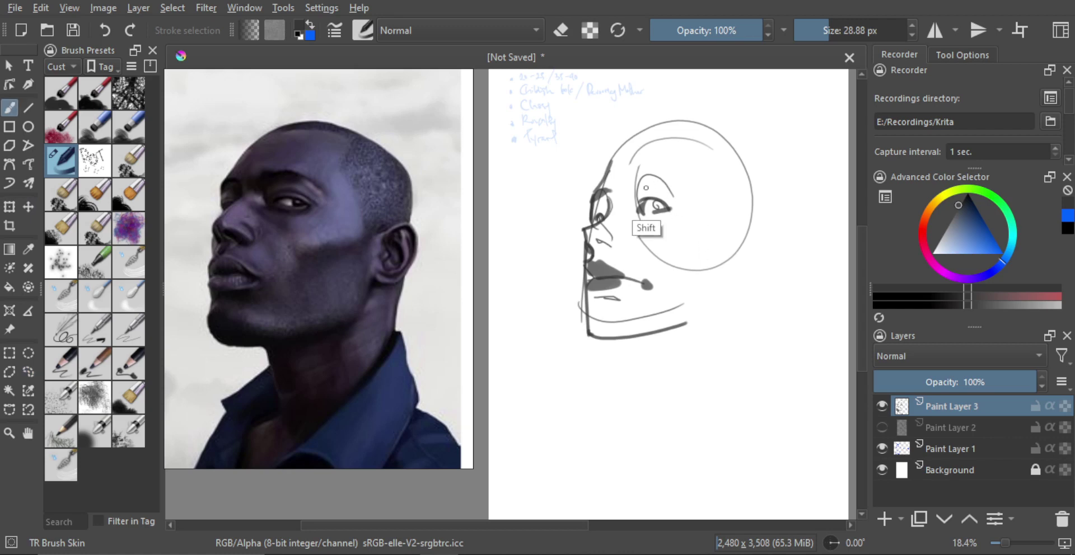
{"action": "key", "text": "bracketright"}
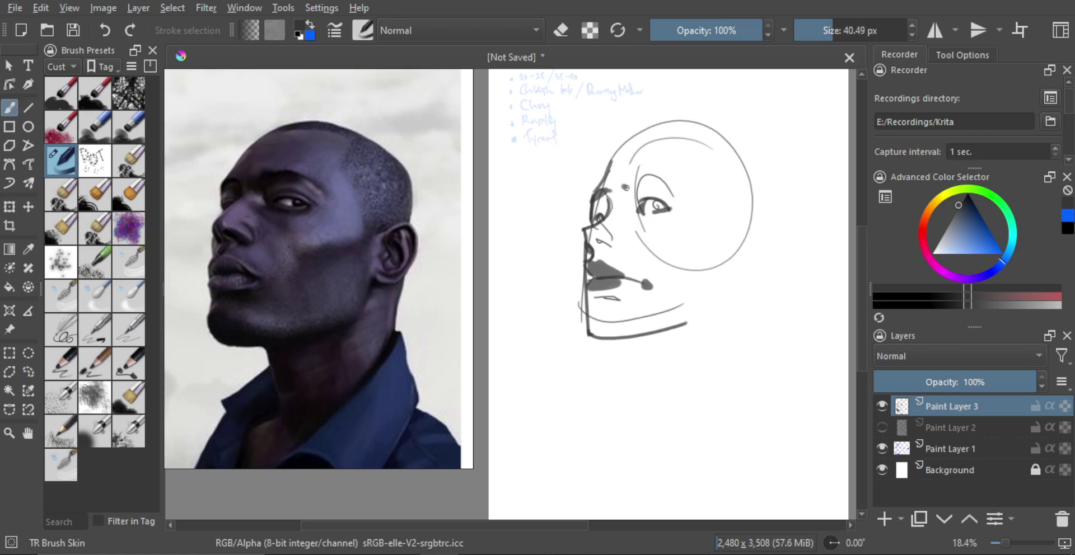
{"action": "left_click_drag", "start_coordinate": [633, 183], "coordinate": [672, 184]}
{"action": "key", "text": "ctrl+z"}
{"action": "left_click_drag", "start_coordinate": [637, 218], "coordinate": [638, 207]}
- Erase the round blob at the mouth corner and refine the end of the mouth line with a 20.67 px brush
{"action": "key", "text": "e"}
{"action": "left_click_drag", "start_coordinate": [643, 273], "coordinate": [653, 274]}
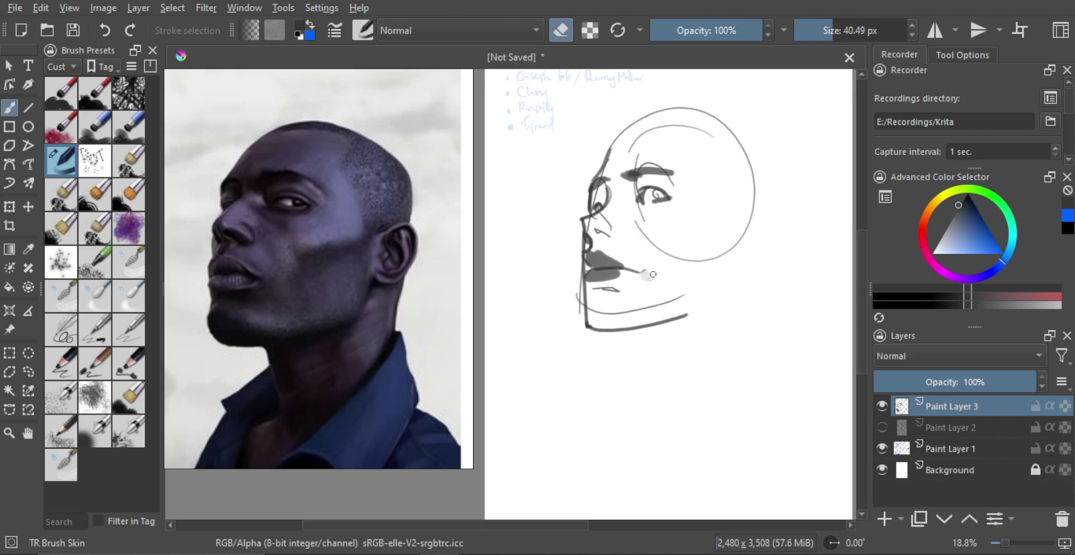
{"action": "key", "text": "e"}
{"action": "key", "text": "bracketleft"}
{"action": "key", "text": "bracketleft"}
{"action": "key", "text": "bracketleft"}
{"action": "key", "text": "ctrl+z"}
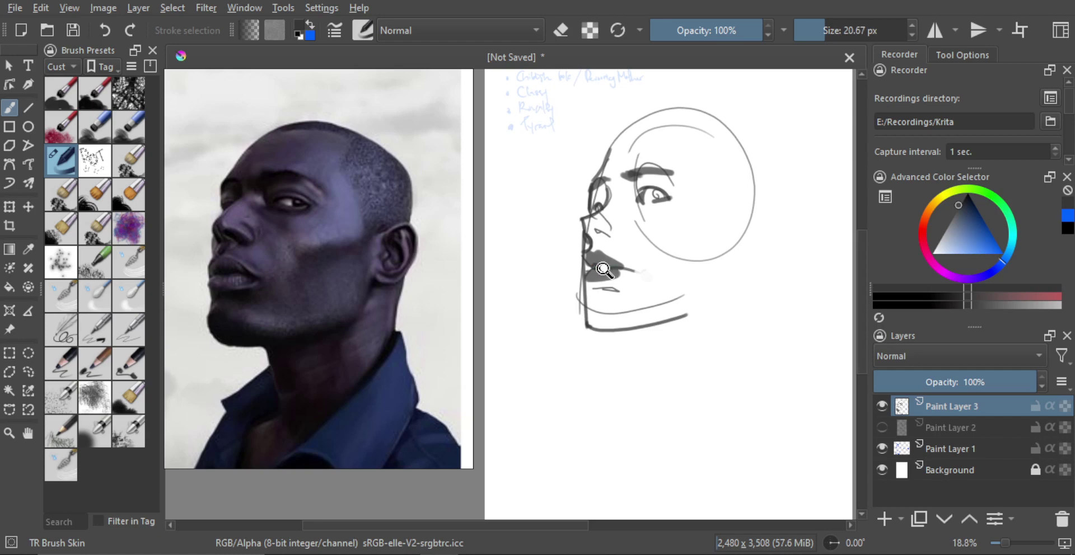
{"action": "left_click_drag", "start_coordinate": [593, 269], "coordinate": [604, 269]}
{"action": "key", "text": "ctrl+z"}
{"action": "key", "text": "e"}
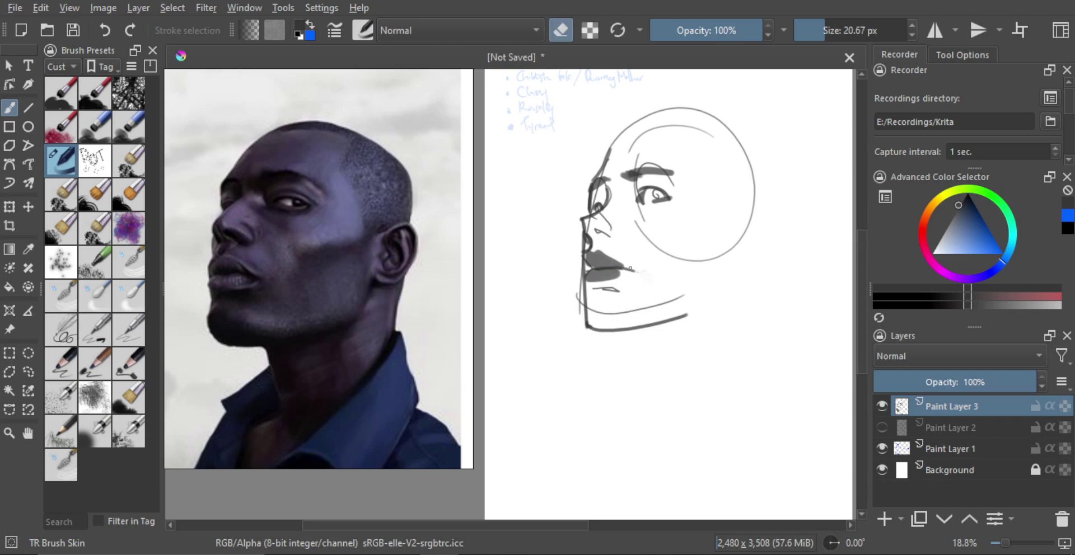
- Soften and trim the mouth corner by alternating eraser and brush strokes beside the lips
{"action": "mouse_move", "coordinate": [672, 241]}
{"action": "left_mouse_down"}
{"action": "mouse_move", "coordinate": [664, 302]}
{"action": "mouse_move", "coordinate": [651, 263]}
{"action": "left_mouse_up"}
{"action": "left_click_drag", "start_coordinate": [649, 266], "coordinate": [643, 274]}
{"action": "key", "text": "e"}
{"action": "key", "text": "e"}
{"action": "left_click_drag", "start_coordinate": [648, 267], "coordinate": [659, 255]}
{"action": "mouse_move", "coordinate": [649, 267]}
{"action": "left_mouse_down"}
{"action": "mouse_move", "coordinate": [661, 269]}
{"action": "mouse_move", "coordinate": [641, 274]}
{"action": "mouse_move", "coordinate": [656, 271]}
{"action": "mouse_move", "coordinate": [648, 260]}
{"action": "left_mouse_up"}
{"action": "mouse_move", "coordinate": [669, 300]}
{"action": "left_mouse_down"}
{"action": "mouse_move", "coordinate": [663, 264]}
{"action": "mouse_move", "coordinate": [633, 252]}
{"action": "mouse_move", "coordinate": [583, 266]}
{"action": "mouse_move", "coordinate": [622, 268]}
{"action": "left_mouse_up"}
{"action": "key", "text": "ctrl+z"}
- Shade the area under the lower lip and carve a rounded chin highlight with a 114.70 px eraser
{"action": "key", "text": "e"}
{"action": "mouse_move", "coordinate": [616, 280]}
{"action": "left_mouse_down", "text": "shift"}
{"action": "mouse_move", "coordinate": [620, 300]}
{"action": "mouse_move", "coordinate": [593, 306]}
{"action": "mouse_move", "coordinate": [614, 308]}
{"action": "mouse_move", "coordinate": [611, 277]}
{"action": "mouse_move", "coordinate": [580, 281]}
{"action": "left_mouse_up", "text": "shift"}
{"action": "key", "text": "e"}
{"action": "key", "text": "e"}
{"action": "mouse_move", "coordinate": [563, 293]}
{"action": "left_mouse_down", "text": "shift"}
{"action": "mouse_move", "coordinate": [586, 314]}
{"action": "mouse_move", "coordinate": [586, 304]}
{"action": "left_mouse_up", "text": "shift"}
{"action": "key", "text": "ctrl+z"}
{"action": "key", "text": "ctrl+z"}
{"action": "key", "text": "e"}
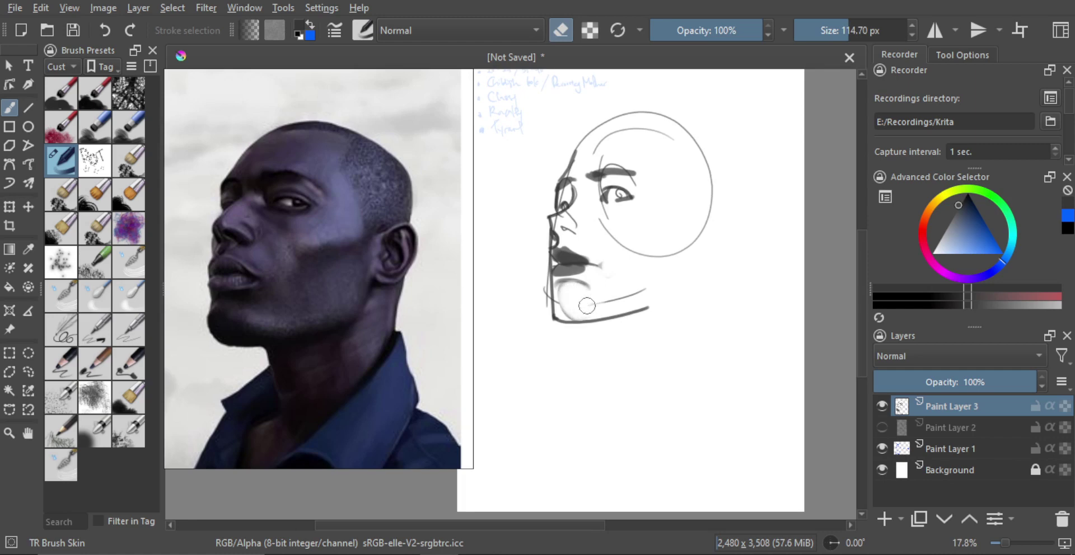
- Shade the side of the nose bridge beside the far eye, and soften it with a 76.50 px eraser
{"action": "scroll", "coordinate": [586, 305], "scroll_direction": "down", "scroll_amount": 2}
{"action": "scroll", "coordinate": [593, 280], "scroll_direction": "up", "scroll_amount": 4}
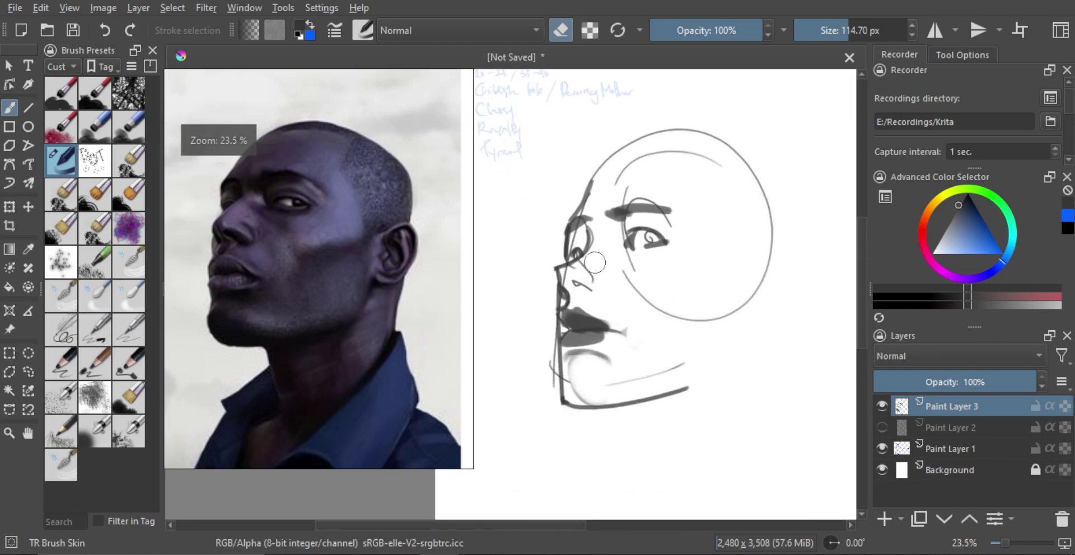
{"action": "key", "text": "e"}
{"action": "key", "text": "bracketleft"}
{"action": "mouse_move", "coordinate": [571, 268]}
{"action": "left_mouse_down"}
{"action": "mouse_move", "coordinate": [597, 231]}
{"action": "mouse_move", "coordinate": [603, 249]}
{"action": "left_mouse_up"}
{"action": "key", "text": "e"}
{"action": "mouse_move", "coordinate": [605, 233]}
{"action": "left_mouse_down"}
{"action": "mouse_move", "coordinate": [570, 273]}
{"action": "mouse_move", "coordinate": [604, 235]}
{"action": "mouse_move", "coordinate": [592, 262]}
{"action": "mouse_move", "coordinate": [602, 234]}
{"action": "mouse_move", "coordinate": [598, 256]}
{"action": "mouse_move", "coordinate": [570, 275]}
{"action": "mouse_move", "coordinate": [606, 239]}
{"action": "left_mouse_up"}
{"action": "key", "text": "ctrl+z"}
{"action": "key", "text": "ctrl+z"}
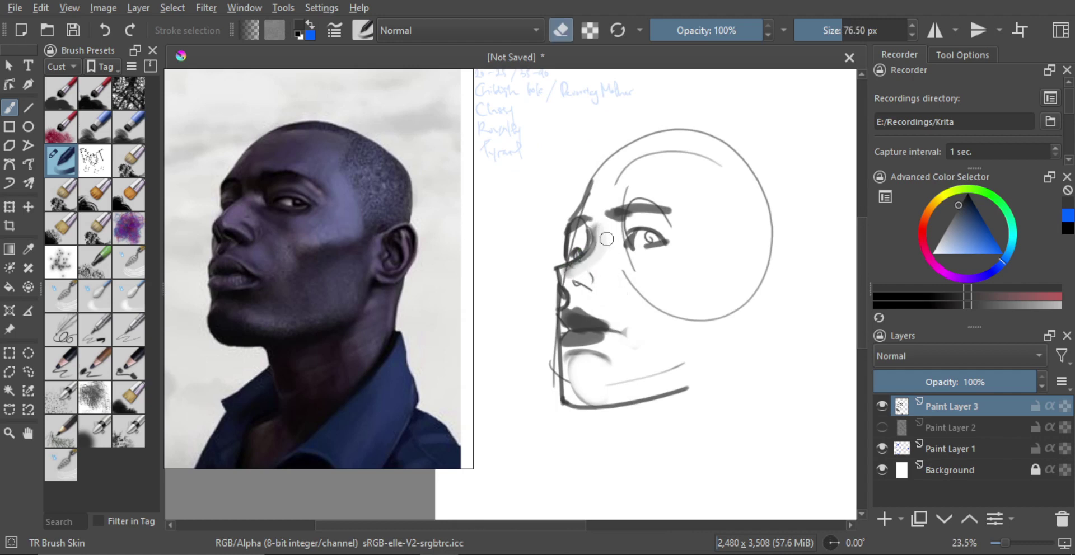
- Shade the nose tip and the area beneath it with brush sizes from 57 to 67.66 px, alternating painting and erasing
{"action": "key", "text": "e"}
{"action": "scroll", "coordinate": [574, 278], "scroll_direction": "up", "scroll_amount": 1}
{"action": "key", "text": "bracketleft"}
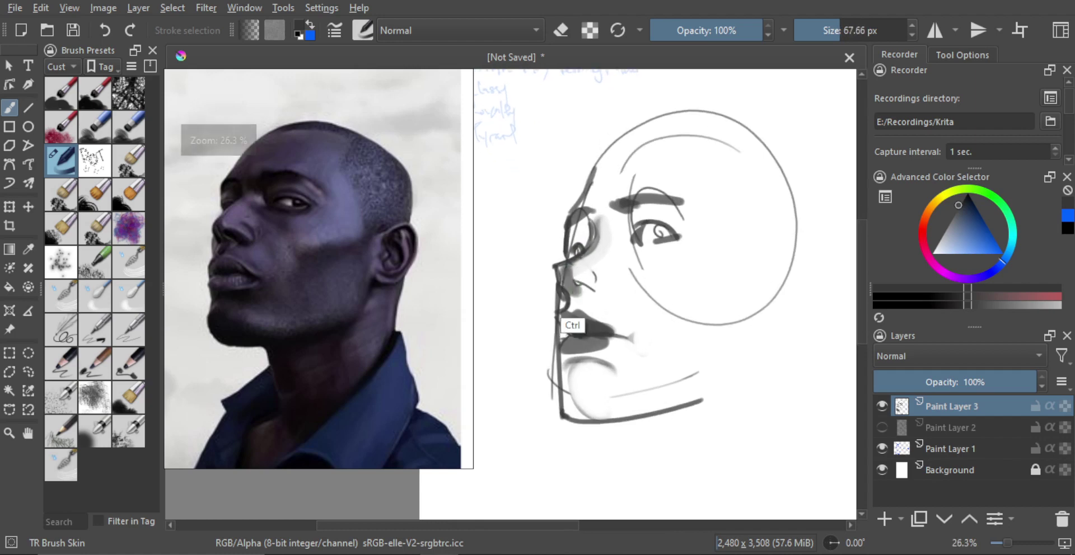
{"action": "key", "text": "e"}
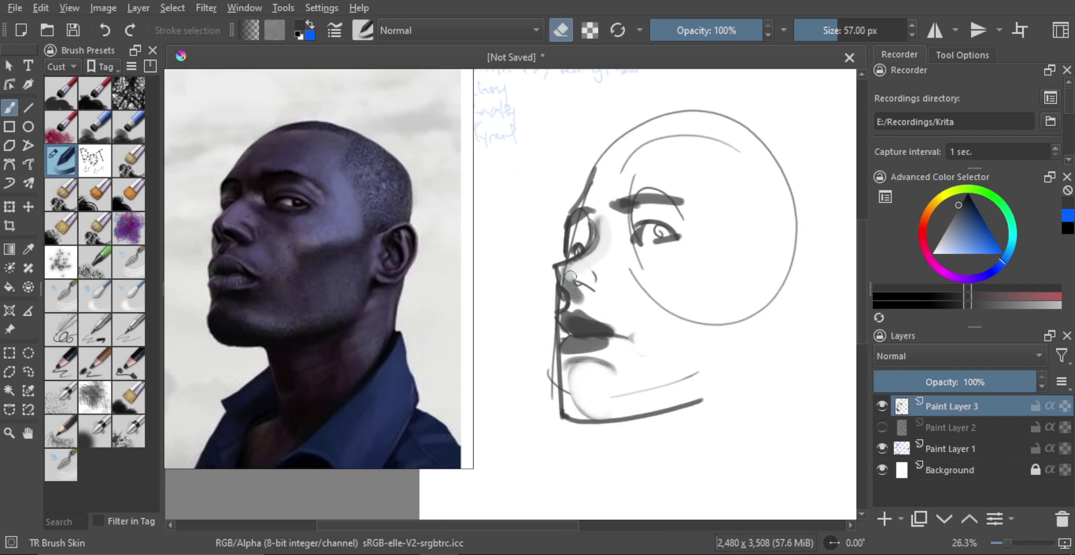
{"action": "key", "text": "e"}
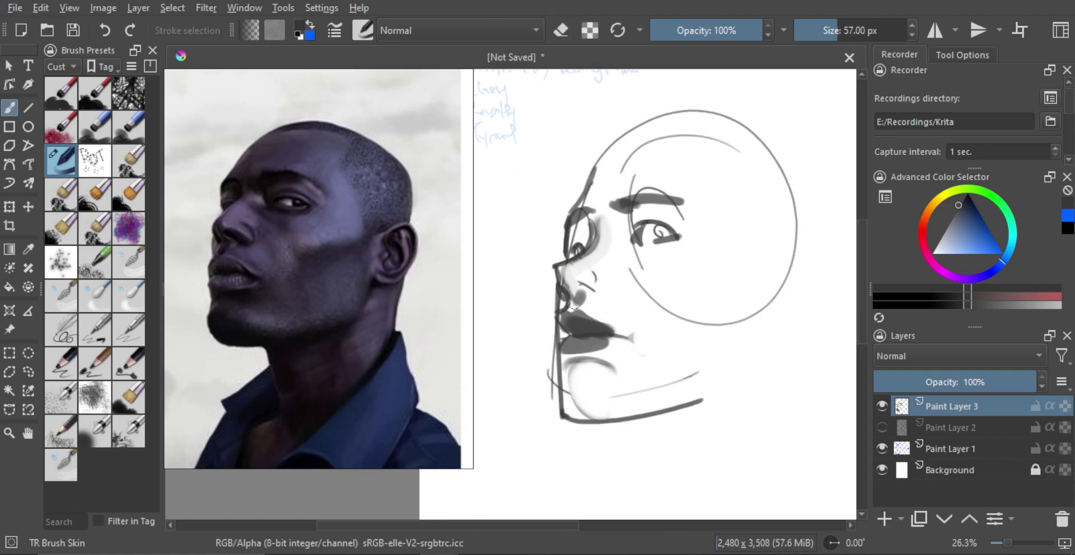
{"action": "key", "text": "e"}
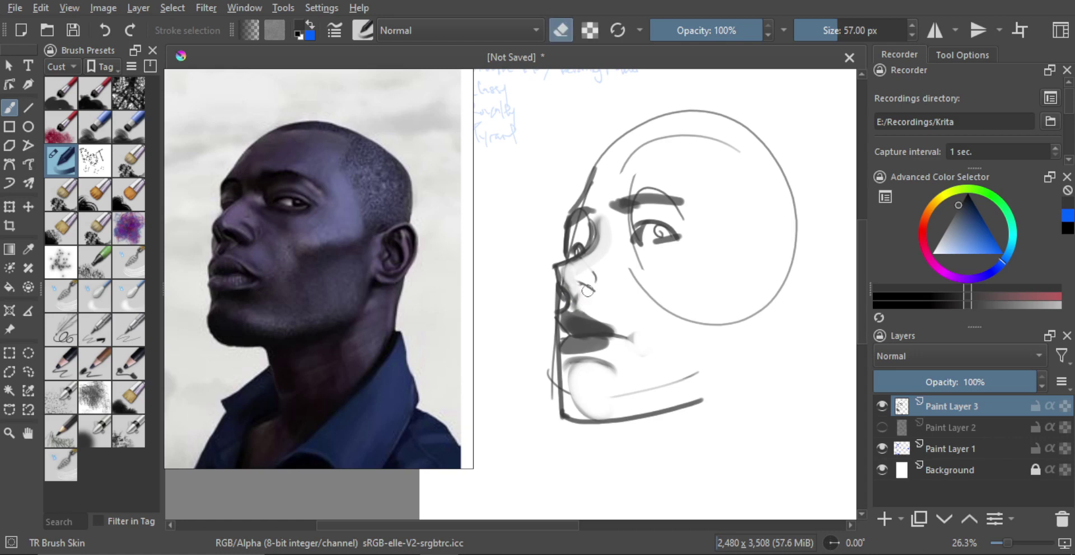
{"action": "key", "text": "bracketright"}
{"action": "key", "text": "e"}
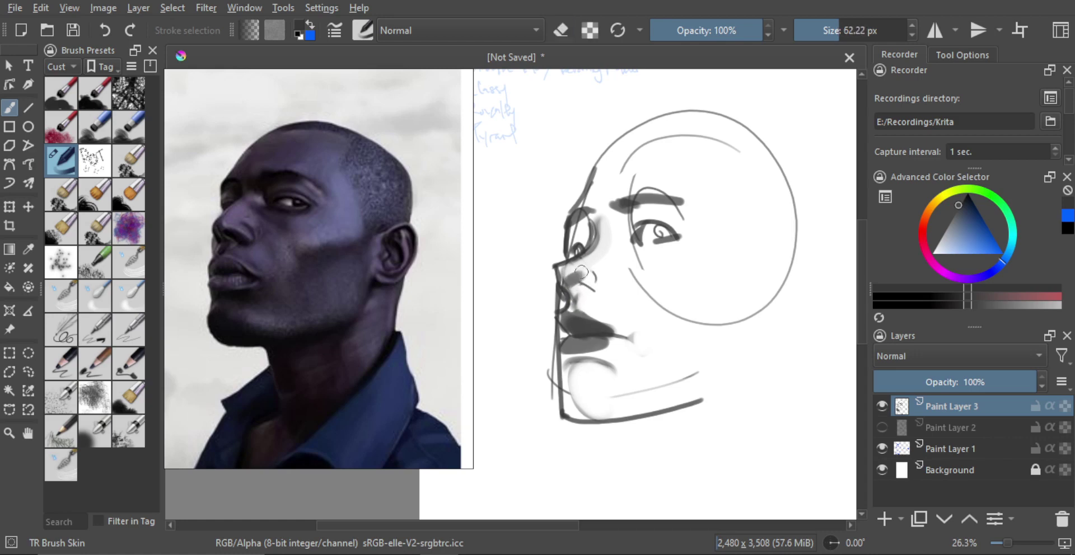
- Carve the nose's underside and nostril edge out of the shading with a 30.76 px eraser
{"action": "key", "text": "e"}
{"action": "scroll", "coordinate": [581, 272], "scroll_direction": "up", "scroll_amount": 1}
{"action": "key", "text": "bracketleft"}
{"action": "key", "text": "bracketleft"}
{"action": "key", "text": "bracketleft"}
{"action": "key", "text": "bracketleft"}
{"action": "key", "text": "bracketleft"}
{"action": "key", "text": "bracketleft"}
{"action": "key", "text": "bracketleft"}
{"action": "key", "text": "bracketleft"}
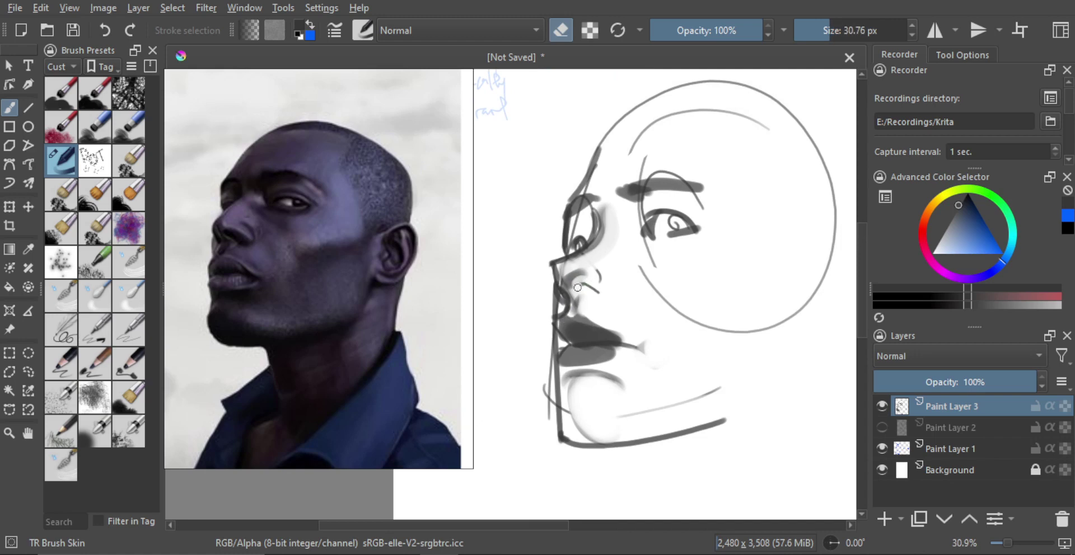
{"action": "left_click_drag", "start_coordinate": [582, 286], "coordinate": [592, 287]}
{"action": "key", "text": "e"}
- Darken the nostril with a 42.81 px brush, trim it with a 30.22 px eraser and refine it at 22.23 px
{"action": "scroll", "coordinate": [597, 269], "scroll_direction": "up", "scroll_amount": 1}
{"action": "key", "text": "bracketleft"}
{"action": "key", "text": "bracketleft"}
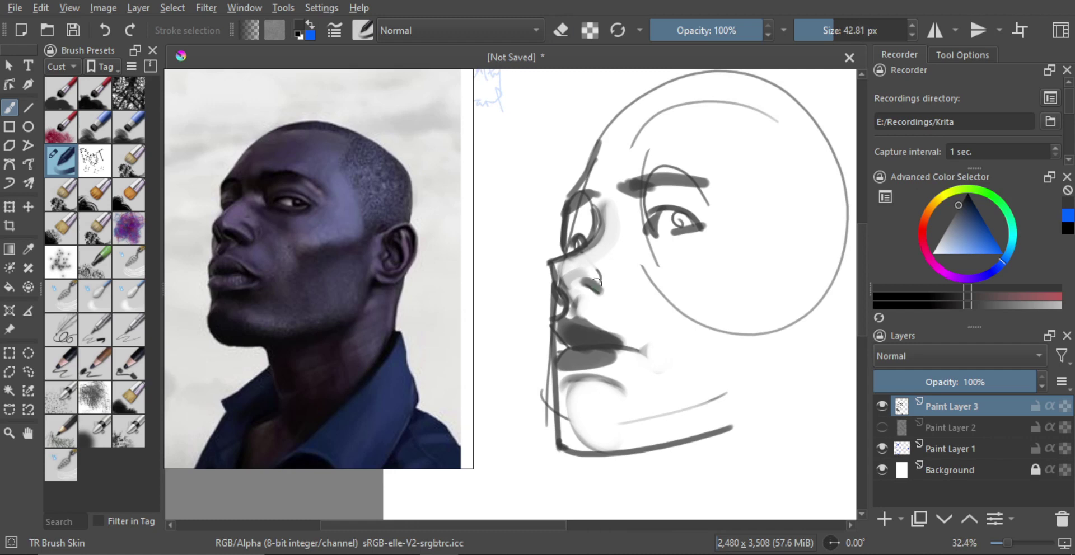
{"action": "key", "text": "e"}
{"action": "key", "text": "bracketleft"}
{"action": "key", "text": "bracketleft"}
{"action": "key", "text": "bracketleft"}
{"action": "key", "text": "bracketleft"}
{"action": "key", "text": "bracketleft"}
{"action": "key", "text": "bracketleft"}
{"action": "key", "text": "bracketleft"}
{"action": "key", "text": "bracketleft"}
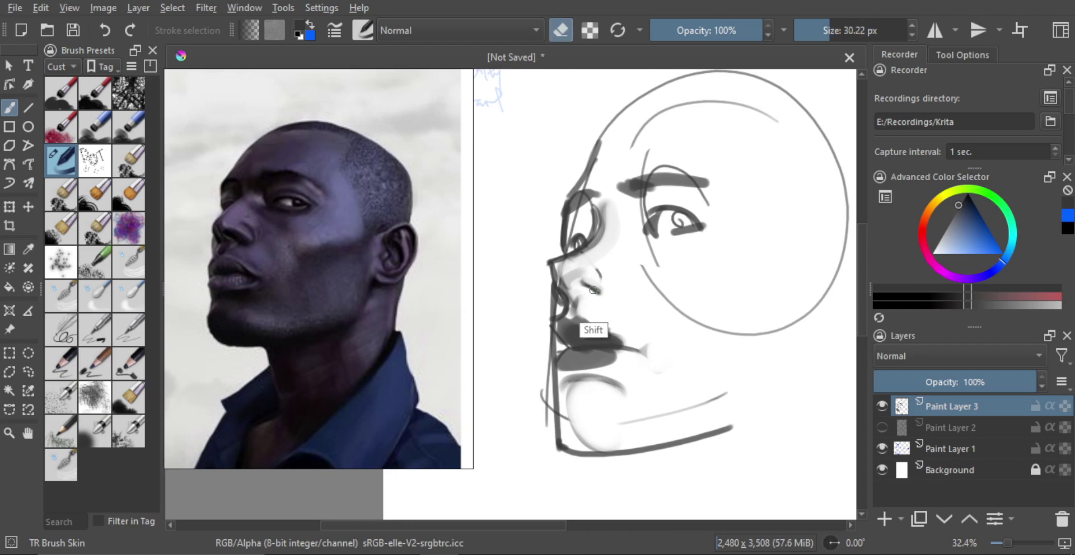
{"action": "key", "text": "e"}
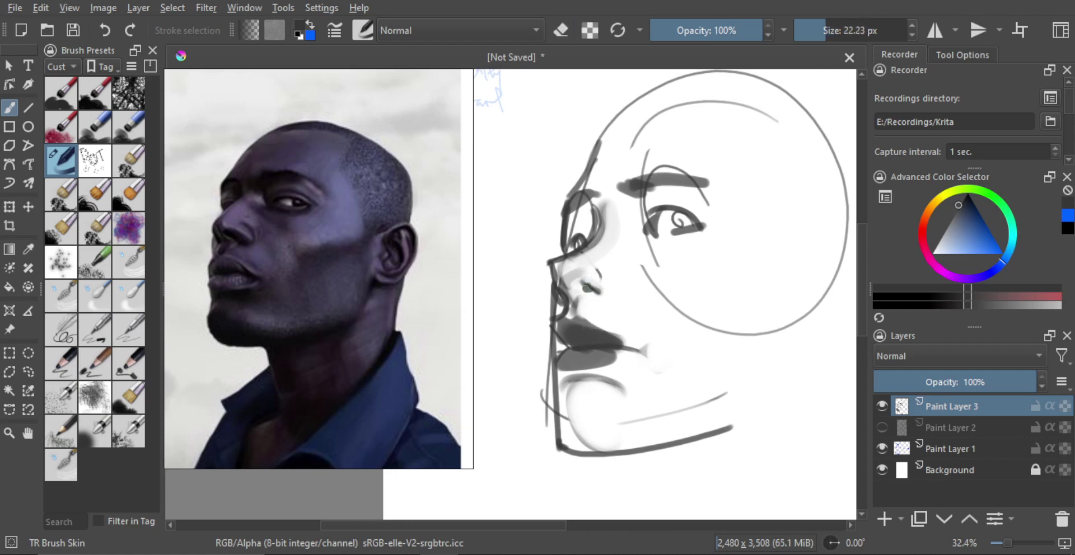
- Clean up the old nostril wing line with a 36.47 px eraser
{"action": "key", "text": "bracketright"}
{"action": "key", "text": "bracketright"}
{"action": "key", "text": "bracketright"}
{"action": "key", "text": "bracketright"}
{"action": "key", "text": "bracketright"}
{"action": "key", "text": "bracketright"}
{"action": "key", "text": "e"}
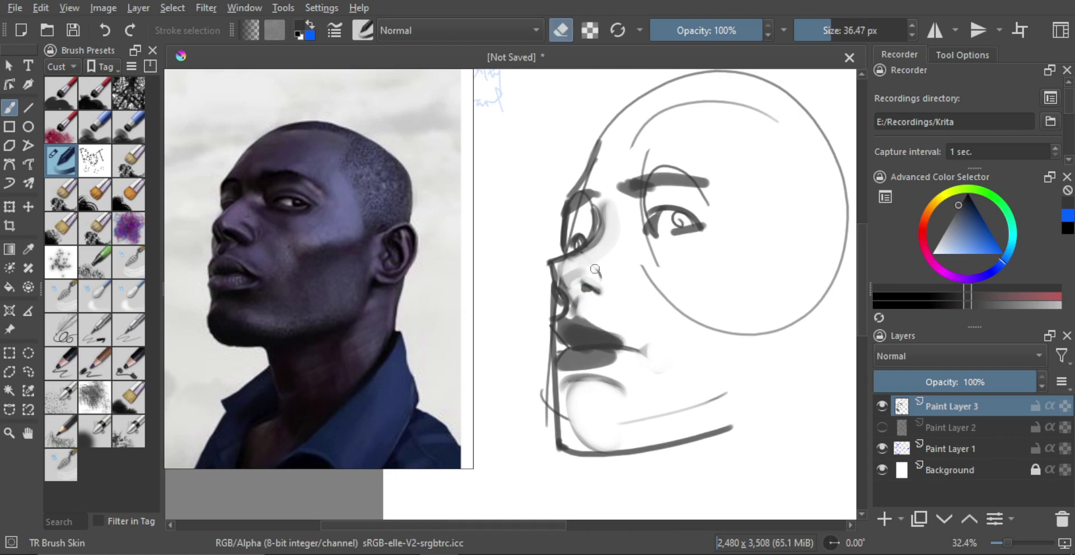
- Shade the nostril wing on the cheek side with a soft 74.22 px brush stroke
{"action": "key", "text": "e"}
{"action": "key", "text": "bracketright"}
{"action": "key", "text": "bracketright"}
{"action": "key", "text": "bracketright"}
{"action": "key", "text": "bracketright"}
{"action": "key", "text": "bracketright"}
{"action": "key", "text": "bracketright"}
{"action": "key", "text": "bracketright"}
{"action": "key", "text": "bracketright"}
{"action": "key", "text": "bracketright"}
{"action": "left_click_drag", "start_coordinate": [597, 273], "coordinate": [606, 281]}
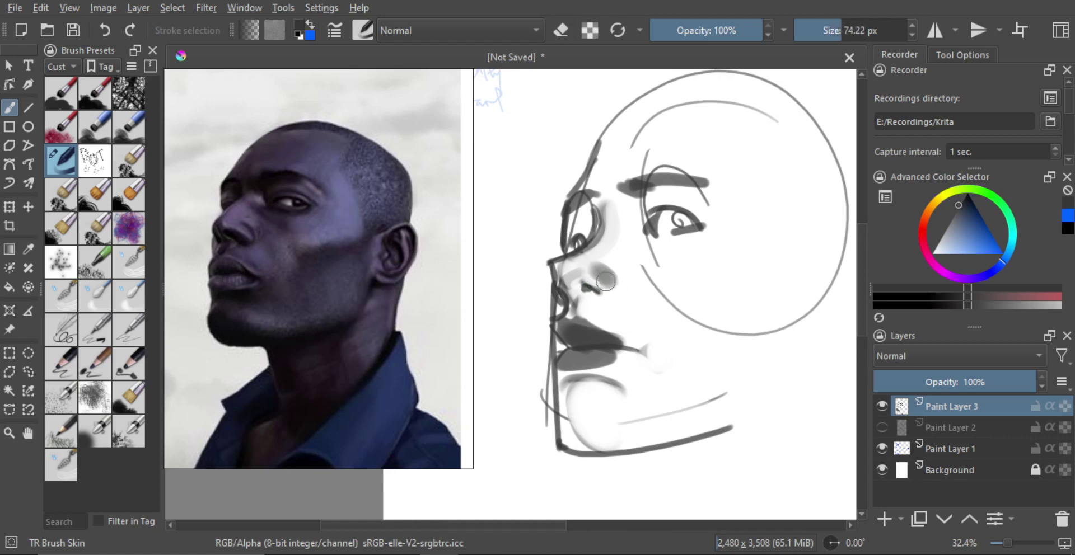
- Trim the nostril wing shading on the cheek side with the eraser, reducing its size to 43.30 px
{"action": "key", "text": "e"}
{"action": "key", "text": "bracketleft"}
{"action": "key", "text": "bracketleft"}
{"action": "key", "text": "bracketleft"}
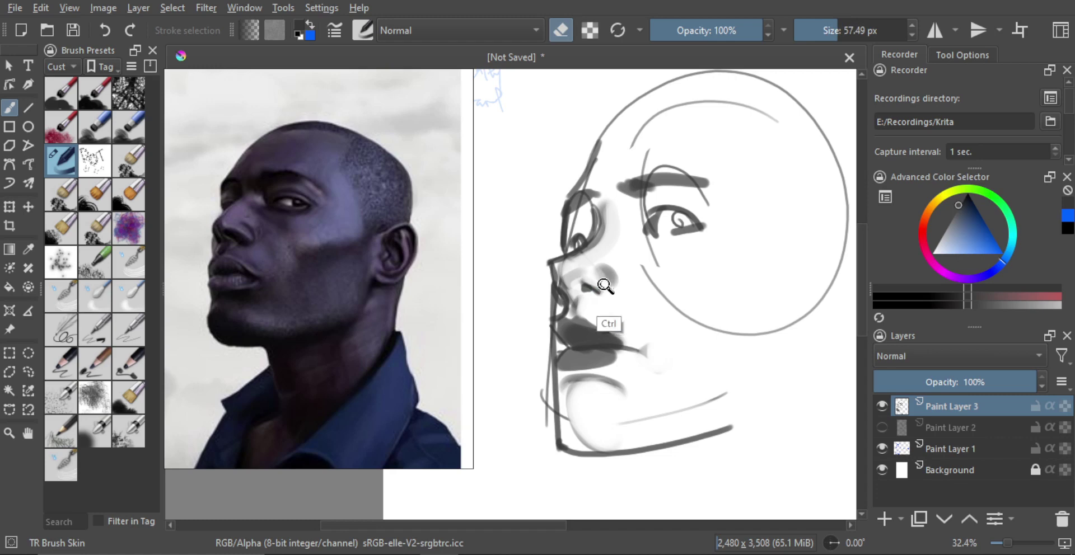
{"action": "key", "text": "bracketleft"}
{"action": "key", "text": "bracketleft"}
{"action": "key", "text": "bracketleft"}
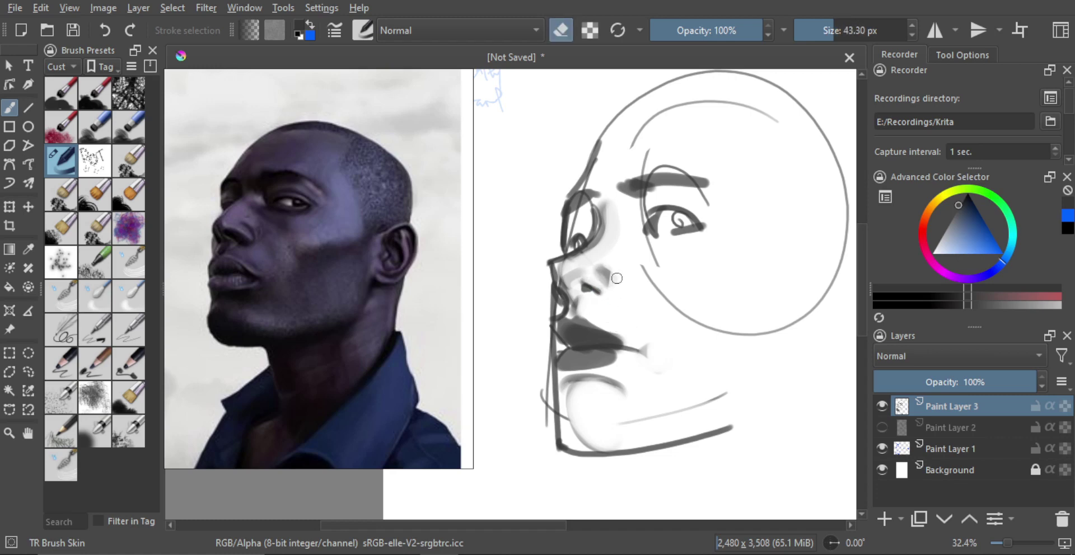
{"action": "scroll", "coordinate": [613, 305], "scroll_direction": "down", "scroll_amount": 4}
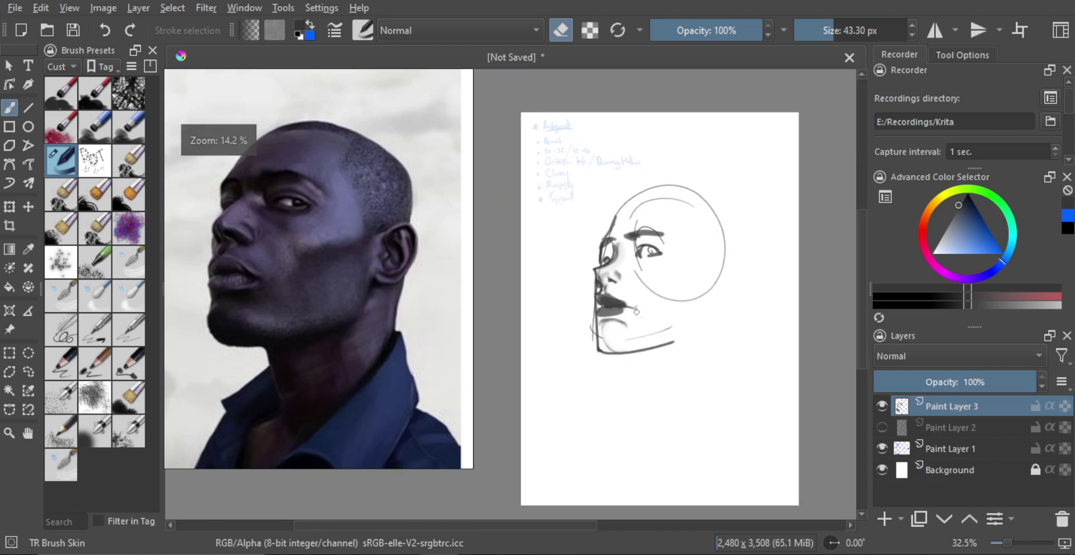
- Erase part of the forehead line near the skull circle with an eraser of about 36 px
{"action": "key", "text": "e"}
{"action": "scroll", "coordinate": [652, 264], "scroll_direction": "up", "scroll_amount": 3}
{"action": "scroll", "coordinate": [670, 251], "scroll_direction": "down", "scroll_amount": 3}
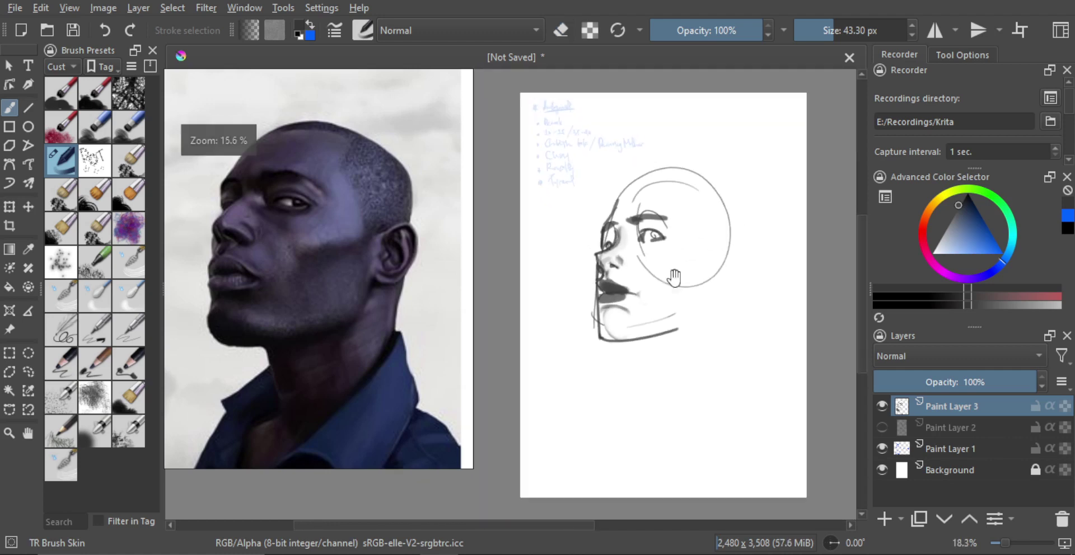
{"action": "left_click_drag", "start_coordinate": [672, 278], "coordinate": [655, 268]}
{"action": "key", "text": "e"}
{"action": "scroll", "coordinate": [608, 183], "scroll_direction": "up", "scroll_amount": 1}
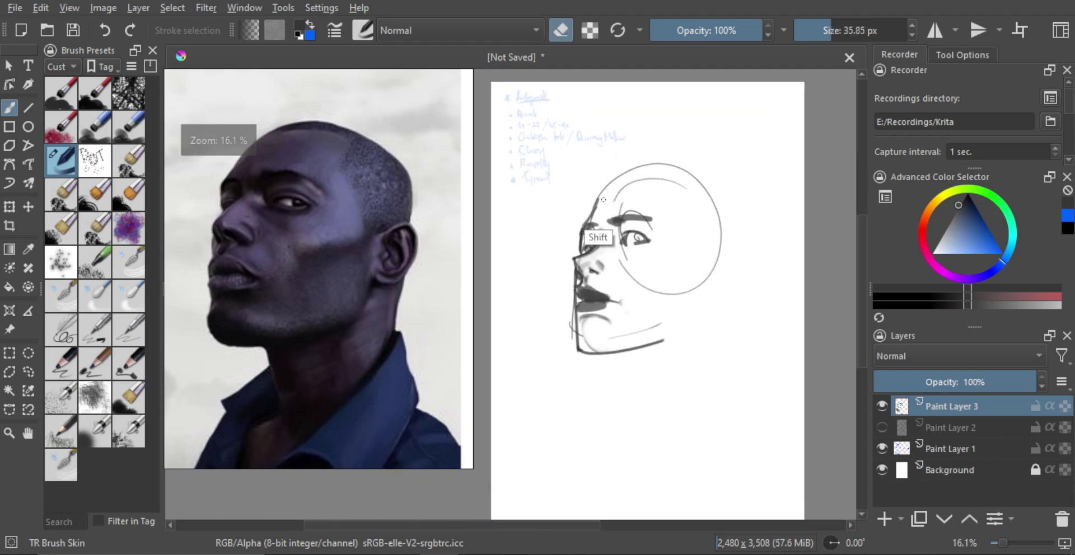
- Draw the skull outline from the forehead over the crown and down the back of the head with a 30.67 px brush
{"action": "key", "text": "e"}
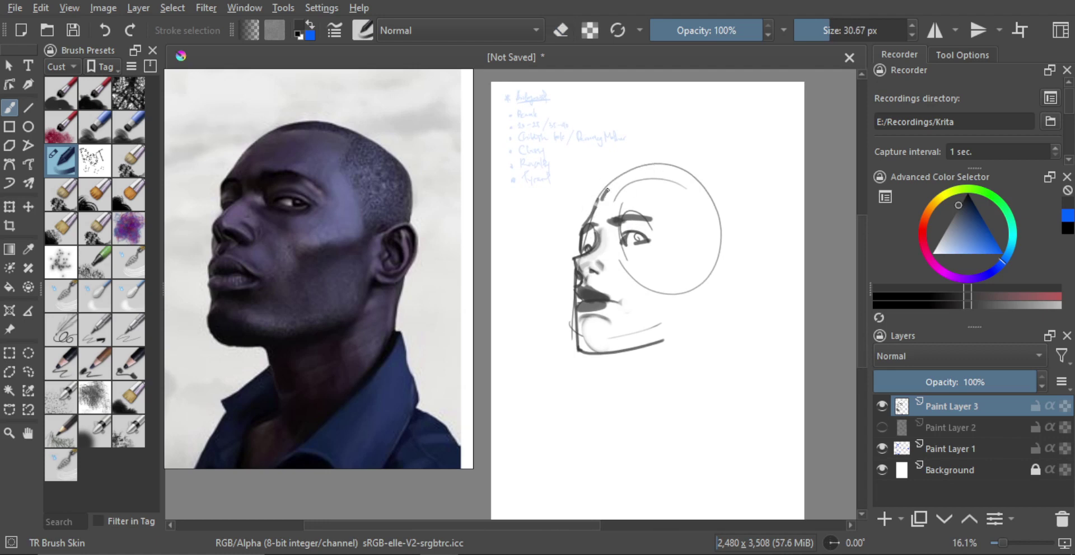
{"action": "mouse_move", "coordinate": [598, 199]}
{"action": "left_mouse_down"}
{"action": "mouse_move", "coordinate": [664, 161]}
{"action": "mouse_move", "coordinate": [610, 178]}
{"action": "mouse_move", "coordinate": [589, 212]}
{"action": "mouse_move", "coordinate": [619, 172]}
{"action": "mouse_move", "coordinate": [666, 161]}
{"action": "mouse_move", "coordinate": [611, 183]}
{"action": "mouse_move", "coordinate": [688, 166]}
{"action": "mouse_move", "coordinate": [729, 297]}
{"action": "left_mouse_up"}
{"action": "key", "text": "ctrl+z"}
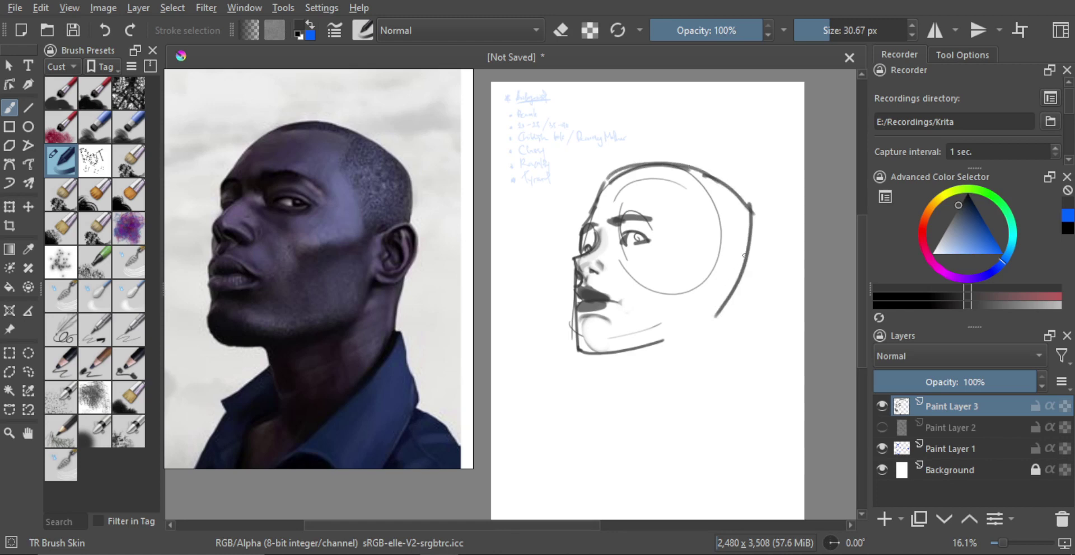
- Sketch the temple hairline, the ear curve and the rear jaw line with the 30.67 px brush
{"action": "scroll", "coordinate": [705, 241], "scroll_direction": "up", "scroll_amount": 1}
{"action": "mouse_move", "coordinate": [711, 168]}
{"action": "left_mouse_down"}
{"action": "mouse_move", "coordinate": [695, 239]}
{"action": "mouse_move", "coordinate": [734, 256]}
{"action": "mouse_move", "coordinate": [693, 291]}
{"action": "left_mouse_up"}
{"action": "mouse_move", "coordinate": [677, 312]}
{"action": "left_mouse_down"}
{"action": "mouse_move", "coordinate": [688, 294]}
{"action": "mouse_move", "coordinate": [677, 318]}
{"action": "left_mouse_up"}
{"action": "scroll", "coordinate": [660, 224], "scroll_direction": "up", "scroll_amount": 3}
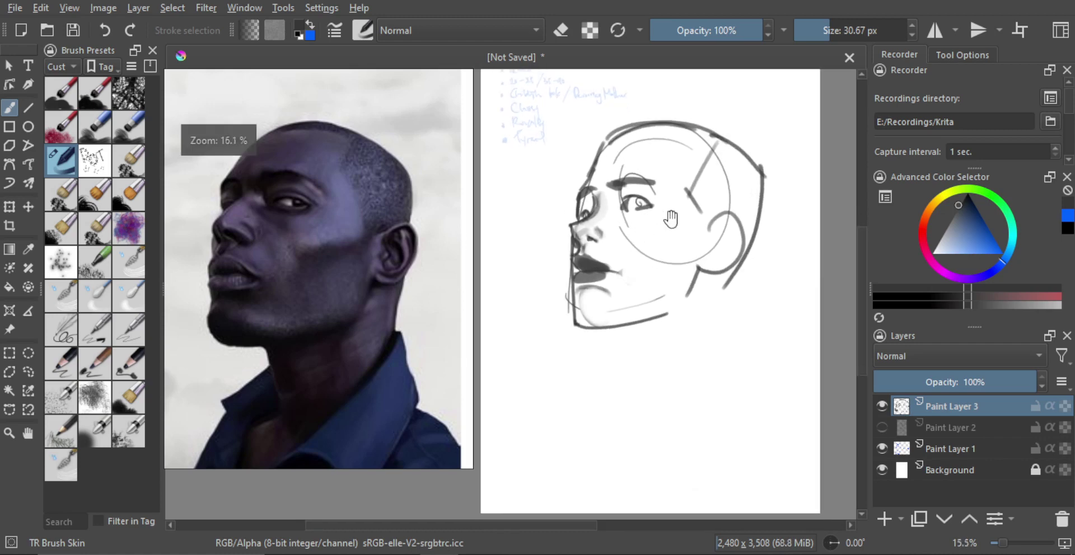
- Darken the upper lid of the near eye and the lash line of the far eye with a 29.91 px brush
{"action": "left_click_drag", "start_coordinate": [662, 178], "coordinate": [659, 203]}
{"action": "scroll", "coordinate": [649, 204], "scroll_direction": "up", "scroll_amount": 1}
{"action": "mouse_move", "coordinate": [627, 246]}
{"action": "left_mouse_down"}
{"action": "mouse_move", "coordinate": [622, 226]}
{"action": "mouse_move", "coordinate": [638, 214]}
{"action": "mouse_move", "coordinate": [658, 225]}
{"action": "mouse_move", "coordinate": [627, 216]}
{"action": "left_mouse_up"}
{"action": "key", "text": "ctrl+z"}
{"action": "key", "text": "ctrl+z"}
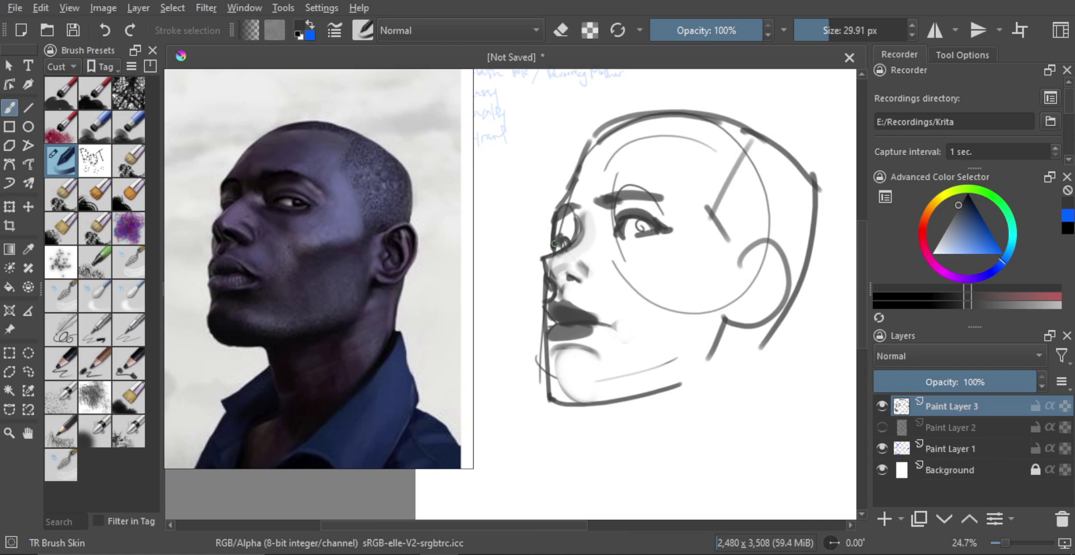
{"action": "left_click_drag", "start_coordinate": [554, 244], "coordinate": [556, 243]}
{"action": "mouse_move", "coordinate": [622, 258]}
{"action": "left_mouse_down"}
{"action": "mouse_move", "coordinate": [623, 302]}
{"action": "mouse_move", "coordinate": [604, 260]}
{"action": "mouse_move", "coordinate": [610, 237]}
{"action": "mouse_move", "coordinate": [638, 221]}
{"action": "mouse_move", "coordinate": [621, 241]}
{"action": "mouse_move", "coordinate": [638, 232]}
{"action": "mouse_move", "coordinate": [608, 236]}
{"action": "mouse_move", "coordinate": [620, 252]}
{"action": "left_mouse_up"}
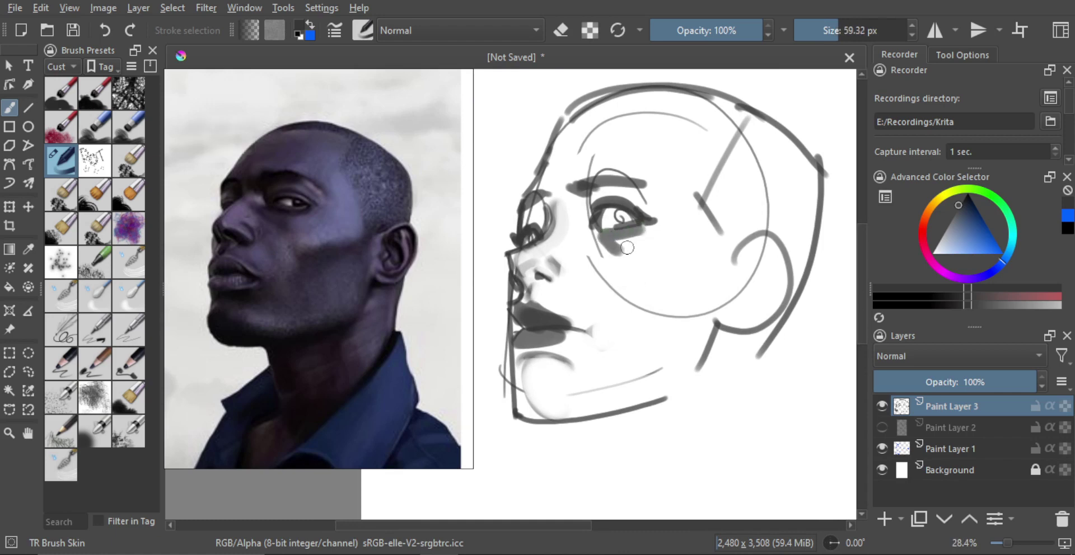
{"action": "key", "text": "e"}
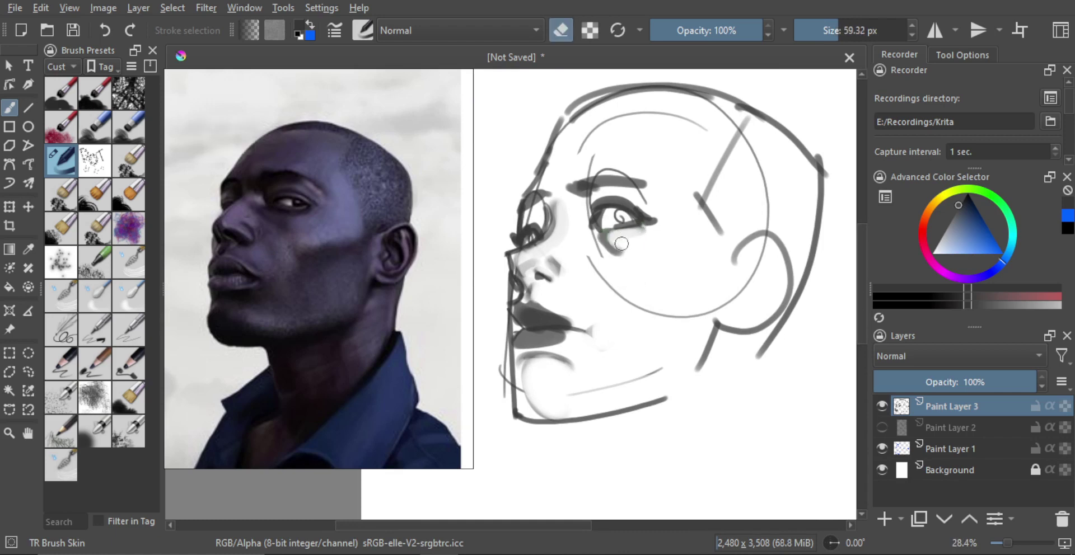
{"action": "key", "text": "ctrl+z"}
{"action": "key", "text": "ctrl+z"}
- Shade beneath the near eye's inner corner at 59.32 px and erase it back to a soft curved shadow
{"action": "left_click_drag", "start_coordinate": [626, 242], "coordinate": [603, 239]}
{"action": "key", "text": "e"}
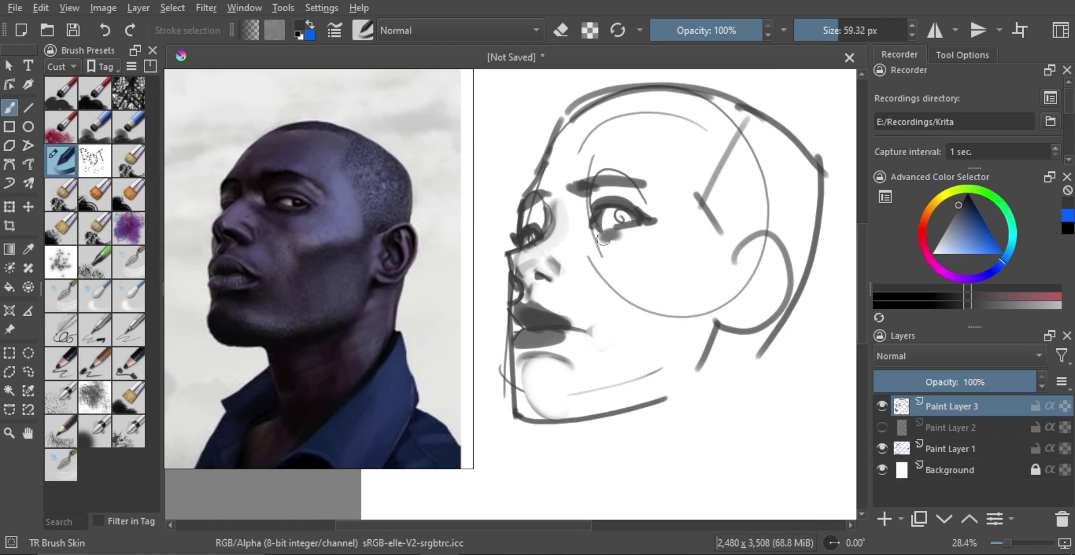
{"action": "key", "text": "e"}
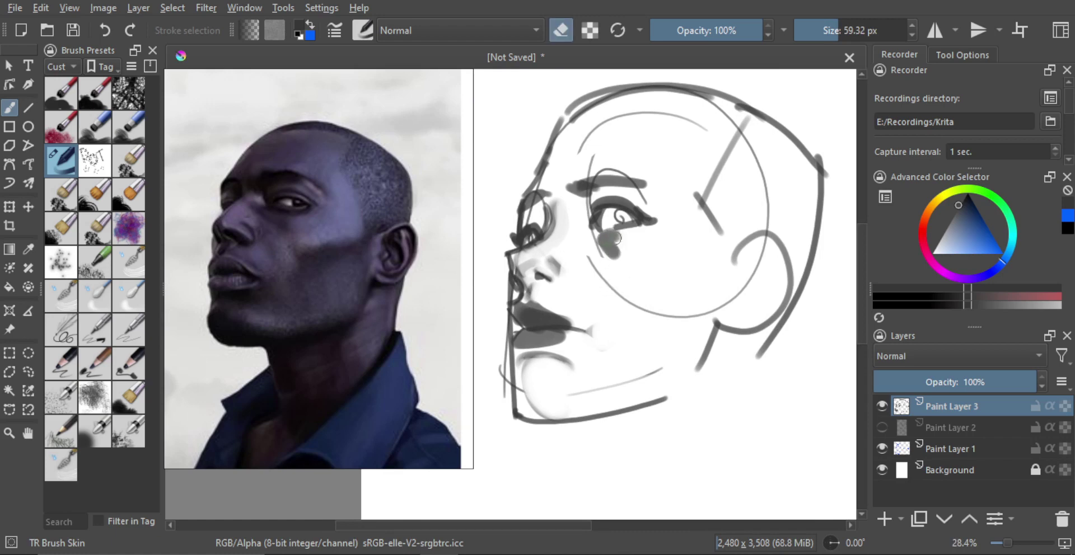
{"action": "key", "text": "e"}
{"action": "scroll", "coordinate": [612, 239], "scroll_direction": "up", "scroll_amount": 1}
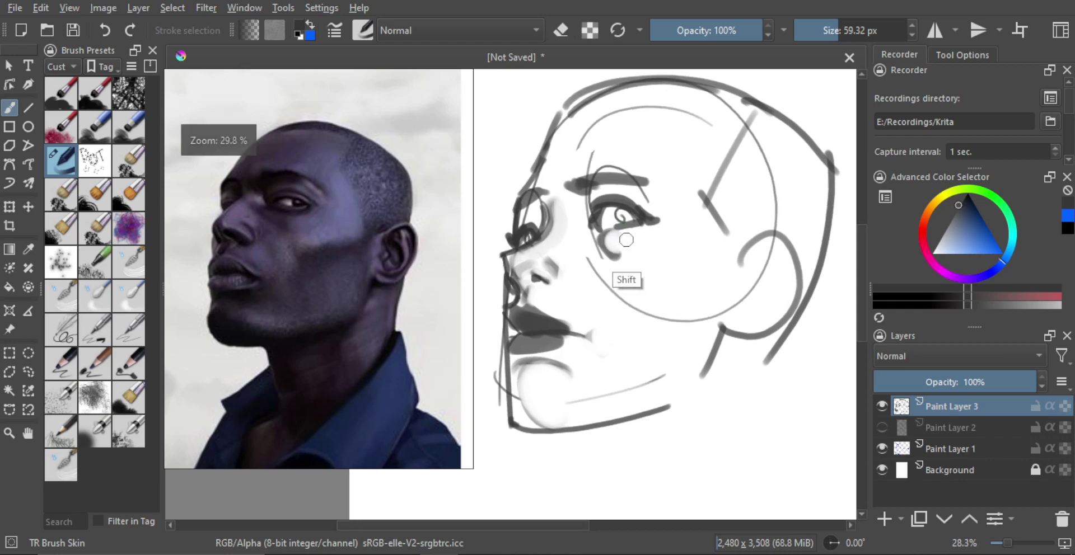
- Add a 51.87 px shading stroke below the near eye's lower lid and soften it with a 37.45 px eraser
{"action": "left_click_drag", "start_coordinate": [626, 239], "coordinate": [613, 238]}
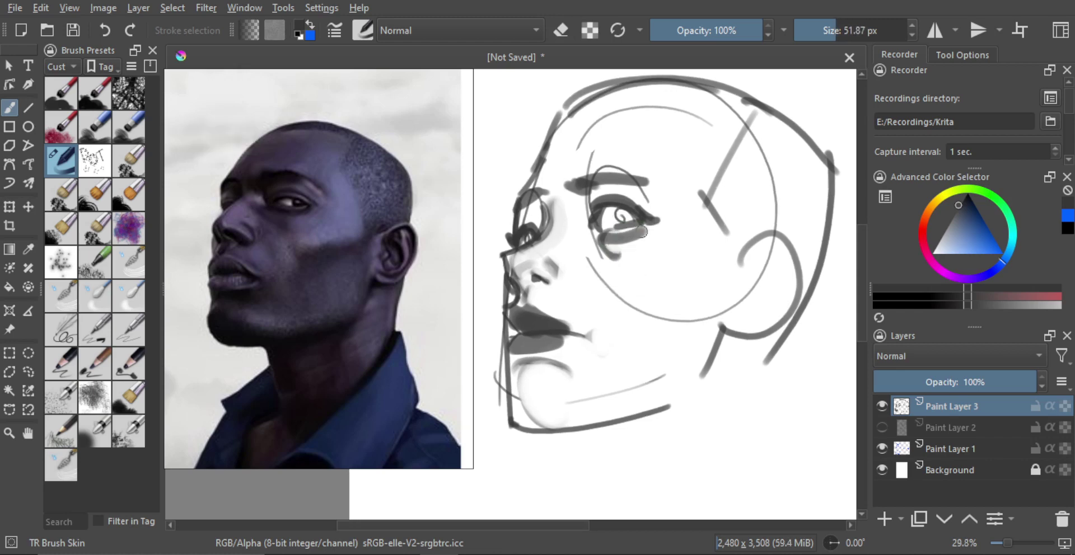
{"action": "key", "text": "e"}
{"action": "left_click_drag", "start_coordinate": [642, 232], "coordinate": [632, 231]}
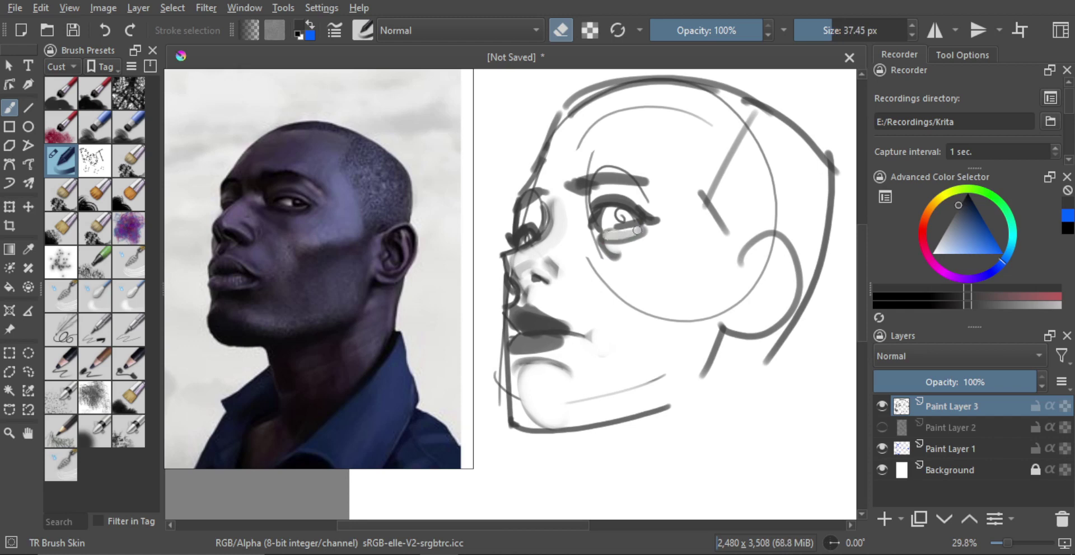
{"action": "mouse_move", "coordinate": [612, 233]}
{"action": "left_mouse_down"}
{"action": "mouse_move", "coordinate": [640, 229]}
{"action": "mouse_move", "coordinate": [605, 238]}
{"action": "mouse_move", "coordinate": [618, 257]}
{"action": "left_mouse_up"}
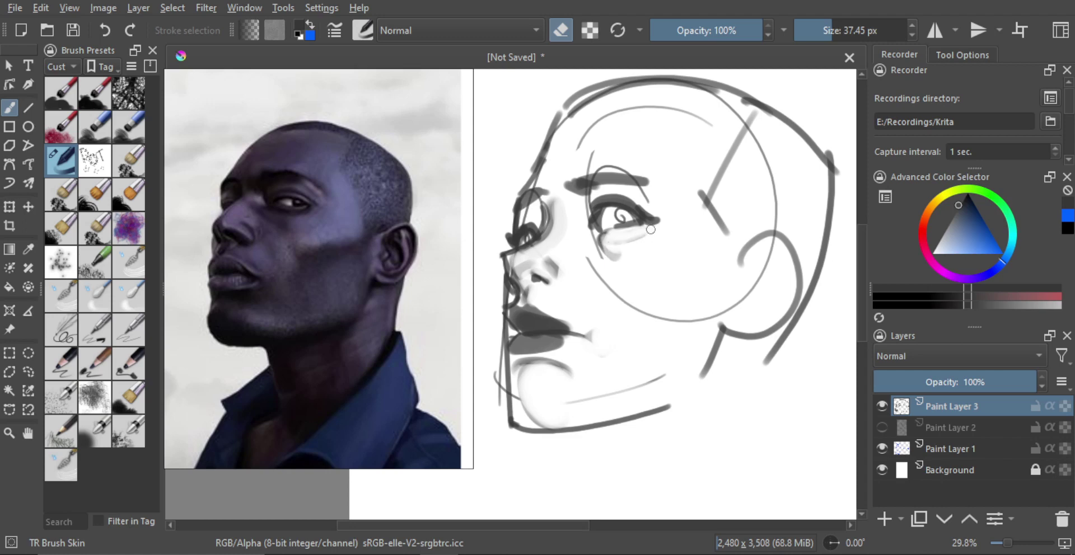
- Extend the near eye's outer corner into a pointed wing and trim it with a 57.13 px eraser
{"action": "key", "text": "e"}
{"action": "scroll", "coordinate": [618, 240], "scroll_direction": "up", "scroll_amount": 1}
{"action": "left_click_drag", "start_coordinate": [631, 228], "coordinate": [653, 221], "text": "shift"}
{"action": "key", "text": "e"}
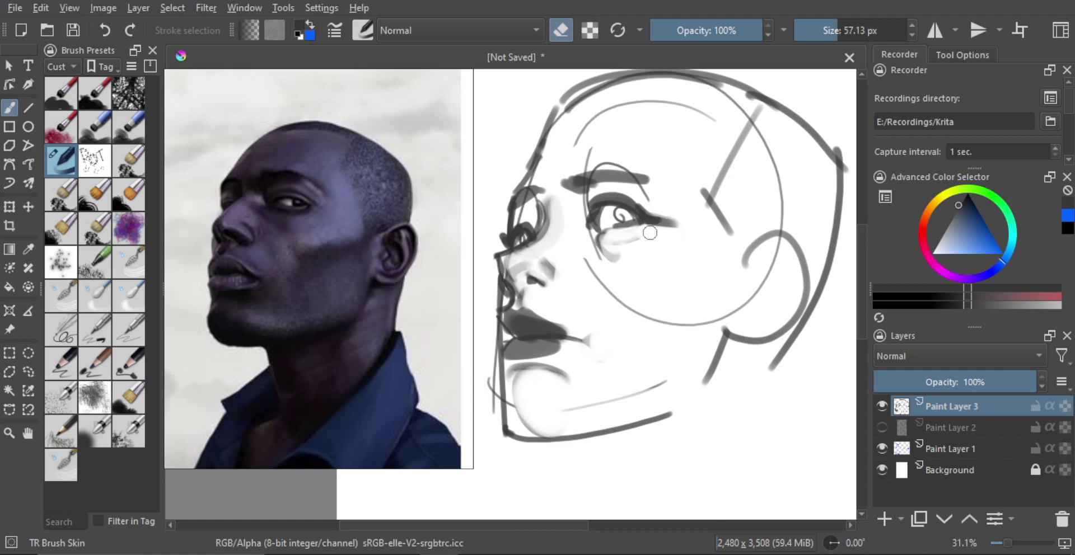
{"action": "scroll", "coordinate": [674, 256], "scroll_direction": "down", "scroll_amount": 2}
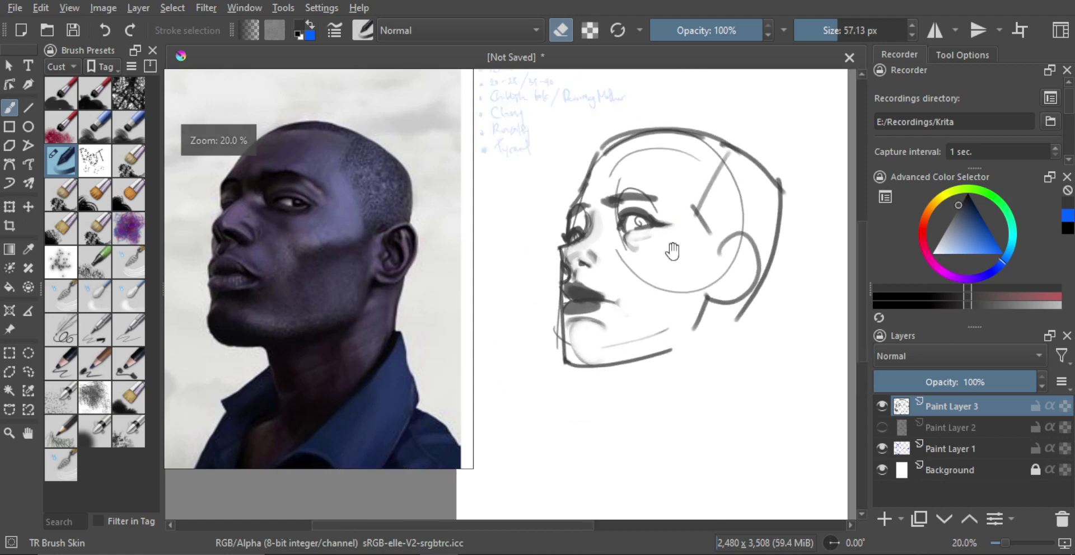
- Lighten the curved shadow under the near eye's inner corner with the 57.13 px eraser
{"action": "scroll", "coordinate": [668, 246], "scroll_direction": "up", "scroll_amount": 2}
{"action": "key", "text": "e"}
{"action": "left_click_drag", "start_coordinate": [567, 253], "coordinate": [584, 277]}
{"action": "key", "text": "ctrl+z"}
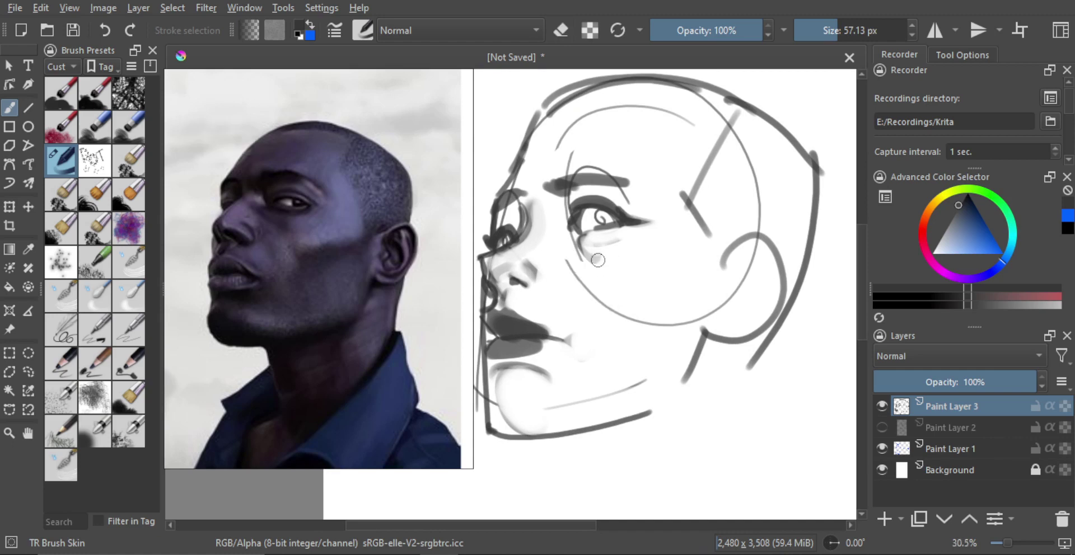
{"action": "key", "text": "e"}
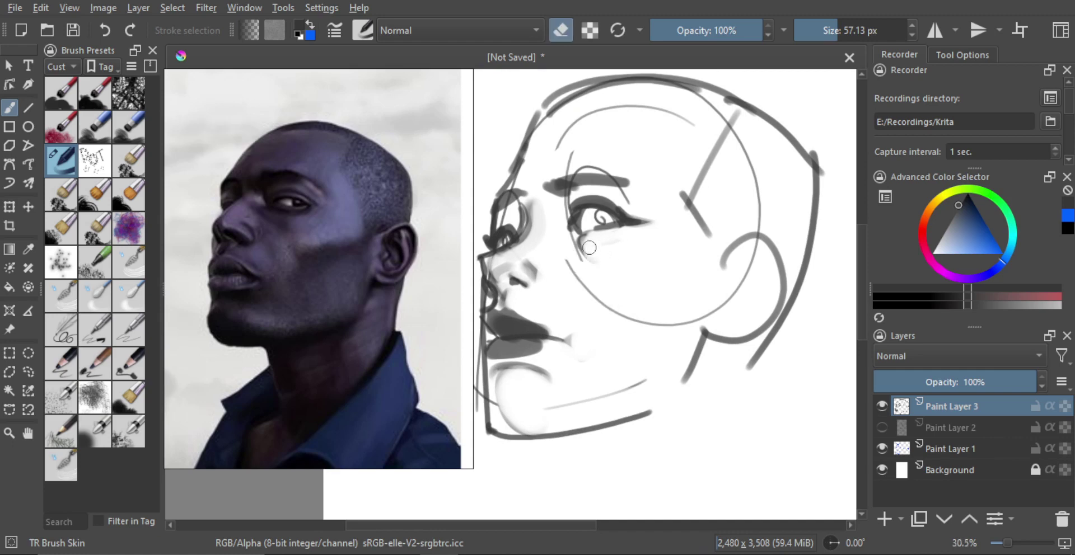
- Mirror the canvas view to check the face's proportions, and restore the original orientation
{"action": "scroll", "coordinate": [604, 284], "scroll_direction": "down", "scroll_amount": 3}
{"action": "key", "text": "m"}
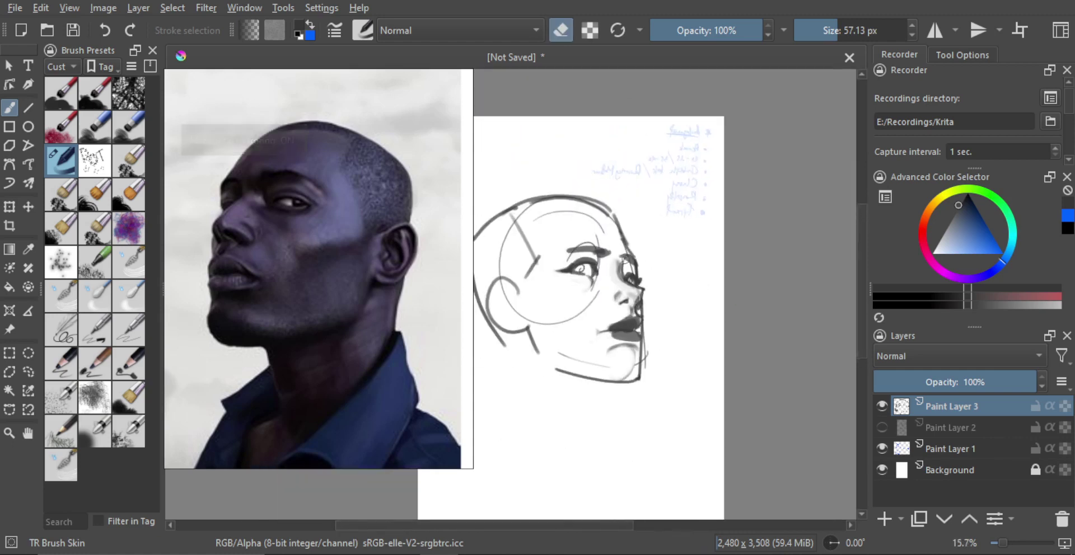
{"action": "key", "text": "m"}
{"action": "scroll", "coordinate": [661, 268], "scroll_direction": "up", "scroll_amount": 2}
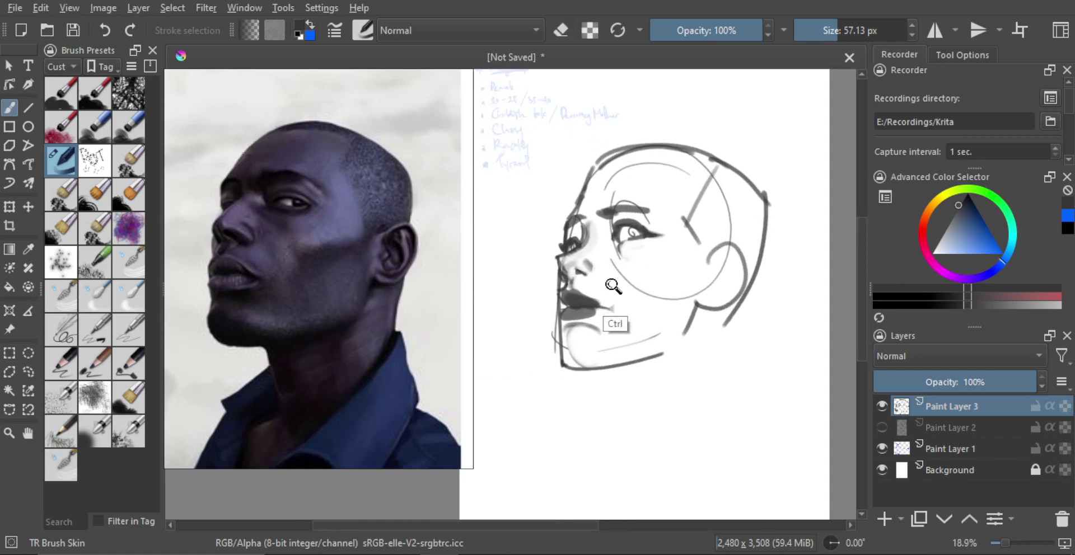
- Draw the near eye's inner corner as a thin line running toward the nose with an 18.44 px brush
{"action": "scroll", "coordinate": [638, 278], "scroll_direction": "up", "scroll_amount": 1}
{"action": "scroll", "coordinate": [638, 278], "scroll_direction": "up", "scroll_amount": 1}
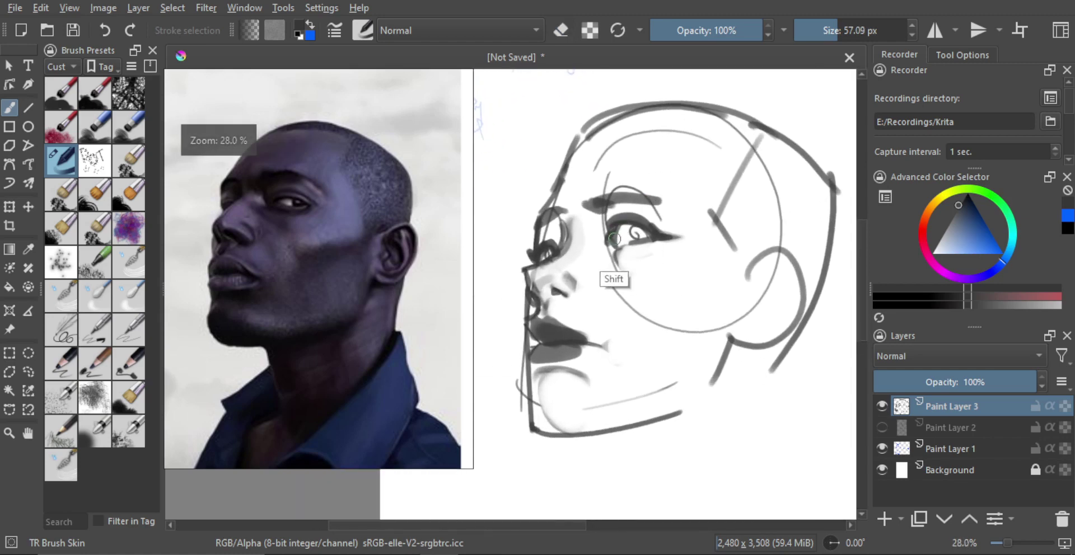
{"action": "mouse_move", "coordinate": [616, 234]}
{"action": "left_mouse_down"}
{"action": "mouse_move", "coordinate": [585, 239]}
{"action": "mouse_move", "coordinate": [606, 246]}
{"action": "left_mouse_up"}
{"action": "scroll", "coordinate": [595, 244], "scroll_direction": "up", "scroll_amount": 1}
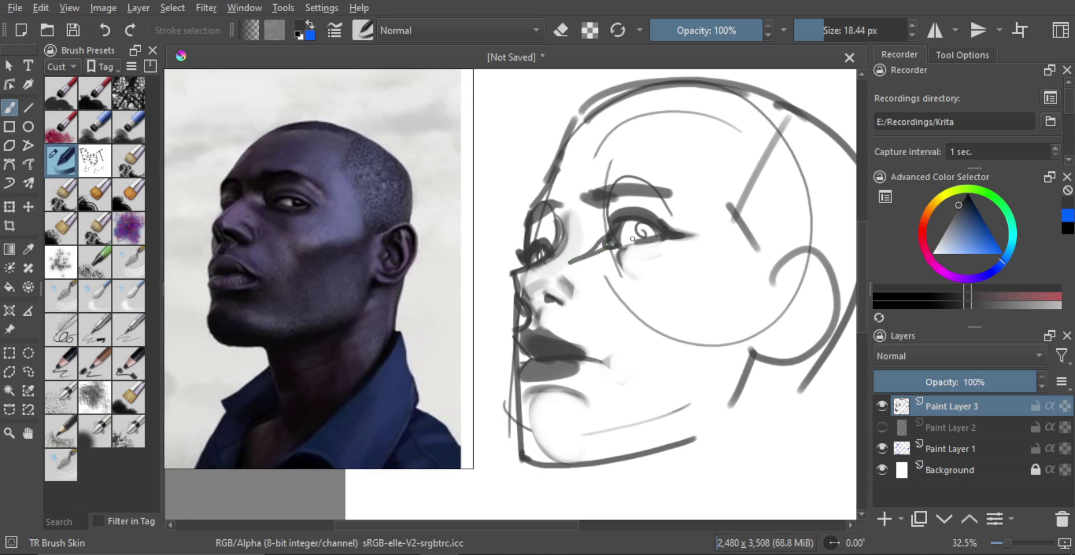
- Draw the back neck line from behind the ear and the front neck line from under the chin with the 18.44 px brush
{"action": "scroll", "coordinate": [611, 302], "scroll_direction": "down", "scroll_amount": 3}
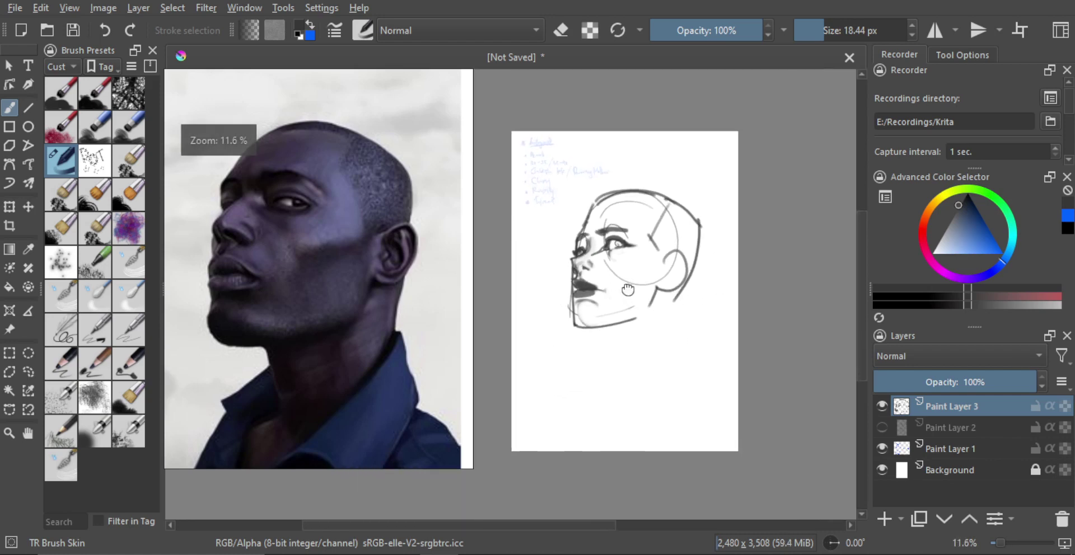
{"action": "scroll", "coordinate": [638, 275], "scroll_direction": "down", "scroll_amount": 1}
{"action": "scroll", "coordinate": [645, 333], "scroll_direction": "up", "scroll_amount": 1}
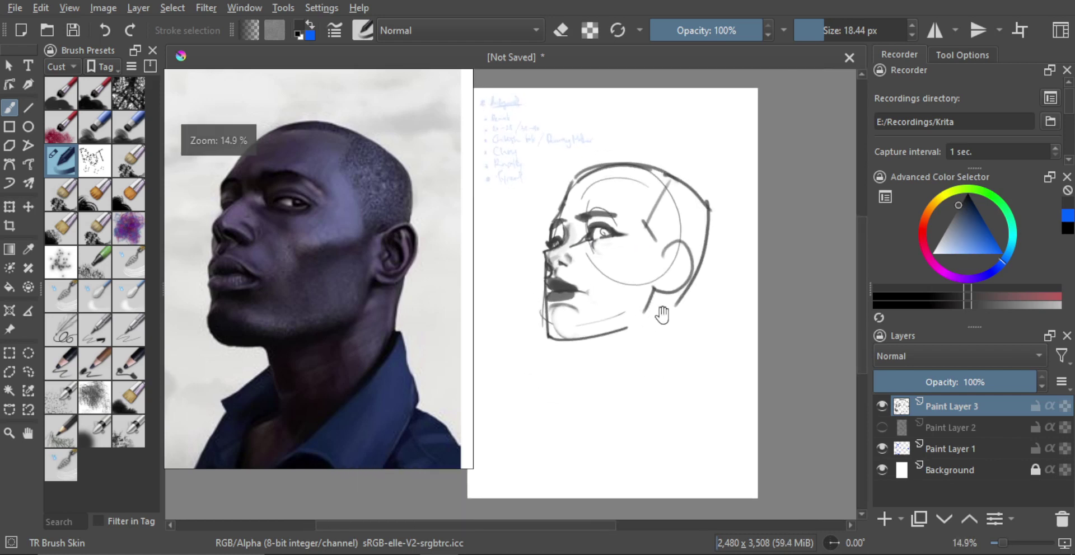
{"action": "mouse_move", "coordinate": [662, 315]}
{"action": "left_mouse_down"}
{"action": "mouse_move", "coordinate": [655, 274]}
{"action": "mouse_move", "coordinate": [652, 330]}
{"action": "left_mouse_up"}
{"action": "key", "text": "ctrl+z"}
{"action": "mouse_move", "coordinate": [671, 260]}
{"action": "left_mouse_down"}
{"action": "mouse_move", "coordinate": [659, 294]}
{"action": "mouse_move", "coordinate": [670, 361]}
{"action": "left_mouse_up"}
{"action": "key", "text": "ctrl+z"}
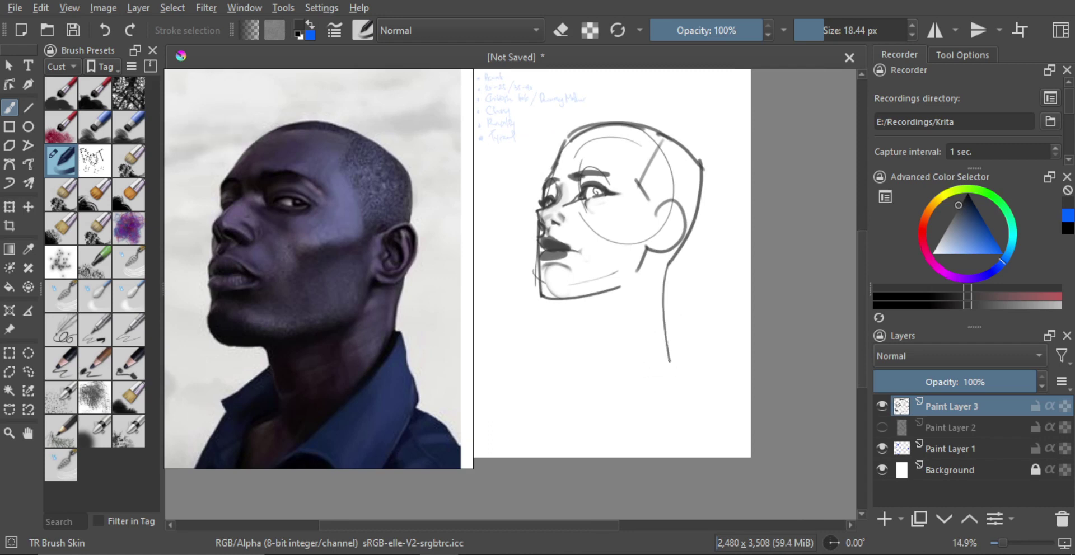
{"action": "left_click_drag", "start_coordinate": [578, 306], "coordinate": [591, 380]}
{"action": "key", "text": "ctrl+z"}
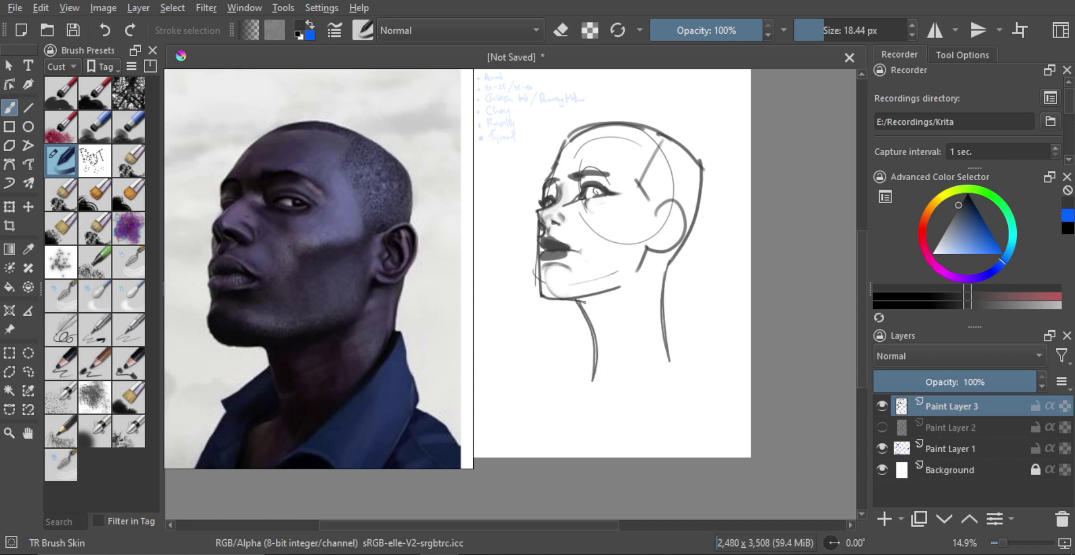
- Shade along the jaw from the chin toward the ear and clean its edge with a 119.48 px eraser
{"action": "key", "text": "e"}
{"action": "key", "text": "e"}
{"action": "mouse_move", "coordinate": [584, 286]}
{"action": "left_mouse_down", "text": "shift"}
{"action": "mouse_move", "coordinate": [635, 279]}
{"action": "mouse_move", "coordinate": [559, 282]}
{"action": "mouse_move", "coordinate": [624, 270]}
{"action": "mouse_move", "coordinate": [560, 289]}
{"action": "mouse_move", "coordinate": [574, 288]}
{"action": "left_mouse_up", "text": "shift"}
{"action": "key", "text": "e"}
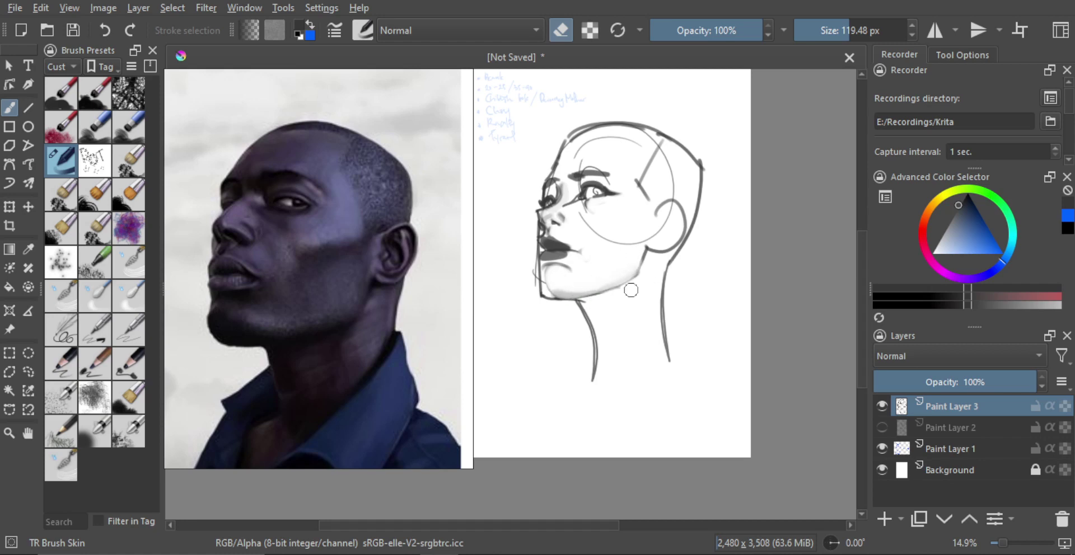
- Shade the front of the neck directly beneath the chin and soften it with a 124.30 px eraser
{"action": "key", "text": "e"}
{"action": "left_click_drag", "start_coordinate": [616, 305], "coordinate": [622, 299]}
{"action": "mouse_move", "coordinate": [629, 293]}
{"action": "left_mouse_down"}
{"action": "mouse_move", "coordinate": [586, 306]}
{"action": "mouse_move", "coordinate": [592, 315]}
{"action": "left_mouse_up"}
{"action": "key", "text": "e"}
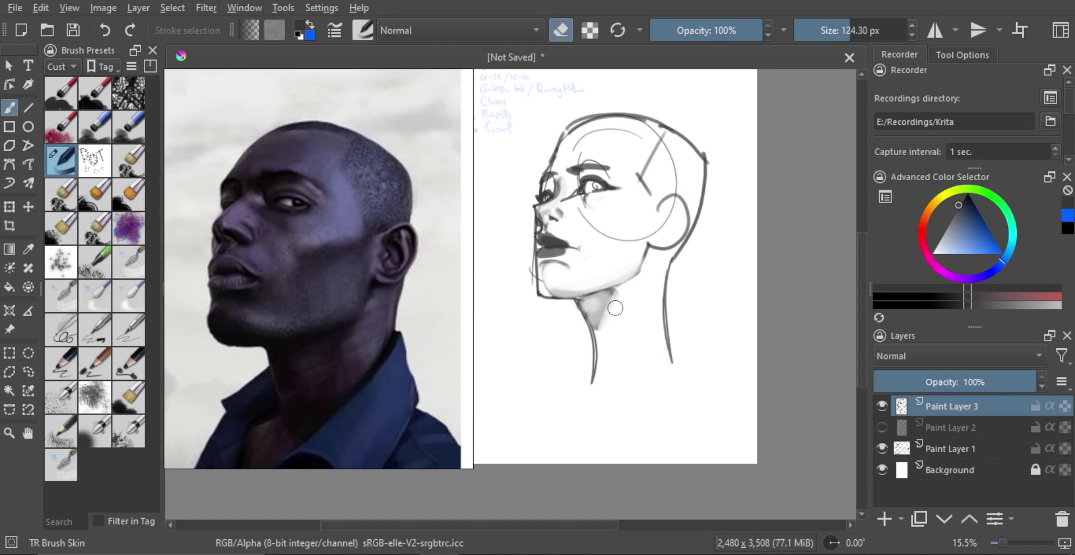
- Extend the shading down the front neck edge, add a 108.72 px neck muscle stroke below the jaw and soften it with the eraser
{"action": "mouse_move", "coordinate": [598, 331]}
{"action": "left_mouse_down"}
{"action": "mouse_move", "coordinate": [584, 311]}
{"action": "mouse_move", "coordinate": [617, 296]}
{"action": "mouse_move", "coordinate": [598, 329]}
{"action": "mouse_move", "coordinate": [614, 295]}
{"action": "mouse_move", "coordinate": [600, 319]}
{"action": "mouse_move", "coordinate": [602, 373]}
{"action": "mouse_move", "coordinate": [597, 302]}
{"action": "mouse_move", "coordinate": [606, 387]}
{"action": "mouse_move", "coordinate": [603, 313]}
{"action": "mouse_move", "coordinate": [592, 298]}
{"action": "mouse_move", "coordinate": [609, 344]}
{"action": "mouse_move", "coordinate": [605, 381]}
{"action": "mouse_move", "coordinate": [589, 302]}
{"action": "mouse_move", "coordinate": [604, 335]}
{"action": "mouse_move", "coordinate": [602, 380]}
{"action": "mouse_move", "coordinate": [600, 311]}
{"action": "mouse_move", "coordinate": [607, 375]}
{"action": "mouse_move", "coordinate": [616, 289]}
{"action": "mouse_move", "coordinate": [622, 304]}
{"action": "mouse_move", "coordinate": [588, 302]}
{"action": "mouse_move", "coordinate": [636, 283]}
{"action": "mouse_move", "coordinate": [623, 330]}
{"action": "left_mouse_up"}
{"action": "key", "text": "ctrl+z"}
{"action": "key", "text": "e"}
{"action": "key", "text": "e"}
{"action": "key", "text": "e"}
{"action": "key", "text": "ctrl+z"}
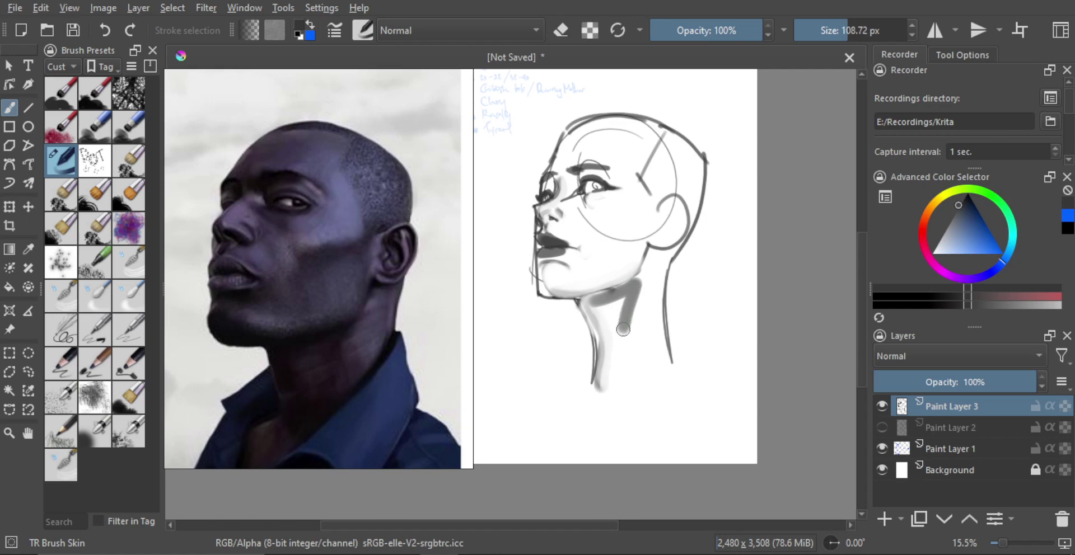
{"action": "key", "text": "e"}
{"action": "mouse_move", "coordinate": [646, 284]}
{"action": "left_mouse_down"}
{"action": "mouse_move", "coordinate": [630, 330]}
{"action": "mouse_move", "coordinate": [643, 277]}
{"action": "mouse_move", "coordinate": [617, 328]}
{"action": "mouse_move", "coordinate": [602, 306]}
{"action": "mouse_move", "coordinate": [638, 285]}
{"action": "mouse_move", "coordinate": [622, 301]}
{"action": "mouse_move", "coordinate": [633, 308]}
{"action": "mouse_move", "coordinate": [639, 291]}
{"action": "mouse_move", "coordinate": [625, 341]}
{"action": "mouse_move", "coordinate": [637, 283]}
{"action": "mouse_move", "coordinate": [621, 337]}
{"action": "left_mouse_up"}
- Fill in a dark shadow beneath the earlobe with an 87.79 px brush
{"action": "key", "text": "e"}
{"action": "mouse_move", "coordinate": [647, 272]}
{"action": "left_mouse_down", "text": "shift"}
{"action": "mouse_move", "coordinate": [650, 255]}
{"action": "mouse_move", "coordinate": [663, 261]}
{"action": "left_mouse_up", "text": "shift"}
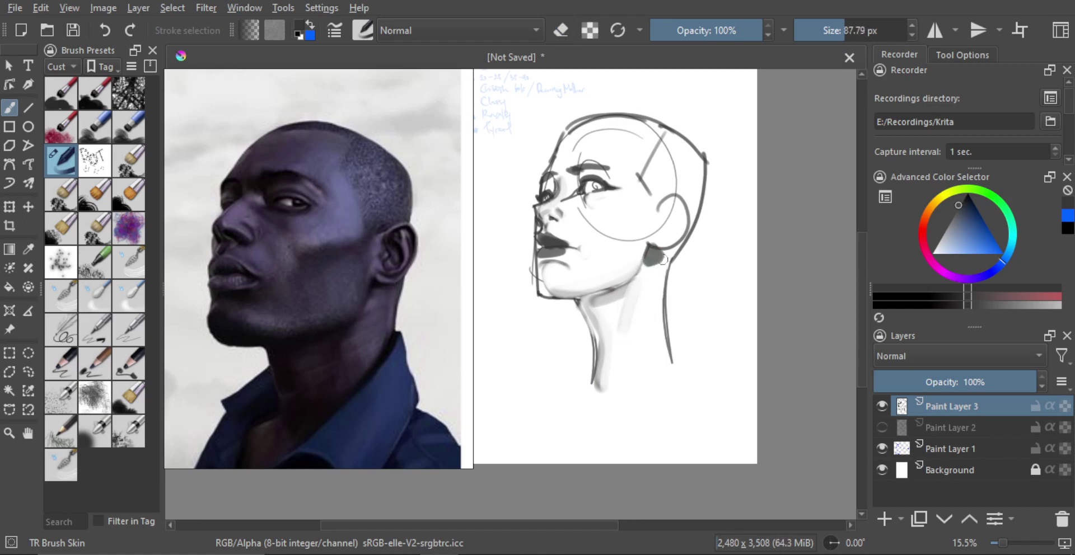
{"action": "key", "text": "e"}
{"action": "key", "text": "e"}
- Draw the shoulder line from the back of the neck outward and around to the chest with a 66.24 px brush
{"action": "mouse_move", "coordinate": [674, 222]}
{"action": "left_mouse_down", "text": "ctrl"}
{"action": "mouse_move", "coordinate": [685, 275]}
{"action": "mouse_move", "coordinate": [668, 278]}
{"action": "left_mouse_up", "text": "ctrl"}
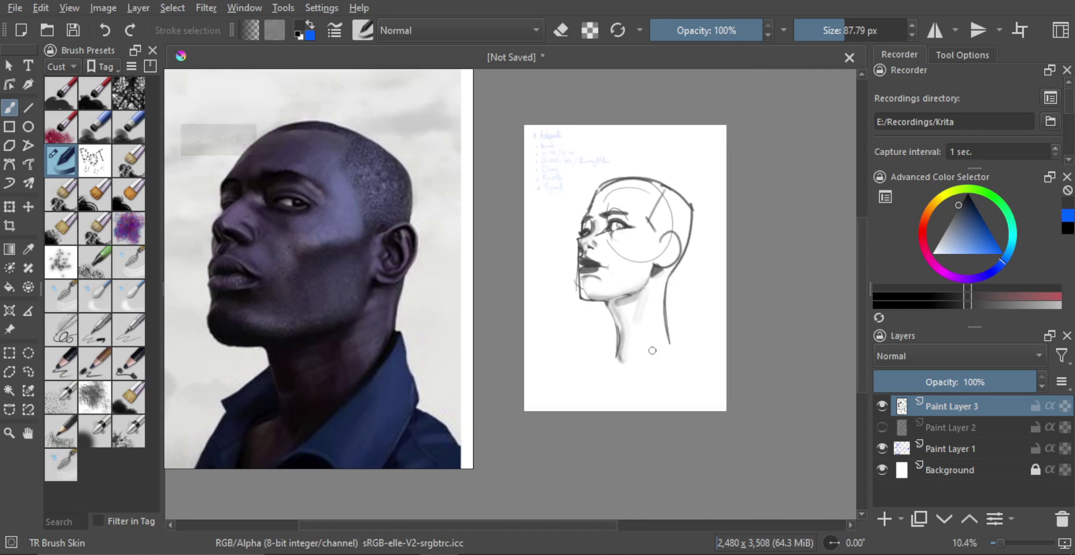
{"action": "mouse_move", "coordinate": [650, 350]}
{"action": "left_mouse_down", "text": "shift"}
{"action": "mouse_move", "coordinate": [697, 363]}
{"action": "mouse_move", "coordinate": [613, 400]}
{"action": "left_mouse_up", "text": "shift"}
{"action": "key", "text": "["}
{"action": "key", "text": "ctrl+z"}
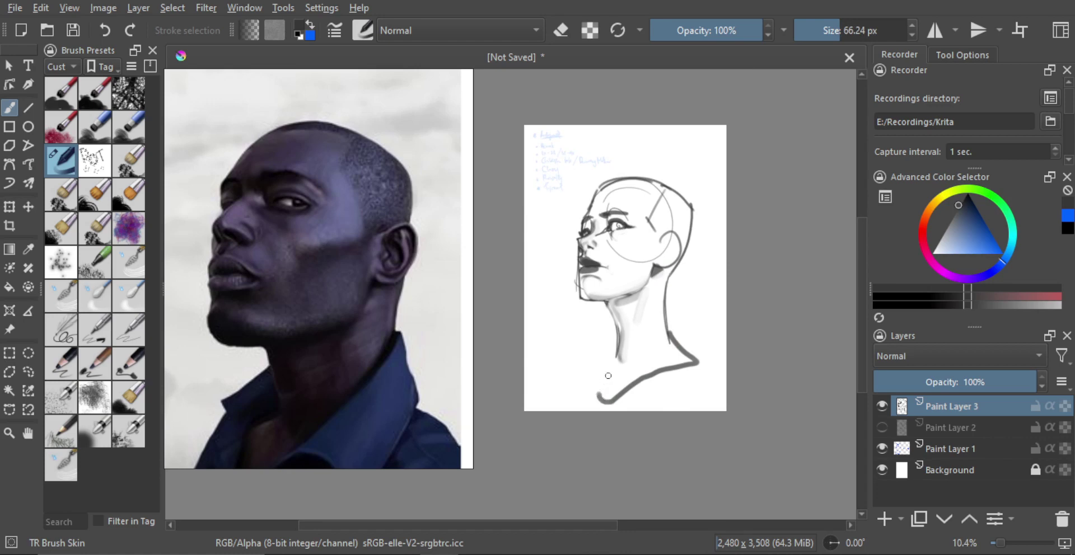
- Close the bust outline down the front of the neck to the chest and bring up the reference photo of the woman with looped hair
{"action": "left_click_drag", "start_coordinate": [619, 334], "coordinate": [597, 395]}
{"action": "scroll", "coordinate": [640, 324], "scroll_direction": "up", "scroll_amount": 1}
{"action": "scroll", "coordinate": [367, 317], "scroll_direction": "down", "scroll_amount": 5}
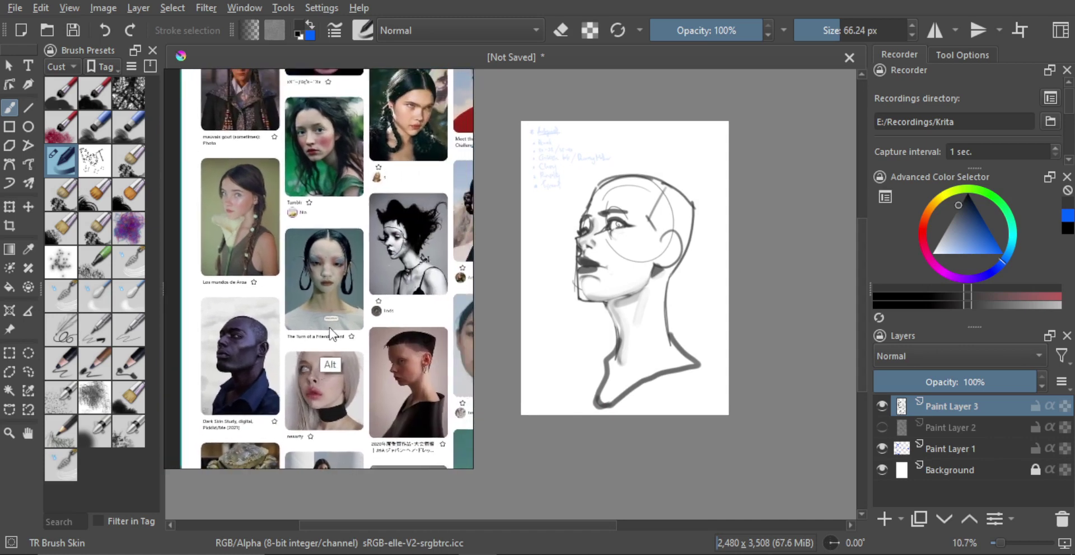
{"action": "left_click", "coordinate": [330, 329]}
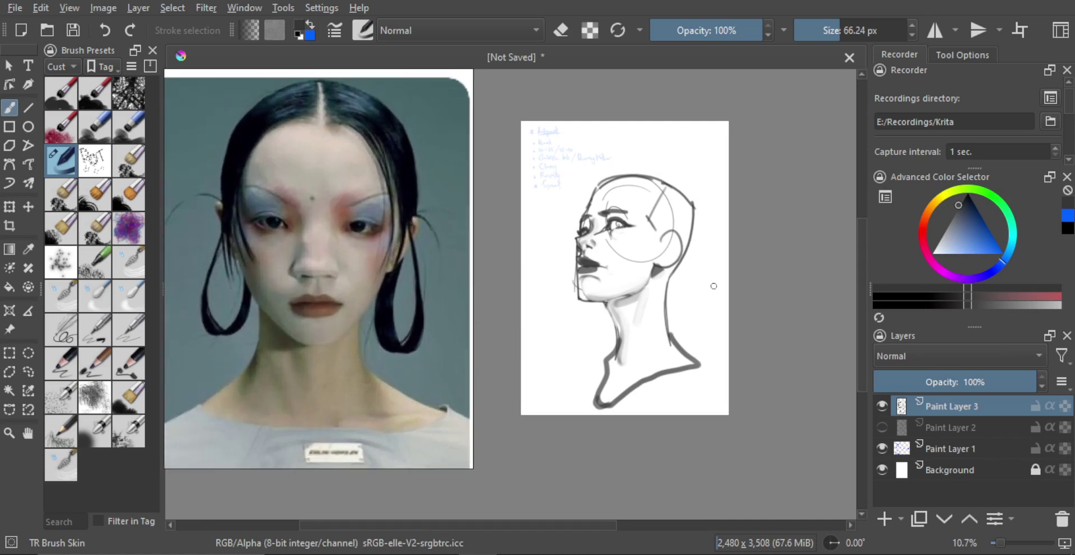
- Draw the hairline over the top of the head and a long hair loop hanging past the ear and neck with a 23.39 px brush
{"action": "scroll", "coordinate": [640, 263], "scroll_direction": "up", "scroll_amount": 1}
{"action": "left_click_drag", "start_coordinate": [668, 240], "coordinate": [654, 240], "text": "shift"}
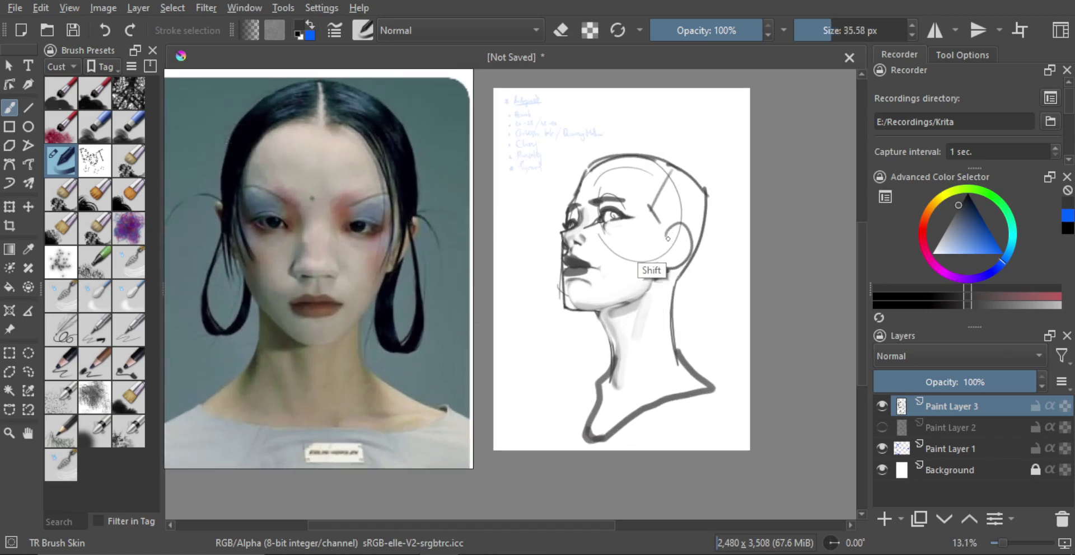
{"action": "mouse_move", "coordinate": [638, 177]}
{"action": "left_mouse_down", "text": "shift"}
{"action": "mouse_move", "coordinate": [624, 176]}
{"action": "mouse_move", "coordinate": [627, 156]}
{"action": "mouse_move", "coordinate": [627, 173]}
{"action": "left_mouse_up", "text": "shift"}
{"action": "left_click_drag", "start_coordinate": [593, 172], "coordinate": [656, 156]}
{"action": "key", "text": "ctrl+z"}
{"action": "mouse_move", "coordinate": [593, 168]}
{"action": "left_mouse_down"}
{"action": "mouse_move", "coordinate": [611, 153]}
{"action": "mouse_move", "coordinate": [707, 190]}
{"action": "left_mouse_up"}
{"action": "mouse_move", "coordinate": [615, 191]}
{"action": "left_mouse_down", "text": "shift"}
{"action": "mouse_move", "coordinate": [648, 224]}
{"action": "mouse_move", "coordinate": [622, 374]}
{"action": "mouse_move", "coordinate": [664, 213]}
{"action": "left_mouse_up", "text": "shift"}
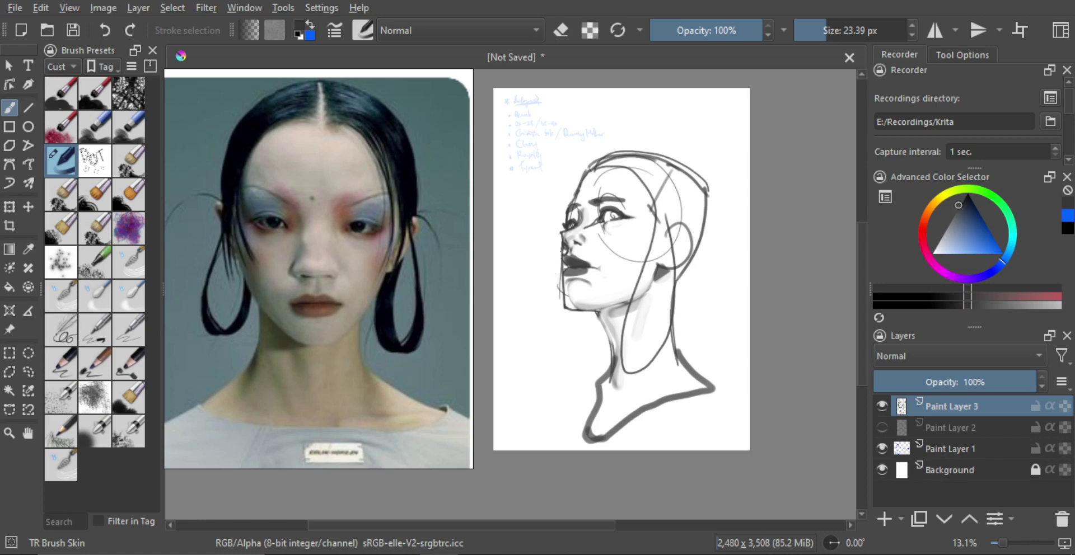
- Draw the far hair loop hanging below the chin and thicken the lower curves of both loops with a 59.85 px brush
{"action": "mouse_move", "coordinate": [562, 246]}
{"action": "left_mouse_down"}
{"action": "mouse_move", "coordinate": [546, 323]}
{"action": "mouse_move", "coordinate": [586, 326]}
{"action": "left_mouse_up"}
{"action": "mouse_move", "coordinate": [552, 296]}
{"action": "left_mouse_down", "text": "shift"}
{"action": "mouse_move", "coordinate": [560, 290]}
{"action": "mouse_move", "coordinate": [542, 337]}
{"action": "mouse_move", "coordinate": [574, 371]}
{"action": "mouse_move", "coordinate": [545, 340]}
{"action": "mouse_move", "coordinate": [587, 353]}
{"action": "mouse_move", "coordinate": [551, 341]}
{"action": "mouse_move", "coordinate": [566, 372]}
{"action": "mouse_move", "coordinate": [544, 338]}
{"action": "mouse_move", "coordinate": [549, 380]}
{"action": "mouse_move", "coordinate": [617, 371]}
{"action": "left_mouse_up", "text": "shift"}
{"action": "key", "text": "ctrl+z"}
{"action": "key", "text": "ctrl+z"}
{"action": "key", "text": "ctrl+z"}
{"action": "mouse_move", "coordinate": [633, 311]}
{"action": "left_mouse_down"}
{"action": "mouse_move", "coordinate": [642, 369]}
{"action": "mouse_move", "coordinate": [689, 306]}
{"action": "left_mouse_up"}
{"action": "left_click_drag", "start_coordinate": [630, 365], "coordinate": [668, 359]}
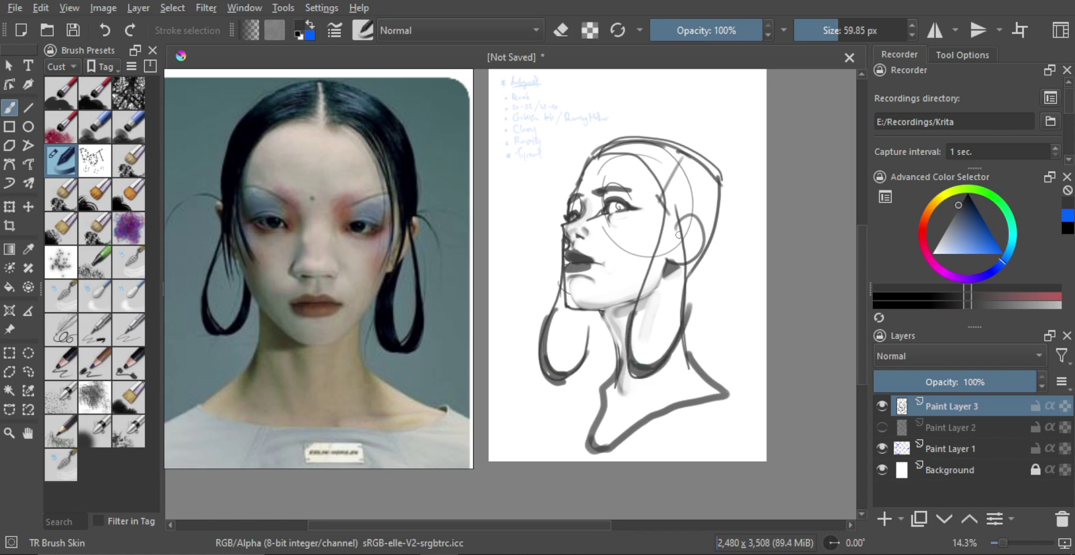
- Try a long loose strand from the parting down over the cheek, with the brush at 28.70 px and at 22.68 px
{"action": "left_click_drag", "start_coordinate": [675, 255], "coordinate": [674, 255], "text": "shift"}
{"action": "key", "text": "bracketleft"}
{"action": "key", "text": "bracketleft"}
{"action": "mouse_move", "coordinate": [597, 159]}
{"action": "left_mouse_down"}
{"action": "mouse_move", "coordinate": [625, 183]}
{"action": "mouse_move", "coordinate": [638, 260]}
{"action": "left_mouse_up"}
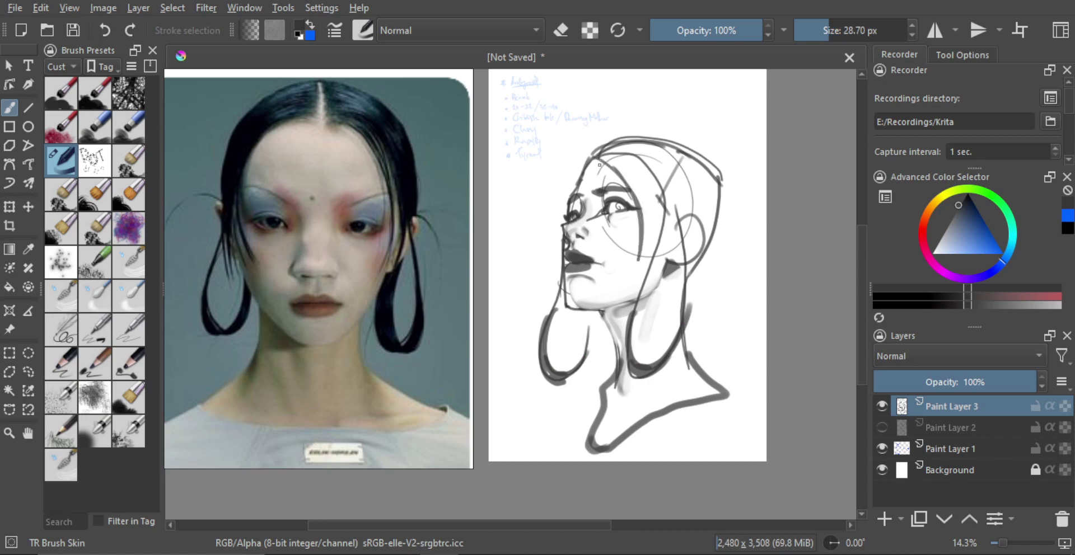
{"action": "key", "text": "ctrl+z"}
{"action": "mouse_move", "coordinate": [600, 165]}
{"action": "left_mouse_down", "text": "shift"}
{"action": "mouse_move", "coordinate": [649, 217]}
{"action": "mouse_move", "coordinate": [618, 168]}
{"action": "mouse_move", "coordinate": [636, 263]}
{"action": "left_mouse_up", "text": "shift"}
{"action": "key", "text": "ctrl+z"}
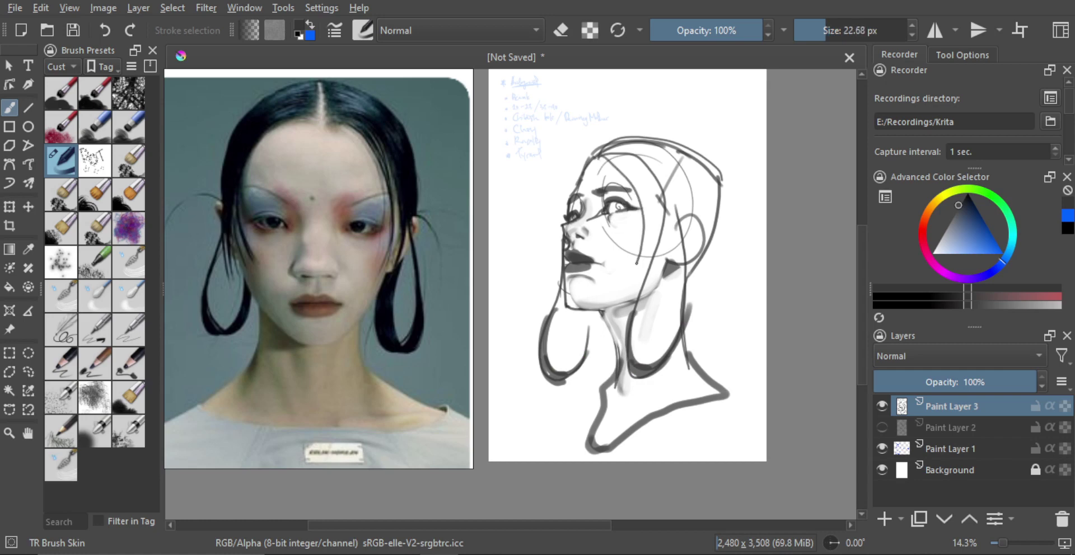
{"action": "key", "text": "ctrl+z"}
- Draw thin loose strands falling from the parting over the forehead with a 22.68 px brush and check the portrait mirrored
{"action": "left_click_drag", "start_coordinate": [610, 156], "coordinate": [650, 249]}
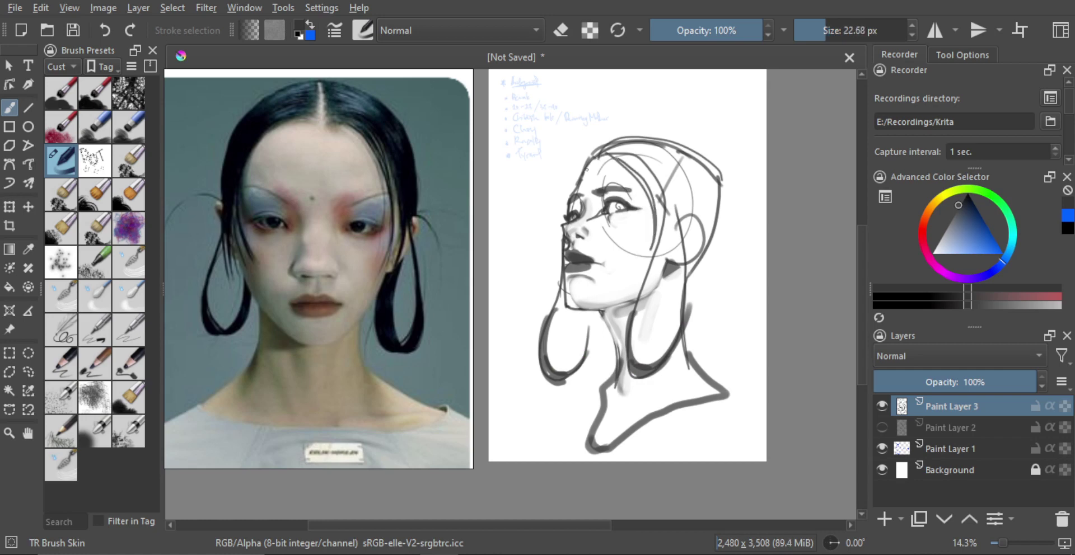
{"action": "left_click_drag", "start_coordinate": [617, 155], "coordinate": [644, 237]}
{"action": "key", "text": "ctrl+z"}
{"action": "key", "text": "ctrl+z"}
{"action": "key", "text": "ctrl+z"}
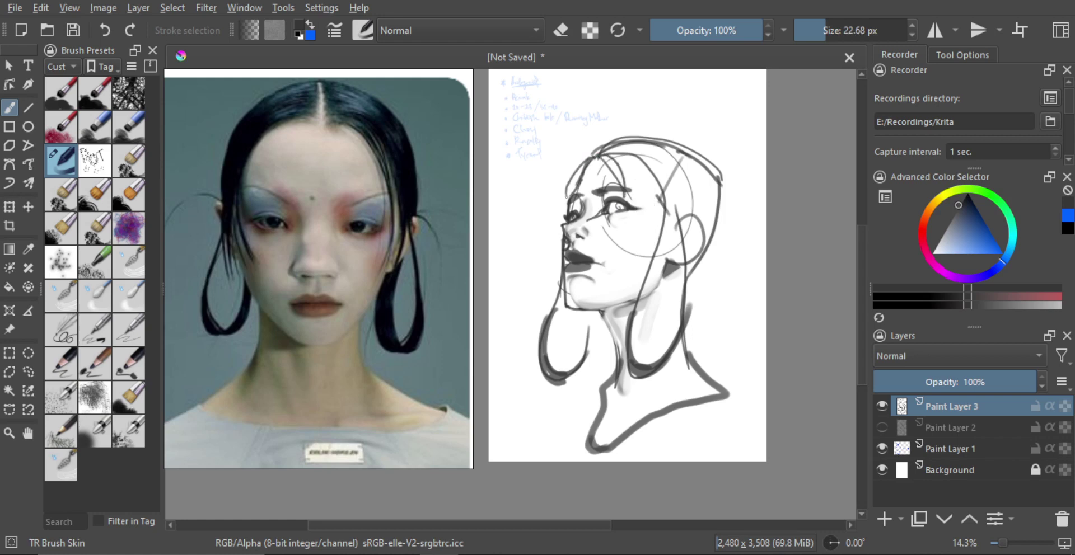
{"action": "mouse_move", "coordinate": [594, 159]}
{"action": "left_mouse_down"}
{"action": "mouse_move", "coordinate": [568, 198]}
{"action": "mouse_move", "coordinate": [596, 159]}
{"action": "mouse_move", "coordinate": [630, 224]}
{"action": "mouse_move", "coordinate": [782, 247]}
{"action": "left_mouse_up"}
{"action": "key", "text": "ctrl+z"}
{"action": "key", "text": "m"}
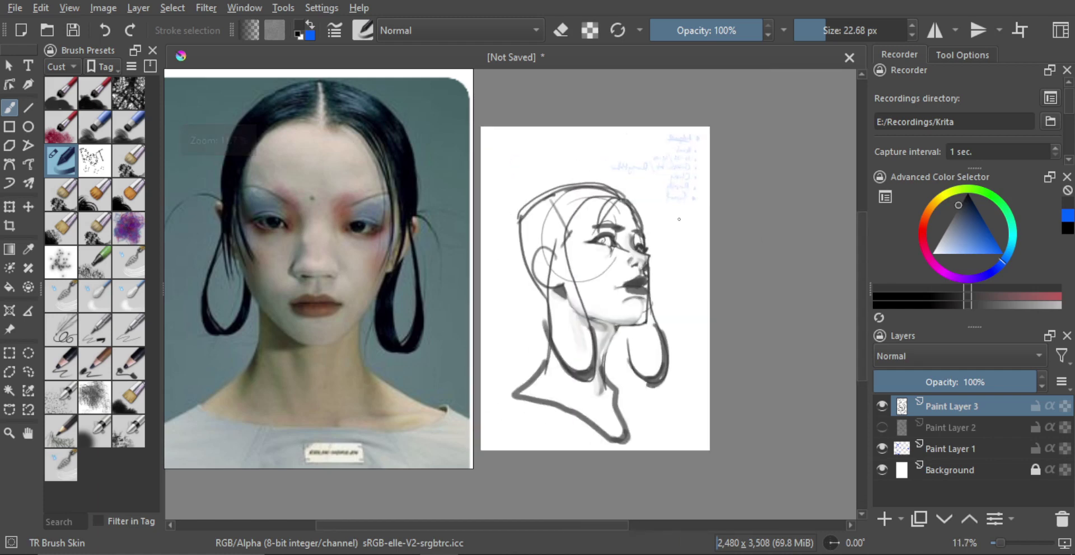
{"action": "key", "text": "m"}
- Lighten the outer contour along the top and back of the head with a 36.29 px eraser
{"action": "left_click_drag", "start_coordinate": [568, 227], "coordinate": [727, 247]}
{"action": "mouse_move", "coordinate": [594, 297]}
{"action": "left_mouse_down"}
{"action": "mouse_move", "coordinate": [602, 263]}
{"action": "mouse_move", "coordinate": [620, 251]}
{"action": "left_mouse_up"}
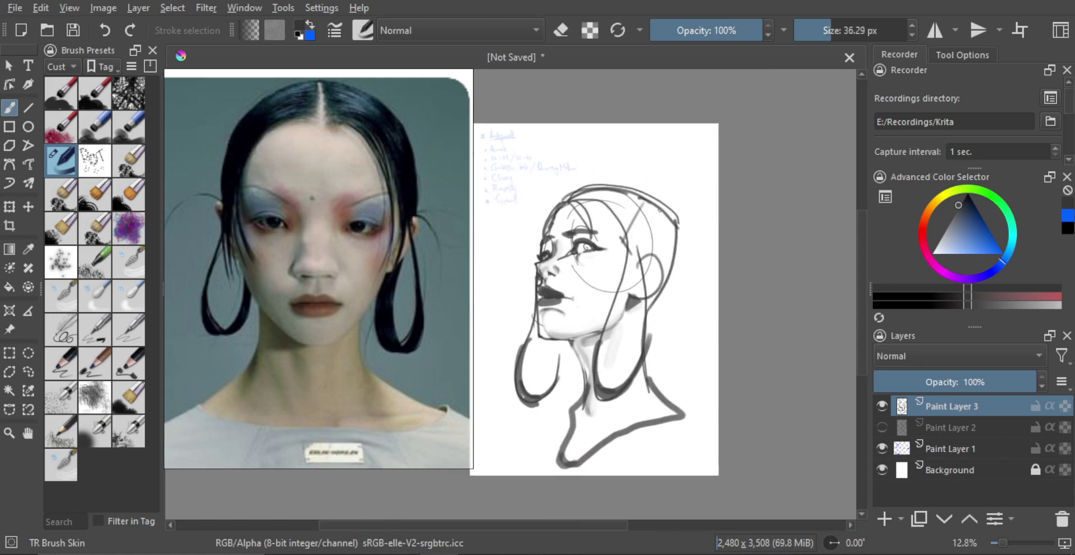
{"action": "key", "text": "e"}
{"action": "left_click_drag", "start_coordinate": [613, 190], "coordinate": [672, 209]}
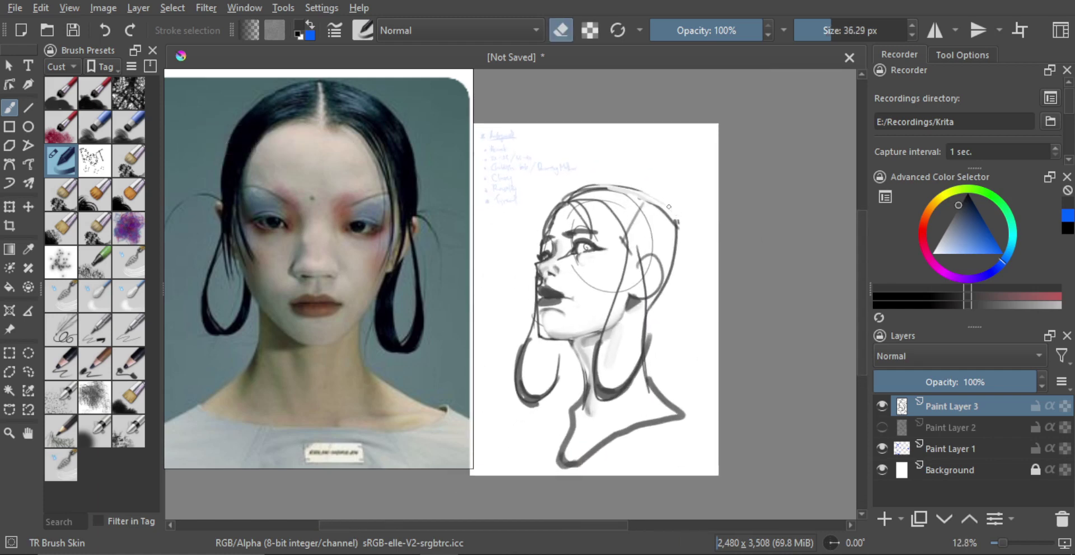
{"action": "key", "text": "e"}
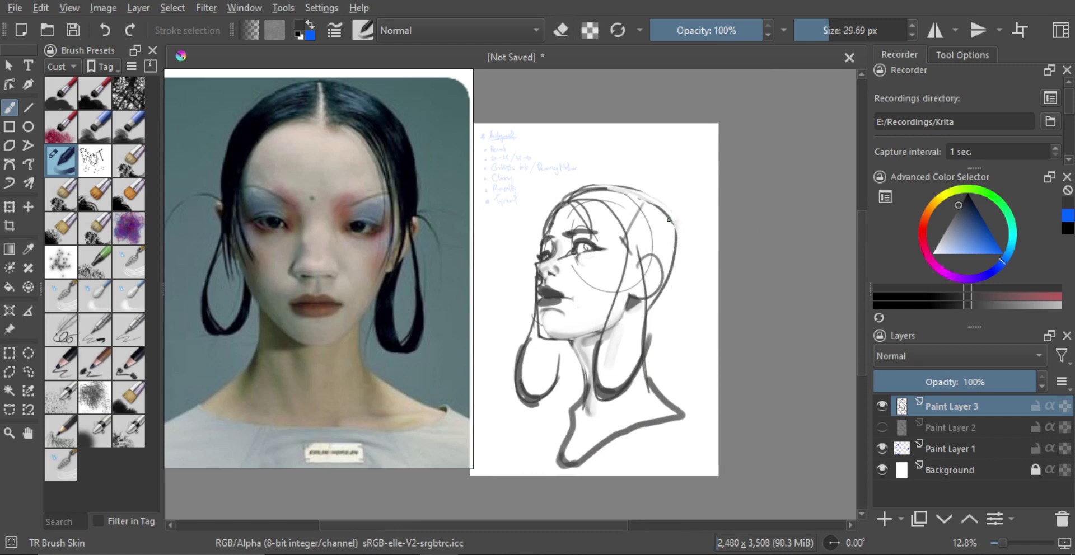
- Fill the hair behind the hairline and around the ear with dark gray, leaving a highlight along the crown, and check it mirrored
{"action": "left_click_drag", "start_coordinate": [619, 221], "coordinate": [620, 207]}
{"action": "mouse_move", "coordinate": [632, 246]}
{"action": "left_mouse_down"}
{"action": "mouse_move", "coordinate": [659, 245]}
{"action": "mouse_move", "coordinate": [644, 264]}
{"action": "left_mouse_up"}
{"action": "mouse_move", "coordinate": [609, 201]}
{"action": "left_mouse_down"}
{"action": "mouse_move", "coordinate": [643, 254]}
{"action": "mouse_move", "coordinate": [655, 216]}
{"action": "mouse_move", "coordinate": [663, 258]}
{"action": "mouse_move", "coordinate": [669, 236]}
{"action": "mouse_move", "coordinate": [677, 255]}
{"action": "mouse_move", "coordinate": [668, 305]}
{"action": "left_mouse_up"}
{"action": "key", "text": "m"}
{"action": "left_click_drag", "start_coordinate": [481, 292], "coordinate": [695, 290]}
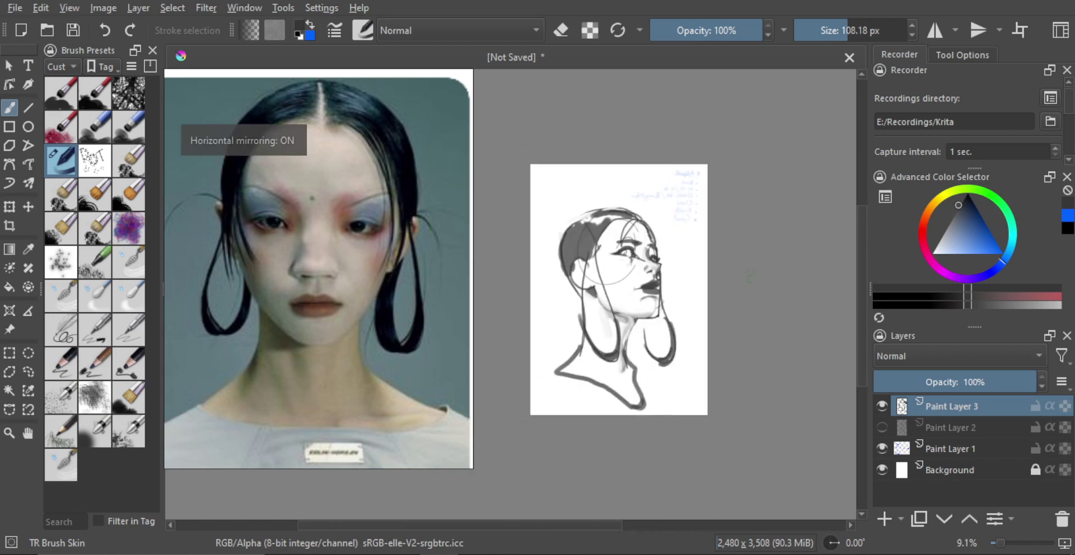
{"action": "key", "text": "m"}
{"action": "left_click_drag", "start_coordinate": [555, 289], "coordinate": [755, 261]}
- Paint a cheek fold running down from beside the nose with a 121.57 px brush and soften it with the eraser
{"action": "left_click_drag", "start_coordinate": [593, 286], "coordinate": [598, 258]}
{"action": "mouse_move", "coordinate": [600, 260]}
{"action": "left_mouse_down"}
{"action": "mouse_move", "coordinate": [616, 284]}
{"action": "mouse_move", "coordinate": [636, 250]}
{"action": "left_mouse_up"}
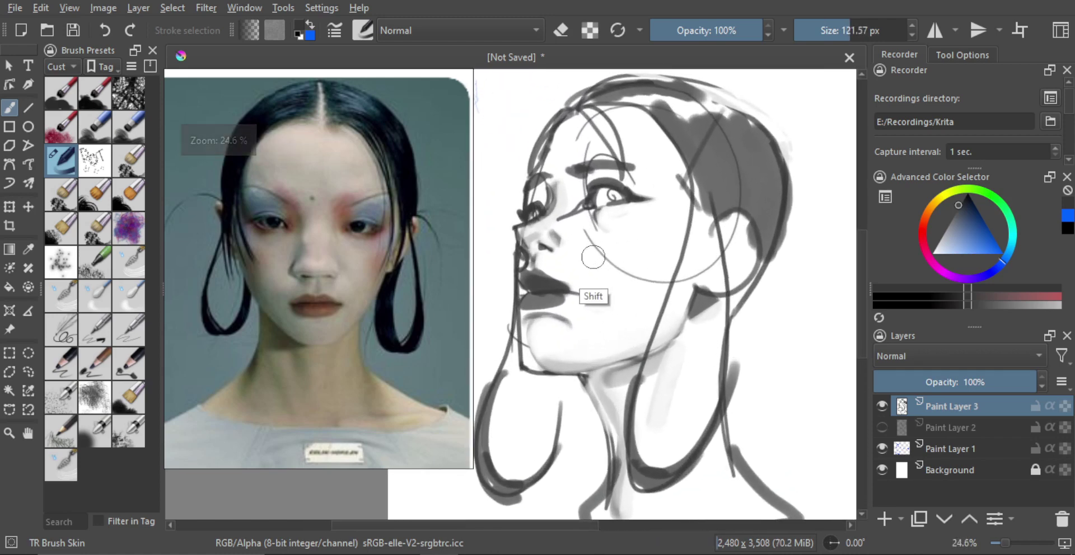
{"action": "left_click_drag", "start_coordinate": [569, 243], "coordinate": [603, 279]}
{"action": "key", "text": "ctrl+z"}
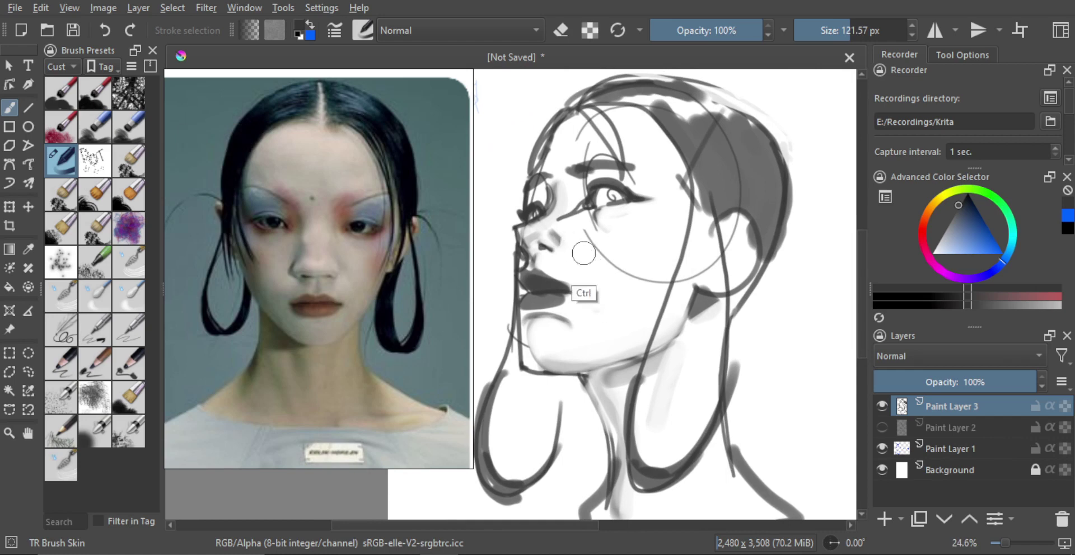
{"action": "left_click_drag", "start_coordinate": [570, 244], "coordinate": [604, 280]}
{"action": "key", "text": "e"}
{"action": "left_click_drag", "start_coordinate": [578, 236], "coordinate": [616, 281]}
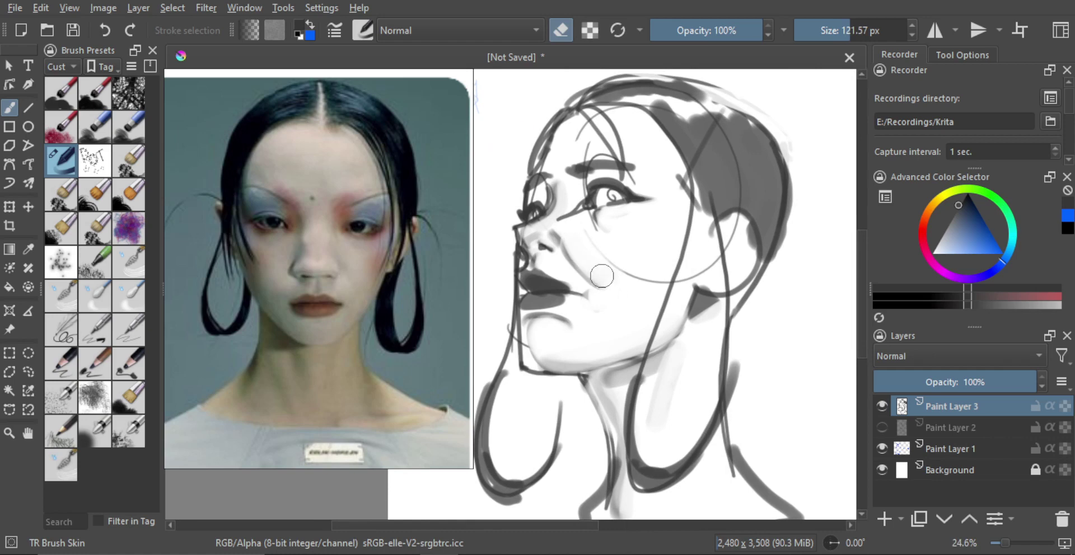
- Fade the cheek fold further with the eraser at 108.45 px and 57.98 px and check the face mirrored
{"action": "key", "text": "bracketleft"}
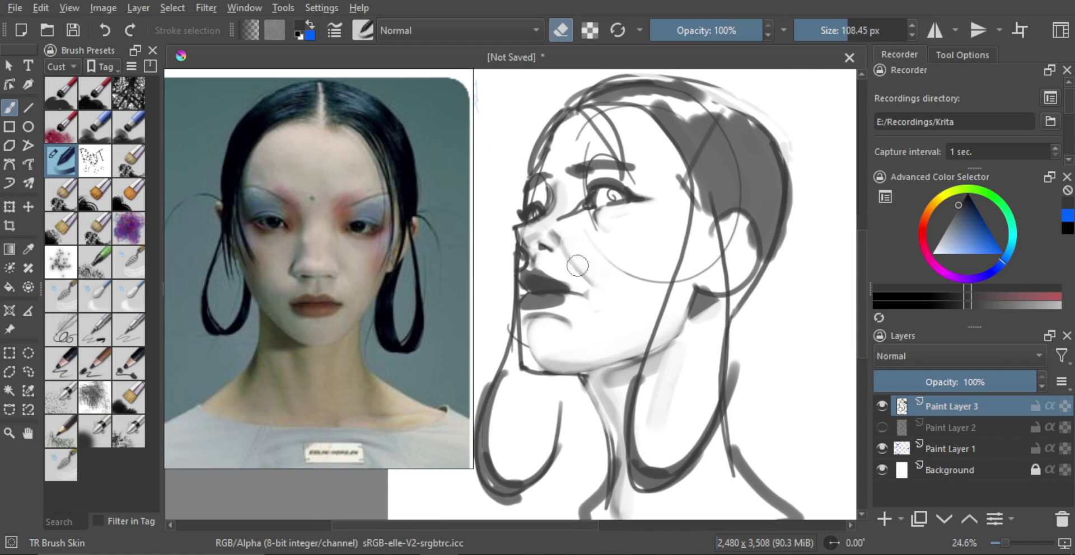
{"action": "left_click_drag", "start_coordinate": [592, 272], "coordinate": [568, 269], "text": "shift"}
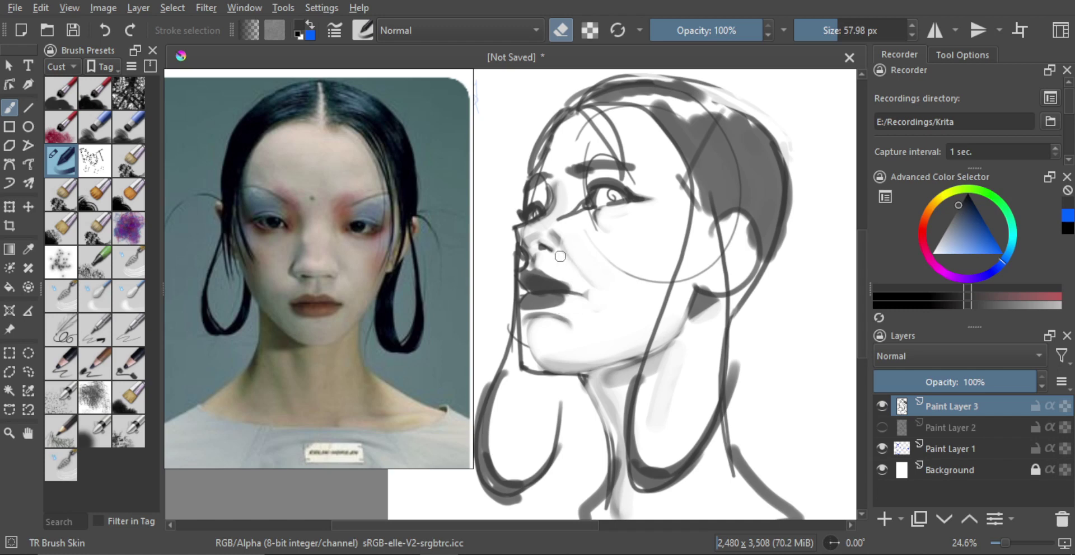
{"action": "scroll", "coordinate": [582, 283], "scroll_direction": "down", "scroll_amount": 4}
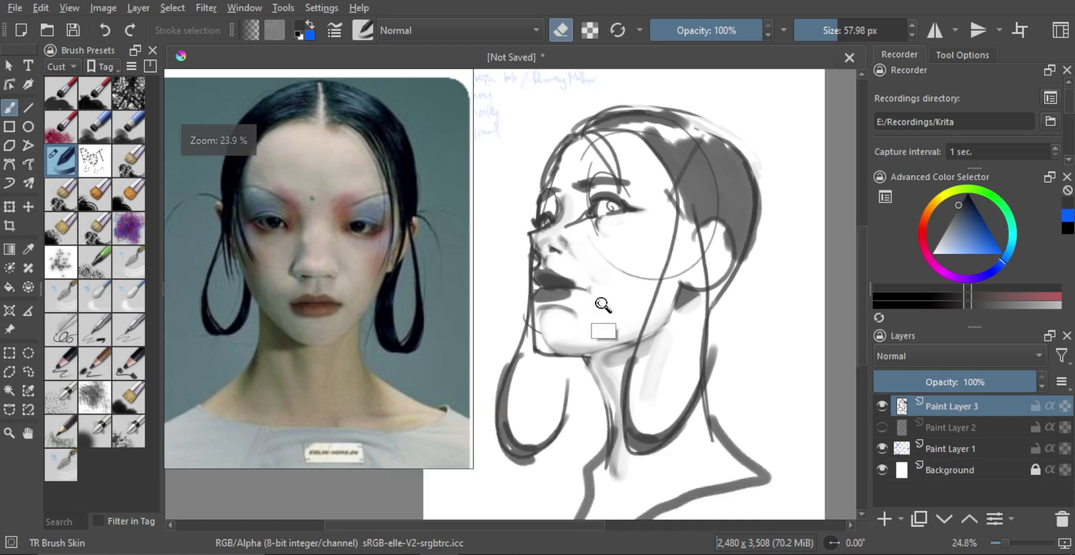
{"action": "key", "text": "m"}
{"action": "key", "text": "m"}
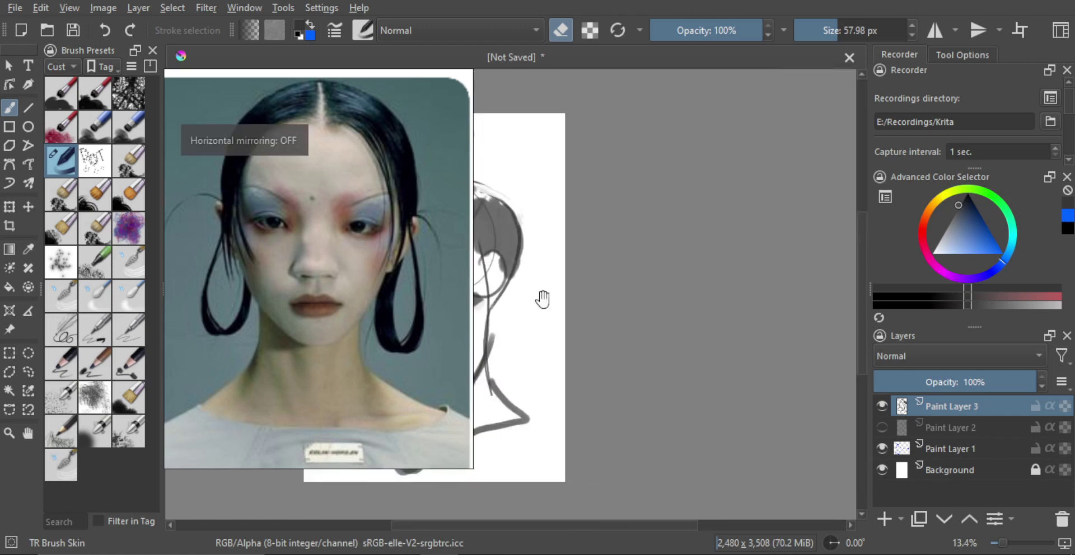
- Shade beside the mouth corner with a 94.26 px brush, soften it with the eraser at 52.89 px and 100.38 px, and check it mirrored
{"action": "scroll", "coordinate": [615, 297], "scroll_direction": "up", "scroll_amount": 4}
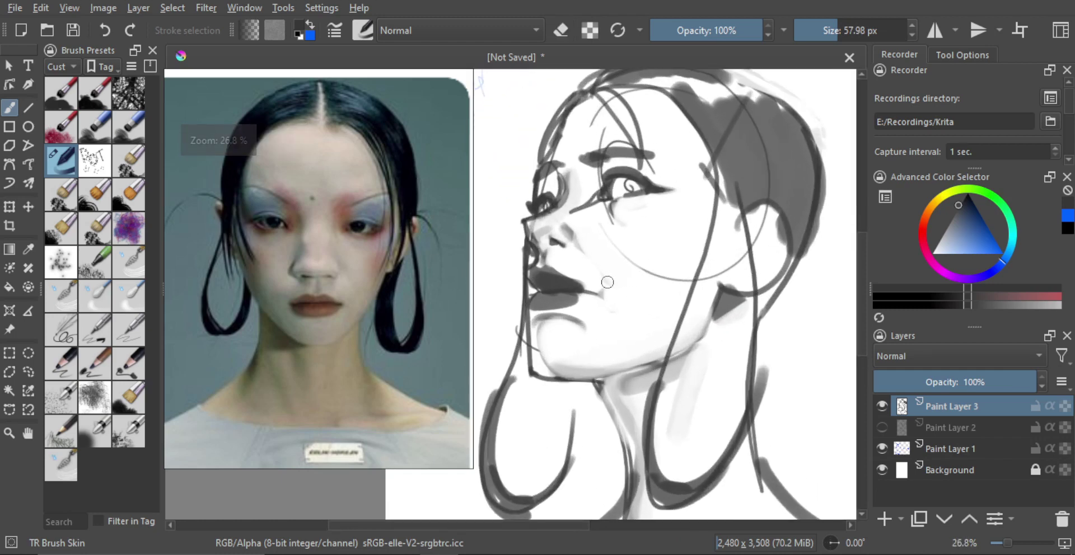
{"action": "key", "text": "e"}
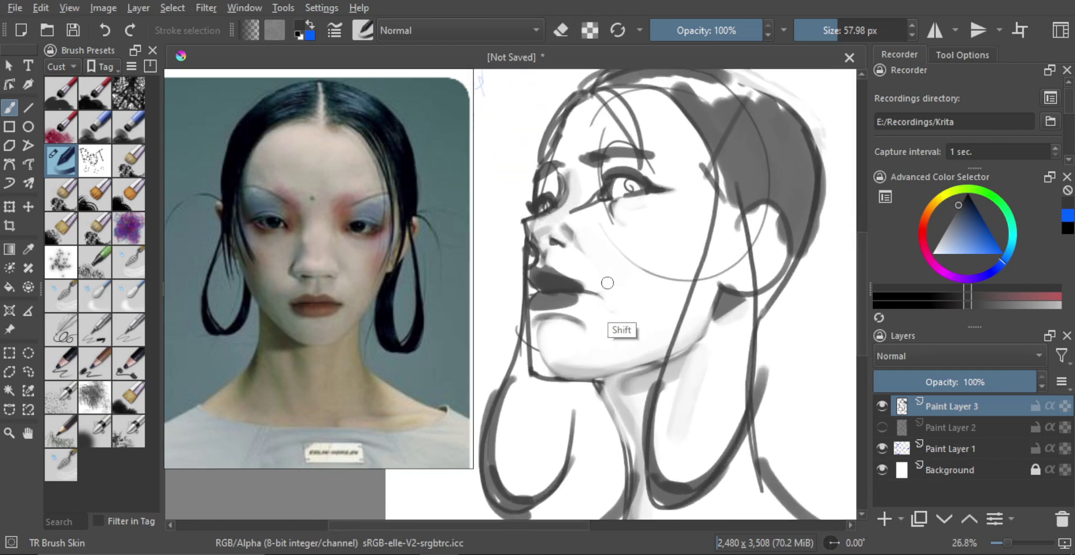
{"action": "mouse_move", "coordinate": [606, 283]}
{"action": "left_mouse_down"}
{"action": "mouse_move", "coordinate": [625, 283]}
{"action": "mouse_move", "coordinate": [612, 301]}
{"action": "left_mouse_up"}
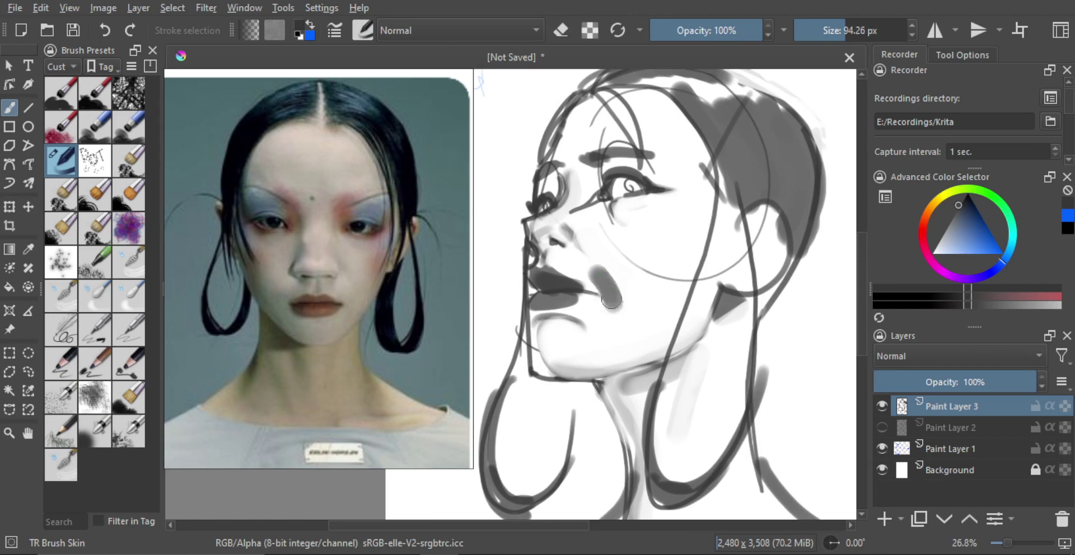
{"action": "key", "text": "e"}
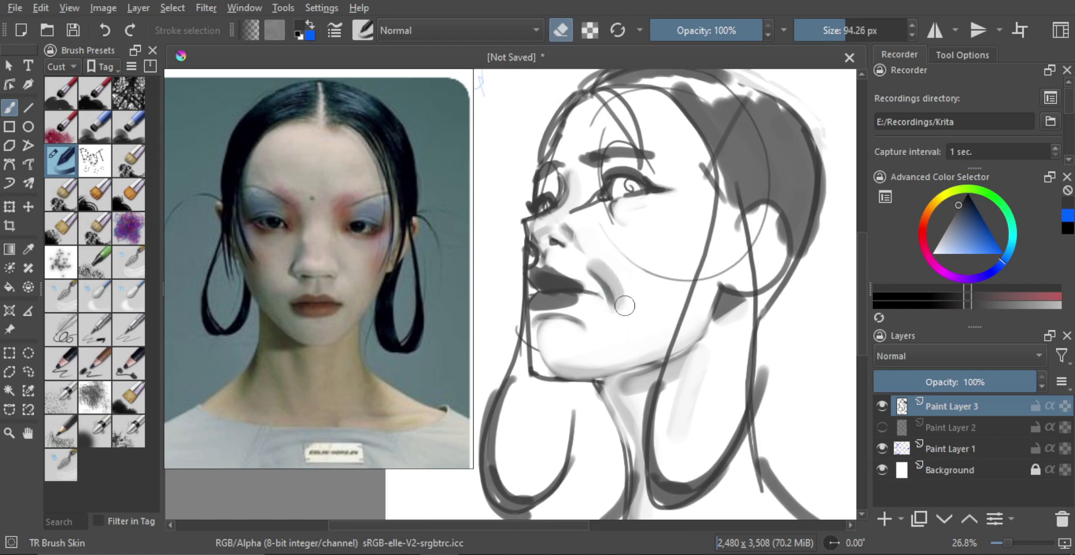
{"action": "left_click_drag", "start_coordinate": [591, 267], "coordinate": [584, 272]}
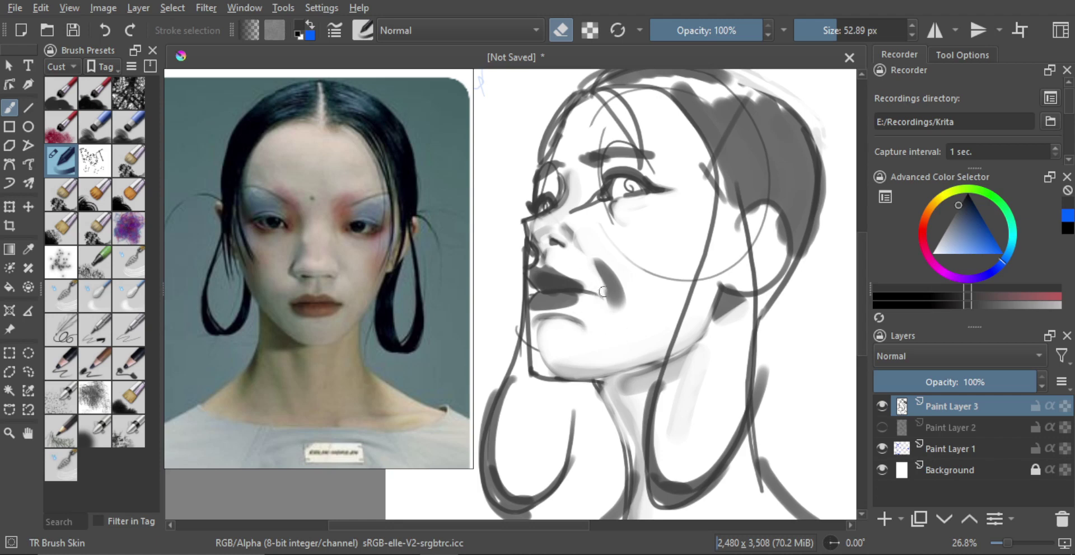
{"action": "left_click_drag", "start_coordinate": [620, 271], "coordinate": [624, 306]}
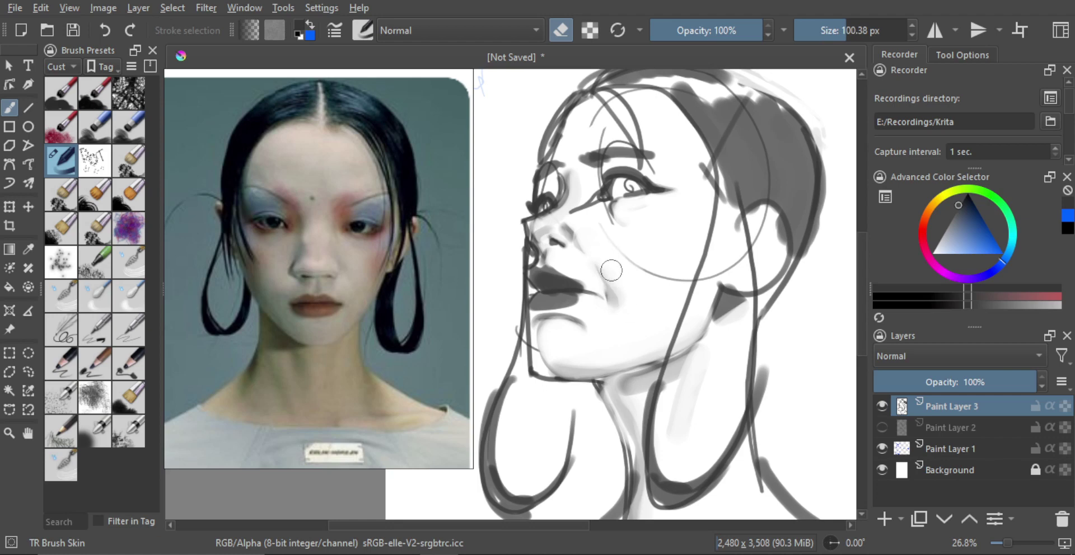
{"action": "scroll", "coordinate": [620, 317], "scroll_direction": "down", "scroll_amount": 4}
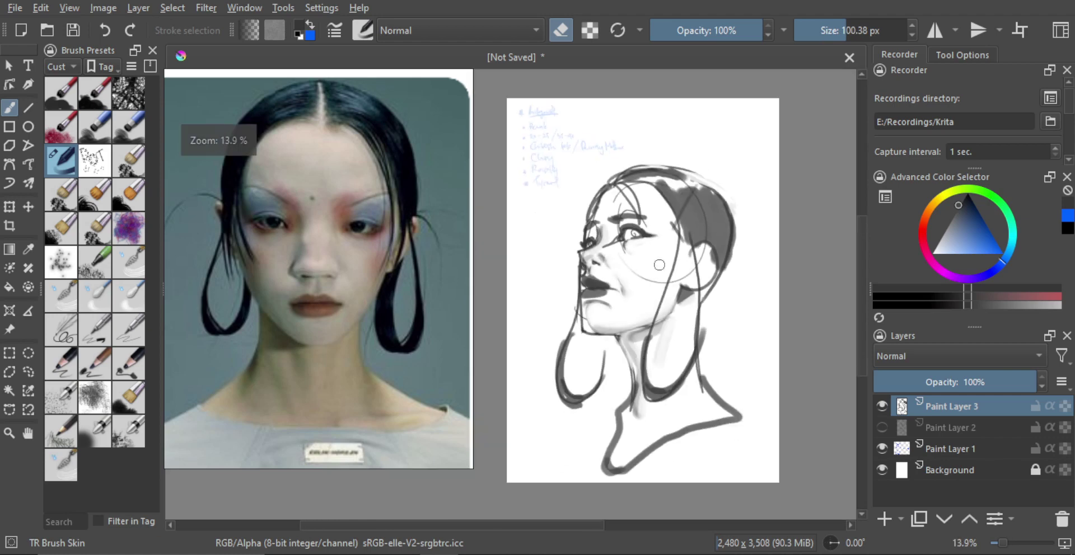
{"action": "key", "text": "m"}
{"action": "key", "text": "m"}
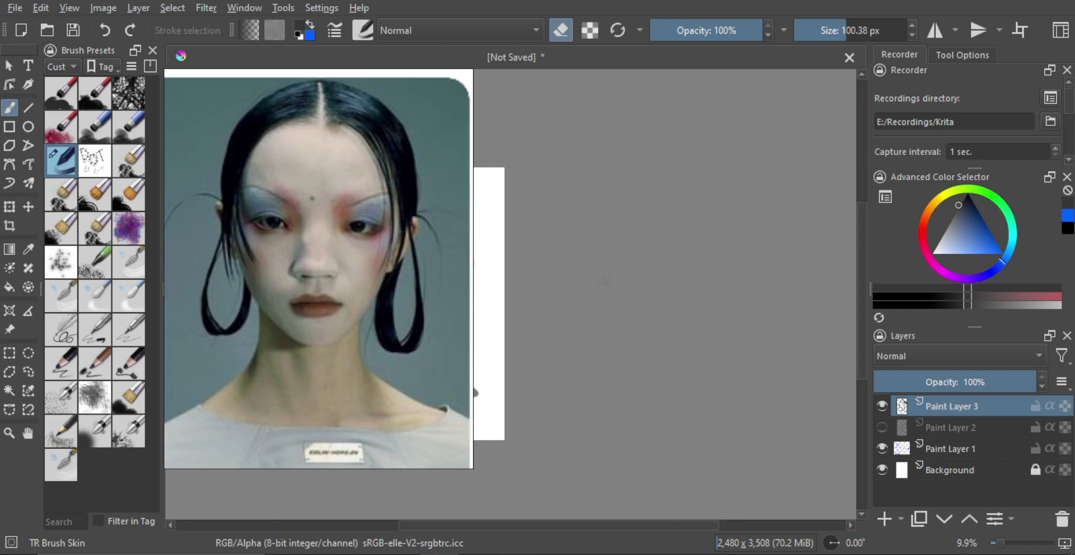
- Move the portrait on Paint Layer 3 slightly upward on the page and return to the freehand brush
{"action": "key", "text": "plus"}
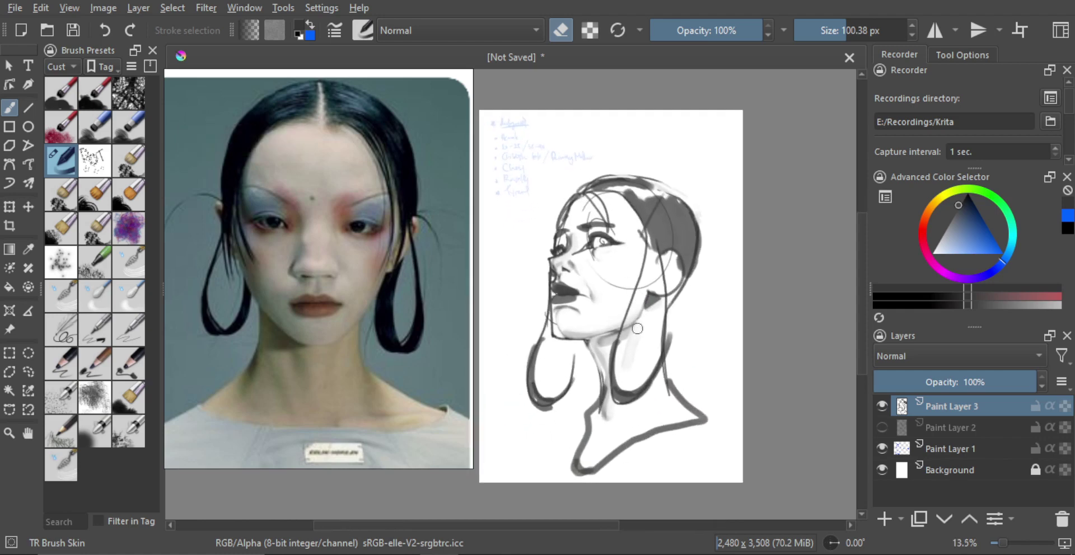
{"action": "key", "text": "t"}
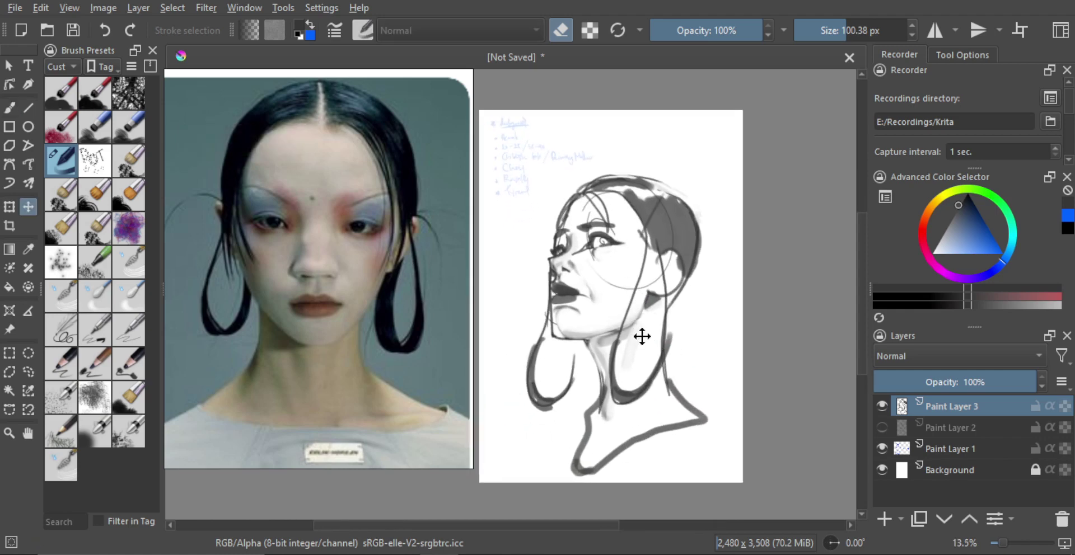
{"action": "left_click_drag", "start_coordinate": [641, 335], "coordinate": [641, 307]}
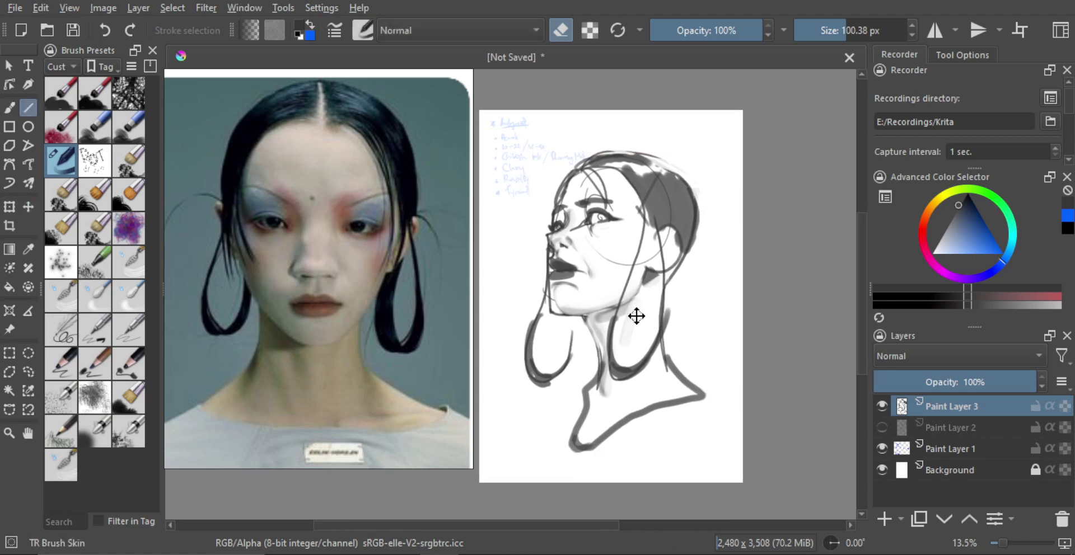
{"action": "key", "text": "b"}
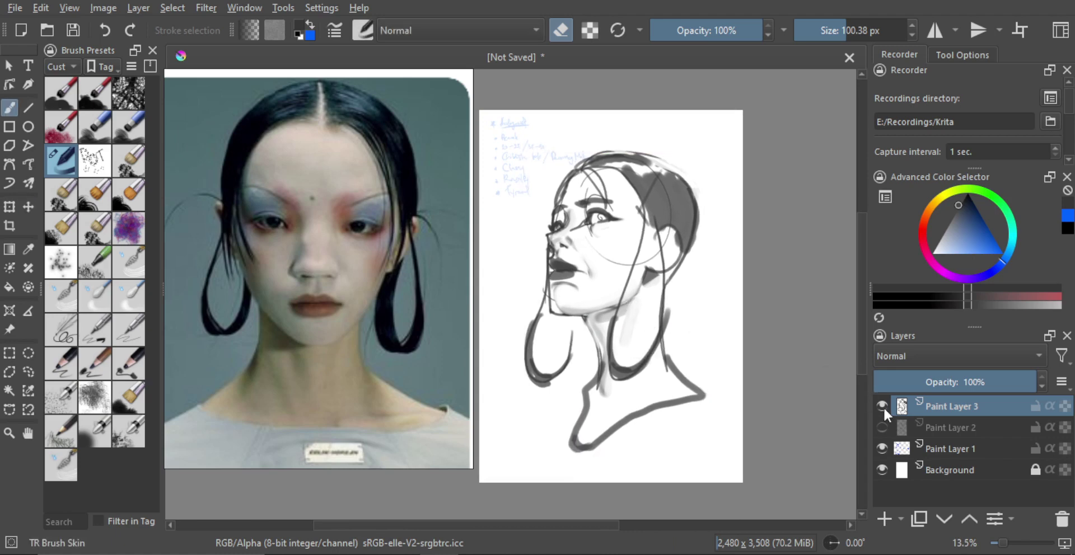
- Add a new paint layer with Paint Layer 3 hidden and frame the reference photo of the dark-haired woman against green foliage
{"action": "left_click", "coordinate": [882, 407]}
{"action": "left_click", "coordinate": [883, 516]}
{"action": "scroll", "coordinate": [224, 312], "scroll_direction": "down", "scroll_amount": 5}
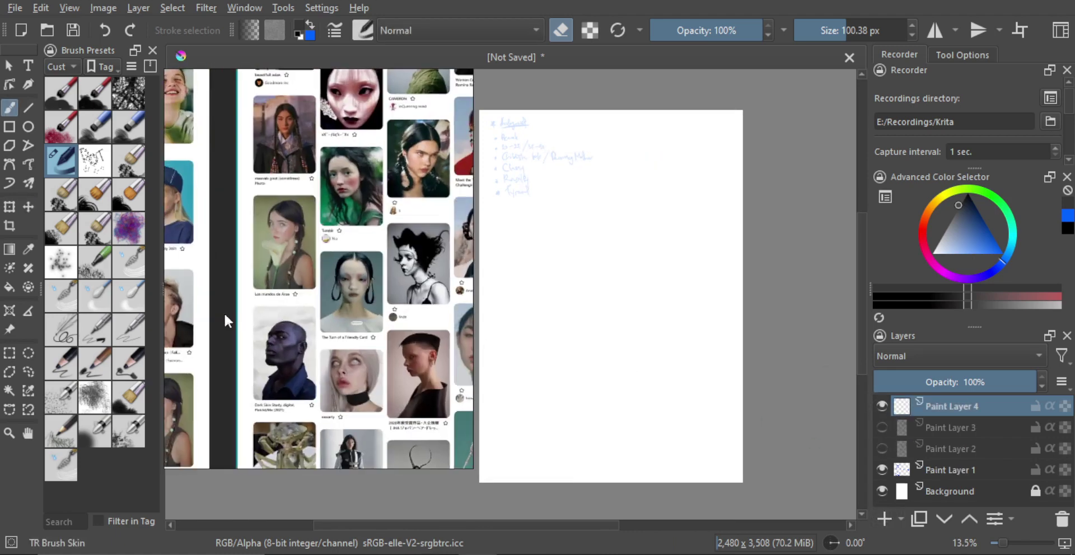
{"action": "scroll", "coordinate": [369, 296], "scroll_direction": "down", "scroll_amount": 3}
{"action": "left_click_drag", "start_coordinate": [379, 289], "coordinate": [360, 305]}
{"action": "scroll", "coordinate": [396, 199], "scroll_direction": "up", "scroll_amount": 5}
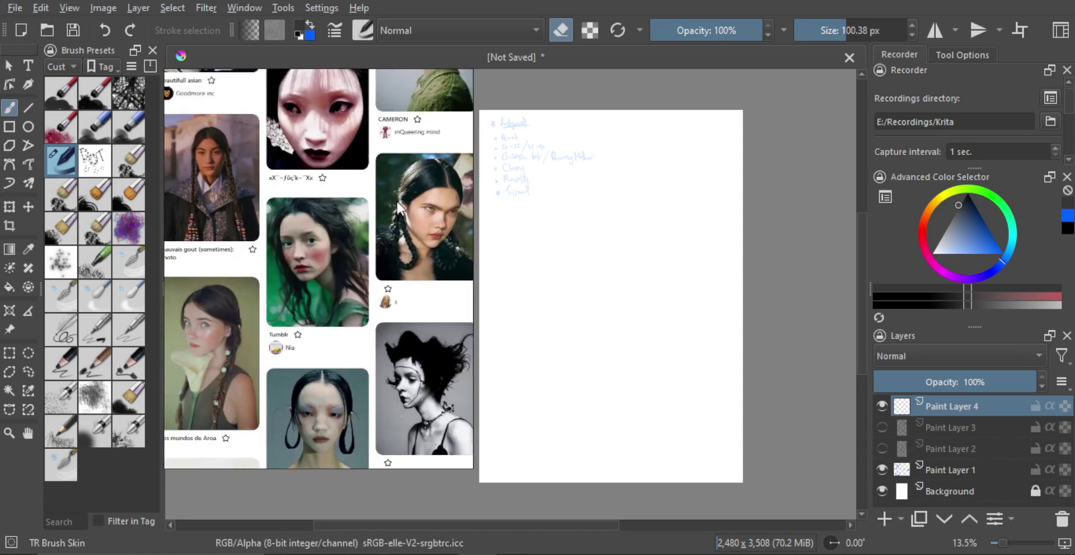
{"action": "scroll", "coordinate": [343, 244], "scroll_direction": "up", "scroll_amount": 6}
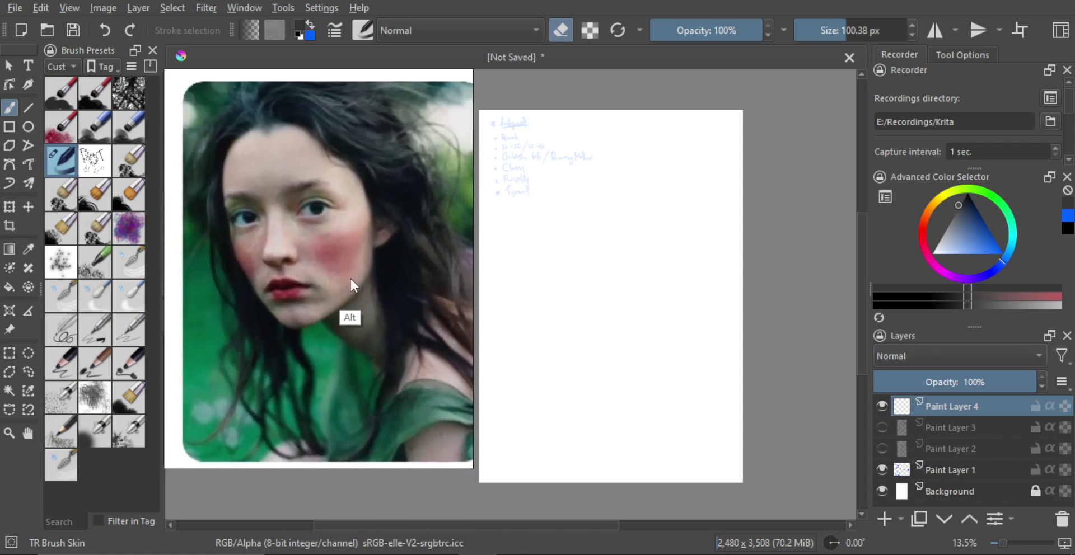
{"action": "left_click_drag", "start_coordinate": [351, 277], "coordinate": [343, 271]}
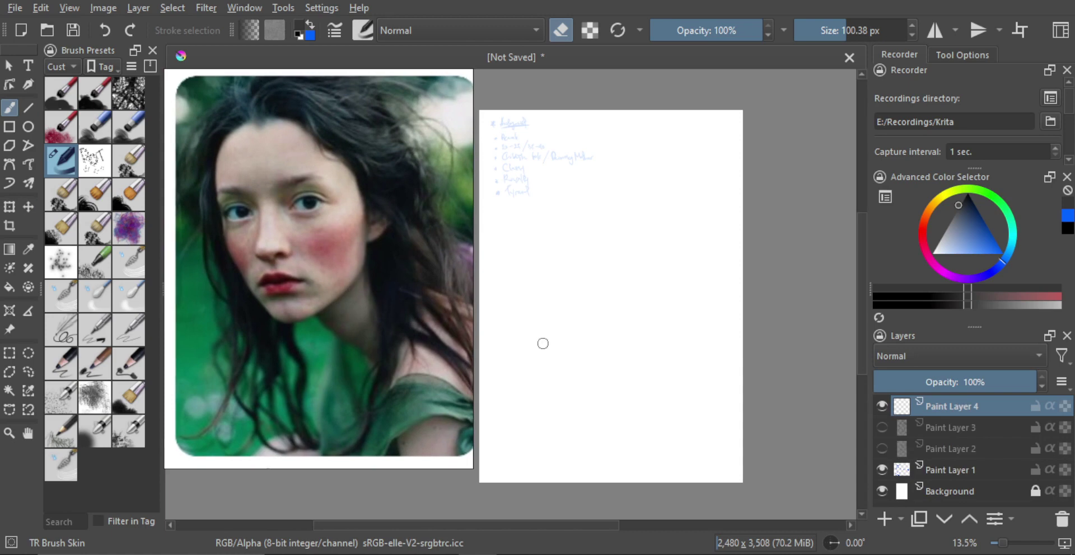
- Isolate the trait notes on Paint Layer 1 at 100% opacity and strike out "20-25" with the 4 px TR Pen
{"action": "left_click", "coordinate": [882, 405]}
{"action": "left_click", "coordinate": [881, 469]}
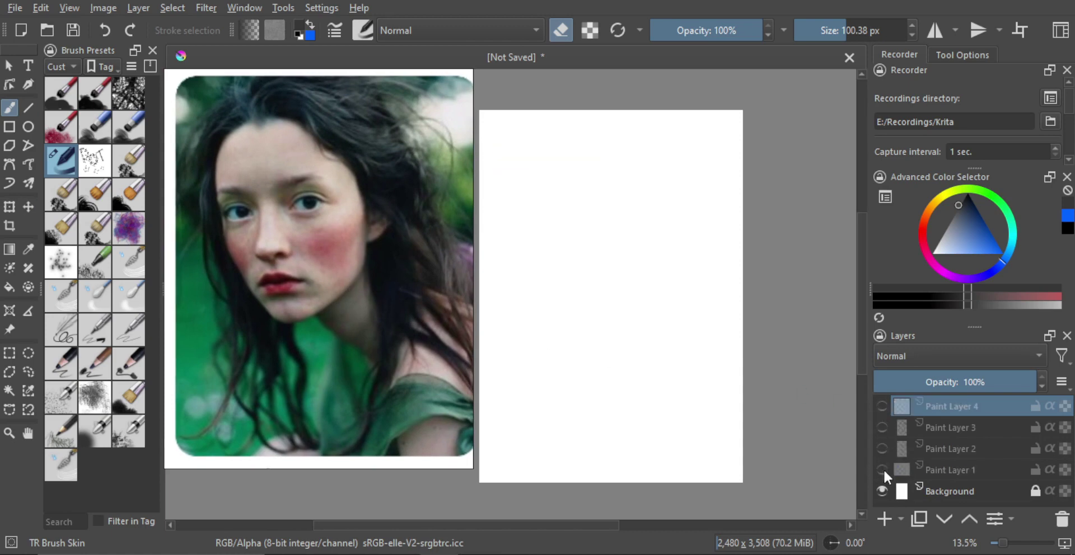
{"action": "left_click", "coordinate": [882, 469]}
{"action": "left_click", "coordinate": [942, 469]}
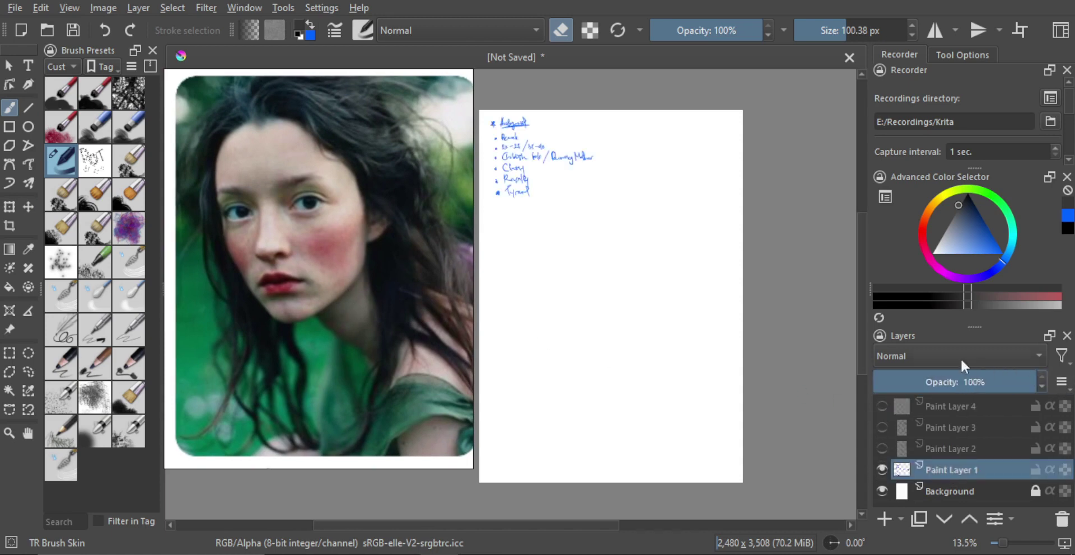
{"action": "mouse_move", "coordinate": [619, 245]}
{"action": "left_mouse_down"}
{"action": "mouse_move", "coordinate": [585, 199]}
{"action": "mouse_move", "coordinate": [662, 269]}
{"action": "mouse_move", "coordinate": [696, 241]}
{"action": "left_mouse_up"}
{"action": "left_click", "coordinate": [60, 330]}
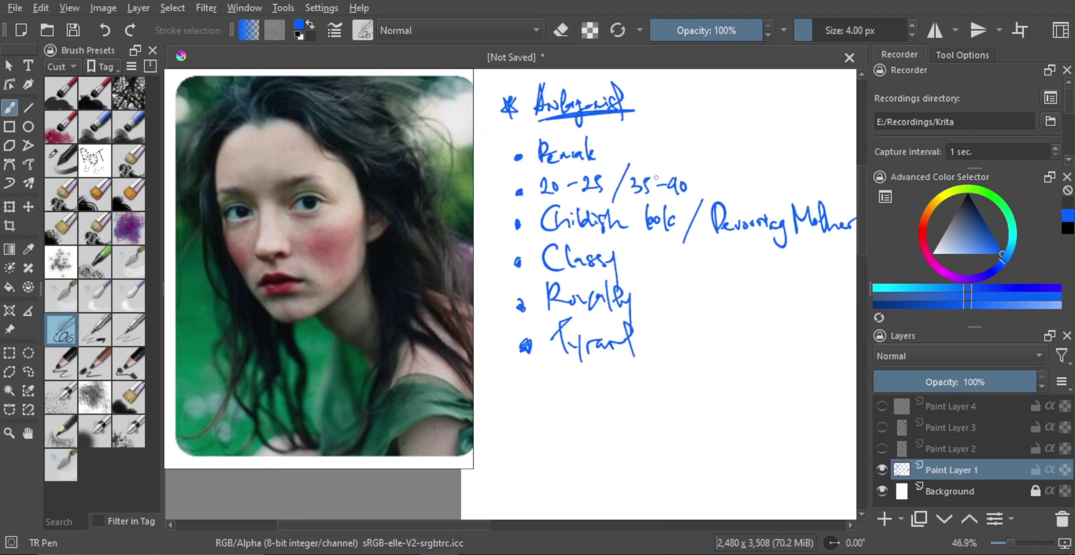
{"action": "left_click_drag", "start_coordinate": [536, 183], "coordinate": [608, 179]}
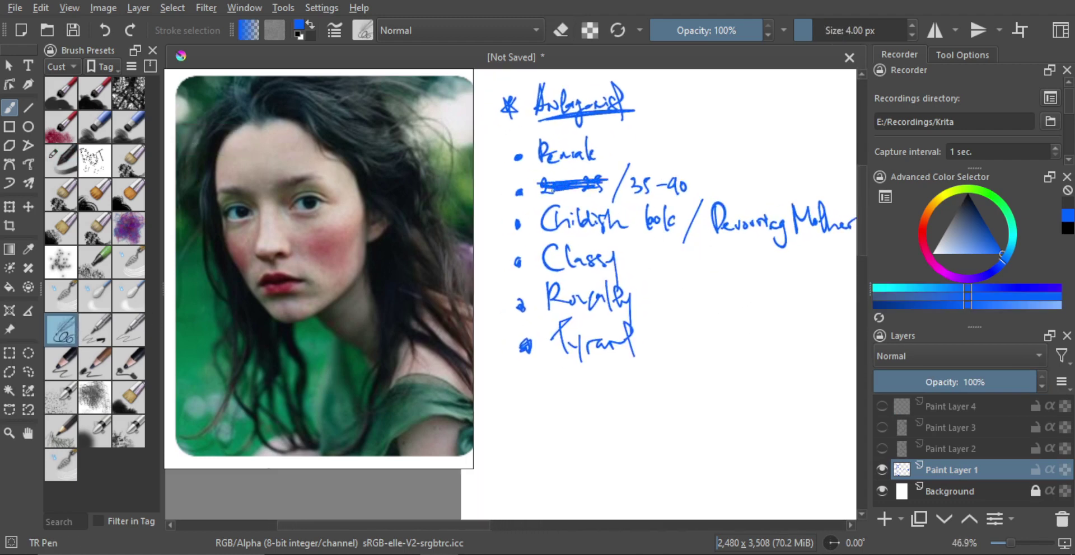
- Strike out "Childish look" in the notes and handwrite another bulleted trait beside "Female"
{"action": "mouse_move", "coordinate": [546, 222]}
{"action": "left_mouse_down"}
{"action": "mouse_move", "coordinate": [669, 219]}
{"action": "mouse_move", "coordinate": [546, 221]}
{"action": "mouse_move", "coordinate": [663, 212]}
{"action": "mouse_move", "coordinate": [702, 238]}
{"action": "mouse_move", "coordinate": [705, 173]}
{"action": "mouse_move", "coordinate": [686, 206]}
{"action": "mouse_move", "coordinate": [680, 197]}
{"action": "mouse_move", "coordinate": [694, 208]}
{"action": "mouse_move", "coordinate": [735, 202]}
{"action": "mouse_move", "coordinate": [692, 201]}
{"action": "left_mouse_up"}
{"action": "left_click_drag", "start_coordinate": [697, 188], "coordinate": [691, 205]}
{"action": "mouse_move", "coordinate": [698, 196]}
{"action": "left_mouse_down"}
{"action": "mouse_move", "coordinate": [721, 222]}
{"action": "mouse_move", "coordinate": [733, 196]}
{"action": "left_mouse_up"}
{"action": "left_click_drag", "start_coordinate": [734, 196], "coordinate": [762, 189]}
{"action": "left_click_drag", "start_coordinate": [761, 199], "coordinate": [739, 302]}
{"action": "left_click_drag", "start_coordinate": [739, 302], "coordinate": [698, 289]}
{"action": "left_click_drag", "start_coordinate": [686, 210], "coordinate": [694, 255]}
{"action": "left_click_drag", "start_coordinate": [694, 255], "coordinate": [654, 230]}
{"action": "left_click_drag", "start_coordinate": [654, 230], "coordinate": [679, 262]}
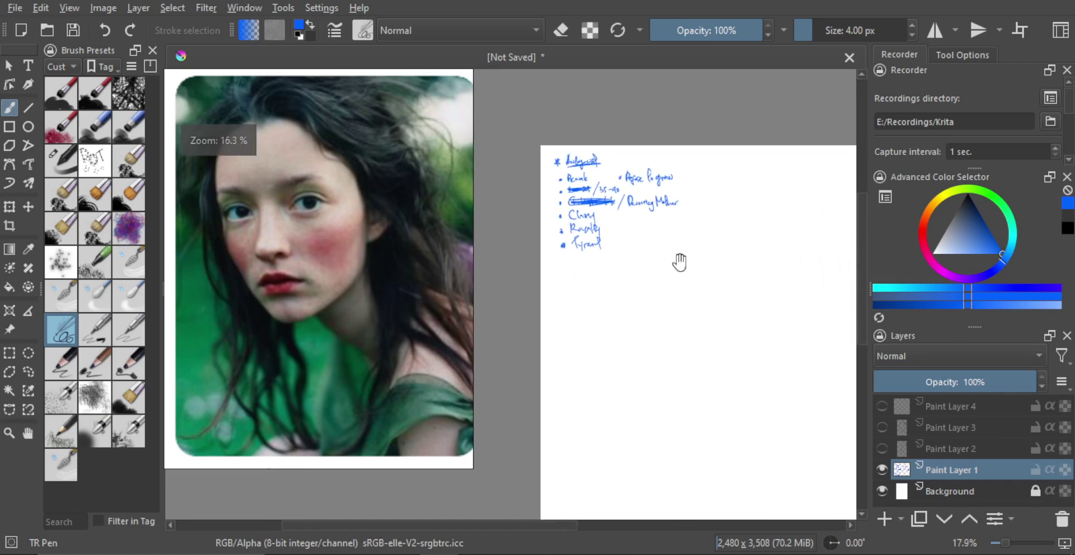
- Fade the notes on Paint Layer 1 by lowering its opacity and make Paint Layer 2 active
{"action": "left_click", "coordinate": [951, 380]}
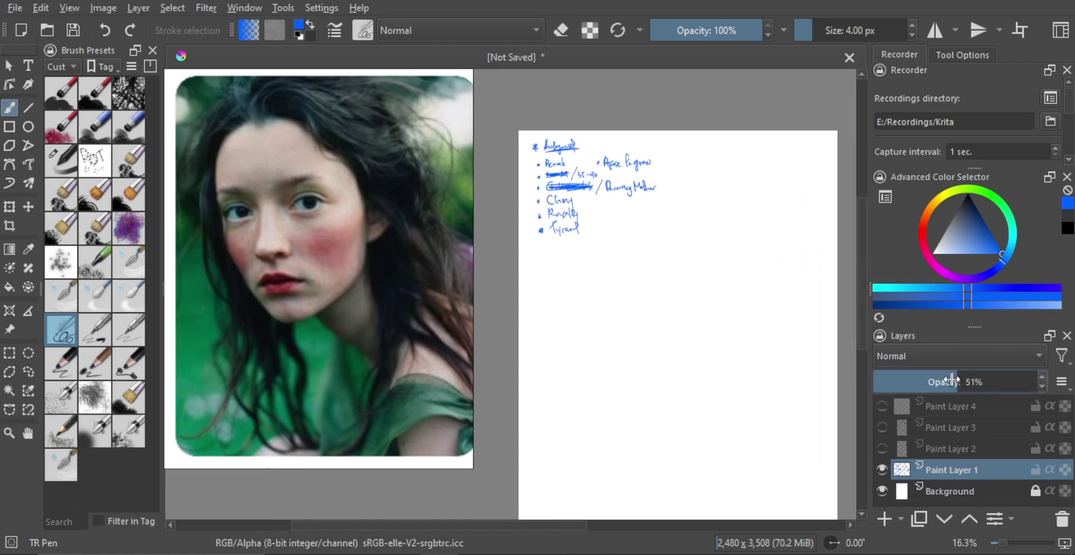
{"action": "left_click_drag", "start_coordinate": [951, 381], "coordinate": [918, 382]}
{"action": "left_click", "coordinate": [933, 447]}
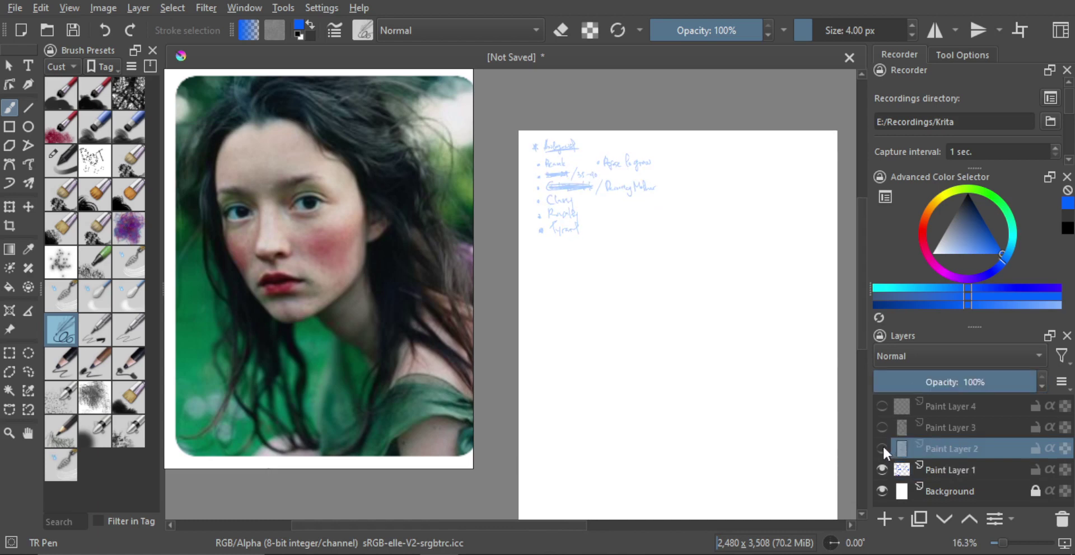
- Compare the finished portrait studies on Paint Layer 2 and Paint Layer 3 by showing each one on its own
{"action": "left_click", "coordinate": [882, 448]}
{"action": "left_click", "coordinate": [882, 448]}
{"action": "left_click", "coordinate": [881, 427]}
{"action": "left_click", "coordinate": [880, 428]}
{"action": "left_click", "coordinate": [881, 448]}
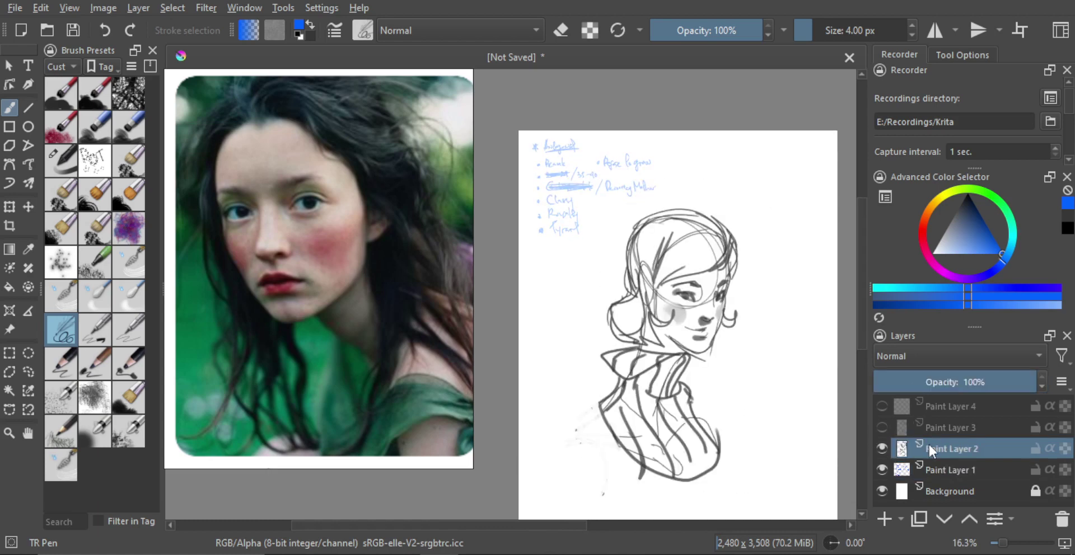
{"action": "left_click_drag", "start_coordinate": [678, 325], "coordinate": [659, 303]}
{"action": "left_click", "coordinate": [881, 448]}
{"action": "left_click", "coordinate": [879, 427]}
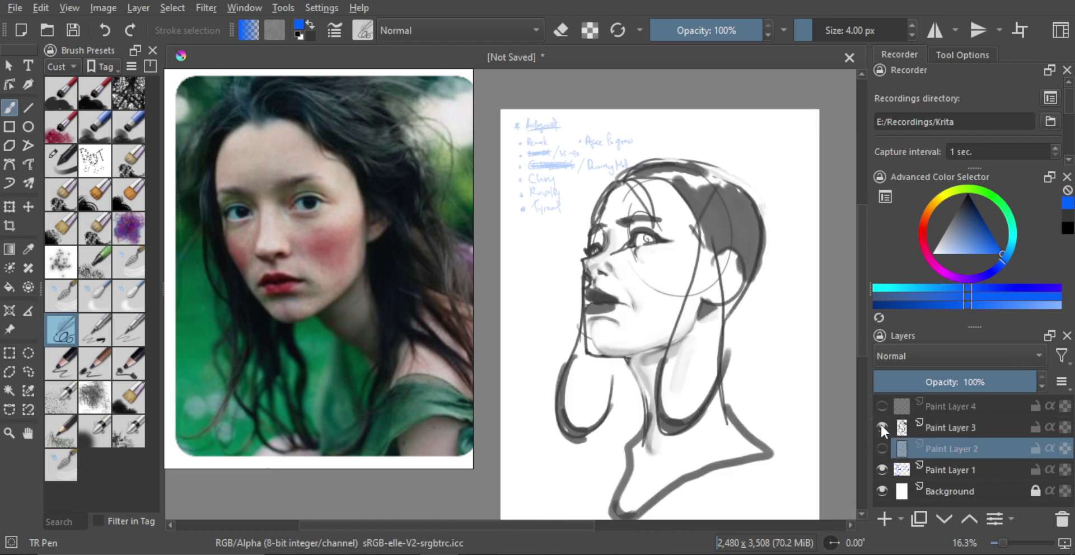
{"action": "left_click", "coordinate": [880, 427]}
- Show and activate Paint Layer 4, then set black as the painting colour with the TR Brush Skin preset
{"action": "left_click", "coordinate": [881, 406]}
{"action": "left_click", "coordinate": [908, 408]}
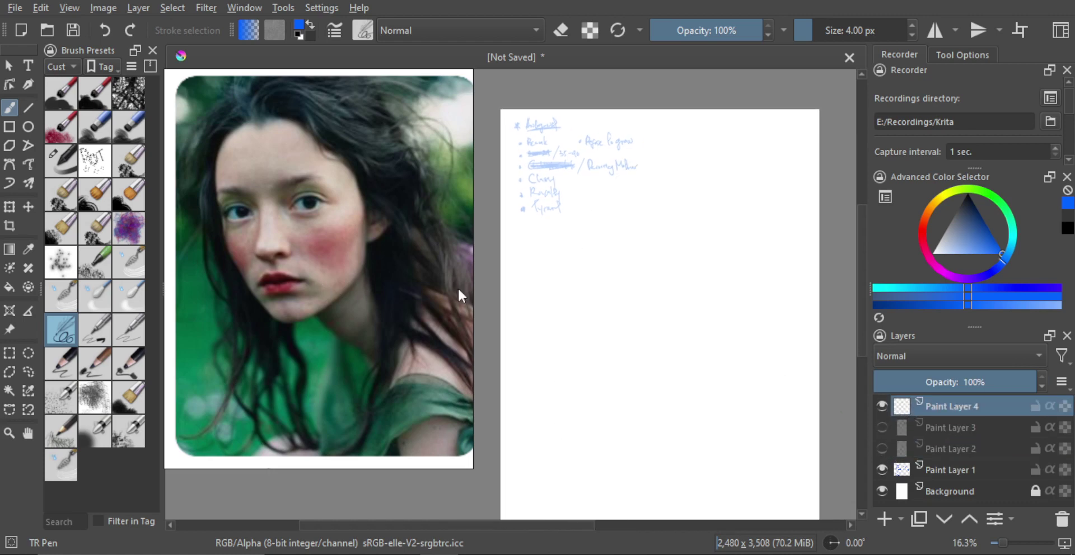
{"action": "mouse_move", "coordinate": [669, 285]}
{"action": "left_mouse_down"}
{"action": "mouse_move", "coordinate": [681, 270]}
{"action": "mouse_move", "coordinate": [684, 279]}
{"action": "mouse_move", "coordinate": [629, 259]}
{"action": "left_mouse_up"}
{"action": "key", "text": "ctrl+z"}
{"action": "key", "text": "x"}
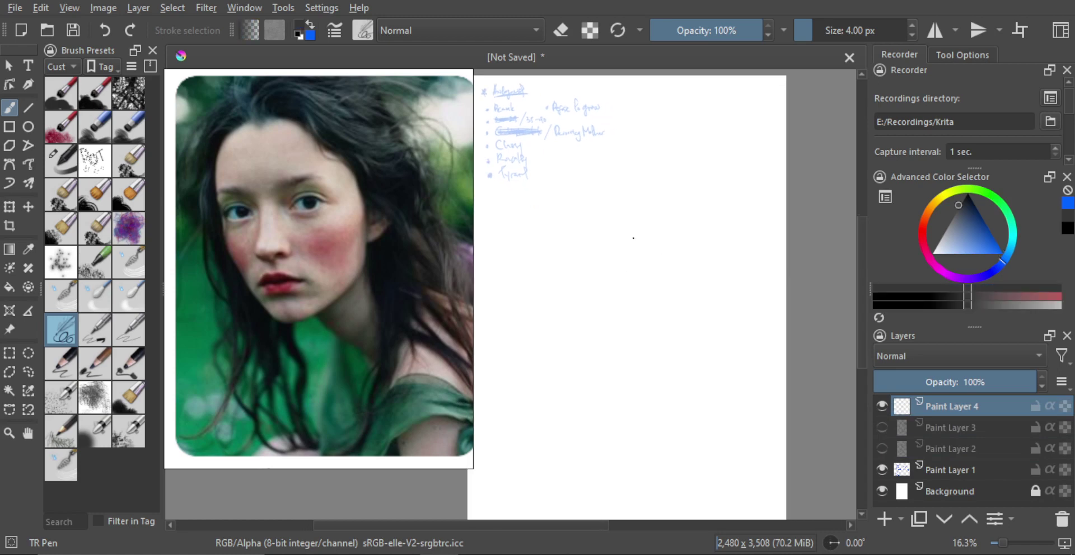
{"action": "left_click", "coordinate": [62, 161]}
{"action": "scroll", "coordinate": [616, 240], "scroll_direction": "down", "scroll_amount": 2}
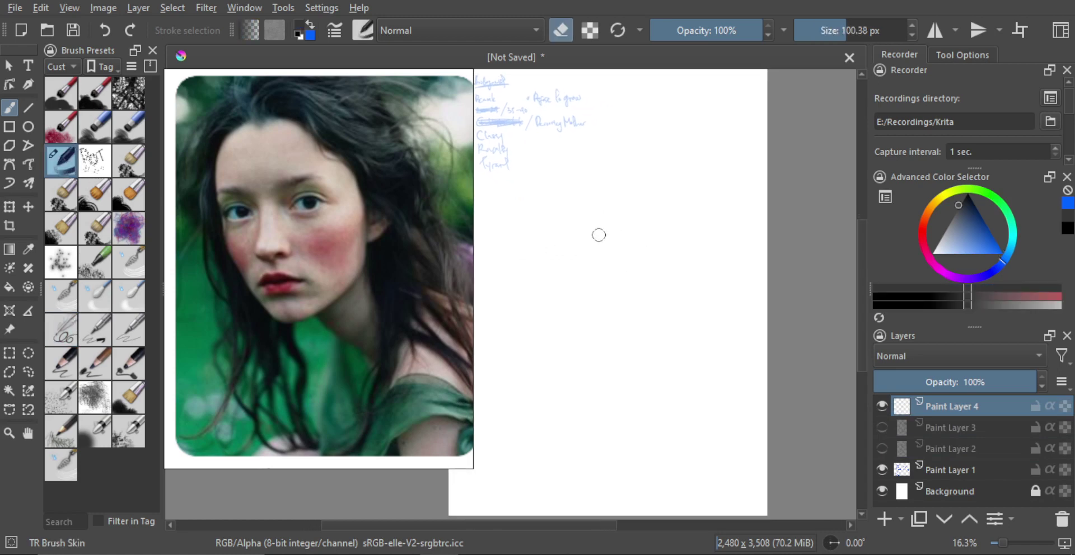
- Sketch the head construction with a 34.77 px brush: cranium circle, slanted face side, jaw and ear
{"action": "mouse_move", "coordinate": [639, 237]}
{"action": "left_mouse_down"}
{"action": "mouse_move", "coordinate": [627, 241]}
{"action": "mouse_move", "coordinate": [640, 210]}
{"action": "mouse_move", "coordinate": [592, 215]}
{"action": "mouse_move", "coordinate": [584, 234]}
{"action": "mouse_move", "coordinate": [610, 330]}
{"action": "mouse_move", "coordinate": [678, 277]}
{"action": "left_mouse_up"}
{"action": "key", "text": "e"}
{"action": "scroll", "coordinate": [638, 228], "scroll_direction": "up", "scroll_amount": 1}
{"action": "key", "text": "ctrl+z"}
{"action": "left_click_drag", "start_coordinate": [614, 323], "coordinate": [666, 282]}
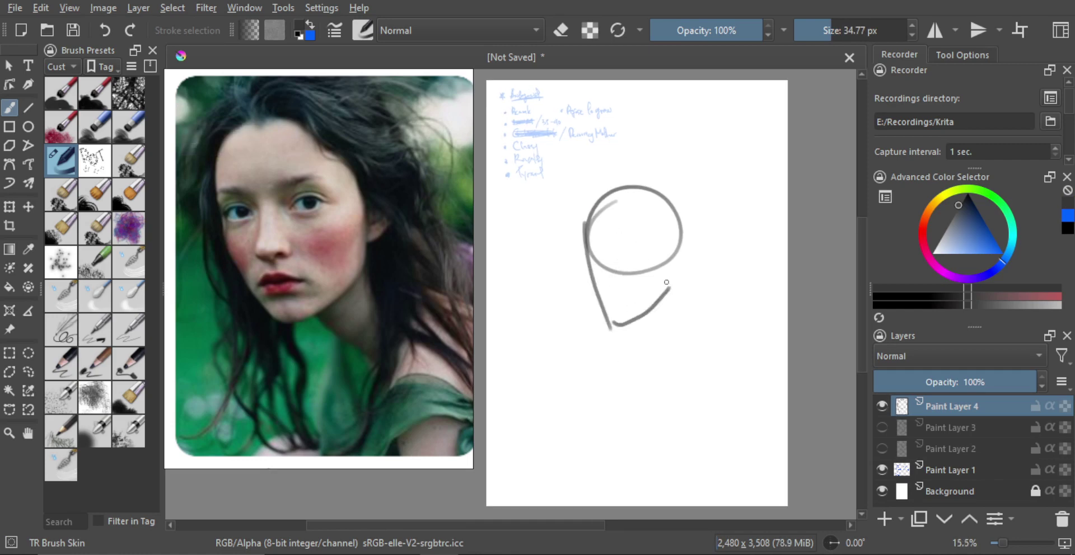
{"action": "key", "text": "ctrl+z"}
{"action": "left_click_drag", "start_coordinate": [607, 321], "coordinate": [656, 303]}
{"action": "mouse_move", "coordinate": [672, 251]}
{"action": "left_mouse_down"}
{"action": "mouse_move", "coordinate": [670, 278]}
{"action": "mouse_move", "coordinate": [688, 251]}
{"action": "left_mouse_up"}
{"action": "scroll", "coordinate": [616, 214], "scroll_direction": "up", "scroll_amount": 1}
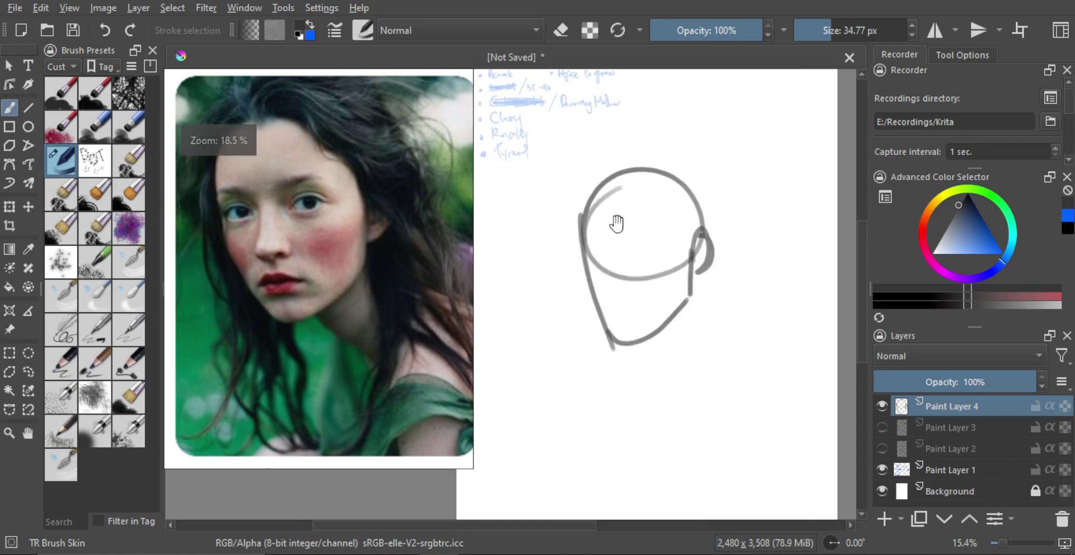
- Block in the eye sockets, nose and mouth on the head construction, undoing the misplaced strokes
{"action": "mouse_move", "coordinate": [586, 276]}
{"action": "left_mouse_down"}
{"action": "mouse_move", "coordinate": [629, 251]}
{"action": "mouse_move", "coordinate": [649, 266]}
{"action": "mouse_move", "coordinate": [615, 287]}
{"action": "mouse_move", "coordinate": [631, 294]}
{"action": "mouse_move", "coordinate": [621, 274]}
{"action": "mouse_move", "coordinate": [629, 297]}
{"action": "mouse_move", "coordinate": [617, 284]}
{"action": "left_mouse_up"}
{"action": "scroll", "coordinate": [644, 264], "scroll_direction": "up", "scroll_amount": 1}
{"action": "scroll", "coordinate": [629, 296], "scroll_direction": "up", "scroll_amount": 1}
{"action": "key", "text": "ctrl+z"}
{"action": "mouse_move", "coordinate": [619, 304]}
{"action": "left_mouse_down", "text": "shift"}
{"action": "mouse_move", "coordinate": [607, 292]}
{"action": "mouse_move", "coordinate": [619, 289]}
{"action": "mouse_move", "coordinate": [610, 292]}
{"action": "mouse_move", "coordinate": [628, 309]}
{"action": "left_mouse_up", "text": "shift"}
{"action": "key", "text": "ctrl+z"}
{"action": "key", "text": "ctrl+z"}
{"action": "scroll", "coordinate": [589, 241], "scroll_direction": "up", "scroll_amount": 1}
- Outline both eyes with a 16.97 px brush and darken the nose lines at 14.92 px
{"action": "left_click_drag", "start_coordinate": [591, 232], "coordinate": [575, 226], "text": "shift"}
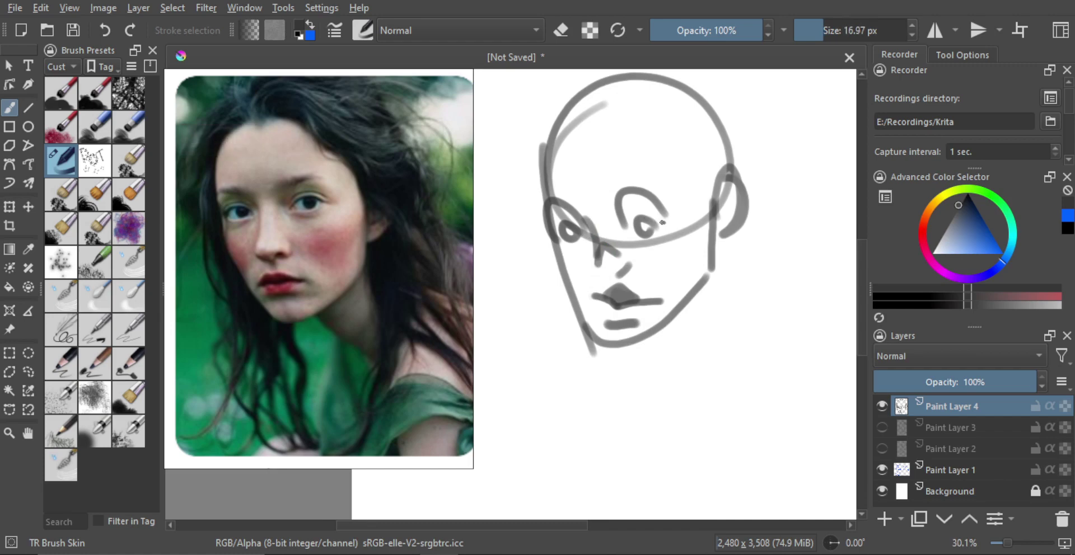
{"action": "left_click_drag", "start_coordinate": [663, 222], "coordinate": [627, 234]}
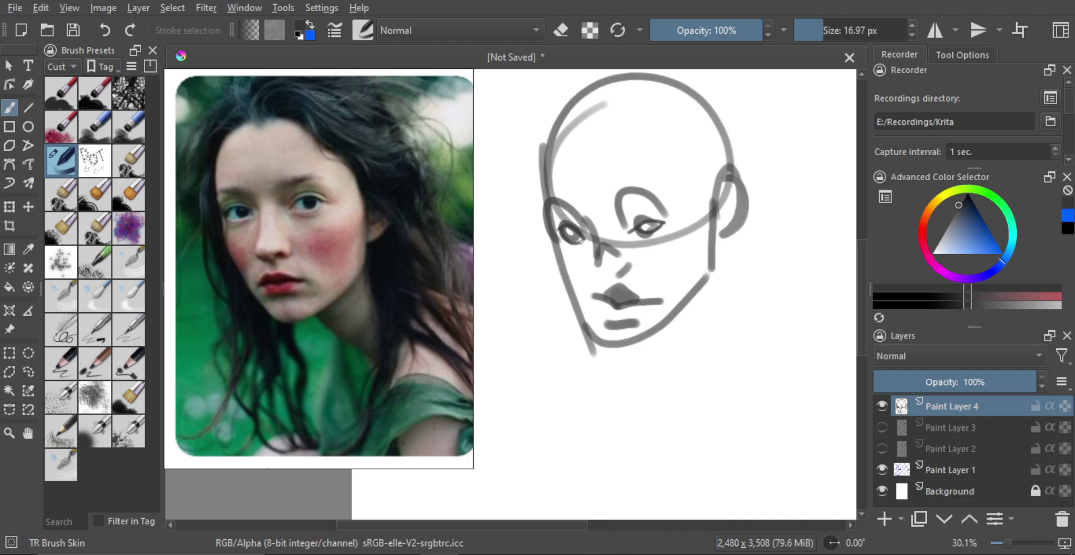
{"action": "scroll", "coordinate": [605, 246], "scroll_direction": "up", "scroll_amount": 1}
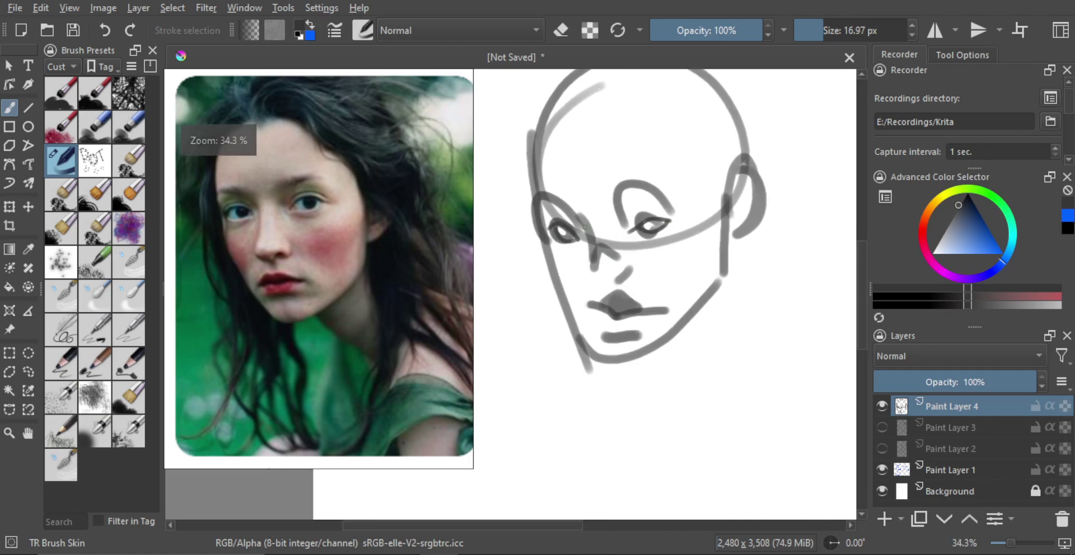
{"action": "key", "text": "bracketleft"}
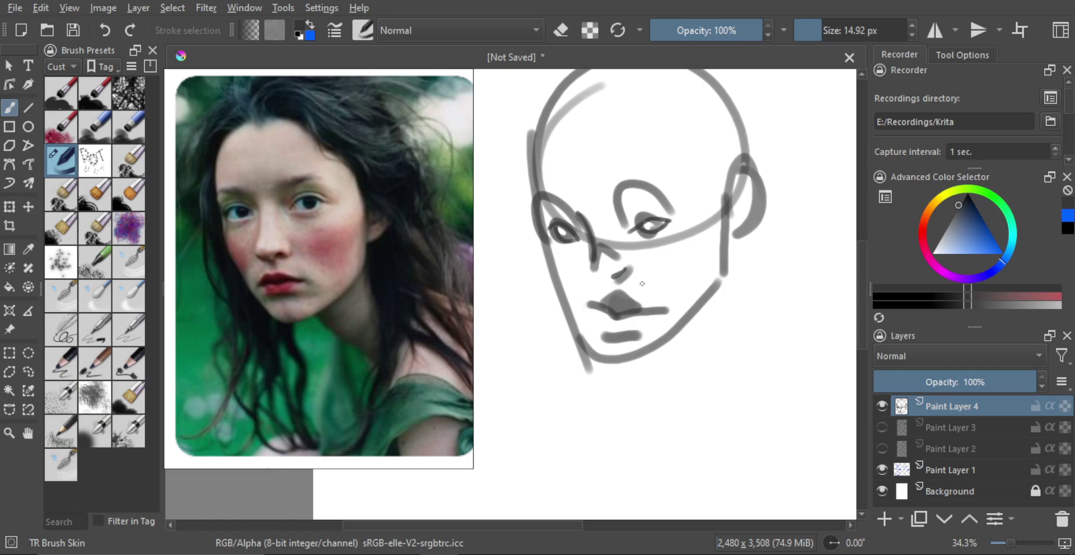
- Reshape the mouth at 14.92 px by thinning its line, erasing a light gap between the lips and outlining them
{"action": "key", "text": "e"}
{"action": "left_click_drag", "start_coordinate": [636, 312], "coordinate": [667, 312]}
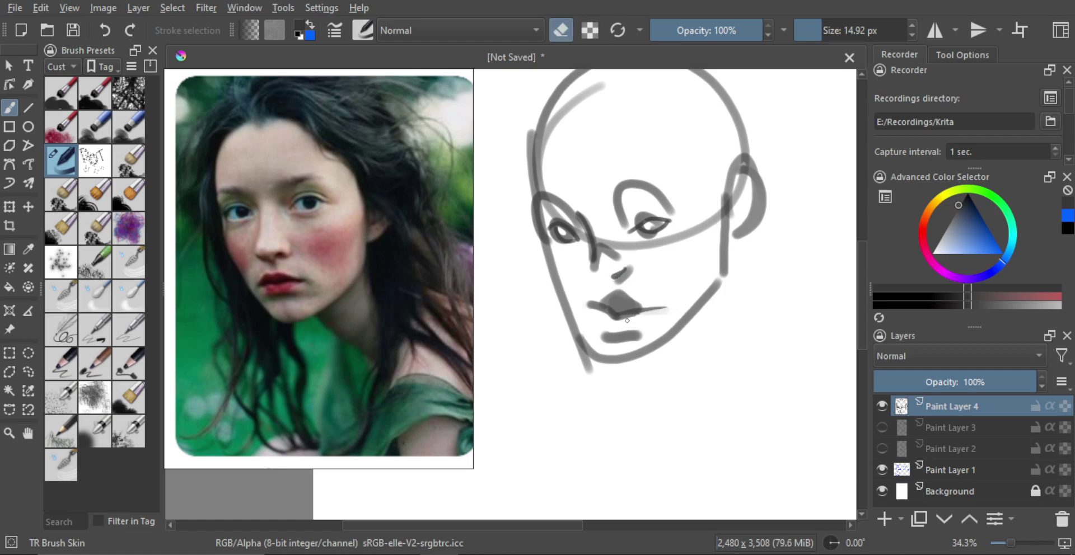
{"action": "key", "text": "e"}
{"action": "key", "text": "ctrl+z"}
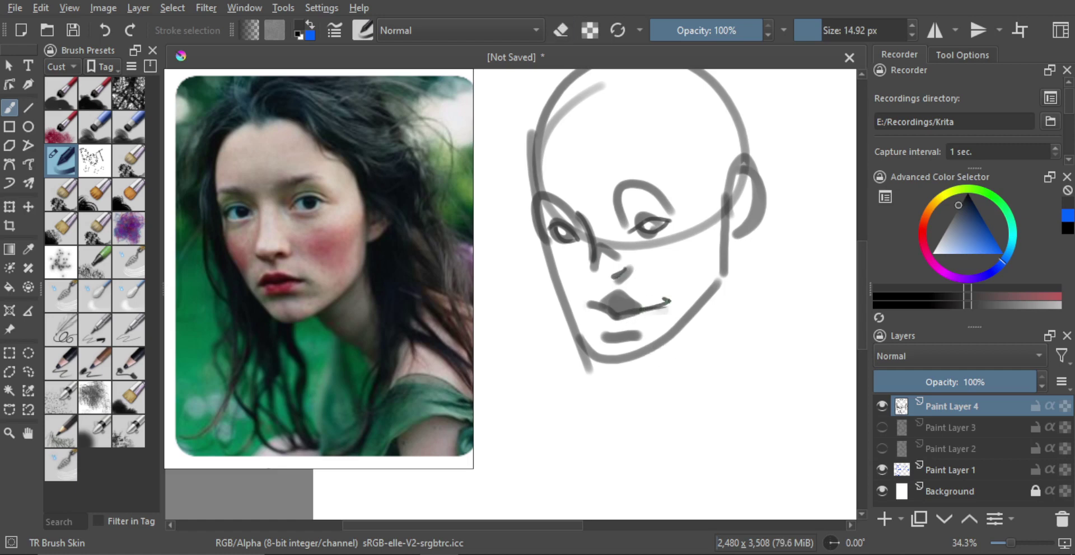
{"action": "key", "text": "e"}
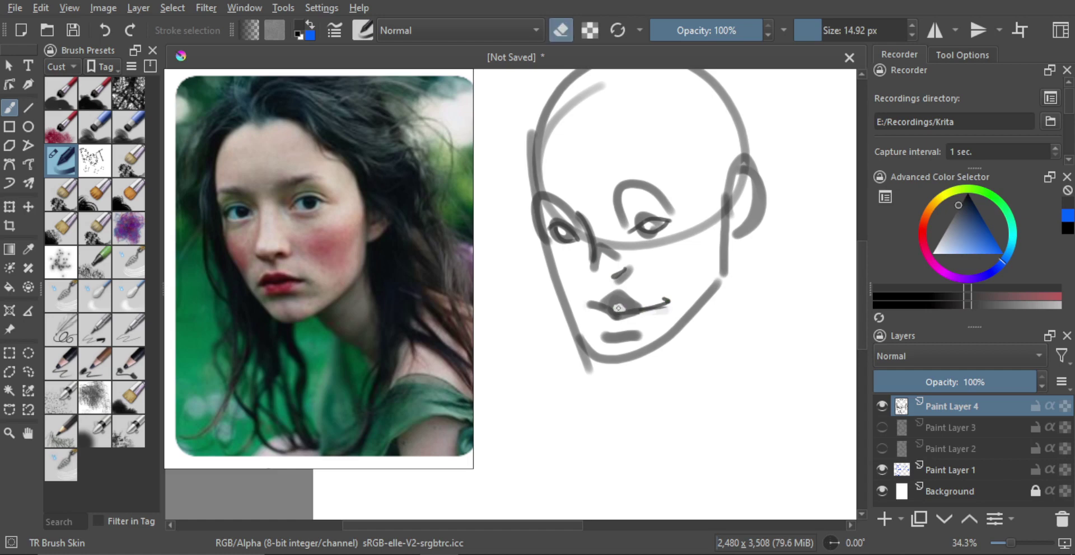
{"action": "key", "text": "e"}
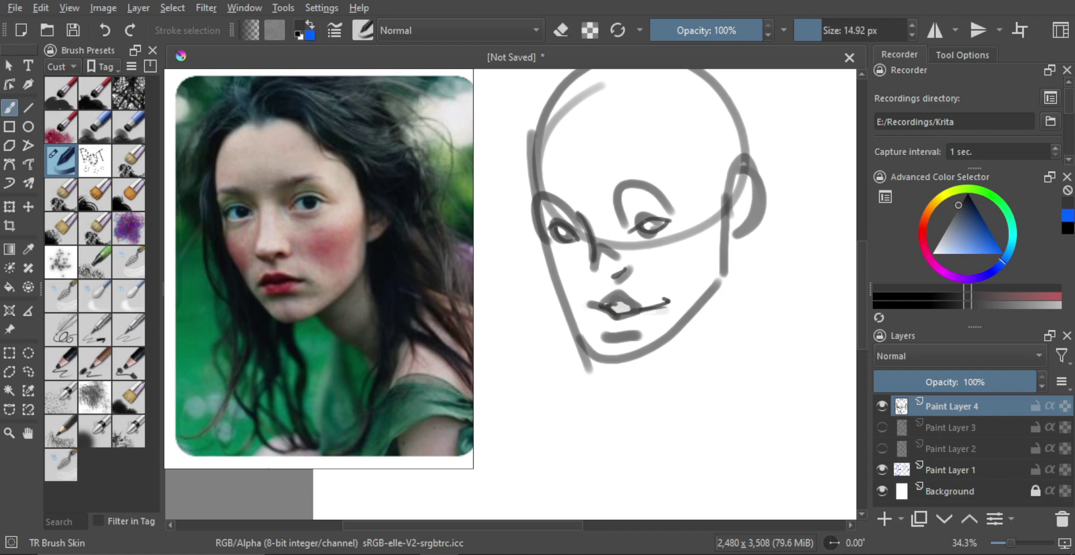
{"action": "left_click_drag", "start_coordinate": [619, 306], "coordinate": [611, 304]}
- Draw an eyebrow stroke above each eye with a 24.11 px brush
{"action": "mouse_move", "coordinate": [639, 218]}
{"action": "left_mouse_down"}
{"action": "mouse_move", "coordinate": [645, 182]}
{"action": "mouse_move", "coordinate": [614, 190]}
{"action": "mouse_move", "coordinate": [664, 181]}
{"action": "left_mouse_up"}
{"action": "key", "text": "ctrl+z"}
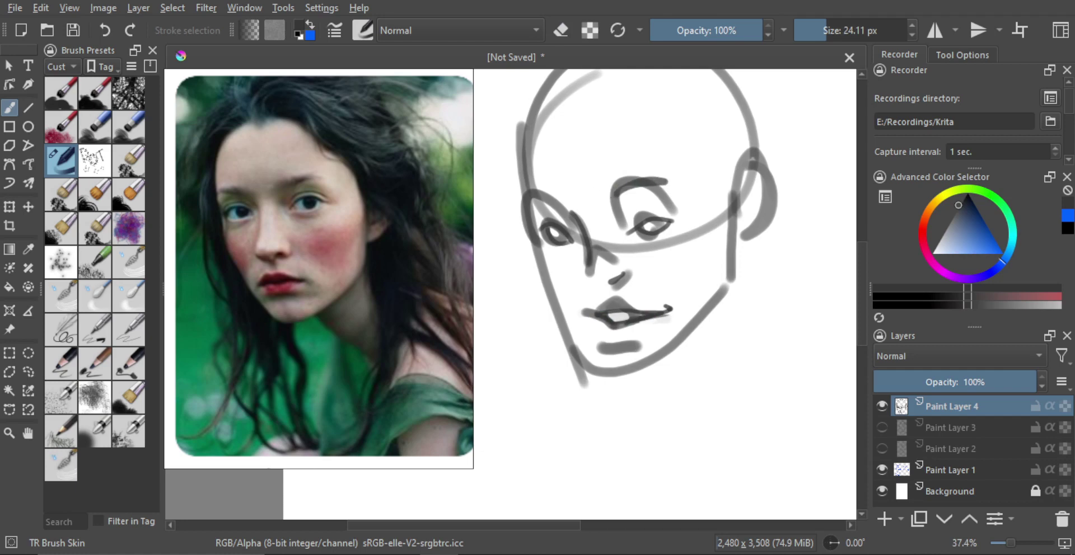
{"action": "left_click_drag", "start_coordinate": [525, 202], "coordinate": [573, 194]}
{"action": "key", "text": "e"}
{"action": "key", "text": "e"}
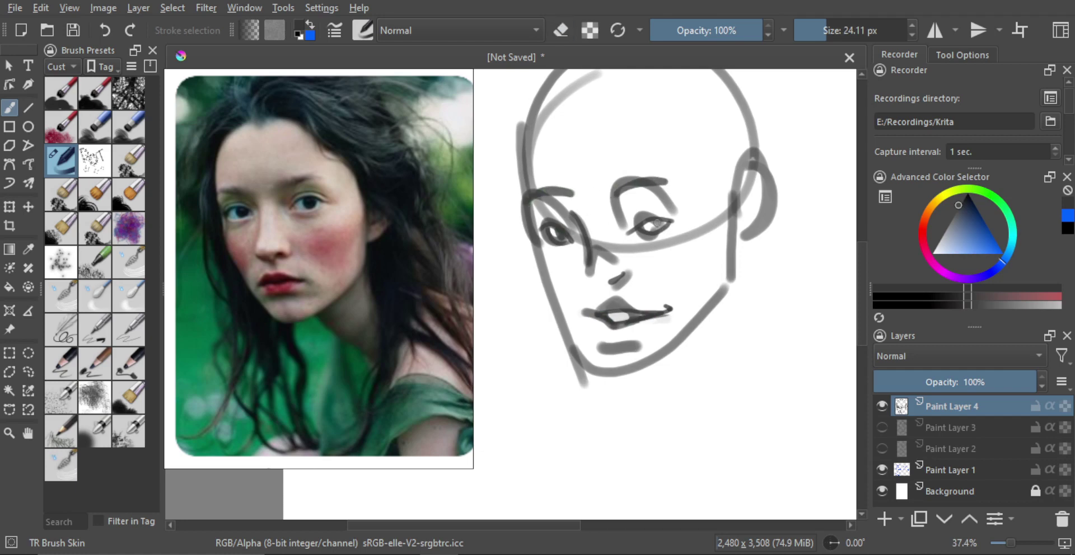
- Refine the eyes and nostril with darker lines and set the brush size to 13.80 px
{"action": "scroll", "coordinate": [666, 254], "scroll_direction": "down", "scroll_amount": 3}
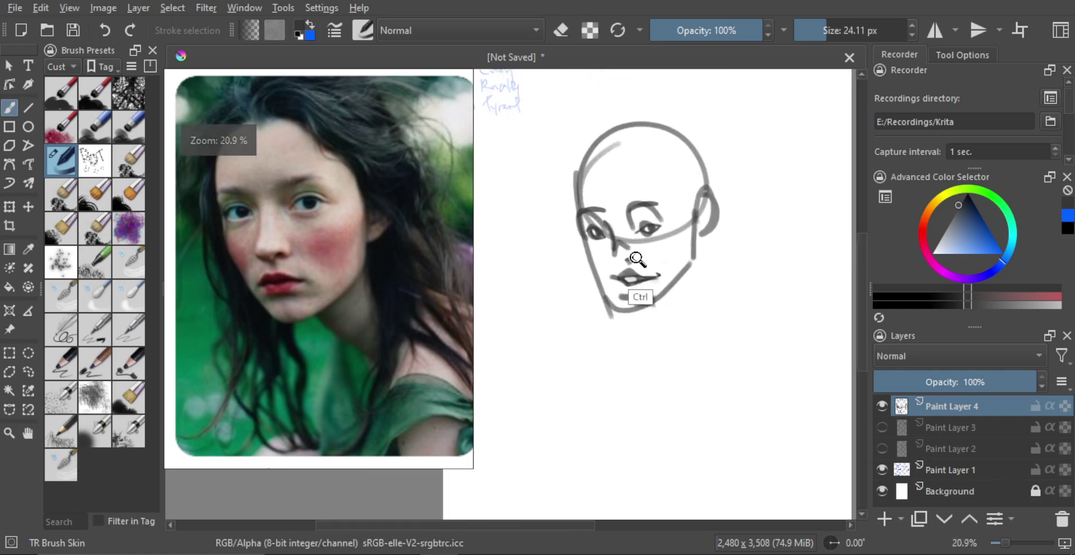
{"action": "key", "text": "e"}
{"action": "scroll", "coordinate": [629, 269], "scroll_direction": "up", "scroll_amount": 2}
{"action": "left_click_drag", "start_coordinate": [599, 260], "coordinate": [593, 260]}
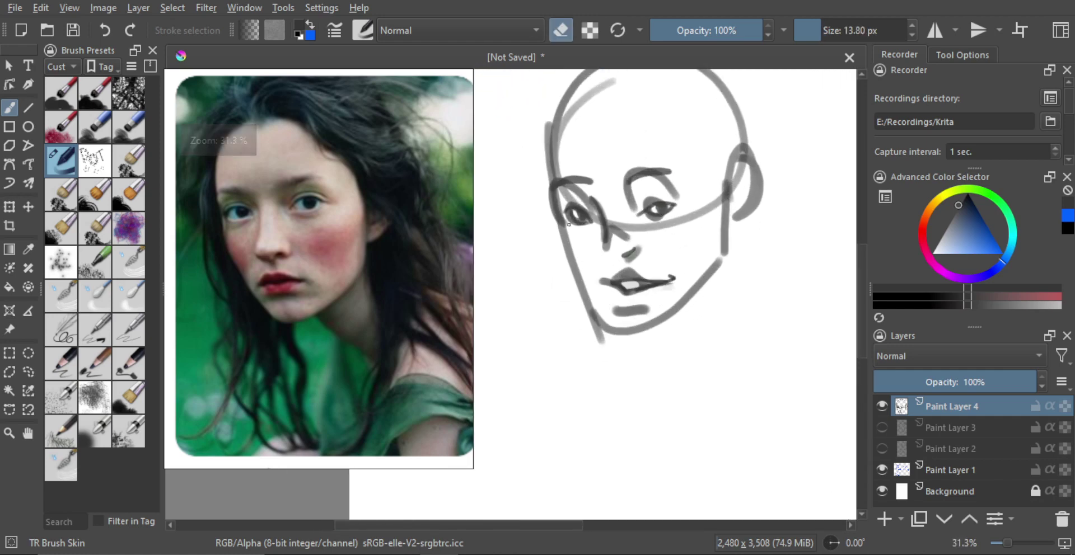
- Redraw the face contour from the far brow down the cheek and around the chin with a 13.80 px line
{"action": "left_click_drag", "start_coordinate": [554, 184], "coordinate": [590, 311]}
{"action": "key", "text": "ctrl+z"}
{"action": "key", "text": "e"}
{"action": "key", "text": "ctrl+z"}
{"action": "left_click_drag", "start_coordinate": [562, 224], "coordinate": [601, 326]}
{"action": "key", "text": "ctrl+z"}
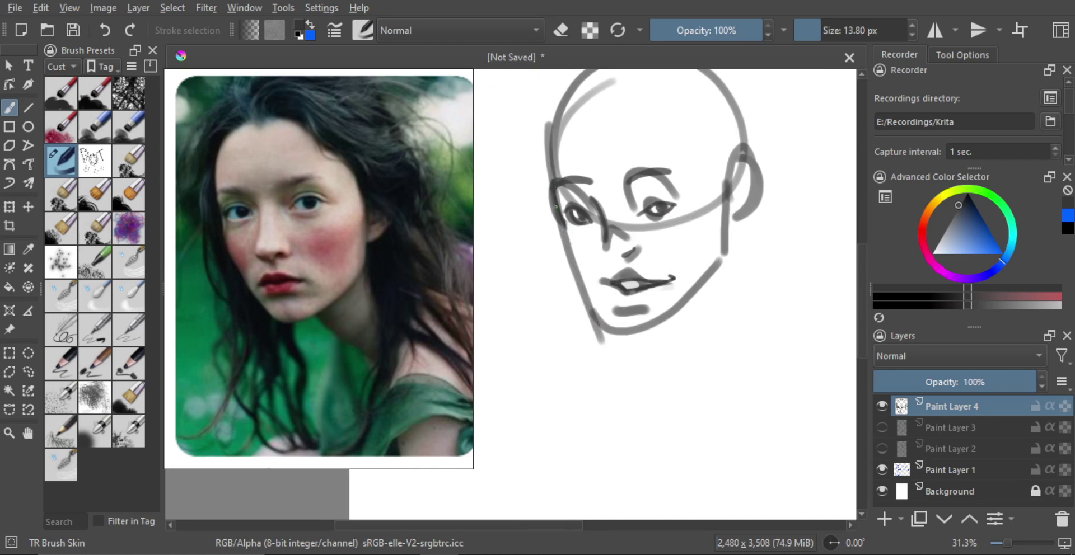
{"action": "mouse_move", "coordinate": [555, 206]}
{"action": "left_mouse_down"}
{"action": "mouse_move", "coordinate": [607, 334]}
{"action": "mouse_move", "coordinate": [631, 343]}
{"action": "mouse_move", "coordinate": [606, 330]}
{"action": "mouse_move", "coordinate": [671, 324]}
{"action": "left_mouse_up"}
{"action": "key", "text": "ctrl+z"}
{"action": "key", "text": "ctrl+z"}
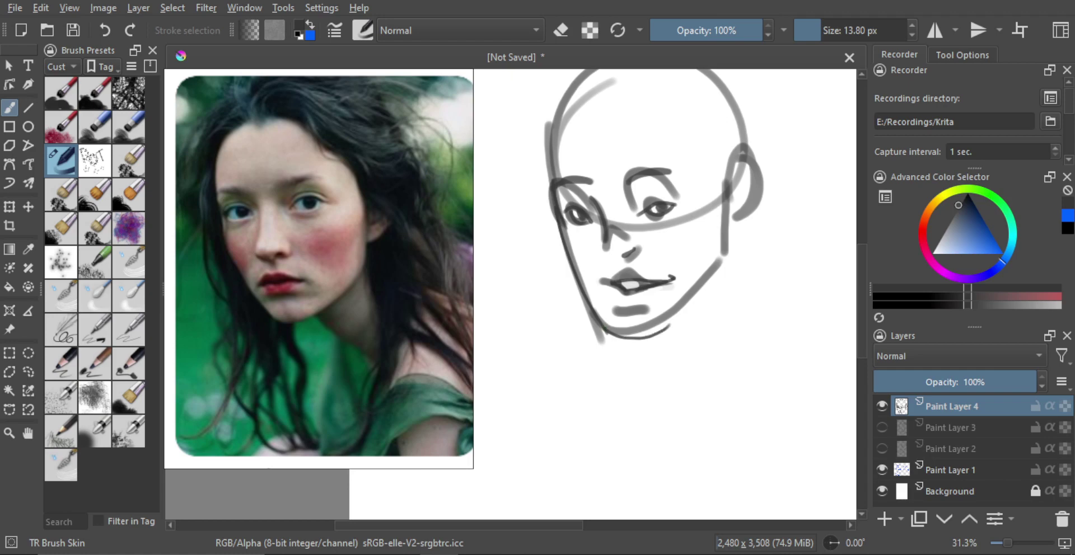
- Redraw the jawline from the chin up toward the ear, undoing the strokes that miss
{"action": "key", "text": "ctrl+z"}
{"action": "mouse_move", "coordinate": [606, 333]}
{"action": "left_mouse_down"}
{"action": "mouse_move", "coordinate": [657, 335]}
{"action": "mouse_move", "coordinate": [722, 258]}
{"action": "left_mouse_up"}
{"action": "key", "text": "ctrl+z"}
{"action": "key", "text": "ctrl+z"}
{"action": "left_click_drag", "start_coordinate": [670, 328], "coordinate": [719, 258]}
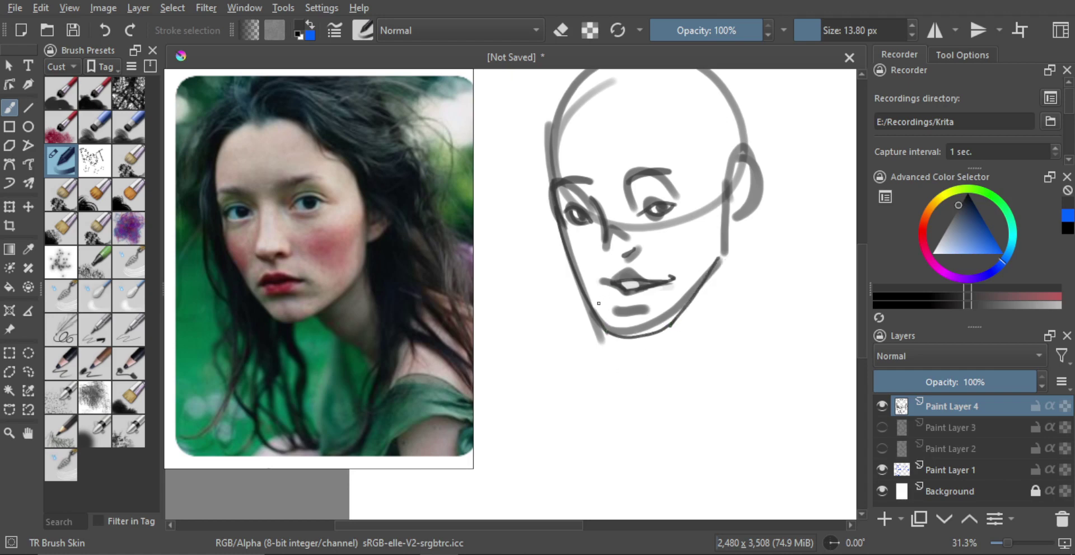
- Sketch slanting contour lines outside the far cheek running down past the chin, then switch to erasing
{"action": "left_click_drag", "start_coordinate": [580, 281], "coordinate": [622, 339]}
{"action": "key", "text": "ctrl+z"}
{"action": "left_click_drag", "start_coordinate": [580, 282], "coordinate": [616, 331]}
{"action": "left_click_drag", "start_coordinate": [567, 263], "coordinate": [622, 356]}
{"action": "key", "text": "e"}
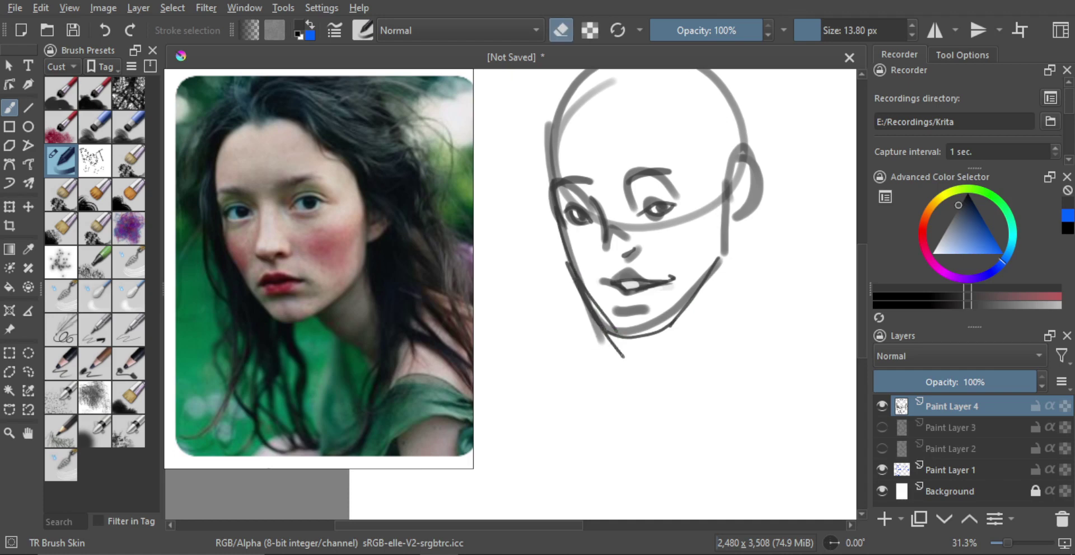
{"action": "key", "text": "ctrl+z"}
{"action": "key", "text": "e"}
{"action": "left_click_drag", "start_coordinate": [558, 253], "coordinate": [622, 358]}
{"action": "key", "text": "e"}
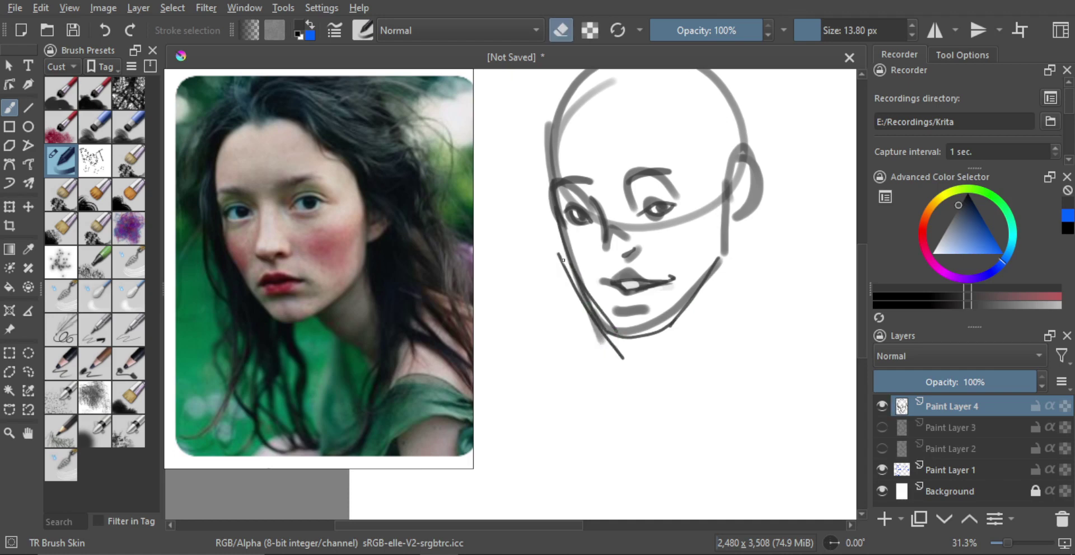
- Undo the slanting contour lines outside the far cheek along with the erasing done over them
{"action": "left_click_drag", "start_coordinate": [563, 261], "coordinate": [616, 348]}
{"action": "left_click_drag", "start_coordinate": [571, 279], "coordinate": [599, 327]}
{"action": "key", "text": "ctrl+z"}
{"action": "key", "text": "ctrl+z"}
{"action": "key", "text": "ctrl+z"}
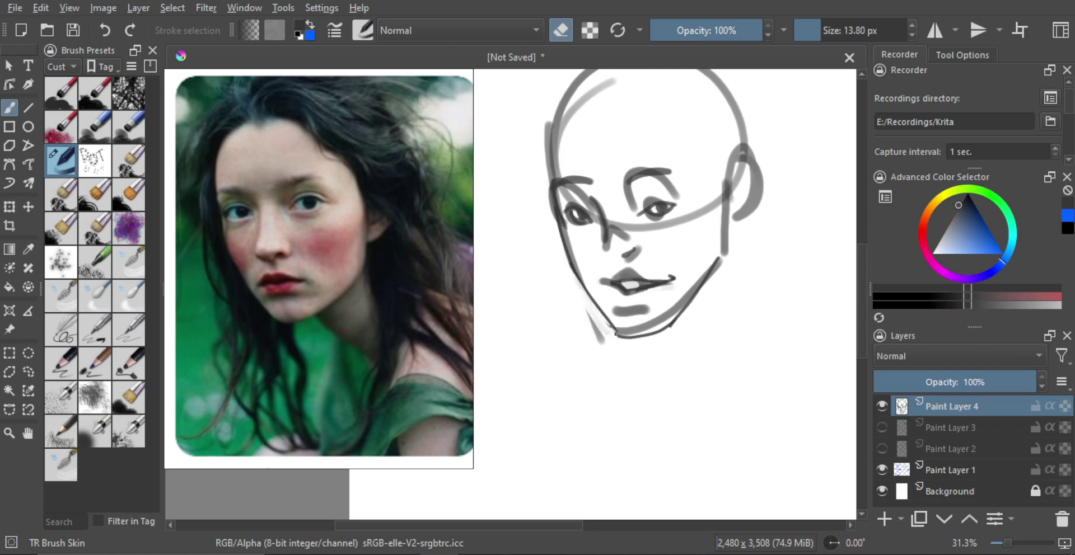
- Strengthen the jawline between the chin and the near cheek, undoing the strokes that miss
{"action": "key", "text": "e"}
{"action": "key", "text": "ctrl+z"}
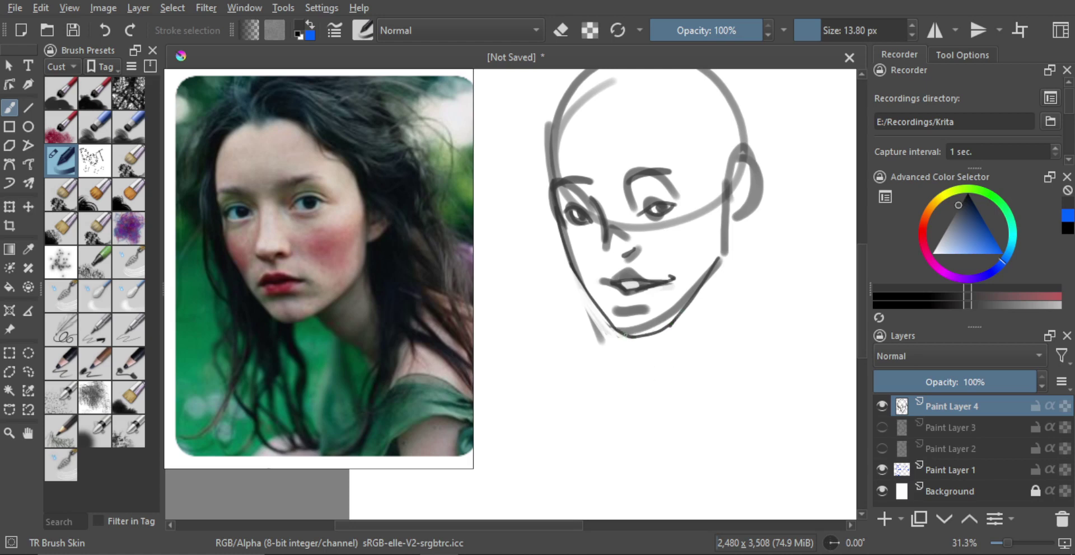
{"action": "key", "text": "ctrl+z"}
{"action": "mouse_move", "coordinate": [669, 321]}
{"action": "left_mouse_down"}
{"action": "mouse_move", "coordinate": [646, 332]}
{"action": "mouse_move", "coordinate": [705, 283]}
{"action": "left_mouse_up"}
{"action": "key", "text": "ctrl+z"}
- Erase the outer edge of the jawline from the chin up the near cheek to thin it, and return to drawing
{"action": "key", "text": "e"}
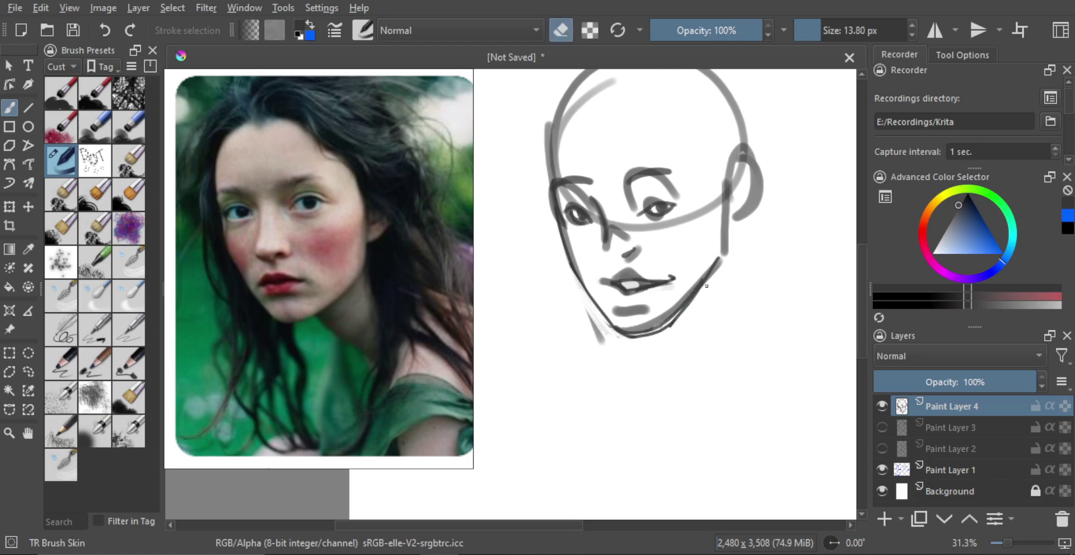
{"action": "left_click_drag", "start_coordinate": [666, 329], "coordinate": [687, 306]}
{"action": "key", "text": "ctrl+z"}
{"action": "left_click_drag", "start_coordinate": [651, 335], "coordinate": [697, 298]}
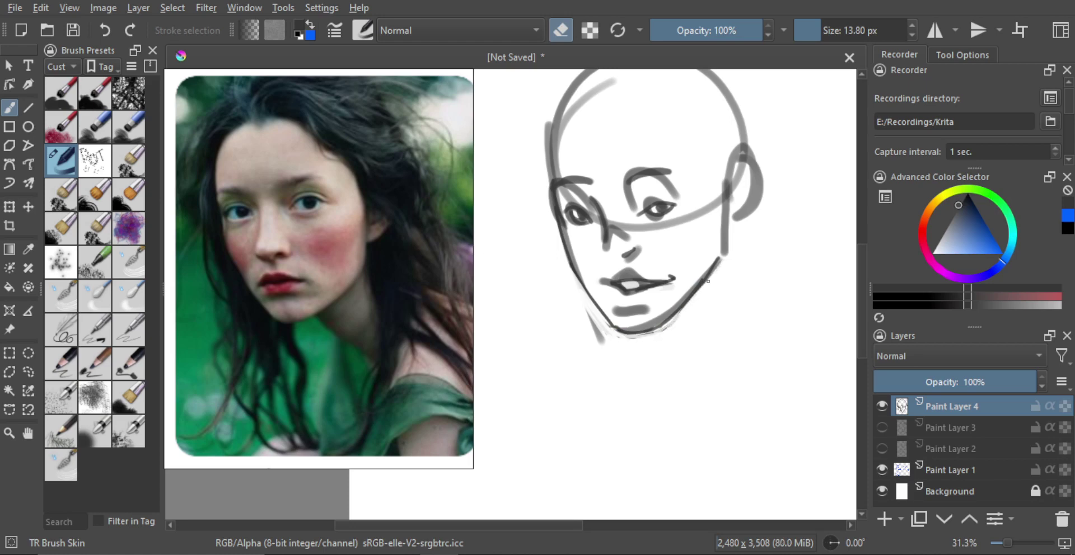
{"action": "key", "text": "e"}
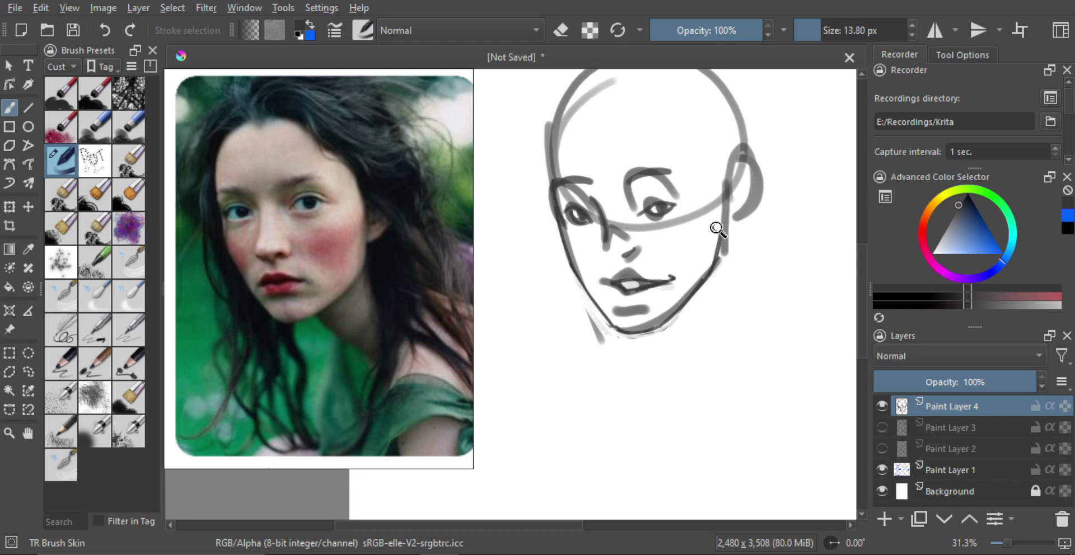
- Draw a darker contour along the far side of the skull from the forehead down to the brow
{"action": "scroll", "coordinate": [674, 226], "scroll_direction": "down", "scroll_amount": 3}
{"action": "key", "text": "e"}
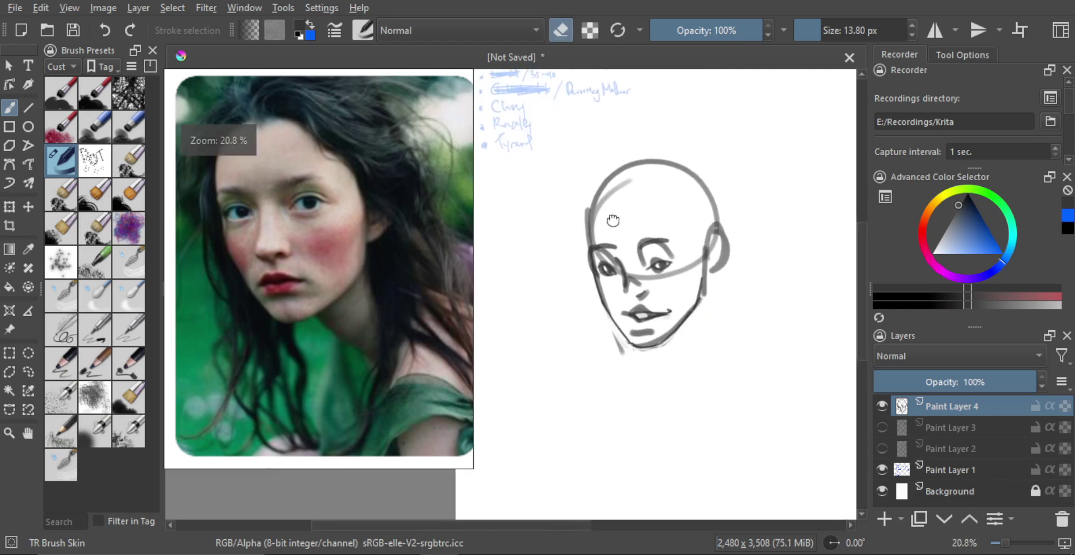
{"action": "scroll", "coordinate": [605, 221], "scroll_direction": "up", "scroll_amount": 1}
{"action": "key", "text": "e"}
{"action": "left_click_drag", "start_coordinate": [607, 189], "coordinate": [591, 245]}
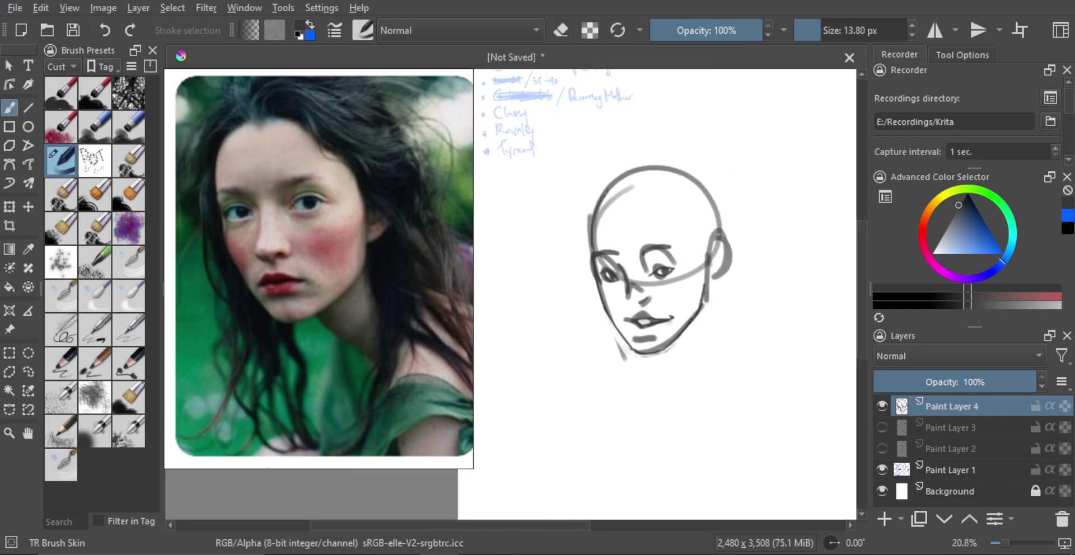
{"action": "scroll", "coordinate": [632, 221], "scroll_direction": "up", "scroll_amount": 5}
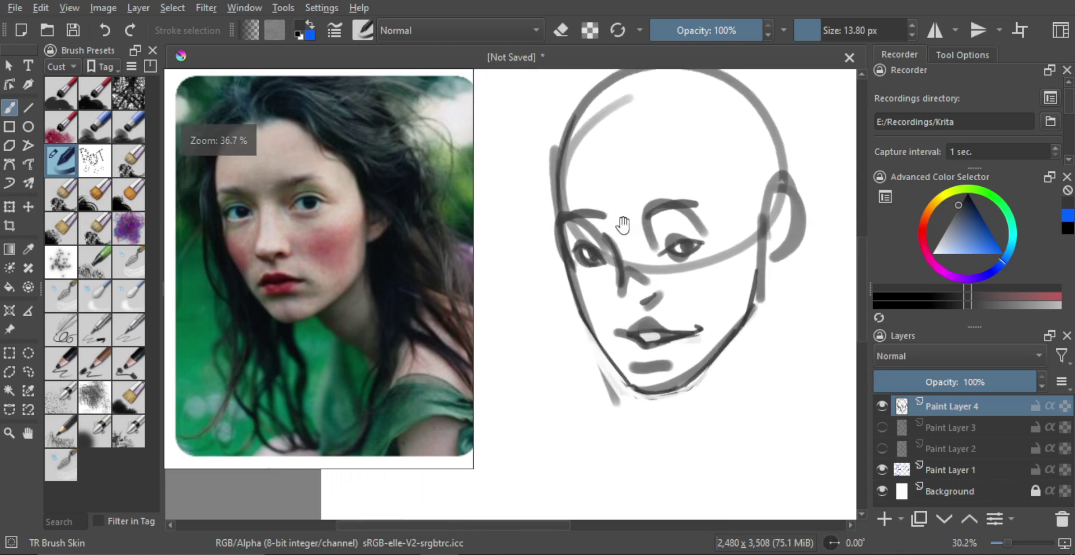
- Shade around both eyes with a 29.15 px brush and fill in the lips at 41.83 px
{"action": "left_click_drag", "start_coordinate": [629, 248], "coordinate": [640, 248]}
{"action": "mouse_move", "coordinate": [629, 227]}
{"action": "left_mouse_down"}
{"action": "mouse_move", "coordinate": [650, 230]}
{"action": "mouse_move", "coordinate": [655, 219]}
{"action": "left_mouse_up"}
{"action": "left_click_drag", "start_coordinate": [570, 244], "coordinate": [536, 232]}
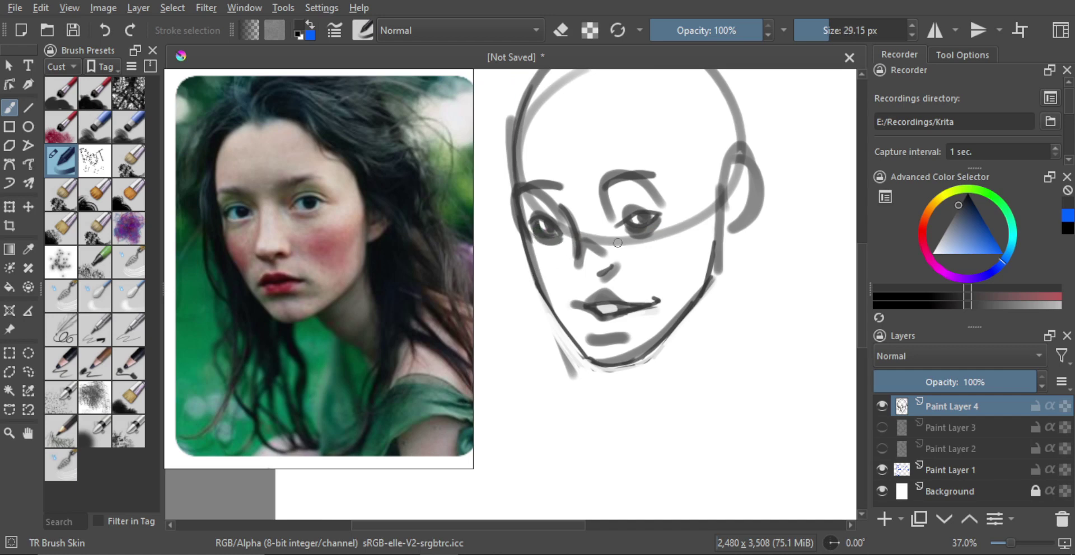
{"action": "mouse_move", "coordinate": [615, 257]}
{"action": "left_mouse_down"}
{"action": "mouse_move", "coordinate": [618, 234]}
{"action": "mouse_move", "coordinate": [594, 275]}
{"action": "mouse_move", "coordinate": [615, 296]}
{"action": "mouse_move", "coordinate": [596, 298]}
{"action": "mouse_move", "coordinate": [635, 294]}
{"action": "mouse_move", "coordinate": [608, 307]}
{"action": "mouse_move", "coordinate": [633, 338]}
{"action": "left_mouse_up"}
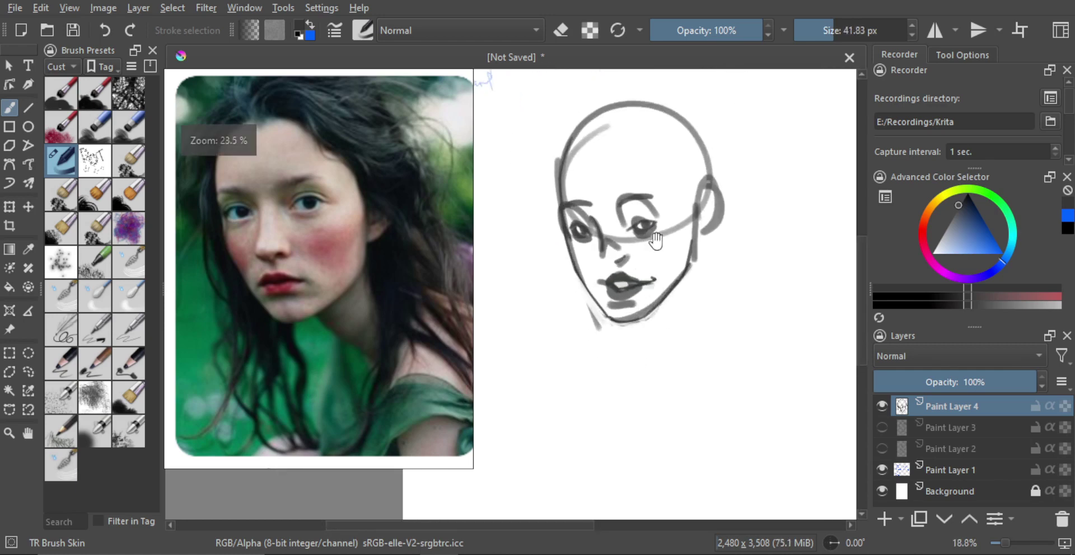
{"action": "left_click_drag", "start_coordinate": [655, 242], "coordinate": [658, 274]}
{"action": "left_click_drag", "start_coordinate": [624, 220], "coordinate": [631, 236]}
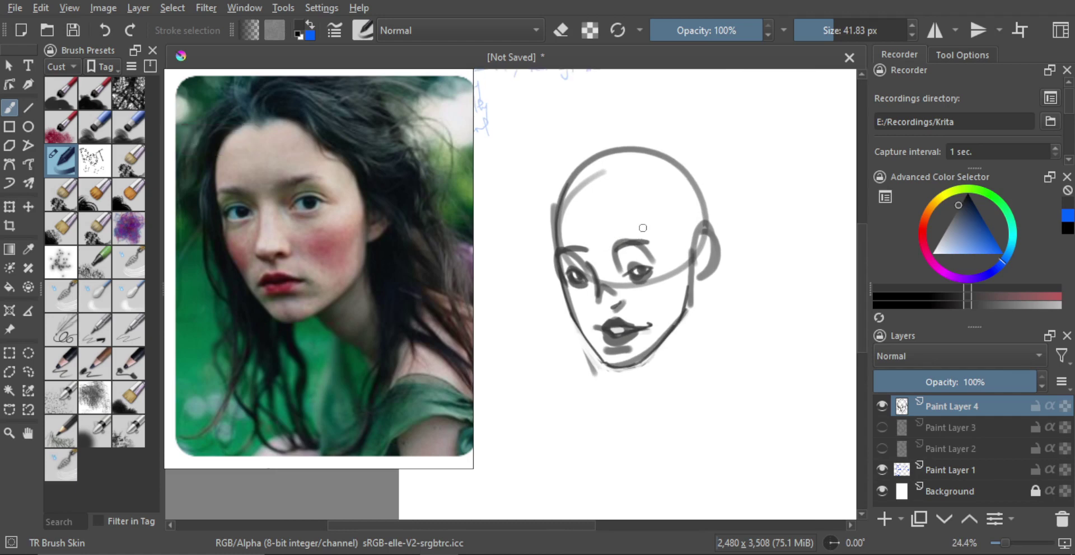
- Erase stray sketch marks above and beside both eyes with a 28.30 px eraser
{"action": "mouse_move", "coordinate": [612, 202]}
{"action": "left_mouse_down", "text": "ctrl"}
{"action": "mouse_move", "coordinate": [625, 216]}
{"action": "mouse_move", "coordinate": [621, 203]}
{"action": "mouse_move", "coordinate": [610, 213]}
{"action": "left_mouse_up", "text": "ctrl"}
{"action": "left_click_drag", "start_coordinate": [607, 228], "coordinate": [628, 180], "text": "ctrl"}
{"action": "left_click_drag", "start_coordinate": [604, 247], "coordinate": [647, 197], "text": "ctrl"}
{"action": "key", "text": "e"}
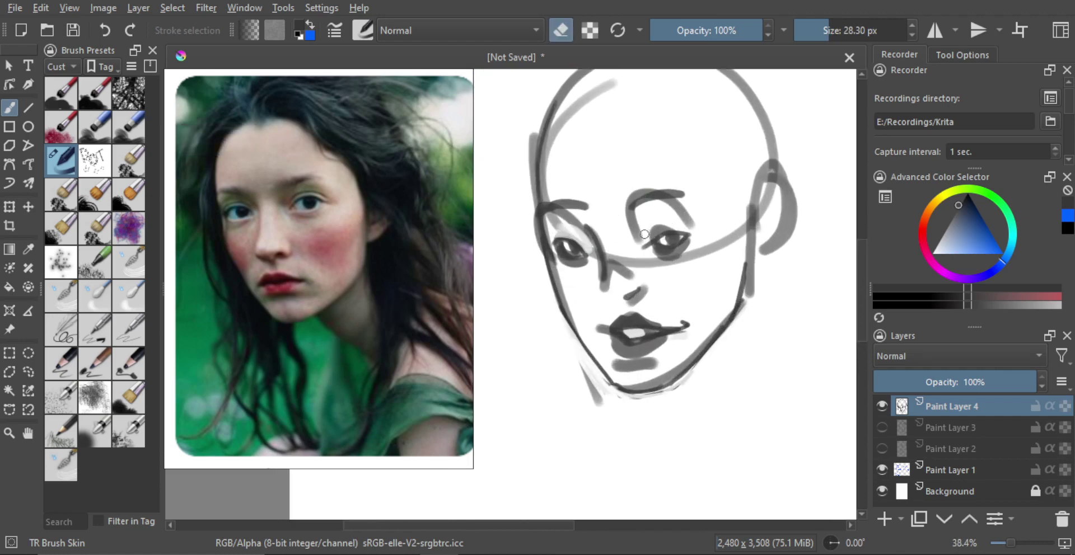
{"action": "left_click_drag", "start_coordinate": [644, 234], "coordinate": [653, 233]}
{"action": "key", "text": "e"}
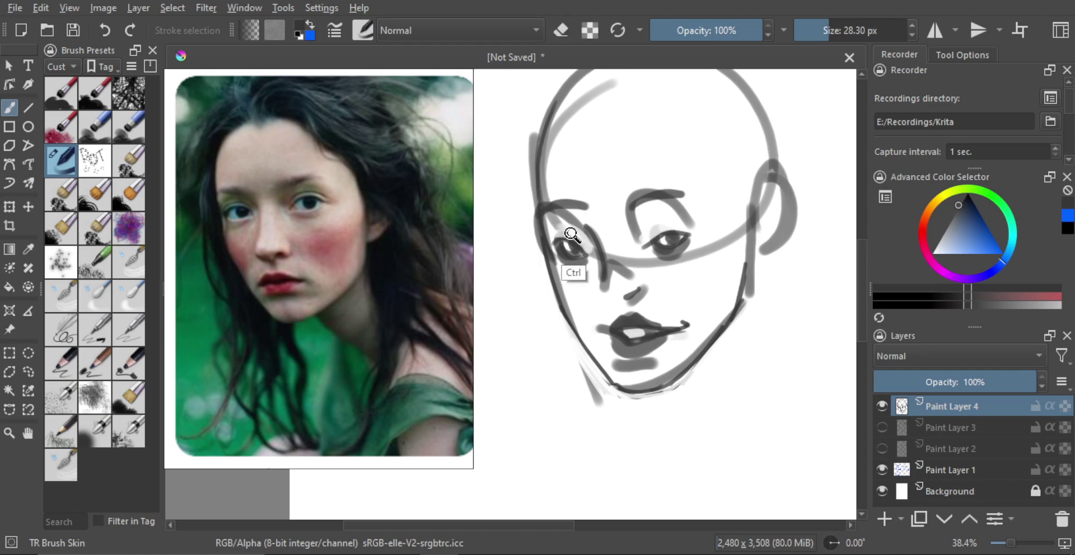
- Shade the upper eyelids of both eyes with a 20.94 px brush, extending the near eye's outer corner
{"action": "mouse_move", "coordinate": [576, 276]}
{"action": "left_mouse_down"}
{"action": "mouse_move", "coordinate": [571, 235]}
{"action": "mouse_move", "coordinate": [554, 237]}
{"action": "mouse_move", "coordinate": [585, 246]}
{"action": "mouse_move", "coordinate": [555, 235]}
{"action": "left_mouse_up"}
{"action": "key", "text": "ctrl+z"}
{"action": "mouse_move", "coordinate": [666, 227]}
{"action": "left_mouse_down"}
{"action": "mouse_move", "coordinate": [654, 237]}
{"action": "mouse_move", "coordinate": [694, 229]}
{"action": "mouse_move", "coordinate": [661, 244]}
{"action": "left_mouse_up"}
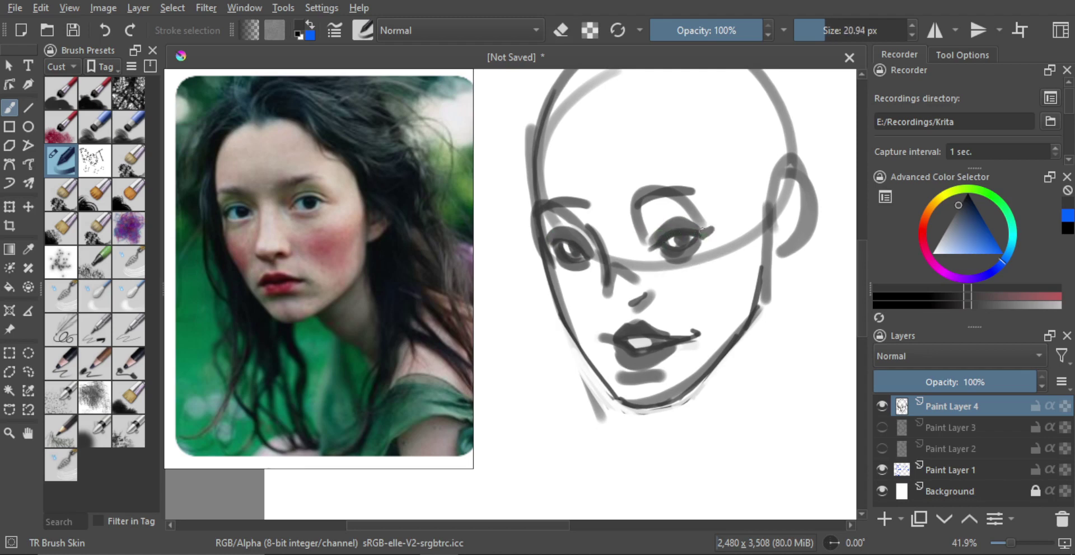
- Define the upper lid creases with a 12.28 px brush and thicken both eyebrows at 16.30 px
{"action": "left_click_drag", "start_coordinate": [559, 242], "coordinate": [551, 243], "text": "shift"}
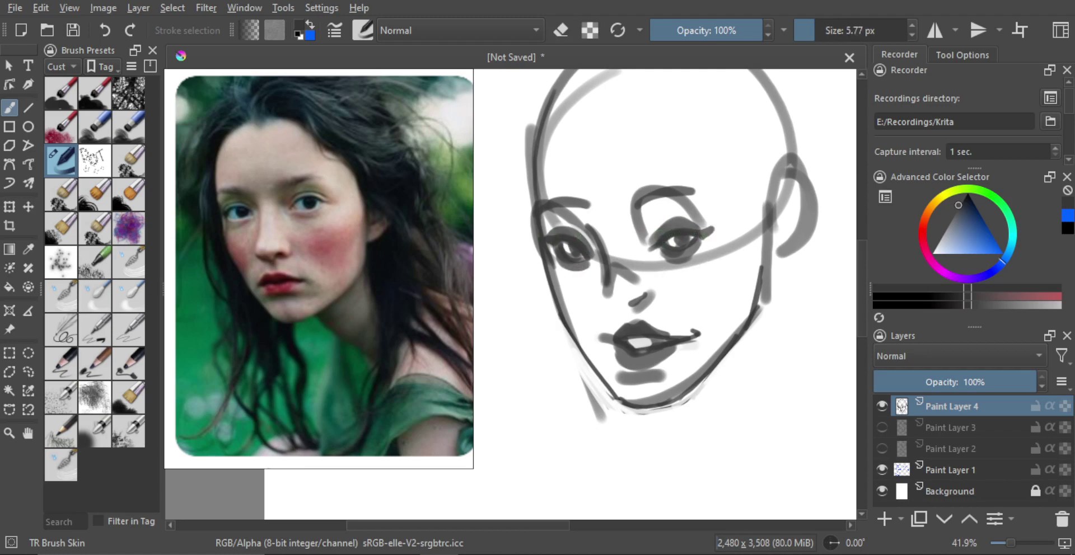
{"action": "key", "text": "bracketright"}
{"action": "key", "text": "bracketright"}
{"action": "key", "text": "bracketright"}
{"action": "left_click_drag", "start_coordinate": [548, 234], "coordinate": [583, 231]}
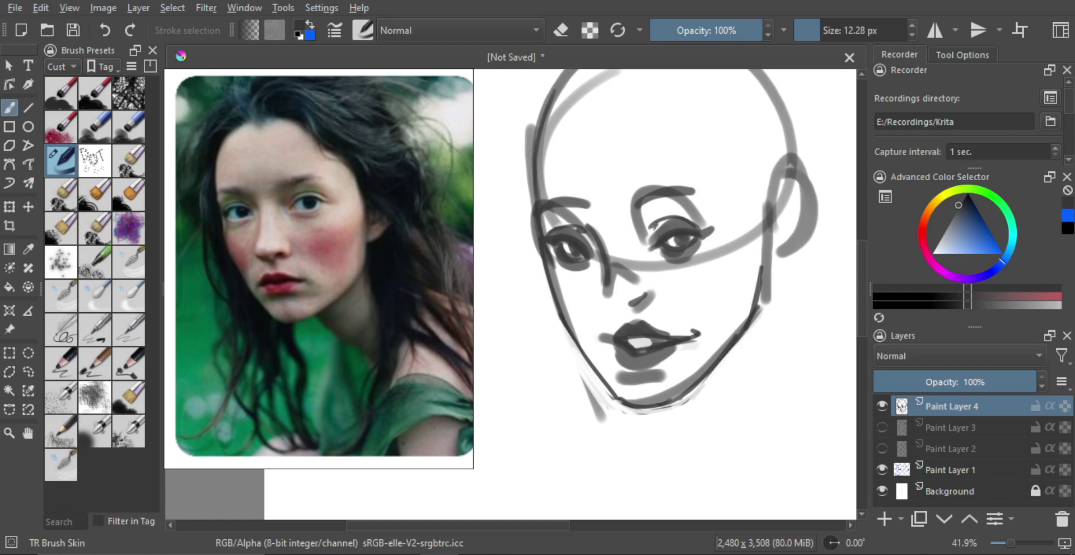
{"action": "mouse_move", "coordinate": [650, 231]}
{"action": "left_mouse_down"}
{"action": "mouse_move", "coordinate": [678, 233]}
{"action": "mouse_move", "coordinate": [635, 198]}
{"action": "left_mouse_up"}
{"action": "mouse_move", "coordinate": [542, 214]}
{"action": "left_mouse_down"}
{"action": "mouse_move", "coordinate": [669, 193]}
{"action": "mouse_move", "coordinate": [660, 244]}
{"action": "mouse_move", "coordinate": [630, 251]}
{"action": "mouse_move", "coordinate": [636, 244]}
{"action": "left_mouse_up"}
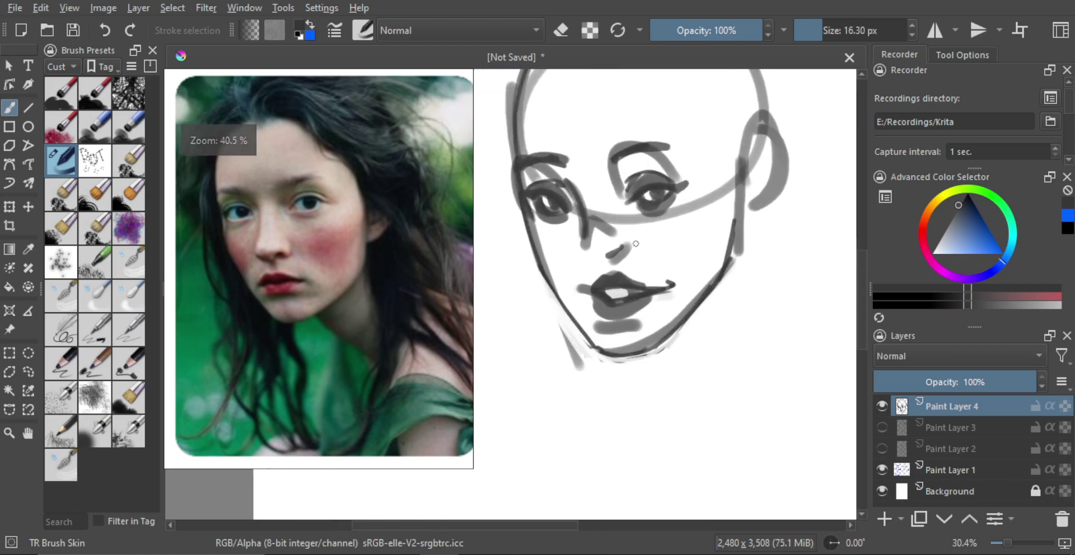
- Clean up the nostril with an 11.61 px eraser and sketch the nose base with fine lines
{"action": "key", "text": "e"}
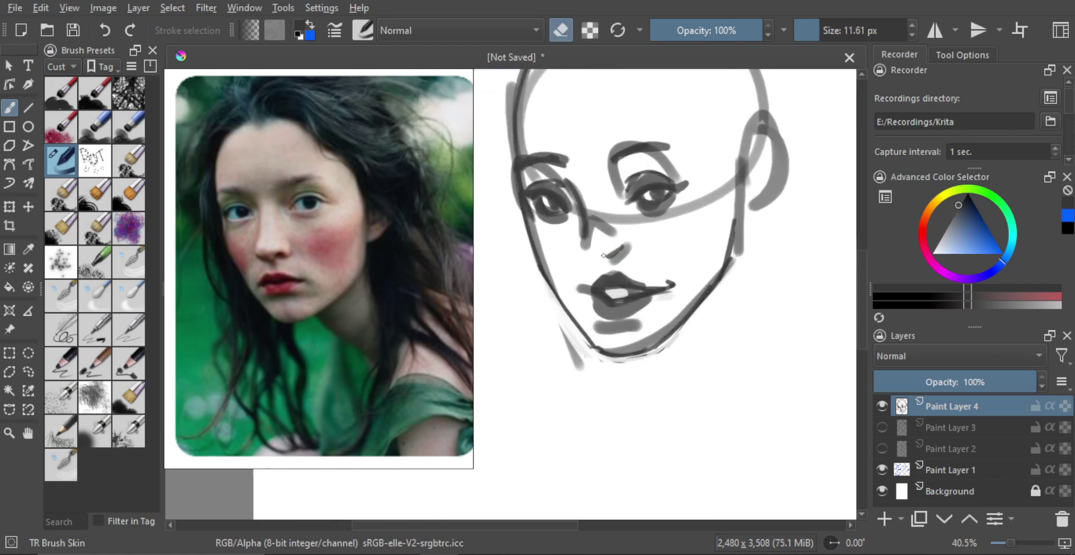
{"action": "key", "text": "e"}
{"action": "key", "text": "bracketleft"}
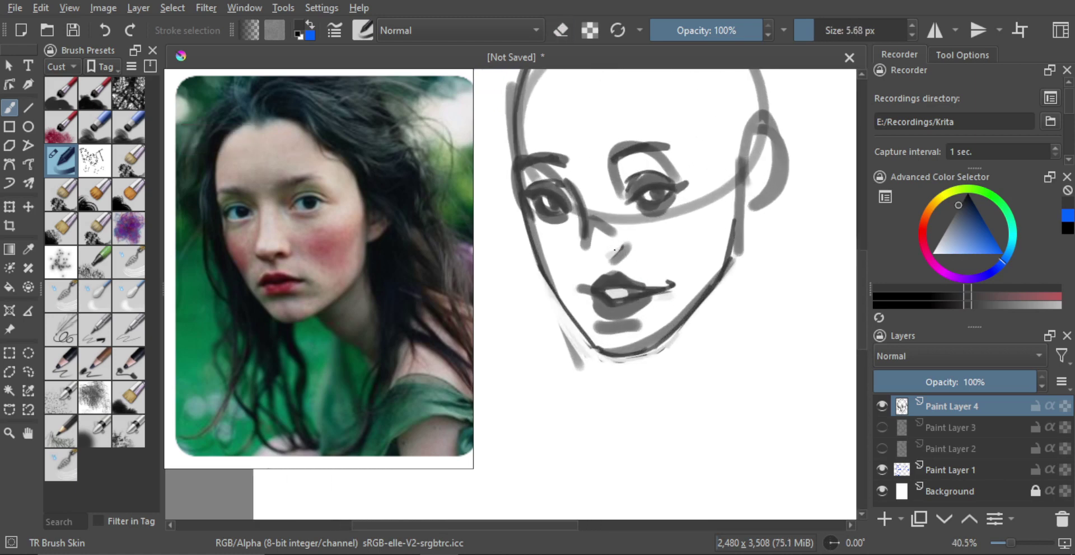
{"action": "mouse_move", "coordinate": [603, 254]}
{"action": "left_mouse_down"}
{"action": "mouse_move", "coordinate": [615, 253]}
{"action": "mouse_move", "coordinate": [595, 258]}
{"action": "left_mouse_up"}
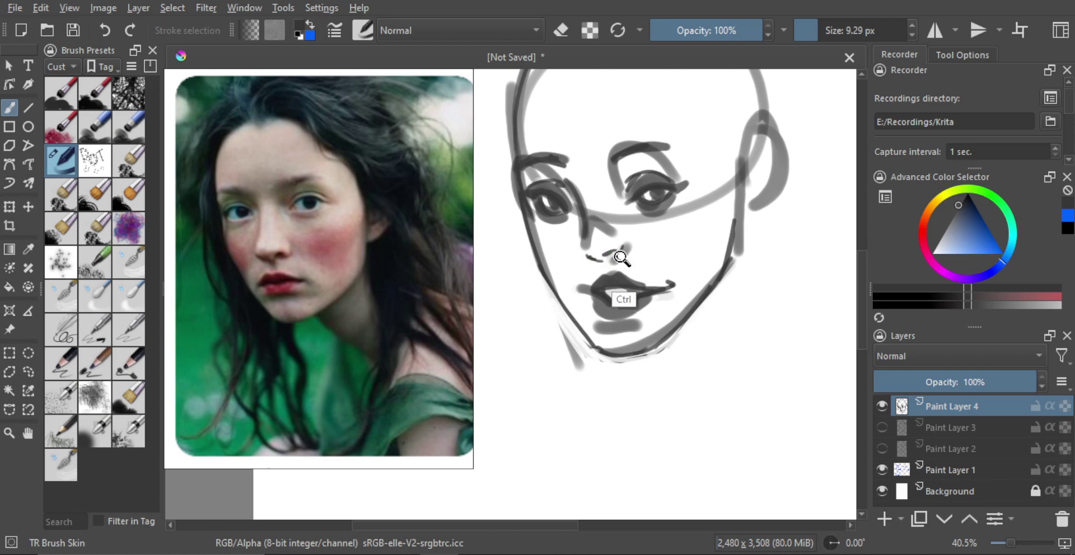
- Sketch the front neck line from under the chin to the collarbone with a 17.55 px brush, adding a short collarbone stroke
{"action": "scroll", "coordinate": [606, 261], "scroll_direction": "down", "scroll_amount": 4}
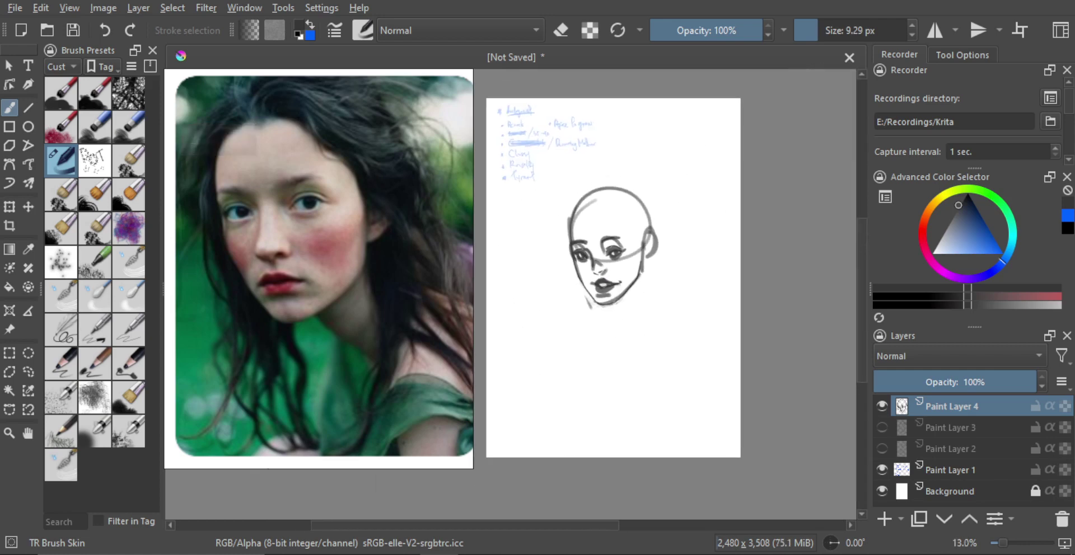
{"action": "key", "text": "e"}
{"action": "key", "text": "e"}
{"action": "scroll", "coordinate": [616, 283], "scroll_direction": "up", "scroll_amount": 1}
{"action": "mouse_move", "coordinate": [616, 283]}
{"action": "left_mouse_down"}
{"action": "mouse_move", "coordinate": [580, 279]}
{"action": "mouse_move", "coordinate": [610, 291]}
{"action": "left_mouse_up"}
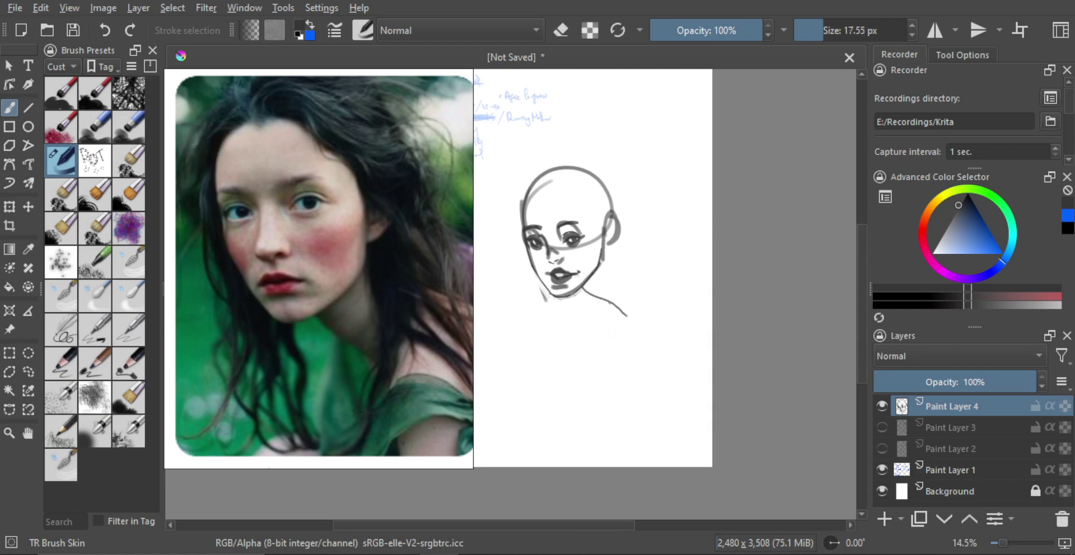
{"action": "key", "text": "ctrl+z"}
{"action": "left_click_drag", "start_coordinate": [605, 299], "coordinate": [611, 316]}
{"action": "mouse_move", "coordinate": [618, 255]}
{"action": "left_mouse_down"}
{"action": "mouse_move", "coordinate": [627, 312]}
{"action": "mouse_move", "coordinate": [623, 262]}
{"action": "mouse_move", "coordinate": [674, 295]}
{"action": "left_mouse_up"}
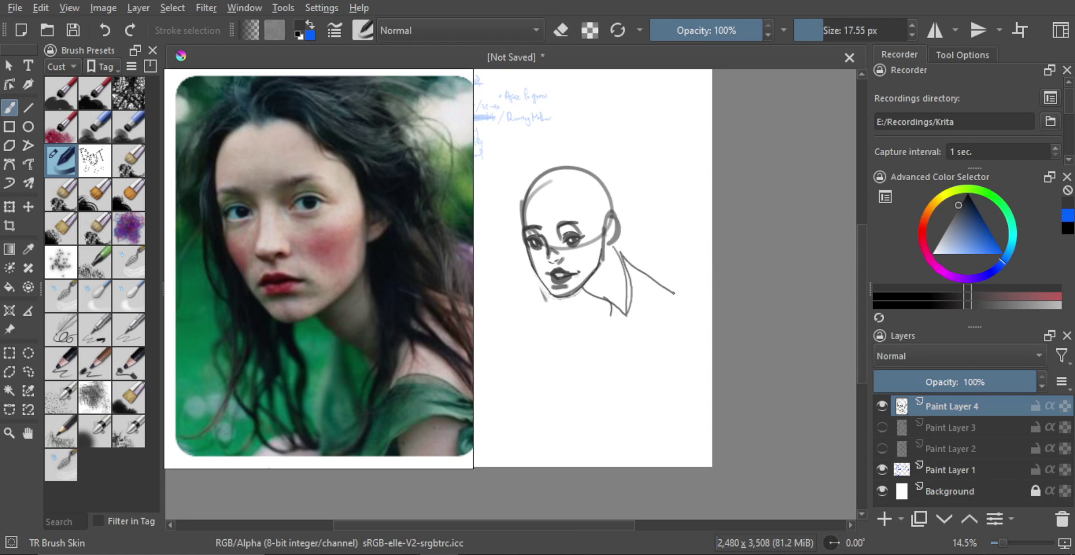
{"action": "key", "text": "ctrl+z"}
{"action": "mouse_move", "coordinate": [614, 262]}
{"action": "left_mouse_down"}
{"action": "mouse_move", "coordinate": [623, 298]}
{"action": "mouse_move", "coordinate": [606, 346]}
{"action": "left_mouse_up"}
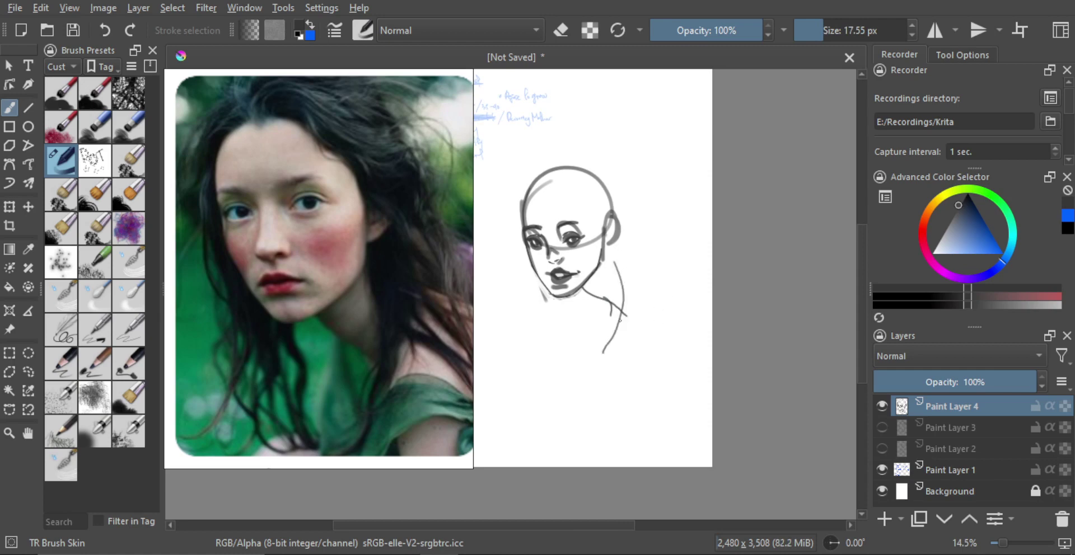
{"action": "key", "text": "ctrl+z"}
{"action": "left_click_drag", "start_coordinate": [613, 259], "coordinate": [615, 365]}
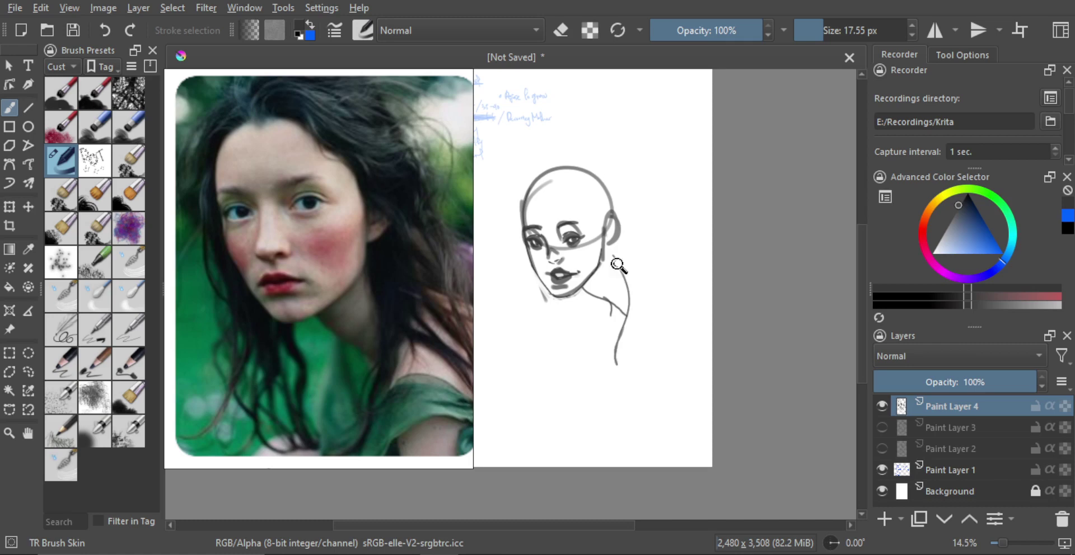
{"action": "key", "text": "ctrl+z"}
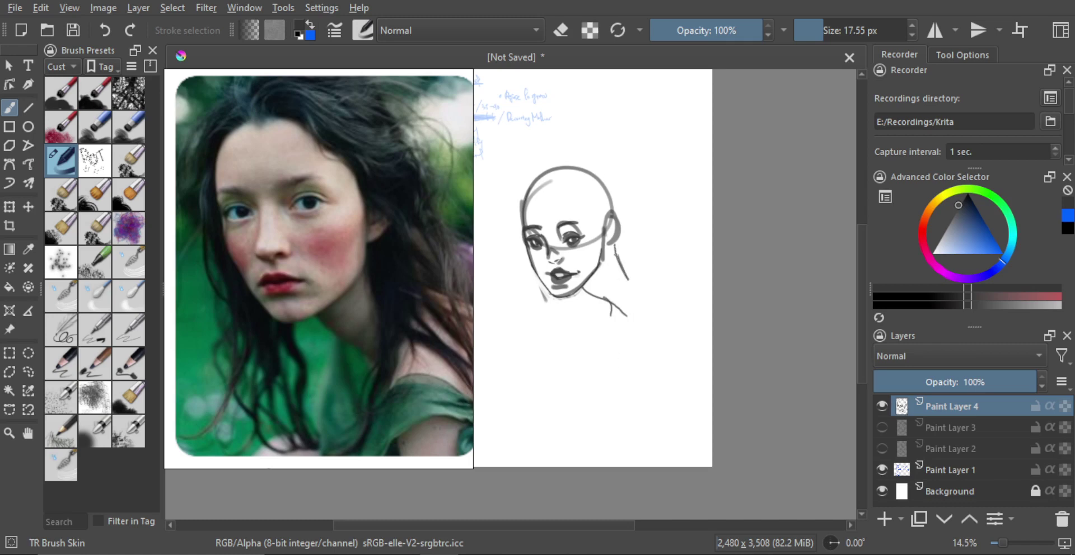
- Sketch the back of the neck from below the ear and along the sloping far shoulder, undoing the strokes that miss
{"action": "key", "text": "ctrl+z"}
{"action": "left_click_drag", "start_coordinate": [618, 238], "coordinate": [632, 276]}
{"action": "key", "text": "ctrl+z"}
{"action": "key", "text": "ctrl+z"}
{"action": "mouse_move", "coordinate": [620, 263]}
{"action": "left_mouse_down"}
{"action": "mouse_move", "coordinate": [613, 248]}
{"action": "mouse_move", "coordinate": [632, 266]}
{"action": "left_mouse_up"}
{"action": "key", "text": "ctrl+z"}
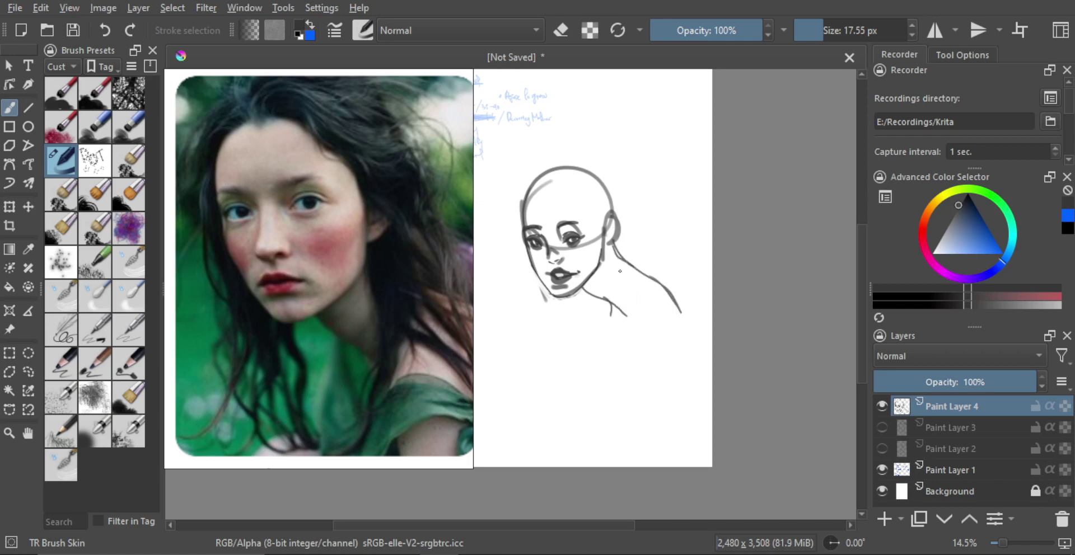
- Sketch the neck muscle line, an oval for the near shoulder and two long contours for the upper arm
{"action": "left_click_drag", "start_coordinate": [623, 269], "coordinate": [620, 375]}
{"action": "mouse_move", "coordinate": [626, 313]}
{"action": "left_mouse_down"}
{"action": "mouse_move", "coordinate": [651, 332]}
{"action": "mouse_move", "coordinate": [628, 369]}
{"action": "mouse_move", "coordinate": [633, 432]}
{"action": "mouse_move", "coordinate": [622, 373]}
{"action": "mouse_move", "coordinate": [650, 340]}
{"action": "mouse_move", "coordinate": [653, 419]}
{"action": "left_mouse_up"}
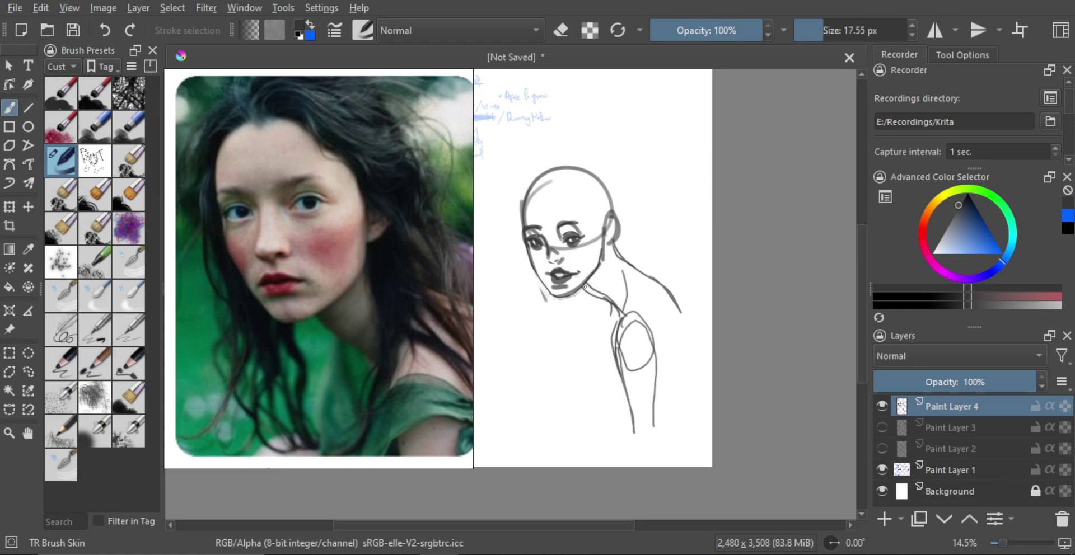
{"action": "key", "text": "ctrl+z"}
- Select the neck, shoulder and arm lines freehand, shift them slightly down and toward the face, and deselect
{"action": "key", "text": "l"}
{"action": "mouse_move", "coordinate": [608, 246]}
{"action": "left_mouse_down"}
{"action": "mouse_move", "coordinate": [709, 308]}
{"action": "mouse_move", "coordinate": [661, 467]}
{"action": "mouse_move", "coordinate": [569, 379]}
{"action": "mouse_move", "coordinate": [583, 292]}
{"action": "left_mouse_up"}
{"action": "key", "text": "t"}
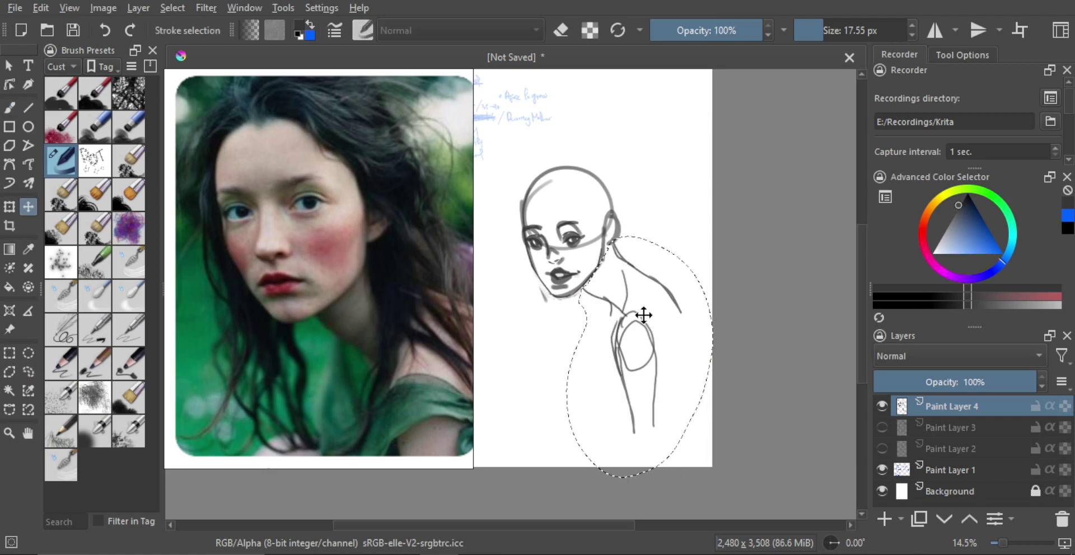
{"action": "left_click_drag", "start_coordinate": [644, 315], "coordinate": [642, 317]}
{"action": "key", "text": "ctrl+l"}
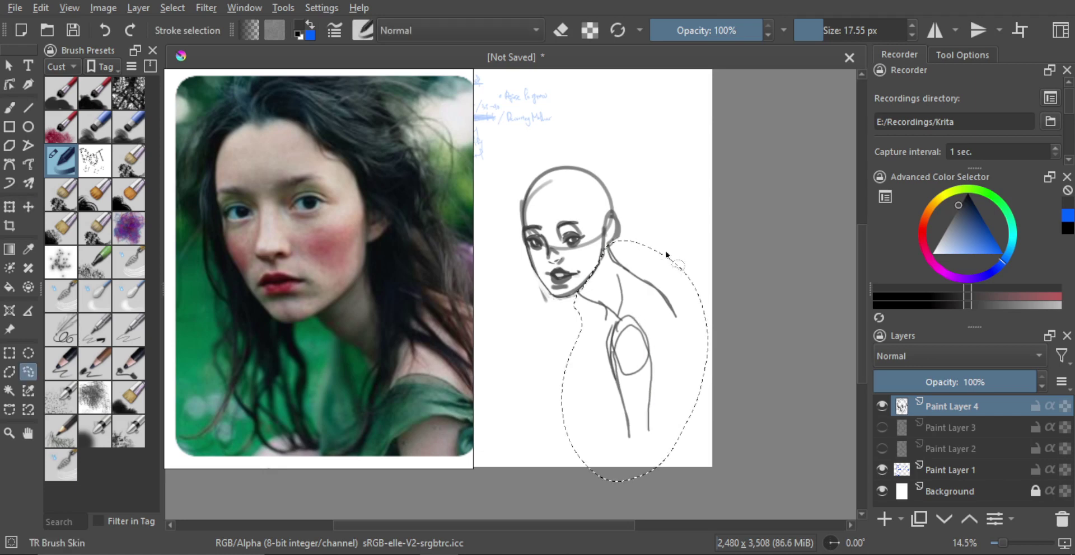
{"action": "key", "text": "ctrl+shift+a"}
- Reinforce the neck muscle line and its junction with the collarbone using the 17.55 px brush
{"action": "key", "text": "b"}
{"action": "left_click_drag", "start_coordinate": [628, 285], "coordinate": [628, 280]}
{"action": "left_click_drag", "start_coordinate": [628, 279], "coordinate": [654, 262]}
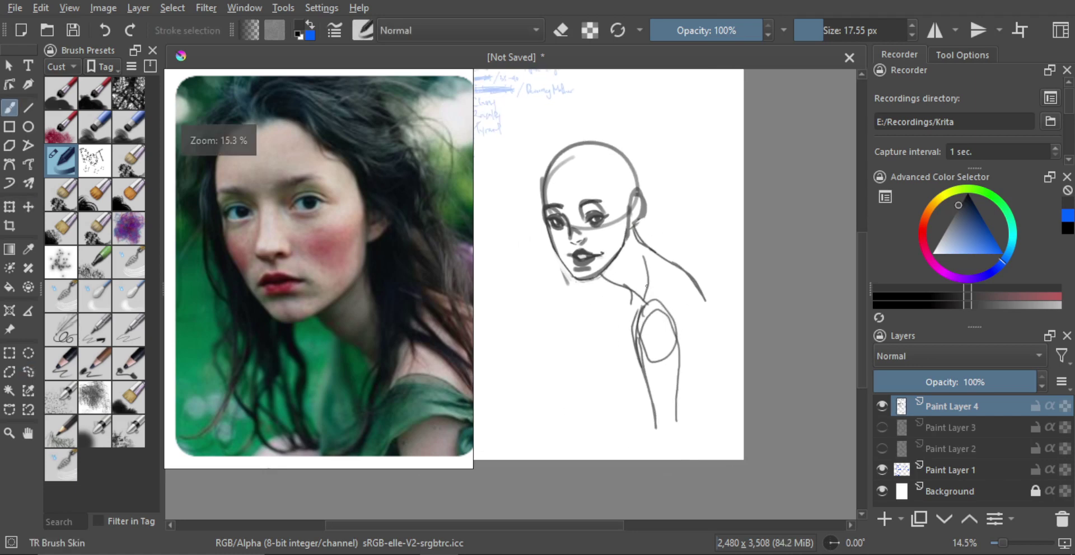
{"action": "left_click_drag", "start_coordinate": [639, 328], "coordinate": [643, 265]}
{"action": "key", "text": "ctrl+z"}
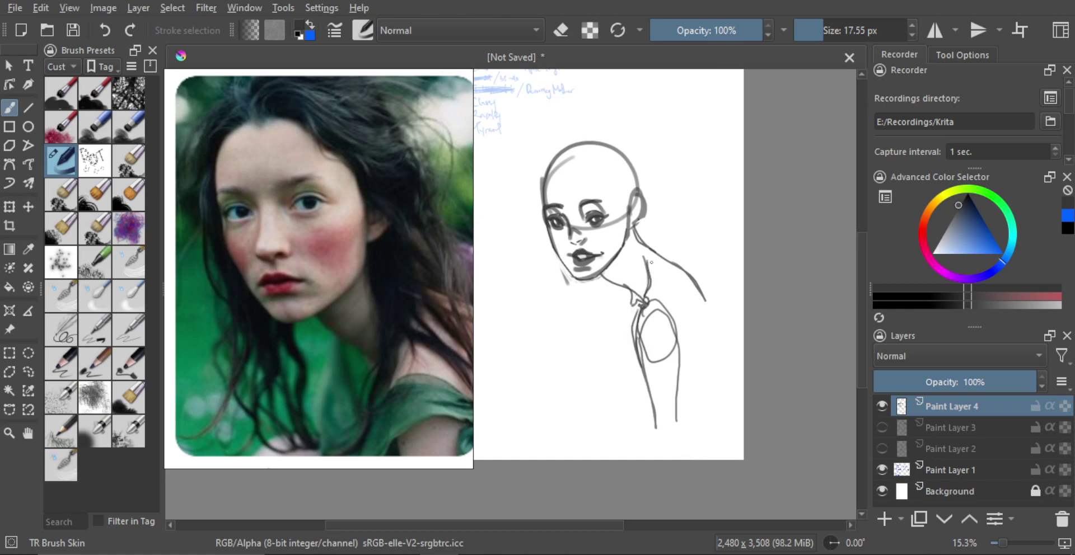
- Redraw the front contour of the near shoulder and upper arm, undoing the stroke that misses
{"action": "mouse_move", "coordinate": [636, 336]}
{"action": "left_mouse_down"}
{"action": "mouse_move", "coordinate": [675, 320]}
{"action": "mouse_move", "coordinate": [641, 300]}
{"action": "mouse_move", "coordinate": [657, 304]}
{"action": "mouse_move", "coordinate": [658, 380]}
{"action": "mouse_move", "coordinate": [635, 331]}
{"action": "left_mouse_up"}
{"action": "key", "text": "ctrl+z"}
{"action": "left_click_drag", "start_coordinate": [642, 384], "coordinate": [652, 425]}
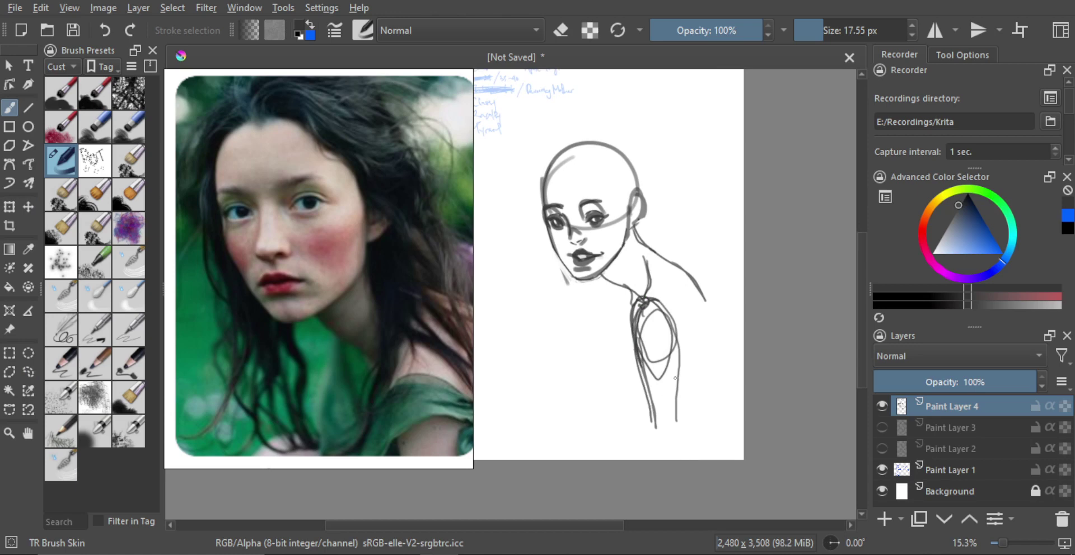
- Rework the upper arm's rear contour and sketch the back line from the shoulder down behind the arm, then switch to erasing
{"action": "key", "text": "e"}
{"action": "key", "text": "e"}
{"action": "mouse_move", "coordinate": [674, 344]}
{"action": "left_mouse_down"}
{"action": "mouse_move", "coordinate": [679, 386]}
{"action": "mouse_move", "coordinate": [678, 338]}
{"action": "left_mouse_up"}
{"action": "key", "text": "ctrl+z"}
{"action": "mouse_move", "coordinate": [702, 378]}
{"action": "left_mouse_down"}
{"action": "mouse_move", "coordinate": [684, 284]}
{"action": "mouse_move", "coordinate": [659, 264]}
{"action": "left_mouse_up"}
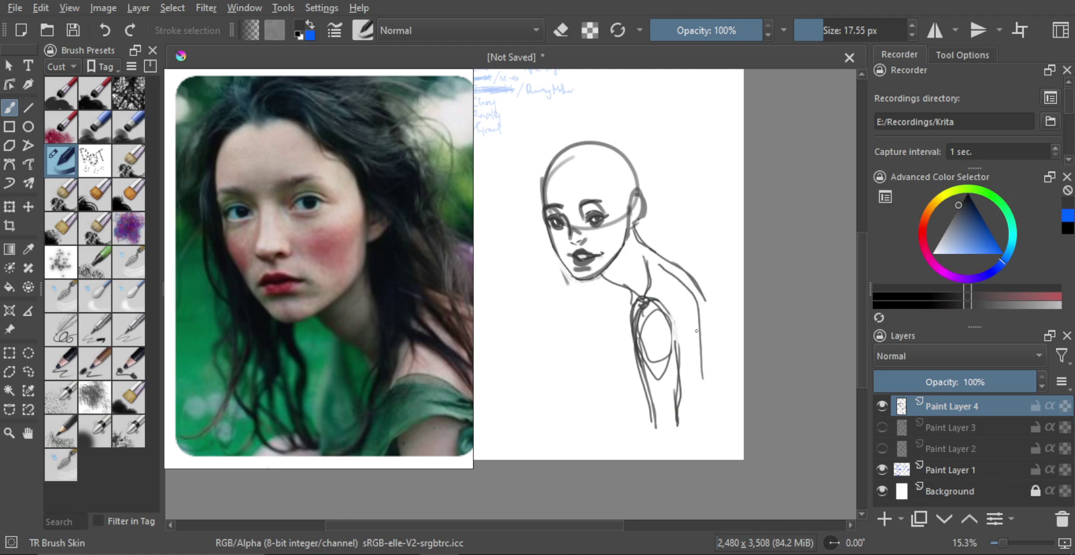
{"action": "key", "text": "e"}
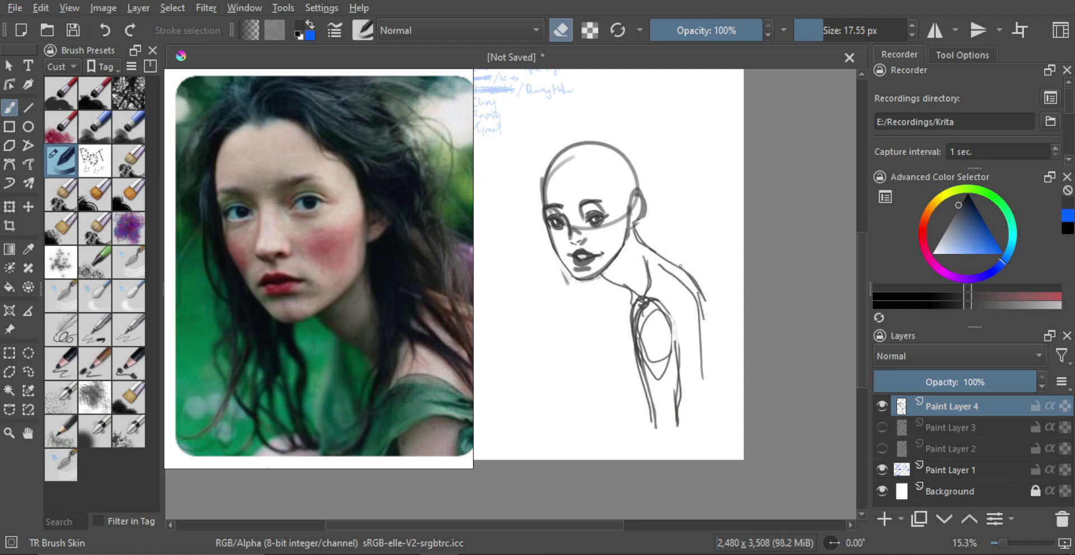
- Undo the last back strokes, redraw the outer back contour, and partly erase the overlapping lines inside the near shoulder
{"action": "key", "text": "ctrl+z"}
{"action": "key", "text": "ctrl+z"}
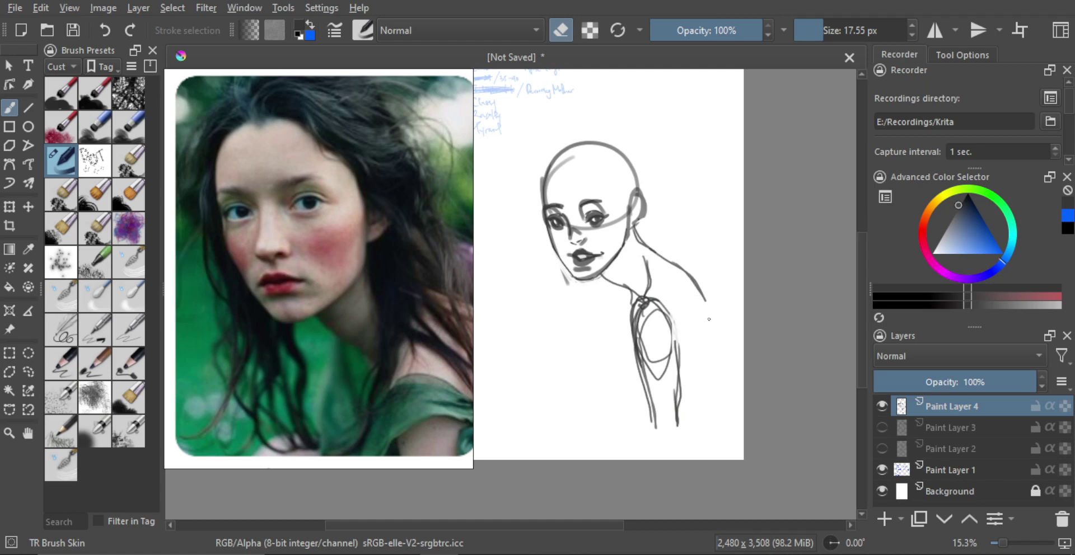
{"action": "key", "text": "e"}
{"action": "left_click_drag", "start_coordinate": [707, 330], "coordinate": [649, 251]}
{"action": "mouse_move", "coordinate": [637, 298]}
{"action": "left_mouse_down"}
{"action": "mouse_move", "coordinate": [673, 295]}
{"action": "mouse_move", "coordinate": [652, 378]}
{"action": "left_mouse_up"}
{"action": "key", "text": "e"}
{"action": "left_click_drag", "start_coordinate": [658, 318], "coordinate": [645, 275]}
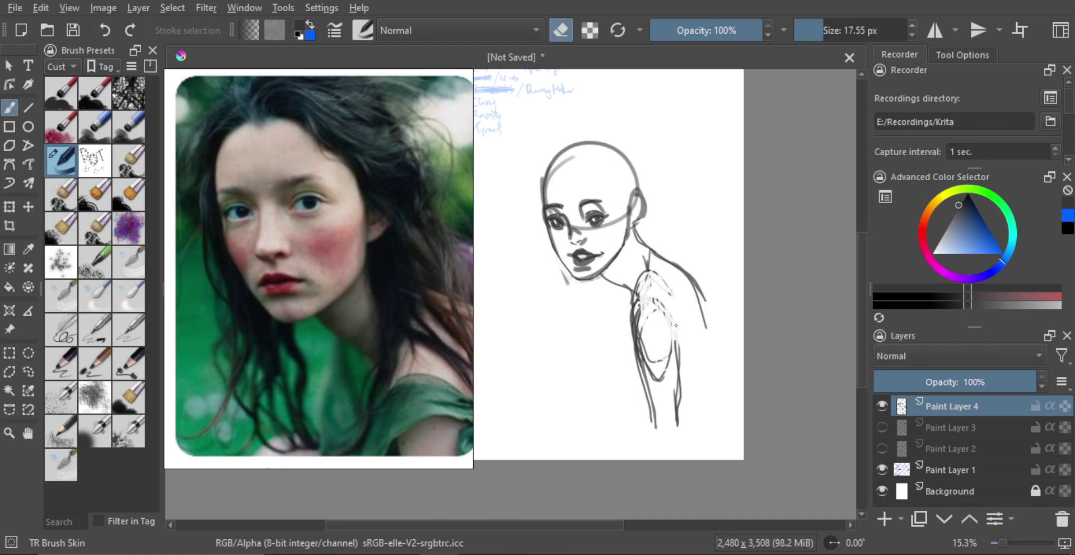
- Block in the dark off-shoulder sleeve across the upper arm with the brush enlarged to 50.93 px
{"action": "key", "text": "e"}
{"action": "left_click_drag", "start_coordinate": [627, 300], "coordinate": [628, 371]}
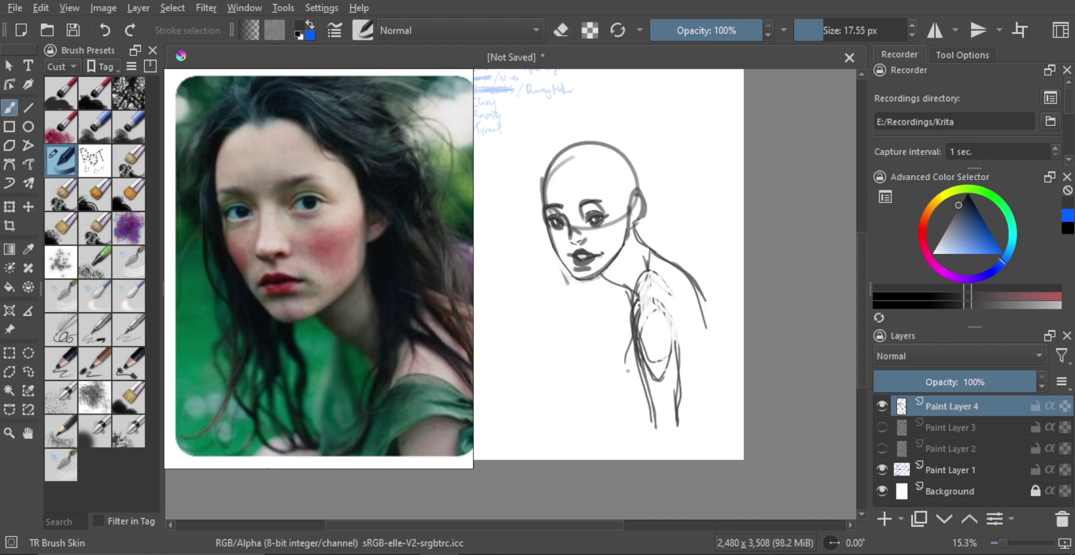
{"action": "key", "text": "ctrl+z"}
{"action": "mouse_move", "coordinate": [628, 298]}
{"action": "left_mouse_down"}
{"action": "mouse_move", "coordinate": [627, 391]}
{"action": "mouse_move", "coordinate": [643, 264]}
{"action": "left_mouse_up"}
{"action": "left_click_drag", "start_coordinate": [628, 304], "coordinate": [653, 356], "text": "shift"}
{"action": "mouse_move", "coordinate": [634, 325]}
{"action": "left_mouse_down", "text": "shift"}
{"action": "mouse_move", "coordinate": [622, 344]}
{"action": "mouse_move", "coordinate": [678, 292]}
{"action": "mouse_move", "coordinate": [625, 327]}
{"action": "mouse_move", "coordinate": [662, 307]}
{"action": "mouse_move", "coordinate": [685, 317]}
{"action": "left_mouse_up", "text": "shift"}
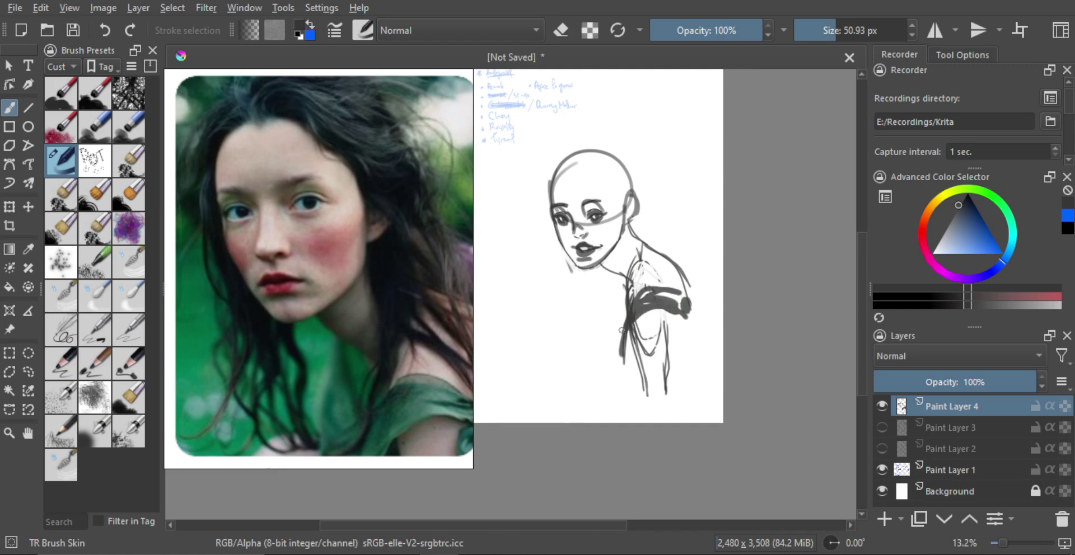
{"action": "left_click_drag", "start_coordinate": [606, 293], "coordinate": [609, 271], "text": "ctrl"}
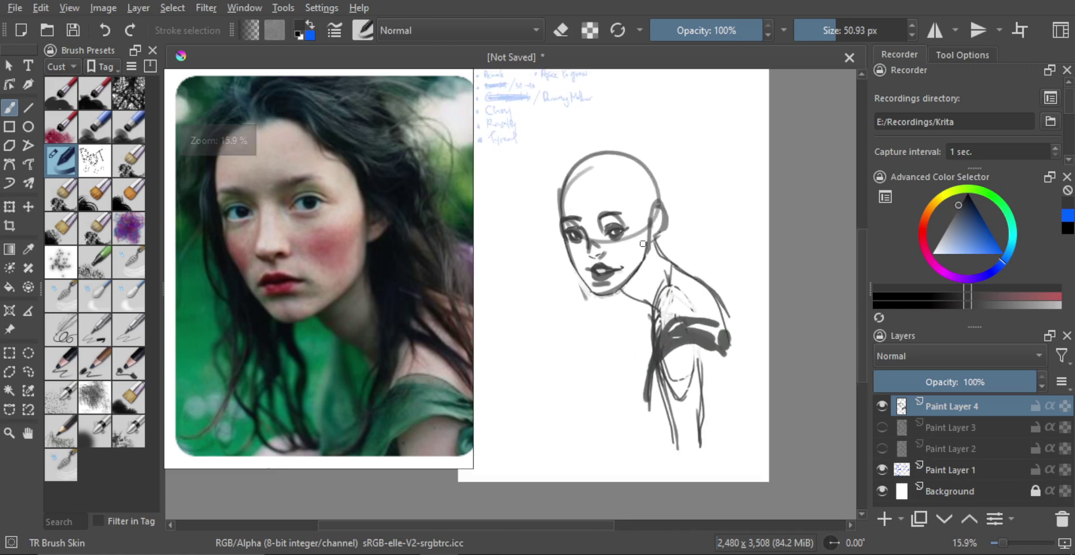
- Paint hair strands falling from behind the ear over the neck and back with a 50.35 px brush
{"action": "key", "text": "bracketleft"}
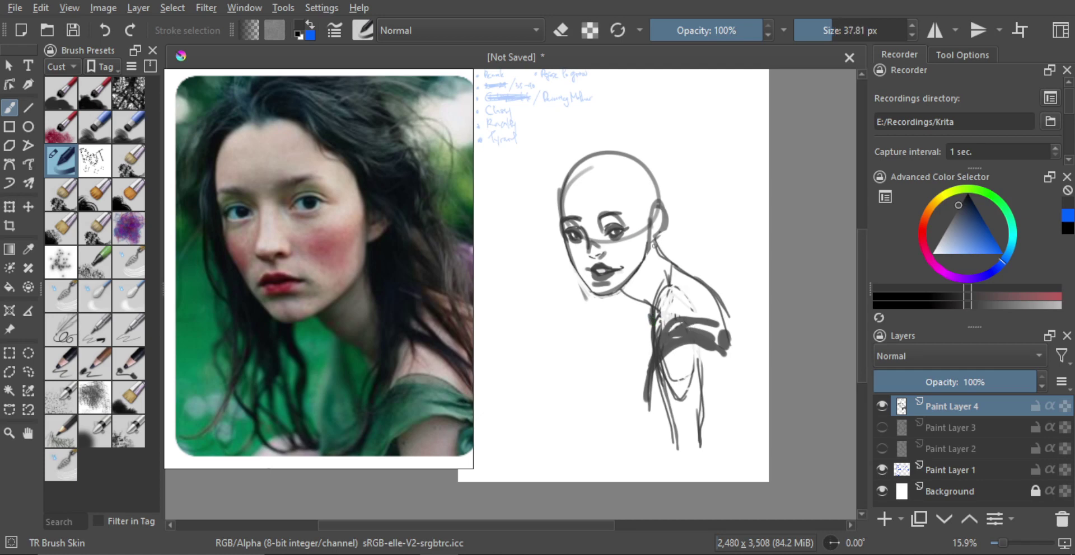
{"action": "scroll", "coordinate": [654, 245], "scroll_direction": "down", "scroll_amount": 1}
{"action": "key", "text": "bracketright"}
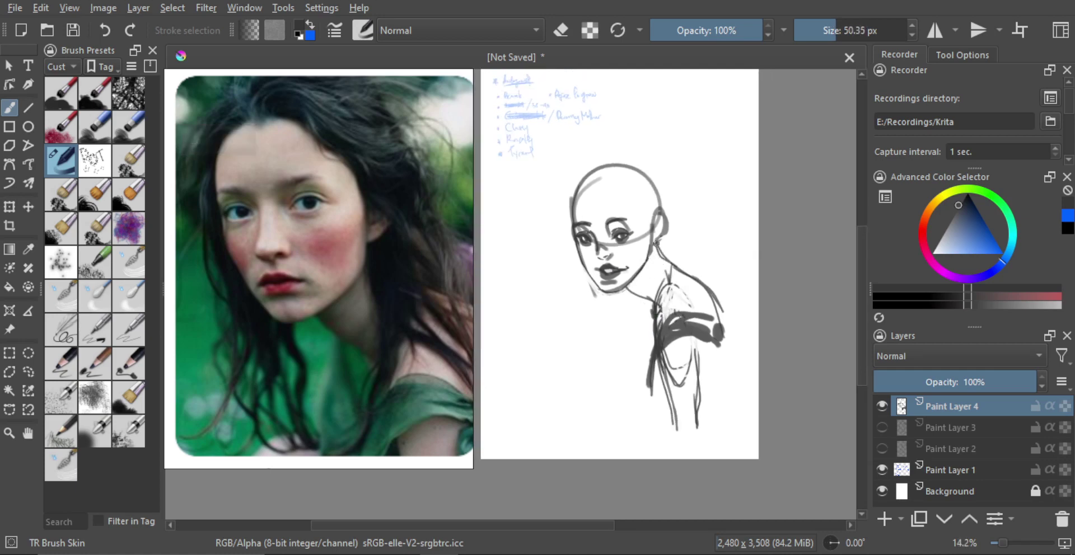
{"action": "left_click_drag", "start_coordinate": [657, 244], "coordinate": [648, 339]}
{"action": "mouse_move", "coordinate": [660, 242]}
{"action": "left_mouse_down"}
{"action": "mouse_move", "coordinate": [640, 364]}
{"action": "mouse_move", "coordinate": [673, 266]}
{"action": "mouse_move", "coordinate": [709, 319]}
{"action": "mouse_move", "coordinate": [662, 240]}
{"action": "mouse_move", "coordinate": [707, 319]}
{"action": "left_mouse_up"}
- Paint long hair locks along the far side of the face, extending them below the chin
{"action": "mouse_move", "coordinate": [579, 186]}
{"action": "left_mouse_down"}
{"action": "mouse_move", "coordinate": [561, 225]}
{"action": "mouse_move", "coordinate": [563, 285]}
{"action": "mouse_move", "coordinate": [565, 257]}
{"action": "left_mouse_up"}
{"action": "mouse_move", "coordinate": [570, 206]}
{"action": "left_mouse_down"}
{"action": "mouse_move", "coordinate": [576, 292]}
{"action": "mouse_move", "coordinate": [605, 338]}
{"action": "left_mouse_up"}
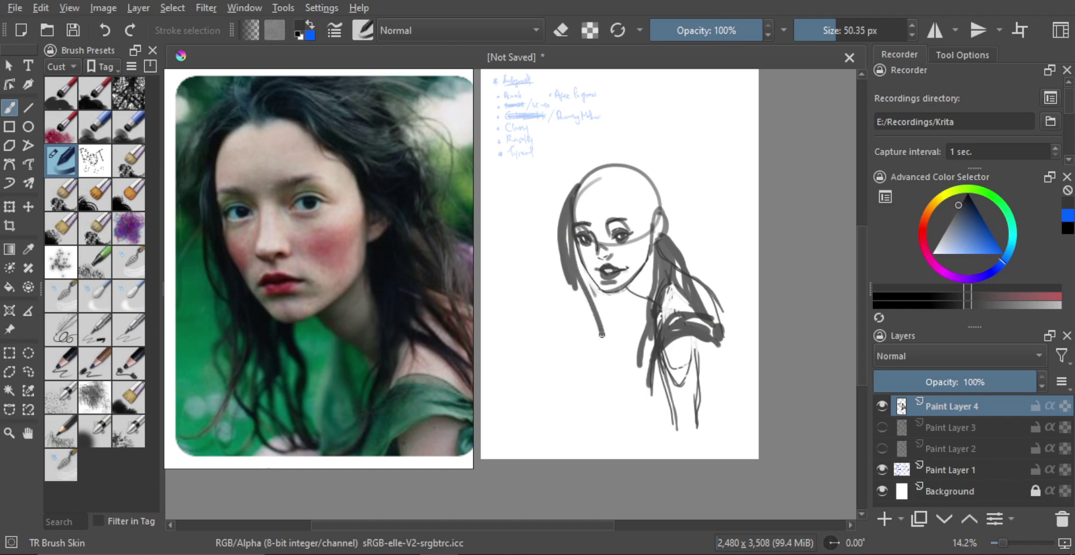
{"action": "left_click_drag", "start_coordinate": [591, 294], "coordinate": [608, 364]}
{"action": "mouse_move", "coordinate": [572, 243]}
{"action": "left_mouse_down"}
{"action": "mouse_move", "coordinate": [612, 343]}
{"action": "mouse_move", "coordinate": [608, 364]}
{"action": "left_mouse_up"}
{"action": "left_click_drag", "start_coordinate": [607, 319], "coordinate": [622, 386]}
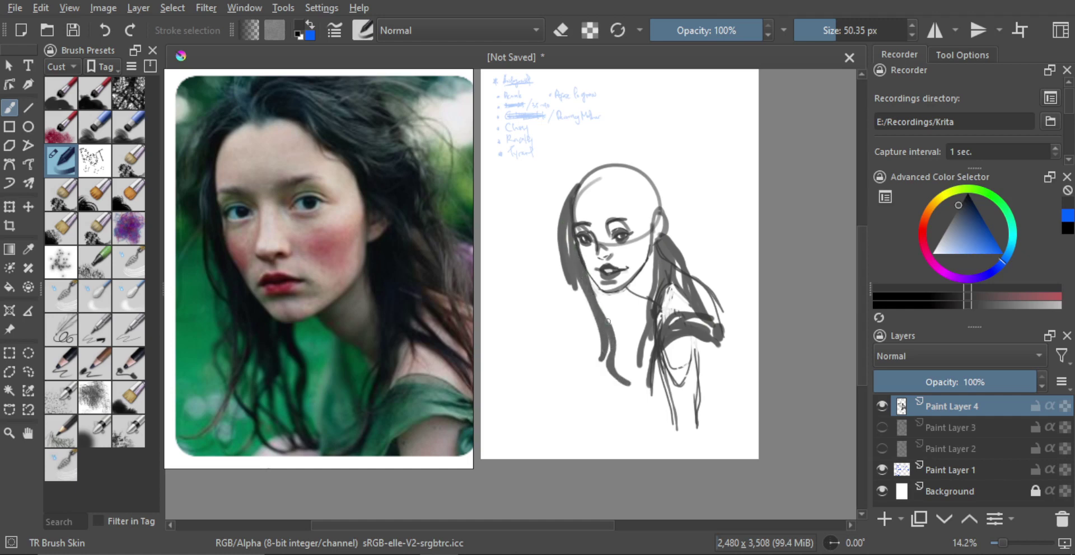
- Fill in the hair hanging below the jaw, then add a thinner strand on the far side with a 46.60 px brush
{"action": "left_click_drag", "start_coordinate": [591, 277], "coordinate": [635, 385]}
{"action": "left_click_drag", "start_coordinate": [615, 323], "coordinate": [631, 385]}
{"action": "mouse_move", "coordinate": [617, 327]}
{"action": "left_mouse_down"}
{"action": "mouse_move", "coordinate": [605, 299]}
{"action": "mouse_move", "coordinate": [616, 308]}
{"action": "mouse_move", "coordinate": [617, 366]}
{"action": "mouse_move", "coordinate": [603, 382]}
{"action": "mouse_move", "coordinate": [623, 310]}
{"action": "mouse_move", "coordinate": [630, 337]}
{"action": "mouse_move", "coordinate": [628, 299]}
{"action": "left_mouse_up"}
{"action": "key", "text": "bracketleft"}
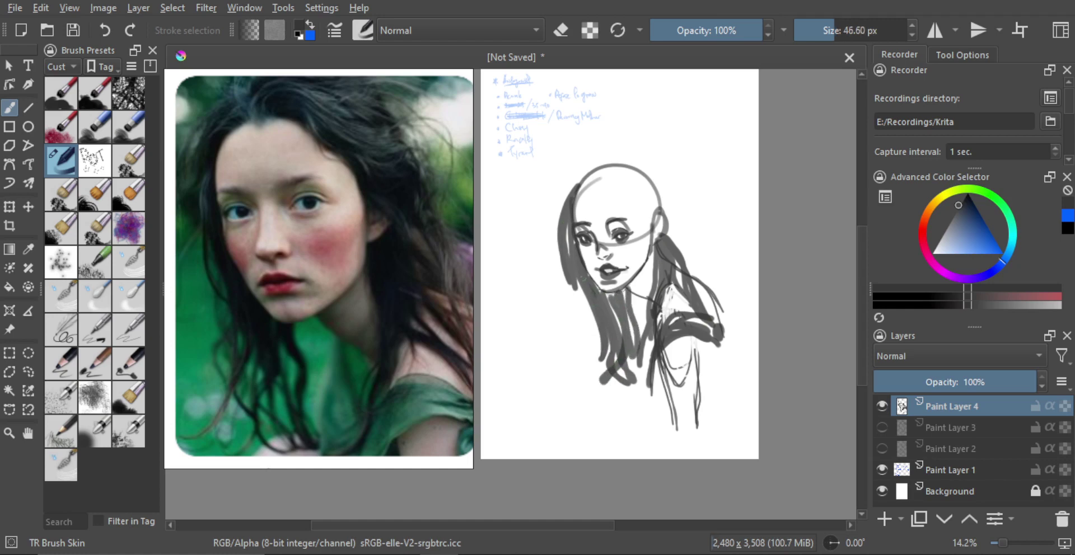
{"action": "mouse_move", "coordinate": [570, 204]}
{"action": "left_mouse_down"}
{"action": "mouse_move", "coordinate": [582, 356]}
{"action": "mouse_move", "coordinate": [571, 224]}
{"action": "left_mouse_up"}
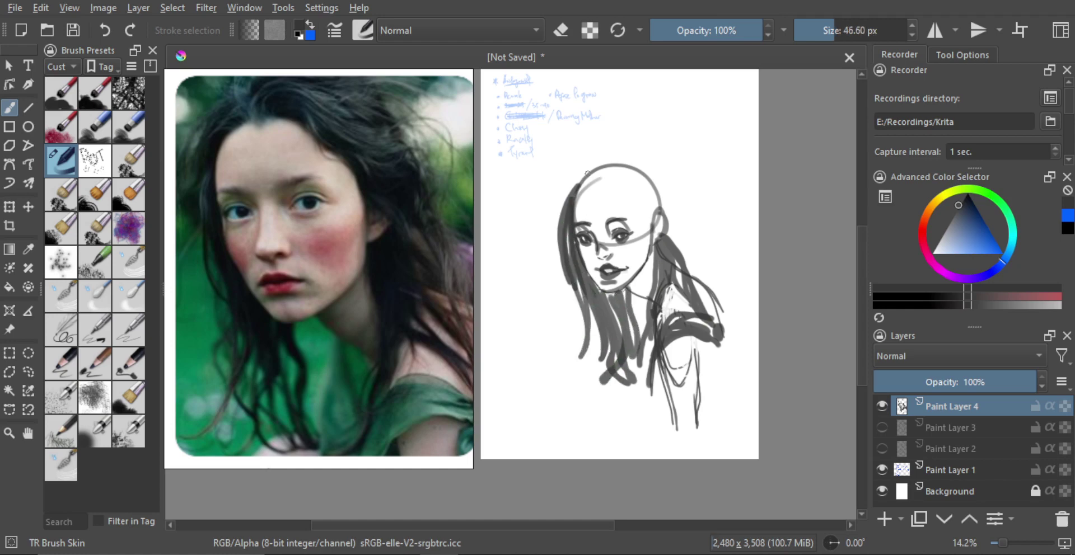
- Sketch the raised hair loop, the hairline and the hair's outline over the crown, undoing the strokes that miss
{"action": "mouse_move", "coordinate": [576, 187]}
{"action": "left_mouse_down"}
{"action": "mouse_move", "coordinate": [550, 205]}
{"action": "mouse_move", "coordinate": [552, 217]}
{"action": "left_mouse_up"}
{"action": "key", "text": "ctrl+z"}
{"action": "mouse_move", "coordinate": [589, 178]}
{"action": "left_mouse_down"}
{"action": "mouse_move", "coordinate": [612, 174]}
{"action": "mouse_move", "coordinate": [655, 210]}
{"action": "left_mouse_up"}
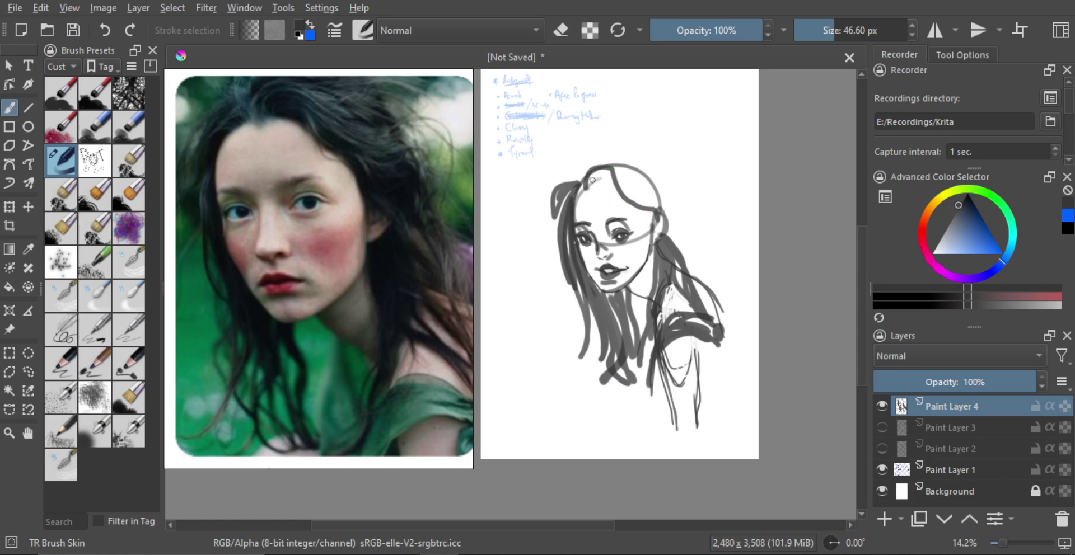
{"action": "mouse_move", "coordinate": [592, 179]}
{"action": "left_mouse_down"}
{"action": "mouse_move", "coordinate": [603, 172]}
{"action": "mouse_move", "coordinate": [614, 187]}
{"action": "mouse_move", "coordinate": [607, 171]}
{"action": "mouse_move", "coordinate": [615, 191]}
{"action": "mouse_move", "coordinate": [605, 154]}
{"action": "mouse_move", "coordinate": [585, 164]}
{"action": "mouse_move", "coordinate": [623, 153]}
{"action": "mouse_move", "coordinate": [642, 176]}
{"action": "mouse_move", "coordinate": [659, 167]}
{"action": "mouse_move", "coordinate": [669, 246]}
{"action": "mouse_move", "coordinate": [661, 176]}
{"action": "mouse_move", "coordinate": [674, 240]}
{"action": "left_mouse_up"}
{"action": "key", "text": "ctrl+z"}
{"action": "key", "text": "ctrl+z"}
{"action": "key", "text": "ctrl+z"}
{"action": "key", "text": "ctrl+z"}
{"action": "key", "text": "ctrl+z"}
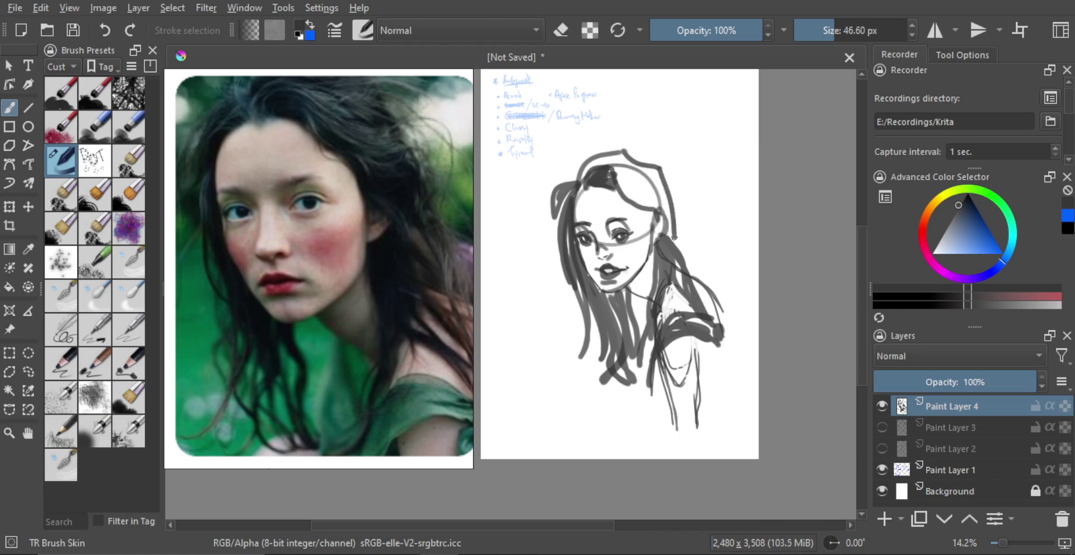
{"action": "key", "text": "ctrl+z"}
- Rework the hair's outer contour over the top and back of the head, undoing the strokes that miss
{"action": "left_click_drag", "start_coordinate": [664, 174], "coordinate": [682, 265]}
{"action": "left_click_drag", "start_coordinate": [582, 174], "coordinate": [646, 151]}
{"action": "key", "text": "ctrl+z"}
{"action": "mouse_move", "coordinate": [638, 156]}
{"action": "left_mouse_down"}
{"action": "mouse_move", "coordinate": [598, 161]}
{"action": "mouse_move", "coordinate": [649, 171]}
{"action": "mouse_move", "coordinate": [670, 206]}
{"action": "mouse_move", "coordinate": [674, 190]}
{"action": "mouse_move", "coordinate": [676, 230]}
{"action": "mouse_move", "coordinate": [629, 162]}
{"action": "mouse_move", "coordinate": [639, 203]}
{"action": "left_mouse_up"}
{"action": "key", "text": "ctrl+z"}
{"action": "key", "text": "ctrl+z"}
{"action": "key", "text": "ctrl+z"}
{"action": "key", "text": "ctrl+z"}
{"action": "key", "text": "ctrl+z"}
- Fill the hair mass between the hairline and the crown outline with a 57.67 px brush
{"action": "left_click_drag", "start_coordinate": [583, 175], "coordinate": [590, 176], "text": "shift"}
{"action": "mouse_move", "coordinate": [583, 176]}
{"action": "left_mouse_down"}
{"action": "mouse_move", "coordinate": [627, 181]}
{"action": "mouse_move", "coordinate": [616, 168]}
{"action": "mouse_move", "coordinate": [549, 155]}
{"action": "mouse_move", "coordinate": [651, 184]}
{"action": "mouse_move", "coordinate": [594, 163]}
{"action": "mouse_move", "coordinate": [638, 206]}
{"action": "left_mouse_up"}
{"action": "key", "text": "ctrl+z"}
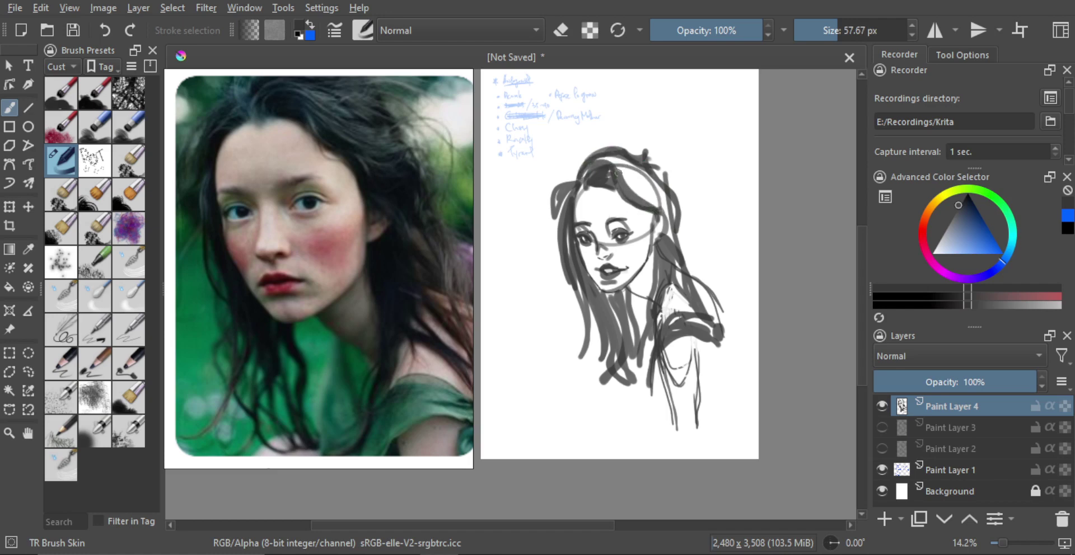
{"action": "mouse_move", "coordinate": [585, 155]}
{"action": "left_mouse_down"}
{"action": "mouse_move", "coordinate": [647, 185]}
{"action": "mouse_move", "coordinate": [640, 201]}
{"action": "left_mouse_up"}
{"action": "left_click_drag", "start_coordinate": [624, 164], "coordinate": [638, 174]}
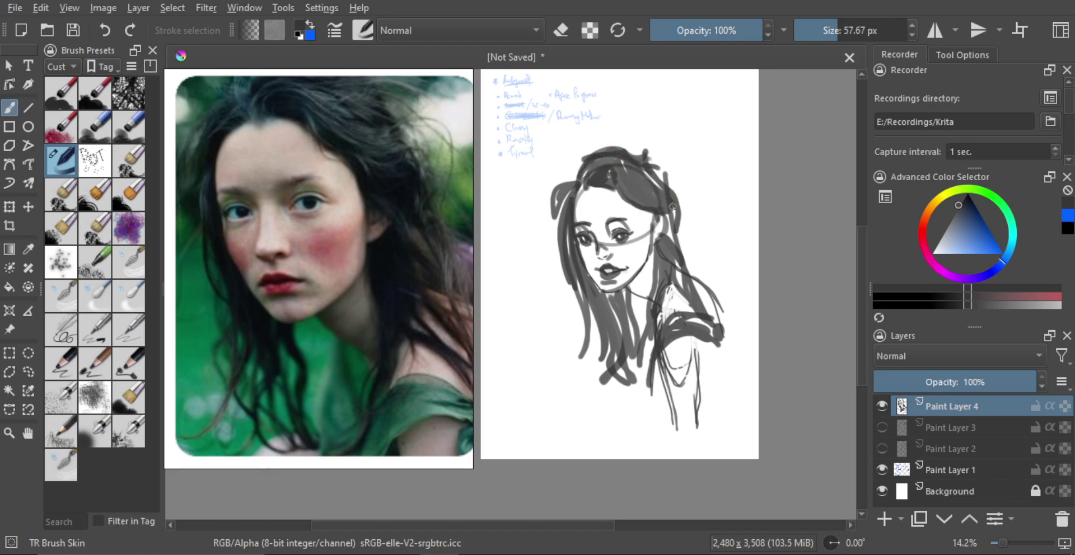
- Paint the hair behind the ear and down onto the back with the brush reduced to 44.55 px
{"action": "mouse_move", "coordinate": [673, 207]}
{"action": "left_mouse_down"}
{"action": "mouse_move", "coordinate": [675, 245]}
{"action": "mouse_move", "coordinate": [675, 224]}
{"action": "left_mouse_up"}
{"action": "mouse_move", "coordinate": [673, 221]}
{"action": "left_mouse_down", "text": "shift"}
{"action": "mouse_move", "coordinate": [683, 249]}
{"action": "mouse_move", "coordinate": [657, 200]}
{"action": "left_mouse_up", "text": "shift"}
{"action": "left_click_drag", "start_coordinate": [658, 198], "coordinate": [668, 243], "text": "shift"}
{"action": "key", "text": "ctrl+z"}
{"action": "key", "text": "ctrl+z"}
{"action": "left_click_drag", "start_coordinate": [644, 178], "coordinate": [693, 270]}
{"action": "mouse_move", "coordinate": [684, 249]}
{"action": "left_mouse_down"}
{"action": "mouse_move", "coordinate": [648, 176]}
{"action": "mouse_move", "coordinate": [699, 257]}
{"action": "left_mouse_up"}
{"action": "left_click_drag", "start_coordinate": [658, 181], "coordinate": [682, 209]}
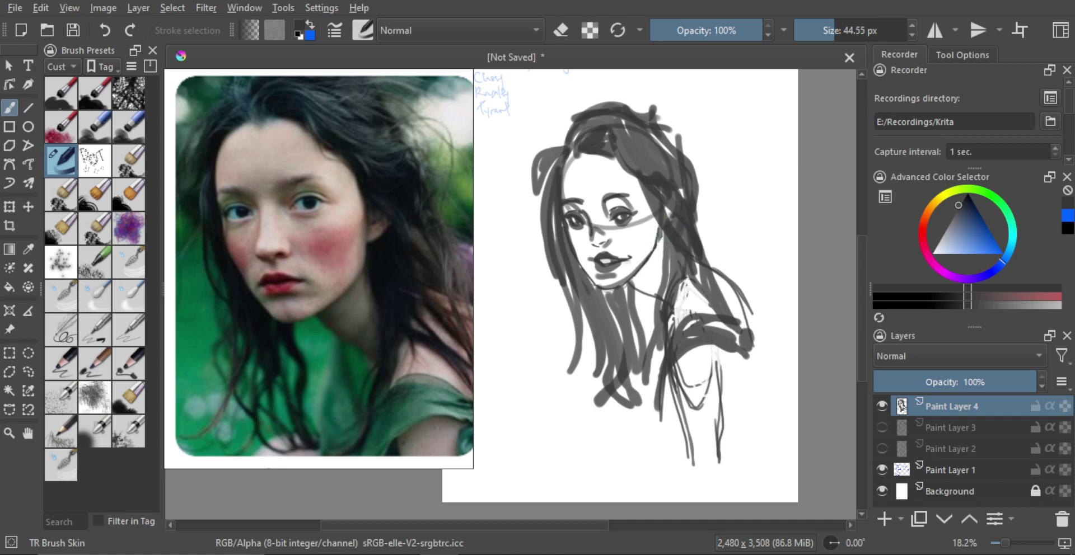
- Refine the ear's edge against the surrounding hair with a 20.49 px eraser, then return to painting with a 32.85 px brush
{"action": "scroll", "coordinate": [659, 245], "scroll_direction": "up", "scroll_amount": 1}
{"action": "key", "text": "bracketleft"}
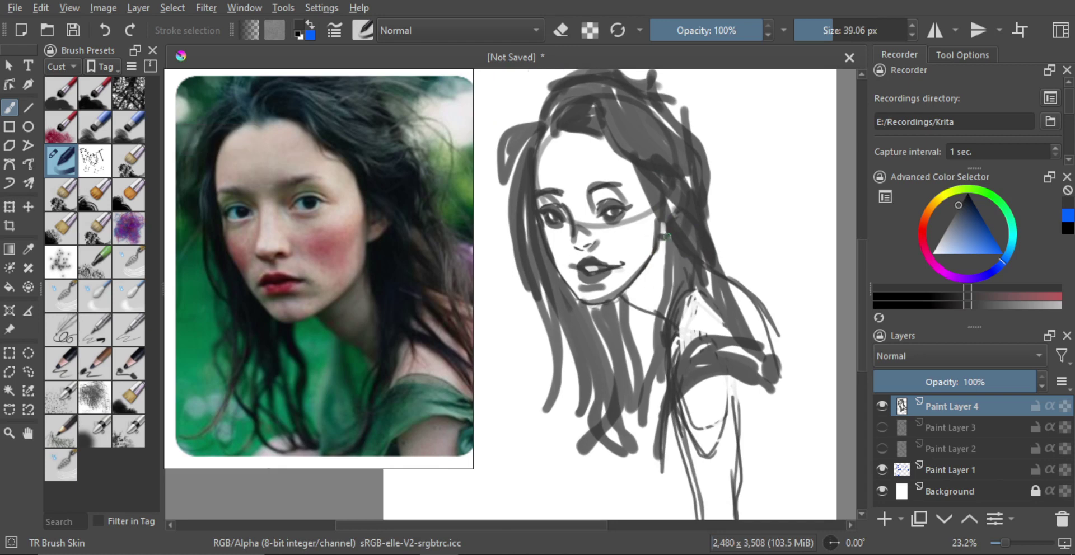
{"action": "key", "text": "e"}
{"action": "left_click_drag", "start_coordinate": [673, 217], "coordinate": [669, 226], "text": "shift"}
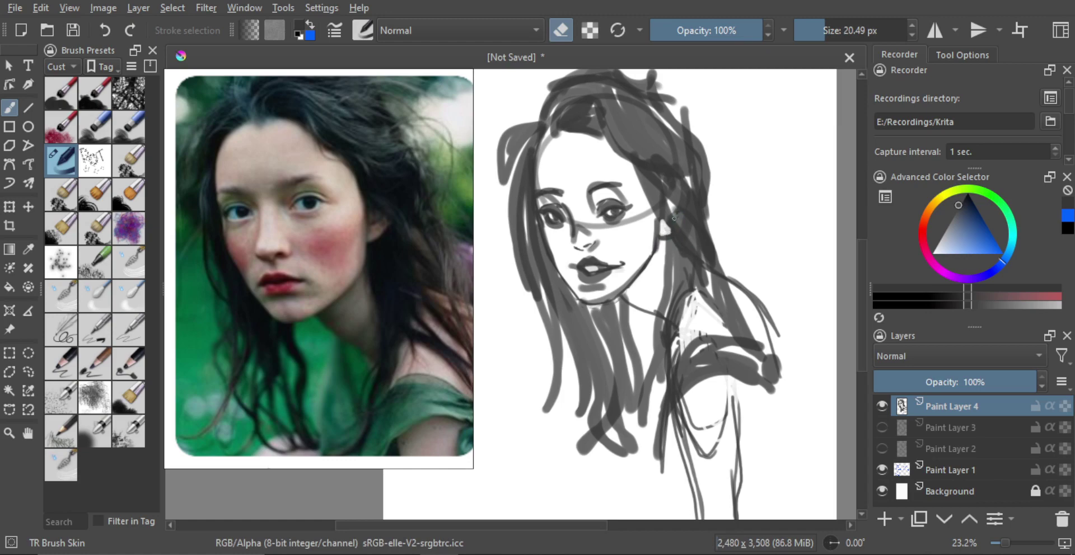
{"action": "key", "text": "e"}
{"action": "scroll", "coordinate": [665, 198], "scroll_direction": "up", "scroll_amount": 1}
{"action": "key", "text": "bracketright"}
{"action": "key", "text": "bracketright"}
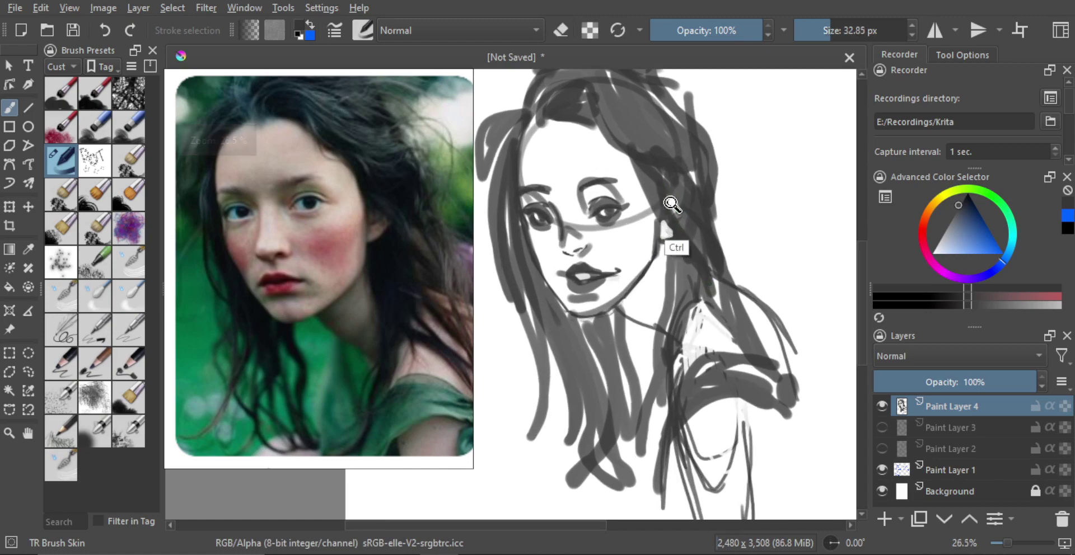
- Hide the finished portrait on Paint Layer 4 and add a new paint layer above it for the next study
{"action": "scroll", "coordinate": [716, 257], "scroll_direction": "down", "scroll_amount": 4}
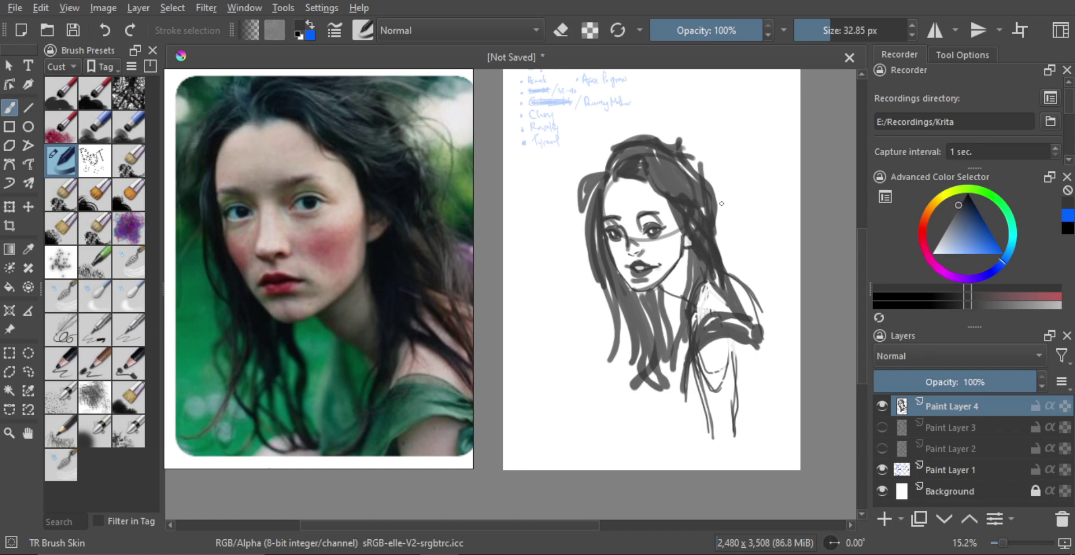
{"action": "scroll", "coordinate": [669, 209], "scroll_direction": "down", "scroll_amount": 2}
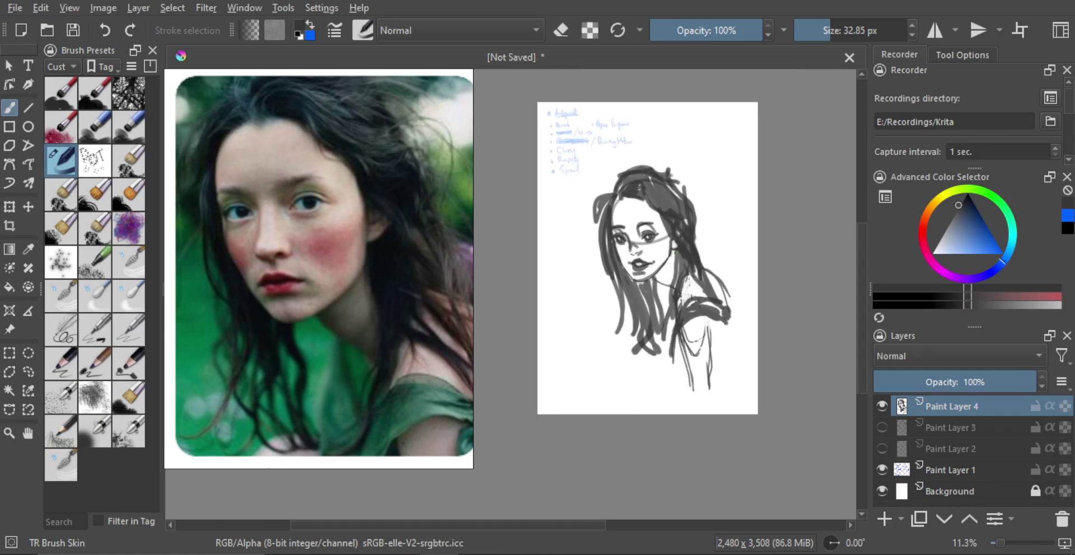
{"action": "scroll", "coordinate": [647, 258], "scroll_direction": "down", "scroll_amount": 1}
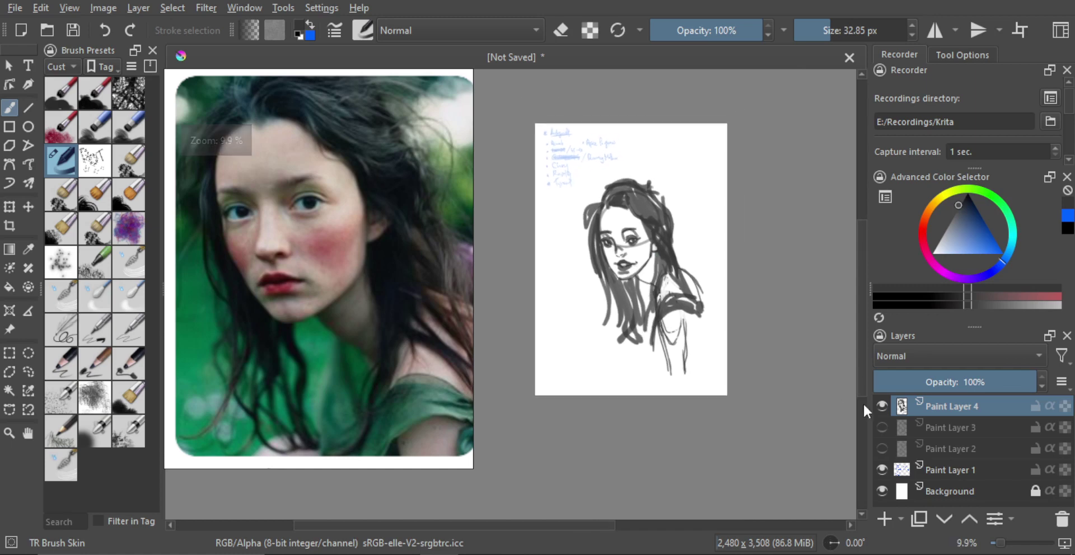
{"action": "left_click", "coordinate": [882, 406]}
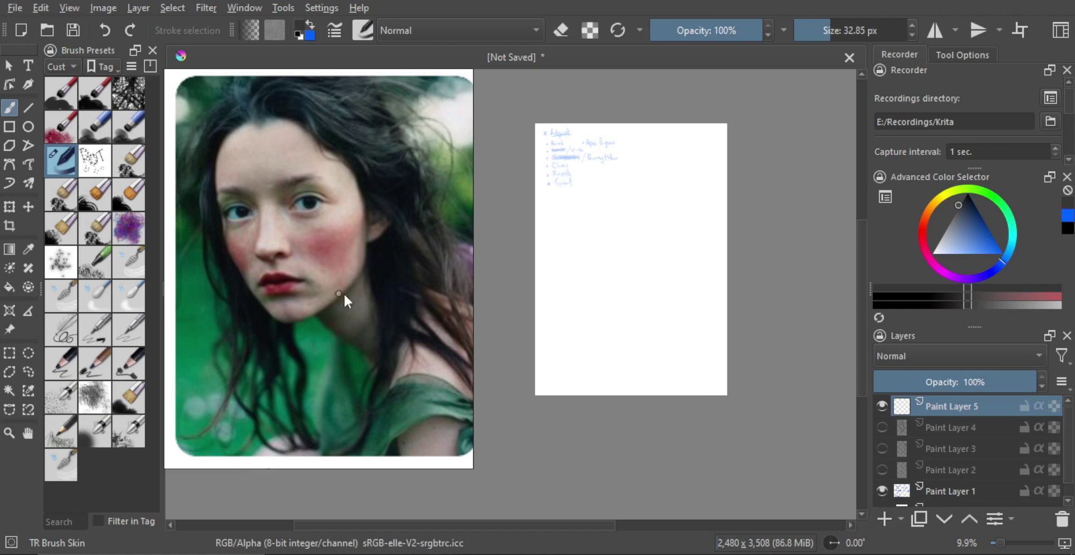
- Switch the reference to the photo of the woman with two braids and frame her head and collar
{"action": "left_click", "coordinate": [344, 296]}
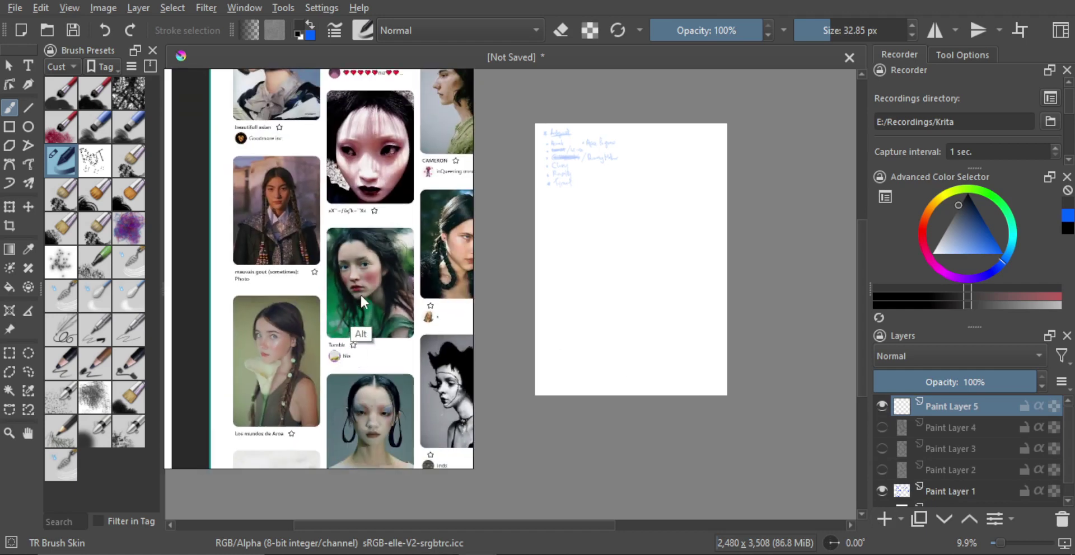
{"action": "left_click_drag", "start_coordinate": [348, 276], "coordinate": [348, 328]}
{"action": "left_click_drag", "start_coordinate": [285, 288], "coordinate": [334, 252]}
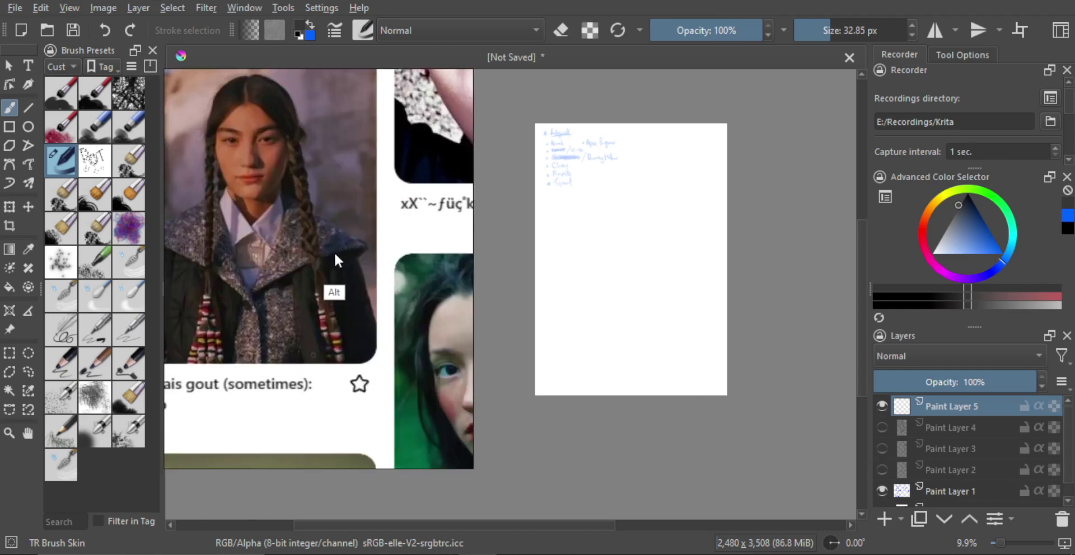
{"action": "scroll", "coordinate": [342, 271], "scroll_direction": "up", "scroll_amount": 4}
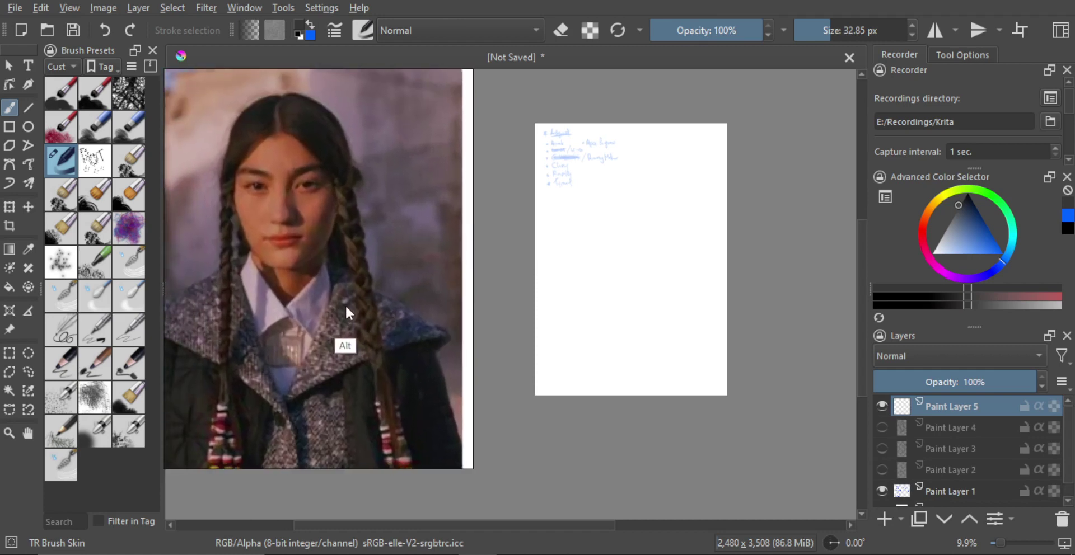
{"action": "scroll", "coordinate": [346, 307], "scroll_direction": "up", "scroll_amount": 3}
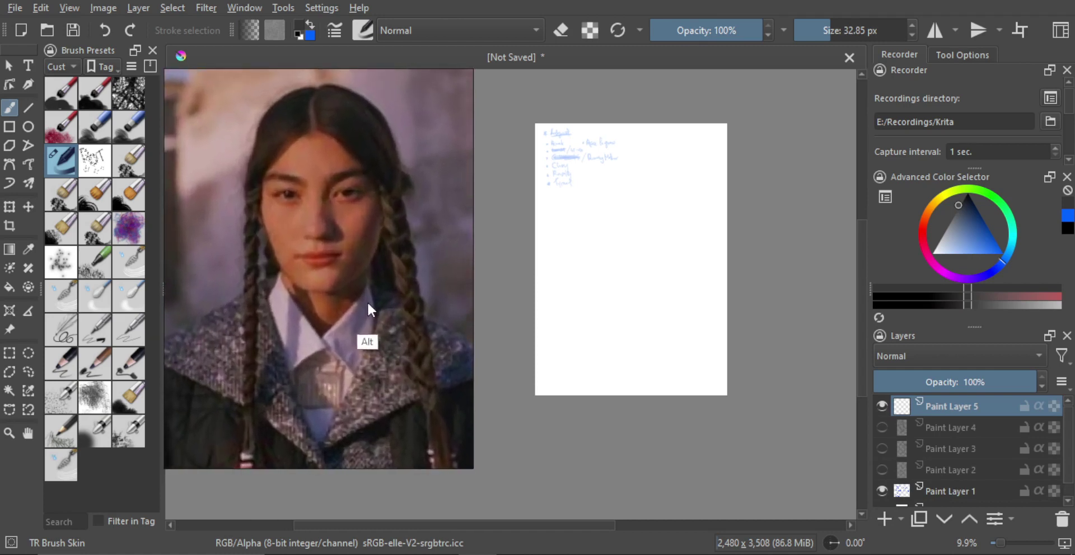
{"action": "mouse_move", "coordinate": [367, 301]}
{"action": "left_mouse_down"}
{"action": "mouse_move", "coordinate": [360, 283]}
{"action": "mouse_move", "coordinate": [354, 291]}
{"action": "left_mouse_up"}
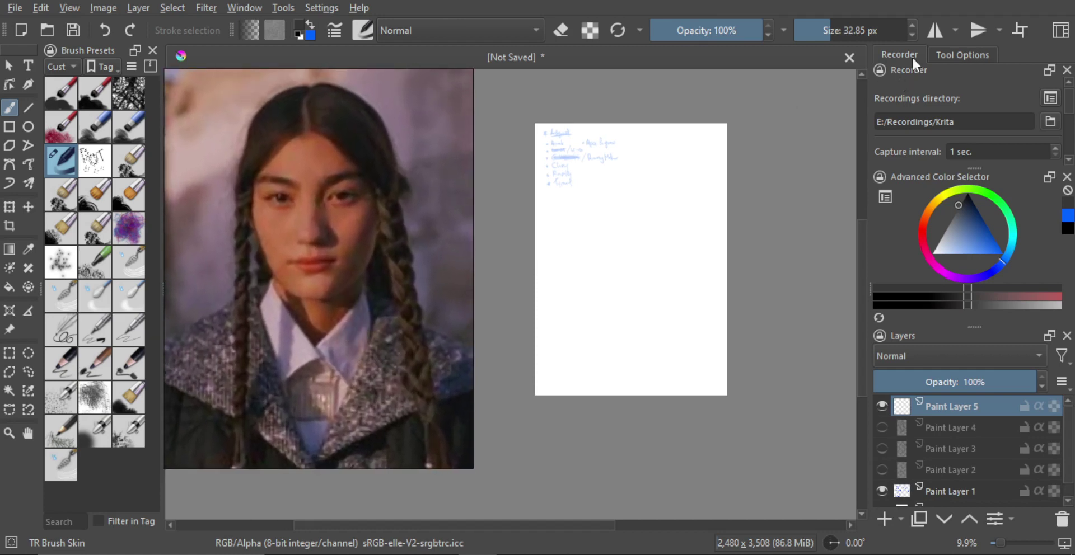
- Turn on horizontal mirroring and draw the symmetrical cranium and side ovals of a front-view head with a 13.35 px brush
{"action": "left_click", "coordinate": [932, 35]}
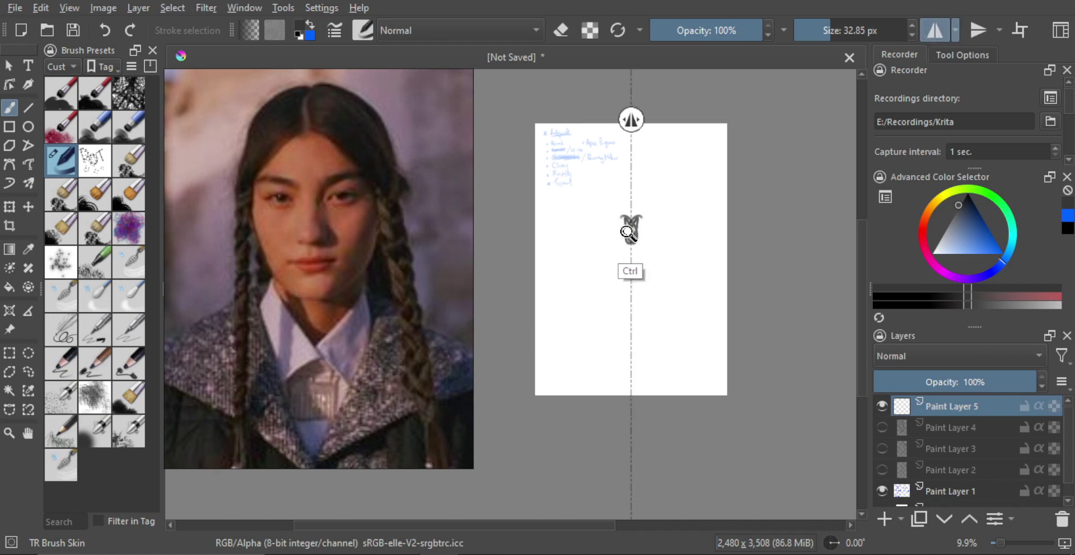
{"action": "mouse_move", "coordinate": [631, 229]}
{"action": "left_mouse_down"}
{"action": "mouse_move", "coordinate": [638, 200]}
{"action": "mouse_move", "coordinate": [620, 219]}
{"action": "mouse_move", "coordinate": [631, 226]}
{"action": "left_mouse_up"}
{"action": "key", "text": "ctrl+z"}
{"action": "mouse_move", "coordinate": [619, 173]}
{"action": "left_mouse_down"}
{"action": "mouse_move", "coordinate": [590, 209]}
{"action": "mouse_move", "coordinate": [593, 257]}
{"action": "left_mouse_up"}
{"action": "left_click_drag", "start_coordinate": [672, 192], "coordinate": [609, 277]}
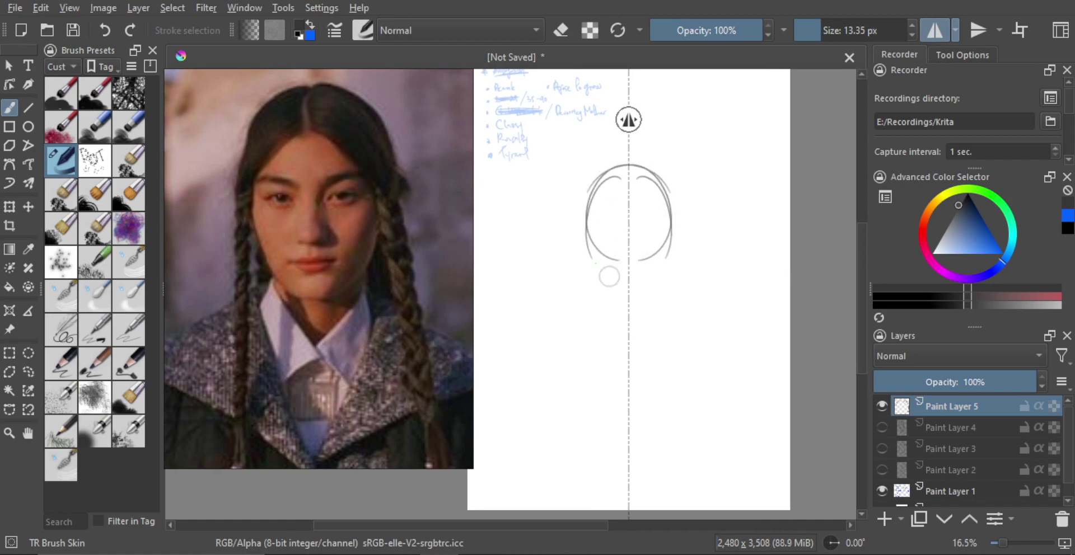
- Draw the mirrored cheek and jaw lines down to a rounded chin, undoing the strokes that miss
{"action": "mouse_move", "coordinate": [582, 219]}
{"action": "left_mouse_down"}
{"action": "mouse_move", "coordinate": [600, 317]}
{"action": "mouse_move", "coordinate": [594, 308]}
{"action": "left_mouse_up"}
{"action": "key", "text": "ctrl+z"}
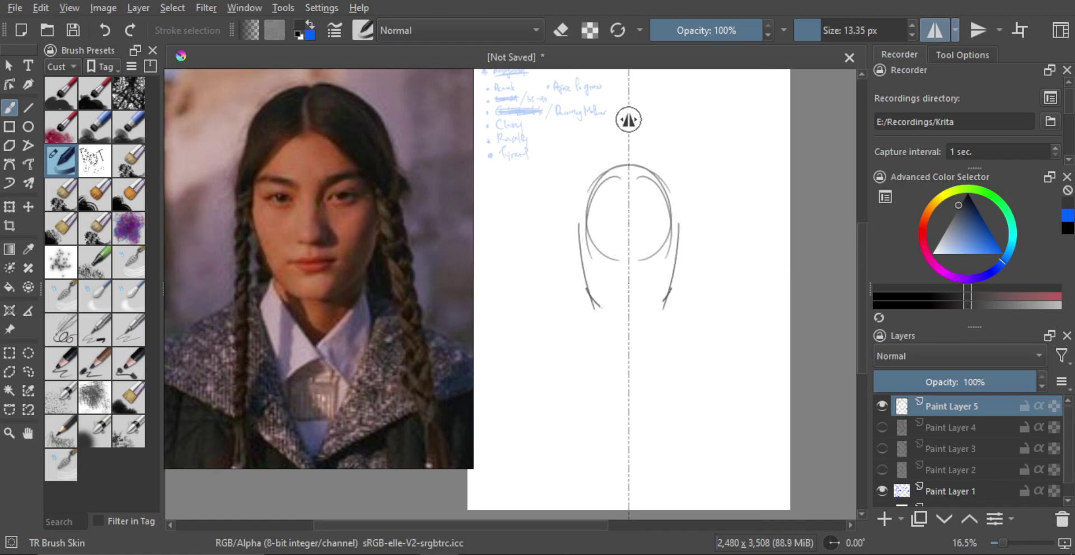
{"action": "key", "text": "ctrl+z"}
{"action": "scroll", "coordinate": [631, 282], "scroll_direction": "up", "scroll_amount": 1}
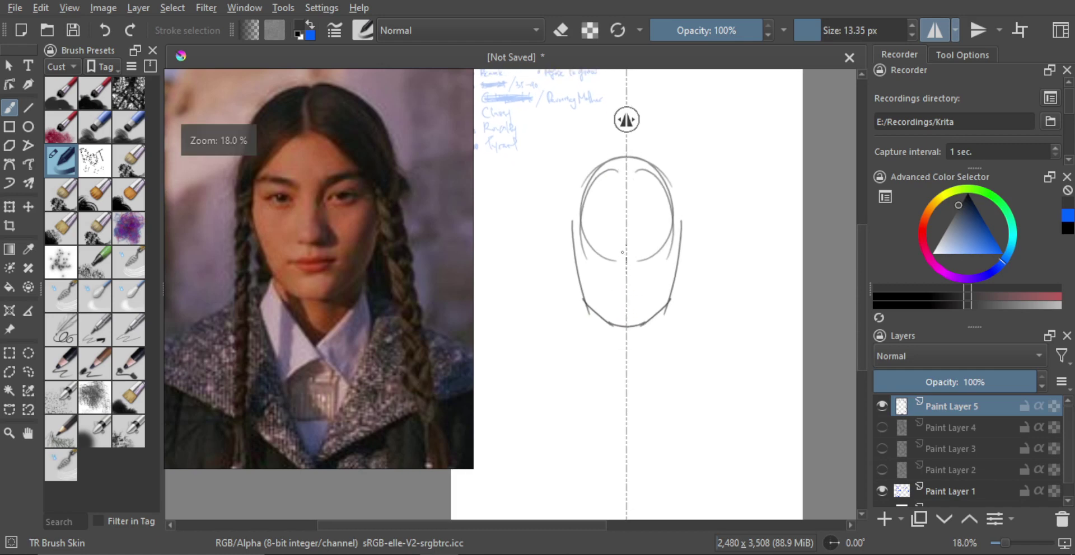
- Sketch the mirrored nose bridge and tip, the straight mouth line and the basic eye shapes with their upper socket arcs
{"action": "left_click_drag", "start_coordinate": [619, 238], "coordinate": [619, 248]}
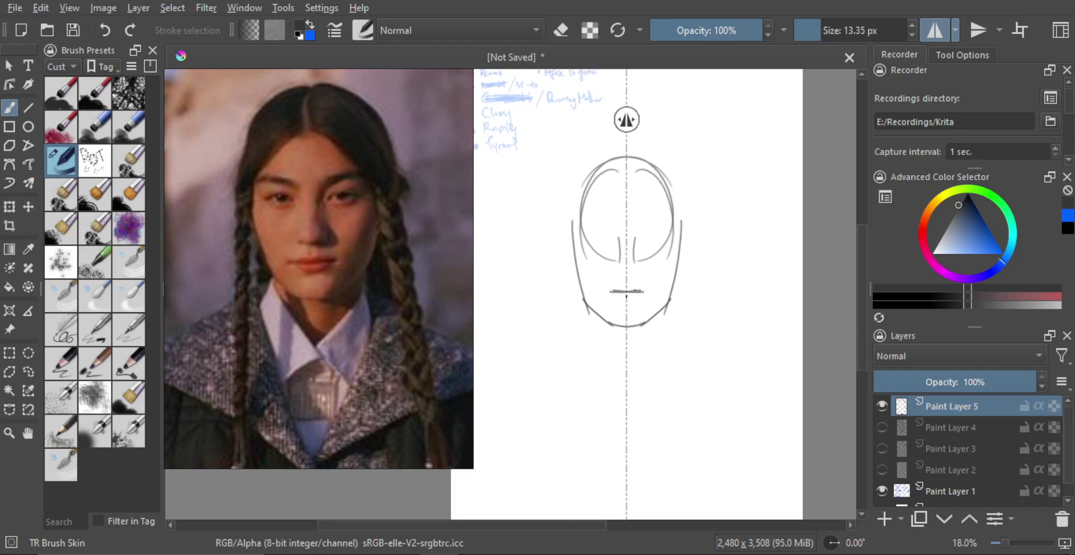
{"action": "scroll", "coordinate": [640, 288], "scroll_direction": "up", "scroll_amount": 1}
{"action": "mouse_move", "coordinate": [580, 246]}
{"action": "left_mouse_down"}
{"action": "mouse_move", "coordinate": [611, 251]}
{"action": "mouse_move", "coordinate": [594, 246]}
{"action": "mouse_move", "coordinate": [627, 287]}
{"action": "left_mouse_up"}
{"action": "scroll", "coordinate": [617, 239], "scroll_direction": "up", "scroll_amount": 1}
{"action": "scroll", "coordinate": [588, 245], "scroll_direction": "up", "scroll_amount": 1}
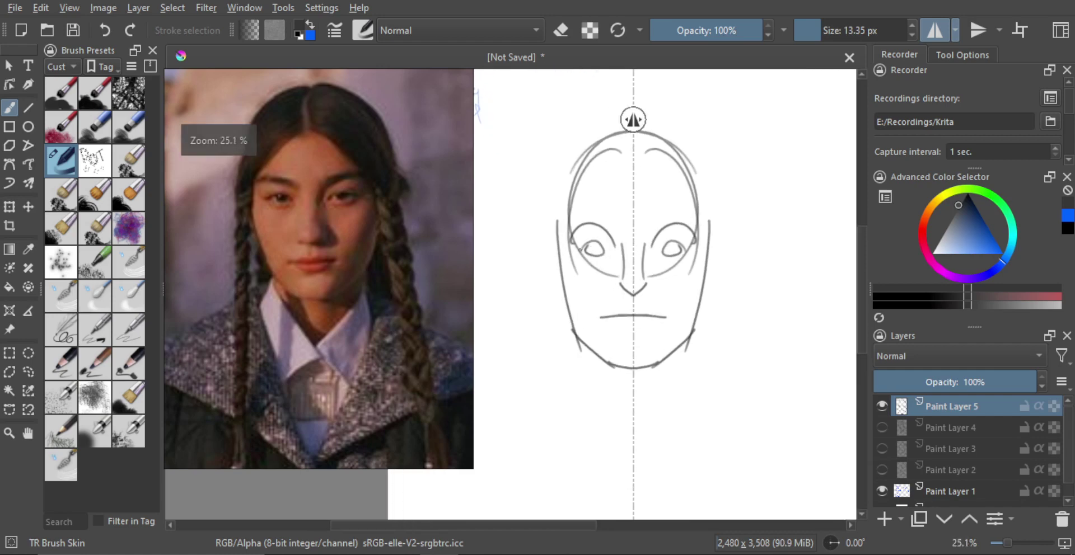
- Draw thick mirrored upper eyelid lines with dark inner and outer corners, and fade the construction lines inside the eyes
{"action": "left_click_drag", "start_coordinate": [585, 247], "coordinate": [581, 247]}
{"action": "scroll", "coordinate": [594, 241], "scroll_direction": "up", "scroll_amount": 1}
{"action": "mouse_move", "coordinate": [582, 249]}
{"action": "left_mouse_down"}
{"action": "mouse_move", "coordinate": [569, 247]}
{"action": "mouse_move", "coordinate": [606, 248]}
{"action": "mouse_move", "coordinate": [610, 258]}
{"action": "left_mouse_up"}
{"action": "key", "text": "ctrl+z"}
{"action": "key", "text": "ctrl+z"}
{"action": "scroll", "coordinate": [587, 250], "scroll_direction": "up", "scroll_amount": 1}
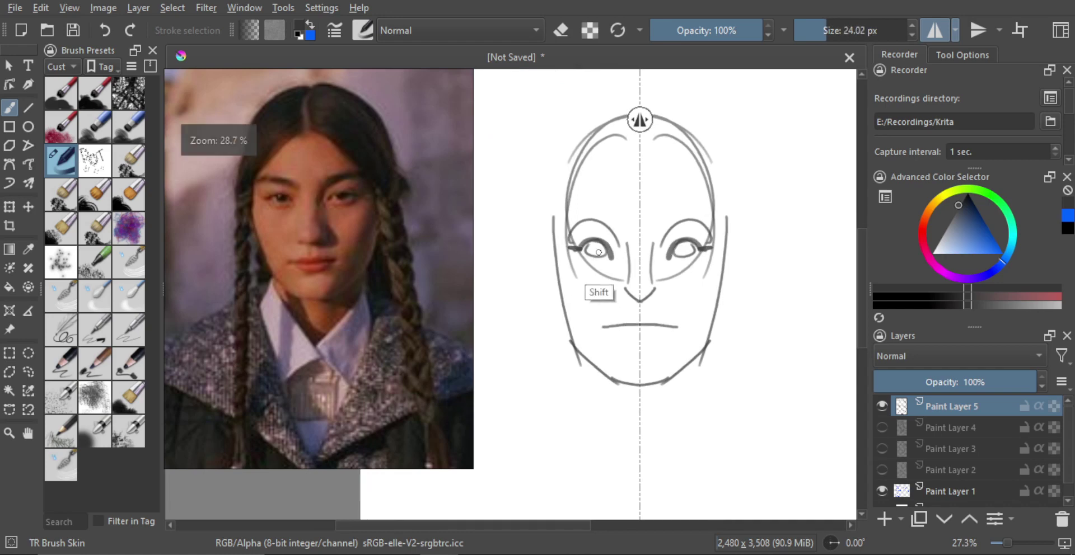
{"action": "key", "text": "e"}
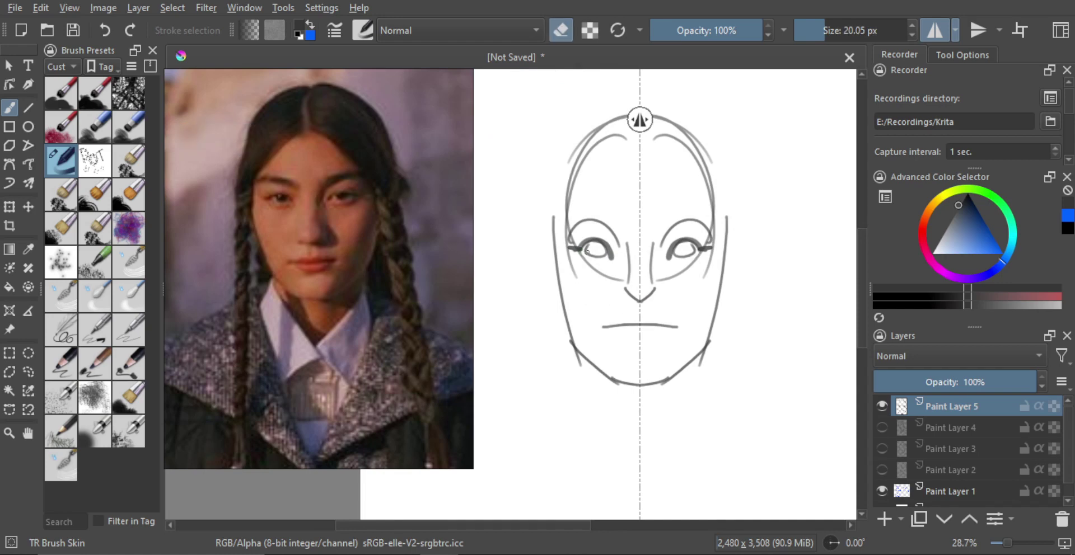
{"action": "key", "text": "e"}
- Shade the mirrored irises, darken the pupils and extend the outer eye corners into pointed lash lines
{"action": "scroll", "coordinate": [595, 249], "scroll_direction": "up", "scroll_amount": 1}
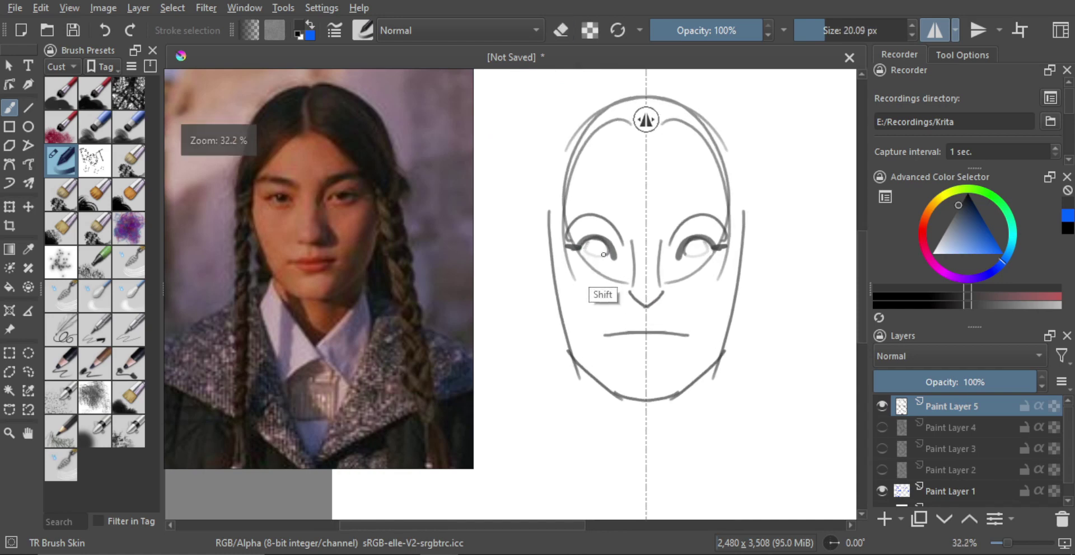
{"action": "left_click_drag", "start_coordinate": [593, 253], "coordinate": [598, 256]}
{"action": "key", "text": "ctrl+z"}
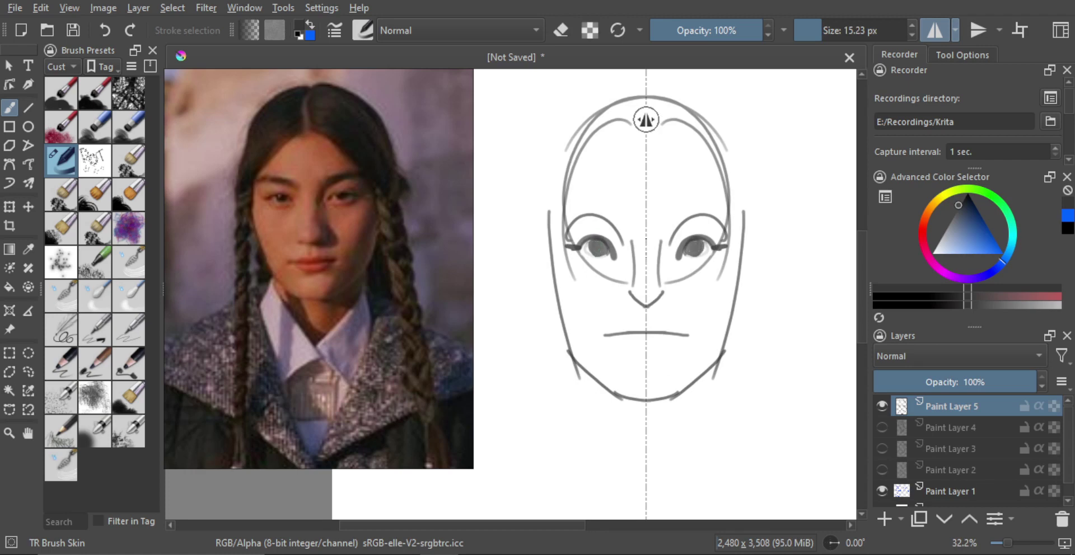
{"action": "key", "text": "e"}
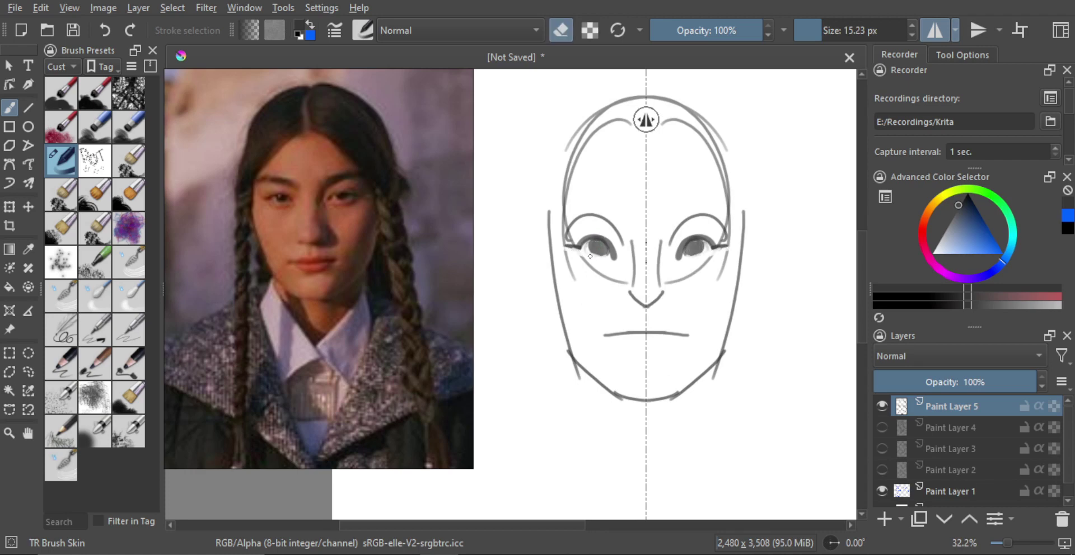
{"action": "key", "text": "e"}
{"action": "scroll", "coordinate": [577, 249], "scroll_direction": "up", "scroll_amount": 1}
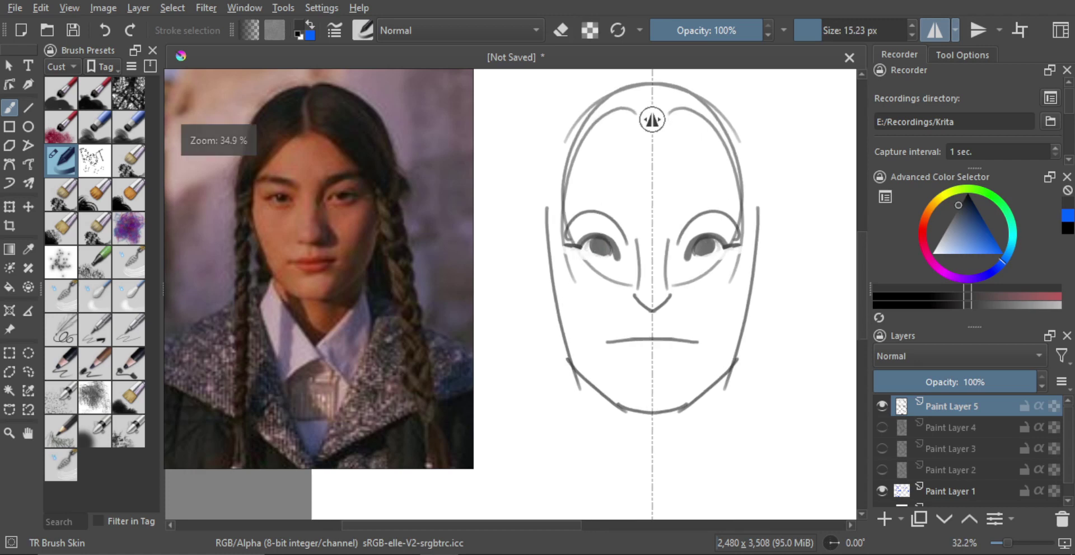
{"action": "mouse_move", "coordinate": [575, 245]}
{"action": "left_mouse_down"}
{"action": "mouse_move", "coordinate": [609, 241]}
{"action": "mouse_move", "coordinate": [571, 248]}
{"action": "mouse_move", "coordinate": [602, 255]}
{"action": "mouse_move", "coordinate": [601, 244]}
{"action": "left_mouse_up"}
{"action": "scroll", "coordinate": [599, 251], "scroll_direction": "up", "scroll_amount": 1}
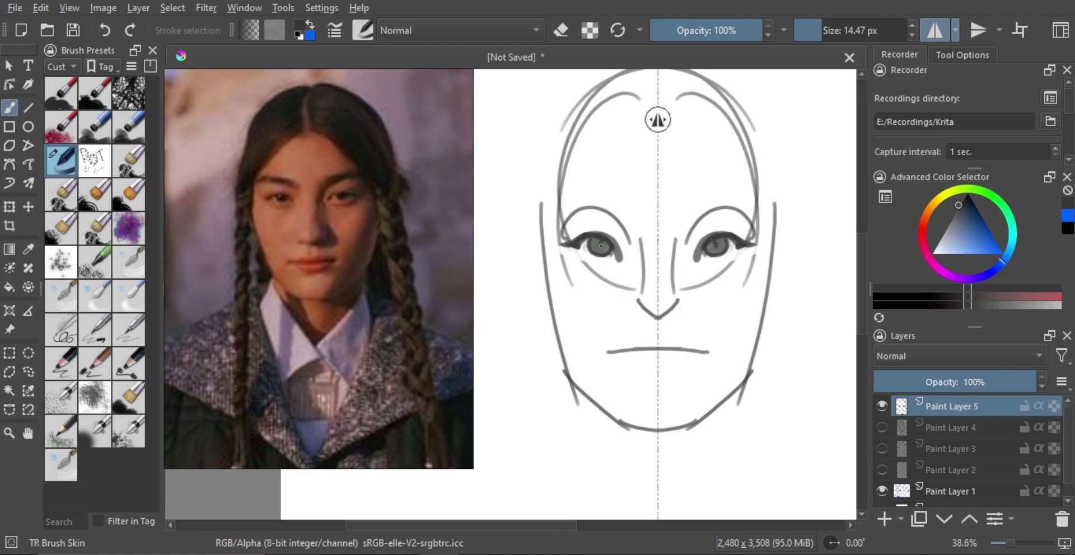
{"action": "scroll", "coordinate": [629, 290], "scroll_direction": "up", "scroll_amount": 1}
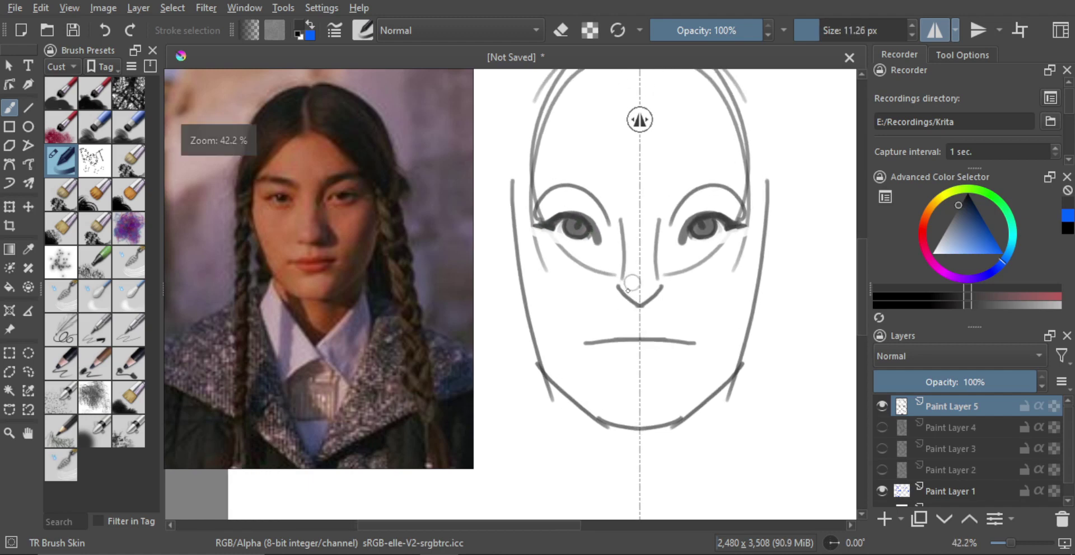
- Erase the nose tip outline down to small mirrored nostril marks and soften the ends of the mouth line
{"action": "key", "text": "e"}
{"action": "left_click_drag", "start_coordinate": [635, 302], "coordinate": [625, 282]}
{"action": "key", "text": "e"}
{"action": "key", "text": "e"}
{"action": "key", "text": "e"}
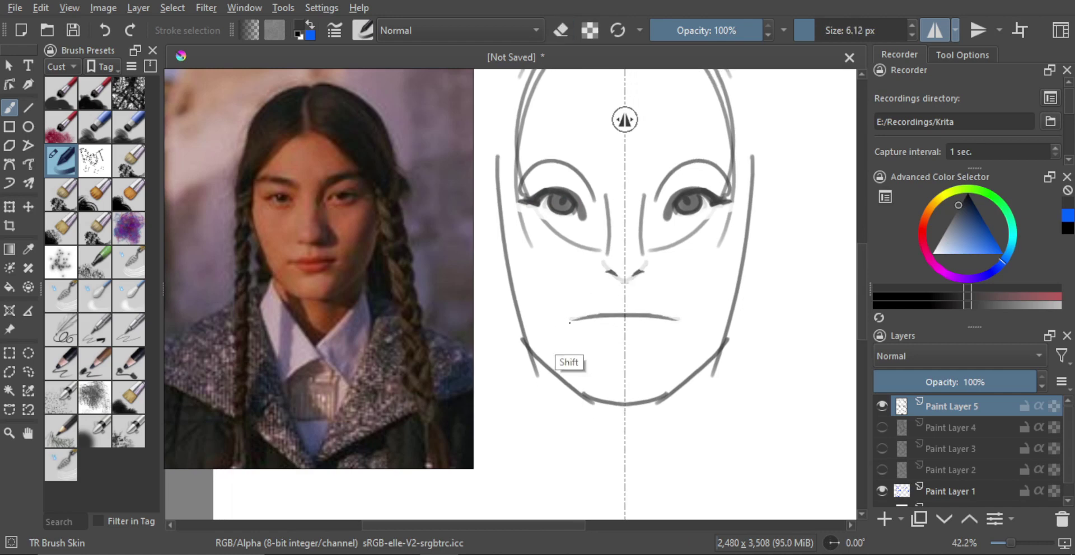
{"action": "key", "text": "ctrl+z"}
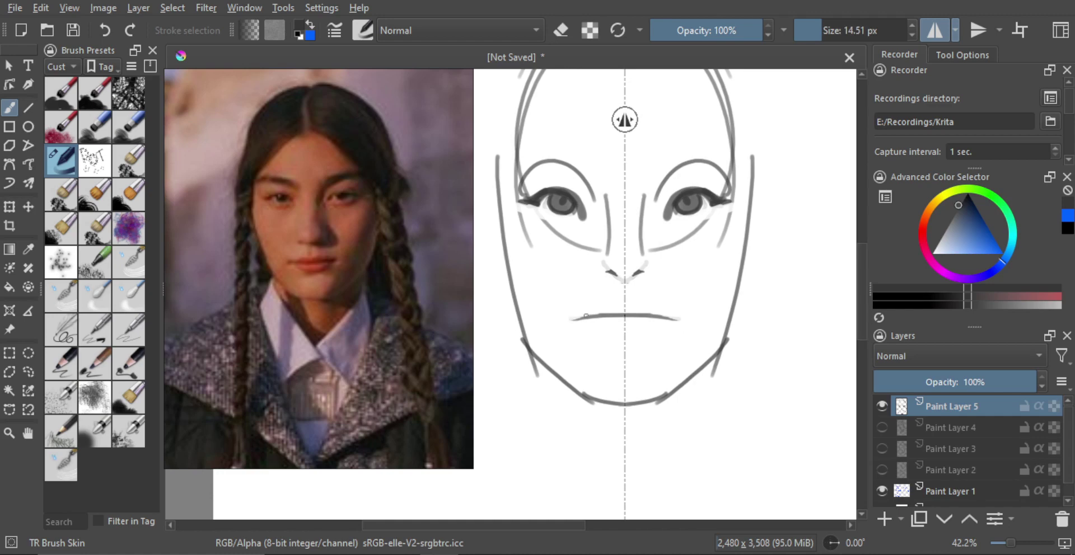
- Block in the mirrored upper and lower lips around the mouth line, with dark dots at the mouth corners
{"action": "mouse_move", "coordinate": [578, 317]}
{"action": "left_mouse_down", "text": "shift"}
{"action": "mouse_move", "coordinate": [605, 318]}
{"action": "mouse_move", "coordinate": [576, 318]}
{"action": "mouse_move", "coordinate": [652, 312]}
{"action": "mouse_move", "coordinate": [588, 309]}
{"action": "mouse_move", "coordinate": [638, 312]}
{"action": "mouse_move", "coordinate": [594, 314]}
{"action": "mouse_move", "coordinate": [612, 308]}
{"action": "mouse_move", "coordinate": [624, 318]}
{"action": "mouse_move", "coordinate": [595, 314]}
{"action": "mouse_move", "coordinate": [625, 319]}
{"action": "mouse_move", "coordinate": [600, 325]}
{"action": "mouse_move", "coordinate": [604, 340]}
{"action": "mouse_move", "coordinate": [645, 338]}
{"action": "left_mouse_up", "text": "shift"}
{"action": "key", "text": "e"}
{"action": "key", "text": "e"}
{"action": "key", "text": "ctrl+z"}
{"action": "key", "text": "bracketleft"}
{"action": "key", "text": "e"}
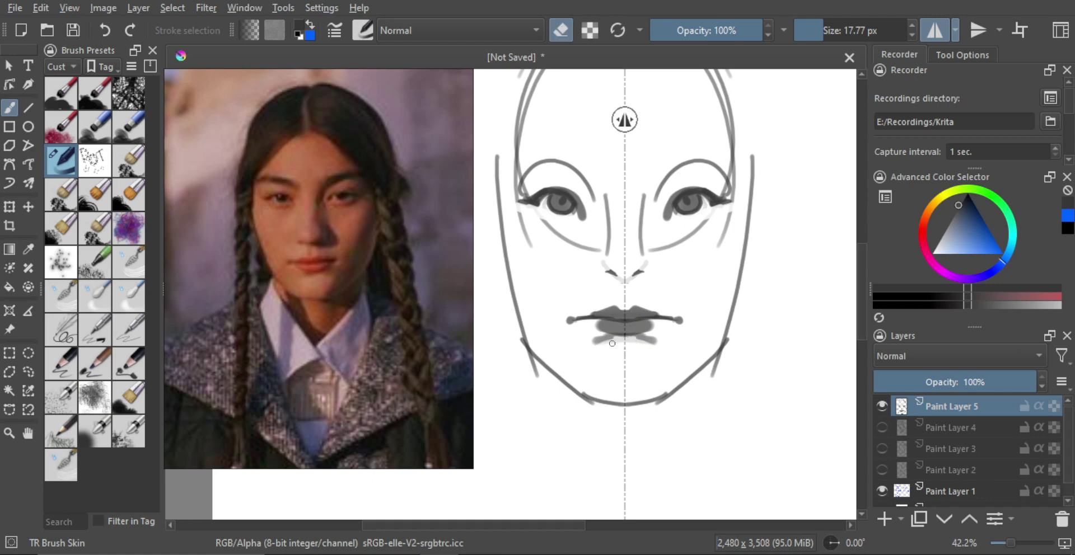
- Darken and reshape the lips into a full mouth and blend a soft shadow beneath the lower lip
{"action": "key", "text": "e"}
{"action": "left_click_drag", "start_coordinate": [600, 338], "coordinate": [606, 340], "text": "shift"}
{"action": "key", "text": "ctrl+z"}
{"action": "mouse_move", "coordinate": [591, 342]}
{"action": "left_mouse_down"}
{"action": "mouse_move", "coordinate": [621, 340]}
{"action": "mouse_move", "coordinate": [599, 351]}
{"action": "mouse_move", "coordinate": [562, 342]}
{"action": "mouse_move", "coordinate": [624, 344]}
{"action": "mouse_move", "coordinate": [601, 323]}
{"action": "mouse_move", "coordinate": [650, 320]}
{"action": "mouse_move", "coordinate": [631, 371]}
{"action": "mouse_move", "coordinate": [632, 437]}
{"action": "left_mouse_up"}
{"action": "key", "text": "e"}
{"action": "key", "text": "bracketleft"}
{"action": "key", "text": "bracketleft"}
{"action": "key", "text": "e"}
{"action": "key", "text": "bracketleft"}
{"action": "key", "text": "ctrl+z"}
{"action": "mouse_move", "coordinate": [647, 311]}
{"action": "left_mouse_down"}
{"action": "mouse_move", "coordinate": [672, 303]}
{"action": "mouse_move", "coordinate": [650, 293]}
{"action": "left_mouse_up"}
{"action": "scroll", "coordinate": [648, 292], "scroll_direction": "up", "scroll_amount": 2}
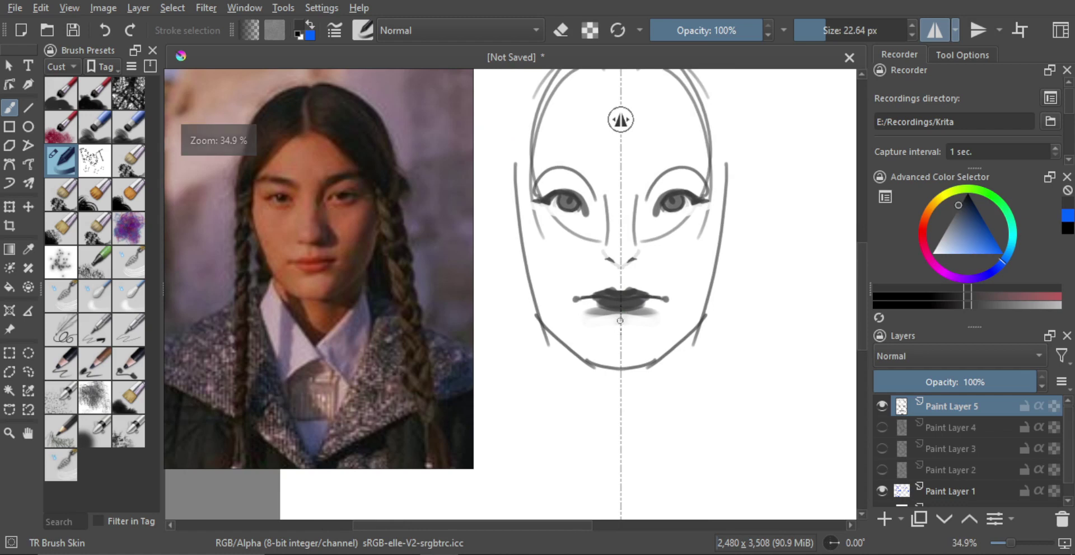
- Add mirrored cheek hollow strokes and redraw a slimmer jaw and chin contour inside the old one, undoing strokes that miss
{"action": "mouse_move", "coordinate": [520, 240]}
{"action": "left_mouse_down"}
{"action": "mouse_move", "coordinate": [558, 320]}
{"action": "mouse_move", "coordinate": [565, 296]}
{"action": "mouse_move", "coordinate": [521, 255]}
{"action": "mouse_move", "coordinate": [548, 330]}
{"action": "left_mouse_up"}
{"action": "key", "text": "ctrl+z"}
{"action": "key", "text": "ctrl+z"}
{"action": "key", "text": "ctrl+z"}
{"action": "mouse_move", "coordinate": [518, 220]}
{"action": "left_mouse_down"}
{"action": "mouse_move", "coordinate": [544, 320]}
{"action": "mouse_move", "coordinate": [593, 361]}
{"action": "left_mouse_up"}
{"action": "key", "text": "ctrl+z"}
{"action": "mouse_move", "coordinate": [532, 299]}
{"action": "left_mouse_down"}
{"action": "mouse_move", "coordinate": [595, 359]}
{"action": "mouse_move", "coordinate": [620, 362]}
{"action": "left_mouse_up"}
{"action": "key", "text": "ctrl+z"}
{"action": "key", "text": "ctrl+z"}
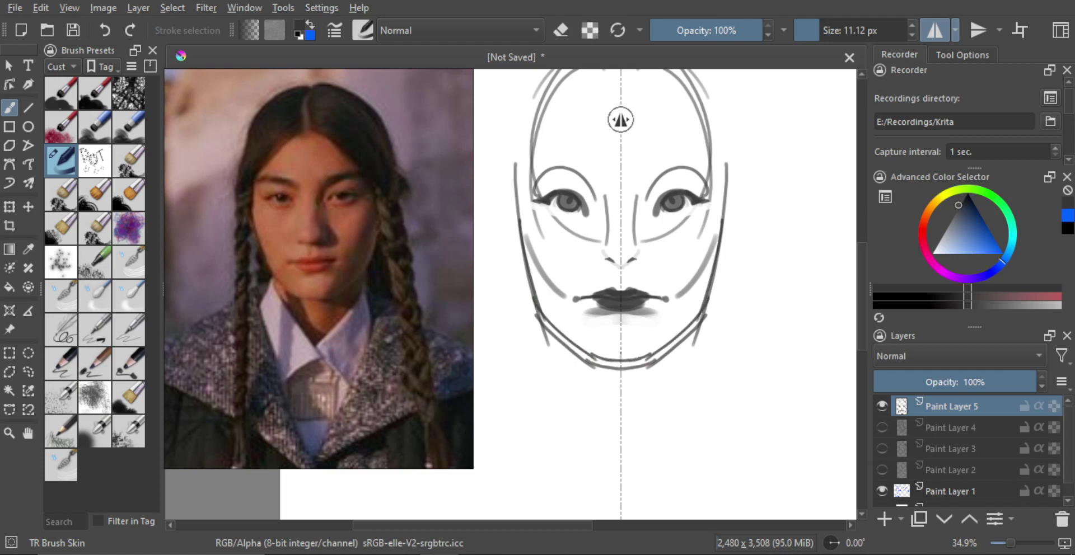
- Erase the stray outer sketch lines along the jaw and beneath the chin
{"action": "key", "text": "e"}
{"action": "mouse_move", "coordinate": [536, 307]}
{"action": "left_mouse_down"}
{"action": "mouse_move", "coordinate": [560, 347]}
{"action": "mouse_move", "coordinate": [601, 368]}
{"action": "left_mouse_up"}
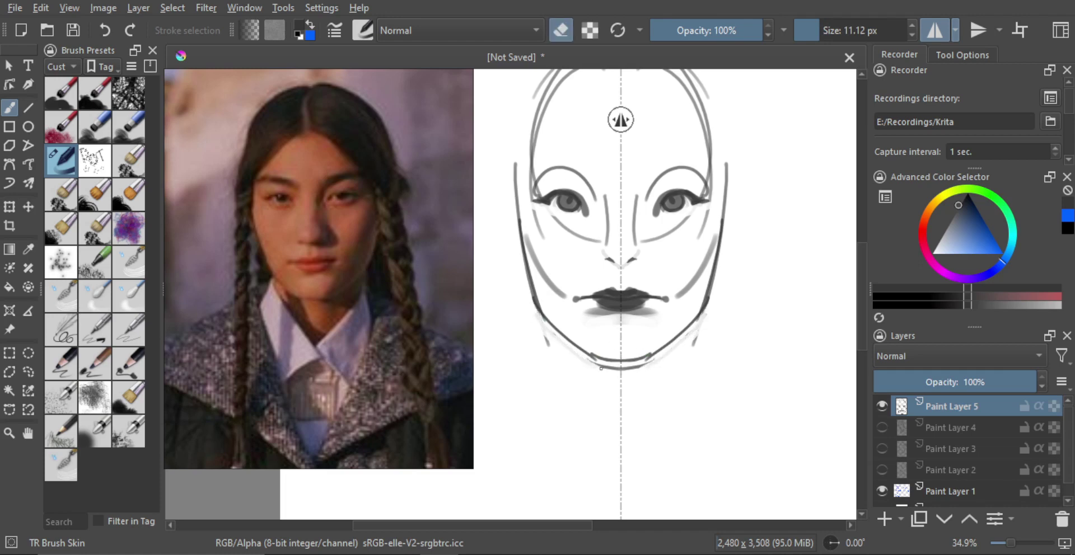
{"action": "scroll", "coordinate": [633, 368], "scroll_direction": "down", "scroll_amount": 4}
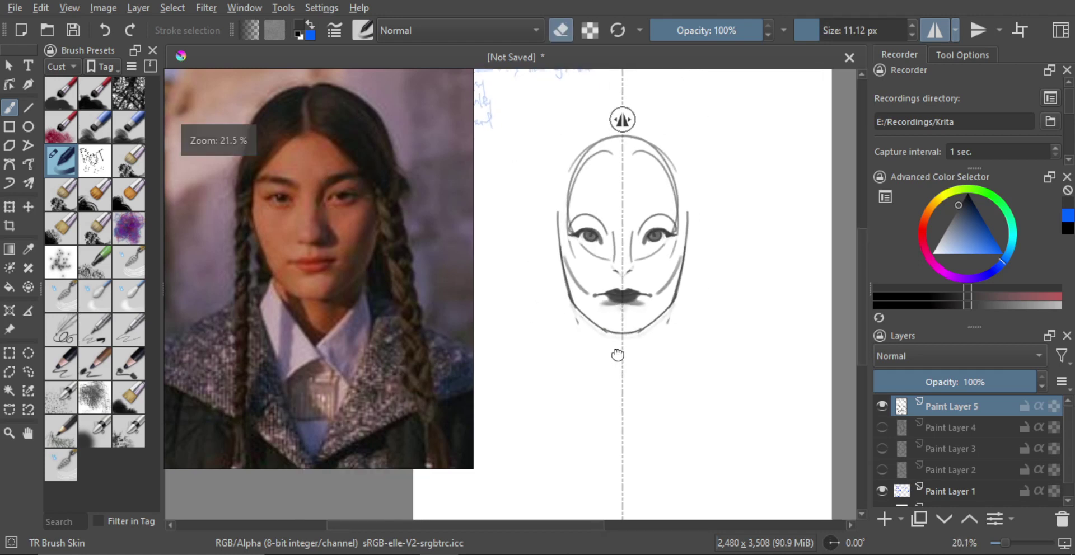
{"action": "key", "text": "e"}
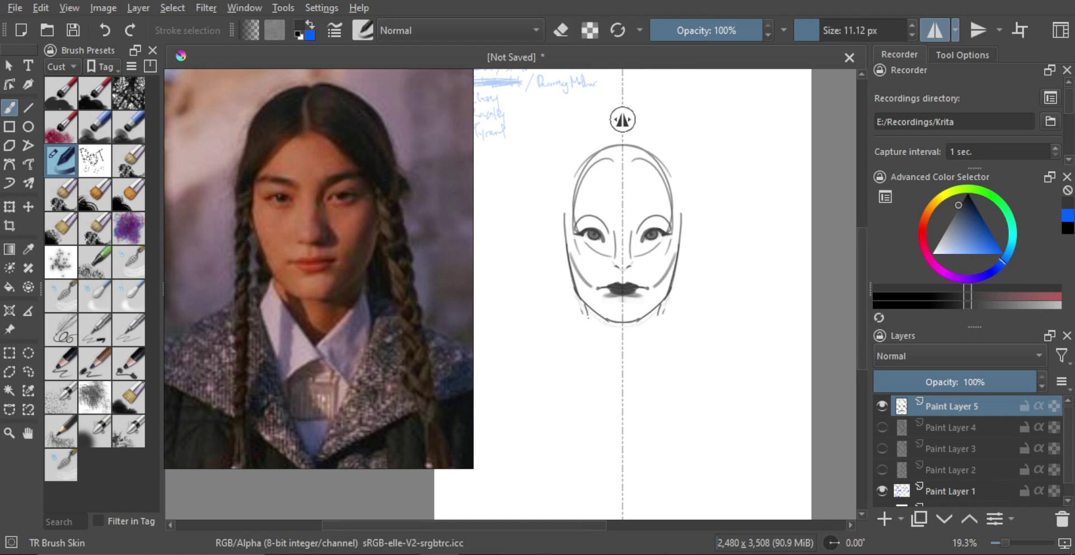
- Set the brush size to 16.16 px and redraw the side contour of the lower face down to the jaw
{"action": "key", "text": "ctrl+z"}
{"action": "mouse_move", "coordinate": [589, 334]}
{"action": "left_mouse_down", "text": "shift"}
{"action": "mouse_move", "coordinate": [589, 314]}
{"action": "mouse_move", "coordinate": [591, 330]}
{"action": "left_mouse_up", "text": "shift"}
{"action": "key", "text": "ctrl+z"}
{"action": "left_click_drag", "start_coordinate": [569, 274], "coordinate": [582, 306]}
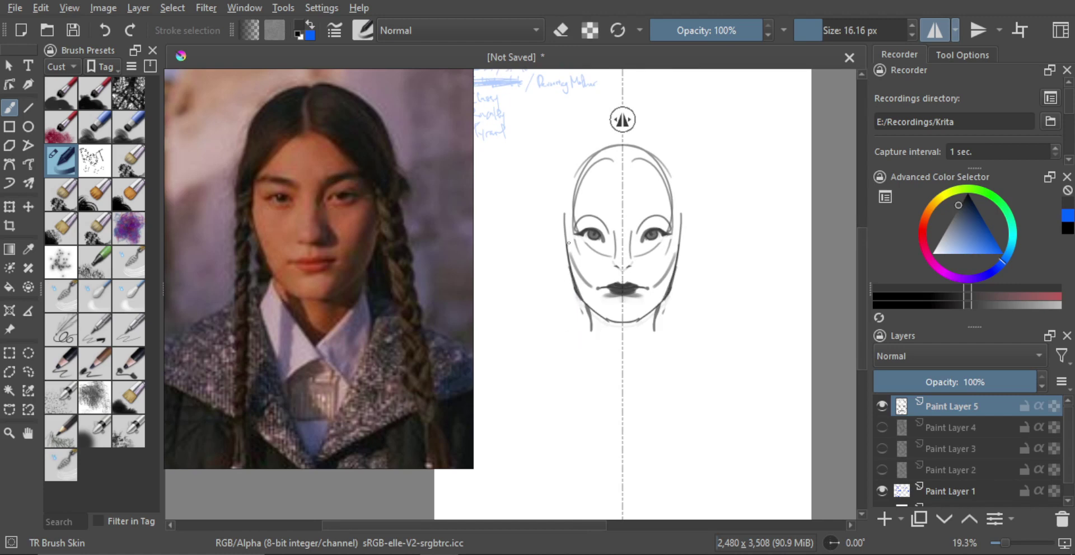
{"action": "key", "text": "ctrl+z"}
{"action": "key", "text": "ctrl+z"}
{"action": "left_click_drag", "start_coordinate": [567, 245], "coordinate": [583, 309]}
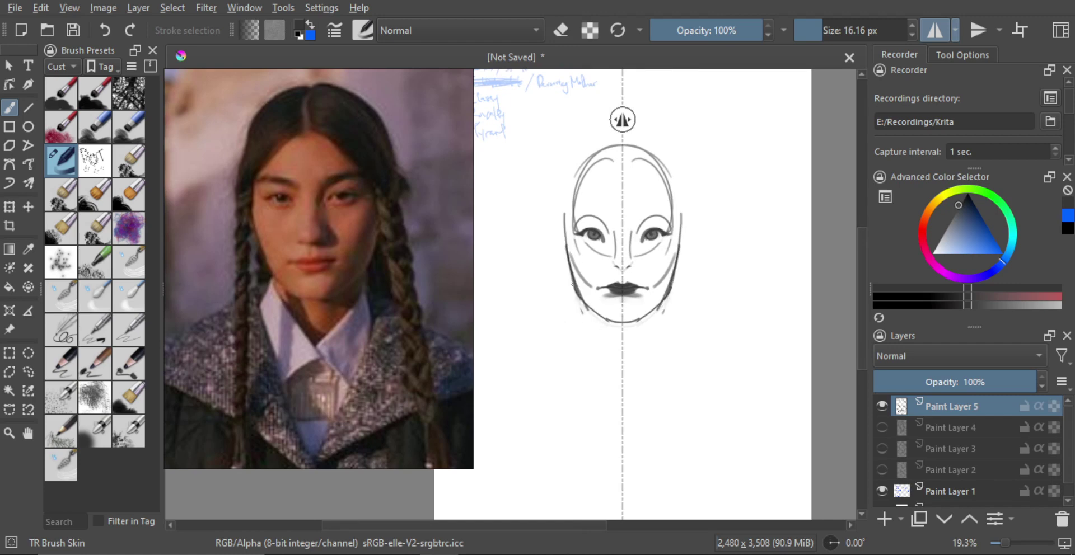
{"action": "key", "text": "e"}
{"action": "mouse_move", "coordinate": [567, 260]}
{"action": "left_mouse_down"}
{"action": "mouse_move", "coordinate": [592, 320]}
{"action": "mouse_move", "coordinate": [562, 229]}
{"action": "mouse_move", "coordinate": [576, 284]}
{"action": "mouse_move", "coordinate": [569, 254]}
{"action": "mouse_move", "coordinate": [581, 291]}
{"action": "mouse_move", "coordinate": [609, 323]}
{"action": "left_mouse_up"}
{"action": "key", "text": "e"}
{"action": "key", "text": "ctrl+z"}
{"action": "scroll", "coordinate": [590, 302], "scroll_direction": "up", "scroll_amount": 2}
{"action": "left_click_drag", "start_coordinate": [572, 282], "coordinate": [615, 330]}
{"action": "key", "text": "ctrl+z"}
{"action": "key", "text": "ctrl+z"}
{"action": "key", "text": "ctrl+z"}
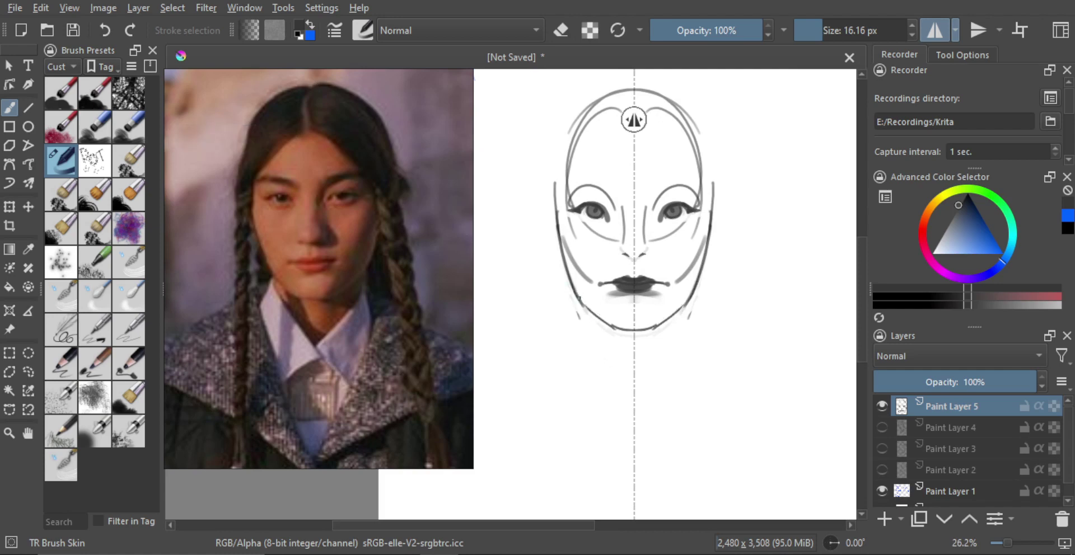
- Redraw the lower jawline into the chin and erase the leftover lines beside it
{"action": "left_click_drag", "start_coordinate": [580, 298], "coordinate": [614, 330]}
{"action": "key", "text": "e"}
{"action": "left_click_drag", "start_coordinate": [568, 284], "coordinate": [603, 322]}
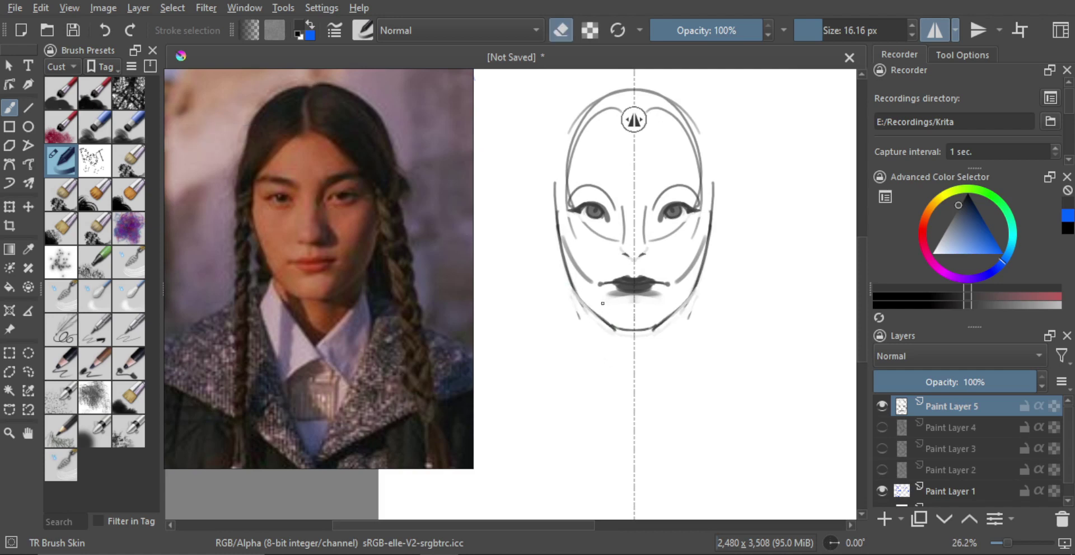
{"action": "scroll", "coordinate": [602, 304], "scroll_direction": "up", "scroll_amount": 1}
{"action": "key", "text": "e"}
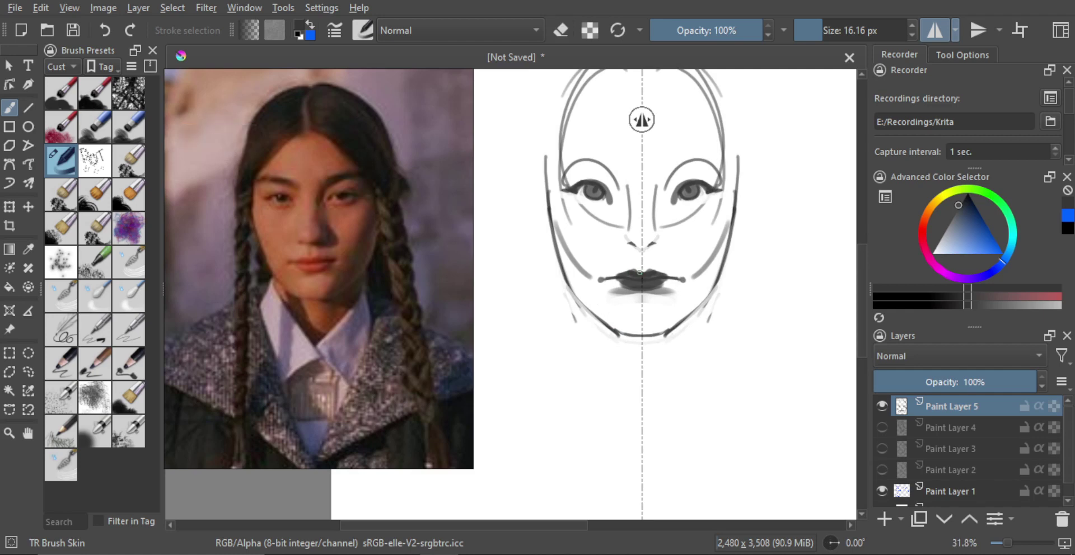
- Lighten the dark fill of the lips to a pale grey with a 23.26 px eraser
{"action": "scroll", "coordinate": [634, 278], "scroll_direction": "up", "scroll_amount": 1}
{"action": "left_click_drag", "start_coordinate": [653, 272], "coordinate": [634, 275], "text": "shift"}
{"action": "key", "text": "e"}
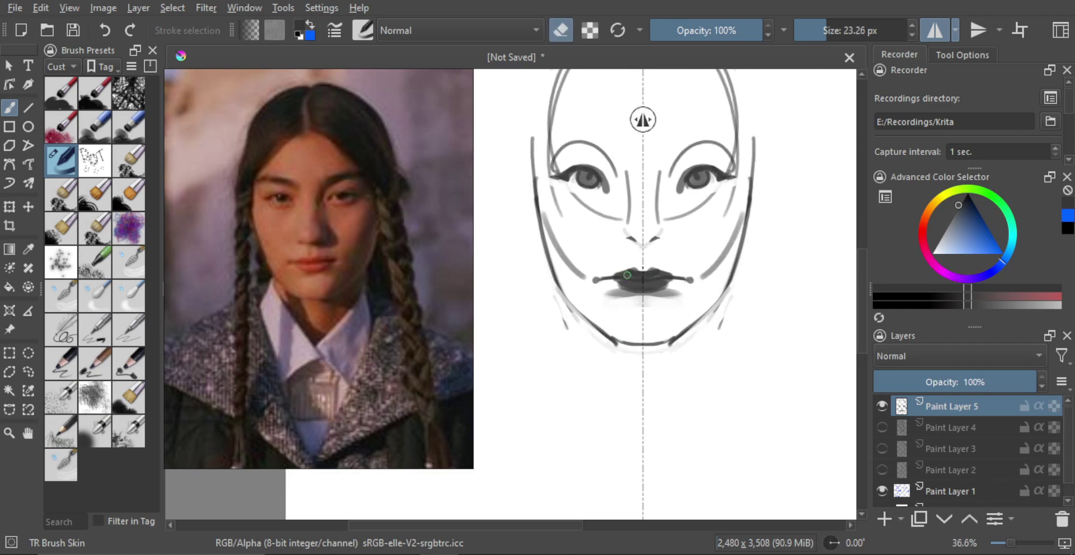
{"action": "key", "text": "ctrl+z"}
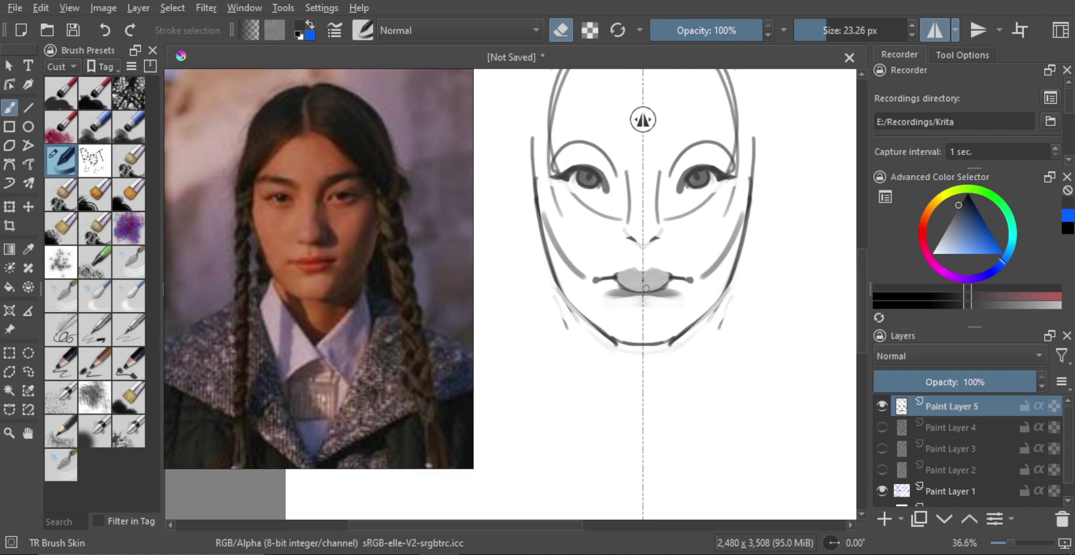
{"action": "key", "text": "e"}
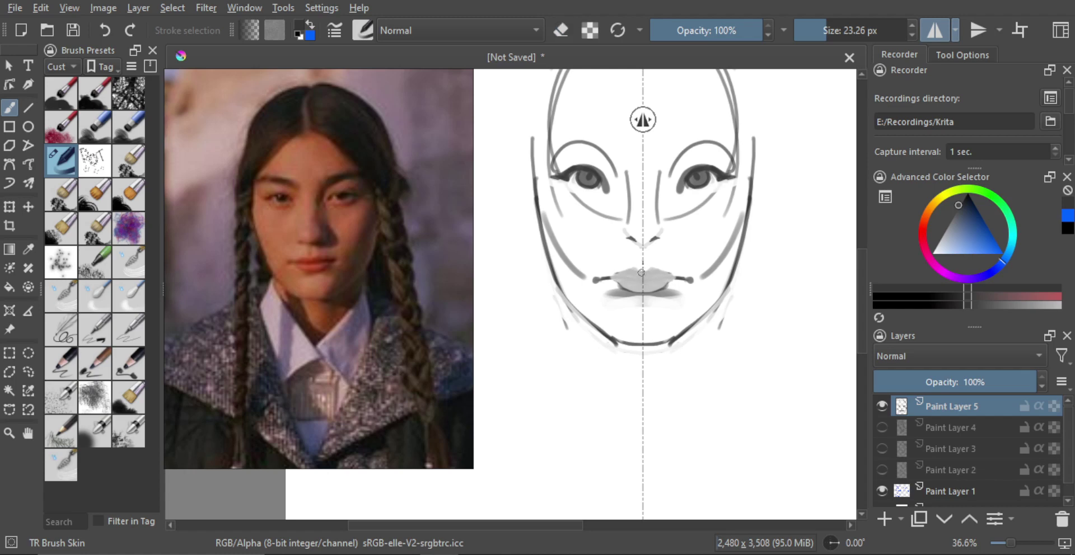
- Repaint the lips with a smaller brush, giving them a darker upper lip and a mid-grey lower lip
{"action": "left_click_drag", "start_coordinate": [634, 270], "coordinate": [628, 272], "text": "shift"}
{"action": "mouse_move", "coordinate": [639, 280]}
{"action": "left_mouse_down", "text": "shift"}
{"action": "mouse_move", "coordinate": [666, 277]}
{"action": "mouse_move", "coordinate": [592, 260]}
{"action": "mouse_move", "coordinate": [632, 267]}
{"action": "mouse_move", "coordinate": [602, 267]}
{"action": "mouse_move", "coordinate": [636, 282]}
{"action": "left_mouse_up", "text": "shift"}
{"action": "scroll", "coordinate": [609, 268], "scroll_direction": "up", "scroll_amount": 3}
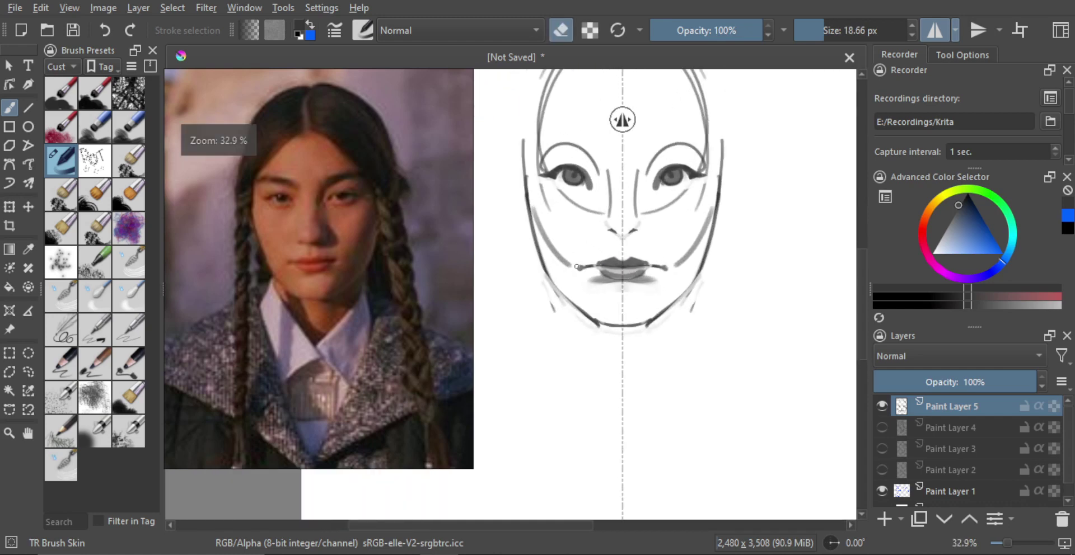
- Soften the corners of the mouth by enlarging the brush and fading the hard ends of the lip line
{"action": "scroll", "coordinate": [581, 262], "scroll_direction": "up", "scroll_amount": 1}
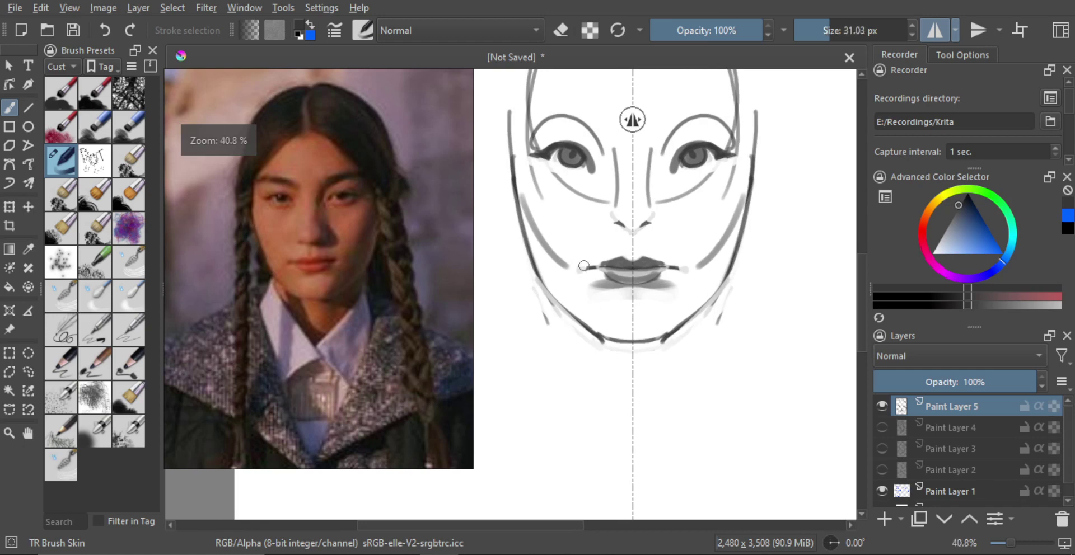
{"action": "mouse_move", "coordinate": [581, 269]}
{"action": "left_mouse_down", "text": "shift"}
{"action": "mouse_move", "coordinate": [563, 274]}
{"action": "mouse_move", "coordinate": [573, 260]}
{"action": "mouse_move", "coordinate": [594, 260]}
{"action": "mouse_move", "coordinate": [575, 271]}
{"action": "mouse_move", "coordinate": [615, 294]}
{"action": "left_mouse_up", "text": "shift"}
{"action": "key", "text": "ctrl+z"}
{"action": "key", "text": "e"}
{"action": "key", "text": "e"}
- Shade the groove between the nose and upper lip with a 35.13 px brush
{"action": "scroll", "coordinate": [616, 280], "scroll_direction": "up", "scroll_amount": 3}
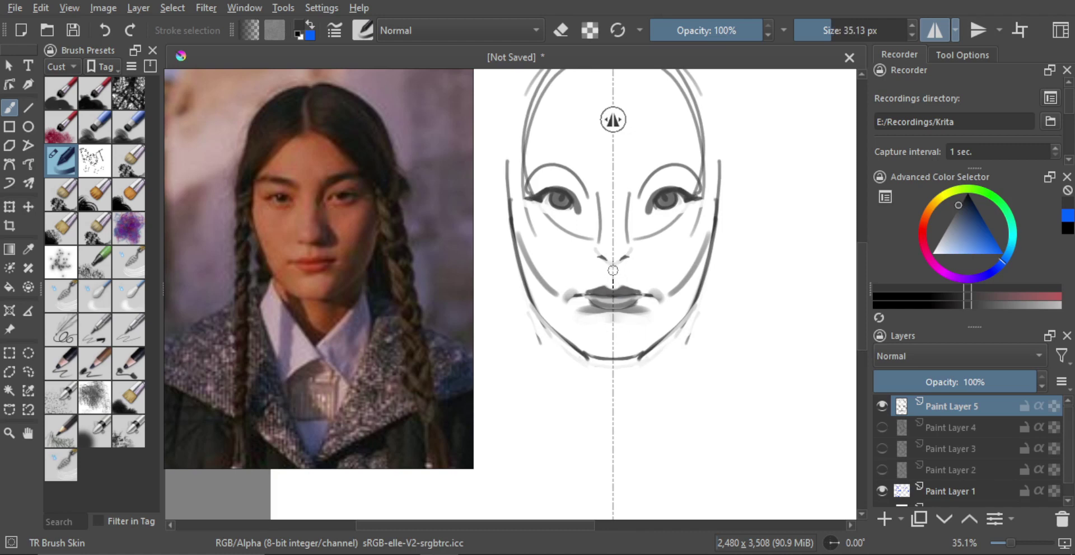
{"action": "key", "text": "e"}
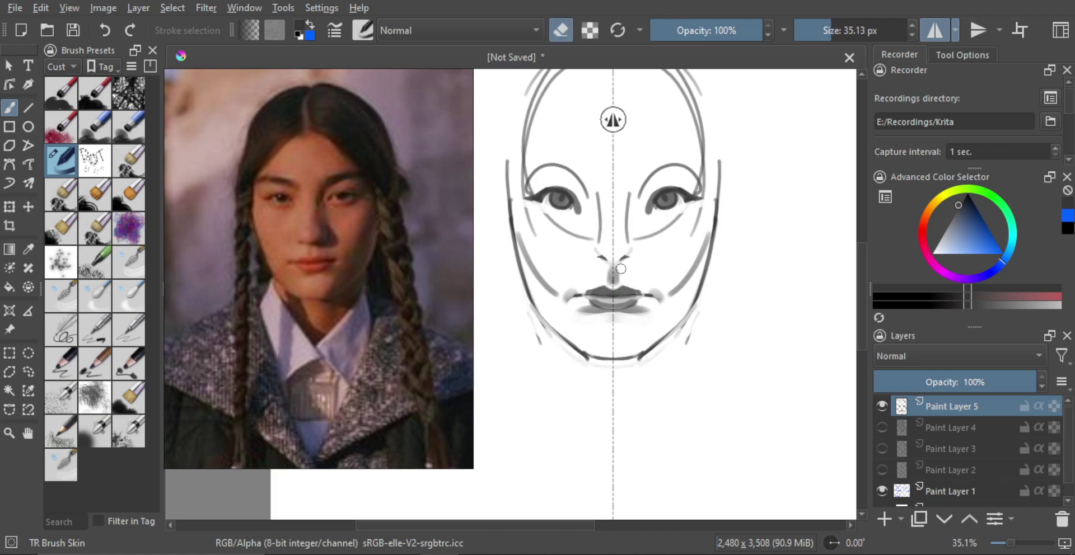
{"action": "scroll", "coordinate": [659, 267], "scroll_direction": "up", "scroll_amount": 2}
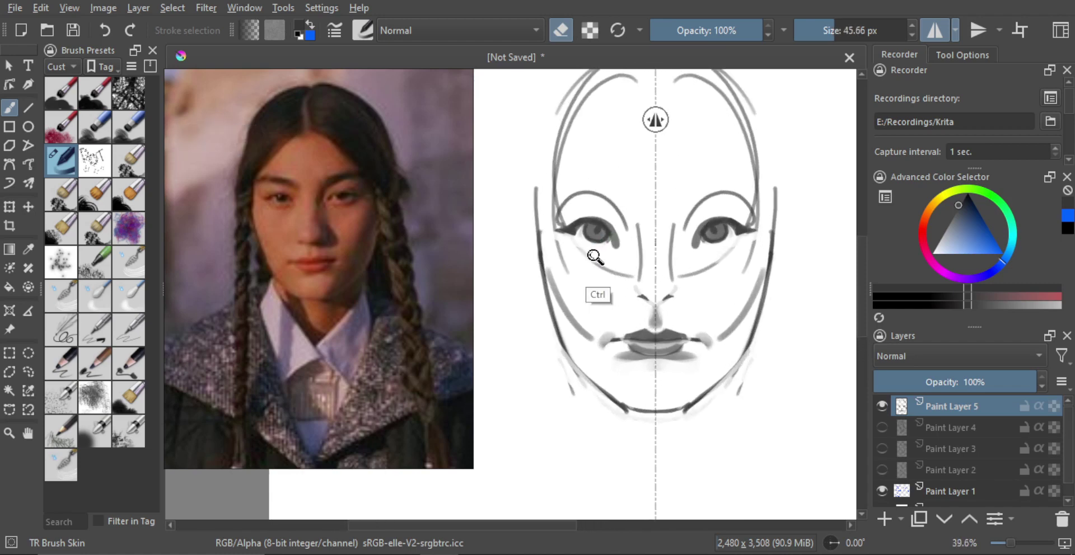
- Refine the lower contours and inner corners of the eyes and add grey shading beneath them
{"action": "key", "text": "e"}
{"action": "scroll", "coordinate": [586, 253], "scroll_direction": "up", "scroll_amount": 2}
{"action": "key", "text": "e"}
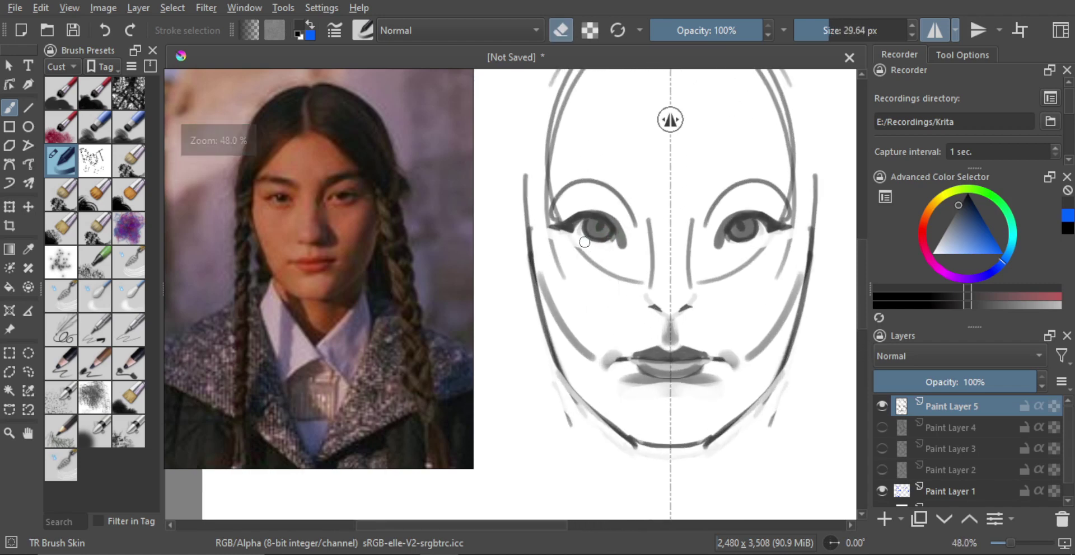
{"action": "mouse_move", "coordinate": [601, 246]}
{"action": "left_mouse_down"}
{"action": "mouse_move", "coordinate": [620, 248]}
{"action": "mouse_move", "coordinate": [604, 256]}
{"action": "mouse_move", "coordinate": [584, 242]}
{"action": "mouse_move", "coordinate": [608, 248]}
{"action": "mouse_move", "coordinate": [604, 295]}
{"action": "mouse_move", "coordinate": [660, 272]}
{"action": "mouse_move", "coordinate": [637, 231]}
{"action": "left_mouse_up"}
{"action": "key", "text": "e"}
{"action": "key", "text": "ctrl+z"}
{"action": "left_click_drag", "start_coordinate": [600, 199], "coordinate": [600, 188], "text": "ctrl"}
- Erase the overlapping lines at the temples and outer eye corners with a 38.79 px eraser
{"action": "mouse_move", "coordinate": [582, 242]}
{"action": "left_mouse_down", "text": "shift"}
{"action": "mouse_move", "coordinate": [570, 219]}
{"action": "mouse_move", "coordinate": [580, 222]}
{"action": "left_mouse_up", "text": "shift"}
{"action": "mouse_move", "coordinate": [572, 215]}
{"action": "left_mouse_down"}
{"action": "mouse_move", "coordinate": [581, 238]}
{"action": "mouse_move", "coordinate": [576, 222]}
{"action": "left_mouse_up"}
{"action": "key", "text": "e"}
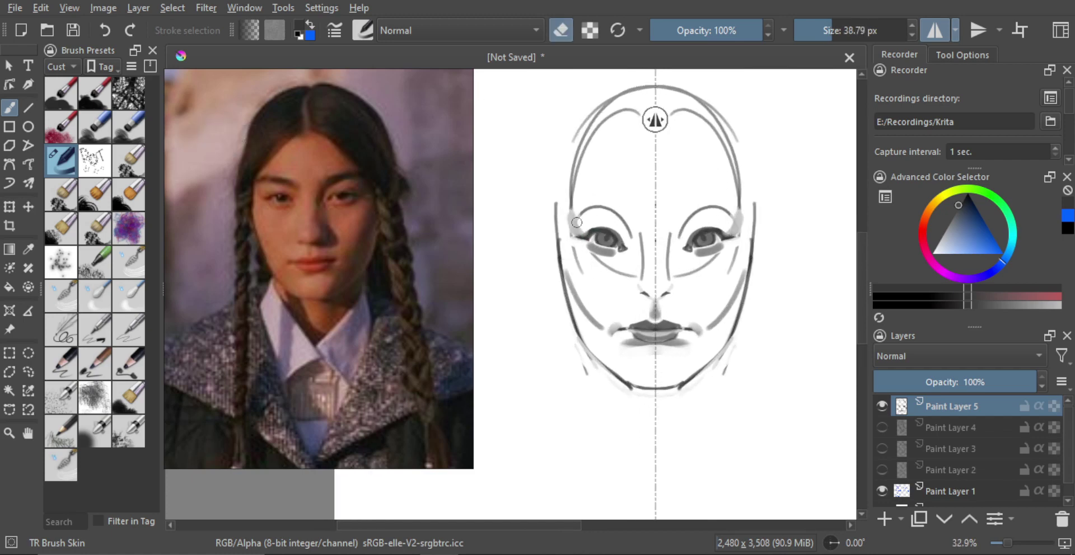
- Paint thick, dark arched eyebrows above the eyes
{"action": "key", "text": "e"}
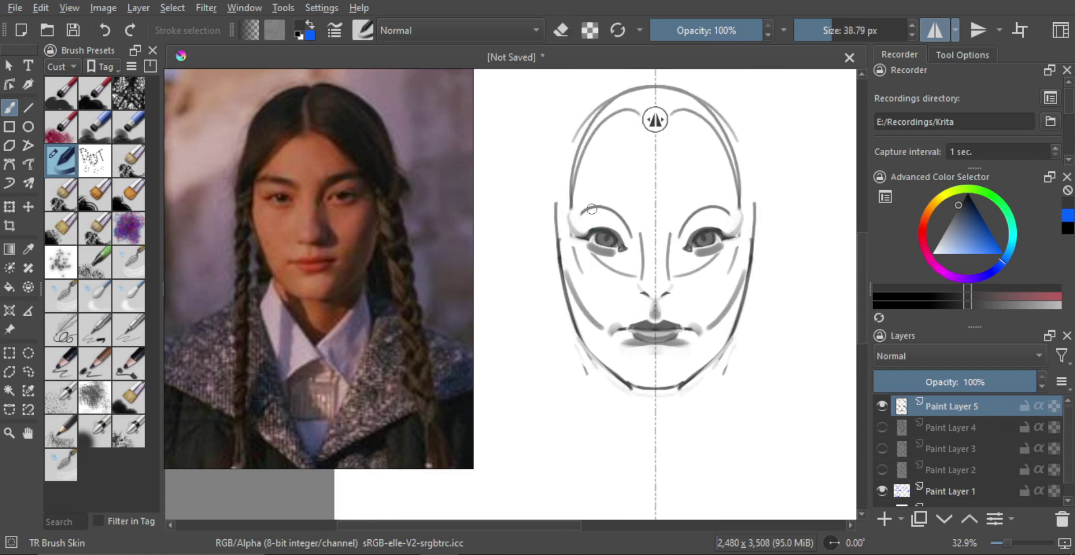
{"action": "mouse_move", "coordinate": [582, 217]}
{"action": "left_mouse_down"}
{"action": "mouse_move", "coordinate": [574, 212]}
{"action": "mouse_move", "coordinate": [611, 209]}
{"action": "left_mouse_up"}
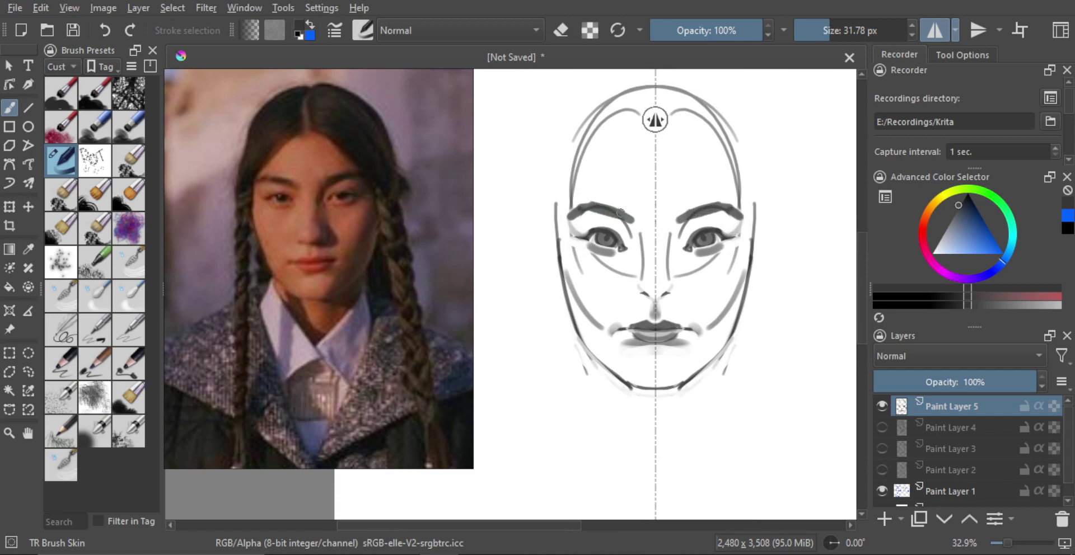
{"action": "scroll", "coordinate": [637, 238], "scroll_direction": "down", "scroll_amount": 2}
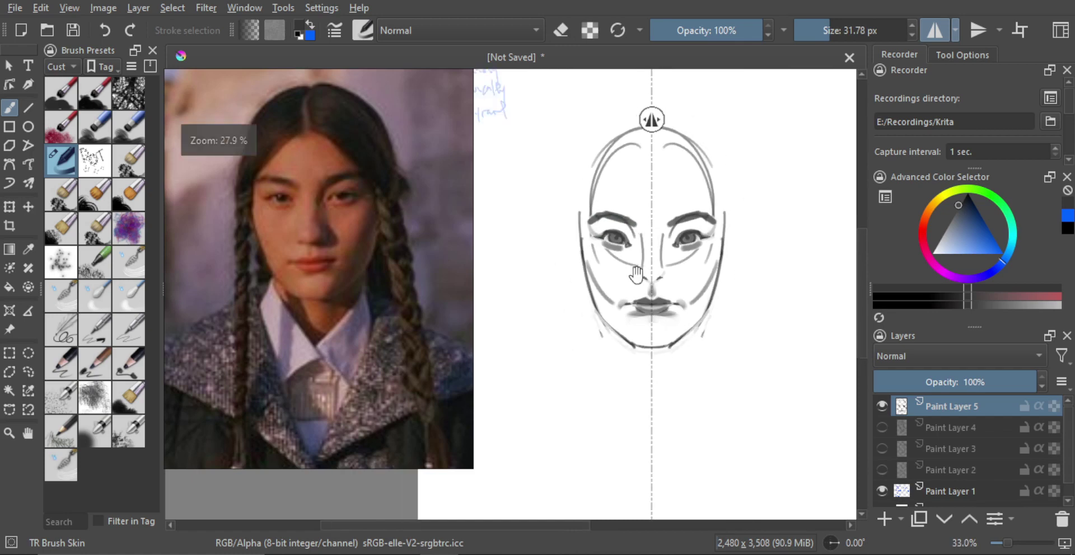
{"action": "left_click_drag", "start_coordinate": [636, 247], "coordinate": [630, 246]}
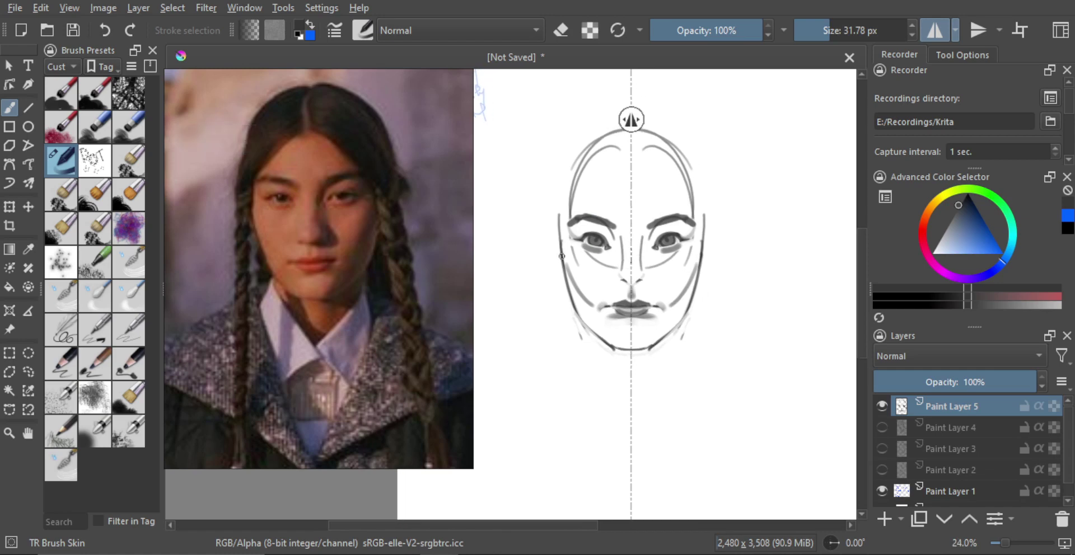
- Draw mirrored ears at the sides of the head and touch up the shading around the mouth
{"action": "mouse_move", "coordinate": [560, 243]}
{"action": "left_mouse_down"}
{"action": "mouse_move", "coordinate": [556, 268]}
{"action": "mouse_move", "coordinate": [548, 264]}
{"action": "mouse_move", "coordinate": [557, 279]}
{"action": "mouse_move", "coordinate": [552, 268]}
{"action": "mouse_move", "coordinate": [616, 282]}
{"action": "mouse_move", "coordinate": [627, 271]}
{"action": "left_mouse_up"}
{"action": "key", "text": "ctrl+z"}
{"action": "left_click_drag", "start_coordinate": [607, 315], "coordinate": [621, 297]}
{"action": "left_click_drag", "start_coordinate": [629, 313], "coordinate": [615, 318]}
{"action": "left_click_drag", "start_coordinate": [616, 317], "coordinate": [611, 312]}
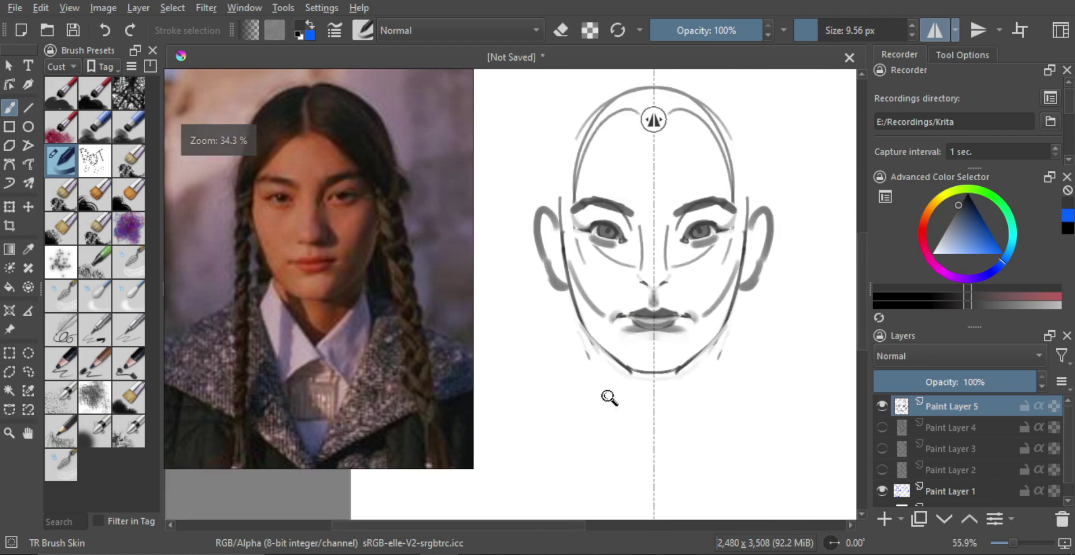
- Sketch the neck below the jaw with doubled side lines and a pointed curve at its base, using a 9.56 px brush
{"action": "scroll", "coordinate": [612, 318], "scroll_direction": "down", "scroll_amount": 4}
{"action": "scroll", "coordinate": [648, 353], "scroll_direction": "down", "scroll_amount": 2}
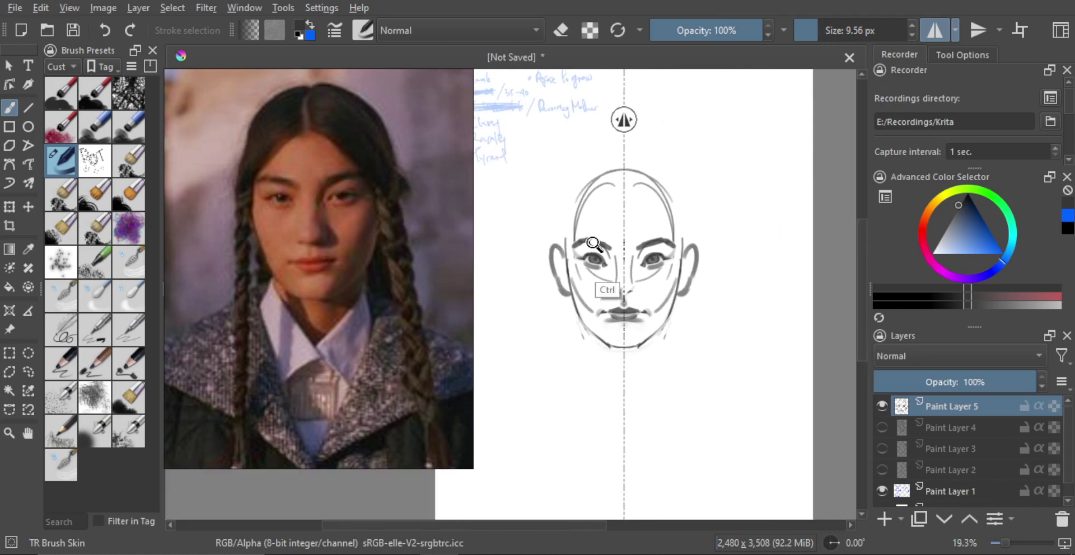
{"action": "mouse_move", "coordinate": [594, 246]}
{"action": "left_mouse_down", "text": "ctrl"}
{"action": "mouse_move", "coordinate": [606, 282]}
{"action": "mouse_move", "coordinate": [609, 265]}
{"action": "mouse_move", "coordinate": [566, 319]}
{"action": "left_mouse_up", "text": "ctrl"}
{"action": "scroll", "coordinate": [609, 266], "scroll_direction": "up", "scroll_amount": 1}
{"action": "key", "text": "ctrl+z"}
{"action": "left_click_drag", "start_coordinate": [573, 272], "coordinate": [574, 318]}
{"action": "key", "text": "ctrl+z"}
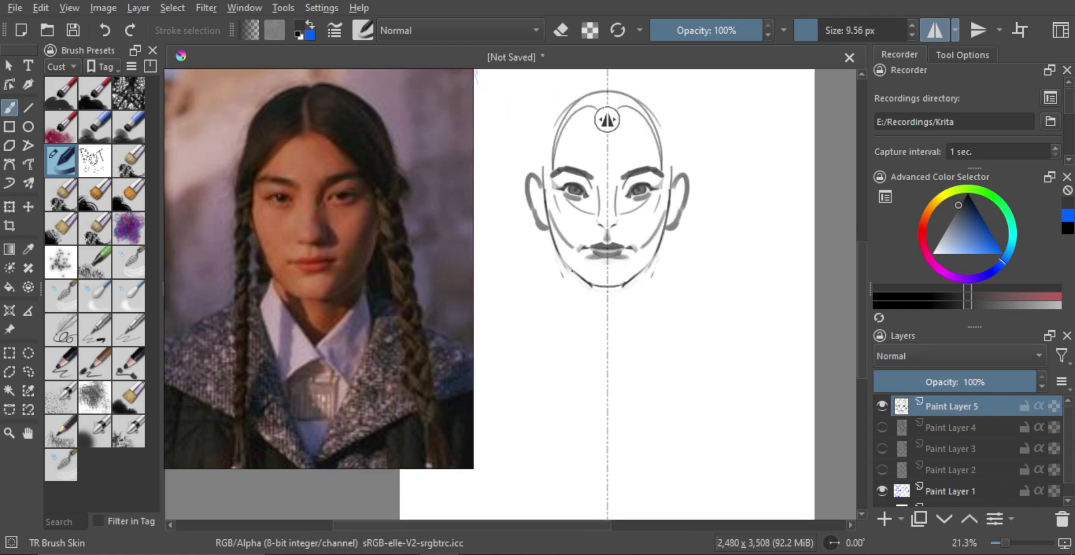
{"action": "left_click_drag", "start_coordinate": [572, 271], "coordinate": [567, 340]}
{"action": "scroll", "coordinate": [582, 326], "scroll_direction": "down", "scroll_amount": 2}
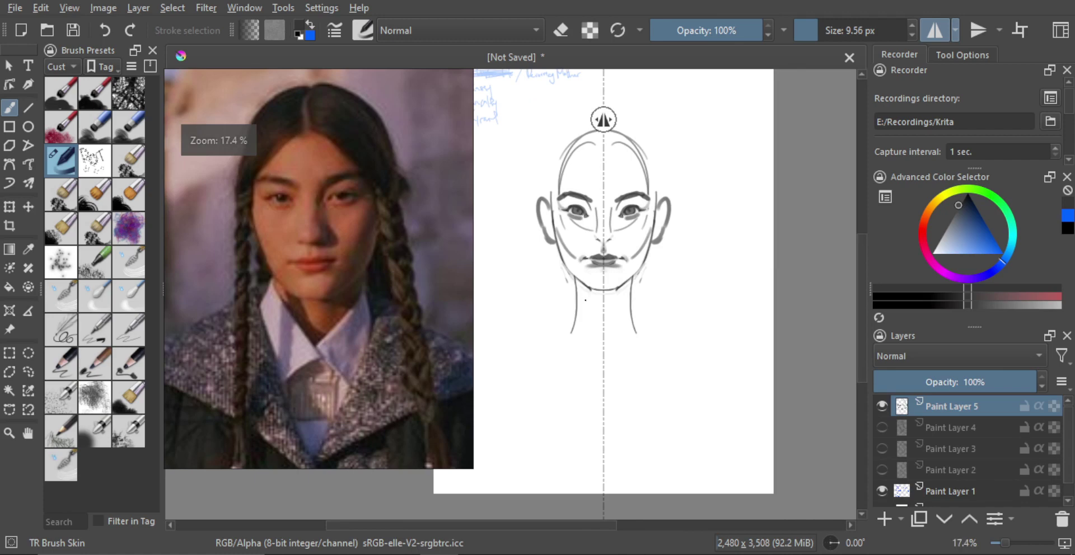
{"action": "mouse_move", "coordinate": [576, 279]}
{"action": "left_mouse_down"}
{"action": "mouse_move", "coordinate": [570, 345]}
{"action": "mouse_move", "coordinate": [593, 362]}
{"action": "left_mouse_up"}
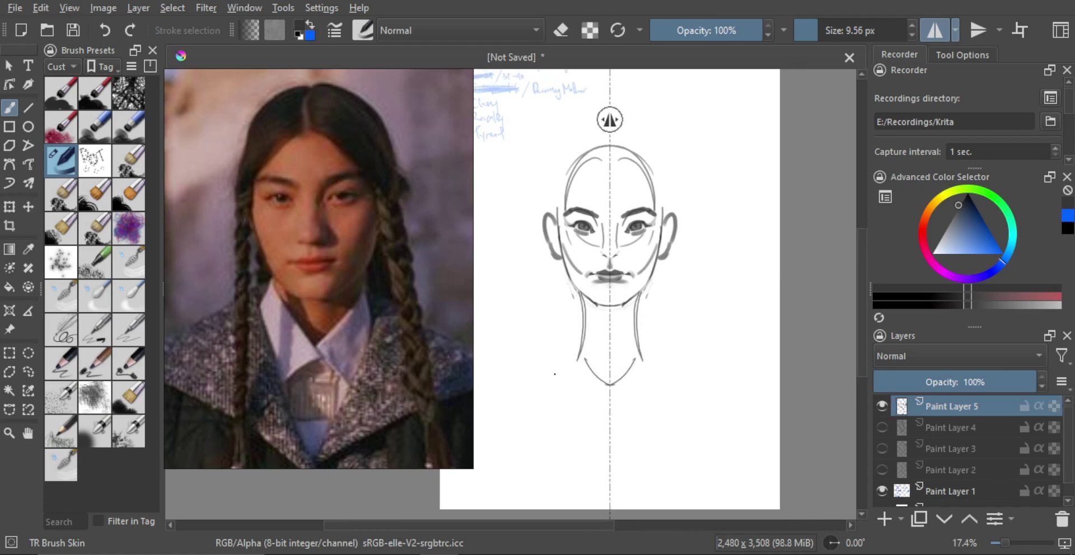
- Sketch the collarbones and the sloping shoulder lines outward from the base of the neck
{"action": "scroll", "coordinate": [595, 431], "scroll_direction": "down", "scroll_amount": 2}
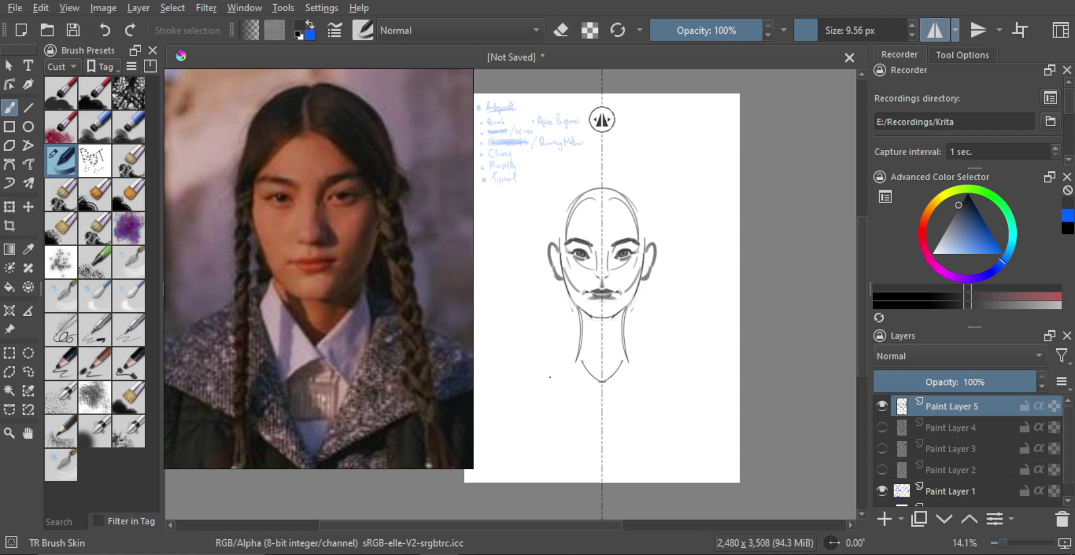
{"action": "left_click_drag", "start_coordinate": [530, 376], "coordinate": [587, 380]}
{"action": "mouse_move", "coordinate": [580, 345]}
{"action": "left_mouse_down"}
{"action": "mouse_move", "coordinate": [529, 376]}
{"action": "mouse_move", "coordinate": [548, 365]}
{"action": "left_mouse_up"}
{"action": "key", "text": "ctrl+z"}
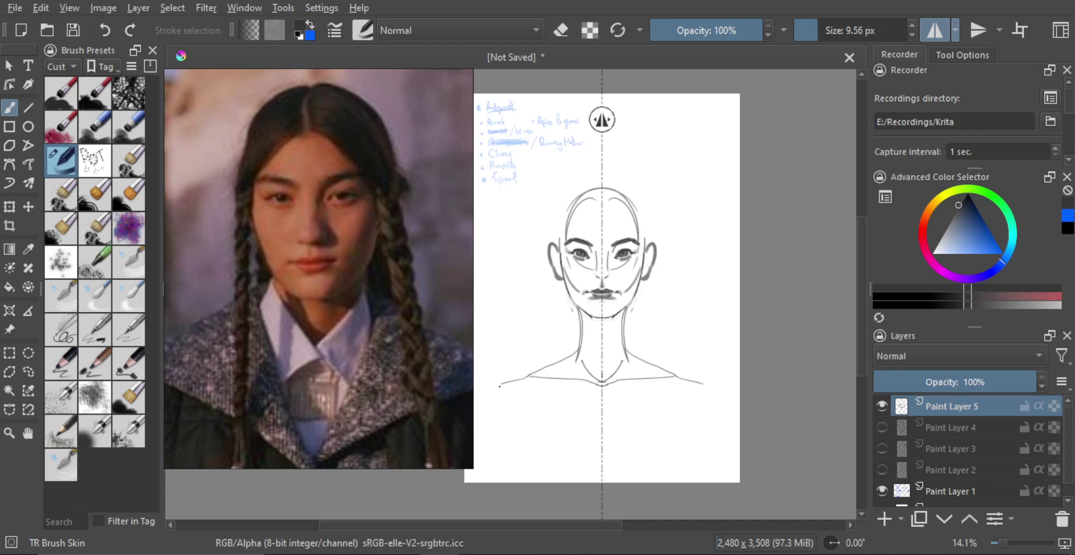
{"action": "key", "text": "ctrl+z"}
{"action": "key", "text": "ctrl+z"}
{"action": "mouse_move", "coordinate": [563, 387]}
{"action": "left_mouse_down"}
{"action": "mouse_move", "coordinate": [556, 351]}
{"action": "mouse_move", "coordinate": [541, 363]}
{"action": "mouse_move", "coordinate": [622, 321]}
{"action": "left_mouse_up"}
{"action": "key", "text": "ctrl+z"}
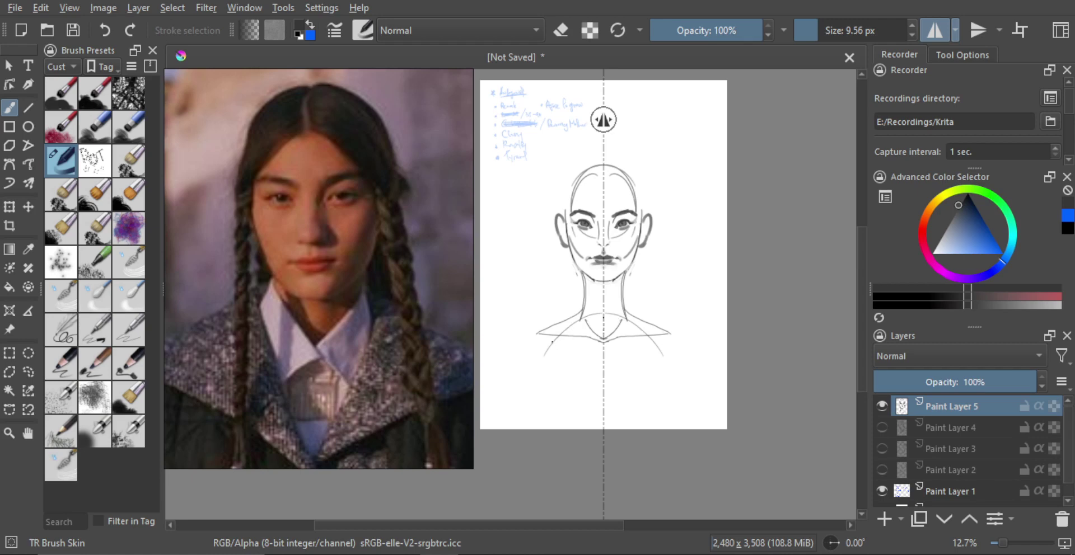
{"action": "left_click_drag", "start_coordinate": [553, 342], "coordinate": [556, 429]}
{"action": "key", "text": "ctrl+z"}
{"action": "key", "text": "ctrl+z"}
{"action": "mouse_move", "coordinate": [583, 318]}
{"action": "left_mouse_down"}
{"action": "mouse_move", "coordinate": [539, 369]}
{"action": "mouse_move", "coordinate": [541, 415]}
{"action": "left_mouse_up"}
{"action": "left_click_drag", "start_coordinate": [587, 322], "coordinate": [545, 360]}
{"action": "key", "text": "ctrl+z"}
{"action": "key", "text": "ctrl+z"}
- Draw the curved sides of the torso below the collarbones and mark the shoulder joints with small circles
{"action": "left_click_drag", "start_coordinate": [581, 318], "coordinate": [540, 424]}
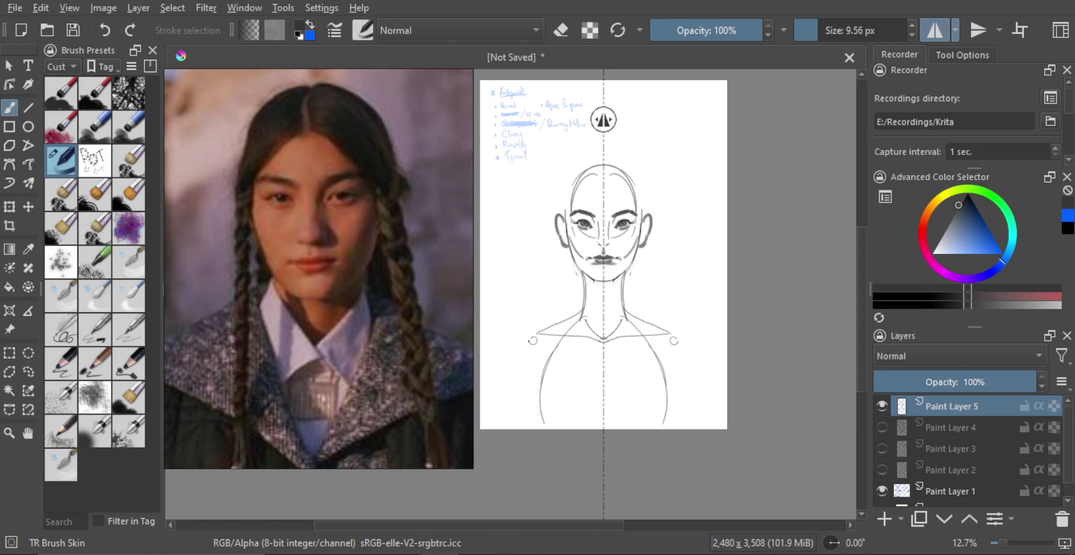
{"action": "mouse_move", "coordinate": [532, 339]}
{"action": "left_mouse_down"}
{"action": "mouse_move", "coordinate": [542, 371]}
{"action": "mouse_move", "coordinate": [521, 395]}
{"action": "mouse_move", "coordinate": [533, 339]}
{"action": "left_mouse_up"}
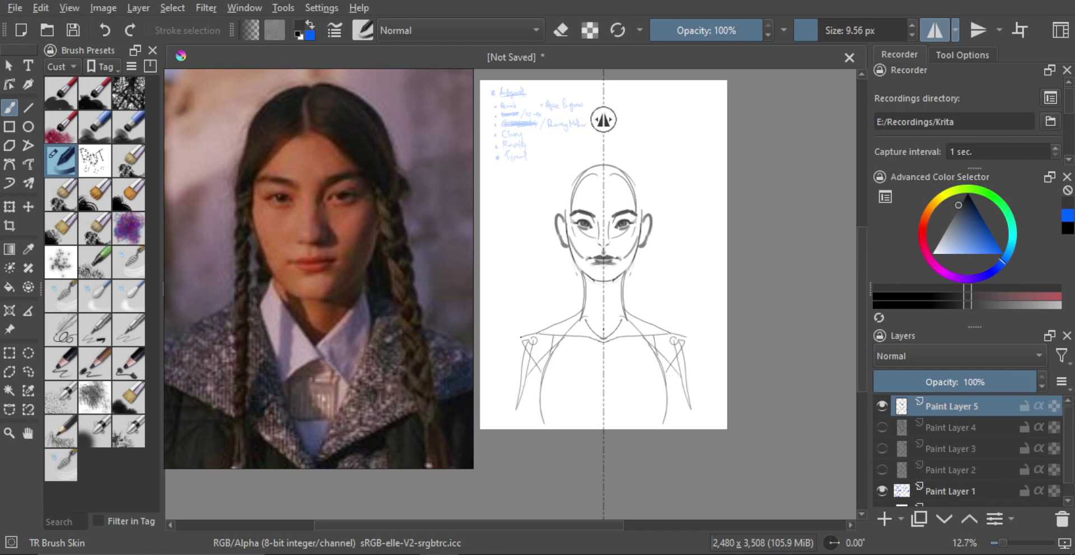
- Rework the mirrored shoulder and upper arm contours, adding rounded muscle shapes around the joints
{"action": "left_click_drag", "start_coordinate": [521, 337], "coordinate": [512, 384]}
{"action": "key", "text": "ctrl+z"}
{"action": "mouse_move", "coordinate": [528, 336]}
{"action": "left_mouse_down"}
{"action": "mouse_move", "coordinate": [515, 346]}
{"action": "mouse_move", "coordinate": [522, 336]}
{"action": "mouse_move", "coordinate": [515, 370]}
{"action": "mouse_move", "coordinate": [529, 335]}
{"action": "mouse_move", "coordinate": [534, 378]}
{"action": "left_mouse_up"}
{"action": "key", "text": "ctrl+z"}
{"action": "key", "text": "ctrl+z"}
{"action": "mouse_move", "coordinate": [543, 342]}
{"action": "left_mouse_down"}
{"action": "mouse_move", "coordinate": [509, 348]}
{"action": "mouse_move", "coordinate": [509, 404]}
{"action": "left_mouse_up"}
{"action": "key", "text": "ctrl+z"}
{"action": "key", "text": "ctrl+z"}
{"action": "left_click_drag", "start_coordinate": [522, 336], "coordinate": [513, 396]}
{"action": "key", "text": "ctrl+z"}
{"action": "key", "text": "ctrl+z"}
{"action": "key", "text": "ctrl+z"}
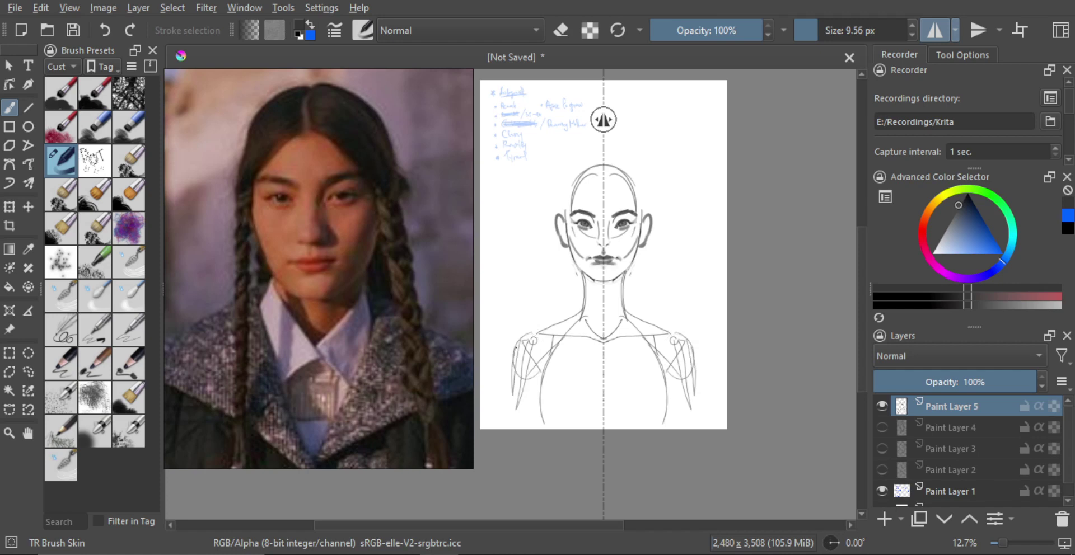
- Browse the reference photos for a hairstyle and enlarge the portrait with centre-parted hair and looped side strands
{"action": "left_click_drag", "start_coordinate": [610, 312], "coordinate": [621, 271]}
{"action": "scroll", "coordinate": [427, 293], "scroll_direction": "down", "scroll_amount": 2}
{"action": "scroll", "coordinate": [354, 308], "scroll_direction": "down", "scroll_amount": 10}
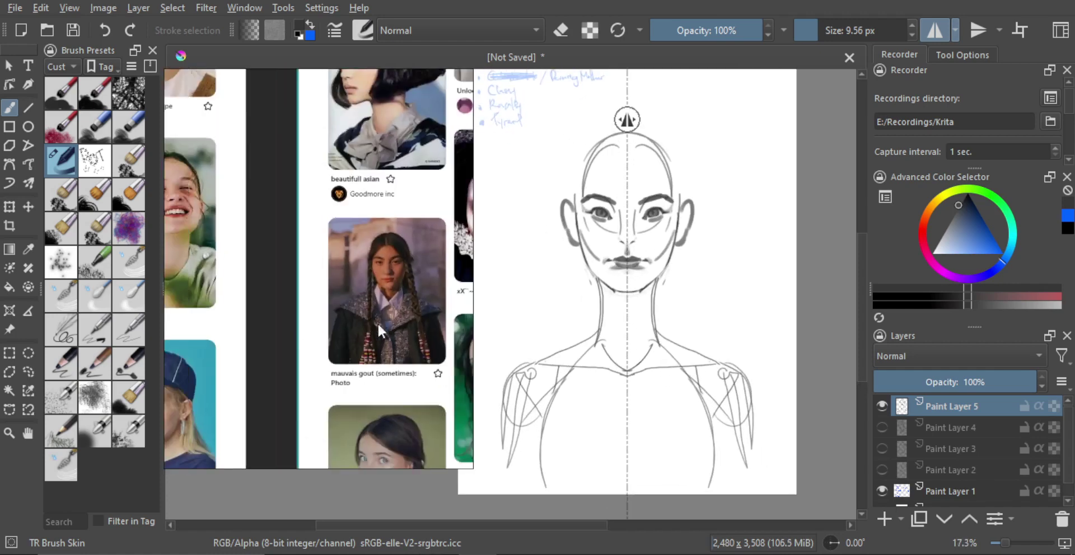
{"action": "scroll", "coordinate": [395, 257], "scroll_direction": "up", "scroll_amount": 5}
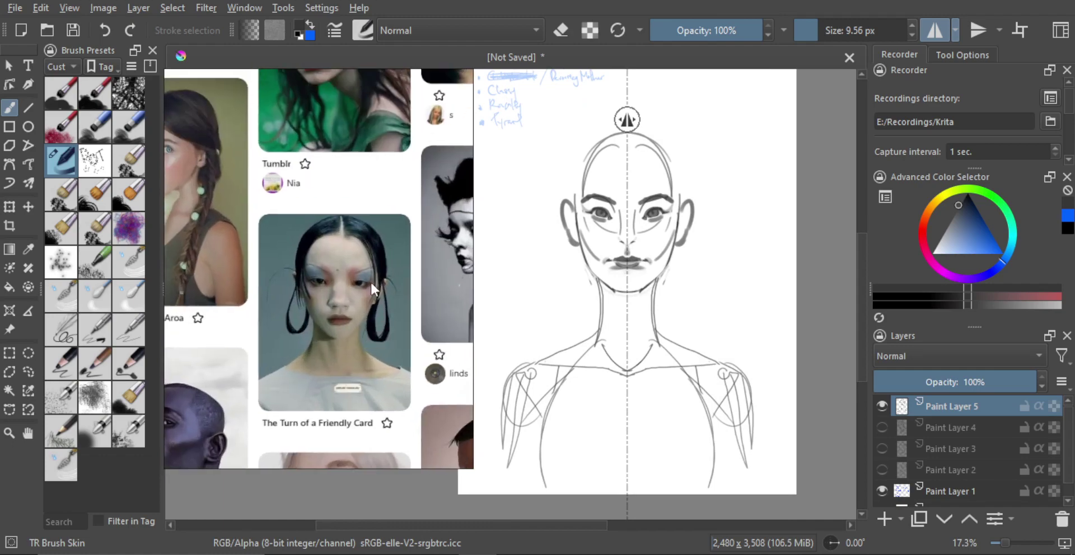
{"action": "left_click_drag", "start_coordinate": [364, 283], "coordinate": [364, 298]}
{"action": "mouse_move", "coordinate": [632, 269]}
{"action": "left_mouse_down"}
{"action": "mouse_move", "coordinate": [647, 255]}
{"action": "mouse_move", "coordinate": [633, 298]}
{"action": "left_mouse_up"}
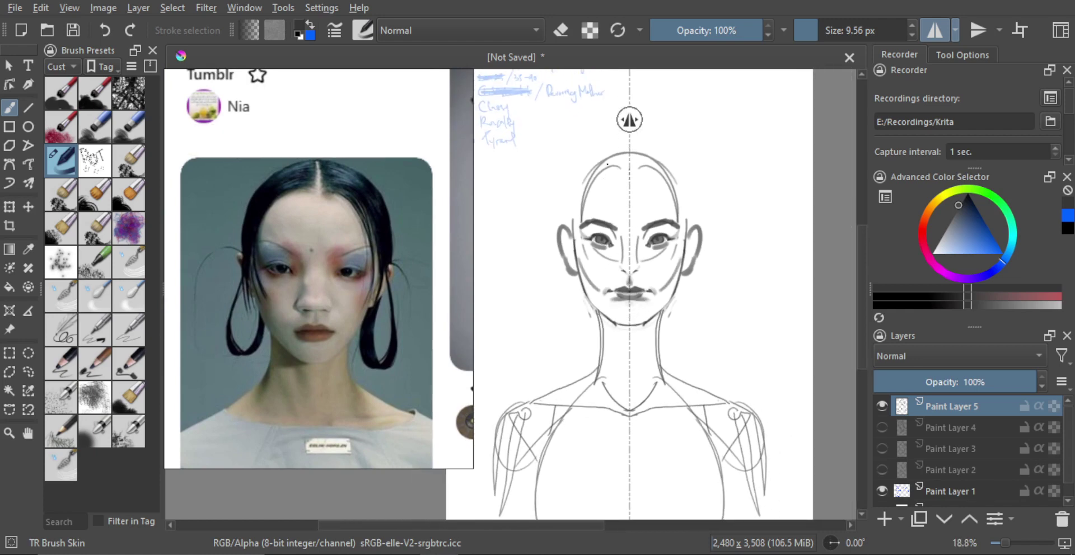
{"action": "left_click_drag", "start_coordinate": [612, 202], "coordinate": [610, 218]}
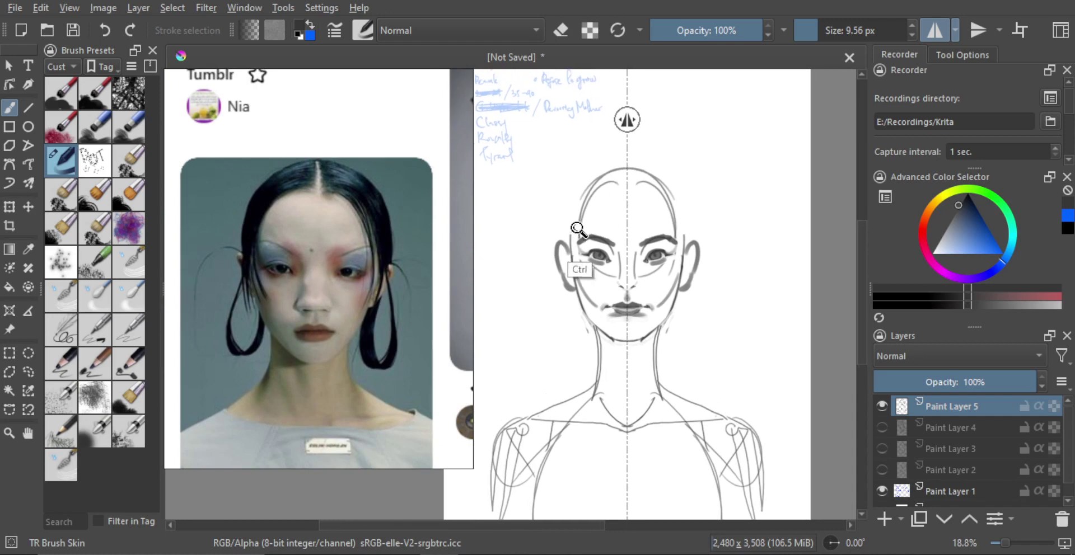
{"action": "scroll", "coordinate": [575, 234], "scroll_direction": "up", "scroll_amount": 1}
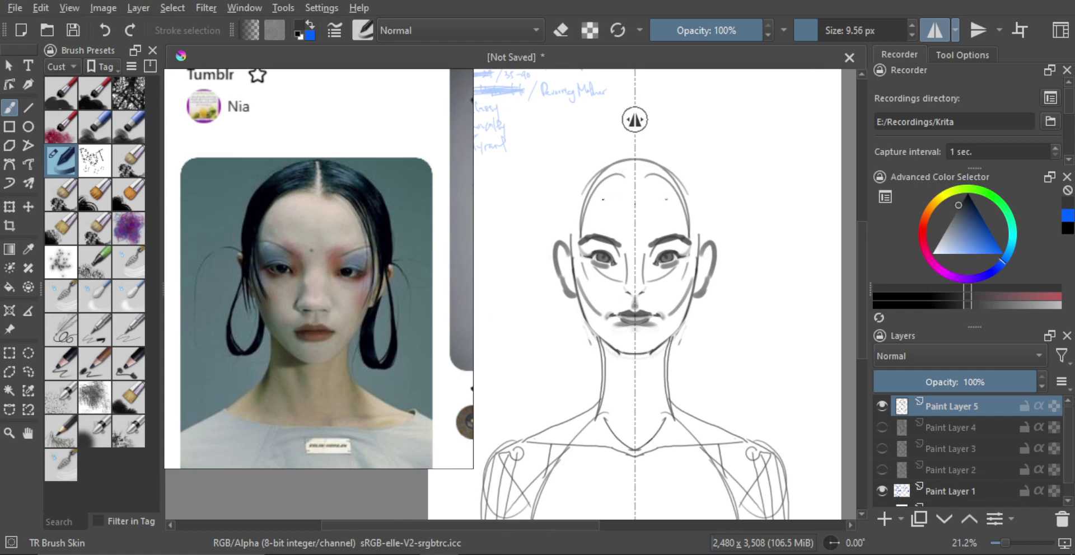
- Outline a straight fringe across the forehead with pointed locks framing both sides of the face
{"action": "mouse_move", "coordinate": [603, 199]}
{"action": "left_mouse_down"}
{"action": "mouse_move", "coordinate": [670, 204]}
{"action": "mouse_move", "coordinate": [584, 221]}
{"action": "mouse_move", "coordinate": [580, 267]}
{"action": "left_mouse_up"}
{"action": "key", "text": "ctrl+z"}
{"action": "key", "text": "ctrl+z"}
{"action": "key", "text": "ctrl+z"}
{"action": "mouse_move", "coordinate": [617, 174]}
{"action": "left_mouse_down"}
{"action": "mouse_move", "coordinate": [586, 289]}
{"action": "mouse_move", "coordinate": [600, 182]}
{"action": "mouse_move", "coordinate": [586, 238]}
{"action": "left_mouse_up"}
{"action": "key", "text": "ctrl+z"}
{"action": "left_click_drag", "start_coordinate": [589, 289], "coordinate": [571, 262]}
{"action": "key", "text": "ctrl+z"}
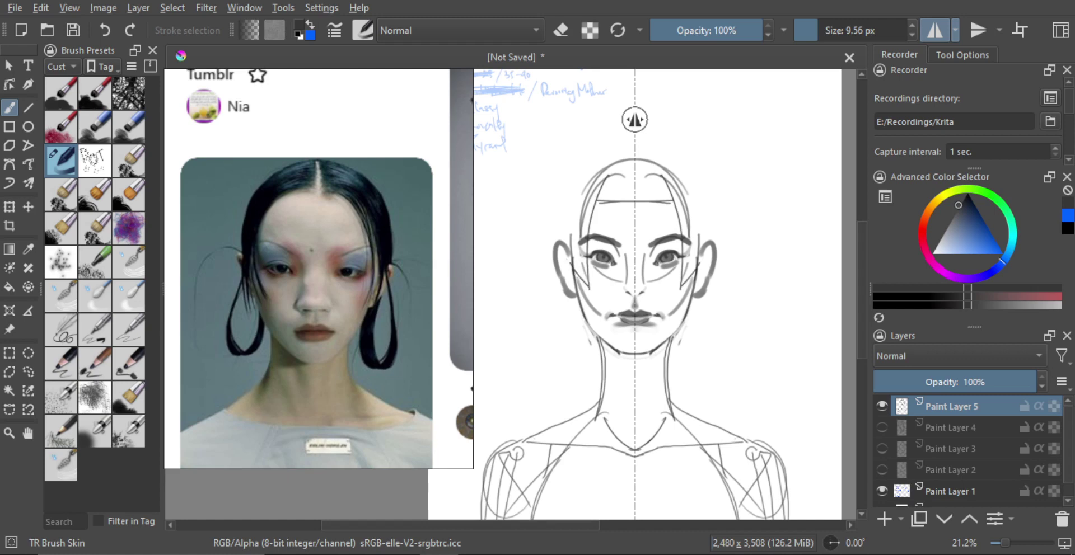
- Draw the outer hair contour over the crown and down both sides of the skull
{"action": "left_click_drag", "start_coordinate": [619, 170], "coordinate": [612, 209]}
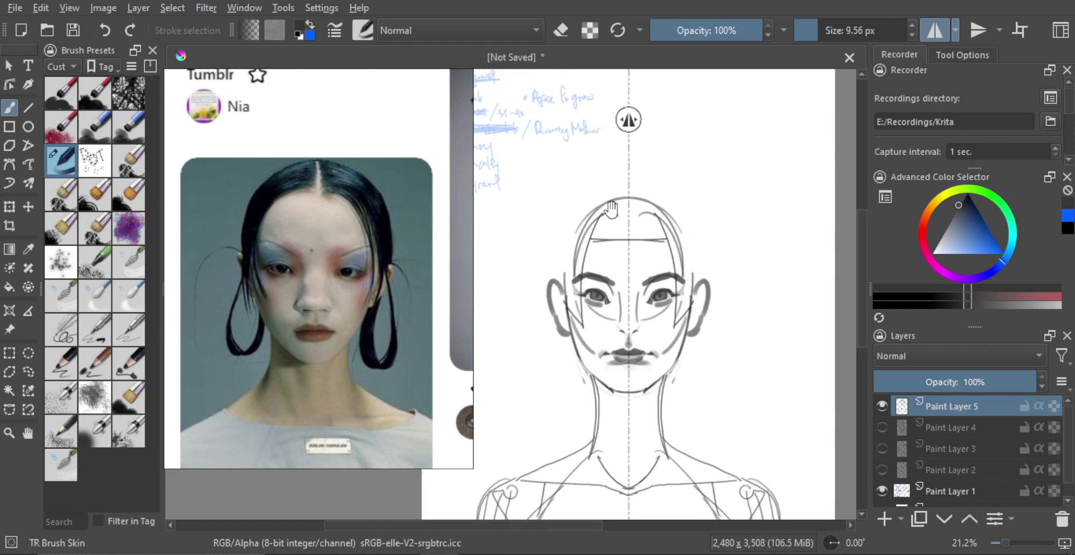
{"action": "mouse_move", "coordinate": [564, 283]}
{"action": "left_mouse_down"}
{"action": "mouse_move", "coordinate": [588, 196]}
{"action": "mouse_move", "coordinate": [617, 175]}
{"action": "left_mouse_up"}
{"action": "key", "text": "ctrl+z"}
{"action": "left_click_drag", "start_coordinate": [578, 214], "coordinate": [628, 180]}
{"action": "key", "text": "ctrl+z"}
{"action": "mouse_move", "coordinate": [579, 214]}
{"action": "left_mouse_down"}
{"action": "mouse_move", "coordinate": [628, 192]}
{"action": "mouse_move", "coordinate": [564, 284]}
{"action": "left_mouse_up"}
{"action": "key", "text": "ctrl+z"}
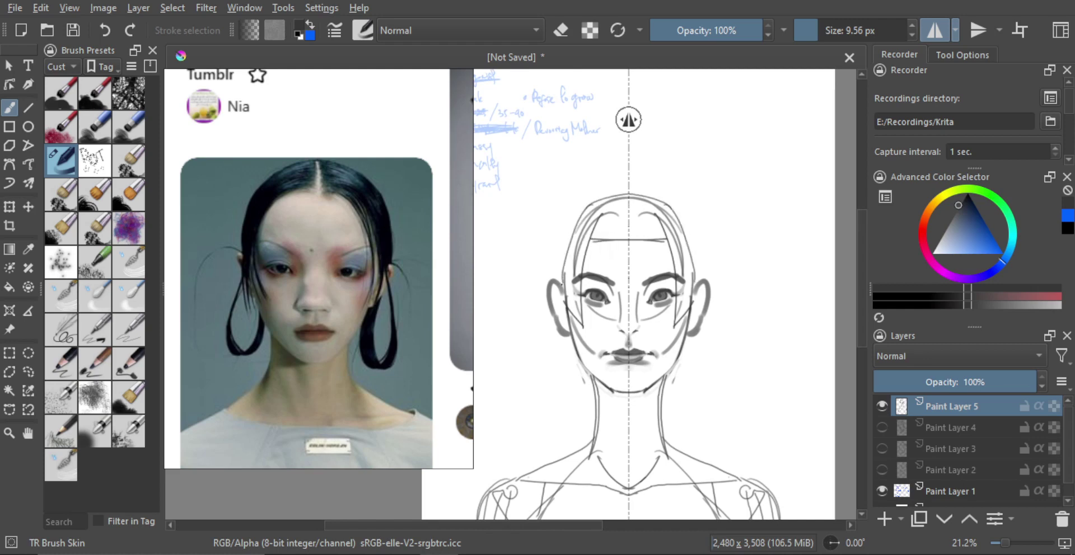
{"action": "key", "text": "ctrl+z"}
{"action": "key", "text": "ctrl+z"}
{"action": "key", "text": "ctrl+z"}
{"action": "mouse_move", "coordinate": [576, 212]}
{"action": "left_mouse_down"}
{"action": "mouse_move", "coordinate": [562, 277]}
{"action": "mouse_move", "coordinate": [570, 232]}
{"action": "mouse_move", "coordinate": [628, 183]}
{"action": "left_mouse_up"}
{"action": "key", "text": "ctrl+z"}
{"action": "key", "text": "ctrl+z"}
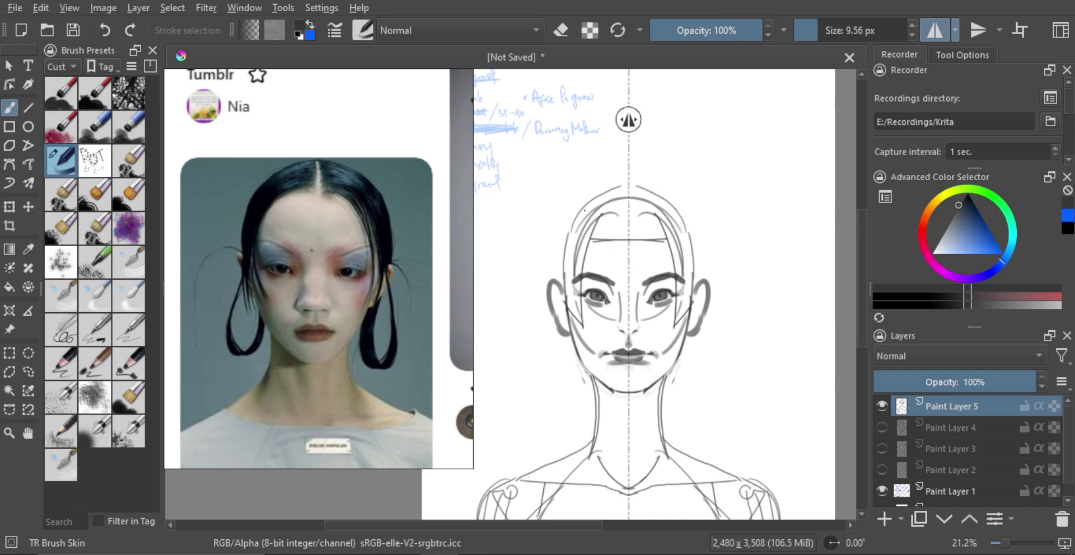
- Shade the fringe and the hair at the crown with vertical strokes, using a 35.49 px brush
{"action": "mouse_move", "coordinate": [579, 213]}
{"action": "left_mouse_down"}
{"action": "mouse_move", "coordinate": [629, 185]}
{"action": "mouse_move", "coordinate": [590, 237]}
{"action": "mouse_move", "coordinate": [603, 237]}
{"action": "left_mouse_up"}
{"action": "key", "text": "e"}
{"action": "key", "text": "e"}
{"action": "key", "text": "ctrl+z"}
{"action": "left_click_drag", "start_coordinate": [617, 194], "coordinate": [602, 213]}
{"action": "left_click_drag", "start_coordinate": [622, 191], "coordinate": [616, 213]}
{"action": "mouse_move", "coordinate": [625, 191]}
{"action": "left_mouse_down"}
{"action": "mouse_move", "coordinate": [632, 215]}
{"action": "mouse_move", "coordinate": [598, 241]}
{"action": "left_mouse_up"}
{"action": "left_click_drag", "start_coordinate": [613, 220], "coordinate": [615, 240]}
{"action": "left_click_drag", "start_coordinate": [622, 221], "coordinate": [626, 240]}
{"action": "mouse_move", "coordinate": [624, 225]}
{"action": "left_mouse_down"}
{"action": "mouse_move", "coordinate": [622, 239]}
{"action": "mouse_move", "coordinate": [595, 250]}
{"action": "left_mouse_up"}
{"action": "key", "text": "ctrl+z"}
- Fill the side hair from the crown to the ears with long downward strokes
{"action": "mouse_move", "coordinate": [604, 207]}
{"action": "left_mouse_down"}
{"action": "mouse_move", "coordinate": [584, 257]}
{"action": "mouse_move", "coordinate": [595, 207]}
{"action": "left_mouse_up"}
{"action": "mouse_move", "coordinate": [602, 195]}
{"action": "left_mouse_down"}
{"action": "mouse_move", "coordinate": [589, 214]}
{"action": "mouse_move", "coordinate": [579, 311]}
{"action": "left_mouse_up"}
{"action": "left_click_drag", "start_coordinate": [582, 238], "coordinate": [570, 308]}
{"action": "key", "text": "ctrl+z"}
{"action": "key", "text": "ctrl+z"}
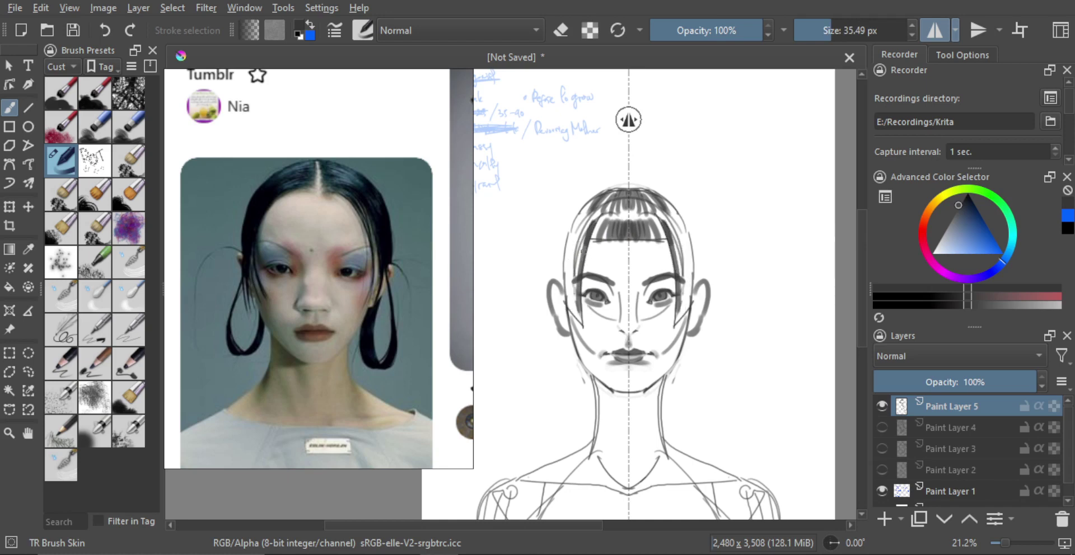
{"action": "left_click_drag", "start_coordinate": [585, 245], "coordinate": [576, 313]}
{"action": "left_click_drag", "start_coordinate": [582, 233], "coordinate": [568, 307]}
{"action": "key", "text": "ctrl+z"}
{"action": "key", "text": "ctrl+z"}
{"action": "key", "text": "ctrl+z"}
{"action": "key", "text": "ctrl+z"}
{"action": "left_click_drag", "start_coordinate": [581, 225], "coordinate": [568, 298]}
{"action": "left_click_drag", "start_coordinate": [583, 236], "coordinate": [576, 311]}
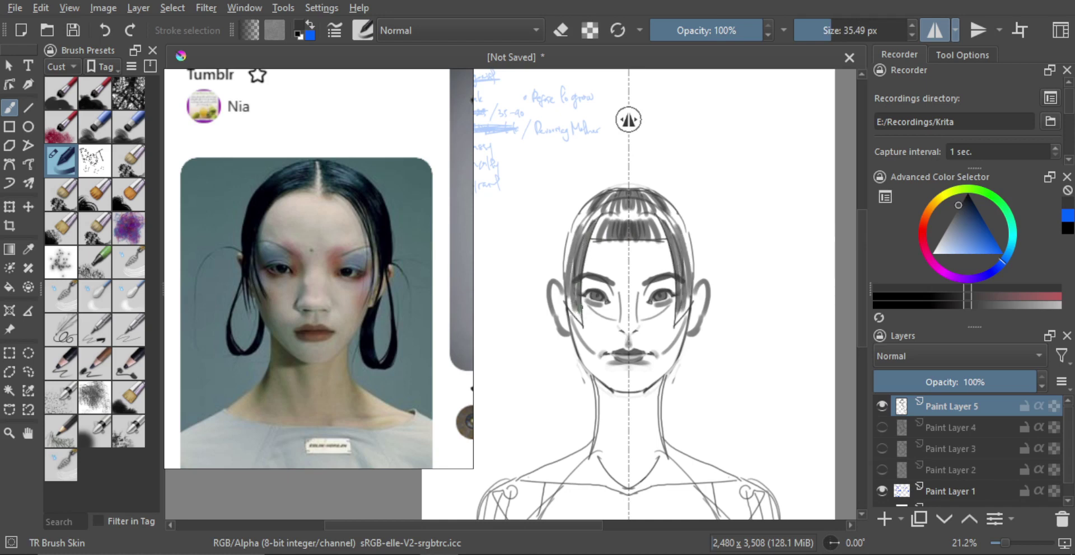
{"action": "left_click_drag", "start_coordinate": [574, 346], "coordinate": [576, 319]}
{"action": "left_click_drag", "start_coordinate": [578, 319], "coordinate": [563, 318], "text": "shift"}
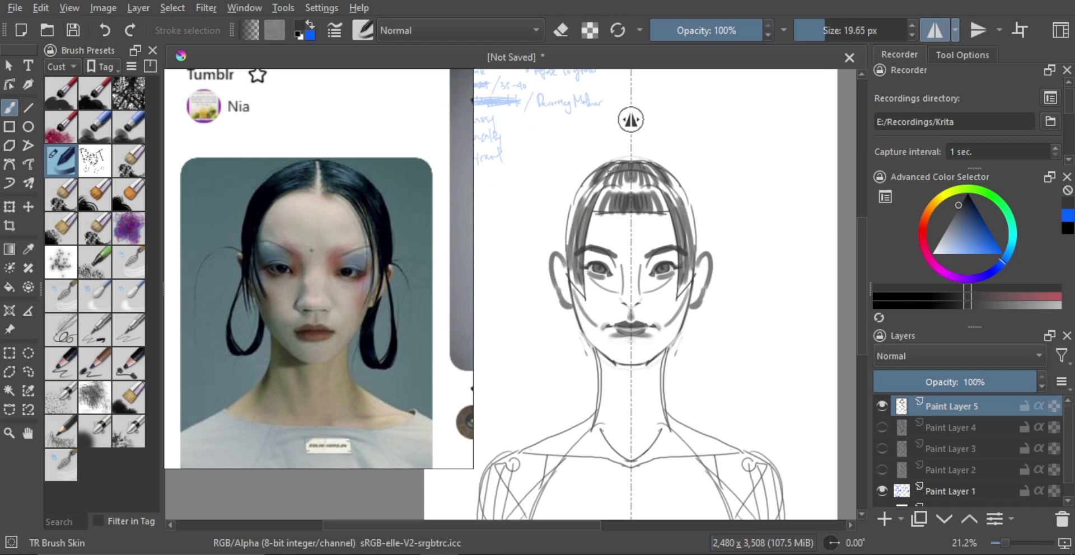
{"action": "mouse_move", "coordinate": [626, 160]}
{"action": "left_mouse_down"}
{"action": "mouse_move", "coordinate": [572, 273]}
{"action": "mouse_move", "coordinate": [603, 173]}
{"action": "mouse_move", "coordinate": [567, 297]}
{"action": "left_mouse_up"}
{"action": "key", "text": "ctrl+z"}
{"action": "mouse_move", "coordinate": [616, 164]}
{"action": "left_mouse_down"}
{"action": "mouse_move", "coordinate": [577, 235]}
{"action": "mouse_move", "coordinate": [570, 320]}
{"action": "left_mouse_up"}
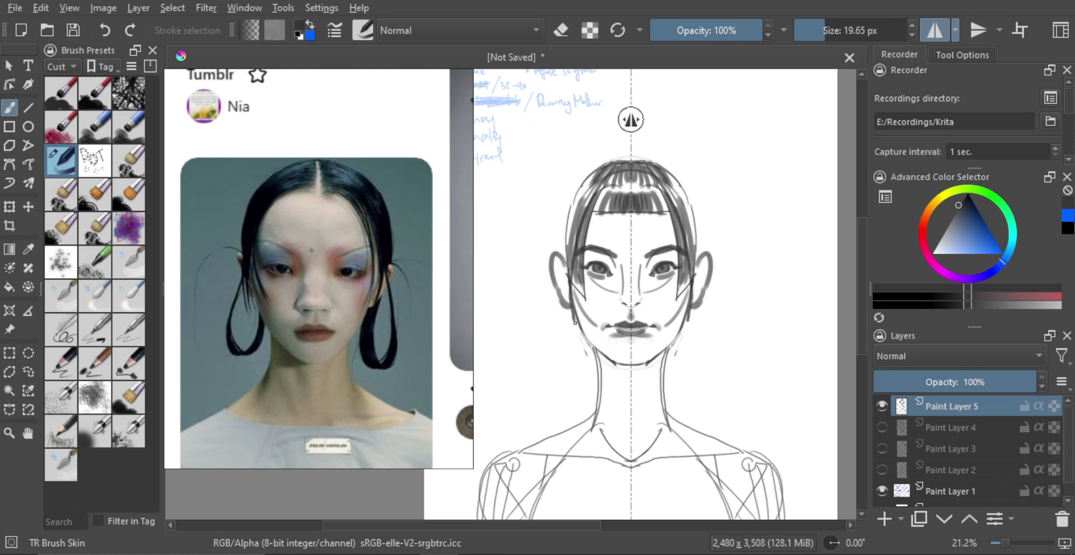
{"action": "key", "text": "ctrl+z"}
{"action": "left_click_drag", "start_coordinate": [615, 163], "coordinate": [575, 357]}
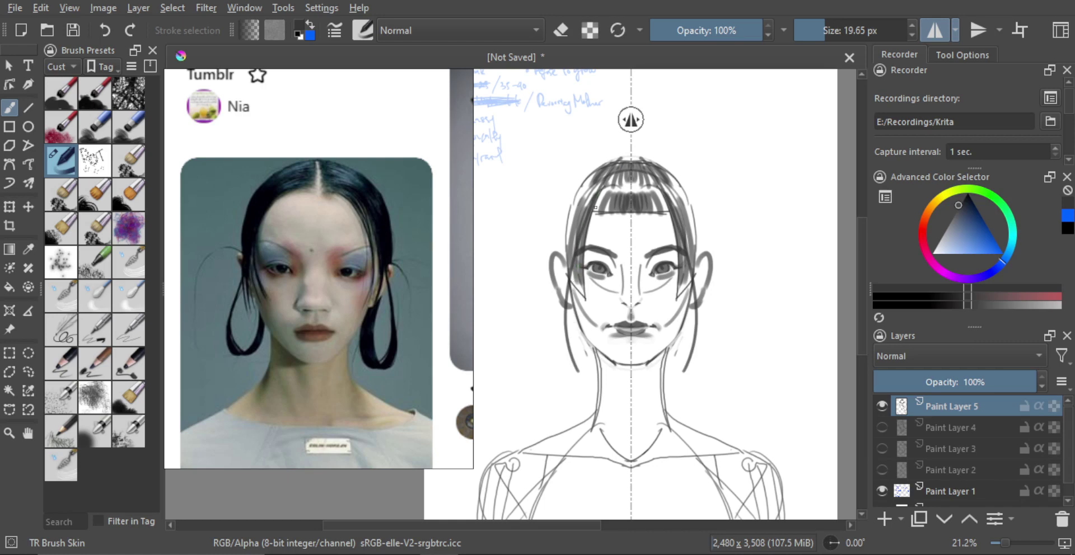
{"action": "key", "text": "ctrl+z"}
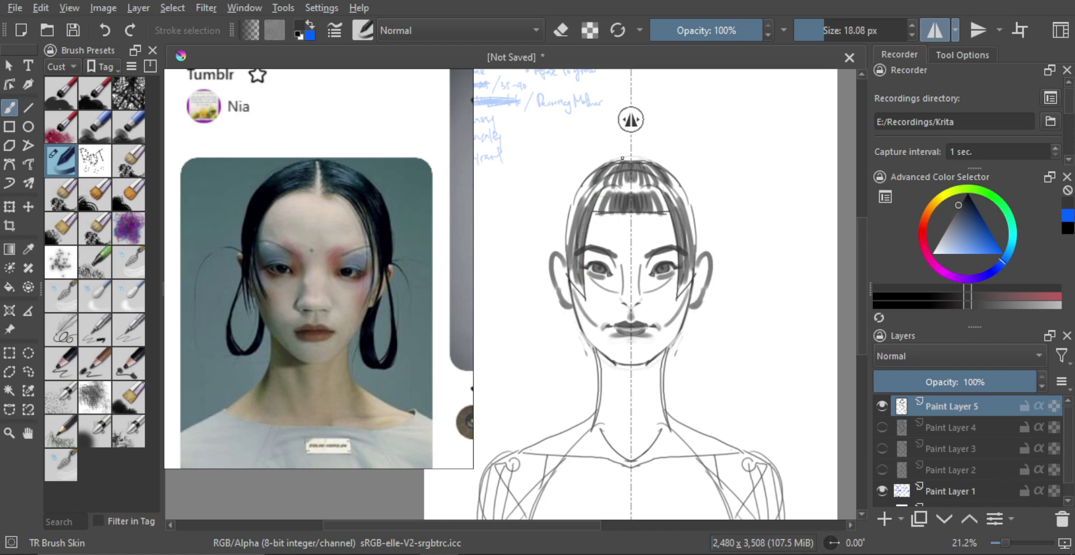
{"action": "left_click_drag", "start_coordinate": [616, 162], "coordinate": [568, 352]}
{"action": "key", "text": "ctrl+z"}
- Draw long mirrored strands from the crown past the ears into hanging loops beside the neck, using a 25.89 px brush
{"action": "mouse_move", "coordinate": [601, 185]}
{"action": "left_mouse_down", "text": "shift"}
{"action": "mouse_move", "coordinate": [542, 342]}
{"action": "mouse_move", "coordinate": [589, 316]}
{"action": "mouse_move", "coordinate": [585, 370]}
{"action": "mouse_move", "coordinate": [590, 356]}
{"action": "left_mouse_up", "text": "shift"}
{"action": "key", "text": "ctrl+z"}
{"action": "key", "text": "ctrl+z"}
{"action": "left_click_drag", "start_coordinate": [550, 322], "coordinate": [589, 371]}
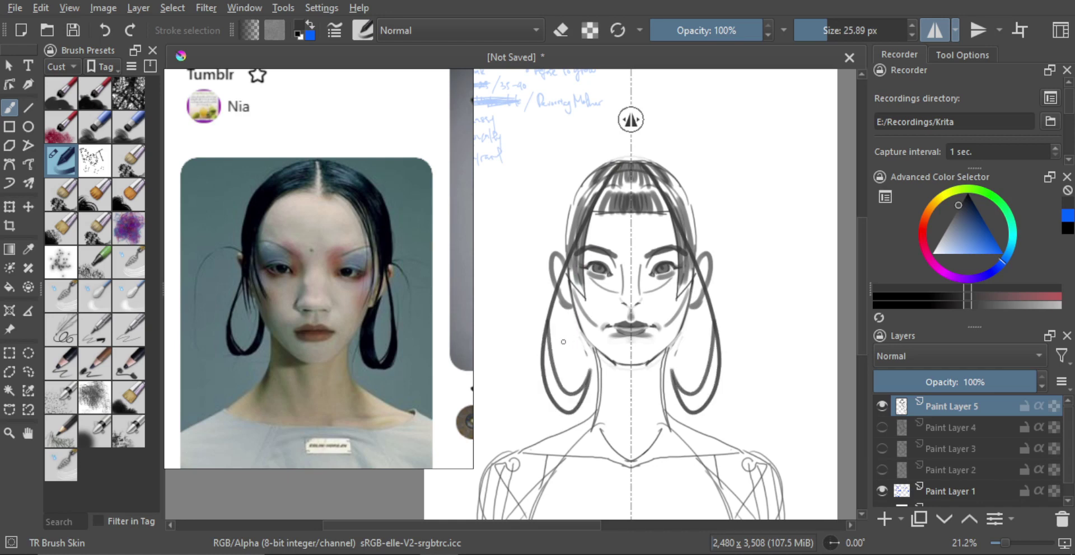
{"action": "key", "text": "ctrl+z"}
{"action": "left_click_drag", "start_coordinate": [545, 337], "coordinate": [561, 413]}
{"action": "key", "text": "ctrl+z"}
{"action": "mouse_move", "coordinate": [558, 283]}
{"action": "left_mouse_down"}
{"action": "mouse_move", "coordinate": [542, 395]}
{"action": "mouse_move", "coordinate": [537, 378]}
{"action": "mouse_move", "coordinate": [566, 413]}
{"action": "left_mouse_up"}
{"action": "key", "text": "ctrl+z"}
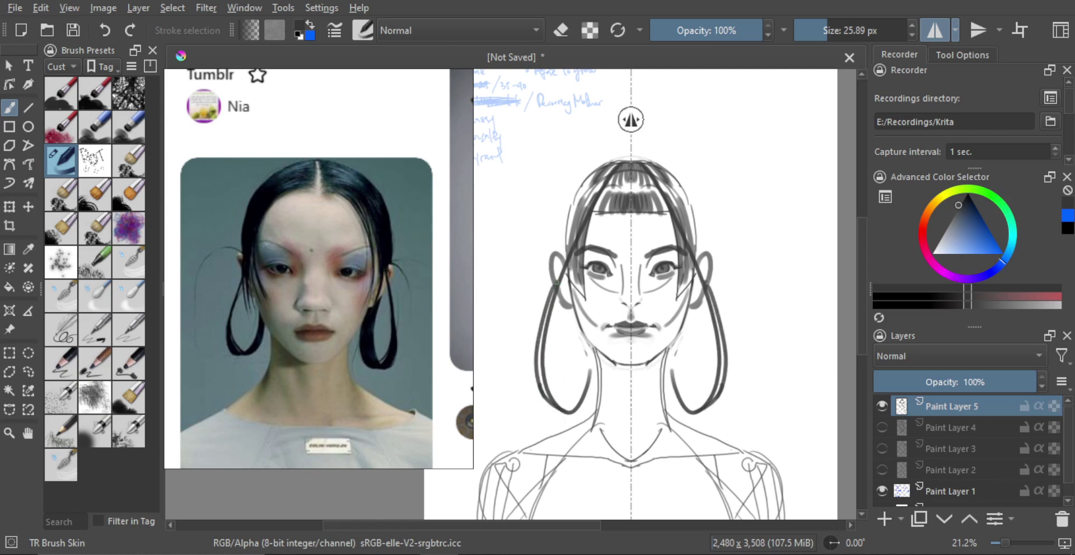
- Thicken the hanging hair loops with extra strokes along their outer sides and inner ends
{"action": "mouse_move", "coordinate": [556, 283]}
{"action": "left_mouse_down"}
{"action": "mouse_move", "coordinate": [549, 400]}
{"action": "mouse_move", "coordinate": [541, 354]}
{"action": "left_mouse_up"}
{"action": "left_click_drag", "start_coordinate": [559, 406], "coordinate": [586, 359]}
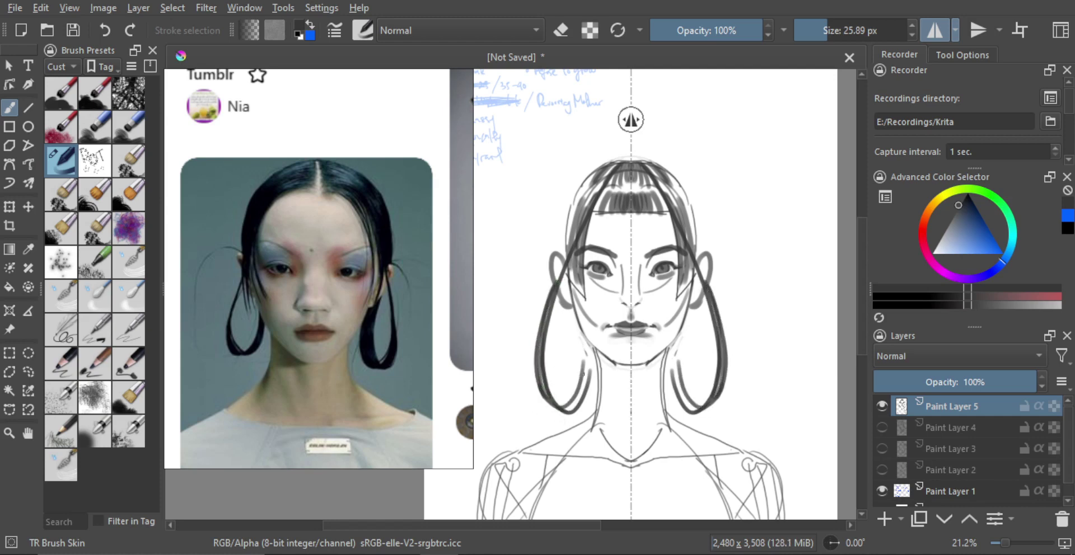
{"action": "key", "text": "ctrl+z"}
{"action": "left_click_drag", "start_coordinate": [558, 403], "coordinate": [591, 356]}
{"action": "left_click_drag", "start_coordinate": [566, 409], "coordinate": [588, 368]}
- Darken the outer hair contour from the ears up to the crown, using a 23.53 px brush
{"action": "mouse_move", "coordinate": [586, 225]}
{"action": "left_mouse_down"}
{"action": "mouse_move", "coordinate": [567, 255]}
{"action": "mouse_move", "coordinate": [562, 226]}
{"action": "left_mouse_up"}
{"action": "key", "text": "ctrl+z"}
{"action": "key", "text": "ctrl+z"}
{"action": "mouse_move", "coordinate": [555, 272]}
{"action": "left_mouse_down"}
{"action": "mouse_move", "coordinate": [587, 183]}
{"action": "mouse_move", "coordinate": [621, 167]}
{"action": "left_mouse_up"}
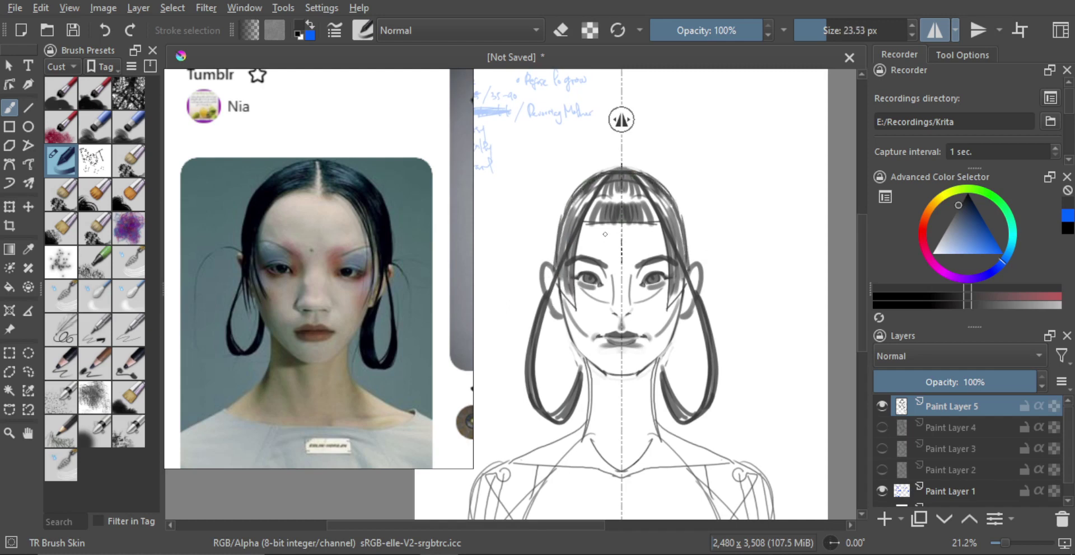
{"action": "left_click_drag", "start_coordinate": [605, 218], "coordinate": [616, 252]}
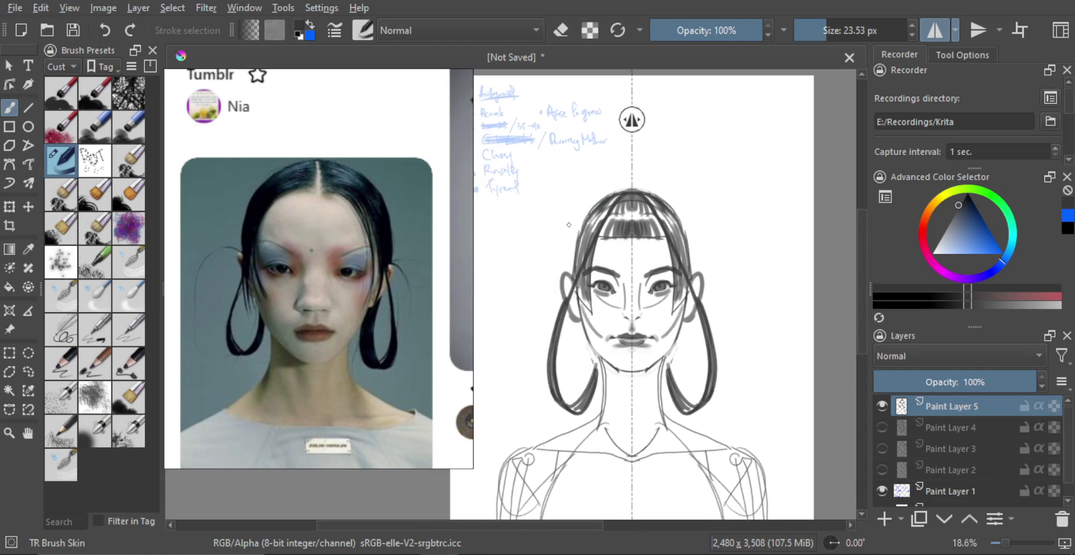
- Draw a nearly horizontal hairpin sticking out from each side of the head and ending in a round knob
{"action": "mouse_move", "coordinate": [575, 242]}
{"action": "left_mouse_down"}
{"action": "mouse_move", "coordinate": [506, 243]}
{"action": "mouse_move", "coordinate": [565, 241]}
{"action": "left_mouse_up"}
{"action": "scroll", "coordinate": [608, 266], "scroll_direction": "down", "scroll_amount": 2}
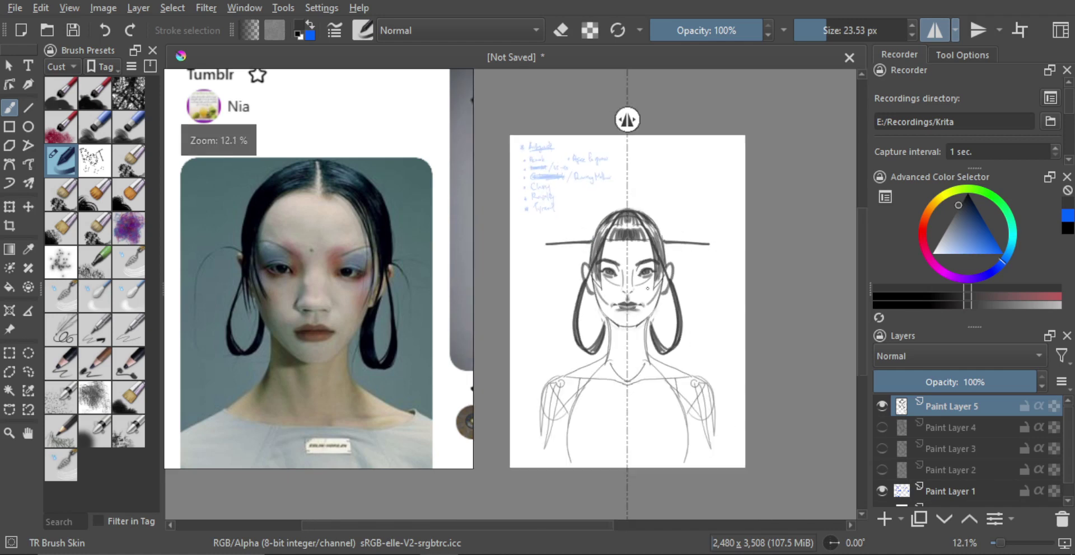
{"action": "scroll", "coordinate": [627, 258], "scroll_direction": "up", "scroll_amount": 2}
{"action": "key", "text": "ctrl+z"}
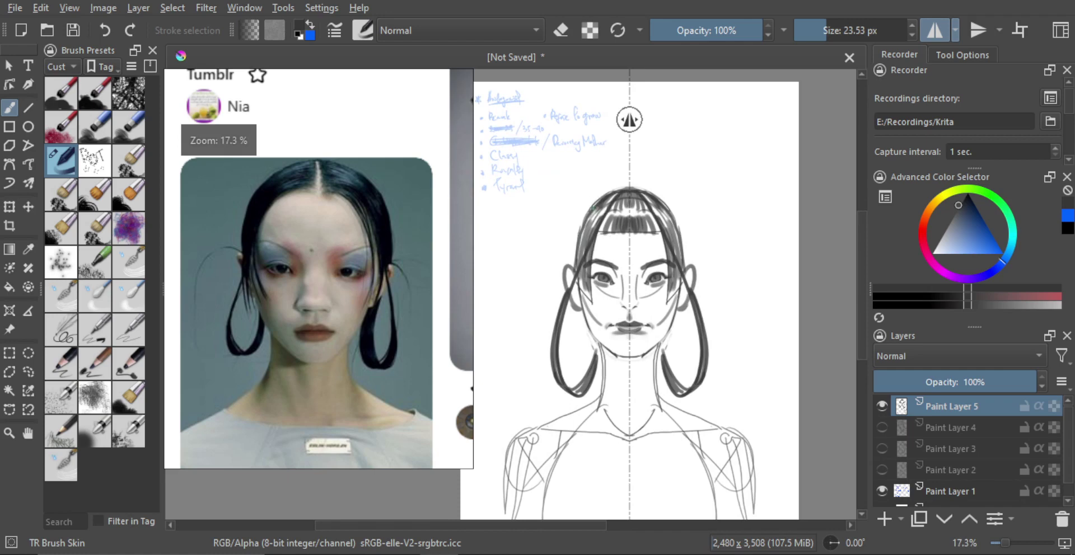
{"action": "mouse_move", "coordinate": [576, 239]}
{"action": "left_mouse_down"}
{"action": "mouse_move", "coordinate": [526, 243]}
{"action": "mouse_move", "coordinate": [577, 245]}
{"action": "mouse_move", "coordinate": [520, 251]}
{"action": "mouse_move", "coordinate": [548, 265]}
{"action": "left_mouse_up"}
{"action": "scroll", "coordinate": [569, 244], "scroll_direction": "up", "scroll_amount": 1}
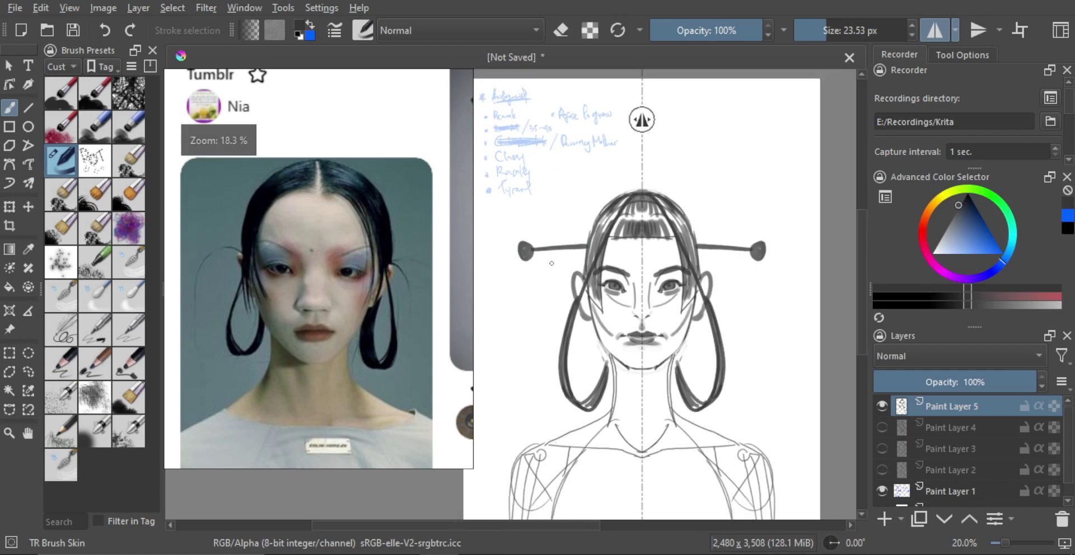
{"action": "mouse_move", "coordinate": [645, 277]}
{"action": "left_mouse_down"}
{"action": "mouse_move", "coordinate": [616, 258]}
{"action": "mouse_move", "coordinate": [626, 263]}
{"action": "mouse_move", "coordinate": [615, 290]}
{"action": "left_mouse_up"}
{"action": "scroll", "coordinate": [622, 266], "scroll_direction": "up", "scroll_amount": 3}
{"action": "mouse_move", "coordinate": [614, 294]}
{"action": "left_mouse_down"}
{"action": "mouse_move", "coordinate": [600, 302]}
{"action": "mouse_move", "coordinate": [581, 268]}
{"action": "mouse_move", "coordinate": [575, 279]}
{"action": "mouse_move", "coordinate": [582, 271]}
{"action": "mouse_move", "coordinate": [590, 282]}
{"action": "mouse_move", "coordinate": [579, 281]}
{"action": "left_mouse_up"}
{"action": "key", "text": "ctrl+z"}
{"action": "key", "text": "ctrl+z"}
{"action": "scroll", "coordinate": [610, 269], "scroll_direction": "up", "scroll_amount": 2}
{"action": "scroll", "coordinate": [585, 274], "scroll_direction": "up", "scroll_amount": 1}
{"action": "key", "text": "ctrl+z"}
{"action": "key", "text": "ctrl+z"}
- Soften the nostril wings and fade the lower parts of the nose bridge lines with a 19.20 px eraser
{"action": "key", "text": "e"}
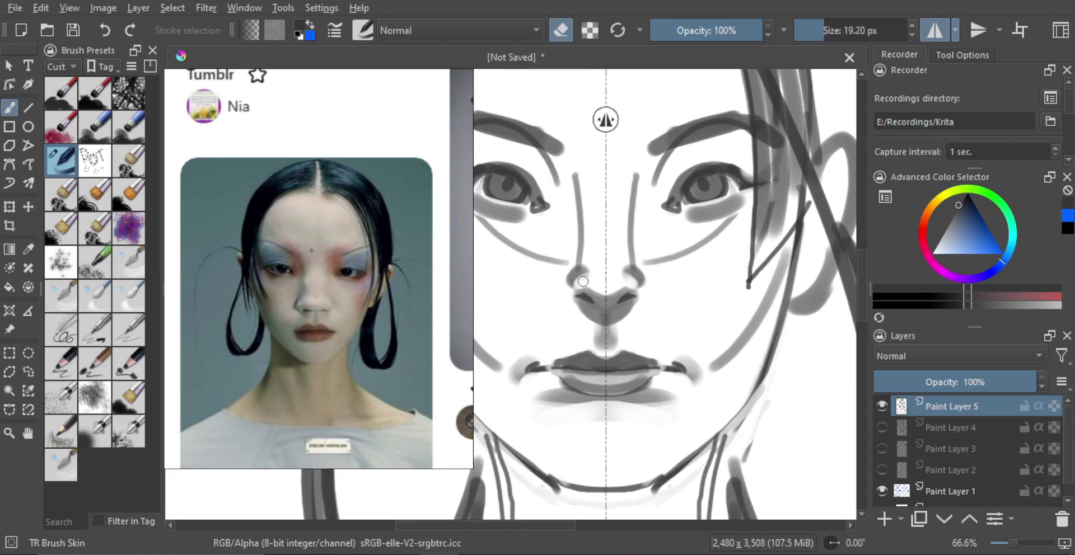
{"action": "key", "text": "ctrl+z"}
{"action": "left_click_drag", "start_coordinate": [578, 262], "coordinate": [572, 266]}
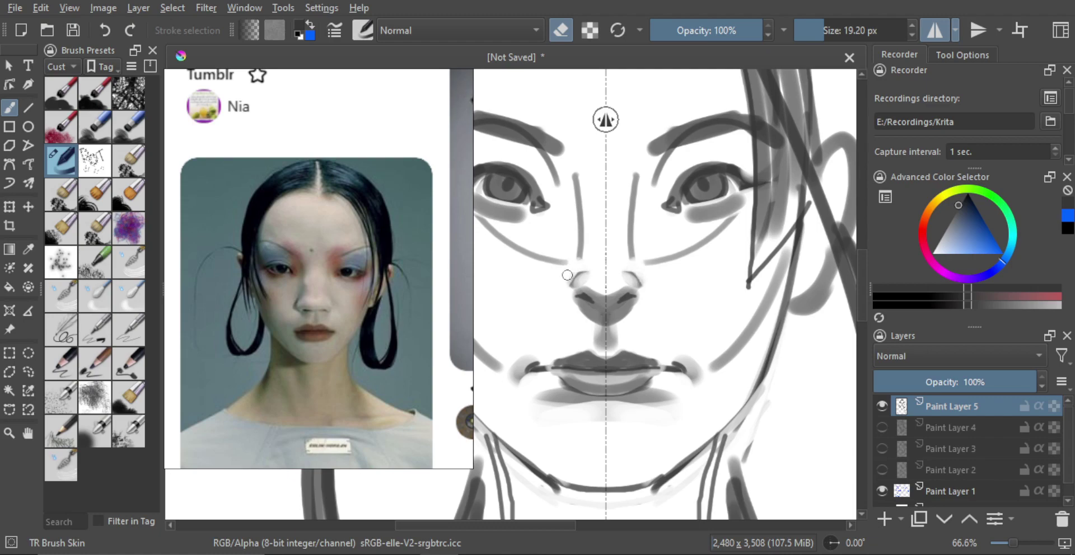
{"action": "scroll", "coordinate": [563, 285], "scroll_direction": "down", "scroll_amount": 5}
{"action": "scroll", "coordinate": [583, 296], "scroll_direction": "up", "scroll_amount": 5}
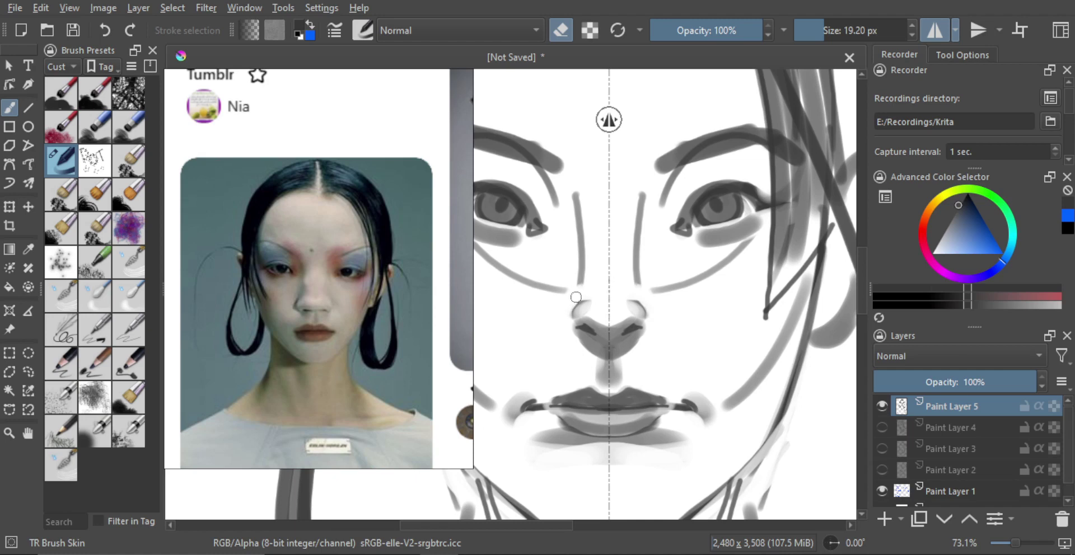
{"action": "left_click_drag", "start_coordinate": [581, 262], "coordinate": [583, 238]}
{"action": "key", "text": "e"}
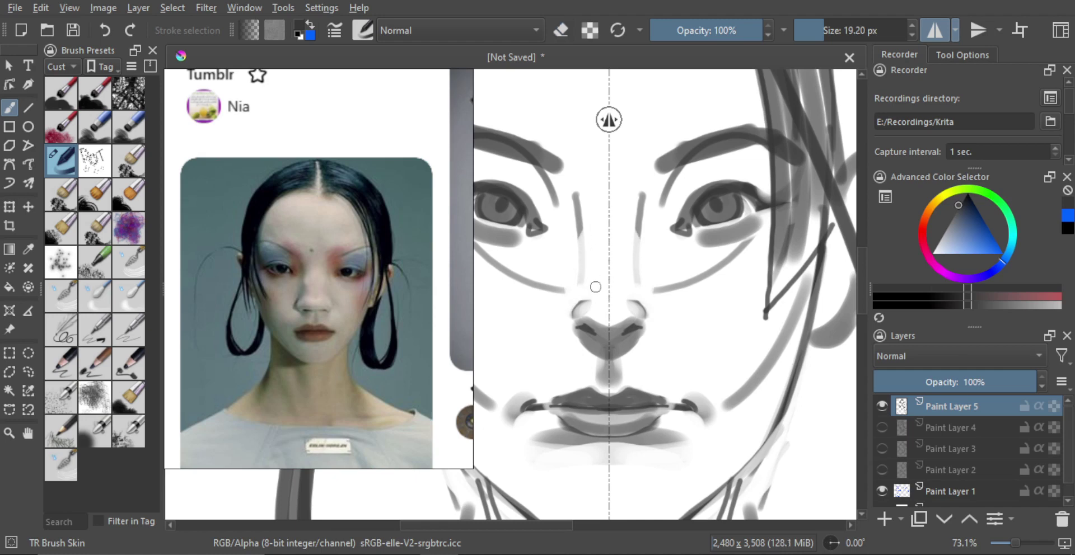
- Refine the nostrils and erase thin highlights around them with a 2.69 px eraser
{"action": "mouse_move", "coordinate": [590, 324]}
{"action": "left_mouse_down"}
{"action": "mouse_move", "coordinate": [608, 324]}
{"action": "mouse_move", "coordinate": [594, 330]}
{"action": "left_mouse_up"}
{"action": "key", "text": "e"}
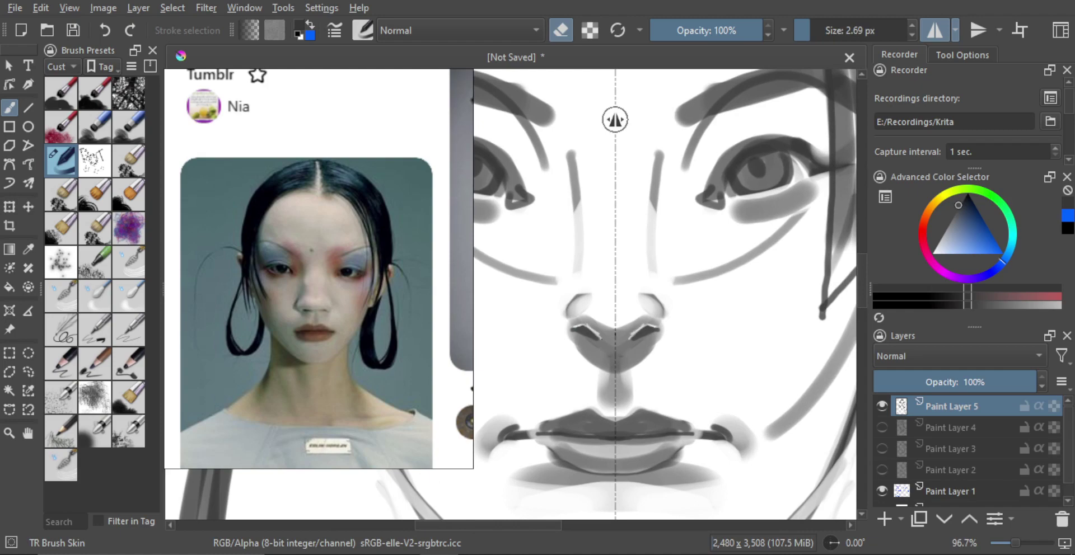
{"action": "scroll", "coordinate": [598, 336], "scroll_direction": "down", "scroll_amount": 6}
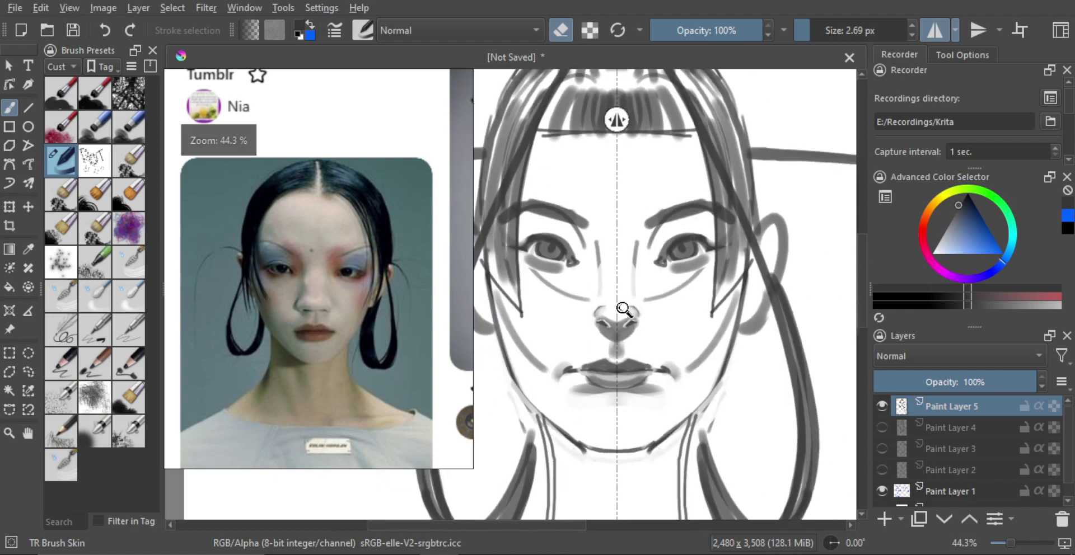
{"action": "scroll", "coordinate": [620, 369], "scroll_direction": "up", "scroll_amount": 3}
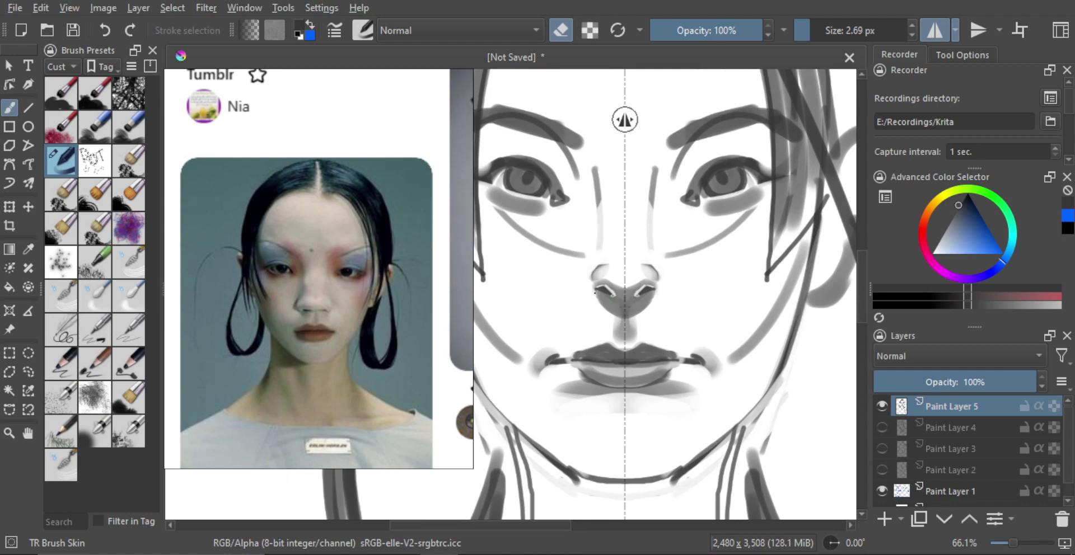
{"action": "scroll", "coordinate": [601, 305], "scroll_direction": "down", "scroll_amount": 2}
{"action": "key", "text": "e"}
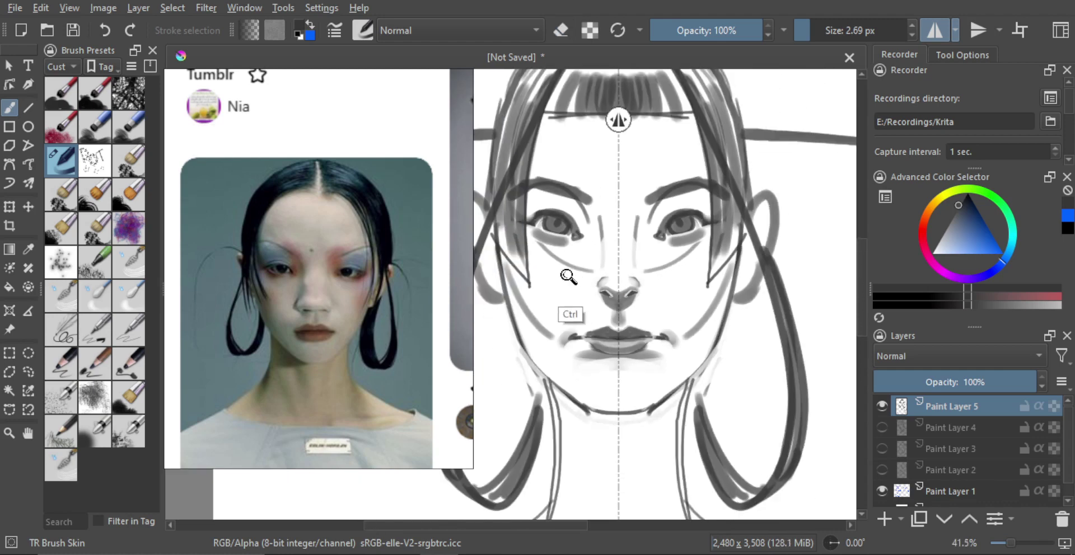
- Shade a round blush patch on each cheek and trim its outer edge with a 33.21 px eraser
{"action": "mouse_move", "coordinate": [567, 277]}
{"action": "left_mouse_down"}
{"action": "mouse_move", "coordinate": [572, 263]}
{"action": "mouse_move", "coordinate": [604, 276]}
{"action": "mouse_move", "coordinate": [544, 297]}
{"action": "mouse_move", "coordinate": [560, 285]}
{"action": "mouse_move", "coordinate": [503, 294]}
{"action": "mouse_move", "coordinate": [514, 285]}
{"action": "left_mouse_up"}
{"action": "key", "text": "ctrl+z"}
{"action": "key", "text": "e"}
{"action": "key", "text": "ctrl+z"}
{"action": "key", "text": "ctrl+z"}
{"action": "key", "text": "ctrl+shift+z"}
{"action": "left_click_drag", "start_coordinate": [506, 279], "coordinate": [530, 338]}
{"action": "key", "text": "ctrl+z"}
{"action": "key", "text": "ctrl+z"}
{"action": "key", "text": "ctrl+z"}
{"action": "left_click_drag", "start_coordinate": [511, 290], "coordinate": [526, 327]}
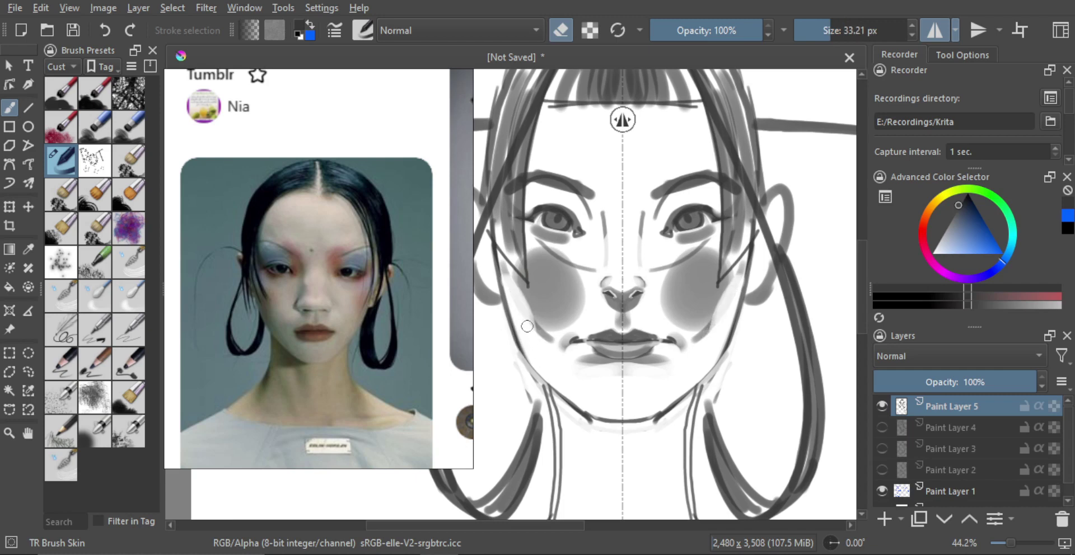
- Try to lighten the round cheek blush patches with a 39.19 px and a 142.50 px eraser
{"action": "mouse_move", "coordinate": [563, 266]}
{"action": "left_mouse_down", "text": "shift"}
{"action": "mouse_move", "coordinate": [583, 264]}
{"action": "mouse_move", "coordinate": [586, 281]}
{"action": "mouse_move", "coordinate": [546, 308]}
{"action": "left_mouse_up", "text": "shift"}
{"action": "mouse_move", "coordinate": [551, 265]}
{"action": "left_mouse_down"}
{"action": "mouse_move", "coordinate": [561, 278]}
{"action": "mouse_move", "coordinate": [535, 305]}
{"action": "left_mouse_up"}
{"action": "key", "text": "ctrl+z"}
{"action": "key", "text": "ctrl+z"}
{"action": "key", "text": "ctrl+z"}
{"action": "mouse_move", "coordinate": [544, 255]}
{"action": "left_mouse_down"}
{"action": "mouse_move", "coordinate": [541, 307]}
{"action": "mouse_move", "coordinate": [564, 280]}
{"action": "mouse_move", "coordinate": [564, 295]}
{"action": "mouse_move", "coordinate": [566, 279]}
{"action": "mouse_move", "coordinate": [585, 307]}
{"action": "left_mouse_up"}
{"action": "key", "text": "ctrl+z"}
{"action": "key", "text": "ctrl+z"}
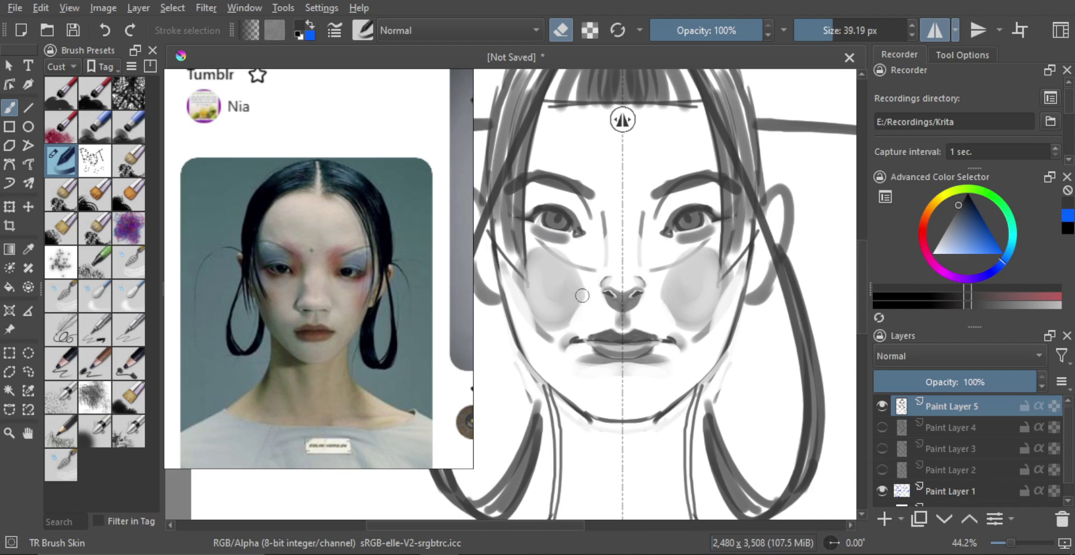
{"action": "mouse_move", "coordinate": [577, 251]}
{"action": "left_mouse_down"}
{"action": "mouse_move", "coordinate": [557, 261]}
{"action": "mouse_move", "coordinate": [579, 254]}
{"action": "mouse_move", "coordinate": [562, 264]}
{"action": "mouse_move", "coordinate": [573, 266]}
{"action": "mouse_move", "coordinate": [562, 282]}
{"action": "mouse_move", "coordinate": [560, 269]}
{"action": "mouse_move", "coordinate": [575, 277]}
{"action": "mouse_move", "coordinate": [556, 265]}
{"action": "mouse_move", "coordinate": [576, 281]}
{"action": "mouse_move", "coordinate": [550, 263]}
{"action": "mouse_move", "coordinate": [599, 326]}
{"action": "left_mouse_up"}
{"action": "key", "text": "ctrl+z"}
{"action": "key", "text": "ctrl+z"}
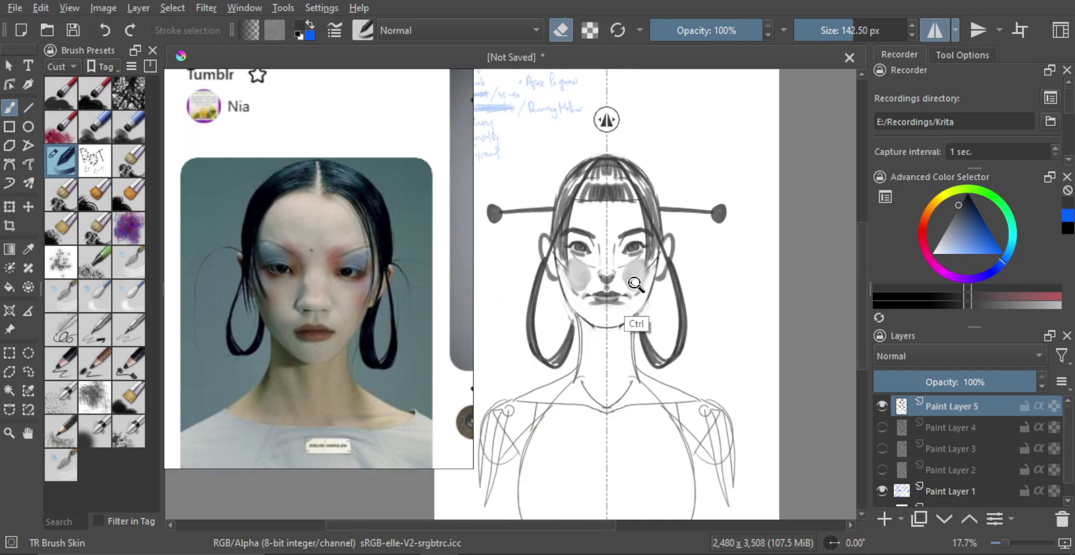
{"action": "scroll", "coordinate": [635, 284], "scroll_direction": "up", "scroll_amount": 4}
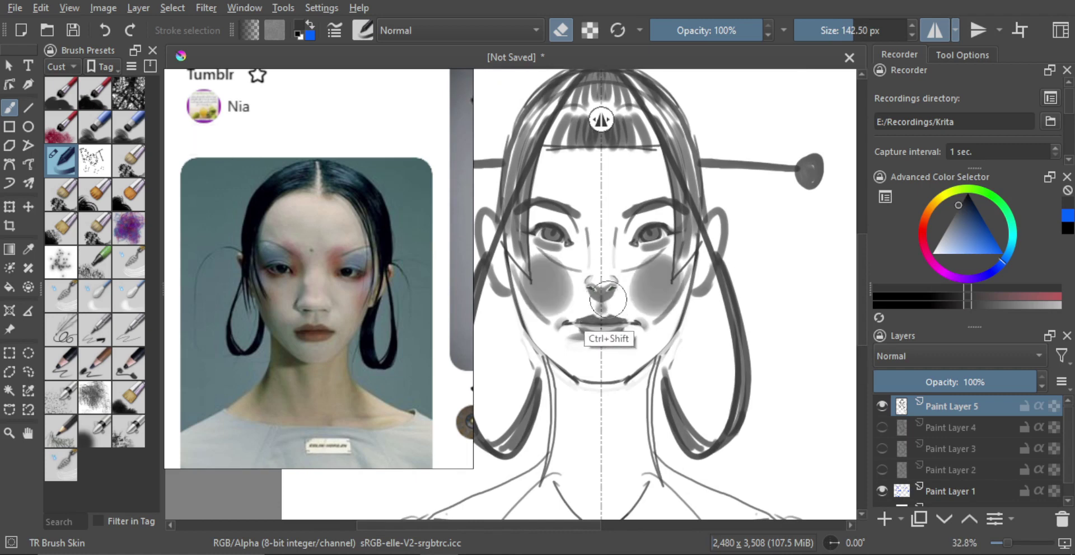
{"action": "key", "text": "ctrl+z"}
- Try to reshape the cheek blush into slanted patches from cheekbone to mouth corner with a 32.23 px eraser
{"action": "scroll", "coordinate": [542, 312], "scroll_direction": "up", "scroll_amount": 2}
{"action": "mouse_move", "coordinate": [552, 287]}
{"action": "left_mouse_down"}
{"action": "mouse_move", "coordinate": [506, 291]}
{"action": "mouse_move", "coordinate": [539, 301]}
{"action": "left_mouse_up"}
{"action": "key", "text": "e"}
{"action": "key", "text": "e"}
{"action": "mouse_move", "coordinate": [508, 263]}
{"action": "left_mouse_down"}
{"action": "mouse_move", "coordinate": [546, 321]}
{"action": "mouse_move", "coordinate": [504, 258]}
{"action": "mouse_move", "coordinate": [536, 274]}
{"action": "mouse_move", "coordinate": [519, 291]}
{"action": "mouse_move", "coordinate": [521, 278]}
{"action": "mouse_move", "coordinate": [546, 328]}
{"action": "mouse_move", "coordinate": [542, 284]}
{"action": "mouse_move", "coordinate": [549, 290]}
{"action": "mouse_move", "coordinate": [553, 304]}
{"action": "mouse_move", "coordinate": [539, 303]}
{"action": "mouse_move", "coordinate": [500, 252]}
{"action": "left_mouse_up"}
{"action": "key", "text": "e"}
{"action": "key", "text": "ctrl+z"}
{"action": "key", "text": "ctrl+z"}
{"action": "key", "text": "ctrl+z"}
{"action": "key", "text": "ctrl+shift+z"}
{"action": "key", "text": "ctrl+z"}
{"action": "key", "text": "ctrl+shift+z"}
{"action": "key", "text": "e"}
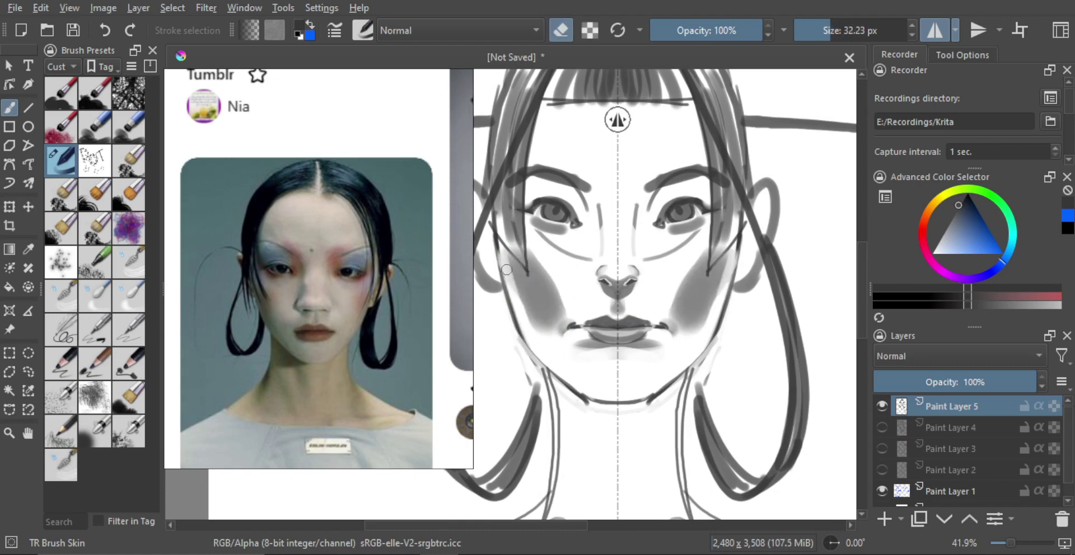
- Erase the slanted blush from both cheeks until only faint shading traces remain
{"action": "mouse_move", "coordinate": [510, 300]}
{"action": "left_mouse_down"}
{"action": "mouse_move", "coordinate": [504, 267]}
{"action": "mouse_move", "coordinate": [541, 335]}
{"action": "mouse_move", "coordinate": [510, 276]}
{"action": "mouse_move", "coordinate": [534, 329]}
{"action": "left_mouse_up"}
{"action": "key", "text": "ctrl+z"}
{"action": "key", "text": "ctrl+z"}
{"action": "key", "text": "ctrl+z"}
{"action": "key", "text": "ctrl+z"}
{"action": "left_click_drag", "start_coordinate": [507, 275], "coordinate": [536, 330]}
{"action": "mouse_move", "coordinate": [536, 330]}
{"action": "left_mouse_down"}
{"action": "mouse_move", "coordinate": [506, 273]}
{"action": "mouse_move", "coordinate": [539, 327]}
{"action": "mouse_move", "coordinate": [533, 276]}
{"action": "mouse_move", "coordinate": [559, 267]}
{"action": "mouse_move", "coordinate": [546, 250]}
{"action": "mouse_move", "coordinate": [540, 281]}
{"action": "mouse_move", "coordinate": [521, 270]}
{"action": "mouse_move", "coordinate": [542, 267]}
{"action": "mouse_move", "coordinate": [558, 313]}
{"action": "mouse_move", "coordinate": [533, 285]}
{"action": "mouse_move", "coordinate": [543, 262]}
{"action": "mouse_move", "coordinate": [555, 312]}
{"action": "mouse_move", "coordinate": [538, 286]}
{"action": "mouse_move", "coordinate": [534, 261]}
{"action": "mouse_move", "coordinate": [556, 303]}
{"action": "mouse_move", "coordinate": [535, 245]}
{"action": "mouse_move", "coordinate": [555, 303]}
{"action": "mouse_move", "coordinate": [532, 277]}
{"action": "mouse_move", "coordinate": [552, 318]}
{"action": "mouse_move", "coordinate": [515, 269]}
{"action": "mouse_move", "coordinate": [534, 257]}
{"action": "mouse_move", "coordinate": [558, 301]}
{"action": "mouse_move", "coordinate": [565, 270]}
{"action": "left_mouse_up"}
- Shade a slanted stroke from beside each nostril toward the mouth corner with an 86.41 px brush and fade it with a 70.43 px eraser
{"action": "key", "text": "e"}
{"action": "mouse_move", "coordinate": [546, 291]}
{"action": "left_mouse_down"}
{"action": "mouse_move", "coordinate": [576, 275]}
{"action": "mouse_move", "coordinate": [571, 285]}
{"action": "mouse_move", "coordinate": [558, 280]}
{"action": "mouse_move", "coordinate": [548, 320]}
{"action": "left_mouse_up"}
{"action": "key", "text": "ctrl+z"}
{"action": "key", "text": "ctrl+shift+z"}
{"action": "key", "text": "ctrl+z"}
{"action": "key", "text": "bracketleft"}
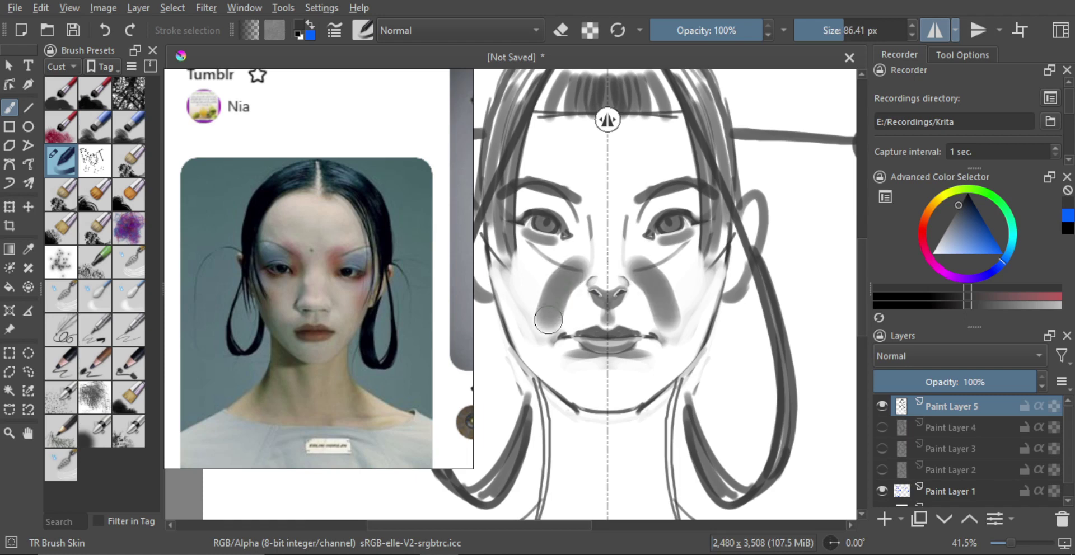
{"action": "key", "text": "ctrl+z"}
{"action": "left_click_drag", "start_coordinate": [576, 267], "coordinate": [547, 320]}
{"action": "key", "text": "ctrl+z"}
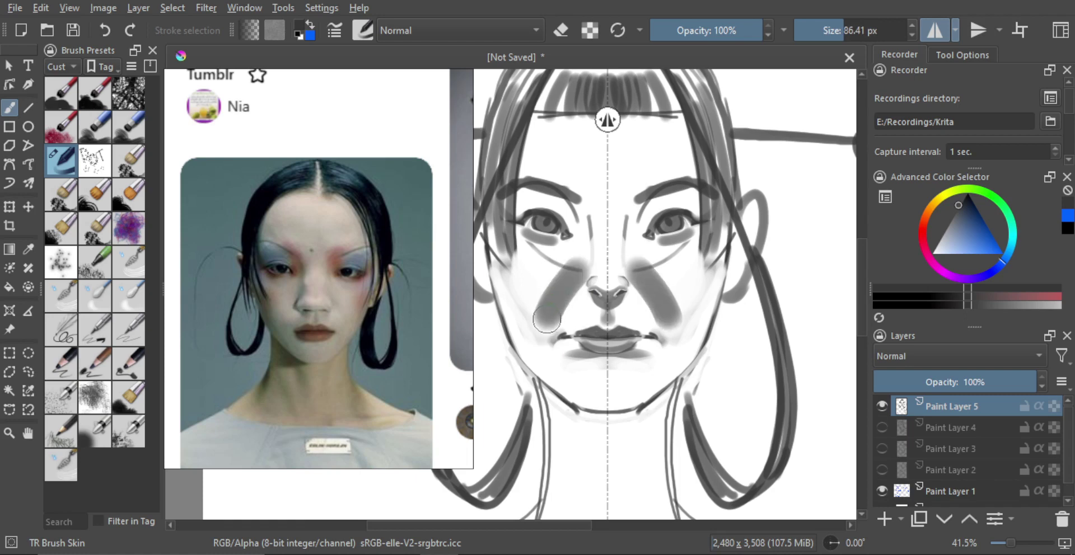
{"action": "key", "text": "e"}
{"action": "mouse_move", "coordinate": [567, 263]}
{"action": "left_mouse_down"}
{"action": "mouse_move", "coordinate": [545, 282]}
{"action": "mouse_move", "coordinate": [563, 272]}
{"action": "mouse_move", "coordinate": [539, 310]}
{"action": "left_mouse_up"}
{"action": "mouse_move", "coordinate": [567, 274]}
{"action": "left_mouse_down"}
{"action": "mouse_move", "coordinate": [539, 321]}
{"action": "mouse_move", "coordinate": [585, 260]}
{"action": "mouse_move", "coordinate": [565, 288]}
{"action": "left_mouse_up"}
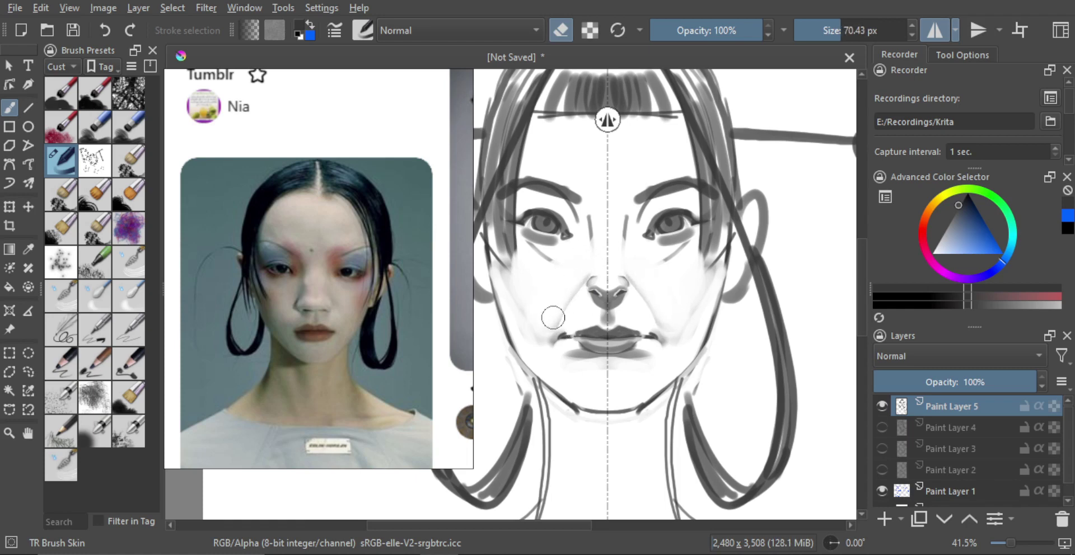
- Soften the remaining fold lines between nose and mouth with erasers of 49.50 px and 51.64 px
{"action": "scroll", "coordinate": [580, 265], "scroll_direction": "up", "scroll_amount": 2}
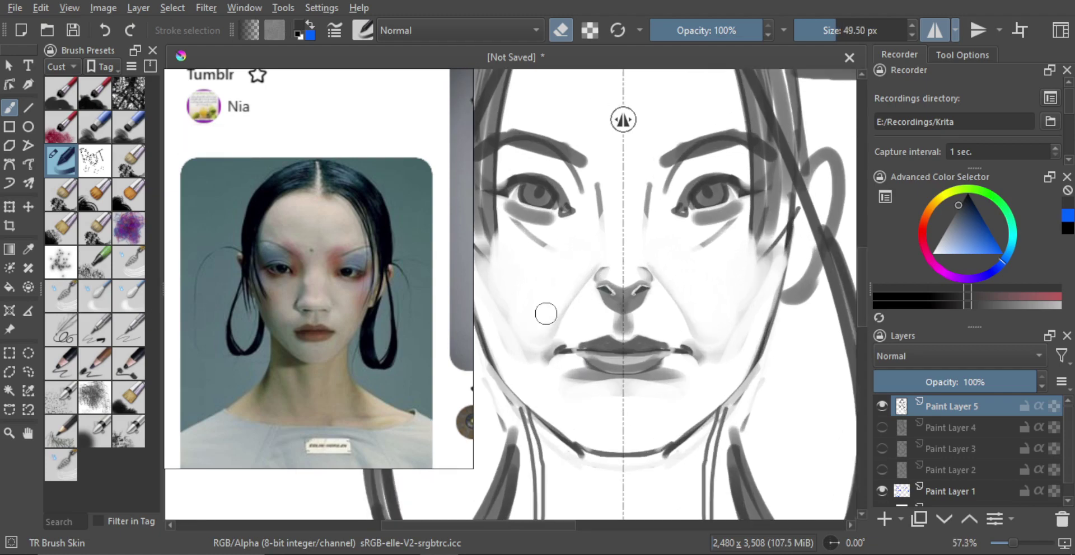
{"action": "left_click_drag", "start_coordinate": [589, 269], "coordinate": [546, 328]}
{"action": "left_click_drag", "start_coordinate": [571, 288], "coordinate": [555, 288], "text": "shift"}
{"action": "scroll", "coordinate": [577, 278], "scroll_direction": "down", "scroll_amount": 3}
{"action": "scroll", "coordinate": [576, 274], "scroll_direction": "up", "scroll_amount": 2}
{"action": "mouse_move", "coordinate": [576, 283]}
{"action": "left_mouse_down", "text": "shift"}
{"action": "mouse_move", "coordinate": [599, 283]}
{"action": "mouse_move", "coordinate": [596, 256]}
{"action": "mouse_move", "coordinate": [575, 272]}
{"action": "left_mouse_up", "text": "shift"}
{"action": "scroll", "coordinate": [583, 274], "scroll_direction": "up", "scroll_amount": 2}
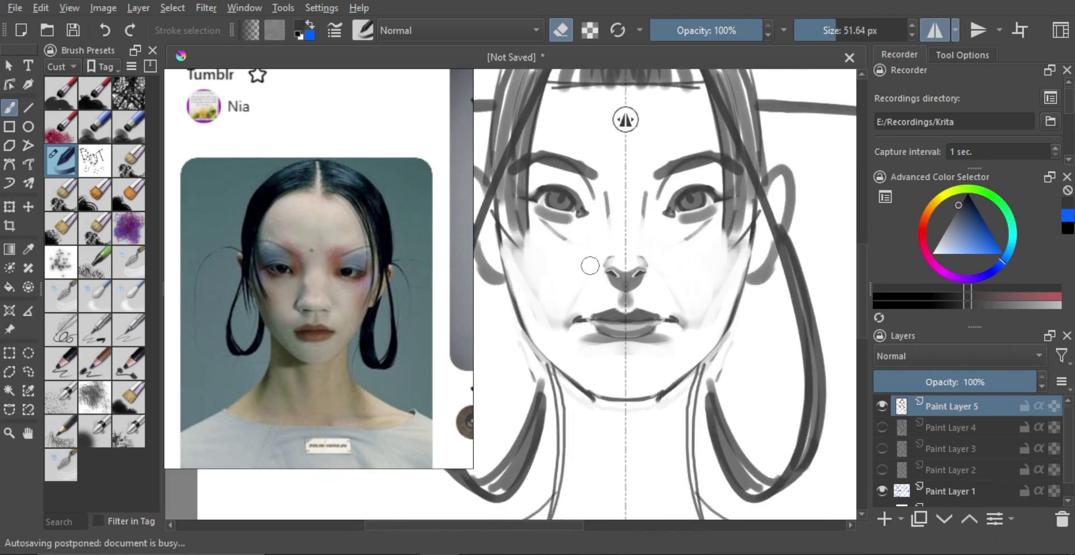
{"action": "scroll", "coordinate": [616, 270], "scroll_direction": "down", "scroll_amount": 3}
{"action": "scroll", "coordinate": [578, 324], "scroll_direction": "up", "scroll_amount": 2}
{"action": "scroll", "coordinate": [578, 323], "scroll_direction": "up", "scroll_amount": 1}
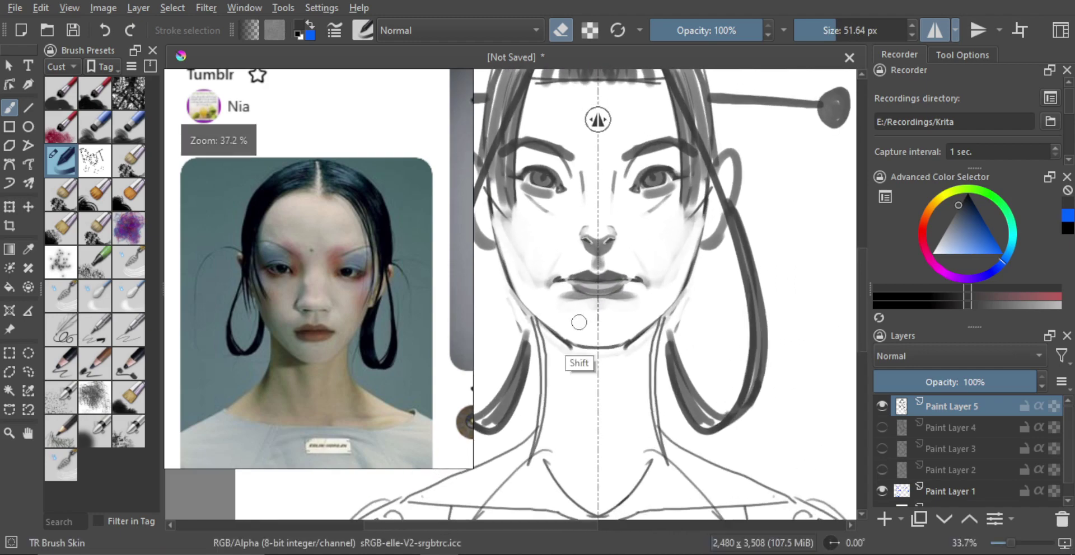
- Shade the lower chin with a 59.32 px brush and soften the shading with the eraser
{"action": "mouse_move", "coordinate": [579, 323]}
{"action": "left_mouse_down", "text": "shift"}
{"action": "mouse_move", "coordinate": [596, 323]}
{"action": "mouse_move", "coordinate": [580, 331]}
{"action": "left_mouse_up", "text": "shift"}
{"action": "key", "text": "e"}
{"action": "key", "text": "ctrl+z"}
{"action": "mouse_move", "coordinate": [560, 317]}
{"action": "left_mouse_down"}
{"action": "mouse_move", "coordinate": [606, 333]}
{"action": "mouse_move", "coordinate": [554, 310]}
{"action": "mouse_move", "coordinate": [605, 328]}
{"action": "mouse_move", "coordinate": [624, 320]}
{"action": "mouse_move", "coordinate": [557, 315]}
{"action": "mouse_move", "coordinate": [595, 335]}
{"action": "mouse_move", "coordinate": [558, 312]}
{"action": "mouse_move", "coordinate": [613, 328]}
{"action": "mouse_move", "coordinate": [585, 317]}
{"action": "left_mouse_up"}
{"action": "key", "text": "e"}
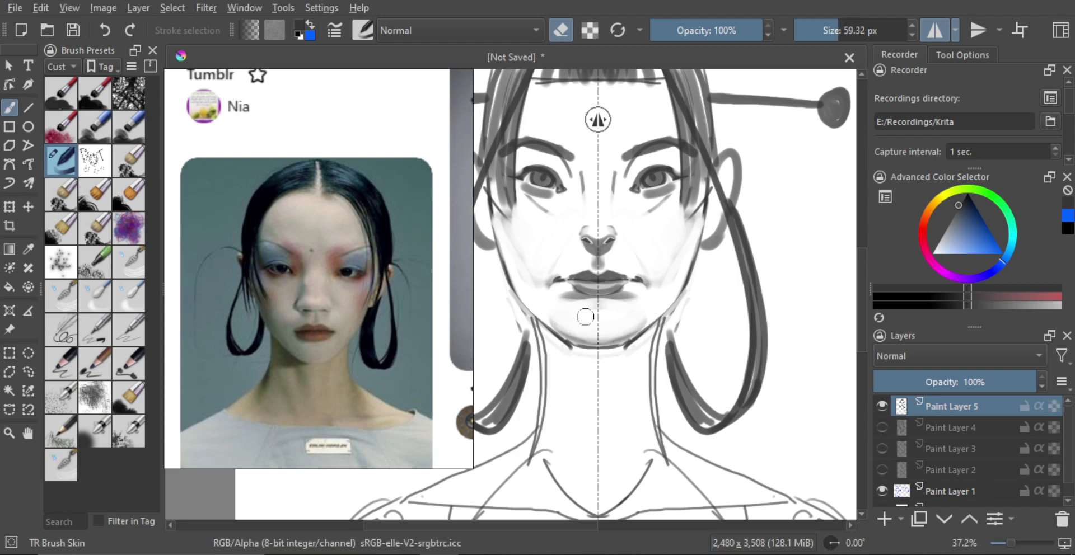
{"action": "mouse_move", "coordinate": [643, 334]}
{"action": "left_mouse_down"}
{"action": "mouse_move", "coordinate": [623, 384]}
{"action": "mouse_move", "coordinate": [634, 336]}
{"action": "mouse_move", "coordinate": [562, 321]}
{"action": "left_mouse_up"}
- Paint a pointed shadow on the neck under the chin and lighten it with a 37.18 px eraser
{"action": "key", "text": "e"}
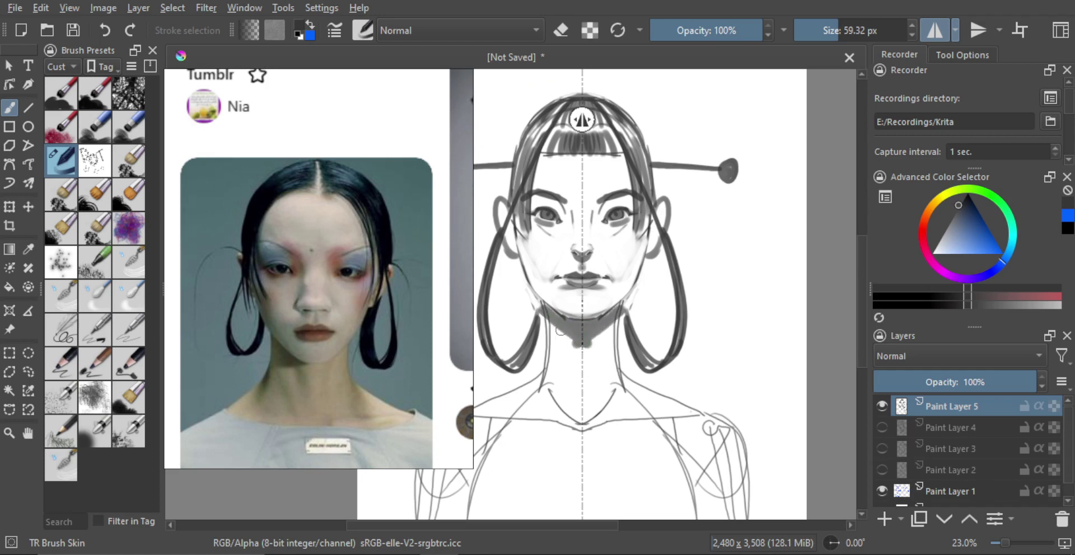
{"action": "key", "text": "e"}
{"action": "left_click_drag", "start_coordinate": [559, 339], "coordinate": [558, 319]}
{"action": "mouse_move", "coordinate": [551, 316]}
{"action": "left_mouse_down"}
{"action": "mouse_move", "coordinate": [541, 317]}
{"action": "mouse_move", "coordinate": [547, 309]}
{"action": "left_mouse_up"}
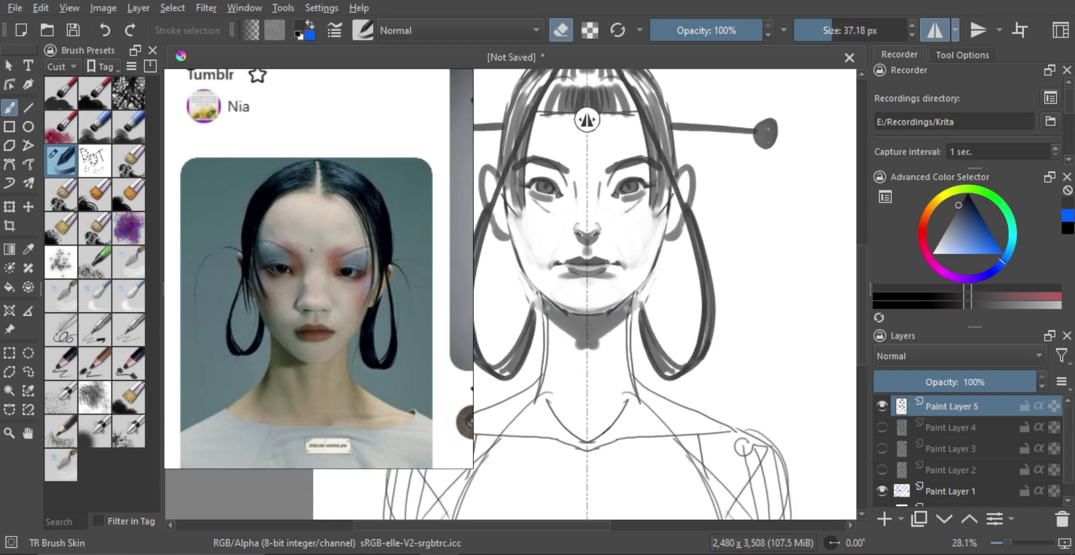
{"action": "left_click_drag", "start_coordinate": [574, 343], "coordinate": [560, 330]}
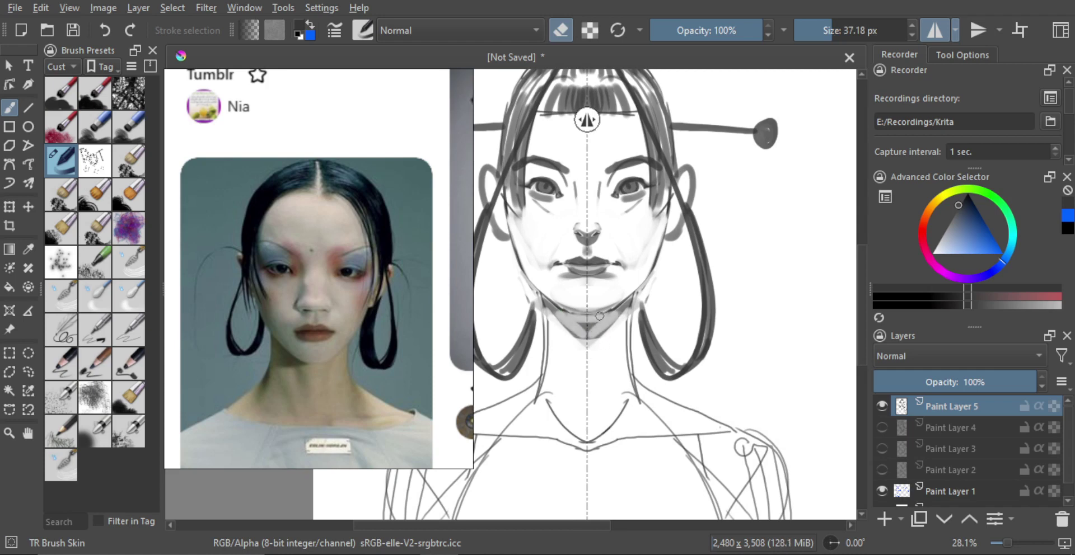
{"action": "scroll", "coordinate": [612, 312], "scroll_direction": "down", "scroll_amount": 3}
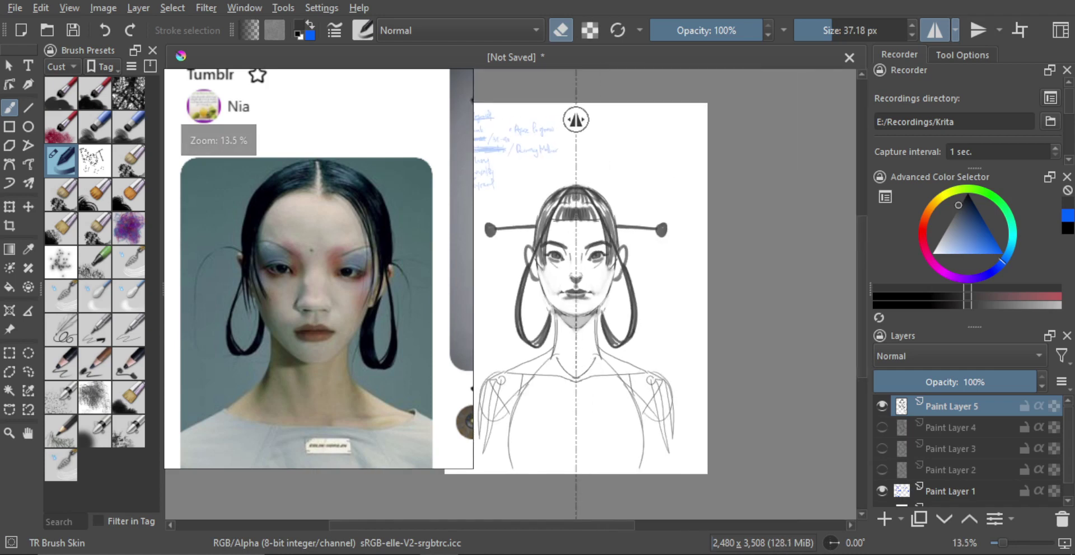
- Reduce the brush to 18.71 px and shade the upper eyelids between the lashes and brows
{"action": "key", "text": "e"}
{"action": "scroll", "coordinate": [593, 287], "scroll_direction": "up", "scroll_amount": 3}
{"action": "key", "text": "bracketleft"}
{"action": "key", "text": "bracketleft"}
{"action": "key", "text": "bracketleft"}
{"action": "key", "text": "bracketleft"}
{"action": "key", "text": "bracketleft"}
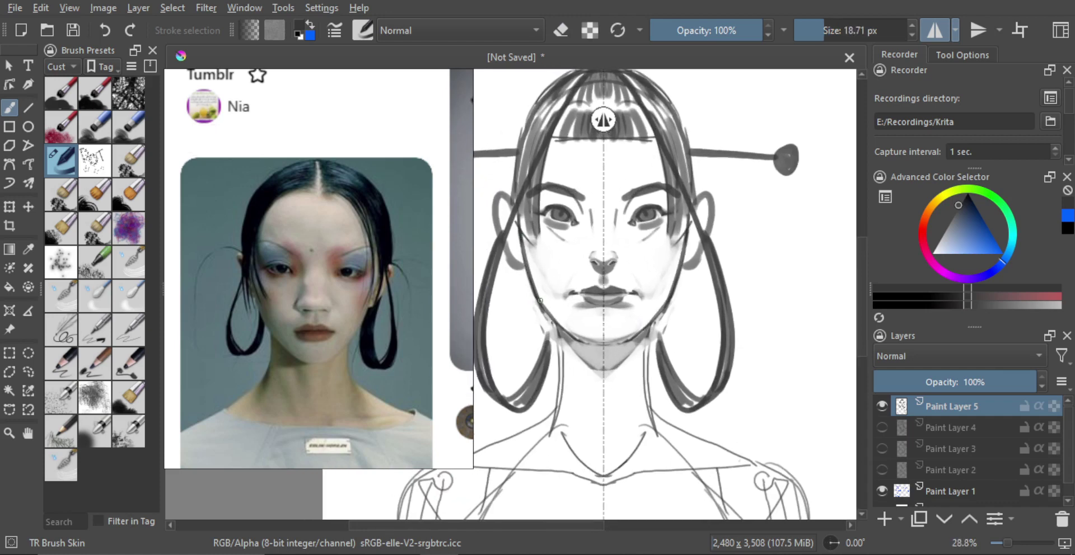
{"action": "scroll", "coordinate": [592, 374], "scroll_direction": "down", "scroll_amount": 2}
{"action": "scroll", "coordinate": [584, 304], "scroll_direction": "up", "scroll_amount": 2}
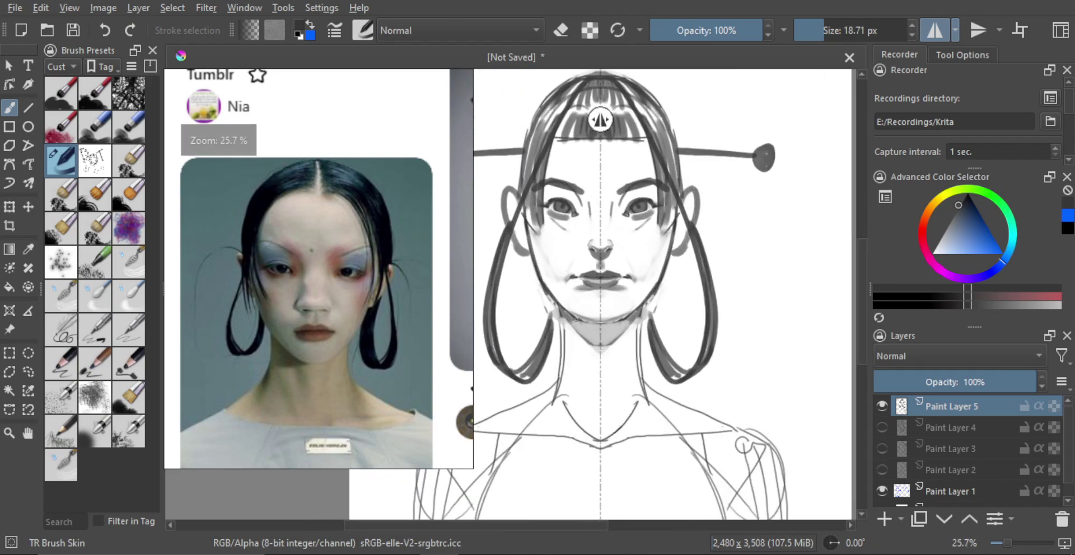
{"action": "mouse_move", "coordinate": [616, 304]}
{"action": "left_mouse_down"}
{"action": "mouse_move", "coordinate": [626, 335]}
{"action": "mouse_move", "coordinate": [614, 276]}
{"action": "mouse_move", "coordinate": [635, 246]}
{"action": "mouse_move", "coordinate": [561, 244]}
{"action": "left_mouse_up"}
{"action": "mouse_move", "coordinate": [555, 246]}
{"action": "left_mouse_down"}
{"action": "mouse_move", "coordinate": [566, 237]}
{"action": "mouse_move", "coordinate": [604, 262]}
{"action": "mouse_move", "coordinate": [579, 239]}
{"action": "mouse_move", "coordinate": [597, 261]}
{"action": "mouse_move", "coordinate": [552, 235]}
{"action": "mouse_move", "coordinate": [595, 274]}
{"action": "left_mouse_up"}
{"action": "key", "text": "ctrl+z"}
{"action": "key", "text": "ctrl+z"}
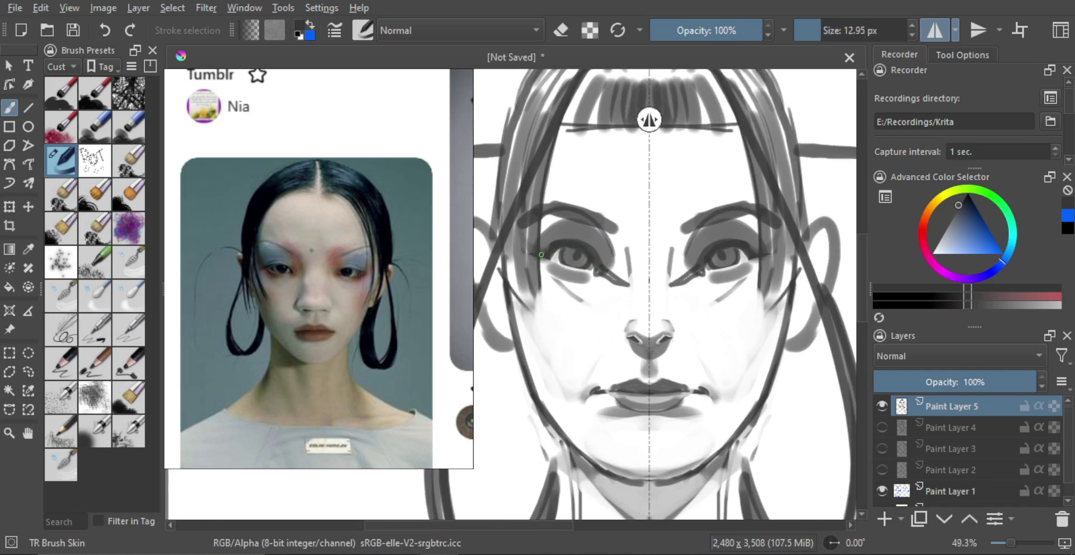
- Rework the inner corners of both eyes with a 12.95 px brush
{"action": "scroll", "coordinate": [541, 254], "scroll_direction": "down", "scroll_amount": 4}
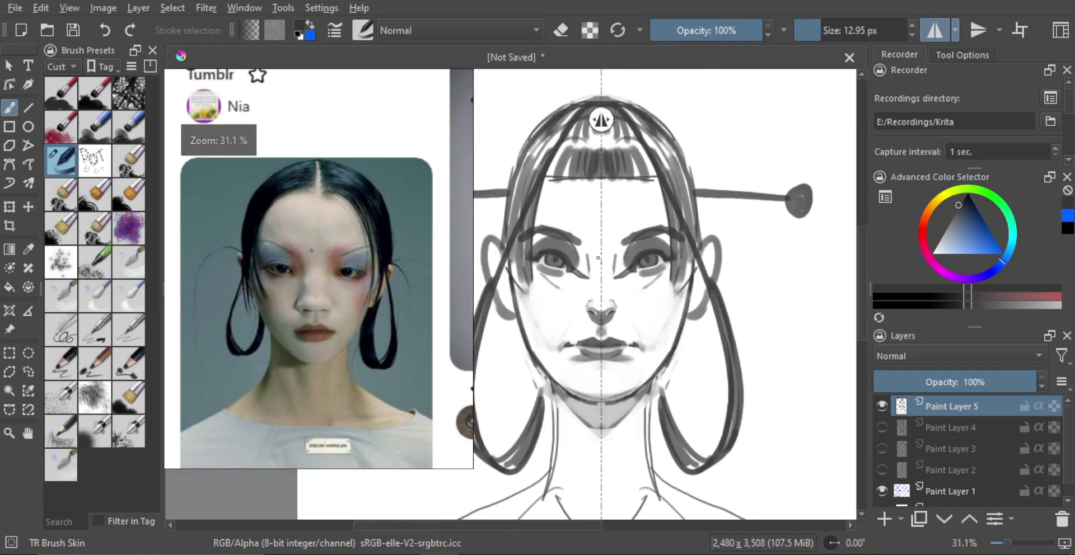
{"action": "scroll", "coordinate": [572, 258], "scroll_direction": "up", "scroll_amount": 3}
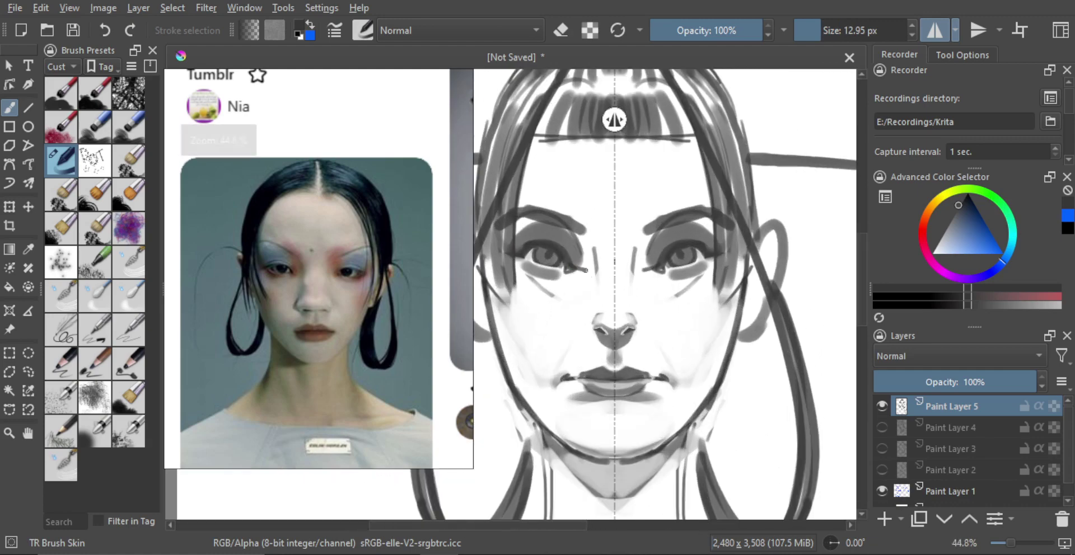
{"action": "scroll", "coordinate": [614, 289], "scroll_direction": "down", "scroll_amount": 7}
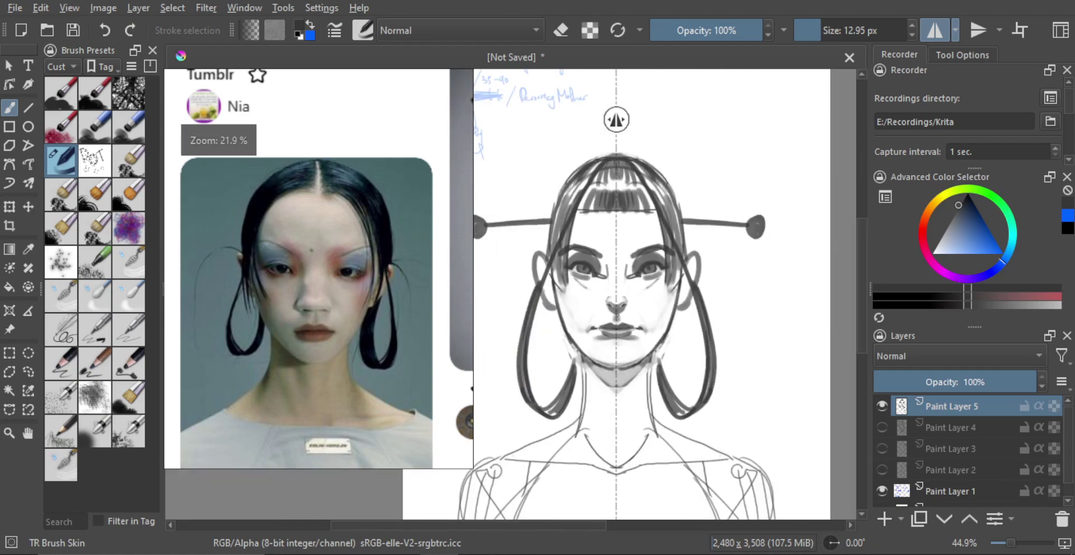
{"action": "scroll", "coordinate": [599, 307], "scroll_direction": "up", "scroll_amount": 4}
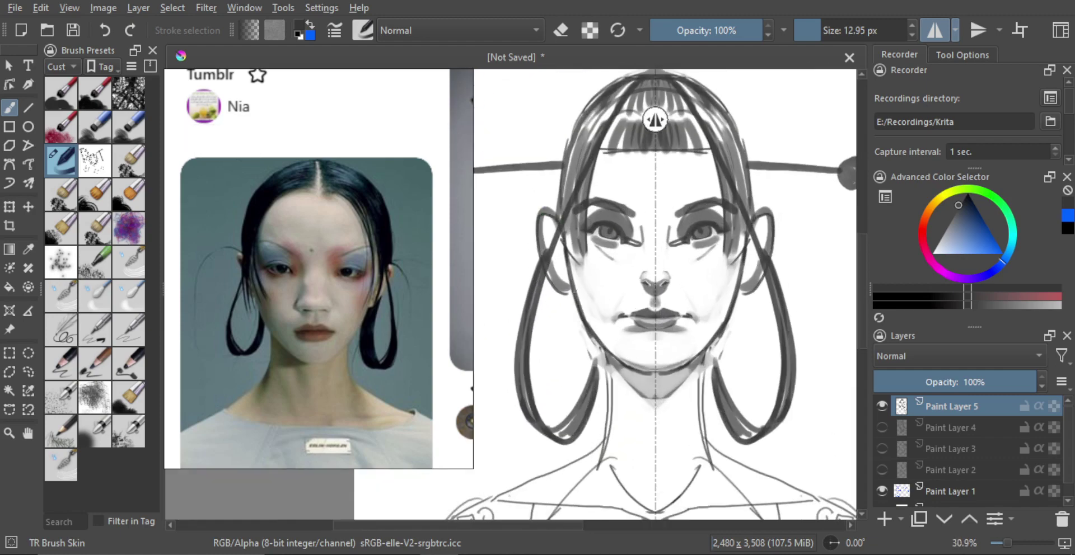
- Outline the ears and their inner folds with a 12.95 px brush and hang a teardrop earring from each lobe
{"action": "key", "text": "ctrl+z"}
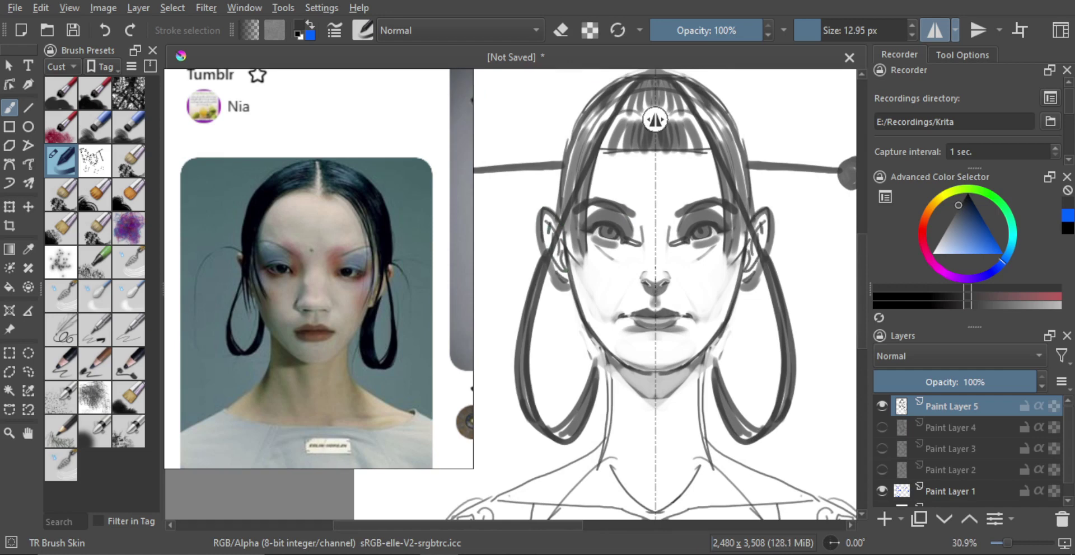
{"action": "key", "text": "ctrl+z"}
{"action": "mouse_move", "coordinate": [547, 263]}
{"action": "left_mouse_down"}
{"action": "mouse_move", "coordinate": [553, 277]}
{"action": "mouse_move", "coordinate": [545, 224]}
{"action": "left_mouse_up"}
{"action": "mouse_move", "coordinate": [581, 300]}
{"action": "left_mouse_down"}
{"action": "mouse_move", "coordinate": [570, 316]}
{"action": "mouse_move", "coordinate": [568, 287]}
{"action": "mouse_move", "coordinate": [569, 309]}
{"action": "left_mouse_up"}
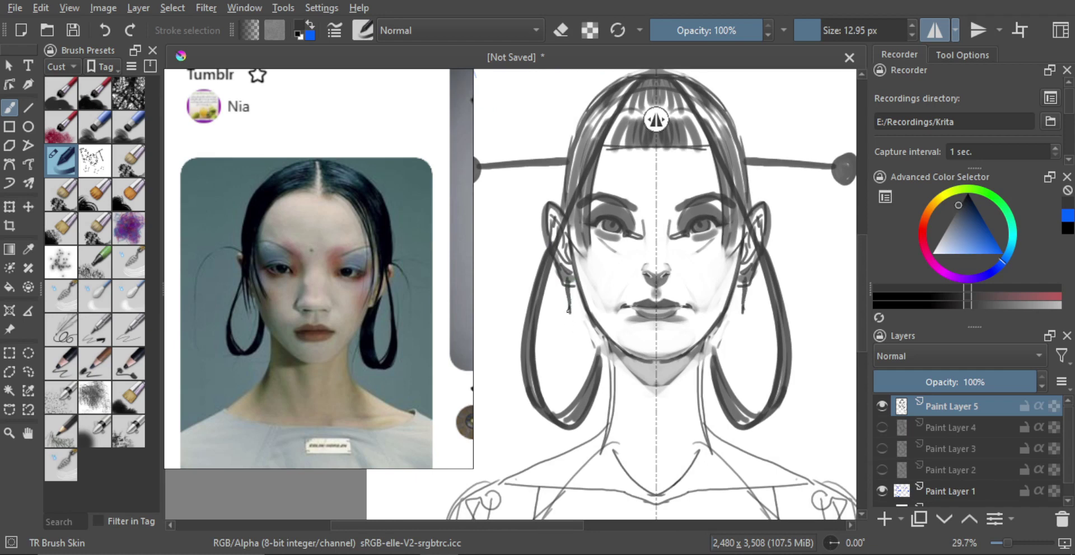
{"action": "key", "text": "ctrl+z"}
{"action": "scroll", "coordinate": [589, 286], "scroll_direction": "down", "scroll_amount": 5}
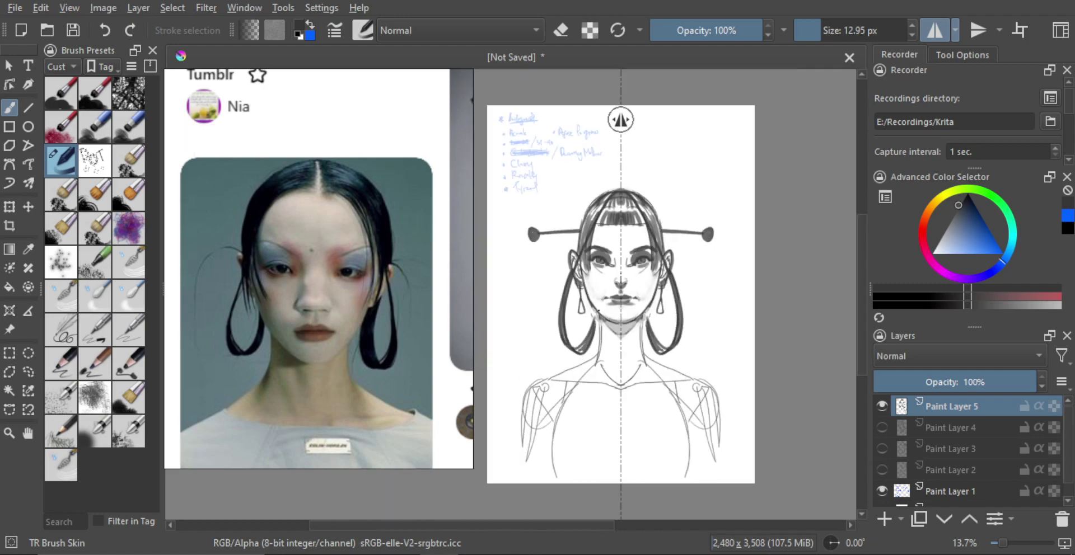
{"action": "scroll", "coordinate": [576, 291], "scroll_direction": "up", "scroll_amount": 3}
{"action": "scroll", "coordinate": [560, 235], "scroll_direction": "up", "scroll_amount": 2}
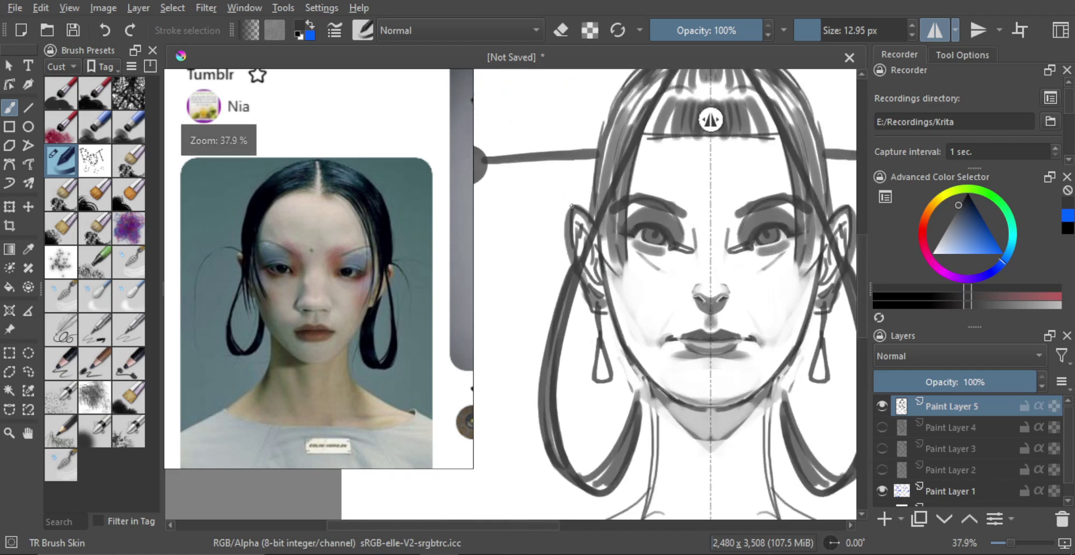
{"action": "key", "text": "e"}
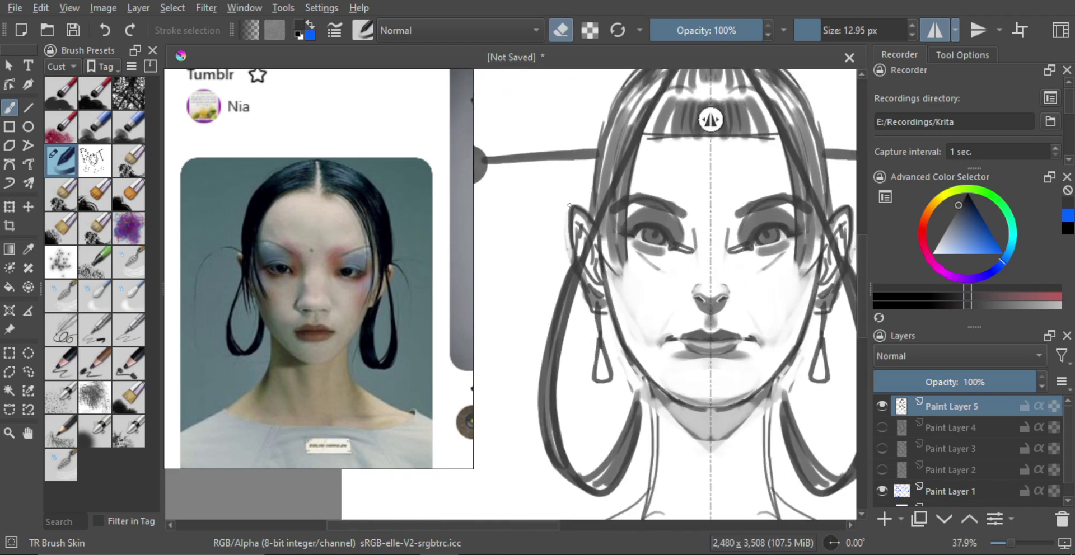
{"action": "scroll", "coordinate": [569, 205], "scroll_direction": "down", "scroll_amount": 5}
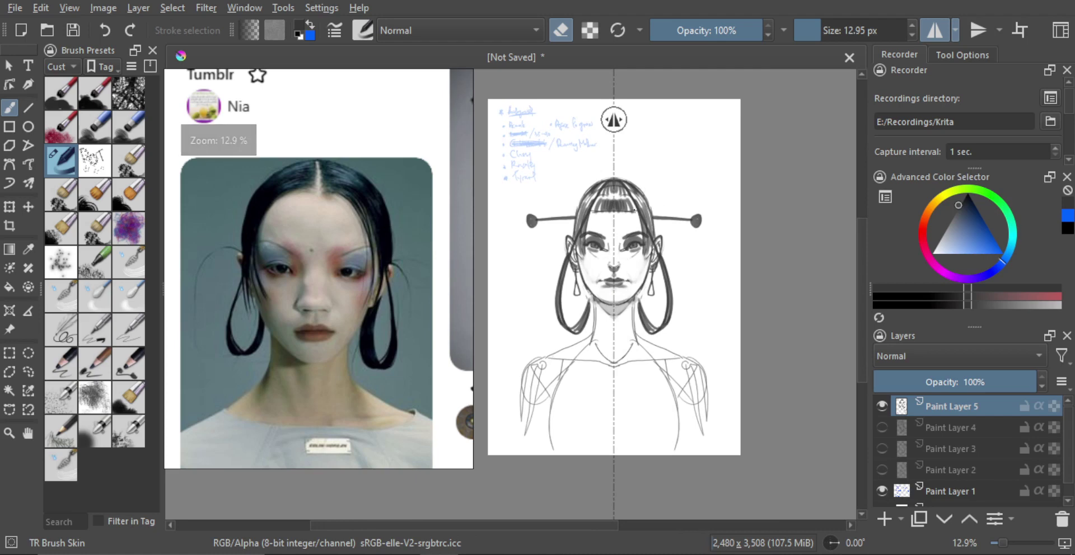
- Browse the reference board and enlarge the photo of the woman with braided side buns and a black high-neck top
{"action": "scroll", "coordinate": [321, 302], "scroll_direction": "down", "scroll_amount": 7}
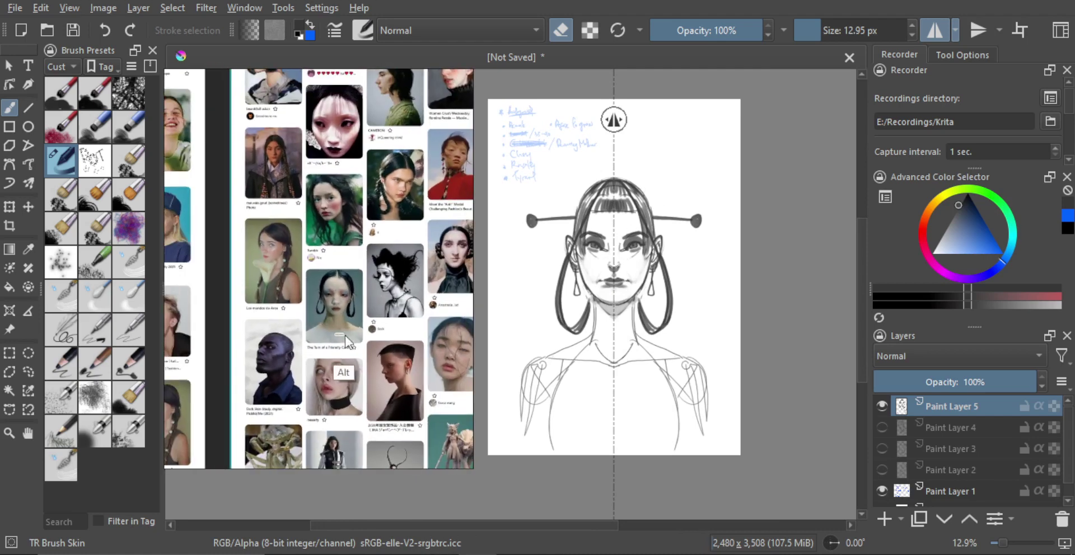
{"action": "left_click_drag", "start_coordinate": [348, 336], "coordinate": [325, 322]}
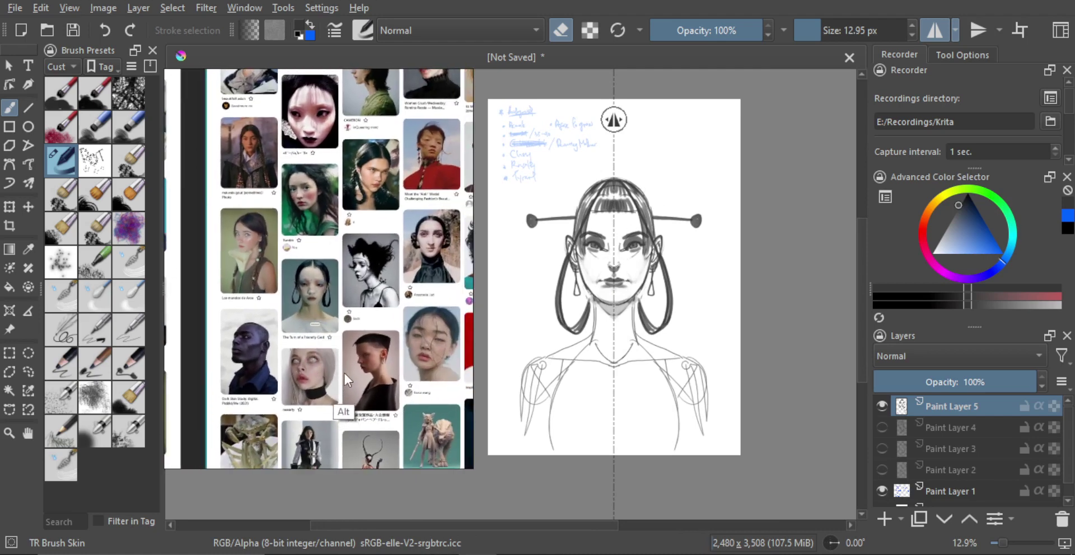
{"action": "left_click_drag", "start_coordinate": [371, 382], "coordinate": [330, 337]}
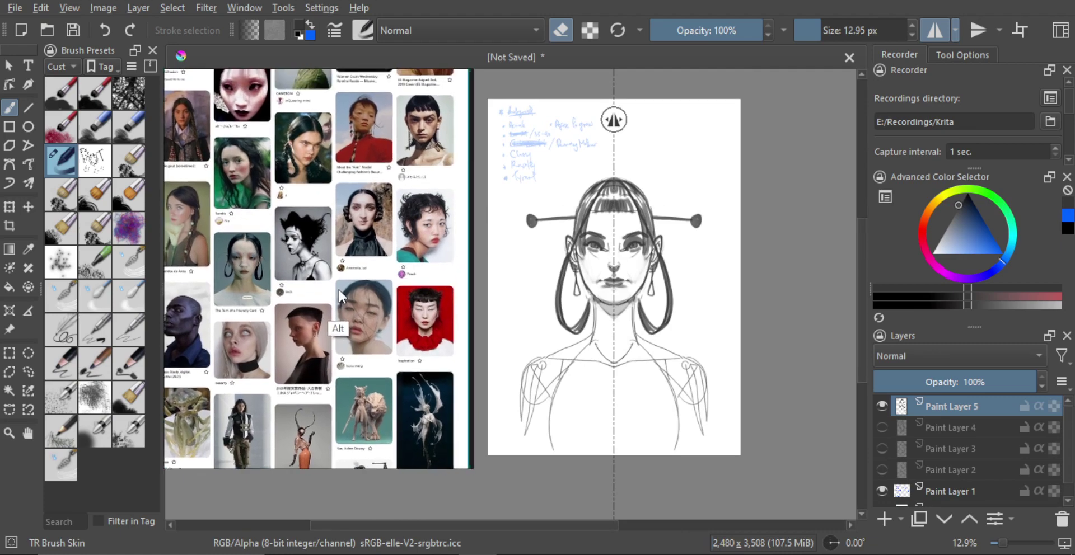
{"action": "scroll", "coordinate": [330, 313], "scroll_direction": "up", "scroll_amount": 1}
{"action": "scroll", "coordinate": [352, 243], "scroll_direction": "up", "scroll_amount": 5}
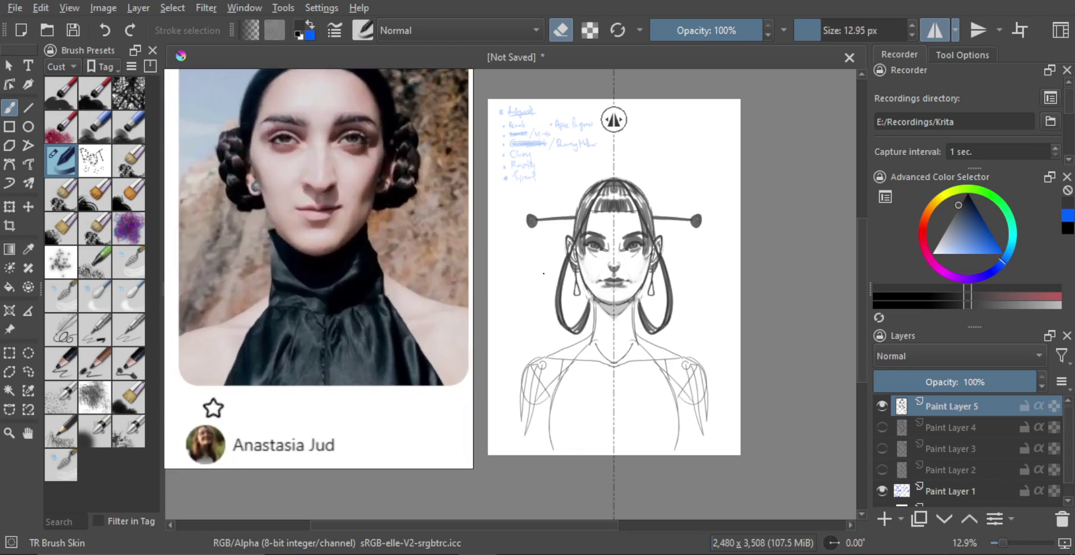
- Sketch a high collar along both sides of the neck, meeting in a point at its base, with a 30.09 px brush
{"action": "scroll", "coordinate": [610, 345], "scroll_direction": "up", "scroll_amount": 2}
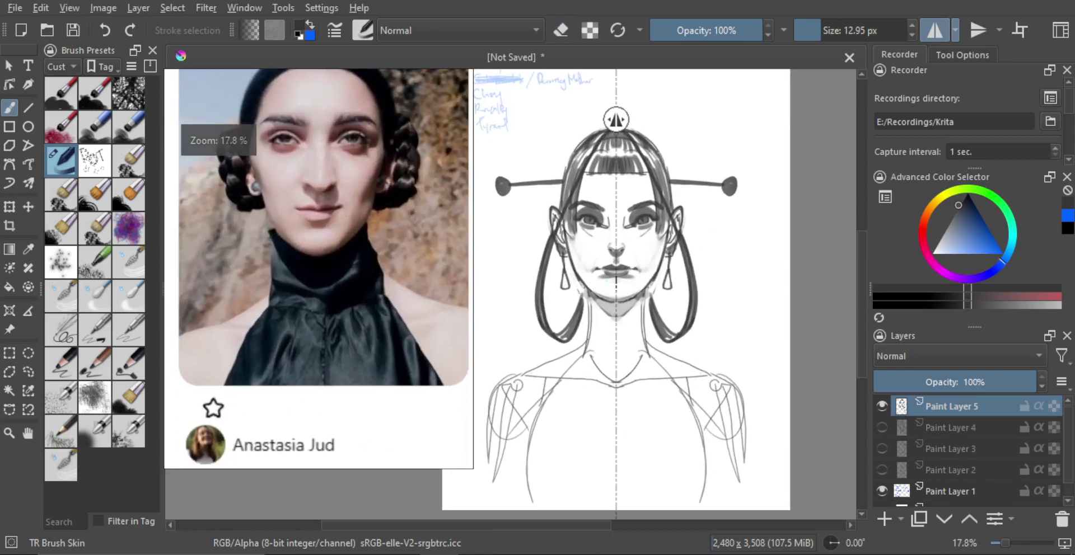
{"action": "scroll", "coordinate": [602, 286], "scroll_direction": "up", "scroll_amount": 1}
{"action": "left_click_drag", "start_coordinate": [602, 285], "coordinate": [601, 283]}
{"action": "mouse_move", "coordinate": [594, 281]}
{"action": "left_mouse_down"}
{"action": "mouse_move", "coordinate": [642, 284]}
{"action": "mouse_move", "coordinate": [580, 274]}
{"action": "mouse_move", "coordinate": [579, 295]}
{"action": "mouse_move", "coordinate": [573, 278]}
{"action": "mouse_move", "coordinate": [611, 358]}
{"action": "left_mouse_up"}
{"action": "key", "text": "ctrl+z"}
{"action": "key", "text": "ctrl+z"}
{"action": "key", "text": "ctrl+z"}
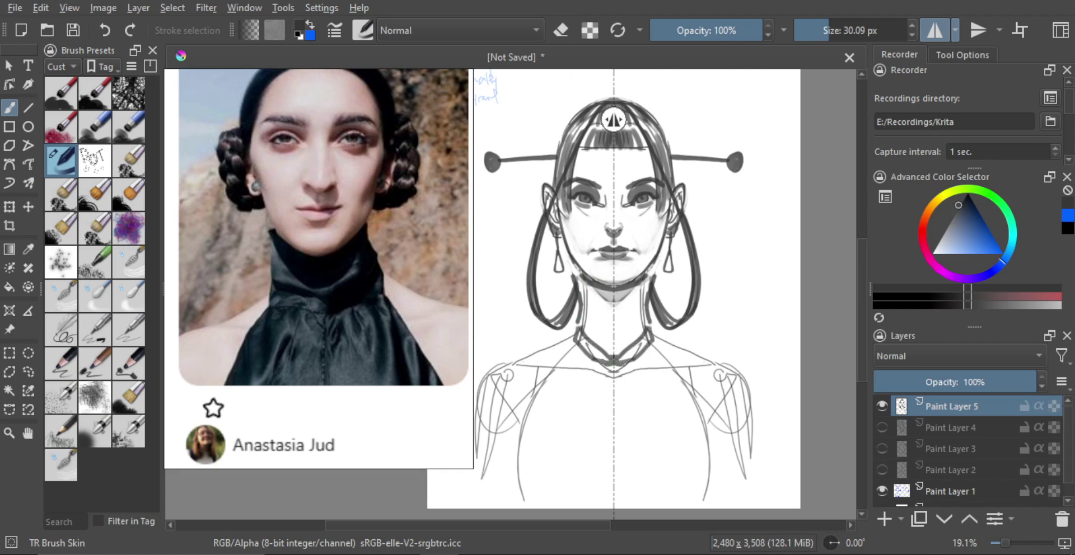
- Turn off horizontal mirroring, draw a curved fold across the neck with a 38.97 px brush and trim it with a 90.65 px eraser
{"action": "mouse_move", "coordinate": [605, 315]}
{"action": "left_mouse_down"}
{"action": "mouse_move", "coordinate": [614, 336]}
{"action": "mouse_move", "coordinate": [615, 321]}
{"action": "mouse_move", "coordinate": [604, 331]}
{"action": "mouse_move", "coordinate": [596, 322]}
{"action": "mouse_move", "coordinate": [627, 333]}
{"action": "left_mouse_up"}
{"action": "key", "text": "ctrl+z"}
{"action": "left_click", "coordinate": [934, 30]}
{"action": "key", "text": "ctrl+z"}
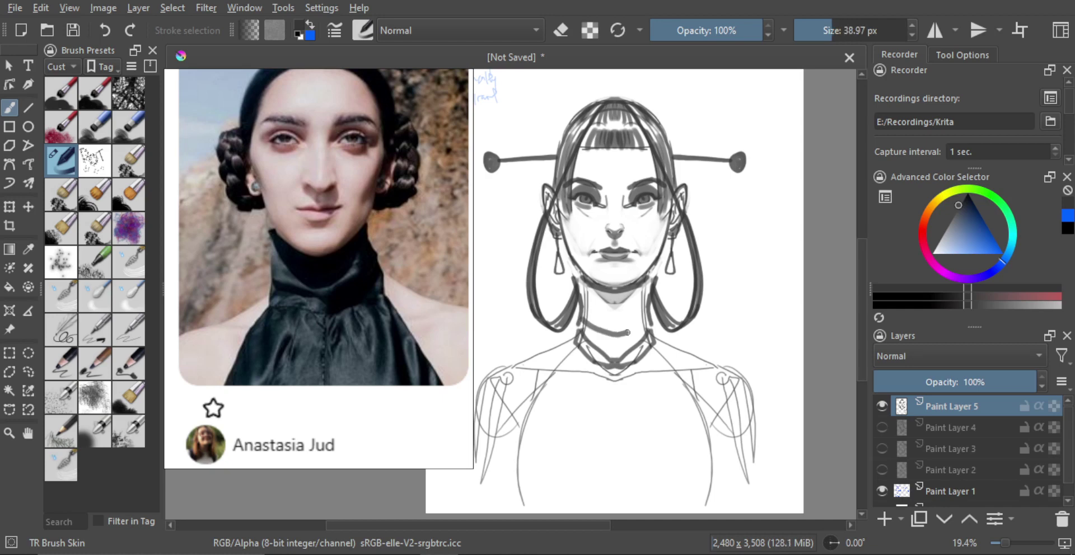
{"action": "mouse_move", "coordinate": [593, 299]}
{"action": "left_mouse_down", "text": "shift"}
{"action": "mouse_move", "coordinate": [611, 315]}
{"action": "mouse_move", "coordinate": [604, 291]}
{"action": "left_mouse_up", "text": "shift"}
{"action": "key", "text": "ctrl+z"}
{"action": "key", "text": "e"}
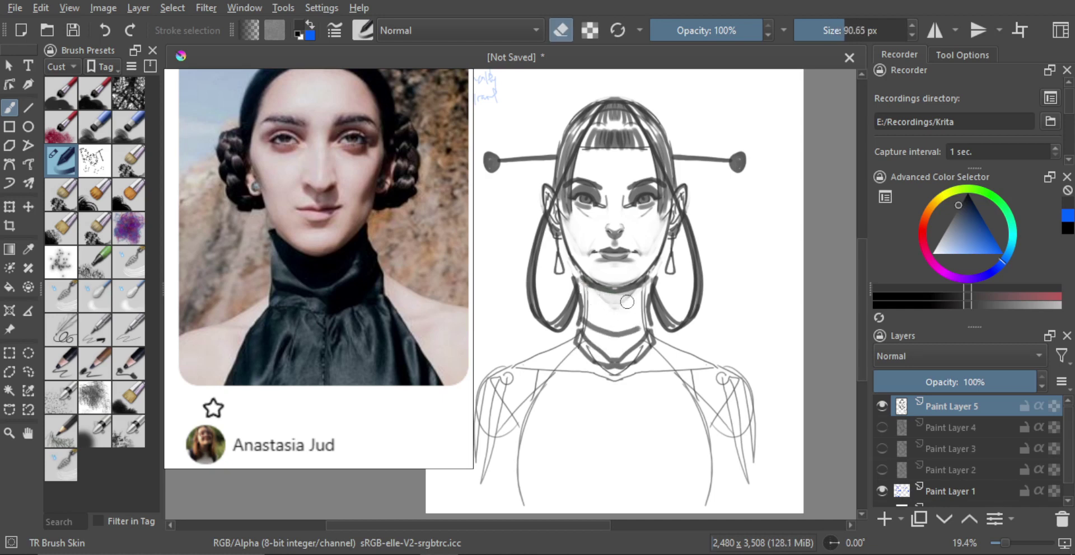
- Shade the neck under the chin with a 109.97 px brush and soften it with an 86.72 px eraser
{"action": "key", "text": "e"}
{"action": "mouse_move", "coordinate": [595, 304]}
{"action": "left_mouse_down", "text": "shift"}
{"action": "mouse_move", "coordinate": [615, 317]}
{"action": "mouse_move", "coordinate": [634, 302]}
{"action": "mouse_move", "coordinate": [588, 291]}
{"action": "mouse_move", "coordinate": [627, 313]}
{"action": "mouse_move", "coordinate": [597, 293]}
{"action": "left_mouse_up", "text": "shift"}
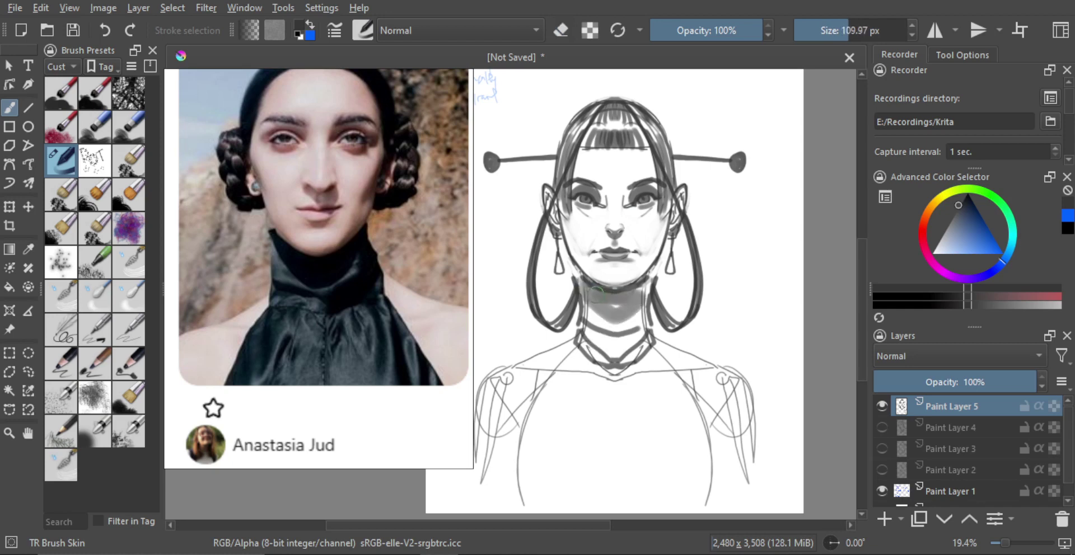
{"action": "key", "text": "e"}
{"action": "key", "text": "bracketleft"}
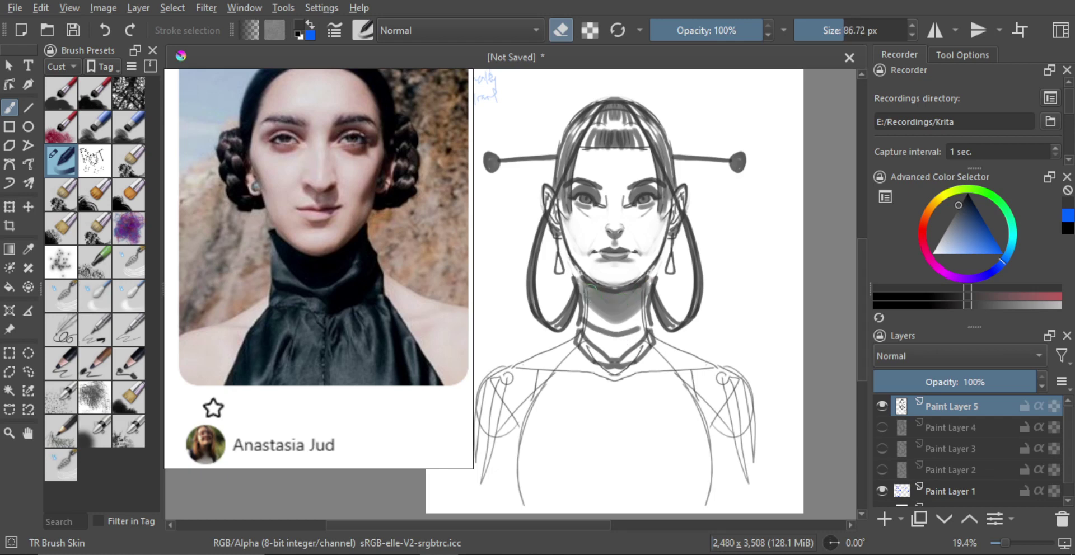
{"action": "mouse_move", "coordinate": [614, 314]}
{"action": "left_mouse_down"}
{"action": "mouse_move", "coordinate": [600, 297]}
{"action": "mouse_move", "coordinate": [635, 298]}
{"action": "mouse_move", "coordinate": [620, 332]}
{"action": "mouse_move", "coordinate": [641, 308]}
{"action": "mouse_move", "coordinate": [619, 343]}
{"action": "mouse_move", "coordinate": [637, 323]}
{"action": "mouse_move", "coordinate": [609, 339]}
{"action": "mouse_move", "coordinate": [621, 349]}
{"action": "mouse_move", "coordinate": [637, 330]}
{"action": "mouse_move", "coordinate": [614, 353]}
{"action": "mouse_move", "coordinate": [581, 339]}
{"action": "mouse_move", "coordinate": [638, 329]}
{"action": "mouse_move", "coordinate": [597, 343]}
{"action": "mouse_move", "coordinate": [624, 344]}
{"action": "mouse_move", "coordinate": [638, 328]}
{"action": "mouse_move", "coordinate": [598, 329]}
{"action": "mouse_move", "coordinate": [618, 334]}
{"action": "mouse_move", "coordinate": [640, 315]}
{"action": "mouse_move", "coordinate": [620, 326]}
{"action": "left_mouse_up"}
- Rework the curved fold on the collar into a darker shaded band with a 38.79 px brush
{"action": "key", "text": "e"}
{"action": "key", "text": "ctrl+z"}
{"action": "key", "text": "e"}
{"action": "key", "text": "e"}
{"action": "key", "text": "ctrl+z"}
{"action": "mouse_move", "coordinate": [596, 328]}
{"action": "left_mouse_down"}
{"action": "mouse_move", "coordinate": [650, 339]}
{"action": "mouse_move", "coordinate": [645, 392]}
{"action": "left_mouse_up"}
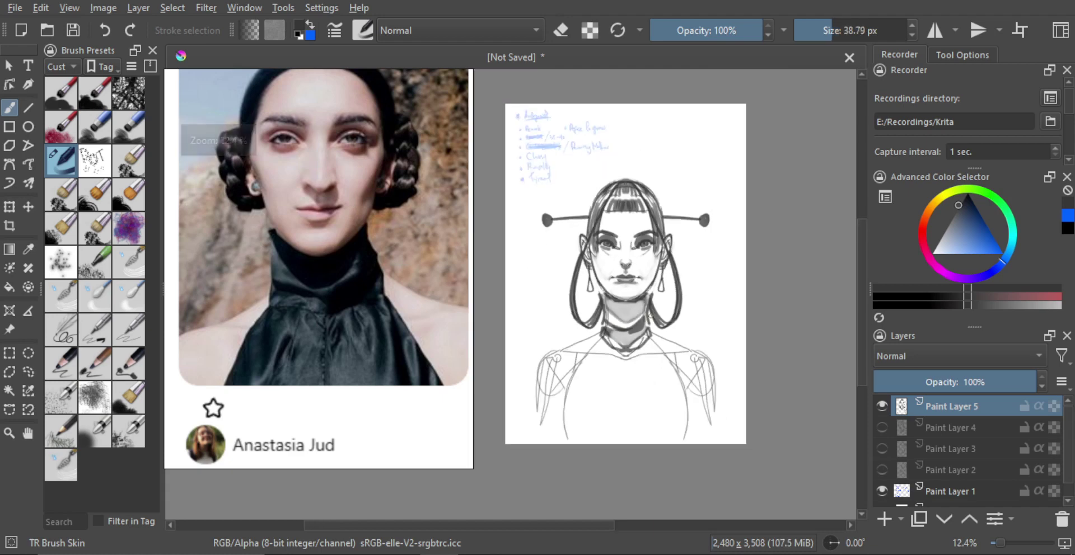
- Turn on horizontal mirroring, shade the tops of both shoulders beside the collar and refine the shading with a 65.57 px eraser
{"action": "mouse_move", "coordinate": [653, 348]}
{"action": "left_mouse_down", "text": "ctrl"}
{"action": "mouse_move", "coordinate": [652, 324]}
{"action": "mouse_move", "coordinate": [638, 358]}
{"action": "mouse_move", "coordinate": [571, 327]}
{"action": "mouse_move", "coordinate": [577, 334]}
{"action": "mouse_move", "coordinate": [541, 339]}
{"action": "mouse_move", "coordinate": [588, 340]}
{"action": "mouse_move", "coordinate": [575, 334]}
{"action": "mouse_move", "coordinate": [579, 314]}
{"action": "mouse_move", "coordinate": [559, 325]}
{"action": "left_mouse_up", "text": "ctrl"}
{"action": "scroll", "coordinate": [581, 326], "scroll_direction": "up", "scroll_amount": 1}
{"action": "key", "text": "ctrl+z"}
{"action": "left_click", "coordinate": [933, 30]}
{"action": "key", "text": "ctrl+z"}
{"action": "key", "text": "ctrl+z"}
{"action": "key", "text": "e"}
{"action": "mouse_move", "coordinate": [586, 319]}
{"action": "left_mouse_down"}
{"action": "mouse_move", "coordinate": [562, 332]}
{"action": "mouse_move", "coordinate": [584, 319]}
{"action": "mouse_move", "coordinate": [564, 331]}
{"action": "mouse_move", "coordinate": [588, 337]}
{"action": "mouse_move", "coordinate": [566, 334]}
{"action": "mouse_move", "coordinate": [586, 317]}
{"action": "mouse_move", "coordinate": [589, 336]}
{"action": "left_mouse_up"}
{"action": "key", "text": "ctrl+z"}
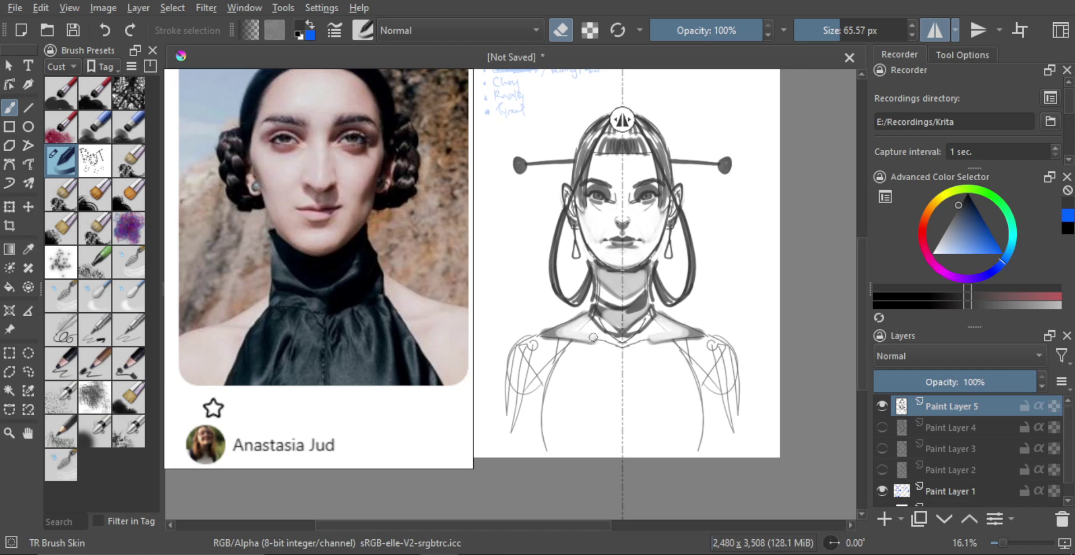
{"action": "key", "text": "e"}
- Draw mirrored halter straps running diagonally from the collar down to the sides of the bust with a 54.63 px brush
{"action": "key", "text": "minus"}
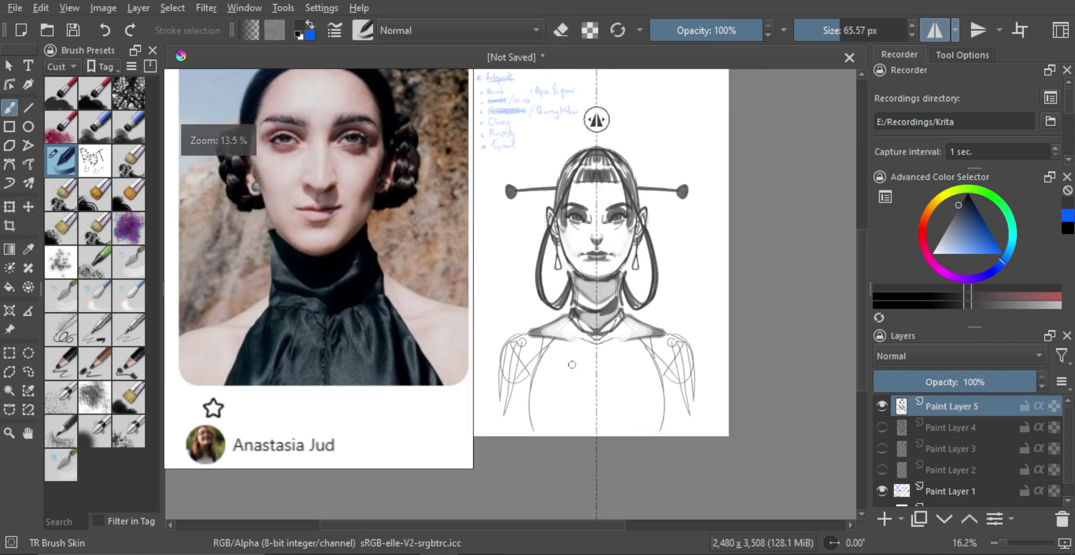
{"action": "key", "text": "["}
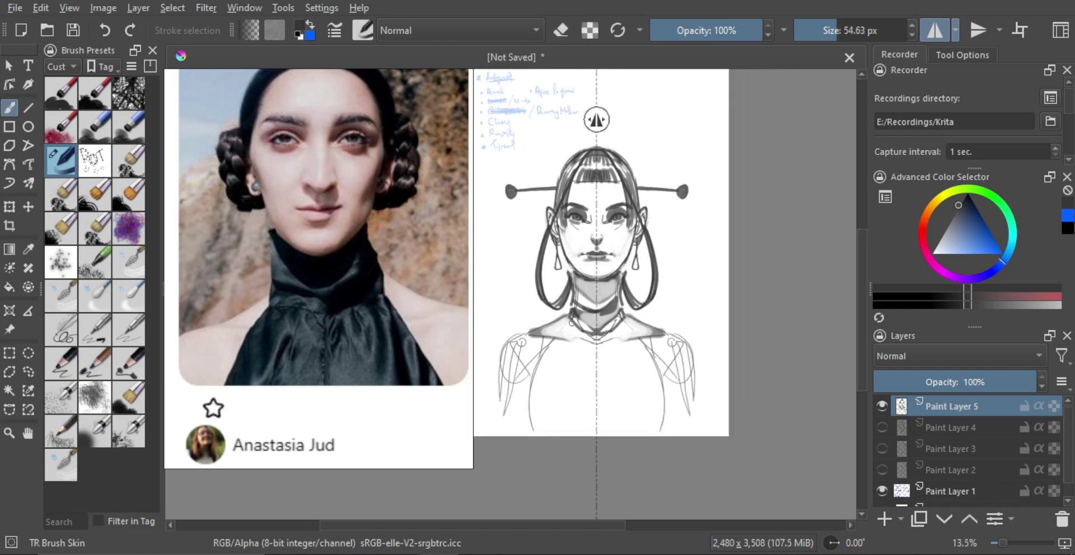
{"action": "mouse_move", "coordinate": [571, 323]}
{"action": "left_mouse_down"}
{"action": "mouse_move", "coordinate": [533, 401]}
{"action": "mouse_move", "coordinate": [561, 342]}
{"action": "left_mouse_up"}
{"action": "key", "text": "ctrl+z"}
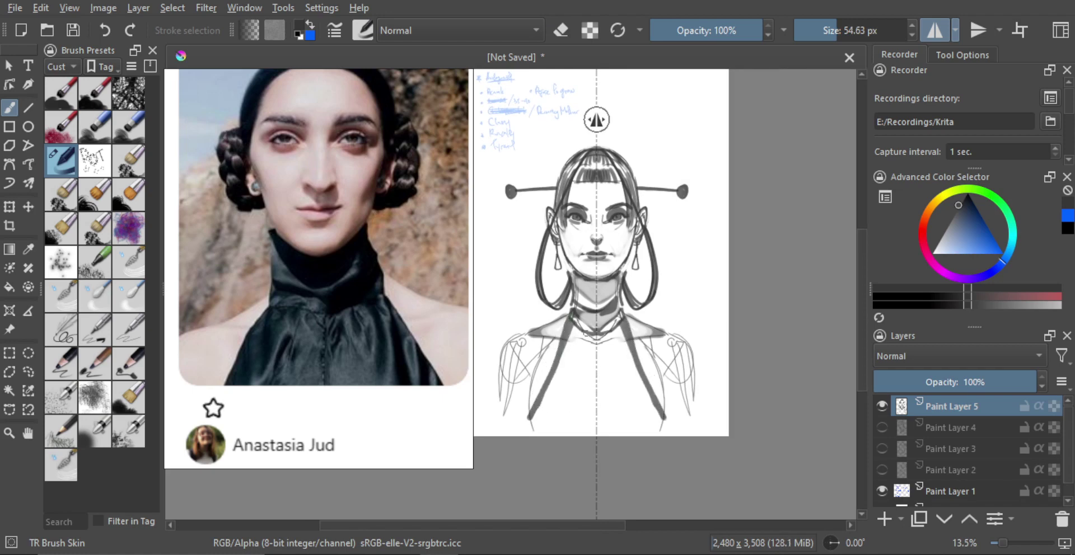
- Turn off mirroring and block in grey shading over the bust of the halter top, enlarging the brush up to 133.22 px
{"action": "key", "text": "bracketleft"}
{"action": "mouse_move", "coordinate": [581, 378]}
{"action": "left_mouse_down"}
{"action": "mouse_move", "coordinate": [548, 335]}
{"action": "mouse_move", "coordinate": [557, 381]}
{"action": "left_mouse_up"}
{"action": "left_click", "coordinate": [927, 32]}
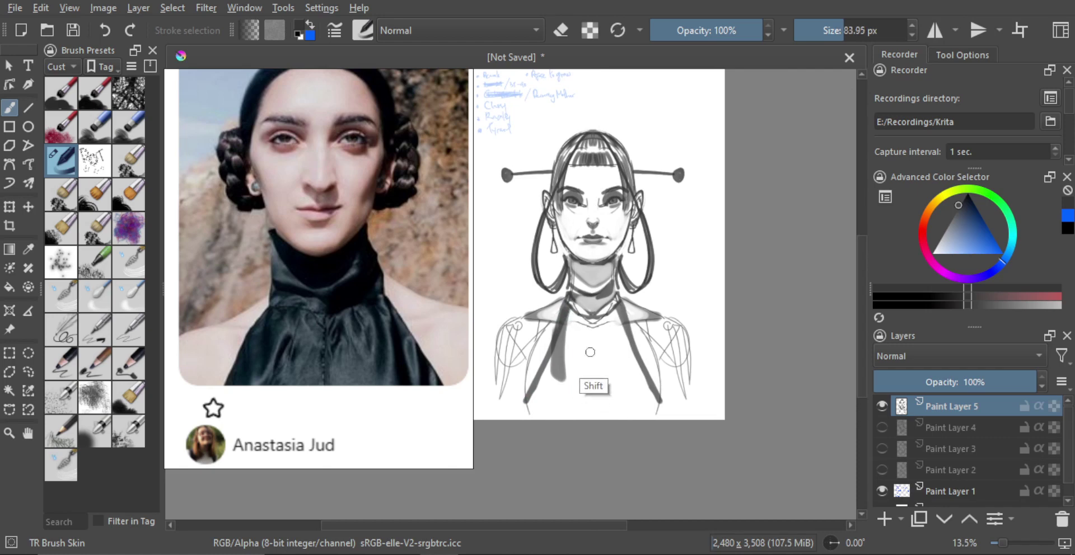
{"action": "left_click_drag", "start_coordinate": [613, 312], "coordinate": [622, 382]}
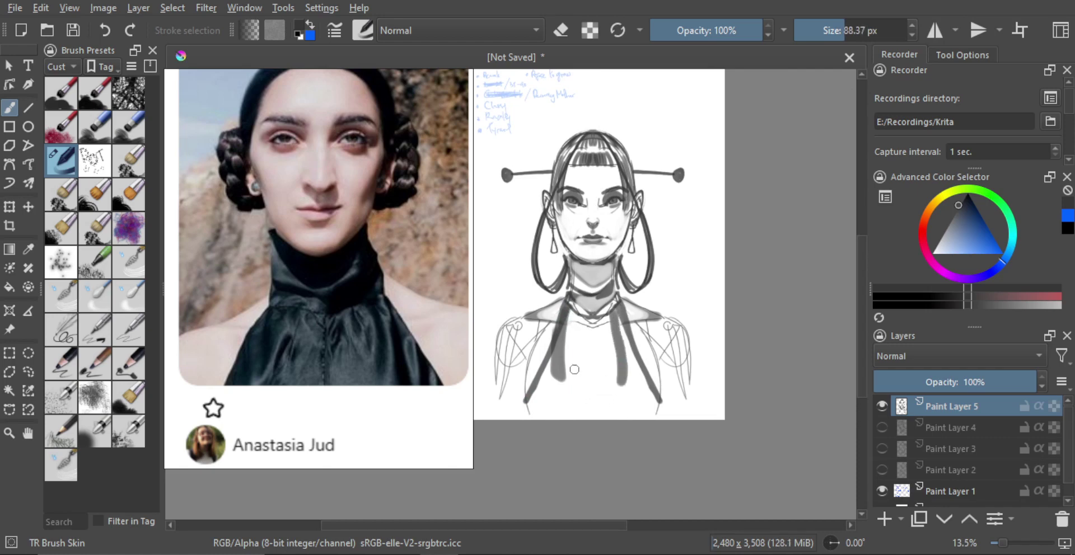
{"action": "mouse_move", "coordinate": [572, 347]}
{"action": "left_mouse_down"}
{"action": "mouse_move", "coordinate": [585, 400]}
{"action": "mouse_move", "coordinate": [567, 348]}
{"action": "left_mouse_up"}
{"action": "mouse_move", "coordinate": [598, 403]}
{"action": "left_mouse_down"}
{"action": "mouse_move", "coordinate": [605, 371]}
{"action": "mouse_move", "coordinate": [597, 402]}
{"action": "mouse_move", "coordinate": [545, 389]}
{"action": "mouse_move", "coordinate": [551, 357]}
{"action": "left_mouse_up"}
{"action": "key", "text": "ctrl+z"}
{"action": "mouse_move", "coordinate": [534, 392]}
{"action": "left_mouse_down"}
{"action": "mouse_move", "coordinate": [555, 352]}
{"action": "mouse_move", "coordinate": [564, 388]}
{"action": "mouse_move", "coordinate": [614, 369]}
{"action": "mouse_move", "coordinate": [639, 383]}
{"action": "left_mouse_up"}
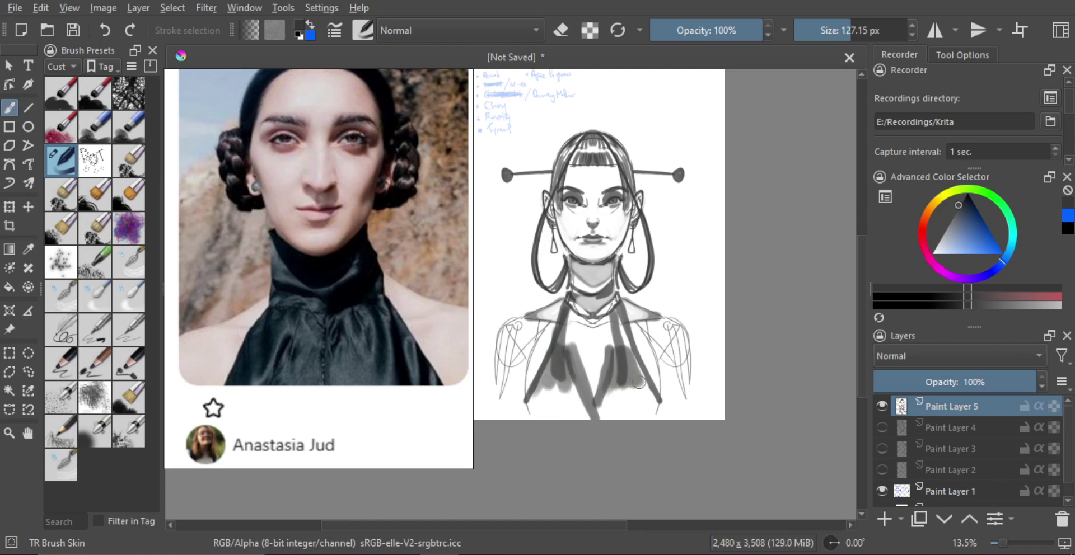
{"action": "mouse_move", "coordinate": [534, 418]}
{"action": "left_mouse_down"}
{"action": "mouse_move", "coordinate": [562, 432]}
{"action": "mouse_move", "coordinate": [577, 412]}
{"action": "mouse_move", "coordinate": [618, 399]}
{"action": "mouse_move", "coordinate": [632, 426]}
{"action": "mouse_move", "coordinate": [643, 420]}
{"action": "mouse_move", "coordinate": [603, 420]}
{"action": "mouse_move", "coordinate": [658, 406]}
{"action": "left_mouse_up"}
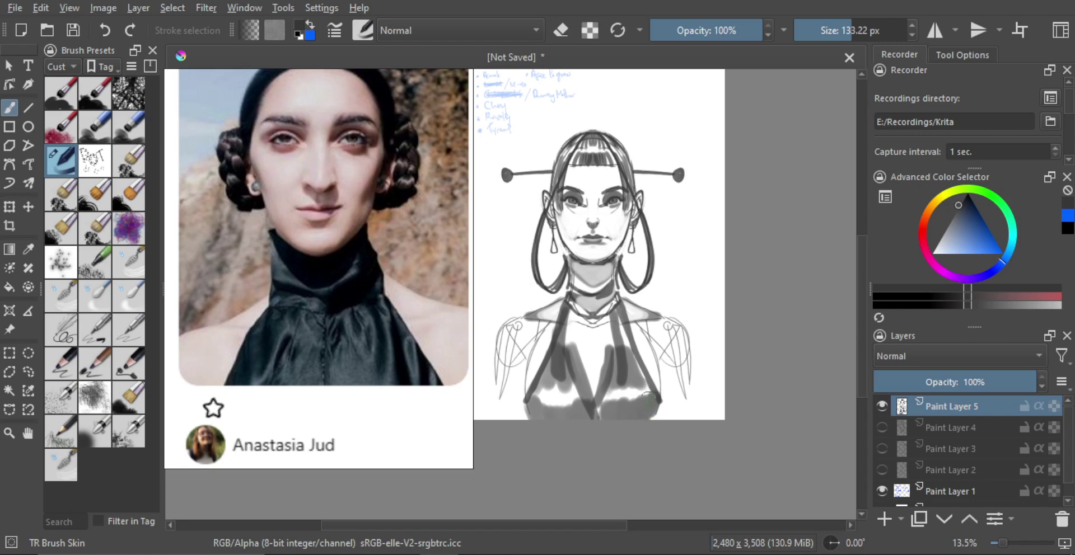
- Shade the upper chest between the straps and lighten the bust shading with a 123.40 px eraser
{"action": "scroll", "coordinate": [594, 336], "scroll_direction": "up", "scroll_amount": 1}
{"action": "mouse_move", "coordinate": [594, 336]}
{"action": "left_mouse_down"}
{"action": "mouse_move", "coordinate": [567, 305]}
{"action": "mouse_move", "coordinate": [580, 303]}
{"action": "mouse_move", "coordinate": [599, 341]}
{"action": "mouse_move", "coordinate": [610, 331]}
{"action": "mouse_move", "coordinate": [587, 387]}
{"action": "mouse_move", "coordinate": [572, 320]}
{"action": "mouse_move", "coordinate": [579, 341]}
{"action": "mouse_move", "coordinate": [601, 315]}
{"action": "mouse_move", "coordinate": [610, 336]}
{"action": "left_mouse_up"}
{"action": "key", "text": "e"}
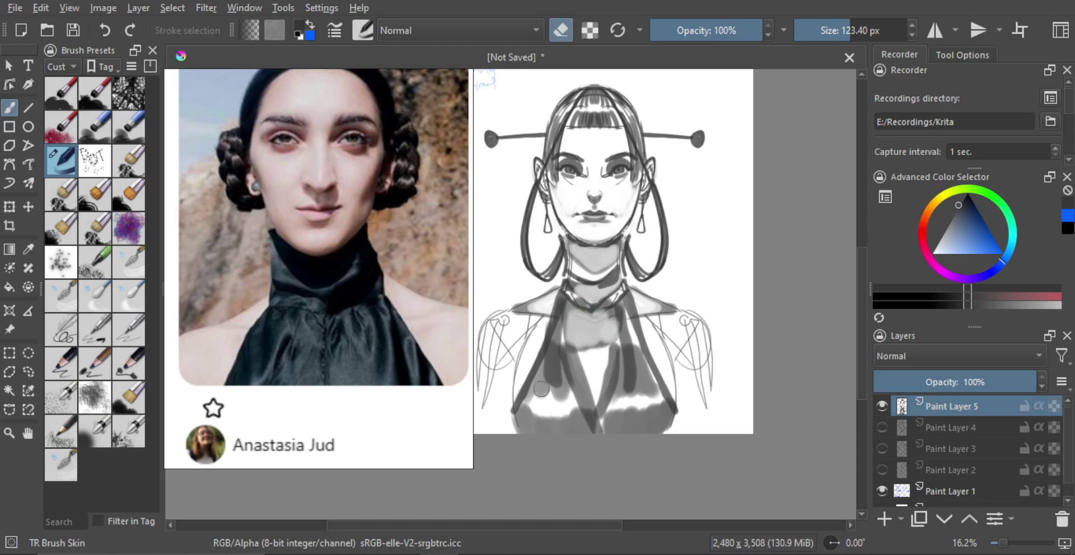
{"action": "mouse_move", "coordinate": [542, 390]}
{"action": "left_mouse_down"}
{"action": "mouse_move", "coordinate": [544, 369]}
{"action": "mouse_move", "coordinate": [562, 381]}
{"action": "left_mouse_up"}
{"action": "mouse_move", "coordinate": [637, 382]}
{"action": "left_mouse_down"}
{"action": "mouse_move", "coordinate": [632, 358]}
{"action": "mouse_move", "coordinate": [638, 386]}
{"action": "left_mouse_up"}
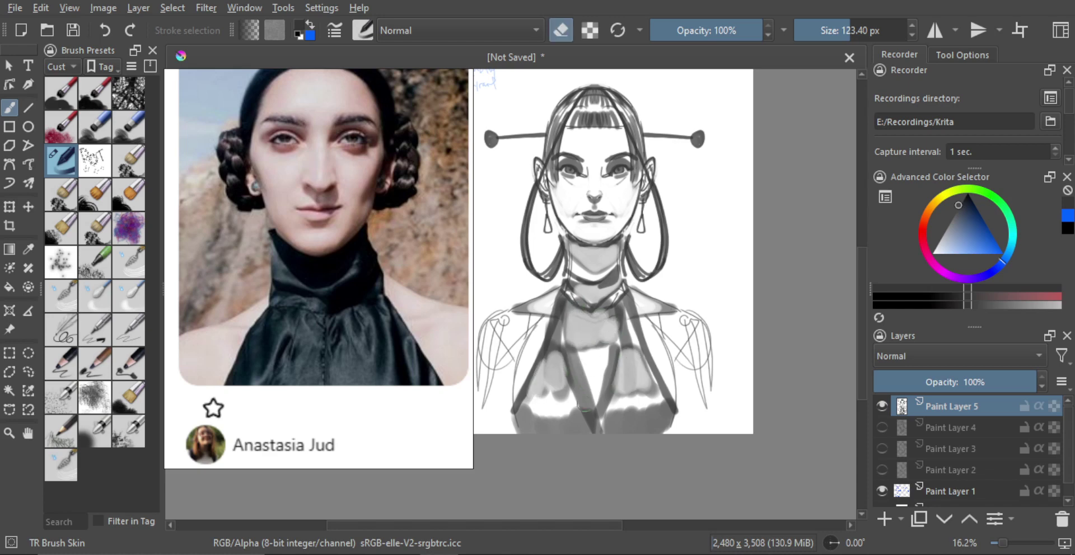
{"action": "mouse_move", "coordinate": [559, 437]}
{"action": "left_mouse_down"}
{"action": "mouse_move", "coordinate": [641, 421]}
{"action": "mouse_move", "coordinate": [662, 427]}
{"action": "left_mouse_up"}
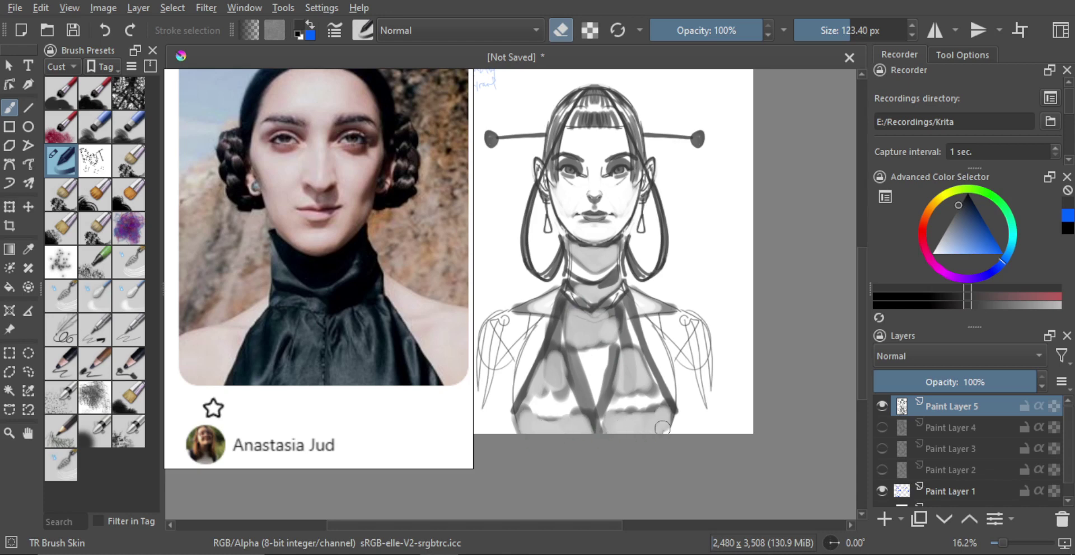
- Turn on horizontal mirroring and outline the shoulders and outer arms with a fine brush of about 17.90 px, redrawing the first attempt
{"action": "scroll", "coordinate": [665, 431], "scroll_direction": "down", "scroll_amount": 3}
{"action": "scroll", "coordinate": [633, 329], "scroll_direction": "up", "scroll_amount": 3}
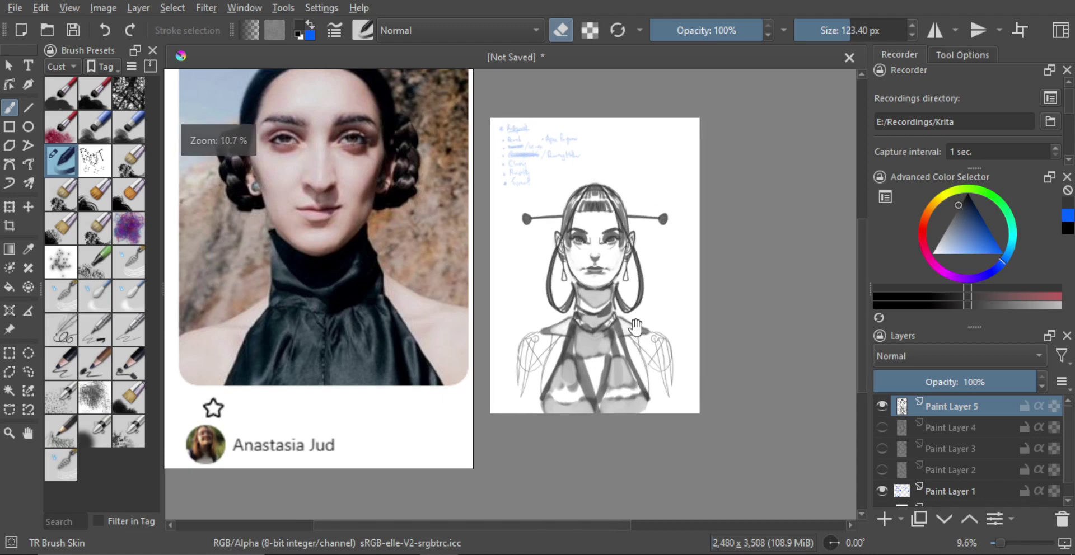
{"action": "scroll", "coordinate": [557, 399], "scroll_direction": "up", "scroll_amount": 2}
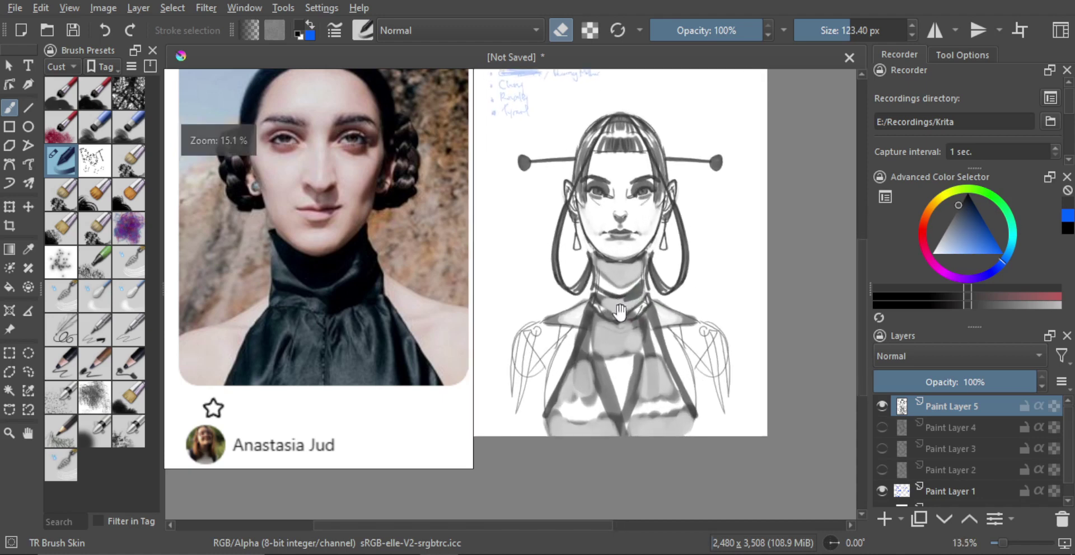
{"action": "left_click_drag", "start_coordinate": [566, 318], "coordinate": [526, 323]}
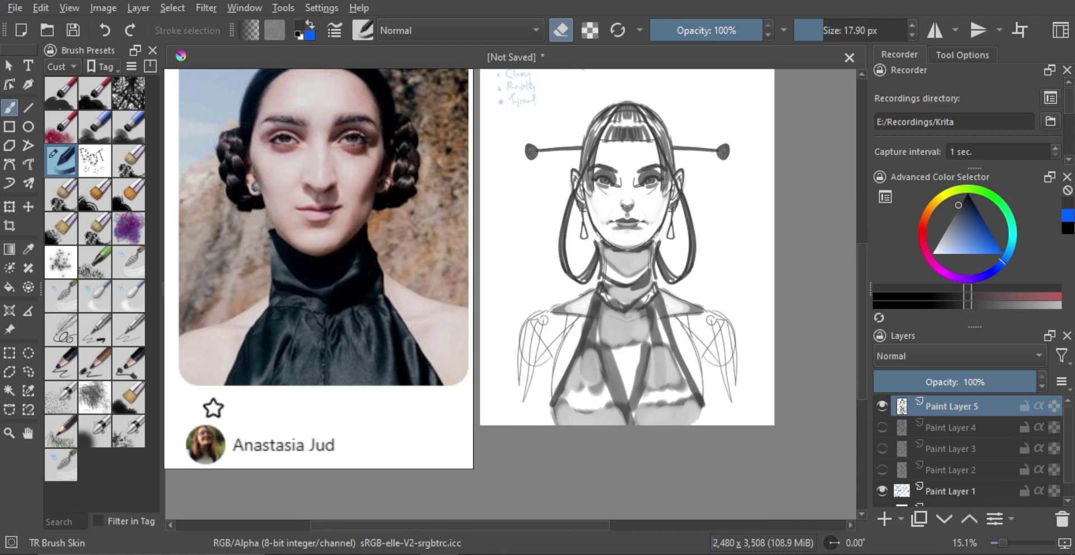
{"action": "key", "text": "e"}
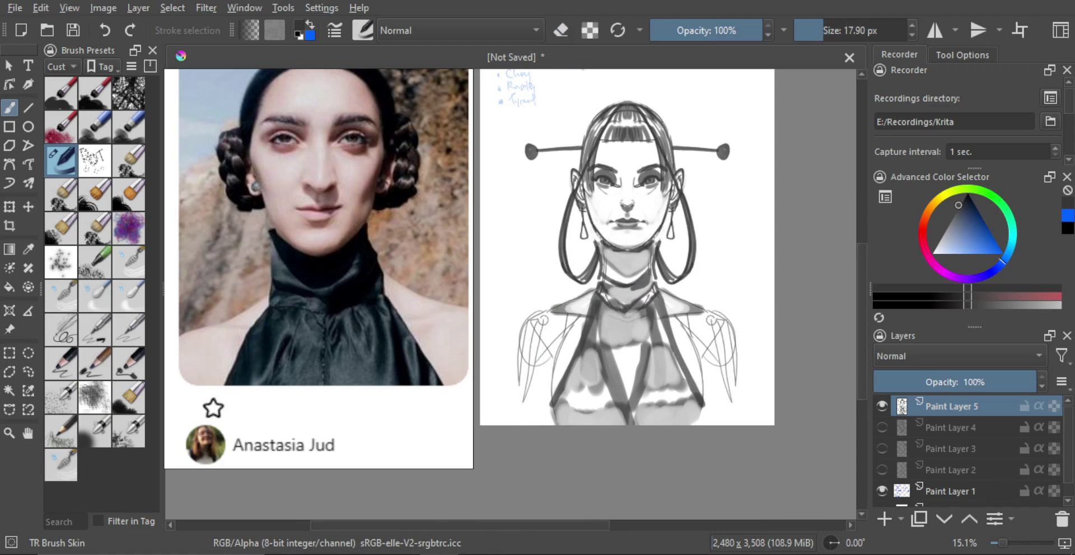
{"action": "left_click", "coordinate": [933, 30]}
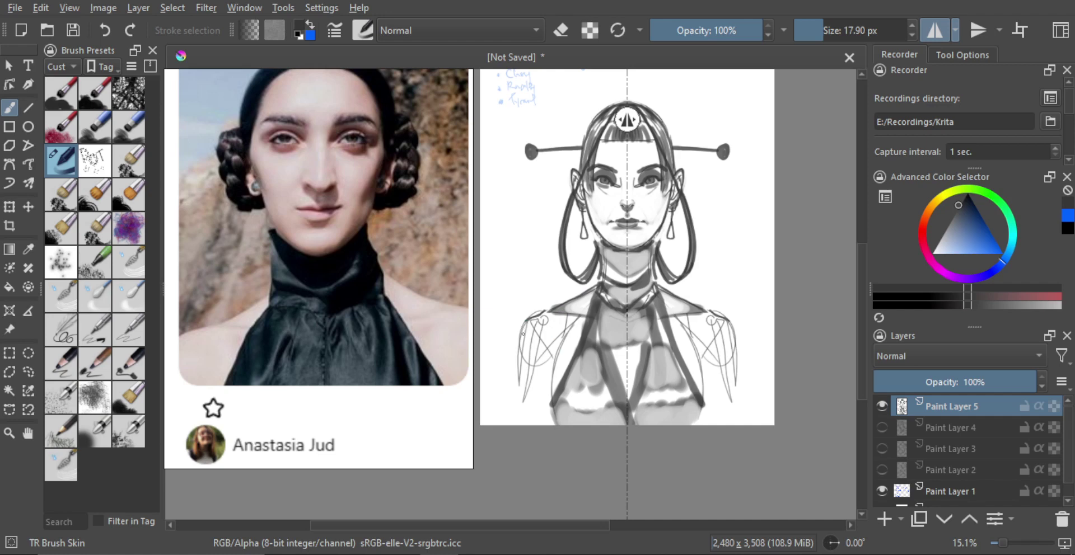
{"action": "mouse_move", "coordinate": [527, 318]}
{"action": "left_mouse_down"}
{"action": "mouse_move", "coordinate": [512, 351]}
{"action": "mouse_move", "coordinate": [515, 401]}
{"action": "left_mouse_up"}
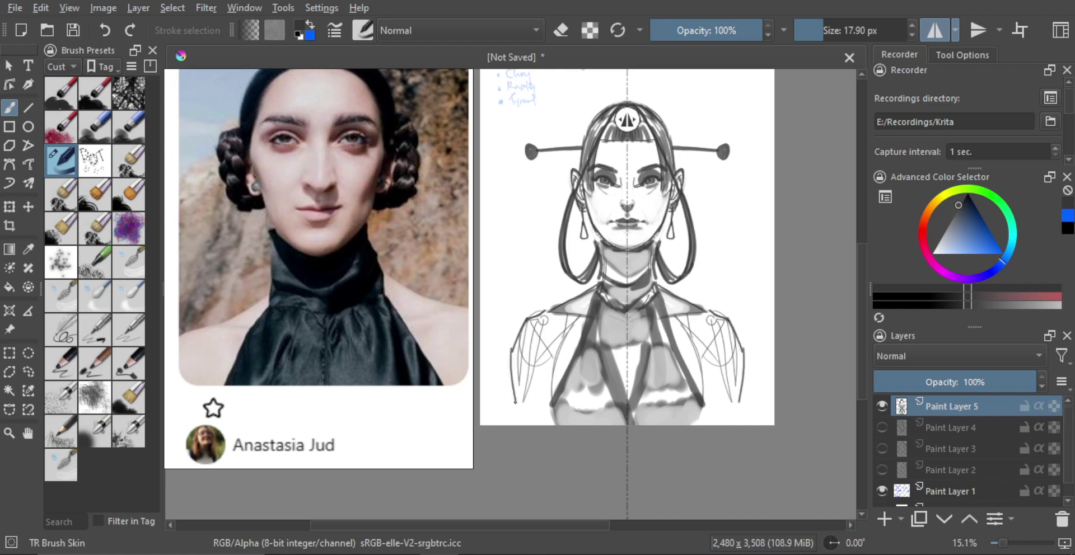
{"action": "key", "text": "ctrl+z"}
{"action": "key", "text": "ctrl+z"}
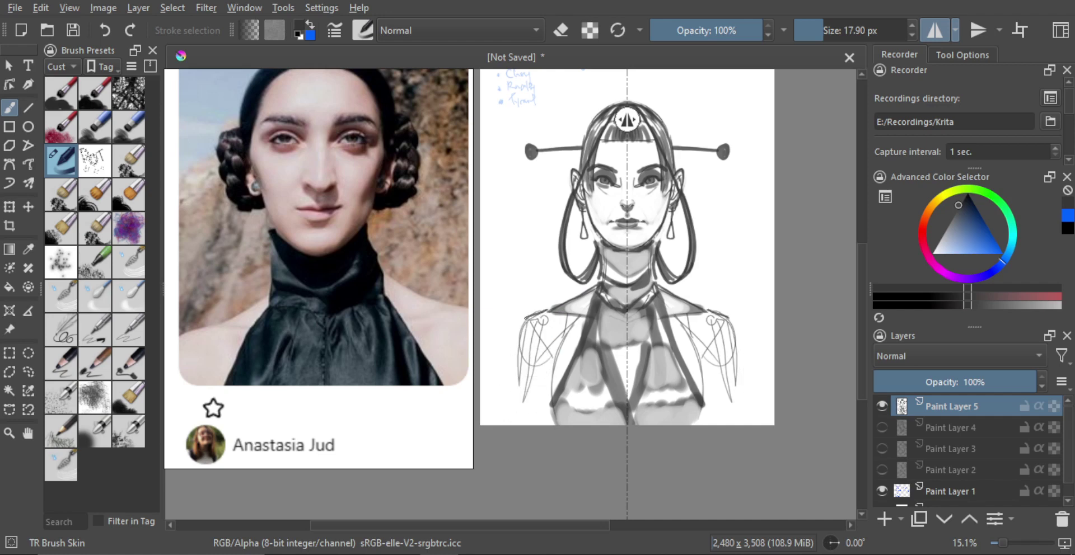
{"action": "key", "text": "e"}
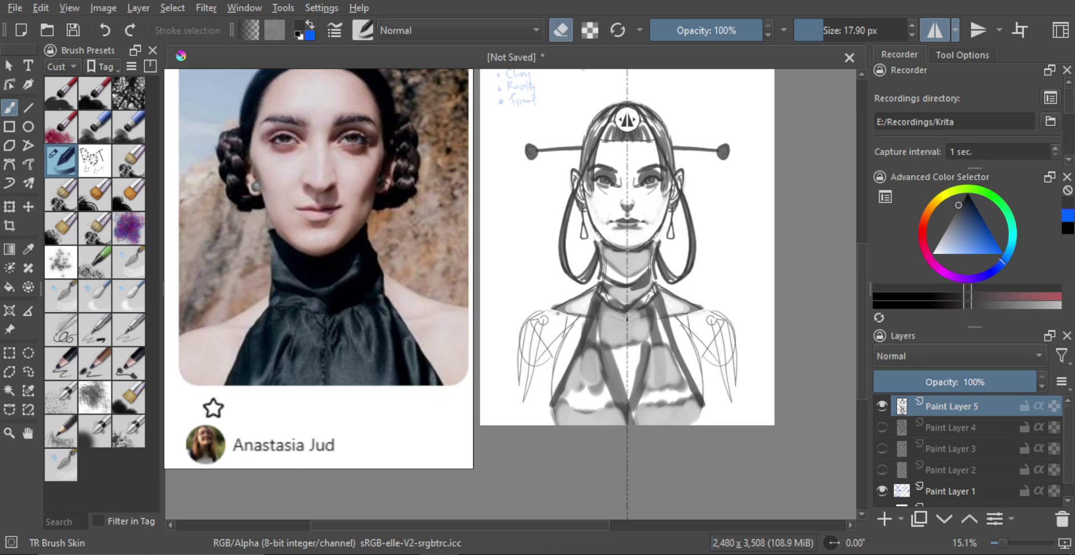
{"action": "key", "text": "e"}
{"action": "left_click_drag", "start_coordinate": [536, 311], "coordinate": [519, 336]}
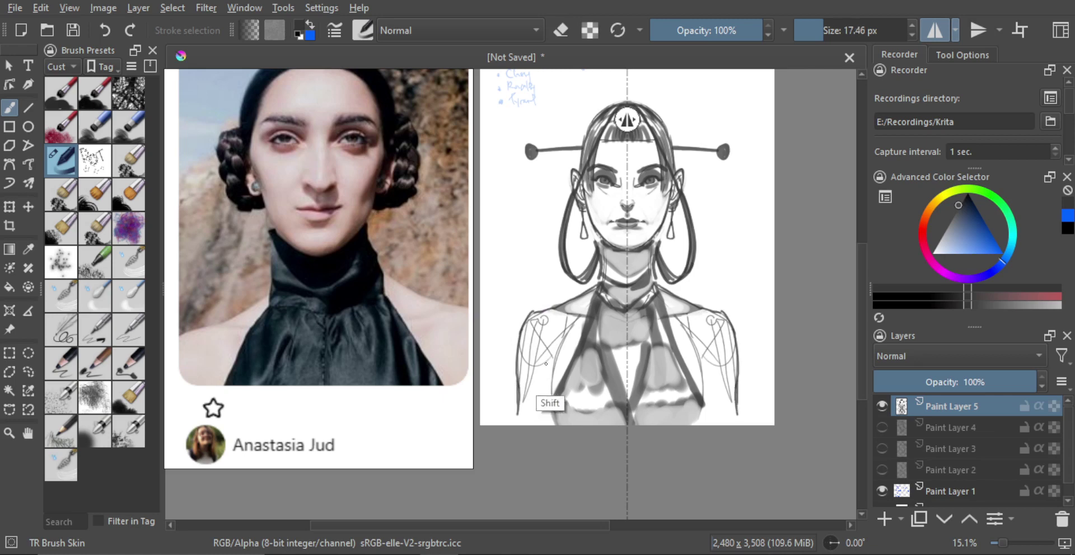
- Draw the inner arm and armpit contours with a 24.69 px brush and clean up the shoulders with a 35.22 px eraser
{"action": "left_click_drag", "start_coordinate": [547, 359], "coordinate": [555, 386], "text": "shift"}
{"action": "key", "text": "ctrl+z"}
{"action": "mouse_move", "coordinate": [555, 338]}
{"action": "left_mouse_down"}
{"action": "mouse_move", "coordinate": [546, 364]}
{"action": "mouse_move", "coordinate": [574, 391]}
{"action": "mouse_move", "coordinate": [538, 348]}
{"action": "mouse_move", "coordinate": [541, 327]}
{"action": "left_mouse_up"}
{"action": "left_click_drag", "start_coordinate": [526, 322], "coordinate": [548, 302]}
{"action": "key", "text": "e"}
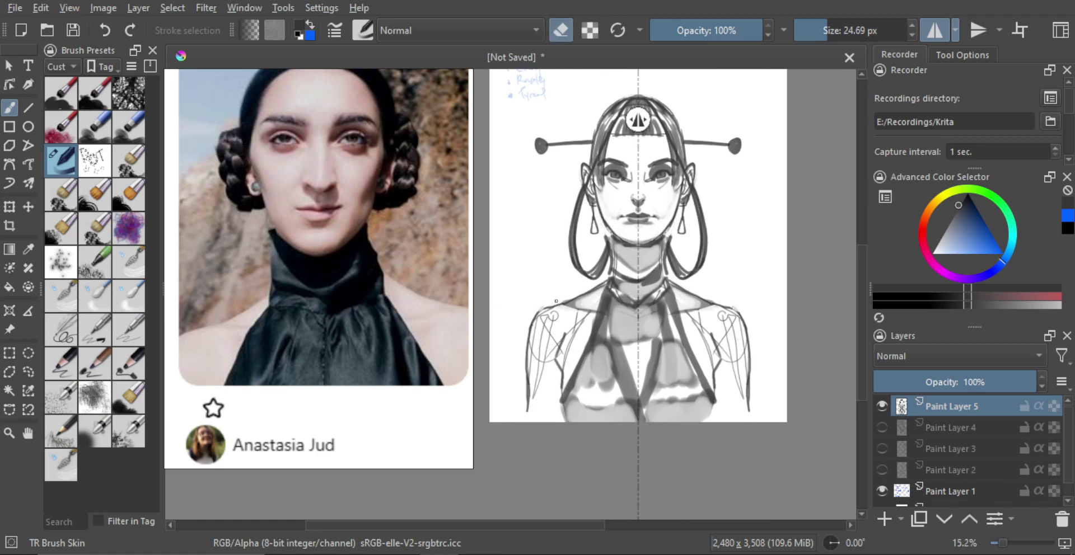
{"action": "key", "text": "l"}
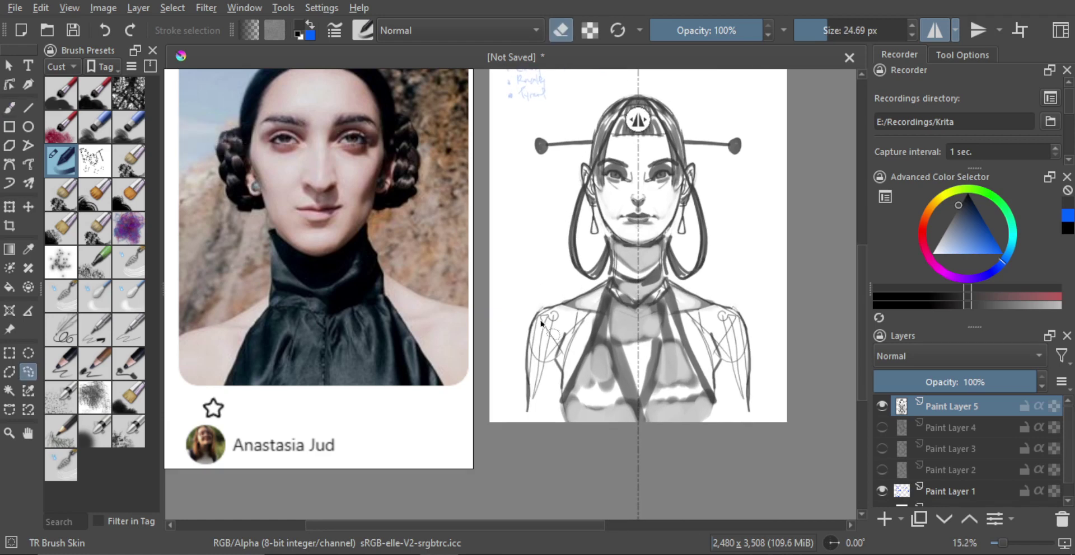
{"action": "key", "text": "b"}
{"action": "left_click_drag", "start_coordinate": [540, 303], "coordinate": [552, 305], "text": "shift"}
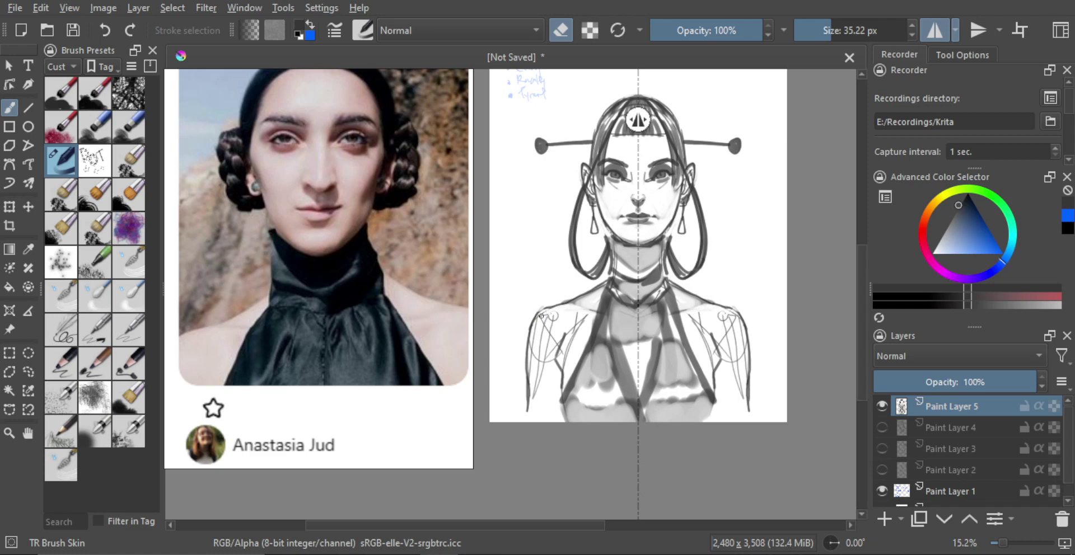
- Lay thick mirrored shading along the shoulders and outer arms with a larger brush, retrying the strokes several times
{"action": "key", "text": "e"}
{"action": "key", "text": "ctrl+z"}
{"action": "mouse_move", "coordinate": [542, 314]}
{"action": "left_mouse_down"}
{"action": "mouse_move", "coordinate": [533, 335]}
{"action": "mouse_move", "coordinate": [553, 336]}
{"action": "mouse_move", "coordinate": [536, 348]}
{"action": "mouse_move", "coordinate": [534, 382]}
{"action": "left_mouse_up"}
{"action": "key", "text": "ctrl+z"}
{"action": "key", "text": "bracketright"}
{"action": "mouse_move", "coordinate": [565, 302]}
{"action": "left_mouse_down"}
{"action": "mouse_move", "coordinate": [544, 317]}
{"action": "mouse_move", "coordinate": [533, 395]}
{"action": "left_mouse_up"}
{"action": "key", "text": "ctrl+z"}
{"action": "mouse_move", "coordinate": [566, 306]}
{"action": "left_mouse_down"}
{"action": "mouse_move", "coordinate": [532, 406]}
{"action": "mouse_move", "coordinate": [539, 333]}
{"action": "mouse_move", "coordinate": [536, 404]}
{"action": "left_mouse_up"}
{"action": "key", "text": "ctrl+z"}
{"action": "key", "text": "e"}
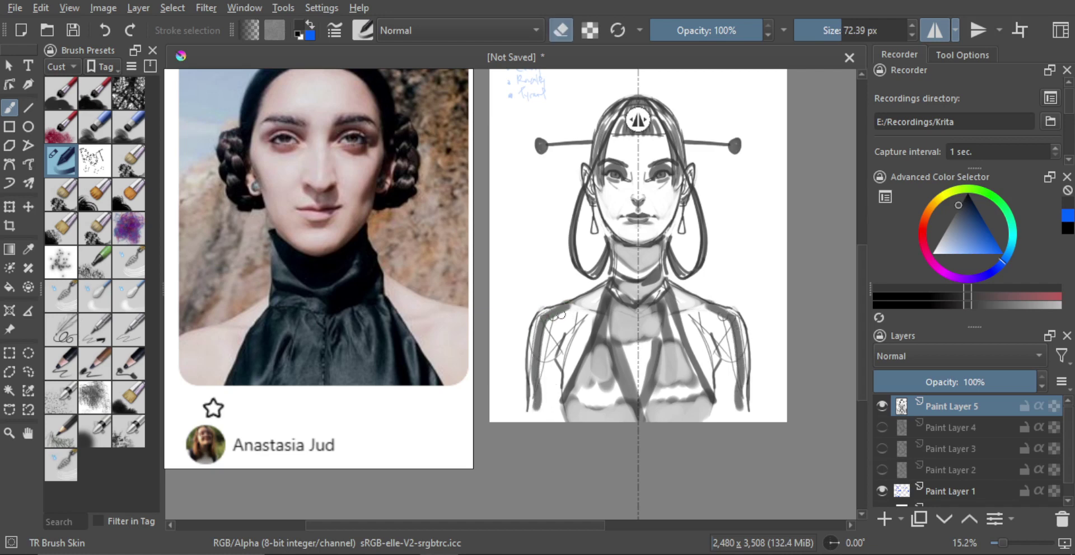
- Rework the shoulder and arm shading into softer tones and lighten the arms with a 72.39 px eraser
{"action": "key", "text": "ctrl+z"}
{"action": "key", "text": "e"}
{"action": "mouse_move", "coordinate": [568, 305]}
{"action": "left_mouse_down"}
{"action": "mouse_move", "coordinate": [549, 314]}
{"action": "mouse_move", "coordinate": [536, 361]}
{"action": "mouse_move", "coordinate": [567, 303]}
{"action": "mouse_move", "coordinate": [546, 311]}
{"action": "mouse_move", "coordinate": [528, 407]}
{"action": "mouse_move", "coordinate": [558, 311]}
{"action": "mouse_move", "coordinate": [526, 411]}
{"action": "mouse_move", "coordinate": [537, 328]}
{"action": "mouse_move", "coordinate": [552, 308]}
{"action": "mouse_move", "coordinate": [554, 356]}
{"action": "mouse_move", "coordinate": [560, 307]}
{"action": "mouse_move", "coordinate": [533, 386]}
{"action": "mouse_move", "coordinate": [526, 325]}
{"action": "mouse_move", "coordinate": [528, 392]}
{"action": "mouse_move", "coordinate": [525, 339]}
{"action": "mouse_move", "coordinate": [546, 301]}
{"action": "left_mouse_up"}
{"action": "key", "text": "ctrl+z"}
{"action": "key", "text": "ctrl+z"}
{"action": "key", "text": "e"}
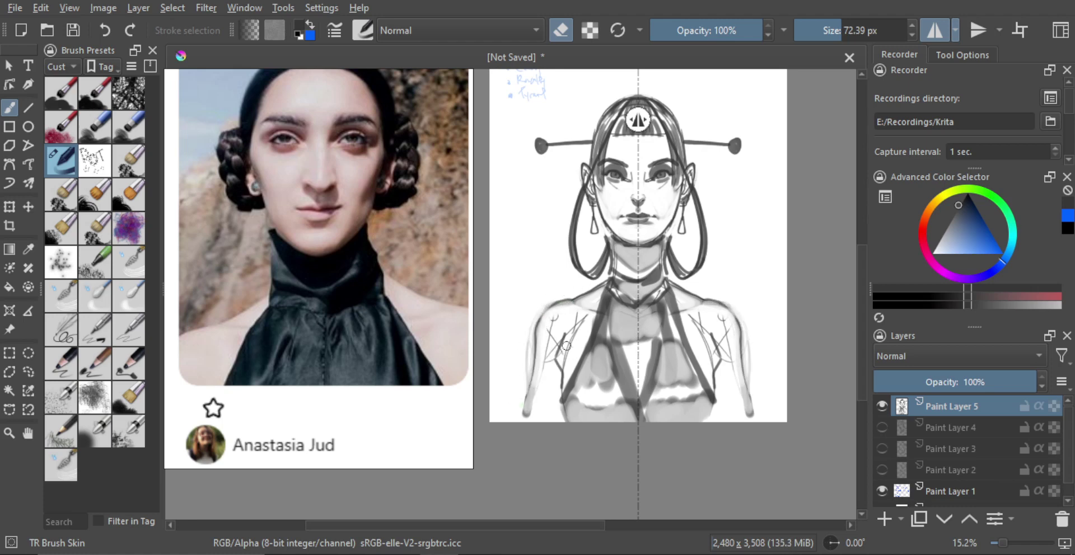
{"action": "mouse_move", "coordinate": [525, 350]}
{"action": "left_mouse_down"}
{"action": "mouse_move", "coordinate": [518, 410]}
{"action": "mouse_move", "coordinate": [553, 397]}
{"action": "left_mouse_up"}
- Shade the armpits and inner arms beside the torso with a 98.95 px brush, then soften the shading with the same-size eraser
{"action": "key", "text": "e"}
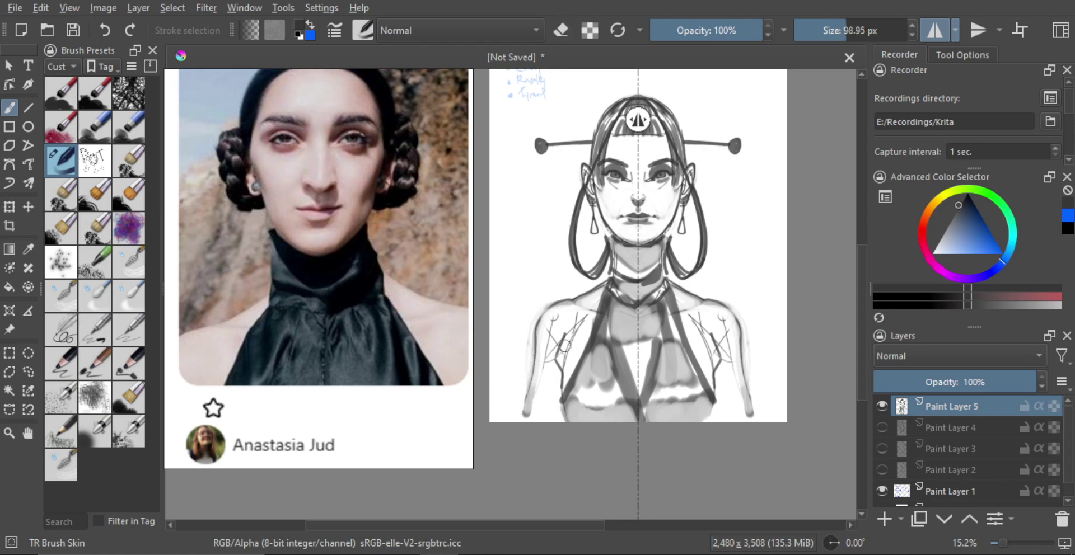
{"action": "left_click_drag", "start_coordinate": [568, 335], "coordinate": [563, 370]}
{"action": "key", "text": "ctrl+z"}
{"action": "key", "text": "ctrl+shift+z"}
{"action": "key", "text": "ctrl+z"}
{"action": "key", "text": "ctrl+shift+z"}
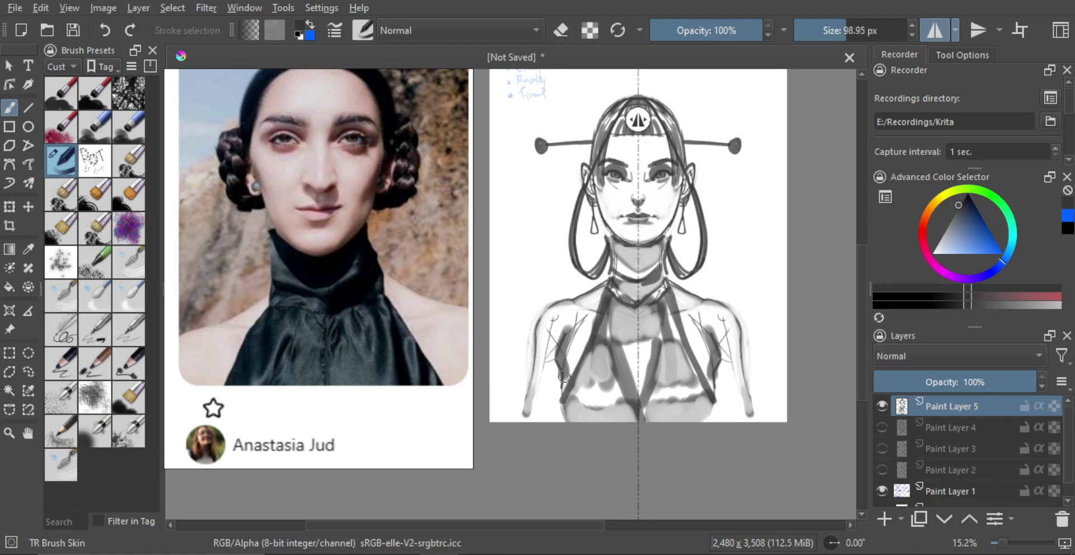
{"action": "key", "text": "e"}
{"action": "key", "text": "ctrl+z"}
{"action": "key", "text": "ctrl+shift+z"}
{"action": "mouse_move", "coordinate": [566, 375]}
{"action": "left_mouse_down"}
{"action": "mouse_move", "coordinate": [565, 350]}
{"action": "mouse_move", "coordinate": [567, 369]}
{"action": "left_mouse_up"}
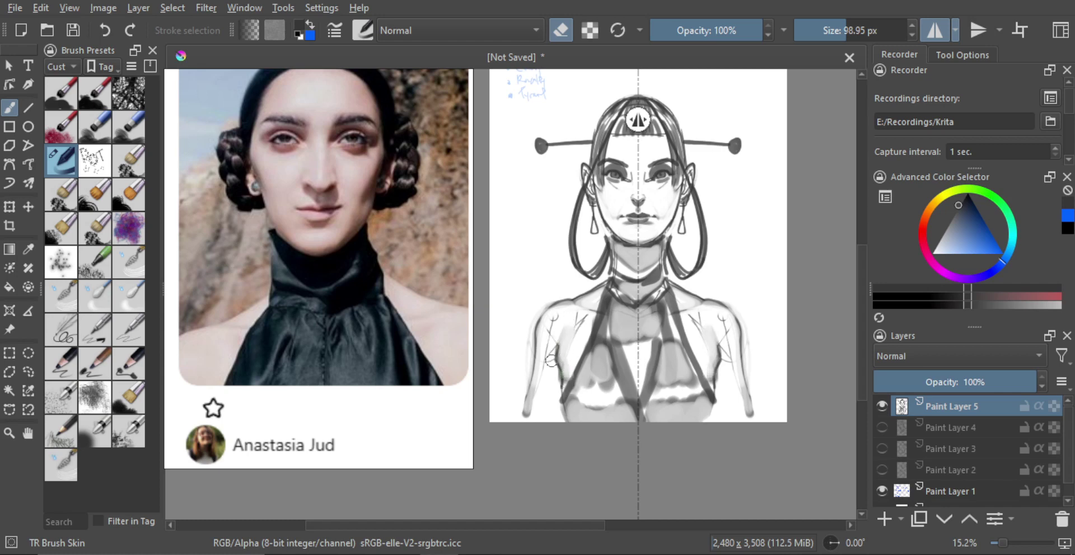
- Clean up the armpit contours, then lighten the hatch marks on the shoulders with an eraser of about 173 px
{"action": "key", "text": "e"}
{"action": "key", "text": "bracketright"}
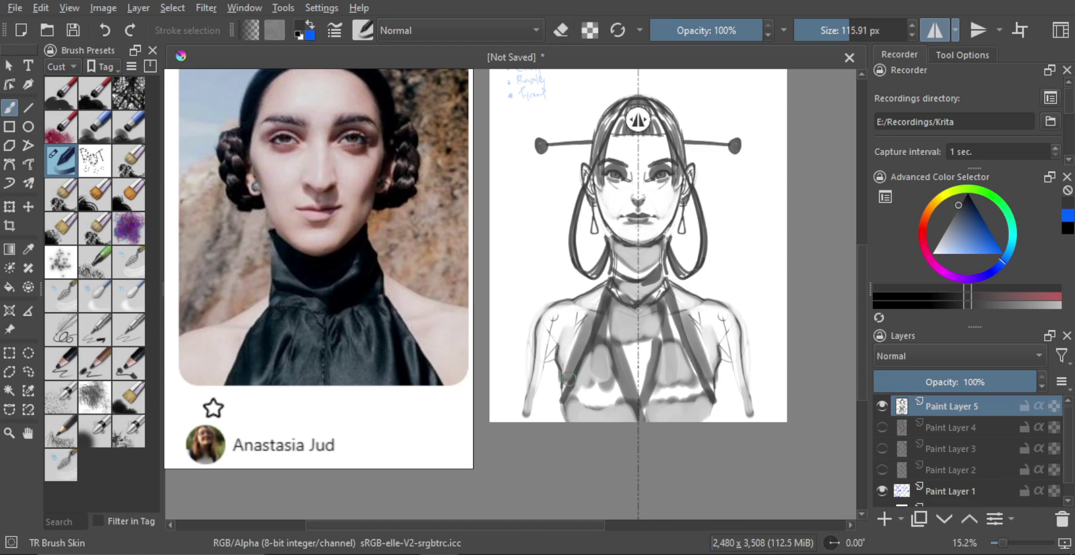
{"action": "key", "text": "bracketleft"}
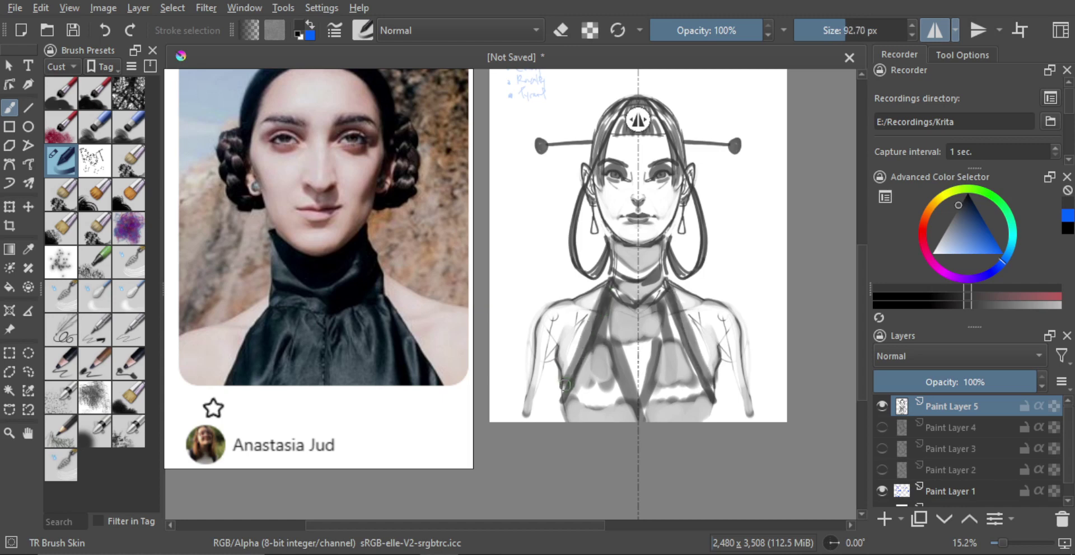
{"action": "key", "text": "e"}
{"action": "left_click_drag", "start_coordinate": [587, 299], "coordinate": [566, 372]}
{"action": "mouse_move", "coordinate": [581, 322]}
{"action": "left_mouse_down", "text": "shift"}
{"action": "mouse_move", "coordinate": [589, 326]}
{"action": "mouse_move", "coordinate": [553, 344]}
{"action": "mouse_move", "coordinate": [561, 332]}
{"action": "left_mouse_up", "text": "shift"}
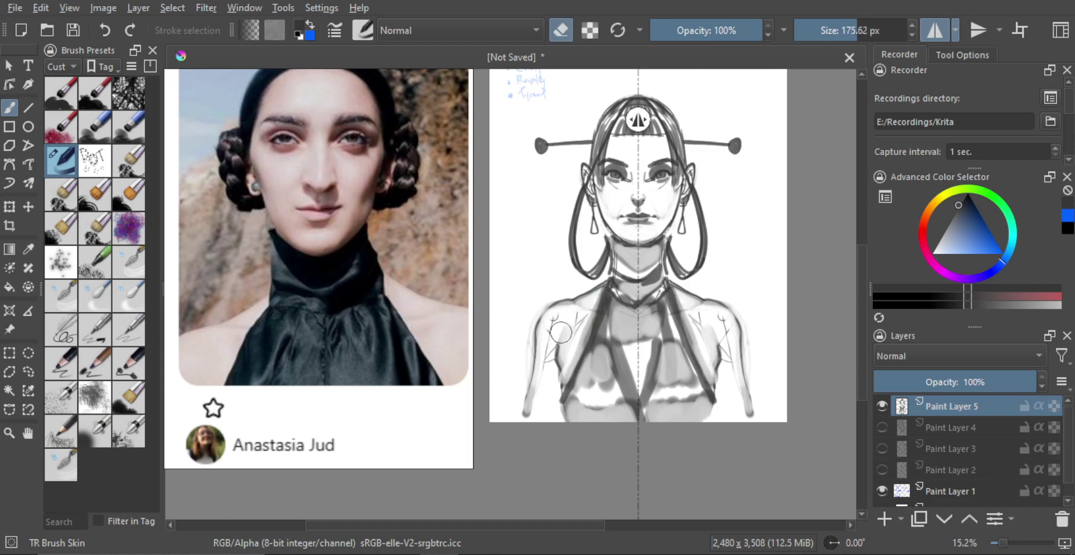
{"action": "key", "text": "ctrl+z"}
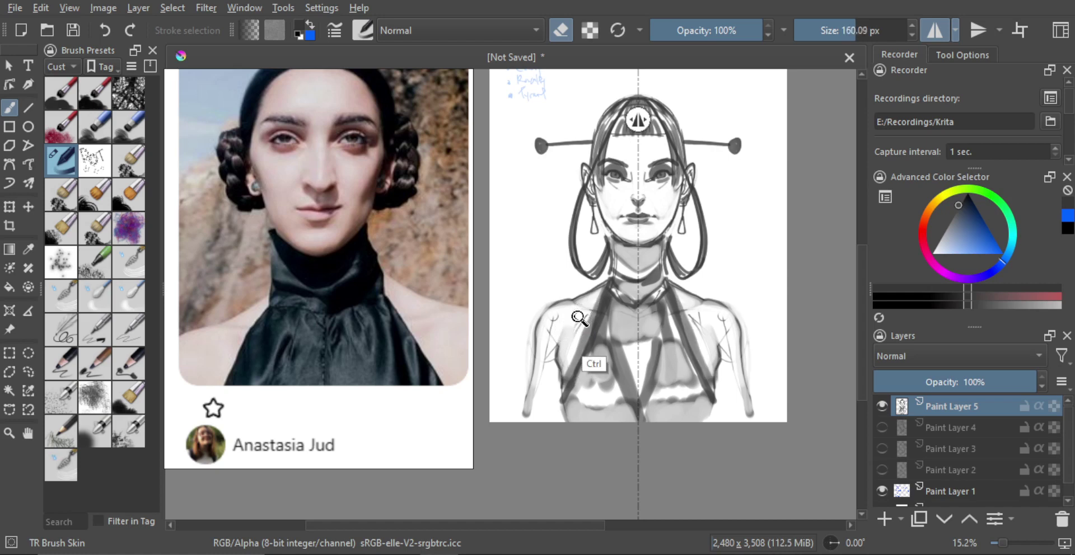
{"action": "key", "text": "ctrl+shift+z"}
{"action": "left_click_drag", "start_coordinate": [548, 338], "coordinate": [556, 323]}
{"action": "key", "text": "ctrl+z"}
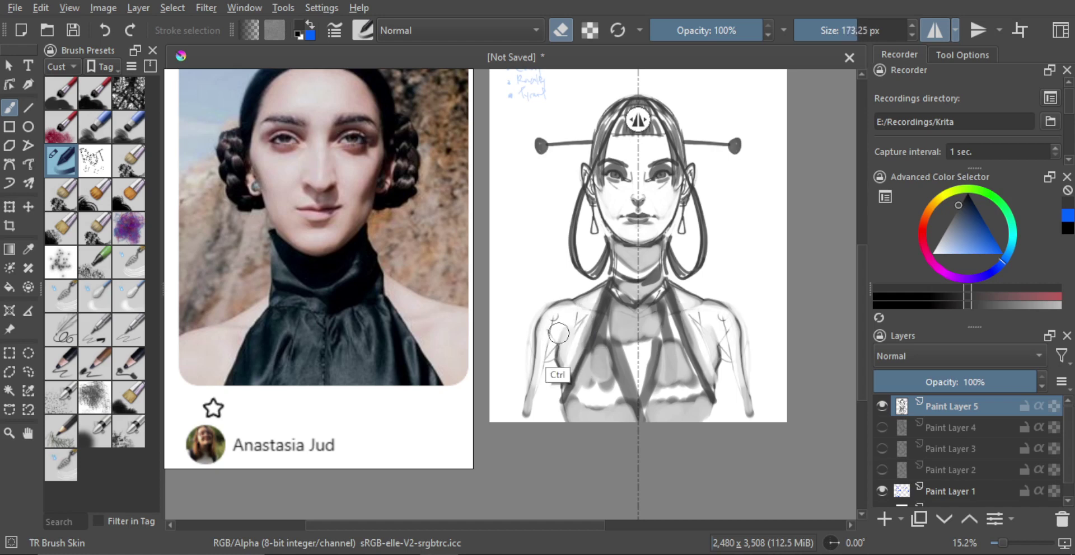
- Fill the shoulders and upper arms with mirrored mid-grey shading, retrying the strokes several times
{"action": "key", "text": "e"}
{"action": "mouse_move", "coordinate": [553, 360]}
{"action": "left_mouse_down"}
{"action": "mouse_move", "coordinate": [548, 333]}
{"action": "mouse_move", "coordinate": [569, 315]}
{"action": "mouse_move", "coordinate": [547, 336]}
{"action": "mouse_move", "coordinate": [556, 317]}
{"action": "mouse_move", "coordinate": [571, 330]}
{"action": "mouse_move", "coordinate": [551, 352]}
{"action": "mouse_move", "coordinate": [564, 317]}
{"action": "mouse_move", "coordinate": [580, 316]}
{"action": "mouse_move", "coordinate": [586, 340]}
{"action": "mouse_move", "coordinate": [555, 314]}
{"action": "left_mouse_up"}
{"action": "key", "text": "ctrl+z"}
{"action": "key", "text": "e"}
{"action": "mouse_move", "coordinate": [559, 314]}
{"action": "left_mouse_down"}
{"action": "mouse_move", "coordinate": [548, 344]}
{"action": "mouse_move", "coordinate": [558, 317]}
{"action": "mouse_move", "coordinate": [552, 345]}
{"action": "mouse_move", "coordinate": [573, 320]}
{"action": "left_mouse_up"}
{"action": "key", "text": "ctrl+z"}
{"action": "mouse_move", "coordinate": [586, 335]}
{"action": "left_mouse_down", "text": "shift"}
{"action": "mouse_move", "coordinate": [558, 335]}
{"action": "mouse_move", "coordinate": [565, 359]}
{"action": "left_mouse_up", "text": "shift"}
{"action": "key", "text": "ctrl+z"}
{"action": "key", "text": "ctrl+z"}
{"action": "key", "text": "e"}
{"action": "mouse_move", "coordinate": [566, 357]}
{"action": "left_mouse_down"}
{"action": "mouse_move", "coordinate": [582, 339]}
{"action": "mouse_move", "coordinate": [563, 356]}
{"action": "left_mouse_up"}
{"action": "key", "text": "ctrl+z"}
{"action": "key", "text": "e"}
{"action": "key", "text": "ctrl+z"}
{"action": "key", "text": "ctrl+z"}
{"action": "key", "text": "ctrl+z"}
{"action": "mouse_move", "coordinate": [592, 316]}
{"action": "left_mouse_down"}
{"action": "mouse_move", "coordinate": [580, 344]}
{"action": "mouse_move", "coordinate": [582, 325]}
{"action": "left_mouse_up"}
{"action": "key", "text": "e"}
{"action": "key", "text": "bracketright"}
{"action": "key", "text": "bracketright"}
{"action": "key", "text": "bracketright"}
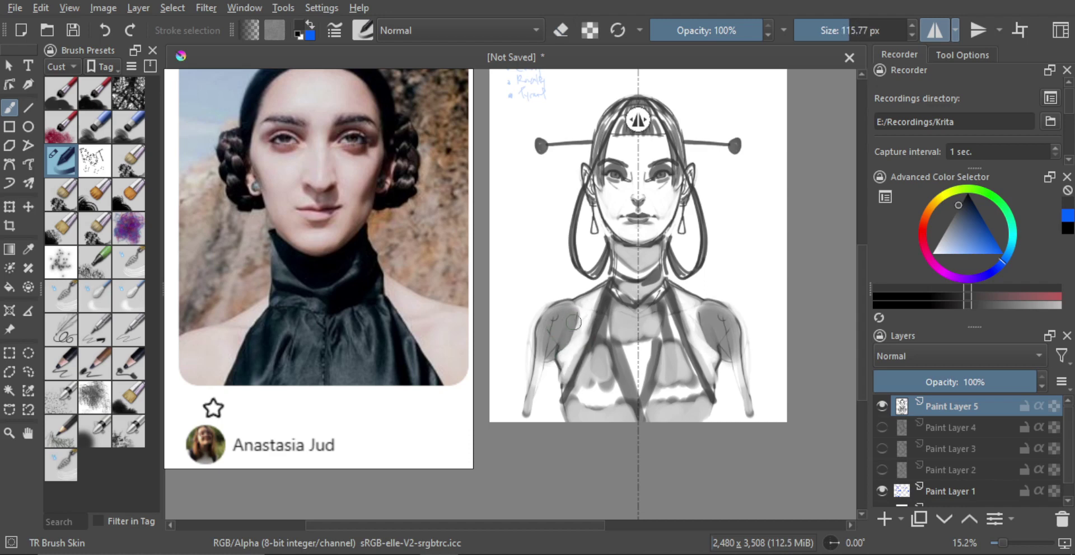
- Soften the shoulder shading into light tones with a 119.21 px eraser
{"action": "left_click", "coordinate": [565, 315]}
{"action": "key", "text": "ctrl+z"}
{"action": "mouse_move", "coordinate": [565, 315]}
{"action": "left_mouse_down"}
{"action": "mouse_move", "coordinate": [550, 344]}
{"action": "mouse_move", "coordinate": [580, 314]}
{"action": "mouse_move", "coordinate": [555, 317]}
{"action": "mouse_move", "coordinate": [548, 342]}
{"action": "mouse_move", "coordinate": [569, 313]}
{"action": "mouse_move", "coordinate": [548, 339]}
{"action": "mouse_move", "coordinate": [554, 317]}
{"action": "mouse_move", "coordinate": [567, 314]}
{"action": "mouse_move", "coordinate": [546, 347]}
{"action": "mouse_move", "coordinate": [590, 306]}
{"action": "left_mouse_up"}
{"action": "key", "text": "e"}
{"action": "key", "text": "e"}
{"action": "key", "text": "e"}
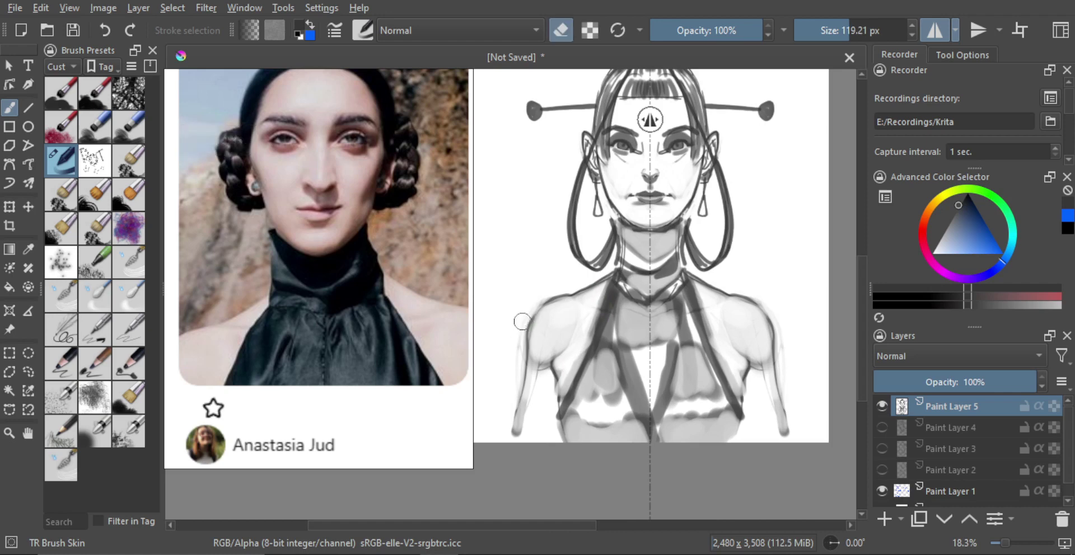
- Darken the shoulder and outer arm contours with a 42.49 px brush, redoing the strokes that miss the outline
{"action": "mouse_move", "coordinate": [522, 321]}
{"action": "left_mouse_down"}
{"action": "mouse_move", "coordinate": [510, 352]}
{"action": "mouse_move", "coordinate": [525, 370]}
{"action": "mouse_move", "coordinate": [520, 392]}
{"action": "left_mouse_up"}
{"action": "key", "text": "ctrl+z"}
{"action": "key", "text": "e"}
{"action": "key", "text": "ctrl+z"}
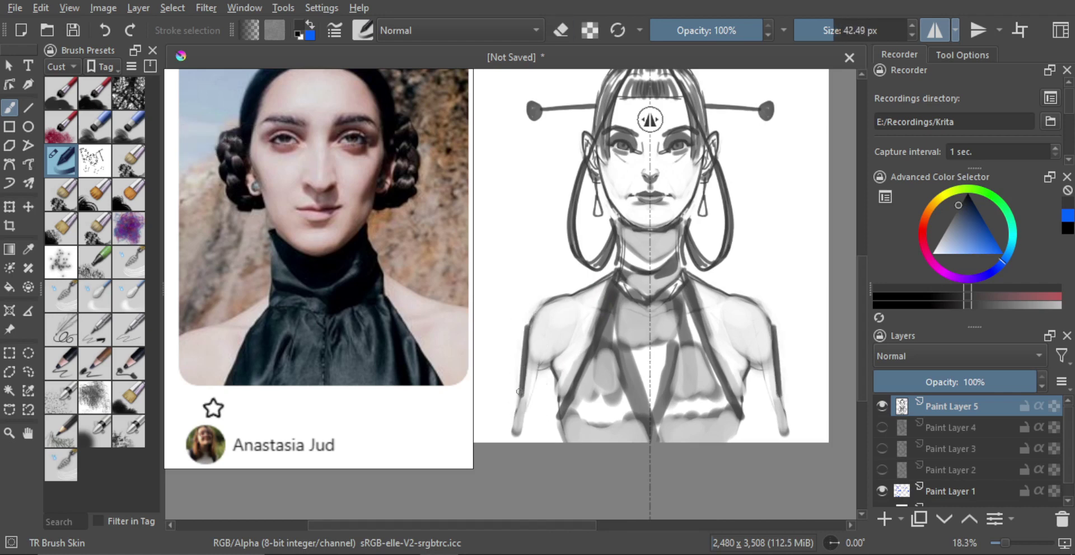
{"action": "key", "text": "ctrl+z"}
{"action": "mouse_move", "coordinate": [525, 334]}
{"action": "left_mouse_down"}
{"action": "mouse_move", "coordinate": [544, 296]}
{"action": "mouse_move", "coordinate": [574, 290]}
{"action": "mouse_move", "coordinate": [537, 294]}
{"action": "mouse_move", "coordinate": [569, 290]}
{"action": "mouse_move", "coordinate": [534, 302]}
{"action": "mouse_move", "coordinate": [518, 375]}
{"action": "left_mouse_up"}
{"action": "key", "text": "ctrl+z"}
{"action": "key", "text": "e"}
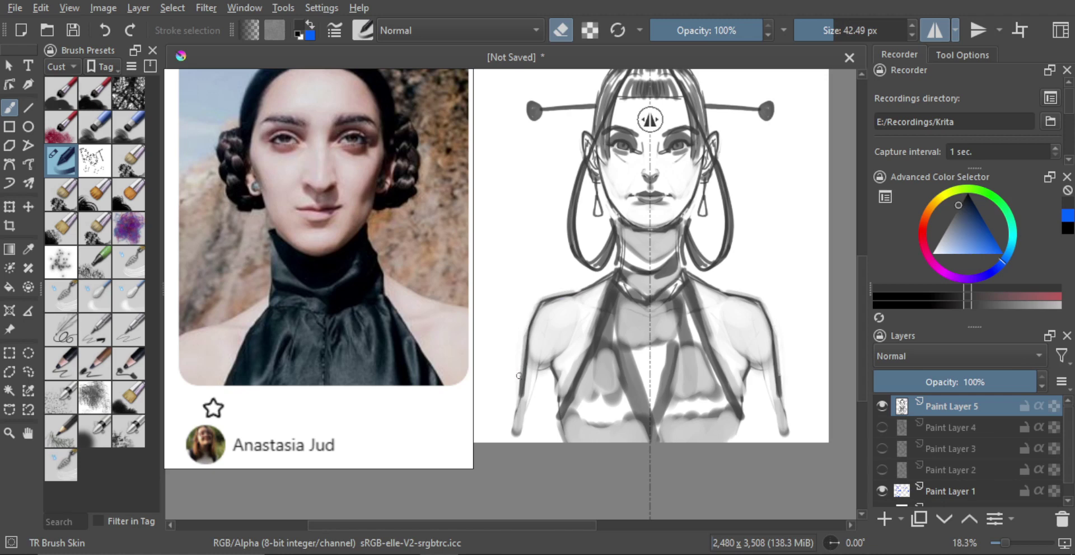
- Shade the collarbone area beside the halter straps with a 71.19 px brush and soften it with the same-size eraser
{"action": "key", "text": "e"}
{"action": "scroll", "coordinate": [559, 305], "scroll_direction": "up", "scroll_amount": 1}
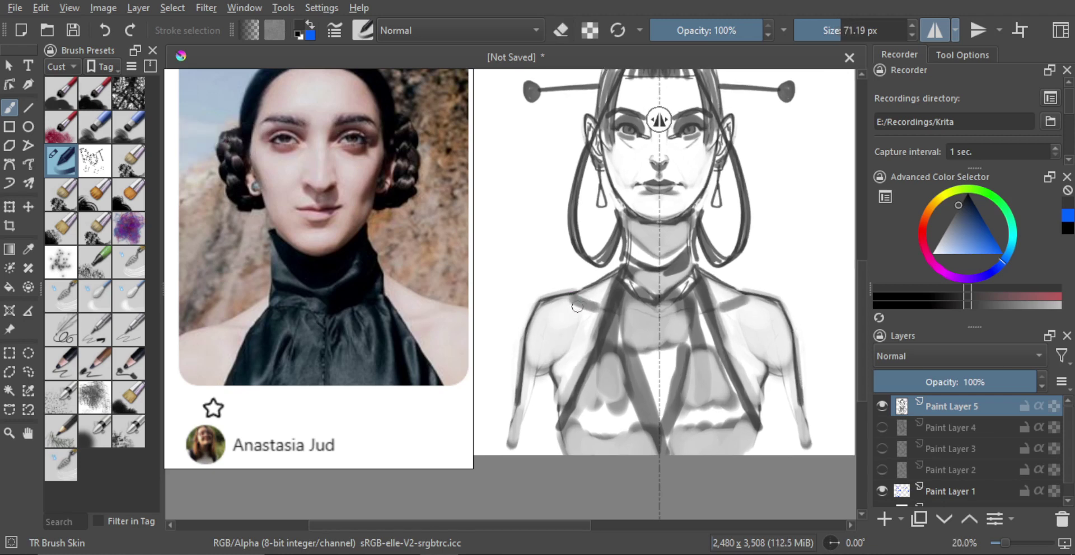
{"action": "key", "text": "e"}
{"action": "mouse_move", "coordinate": [577, 307]}
{"action": "left_mouse_down"}
{"action": "mouse_move", "coordinate": [600, 307]}
{"action": "mouse_move", "coordinate": [571, 303]}
{"action": "mouse_move", "coordinate": [593, 292]}
{"action": "left_mouse_up"}
{"action": "key", "text": "e"}
{"action": "key", "text": "e"}
{"action": "left_click_drag", "start_coordinate": [606, 285], "coordinate": [598, 389]}
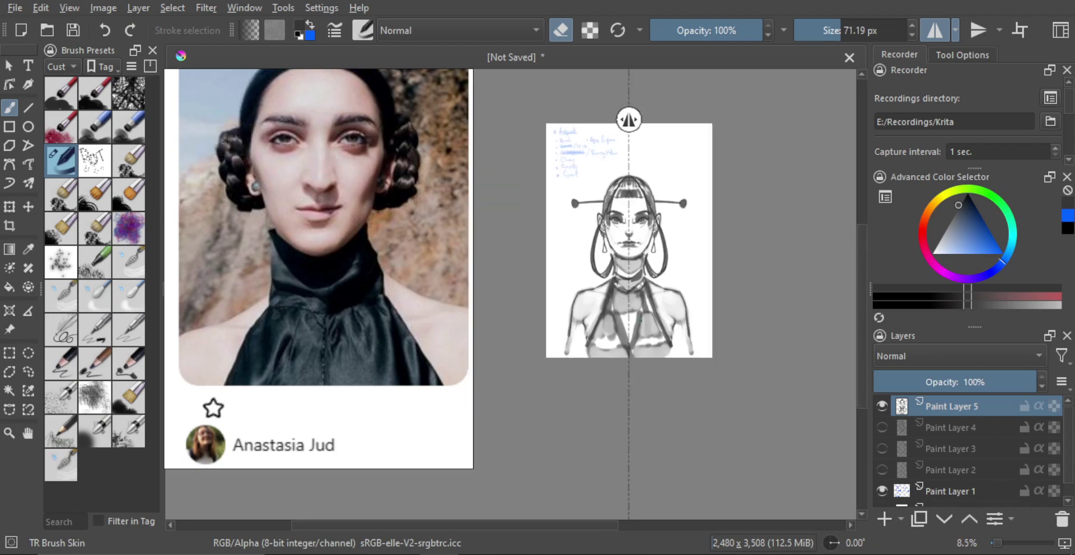
- Clean up the jawline above the collar with a 27.59 px eraser and retouch it with the same-size brush
{"action": "scroll", "coordinate": [624, 255], "scroll_direction": "up", "scroll_amount": 3}
{"action": "left_click_drag", "start_coordinate": [618, 266], "coordinate": [594, 266]}
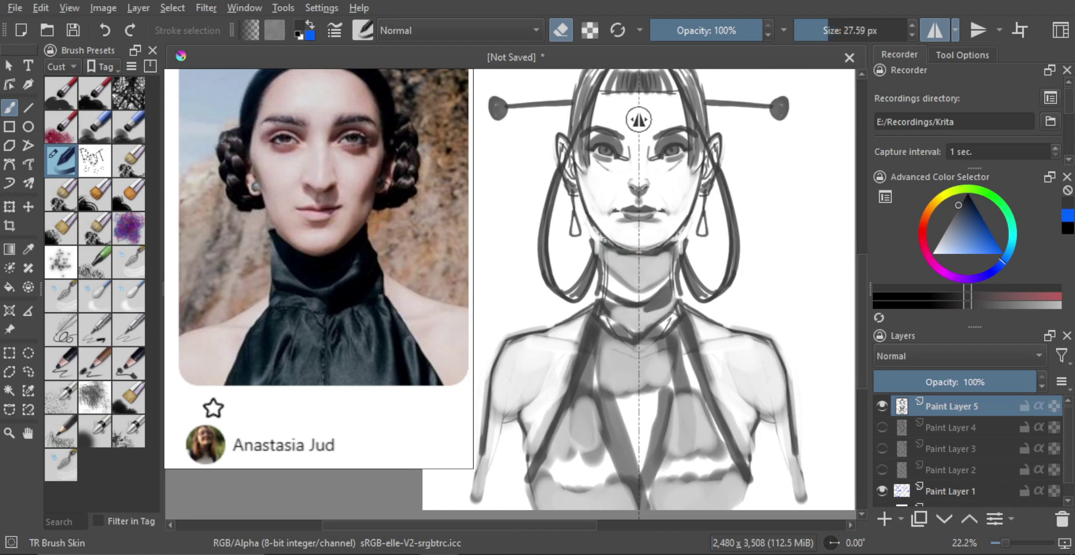
{"action": "key", "text": "e"}
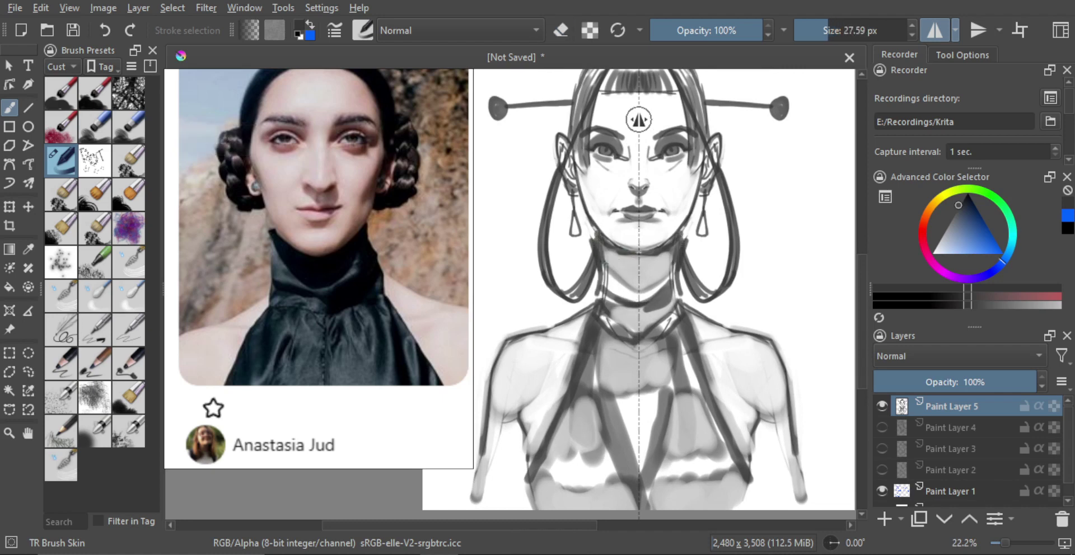
{"action": "left_click_drag", "start_coordinate": [604, 263], "coordinate": [638, 287]}
{"action": "key", "text": "ctrl+z"}
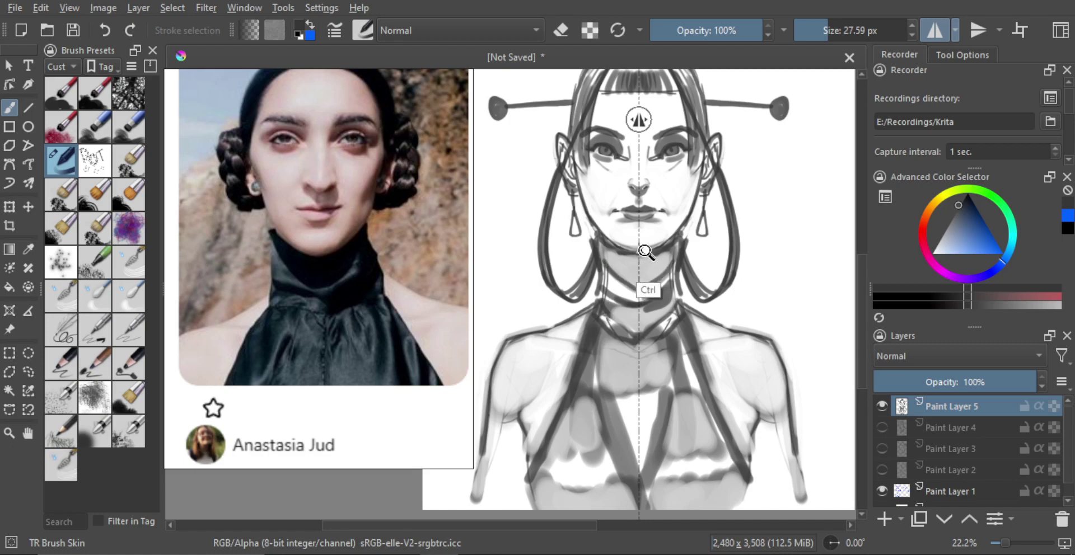
- Check the proportions of the whole portrait with the canvas view mirrored and restored
{"action": "left_click_drag", "start_coordinate": [645, 252], "coordinate": [668, 262]}
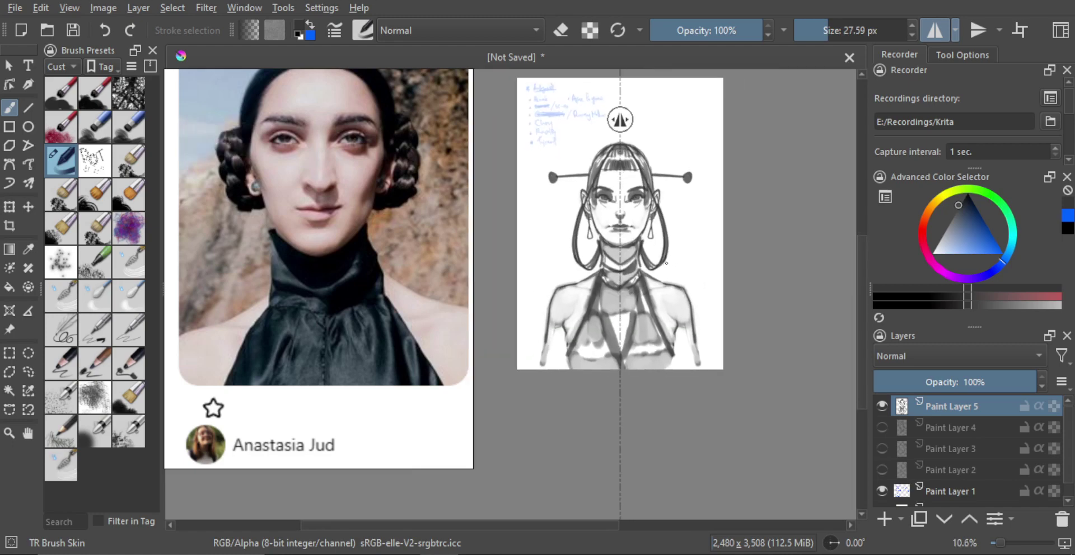
{"action": "key", "text": "m"}
{"action": "key", "text": "m"}
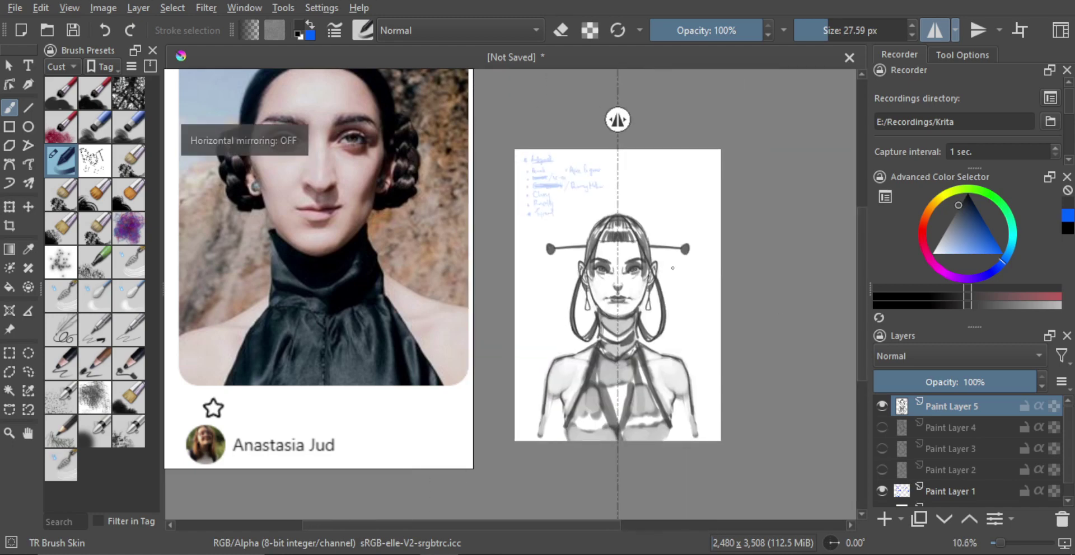
{"action": "mouse_move", "coordinate": [672, 268]}
{"action": "left_mouse_down"}
{"action": "mouse_move", "coordinate": [649, 263]}
{"action": "mouse_move", "coordinate": [672, 240]}
{"action": "mouse_move", "coordinate": [666, 269]}
{"action": "left_mouse_up"}
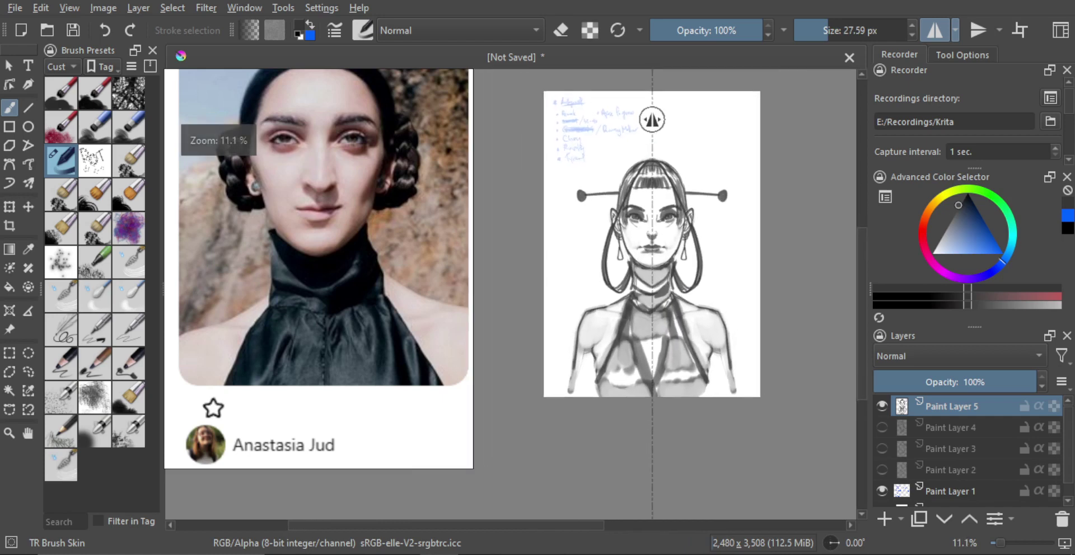
{"action": "scroll", "coordinate": [617, 291], "scroll_direction": "up", "scroll_amount": 4}
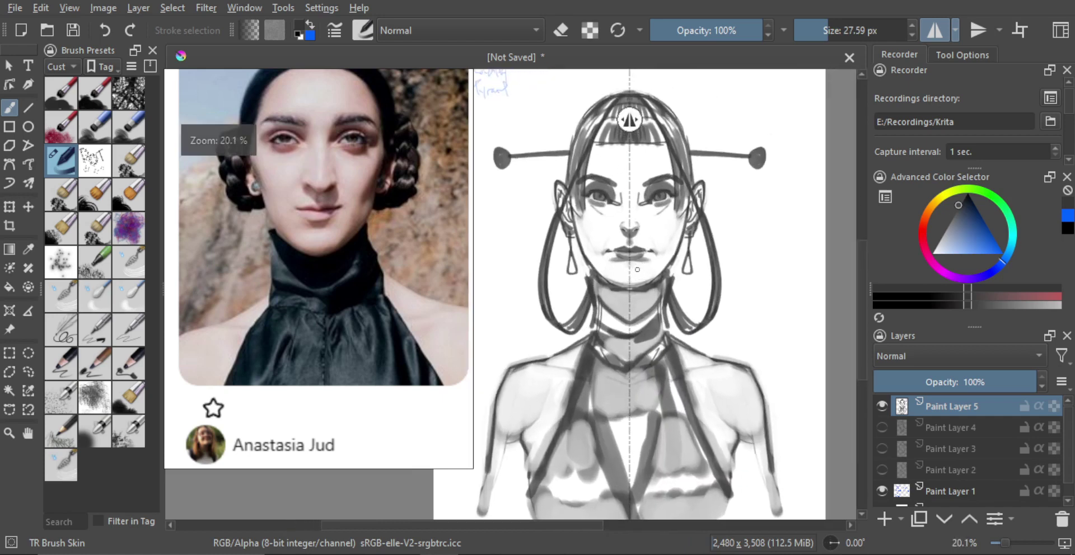
- Redraw the cheek and jaw contours with a 17.15 px brush, retrying the strokes
{"action": "left_click_drag", "start_coordinate": [616, 291], "coordinate": [579, 300]}
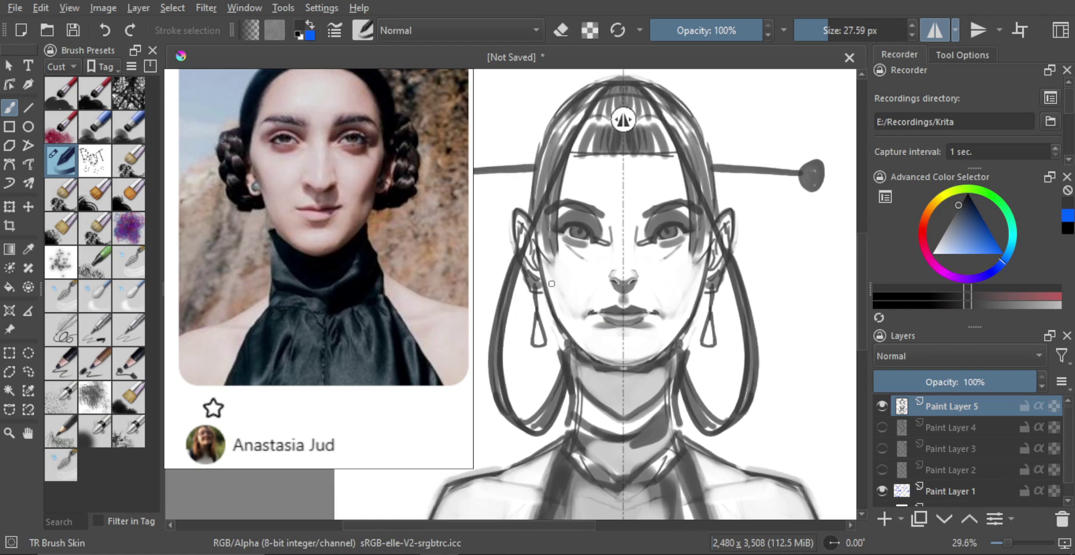
{"action": "key", "text": "bracketleft"}
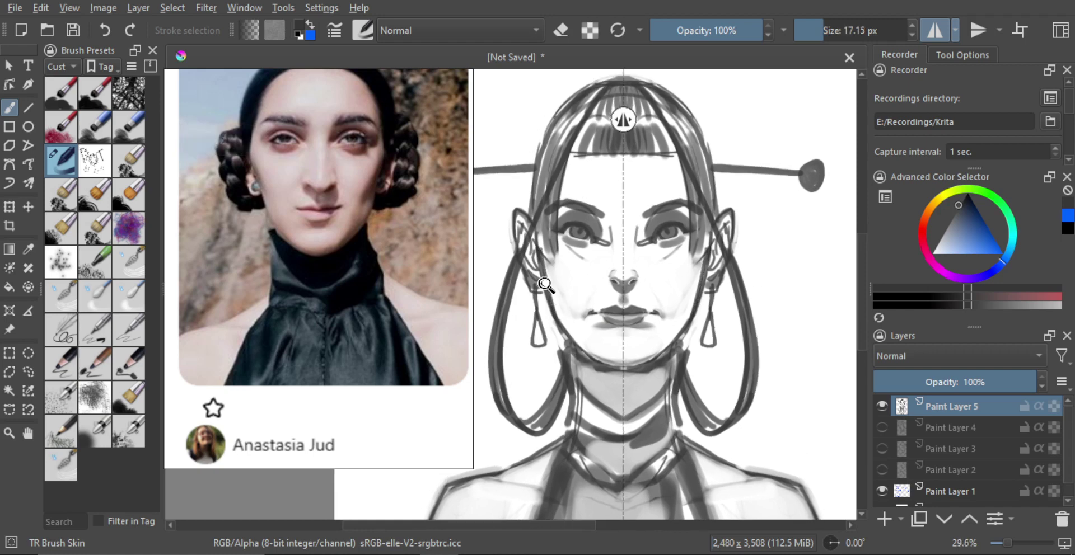
{"action": "key", "text": "ctrl+z"}
{"action": "left_click_drag", "start_coordinate": [539, 245], "coordinate": [574, 346]}
{"action": "key", "text": "ctrl+z"}
{"action": "key", "text": "ctrl+z"}
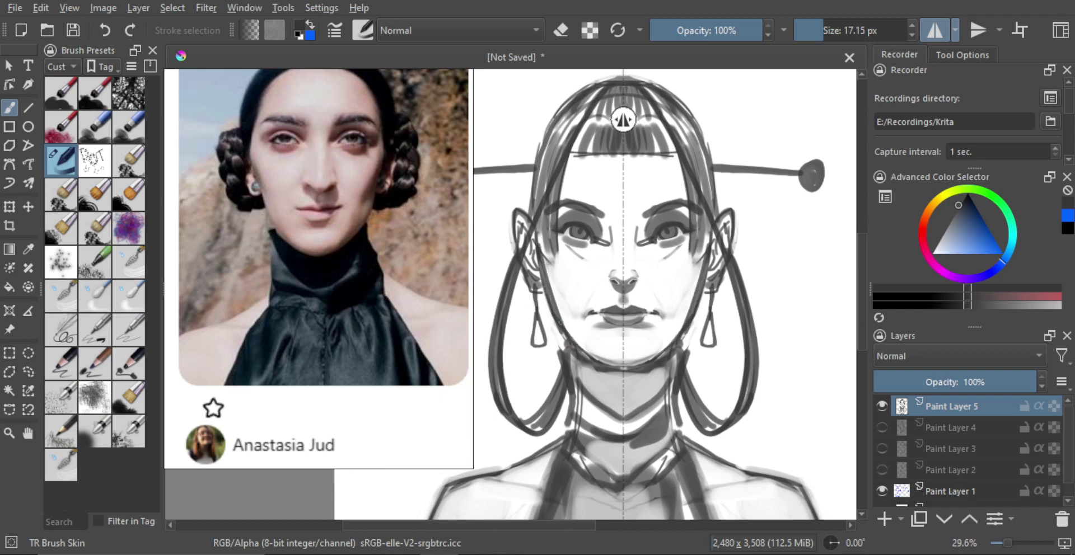
- Refine the lower jaw and chin outline by alternating the 17.15 px brush and eraser
{"action": "key", "text": "e"}
{"action": "key", "text": "ctrl+z"}
{"action": "mouse_move", "coordinate": [550, 289]}
{"action": "left_mouse_down"}
{"action": "mouse_move", "coordinate": [553, 315]}
{"action": "mouse_move", "coordinate": [549, 299]}
{"action": "mouse_move", "coordinate": [576, 334]}
{"action": "mouse_move", "coordinate": [585, 317]}
{"action": "mouse_move", "coordinate": [600, 361]}
{"action": "left_mouse_up"}
{"action": "key", "text": "ctrl+z"}
{"action": "key", "text": "ctrl+z"}
{"action": "key", "text": "ctrl+z"}
- Erase the irises and the whites of both eyes inside the eyelids to redraw them
{"action": "scroll", "coordinate": [587, 280], "scroll_direction": "up", "scroll_amount": 5}
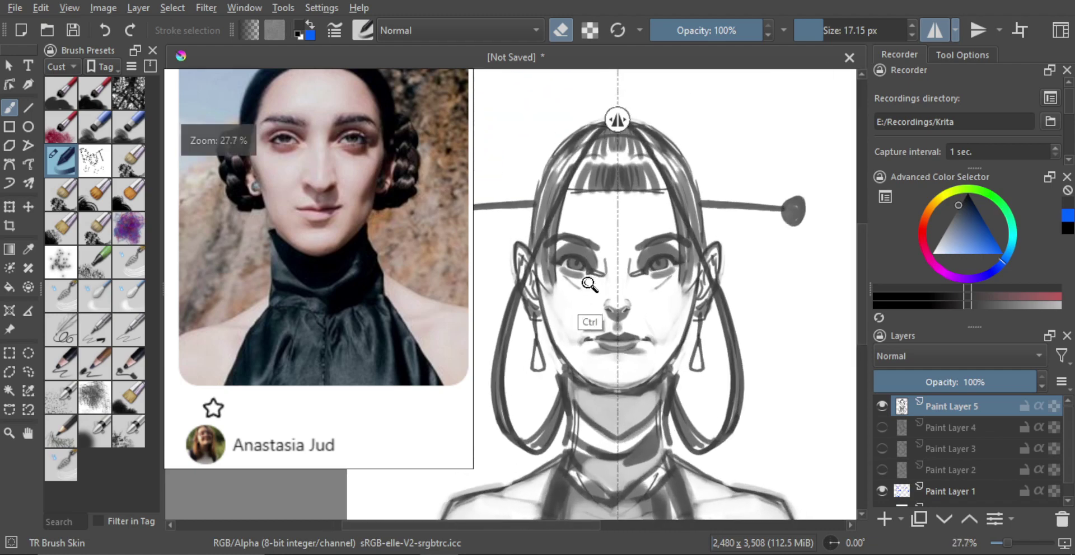
{"action": "scroll", "coordinate": [589, 241], "scroll_direction": "up", "scroll_amount": 1}
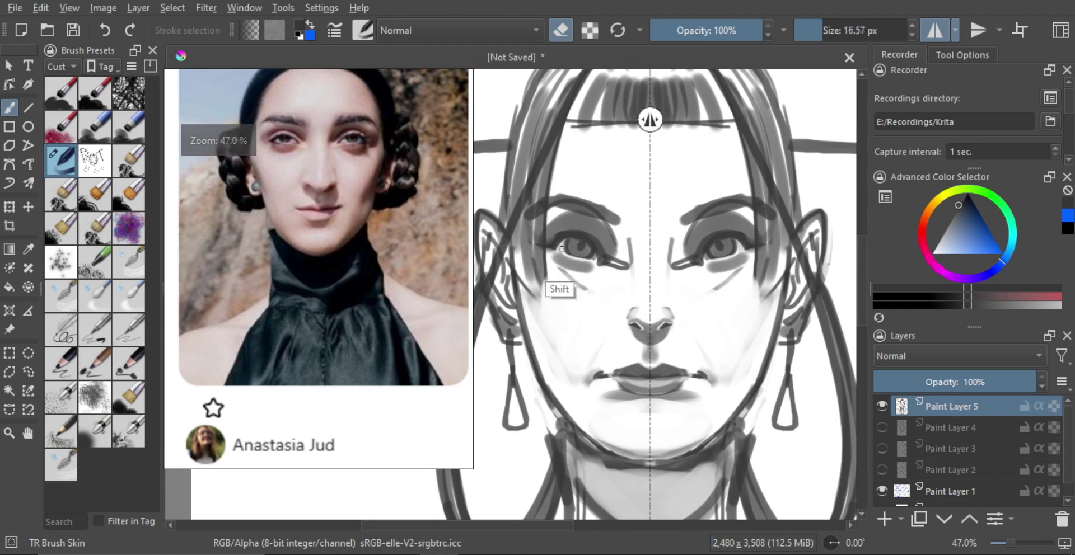
{"action": "key", "text": "e"}
{"action": "key", "text": "e"}
{"action": "mouse_move", "coordinate": [564, 243]}
{"action": "left_mouse_down"}
{"action": "mouse_move", "coordinate": [578, 273]}
{"action": "mouse_move", "coordinate": [565, 268]}
{"action": "mouse_move", "coordinate": [579, 249]}
{"action": "mouse_move", "coordinate": [606, 273]}
{"action": "mouse_move", "coordinate": [588, 245]}
{"action": "mouse_move", "coordinate": [602, 275]}
{"action": "mouse_move", "coordinate": [572, 246]}
{"action": "mouse_move", "coordinate": [587, 261]}
{"action": "mouse_move", "coordinate": [552, 253]}
{"action": "mouse_move", "coordinate": [573, 242]}
{"action": "mouse_move", "coordinate": [598, 263]}
{"action": "left_mouse_up"}
{"action": "key", "text": "e"}
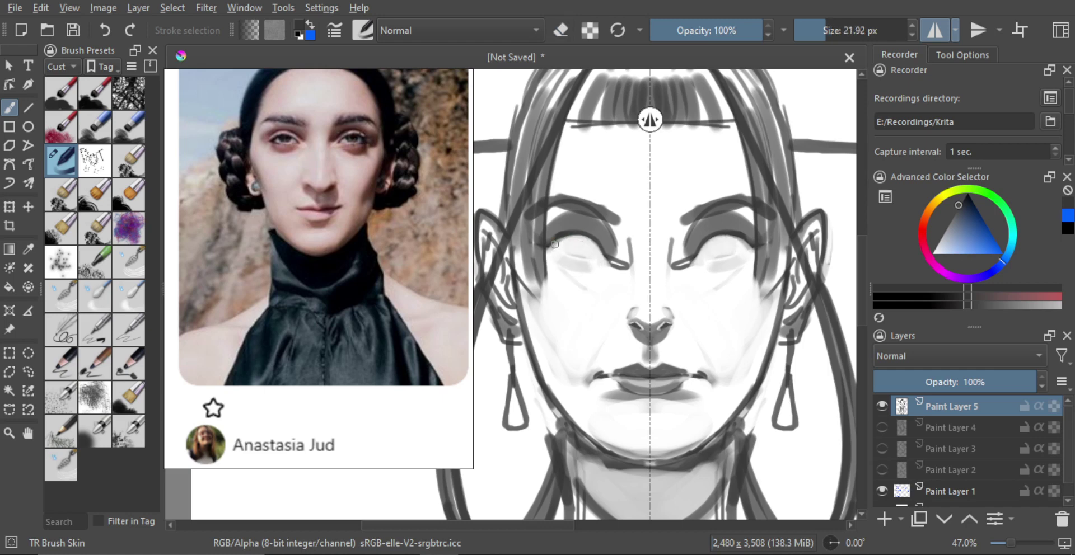
- Reshape the upper eyelids and the inner eye corners with a 20.49 px brush, retrying several strokes
{"action": "mouse_move", "coordinate": [564, 232]}
{"action": "left_mouse_down"}
{"action": "mouse_move", "coordinate": [636, 270]}
{"action": "mouse_move", "coordinate": [613, 266]}
{"action": "mouse_move", "coordinate": [624, 244]}
{"action": "mouse_move", "coordinate": [618, 266]}
{"action": "mouse_move", "coordinate": [557, 247]}
{"action": "mouse_move", "coordinate": [631, 272]}
{"action": "mouse_move", "coordinate": [561, 237]}
{"action": "mouse_move", "coordinate": [592, 248]}
{"action": "mouse_move", "coordinate": [550, 246]}
{"action": "mouse_move", "coordinate": [569, 235]}
{"action": "mouse_move", "coordinate": [552, 244]}
{"action": "mouse_move", "coordinate": [567, 237]}
{"action": "mouse_move", "coordinate": [594, 252]}
{"action": "mouse_move", "coordinate": [563, 242]}
{"action": "mouse_move", "coordinate": [583, 237]}
{"action": "mouse_move", "coordinate": [604, 260]}
{"action": "mouse_move", "coordinate": [589, 237]}
{"action": "mouse_move", "coordinate": [608, 267]}
{"action": "left_mouse_up"}
{"action": "key", "text": "bracketleft"}
{"action": "key", "text": "ctrl+z"}
{"action": "key", "text": "ctrl+z"}
{"action": "key", "text": "ctrl+z"}
{"action": "key", "text": "e"}
{"action": "key", "text": "ctrl+z"}
{"action": "key", "text": "e"}
{"action": "key", "text": "ctrl+z"}
{"action": "key", "text": "ctrl+z"}
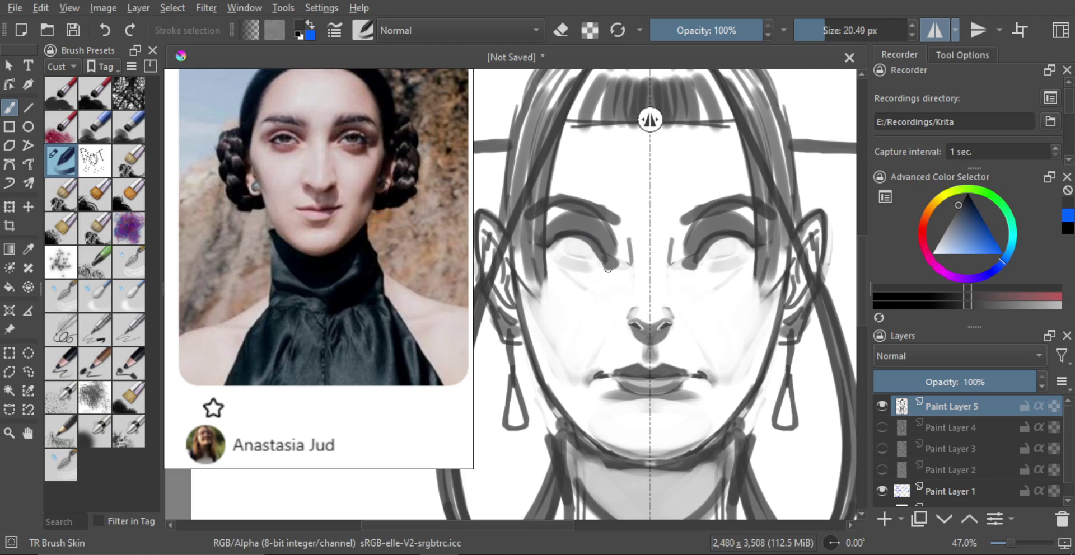
- Define dark upper lash lines and pointed outer eye corners with a 20.94 px brush and eraser
{"action": "key", "text": "e"}
{"action": "key", "text": "e"}
{"action": "key", "text": "e"}
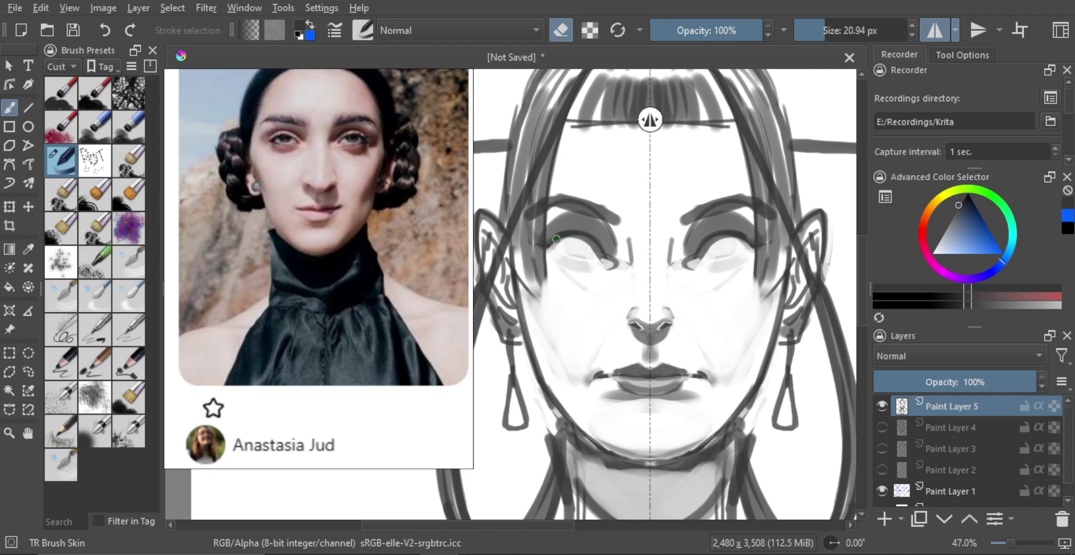
{"action": "key", "text": "e"}
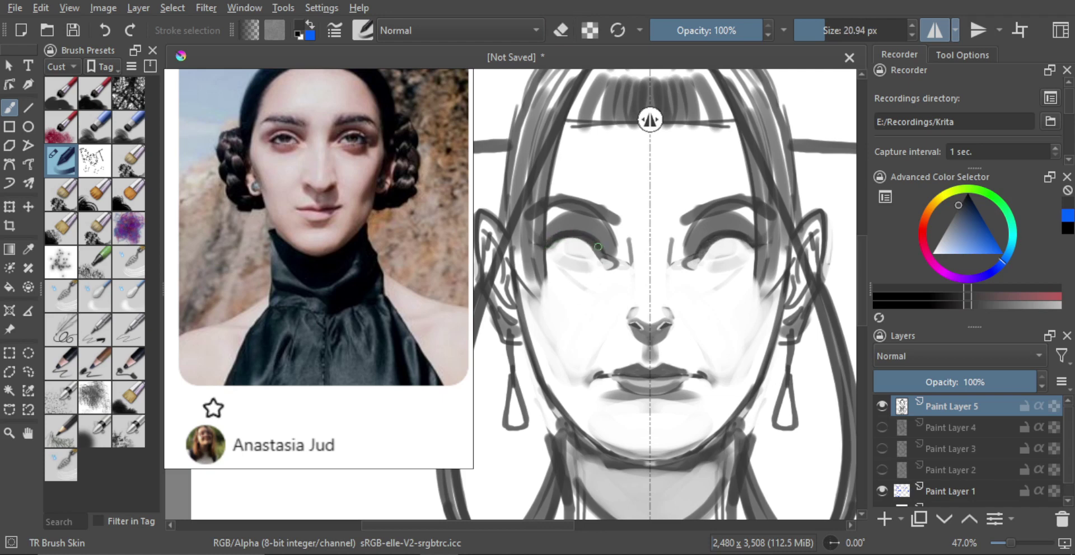
{"action": "key", "text": "ctrl+z"}
{"action": "mouse_move", "coordinate": [553, 256]}
{"action": "left_mouse_down"}
{"action": "mouse_move", "coordinate": [546, 250]}
{"action": "mouse_move", "coordinate": [565, 261]}
{"action": "mouse_move", "coordinate": [540, 253]}
{"action": "left_mouse_up"}
{"action": "key", "text": "ctrl+z"}
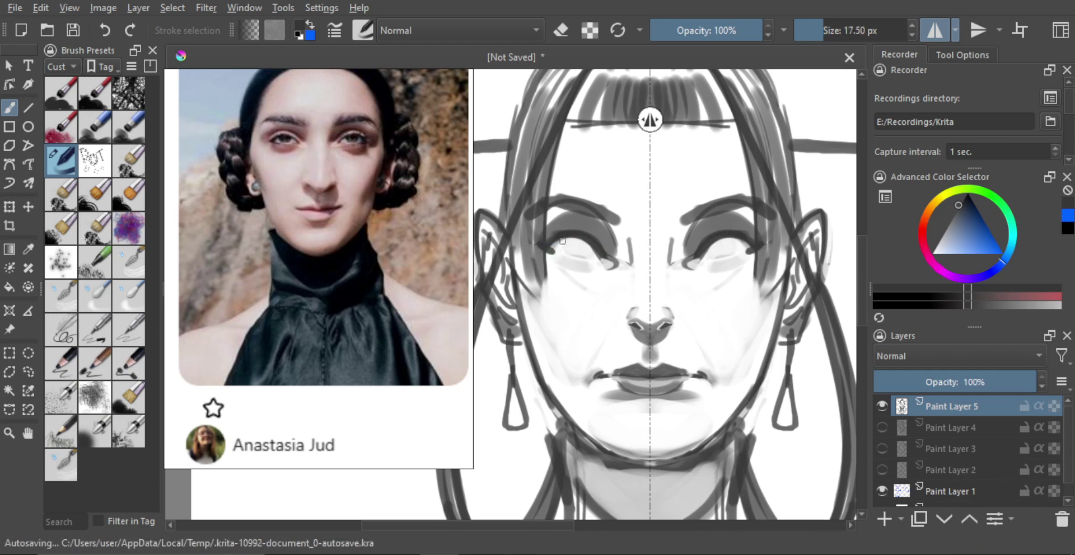
- Paint round grey irises in both eyes with a 19.33 px brush
{"action": "key", "text": "bracketleft"}
{"action": "key", "text": "bracketright"}
{"action": "key", "text": "bracketright"}
{"action": "key", "text": "bracketright"}
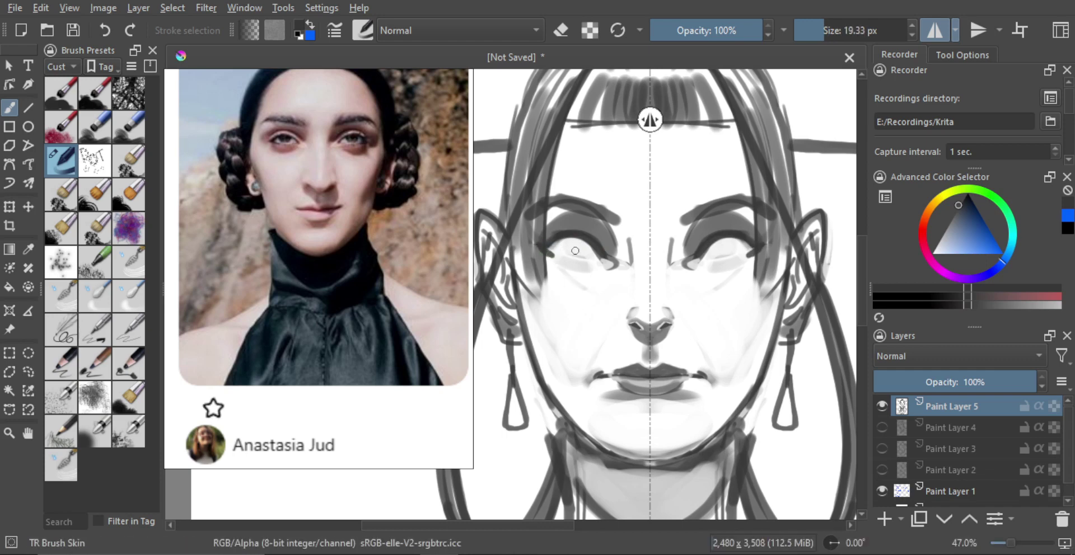
{"action": "key", "text": "ctrl+z"}
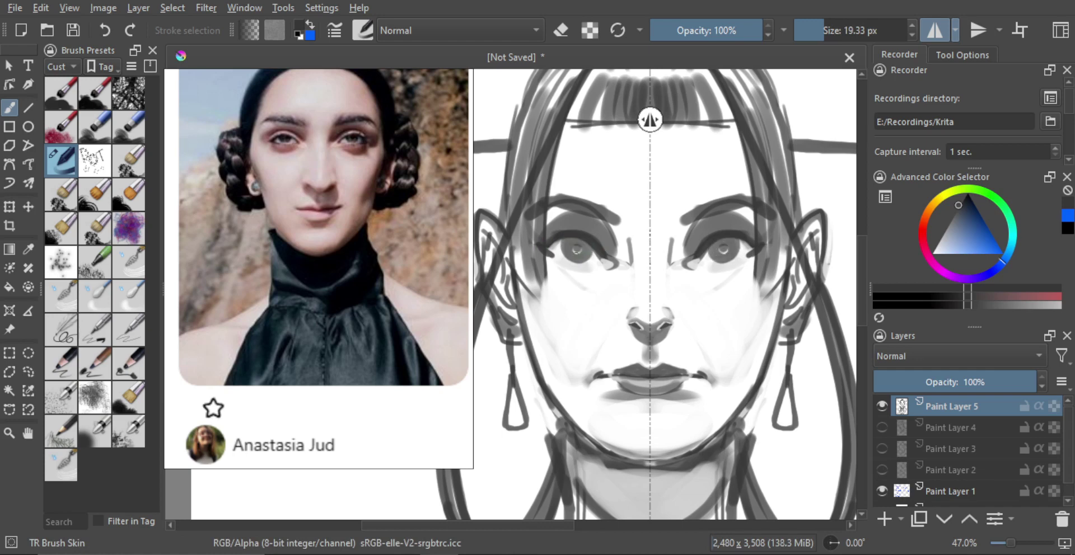
- Add the pupils, iris outlines and lower lid lines with an 11.84 px brush, cleaning up with the same-size eraser
{"action": "key", "text": "bracketleft"}
{"action": "key", "text": "bracketleft"}
{"action": "key", "text": "bracketleft"}
{"action": "key", "text": "bracketleft"}
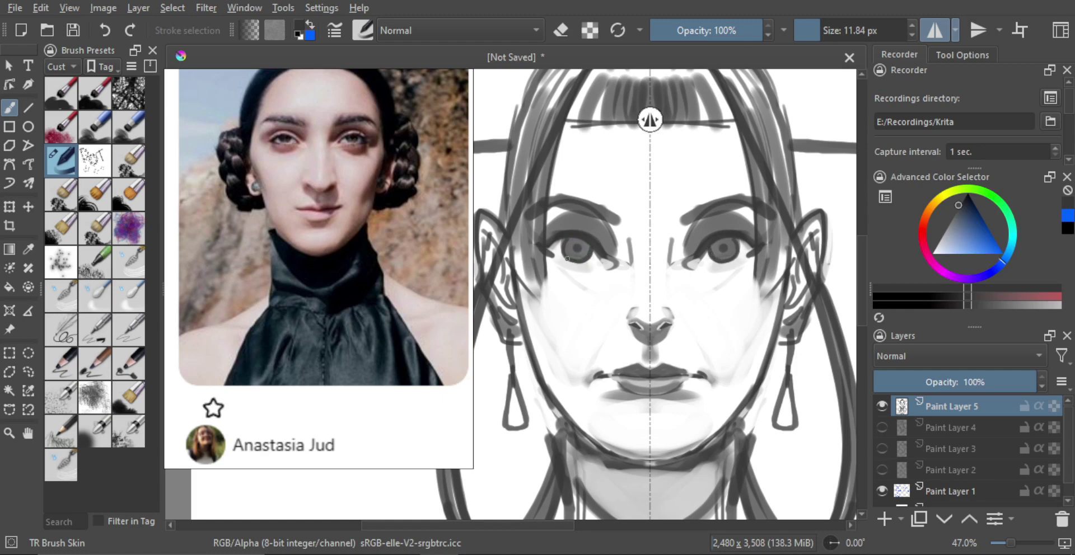
{"action": "key", "text": "e"}
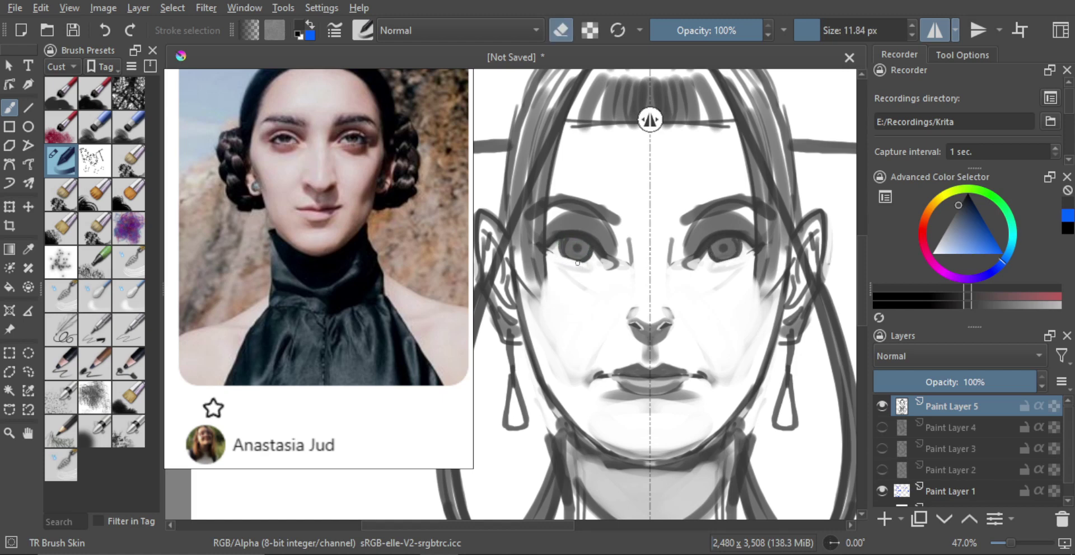
{"action": "key", "text": "e"}
- Shade mirrored shadows beneath the lower eyelids with a 30.89 px brush
{"action": "mouse_move", "coordinate": [573, 266]}
{"action": "left_mouse_down", "text": "shift"}
{"action": "mouse_move", "coordinate": [554, 260]}
{"action": "mouse_move", "coordinate": [585, 273]}
{"action": "mouse_move", "coordinate": [559, 255]}
{"action": "left_mouse_up", "text": "shift"}
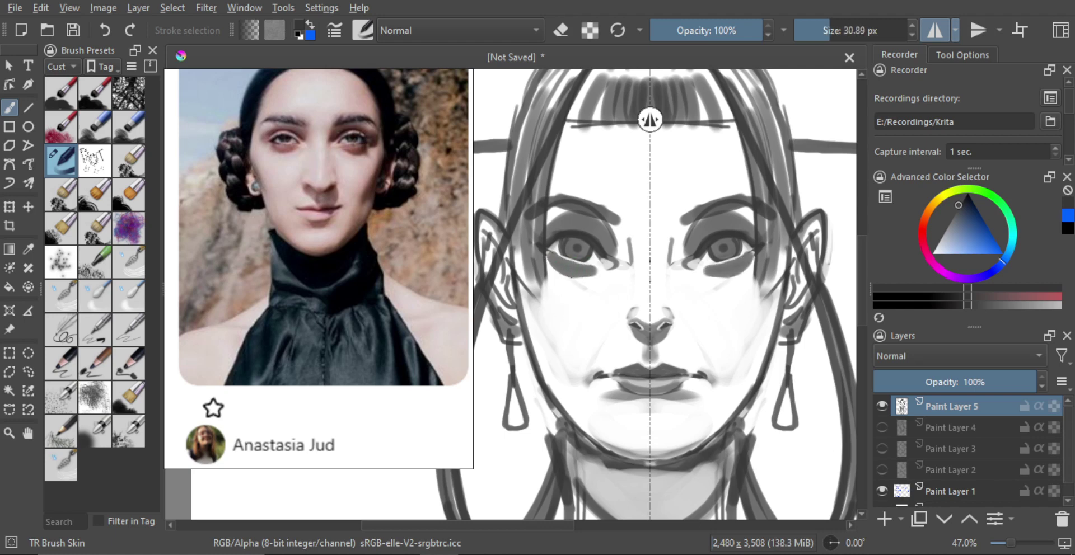
{"action": "scroll", "coordinate": [584, 253], "scroll_direction": "down", "scroll_amount": 5}
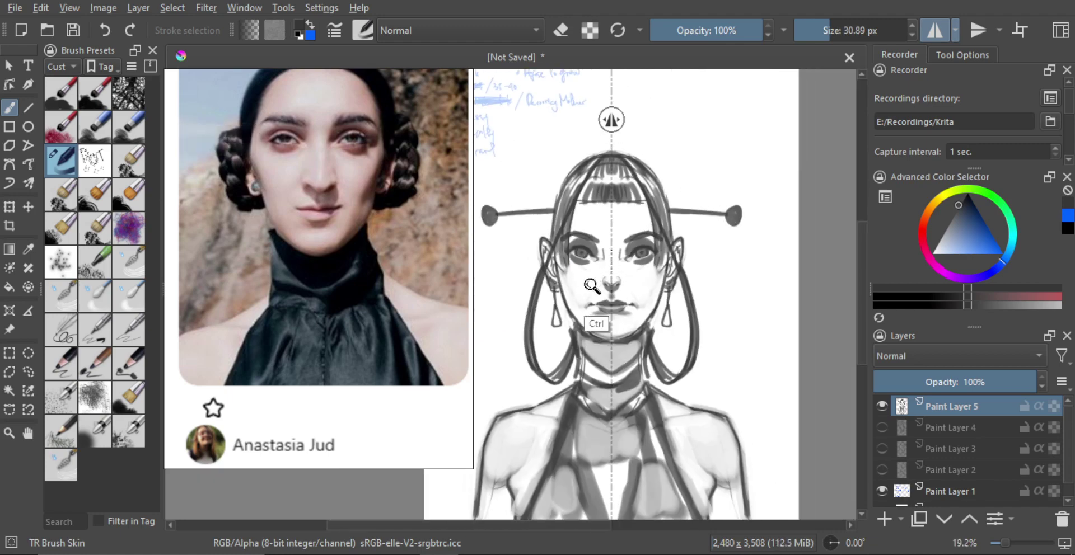
{"action": "scroll", "coordinate": [607, 269], "scroll_direction": "up", "scroll_amount": 5}
{"action": "scroll", "coordinate": [601, 282], "scroll_direction": "up", "scroll_amount": 1}
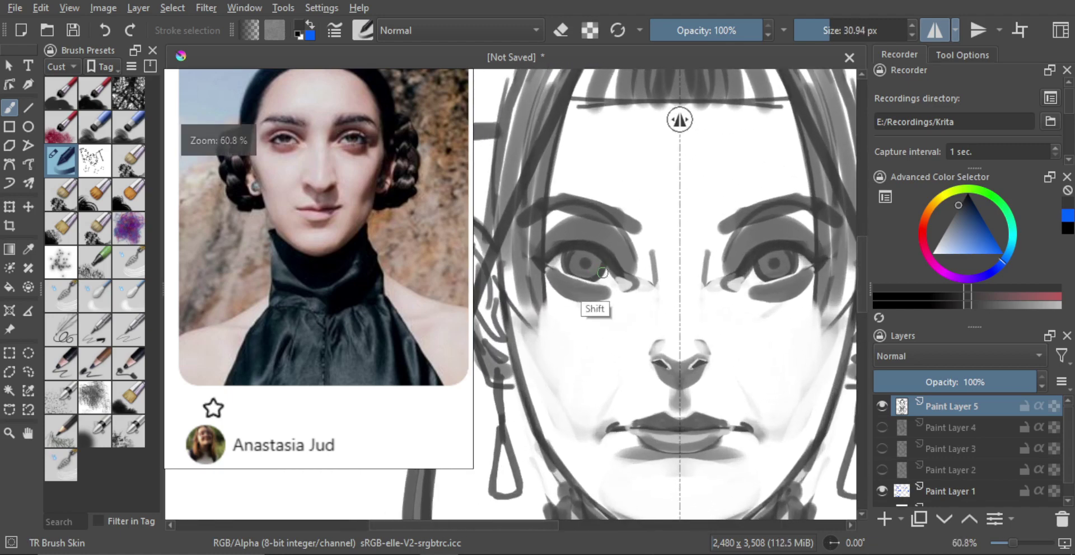
- Try lightening both irises with a 12.15 px eraser
{"action": "mouse_move", "coordinate": [601, 272]}
{"action": "left_mouse_down"}
{"action": "mouse_move", "coordinate": [590, 272]}
{"action": "mouse_move", "coordinate": [597, 280]}
{"action": "left_mouse_up"}
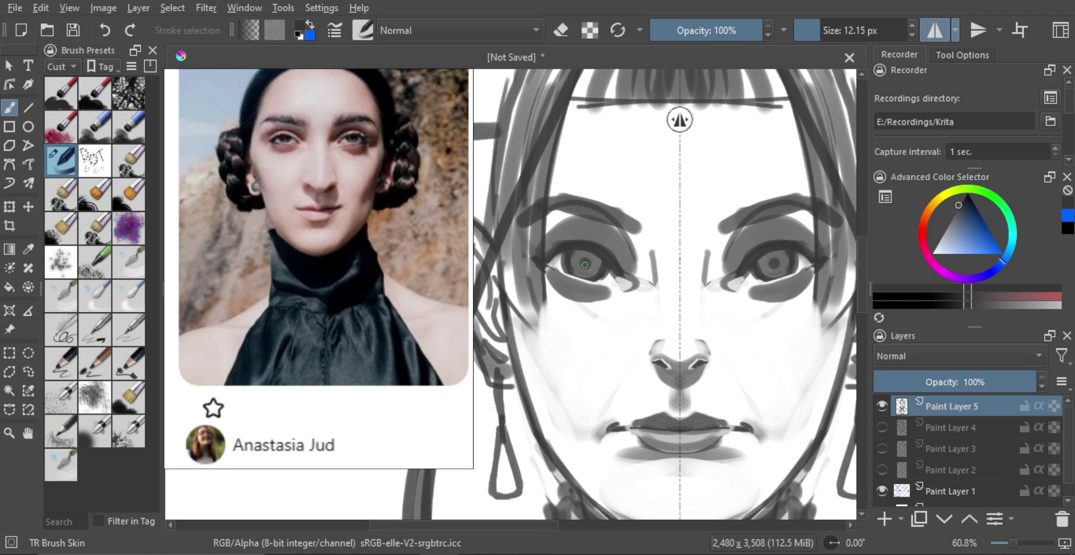
{"action": "key", "text": "e"}
{"action": "left_click", "coordinate": [577, 256]}
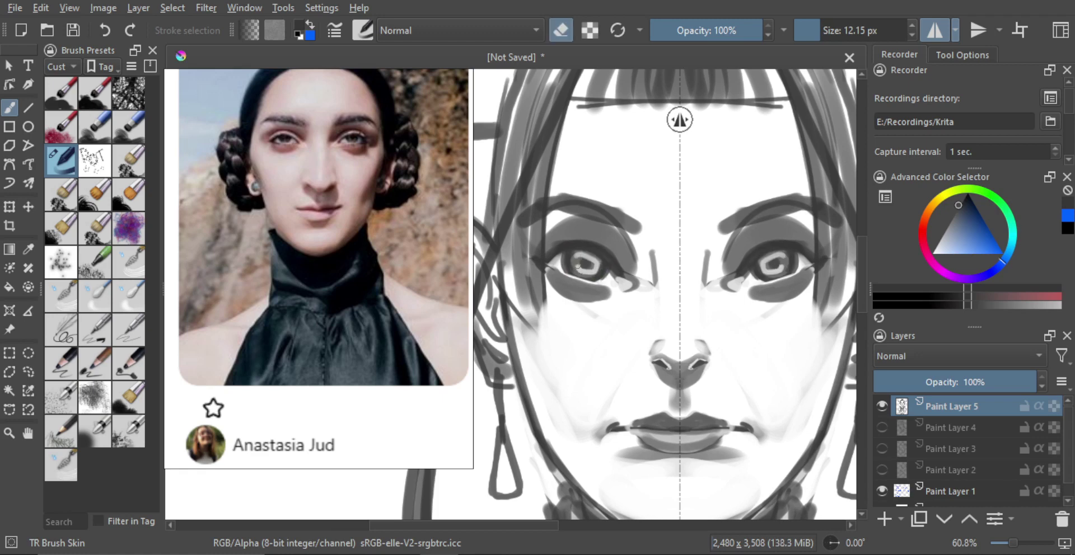
{"action": "scroll", "coordinate": [599, 336], "scroll_direction": "down", "scroll_amount": 4}
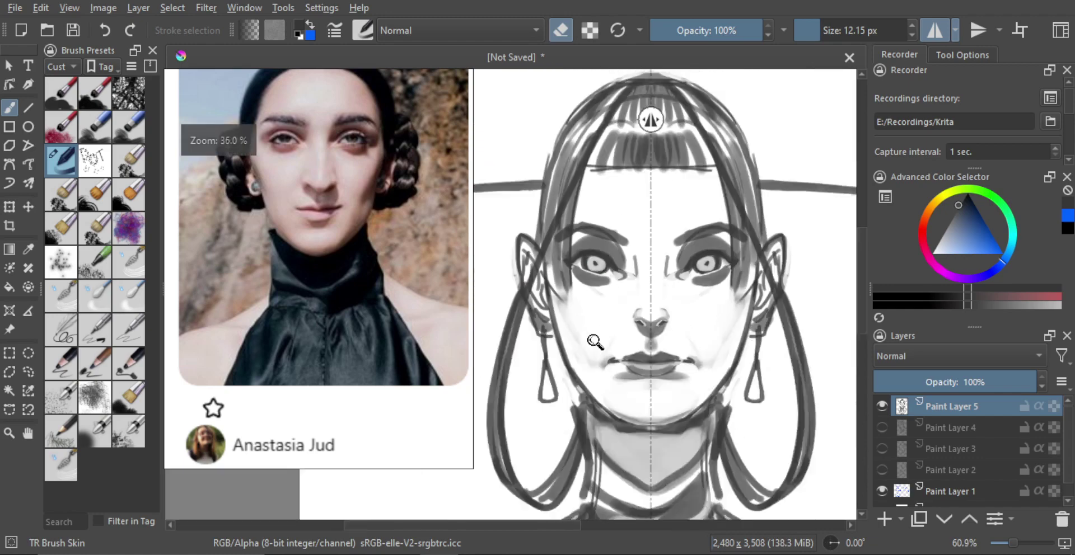
- Try shading across the eyes with a 34.91 px brush, then undo the strokes
{"action": "scroll", "coordinate": [603, 300], "scroll_direction": "up", "scroll_amount": 4}
{"action": "left_click_drag", "start_coordinate": [591, 251], "coordinate": [592, 252], "text": "shift"}
{"action": "scroll", "coordinate": [593, 251], "scroll_direction": "up", "scroll_amount": 2}
{"action": "mouse_move", "coordinate": [578, 252]}
{"action": "left_mouse_down"}
{"action": "mouse_move", "coordinate": [605, 250]}
{"action": "mouse_move", "coordinate": [555, 248]}
{"action": "mouse_move", "coordinate": [600, 242]}
{"action": "mouse_move", "coordinate": [619, 257]}
{"action": "left_mouse_up"}
{"action": "key", "text": "ctrl+z"}
{"action": "key", "text": "e"}
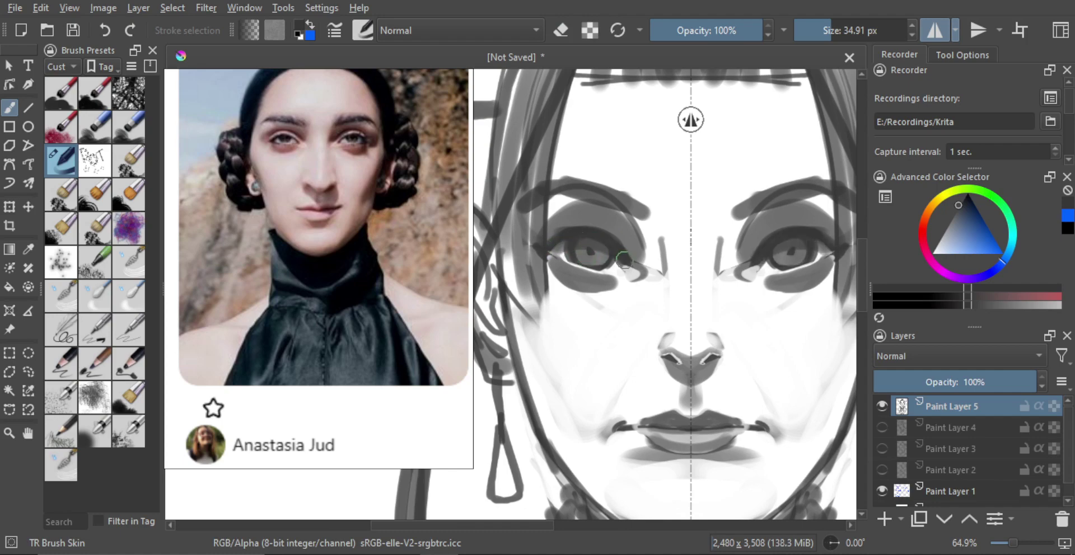
{"action": "key", "text": "ctrl+z"}
{"action": "key", "text": "ctrl+z"}
- Draw dark mirrored lines extending the inner eye corners toward the nose with an 8.27 px brush
{"action": "mouse_move", "coordinate": [556, 250]}
{"action": "left_mouse_down"}
{"action": "mouse_move", "coordinate": [607, 246]}
{"action": "mouse_move", "coordinate": [625, 266]}
{"action": "mouse_move", "coordinate": [608, 263]}
{"action": "mouse_move", "coordinate": [631, 278]}
{"action": "left_mouse_up"}
{"action": "scroll", "coordinate": [621, 256], "scroll_direction": "down", "scroll_amount": 3}
{"action": "key", "text": "e"}
{"action": "key", "text": "e"}
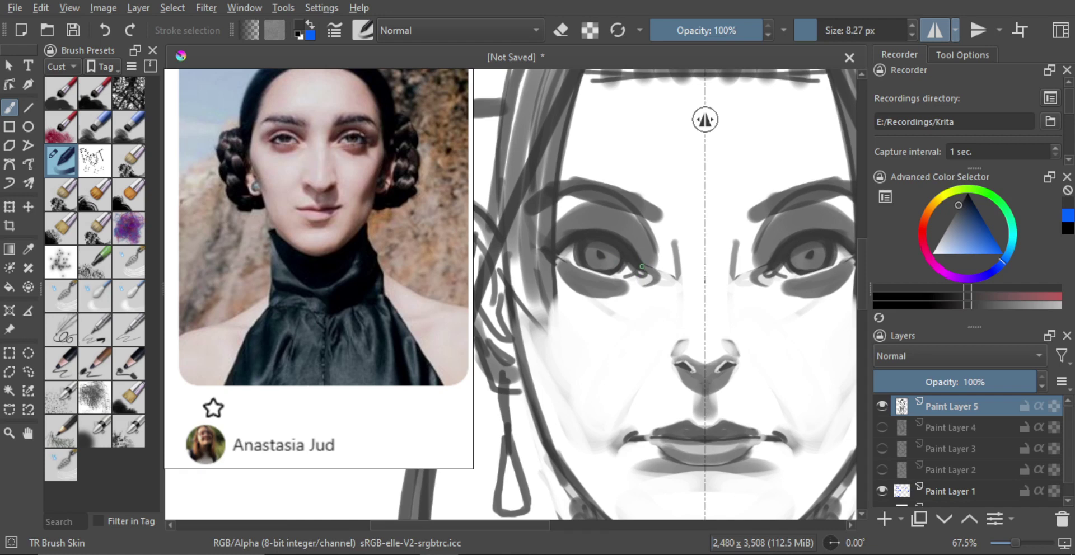
{"action": "mouse_move", "coordinate": [644, 269]}
{"action": "left_mouse_down"}
{"action": "mouse_move", "coordinate": [682, 285]}
{"action": "mouse_move", "coordinate": [646, 275]}
{"action": "left_mouse_up"}
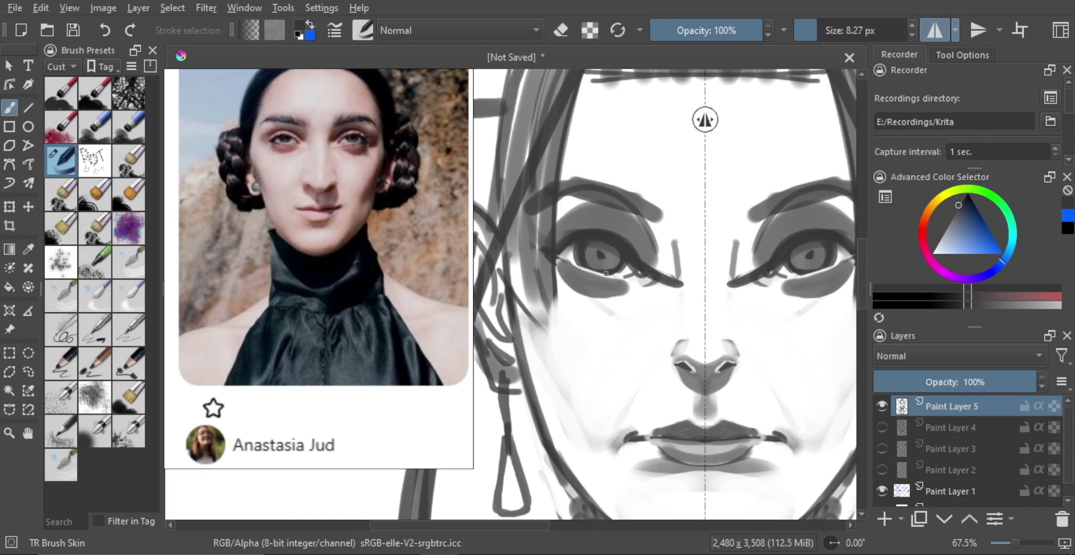
- Extend and darken the mirrored shadows beneath the lower eyelids with a 21.61 px brush
{"action": "key", "text": "e"}
{"action": "key", "text": "e"}
{"action": "left_click_drag", "start_coordinate": [562, 308], "coordinate": [569, 308], "text": "shift"}
{"action": "mouse_move", "coordinate": [558, 263]}
{"action": "left_mouse_down"}
{"action": "mouse_move", "coordinate": [582, 294]}
{"action": "mouse_move", "coordinate": [634, 286]}
{"action": "left_mouse_up"}
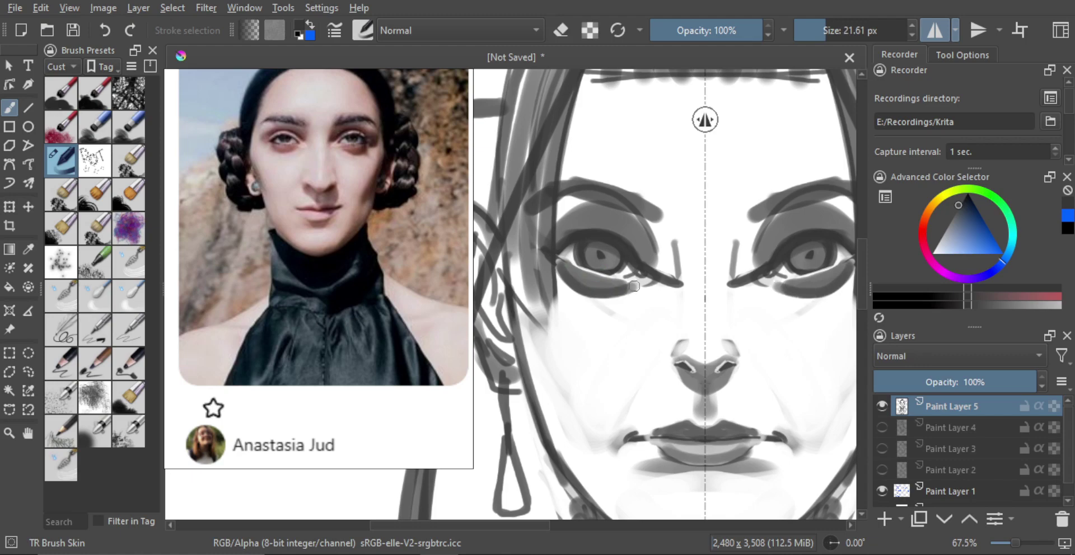
{"action": "key", "text": "ctrl+z"}
{"action": "mouse_move", "coordinate": [571, 267]}
{"action": "left_mouse_down"}
{"action": "mouse_move", "coordinate": [588, 291]}
{"action": "mouse_move", "coordinate": [627, 289]}
{"action": "mouse_move", "coordinate": [617, 319]}
{"action": "mouse_move", "coordinate": [599, 310]}
{"action": "mouse_move", "coordinate": [620, 268]}
{"action": "left_mouse_up"}
{"action": "scroll", "coordinate": [597, 248], "scroll_direction": "up", "scroll_amount": 4}
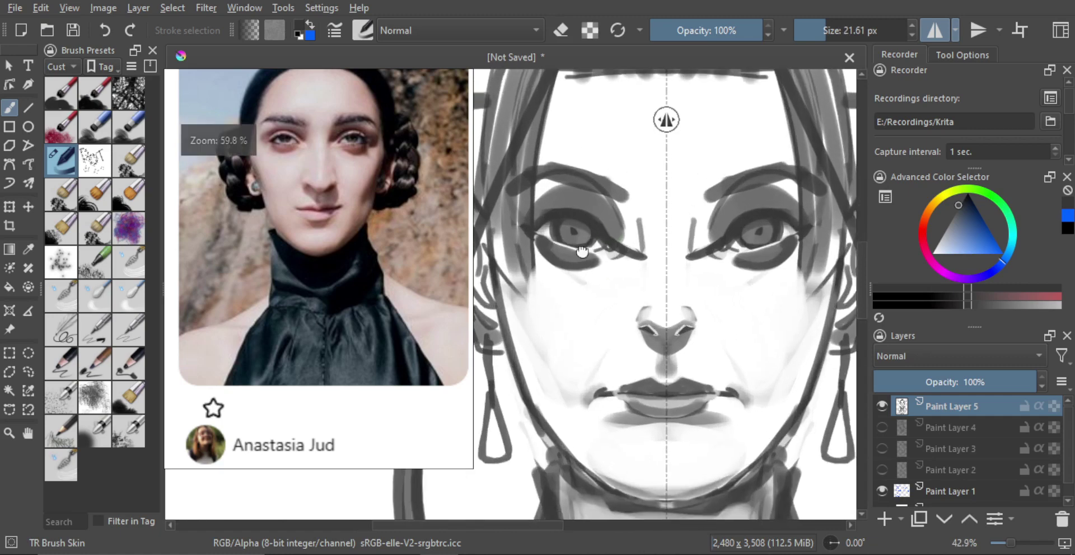
- Erase small round light reflections into both pupils with a 7.69 px eraser
{"action": "key", "text": "e"}
{"action": "left_click_drag", "start_coordinate": [604, 259], "coordinate": [598, 258], "text": "shift"}
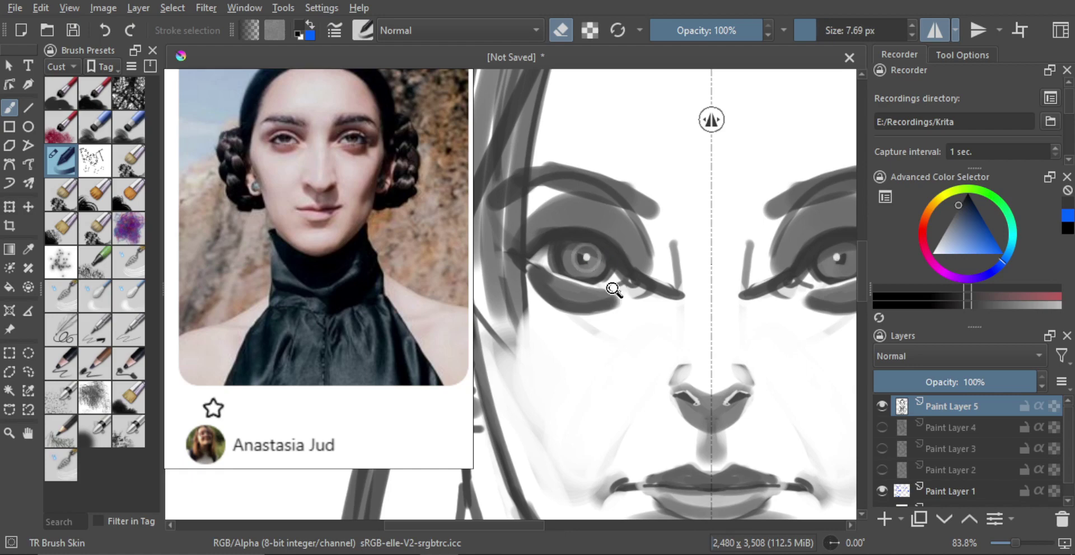
{"action": "scroll", "coordinate": [612, 283], "scroll_direction": "down", "scroll_amount": 4}
{"action": "scroll", "coordinate": [591, 295], "scroll_direction": "up", "scroll_amount": 4}
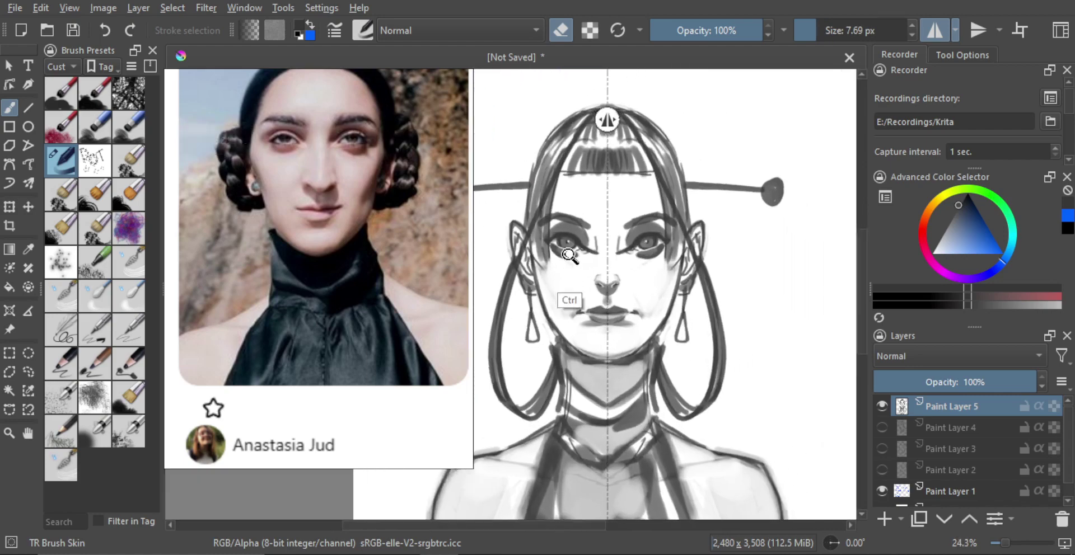
{"action": "left_click", "coordinate": [590, 293]}
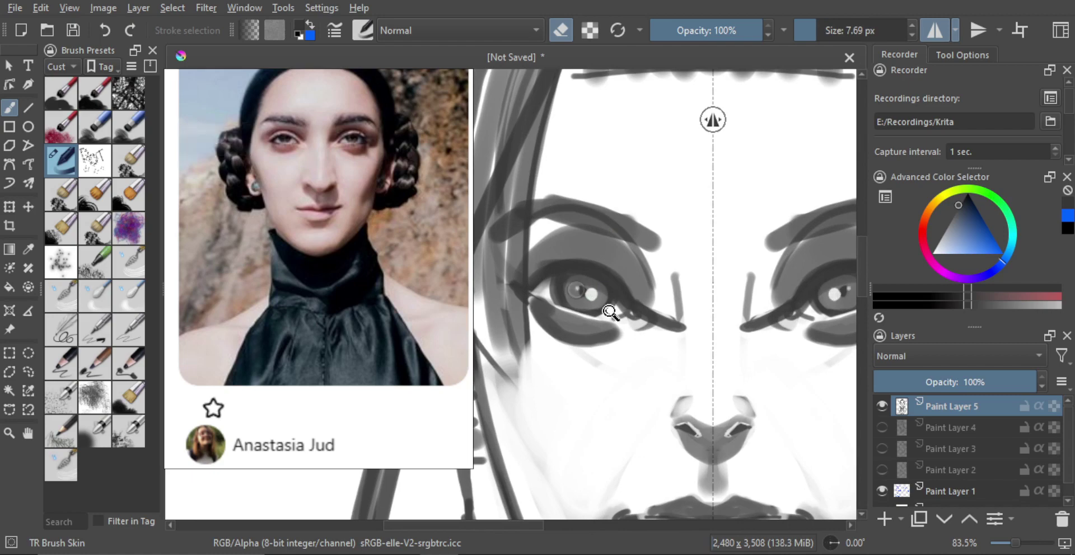
{"action": "scroll", "coordinate": [610, 314], "scroll_direction": "down", "scroll_amount": 4}
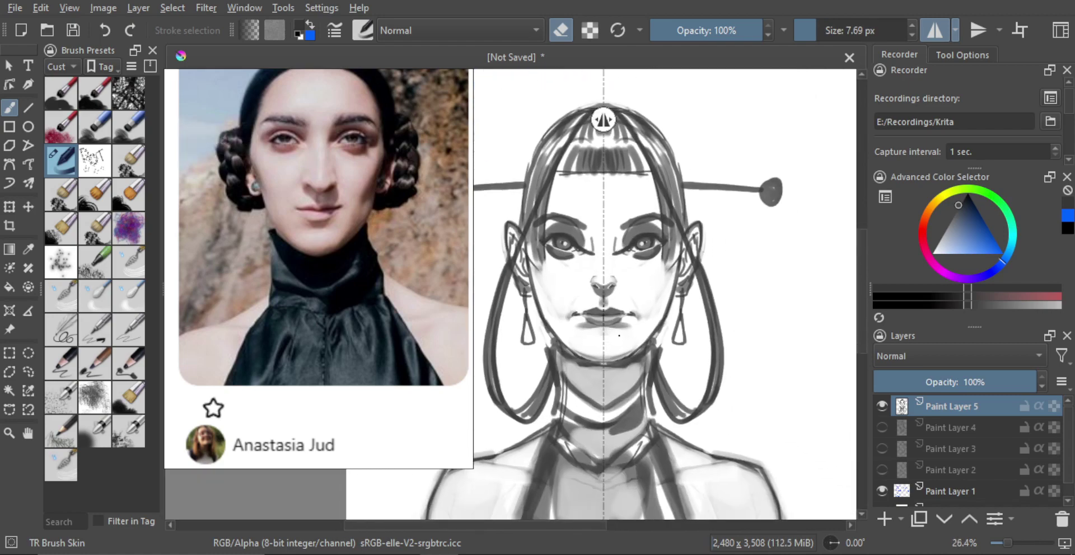
{"action": "scroll", "coordinate": [610, 263], "scroll_direction": "up", "scroll_amount": 3}
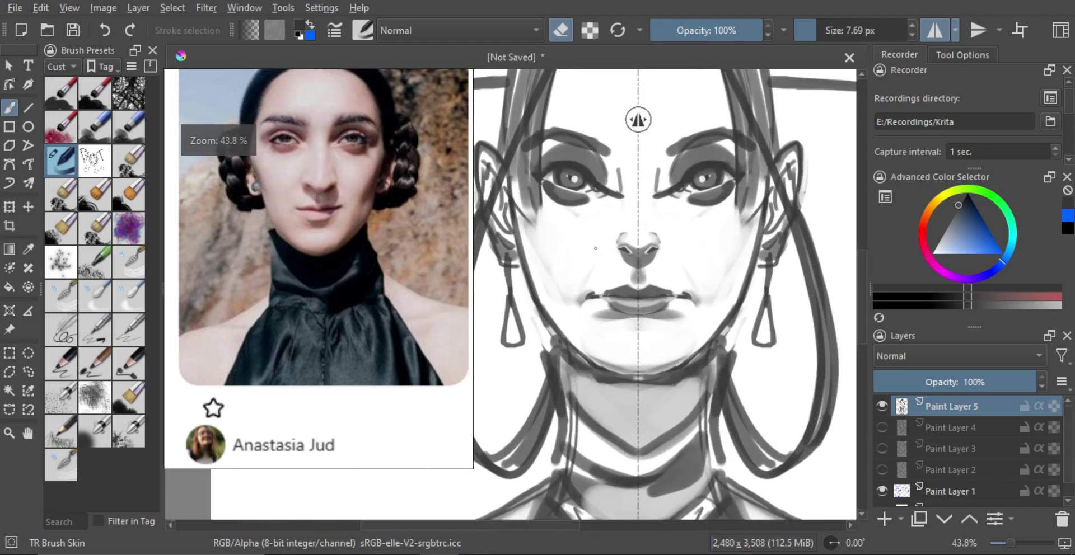
- Clean the skin around the mouth corners with a 33.66 px eraser
{"action": "key", "text": "e"}
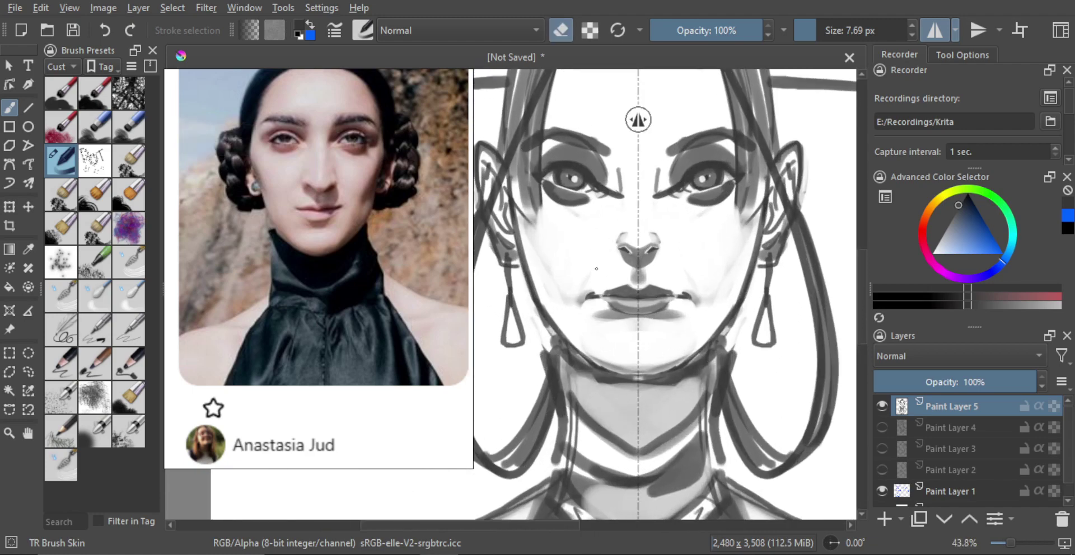
{"action": "left_click_drag", "start_coordinate": [582, 273], "coordinate": [597, 273], "text": "shift"}
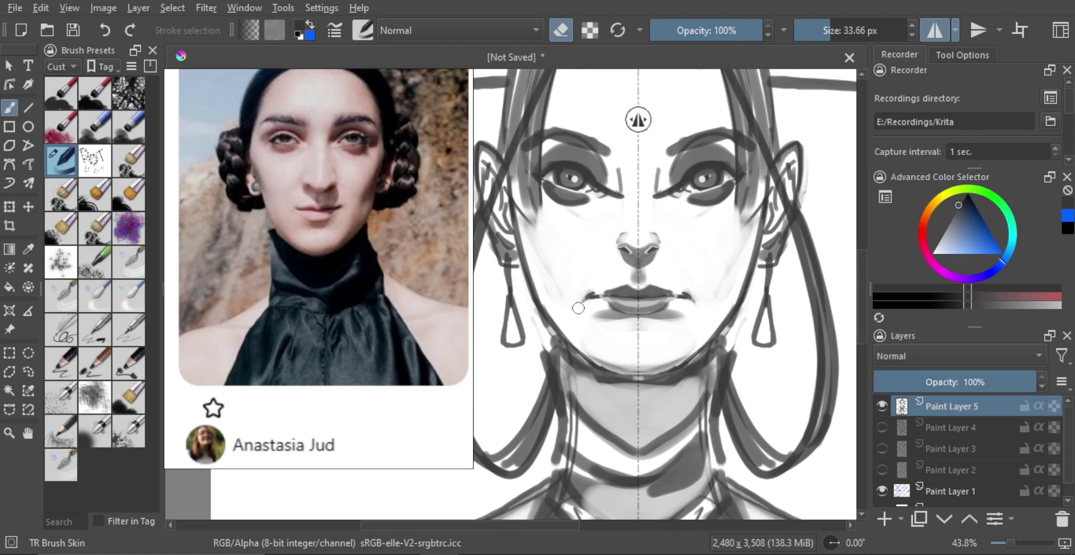
{"action": "scroll", "coordinate": [593, 291], "scroll_direction": "down", "scroll_amount": 4}
{"action": "scroll", "coordinate": [595, 281], "scroll_direction": "up", "scroll_amount": 2}
{"action": "key", "text": "e"}
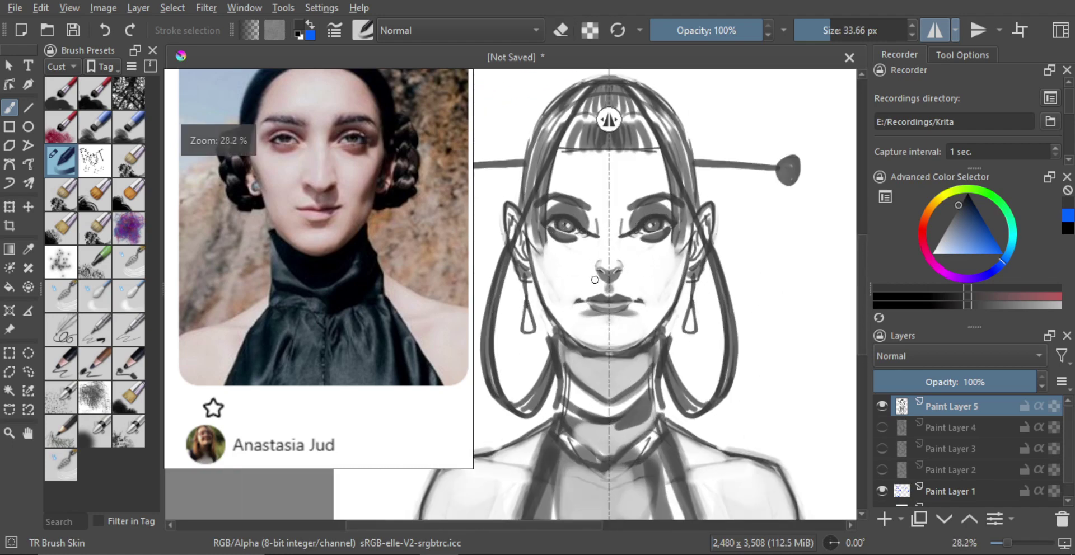
- Clean up the lower cheeks and mouth area with the eraser at 46.82 px and 62.67 px, undoing unwanted strokes
{"action": "scroll", "coordinate": [551, 305], "scroll_direction": "up", "scroll_amount": 1}
{"action": "mouse_move", "coordinate": [566, 310]}
{"action": "left_mouse_down", "text": "shift"}
{"action": "mouse_move", "coordinate": [585, 275]}
{"action": "mouse_move", "coordinate": [565, 284]}
{"action": "mouse_move", "coordinate": [557, 313]}
{"action": "mouse_move", "coordinate": [579, 273]}
{"action": "left_mouse_up", "text": "shift"}
{"action": "key", "text": "ctrl+z"}
{"action": "key", "text": "ctrl+z"}
{"action": "key", "text": "ctrl+z"}
{"action": "key", "text": "e"}
{"action": "key", "text": "ctrl+z"}
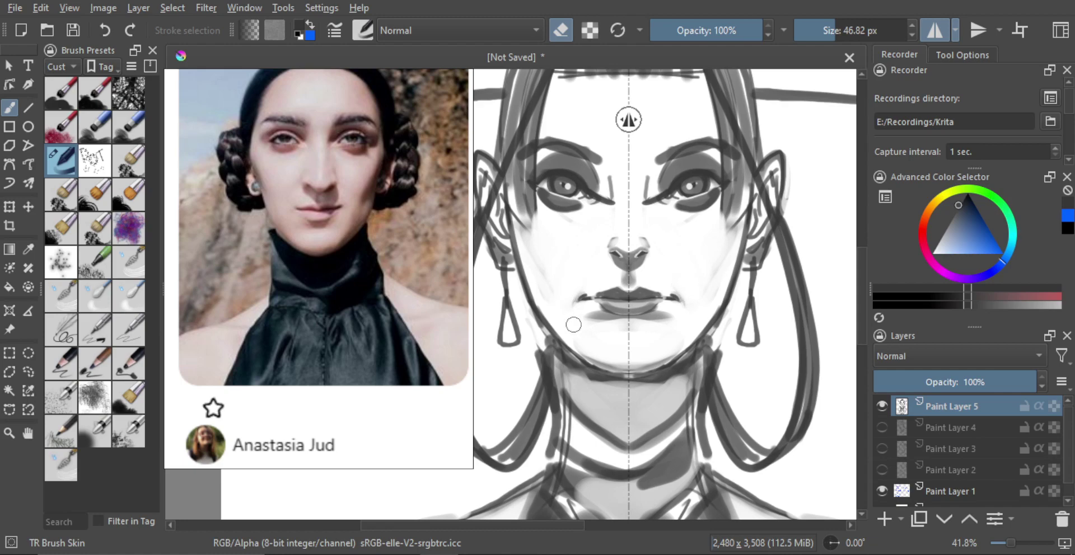
{"action": "scroll", "coordinate": [572, 290], "scroll_direction": "down", "scroll_amount": 3}
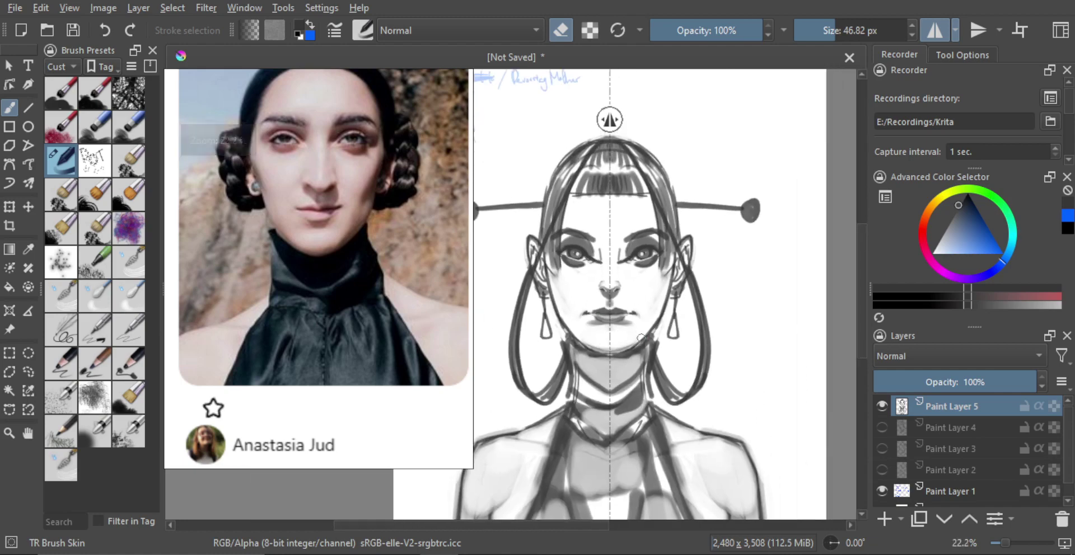
{"action": "scroll", "coordinate": [592, 313], "scroll_direction": "up", "scroll_amount": 3}
{"action": "key", "text": "e"}
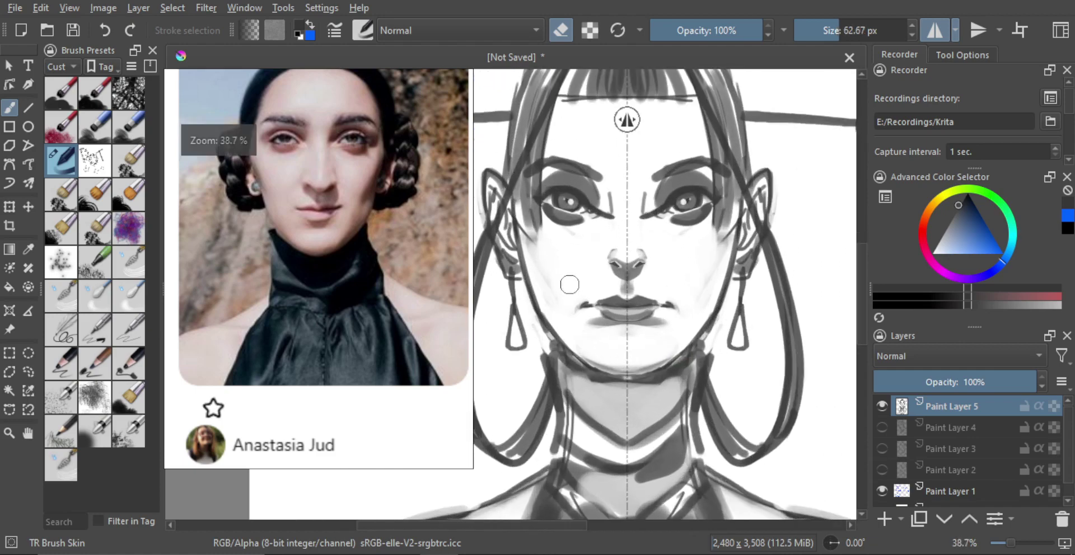
- Try shading mirrored grey bands along the cheeks and jaw with a 71.37 px brush
{"action": "key", "text": "bracketright"}
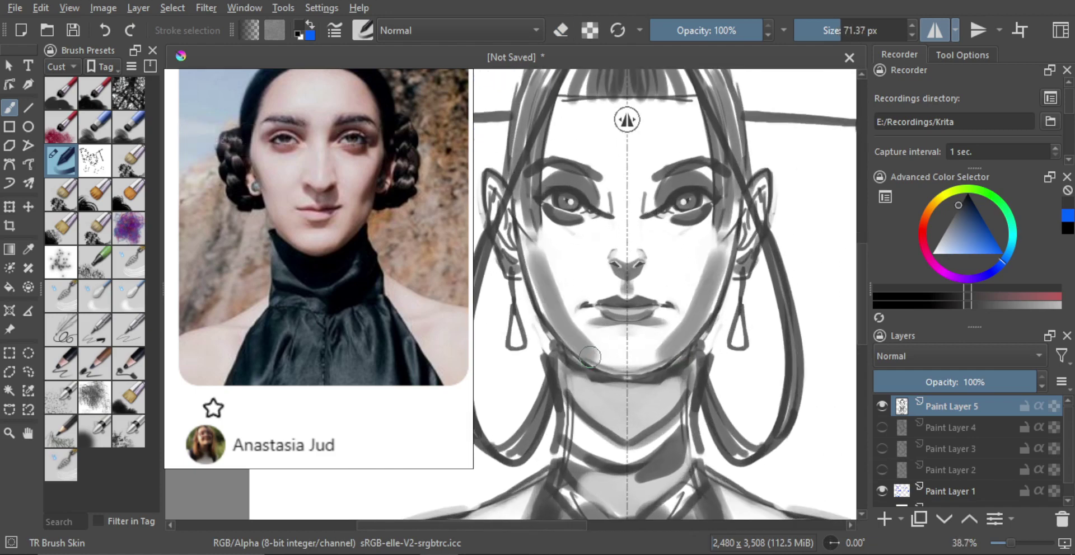
{"action": "mouse_move", "coordinate": [534, 254]}
{"action": "left_mouse_down"}
{"action": "mouse_move", "coordinate": [588, 343]}
{"action": "mouse_move", "coordinate": [548, 302]}
{"action": "mouse_move", "coordinate": [592, 347]}
{"action": "left_mouse_up"}
{"action": "key", "text": "ctrl+z"}
{"action": "key", "text": "ctrl+z"}
{"action": "key", "text": "e"}
{"action": "mouse_move", "coordinate": [552, 256]}
{"action": "left_mouse_down"}
{"action": "mouse_move", "coordinate": [573, 321]}
{"action": "mouse_move", "coordinate": [540, 250]}
{"action": "mouse_move", "coordinate": [574, 321]}
{"action": "mouse_move", "coordinate": [536, 252]}
{"action": "mouse_move", "coordinate": [591, 347]}
{"action": "mouse_move", "coordinate": [531, 249]}
{"action": "mouse_move", "coordinate": [575, 339]}
{"action": "mouse_move", "coordinate": [554, 306]}
{"action": "mouse_move", "coordinate": [596, 362]}
{"action": "left_mouse_up"}
{"action": "key", "text": "ctrl+z"}
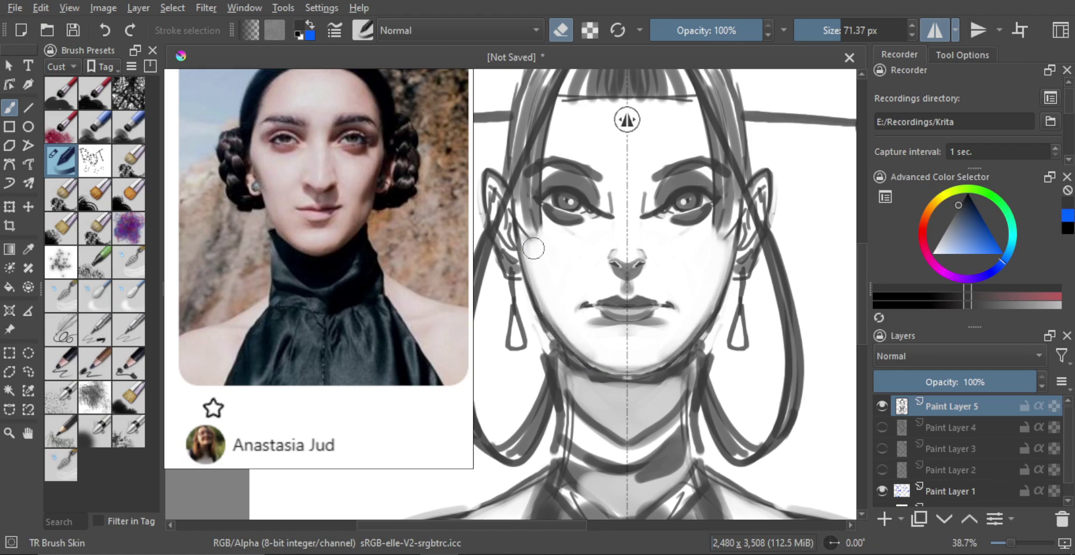
- Paint soft round grey patches on both cheeks with a 128.71 px brush, comparing versions with undo and redo
{"action": "left_click_drag", "start_coordinate": [583, 307], "coordinate": [595, 405]}
{"action": "mouse_move", "coordinate": [594, 345]}
{"action": "left_mouse_down"}
{"action": "mouse_move", "coordinate": [630, 248]}
{"action": "mouse_move", "coordinate": [602, 288]}
{"action": "mouse_move", "coordinate": [618, 300]}
{"action": "mouse_move", "coordinate": [566, 307]}
{"action": "mouse_move", "coordinate": [577, 316]}
{"action": "left_mouse_up"}
{"action": "key", "text": "e"}
{"action": "key", "text": "ctrl+z"}
{"action": "key", "text": "ctrl+z"}
{"action": "key", "text": "ctrl+shift+z"}
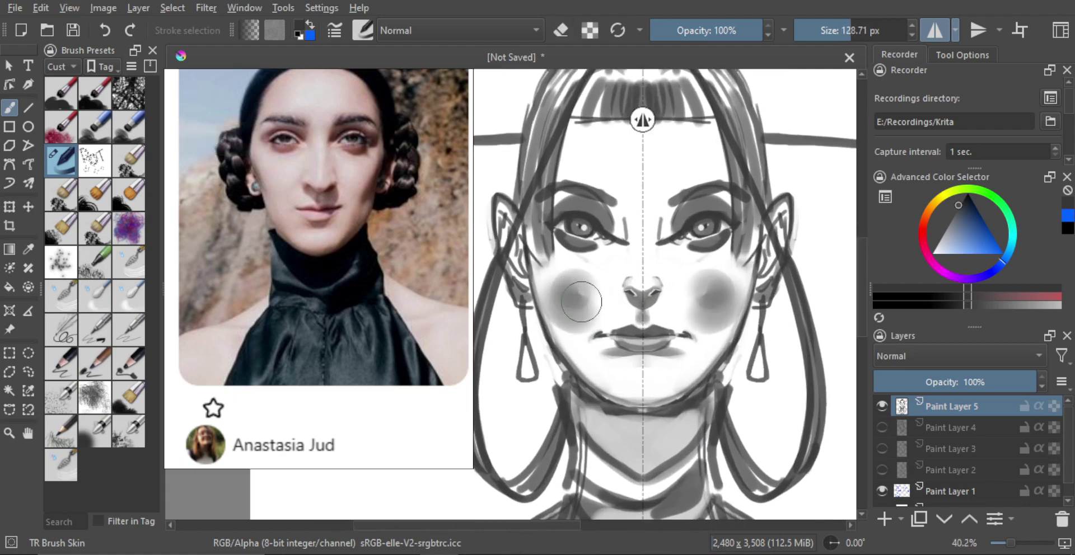
{"action": "key", "text": "ctrl+z"}
{"action": "key", "text": "ctrl+shift+z"}
{"action": "key", "text": "ctrl+z"}
{"action": "key", "text": "ctrl+shift+z"}
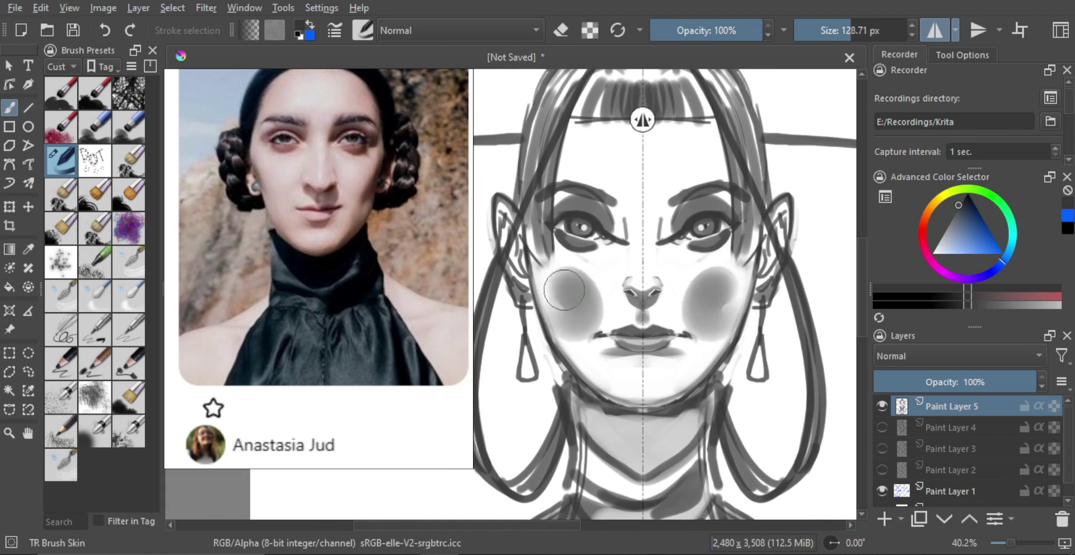
{"action": "key", "text": "ctrl+z"}
{"action": "key", "text": "ctrl+shift+z"}
- Lighten the grey cheek patches with a 172.22 px eraser, undoing the smaller 33.97 px trimming strokes
{"action": "key", "text": "e"}
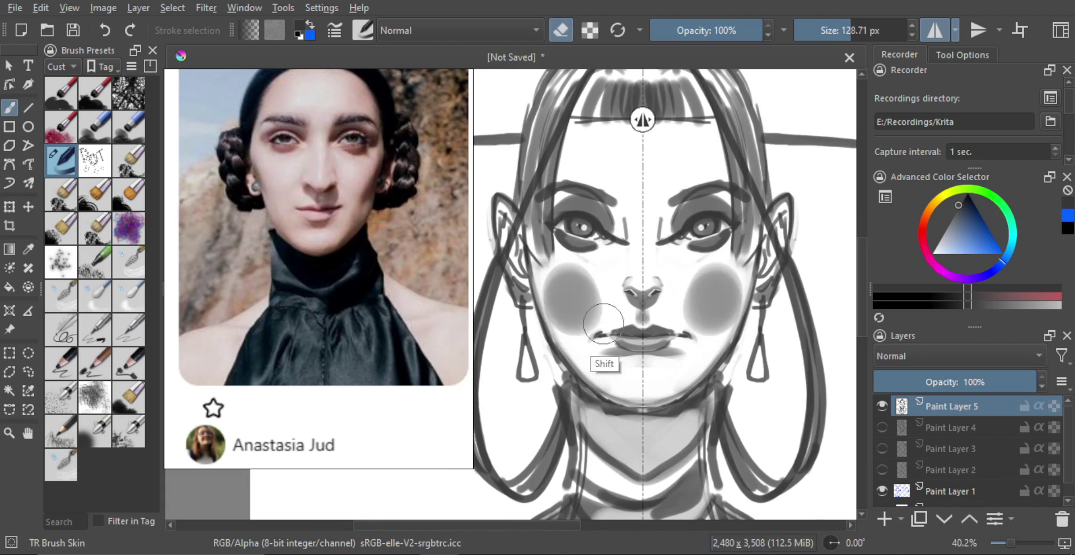
{"action": "left_click_drag", "start_coordinate": [581, 301], "coordinate": [585, 321]}
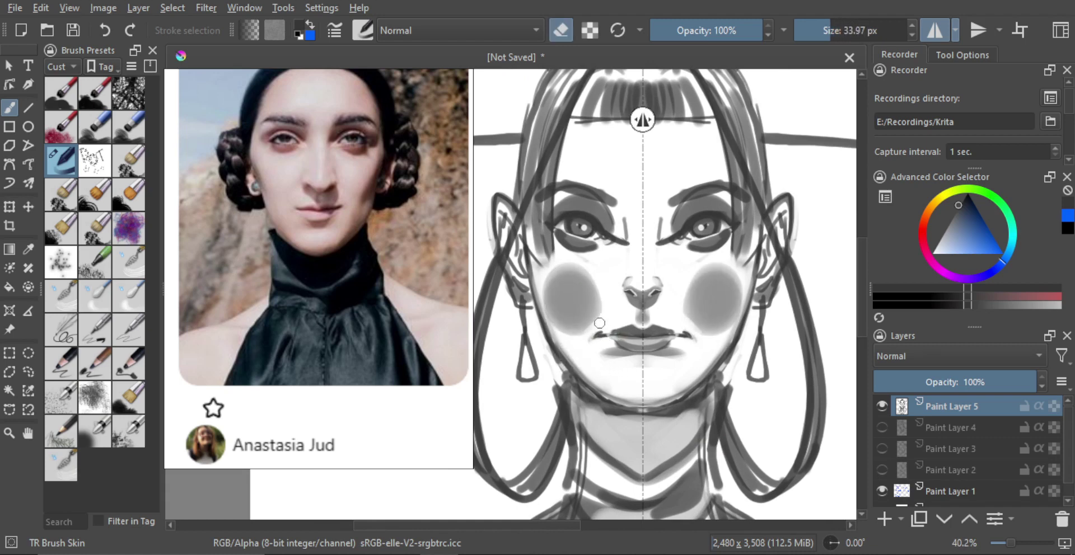
{"action": "mouse_move", "coordinate": [585, 282]}
{"action": "left_mouse_down"}
{"action": "mouse_move", "coordinate": [567, 306]}
{"action": "mouse_move", "coordinate": [610, 282]}
{"action": "mouse_move", "coordinate": [582, 290]}
{"action": "mouse_move", "coordinate": [575, 277]}
{"action": "mouse_move", "coordinate": [578, 312]}
{"action": "mouse_move", "coordinate": [591, 282]}
{"action": "mouse_move", "coordinate": [582, 276]}
{"action": "mouse_move", "coordinate": [590, 296]}
{"action": "mouse_move", "coordinate": [584, 288]}
{"action": "mouse_move", "coordinate": [604, 279]}
{"action": "mouse_move", "coordinate": [577, 290]}
{"action": "mouse_move", "coordinate": [578, 357]}
{"action": "mouse_move", "coordinate": [595, 365]}
{"action": "mouse_move", "coordinate": [612, 385]}
{"action": "left_mouse_up"}
{"action": "key", "text": "ctrl+z"}
{"action": "key", "text": "ctrl+z"}
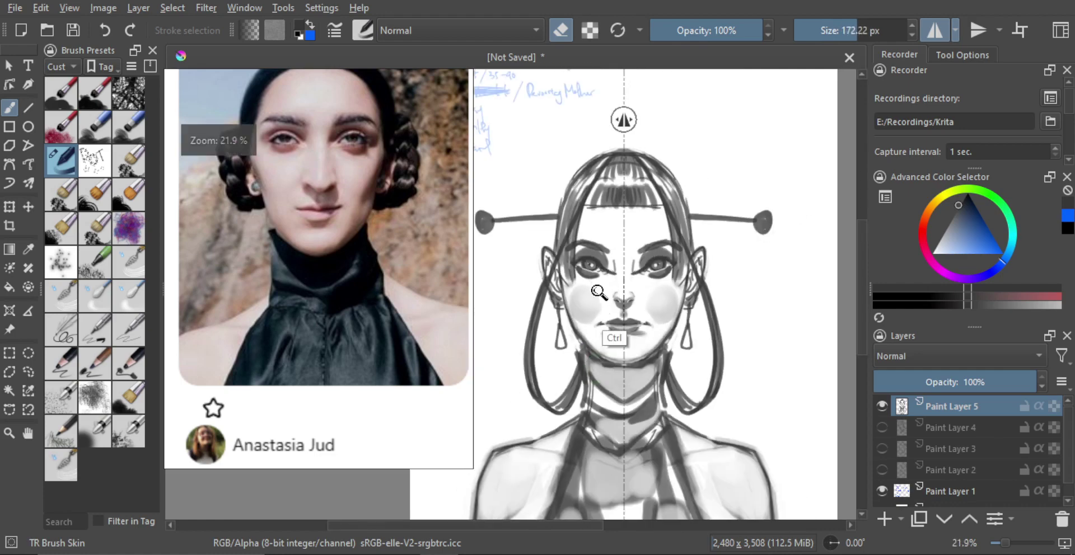
{"action": "key", "text": "ctrl+z"}
{"action": "key", "text": "ctrl+z"}
- Trim the lower outer edges of the cheek patches into a taper with a 35.58 px eraser, redoing the stroke as needed
{"action": "mouse_move", "coordinate": [586, 316]}
{"action": "left_mouse_down"}
{"action": "mouse_move", "coordinate": [613, 262]}
{"action": "mouse_move", "coordinate": [612, 280]}
{"action": "mouse_move", "coordinate": [563, 308]}
{"action": "mouse_move", "coordinate": [579, 302]}
{"action": "mouse_move", "coordinate": [582, 327]}
{"action": "mouse_move", "coordinate": [554, 297]}
{"action": "left_mouse_up"}
{"action": "key", "text": "ctrl+z"}
{"action": "key", "text": "ctrl+shift+z"}
{"action": "key", "text": "ctrl+z"}
{"action": "key", "text": "ctrl+z"}
{"action": "left_click_drag", "start_coordinate": [588, 344], "coordinate": [549, 294]}
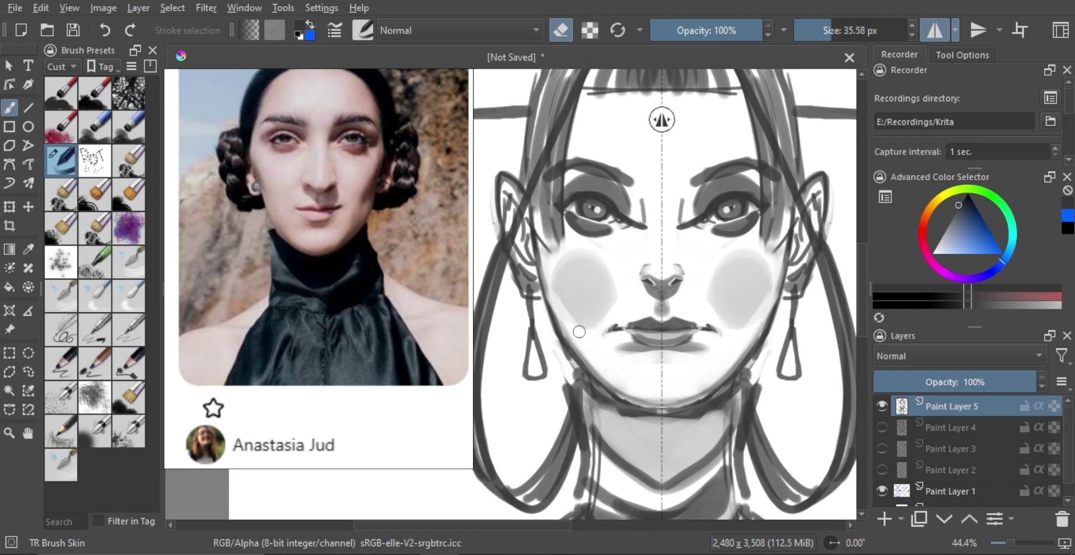
{"action": "key", "text": "ctrl+z"}
{"action": "left_click_drag", "start_coordinate": [578, 337], "coordinate": [550, 288]}
{"action": "key", "text": "ctrl+z"}
{"action": "left_click_drag", "start_coordinate": [577, 330], "coordinate": [553, 294]}
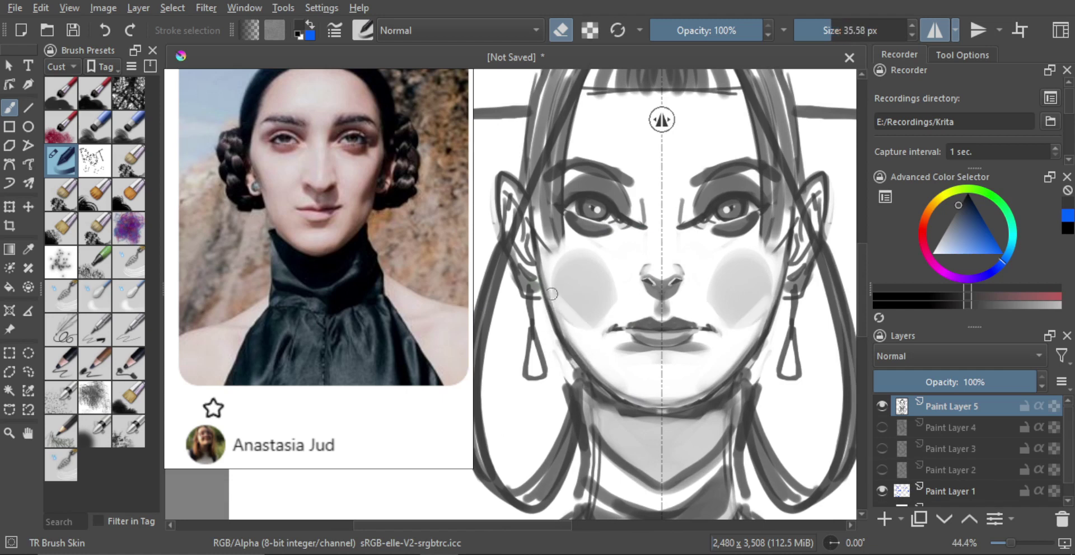
{"action": "key", "text": "ctrl+z"}
{"action": "left_click_drag", "start_coordinate": [587, 336], "coordinate": [550, 287]}
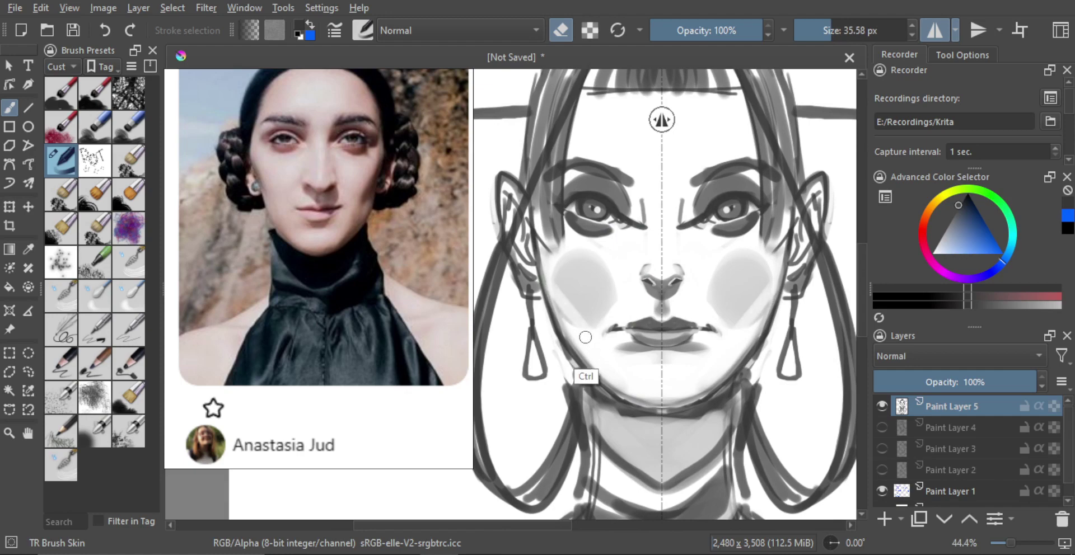
- Fade both cheek patches to a very light grey with a 121.04 px eraser
{"action": "scroll", "coordinate": [594, 343], "scroll_direction": "down", "scroll_amount": 2}
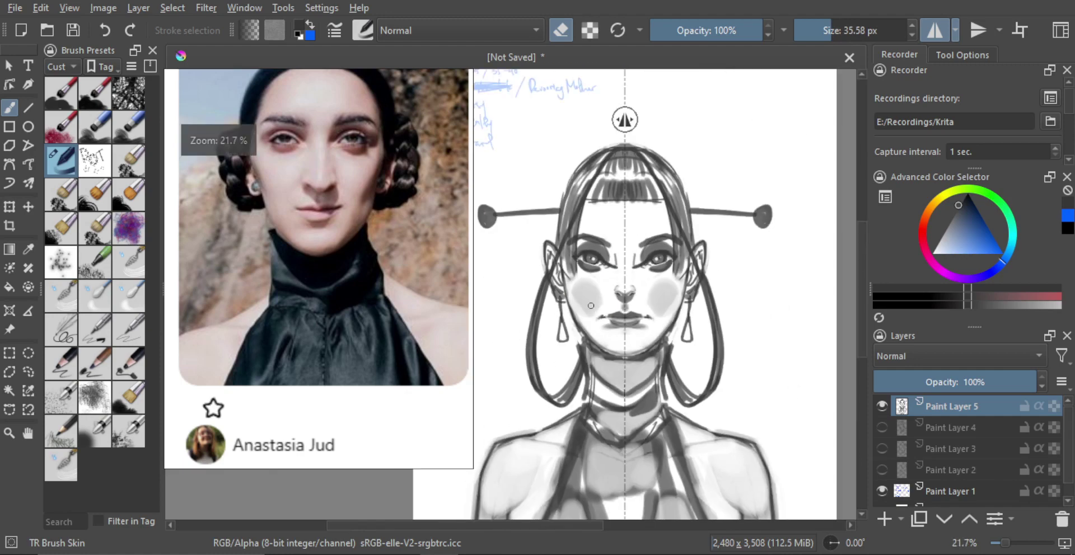
{"action": "scroll", "coordinate": [591, 305], "scroll_direction": "up", "scroll_amount": 2}
{"action": "left_click_drag", "start_coordinate": [584, 267], "coordinate": [626, 267], "text": "shift"}
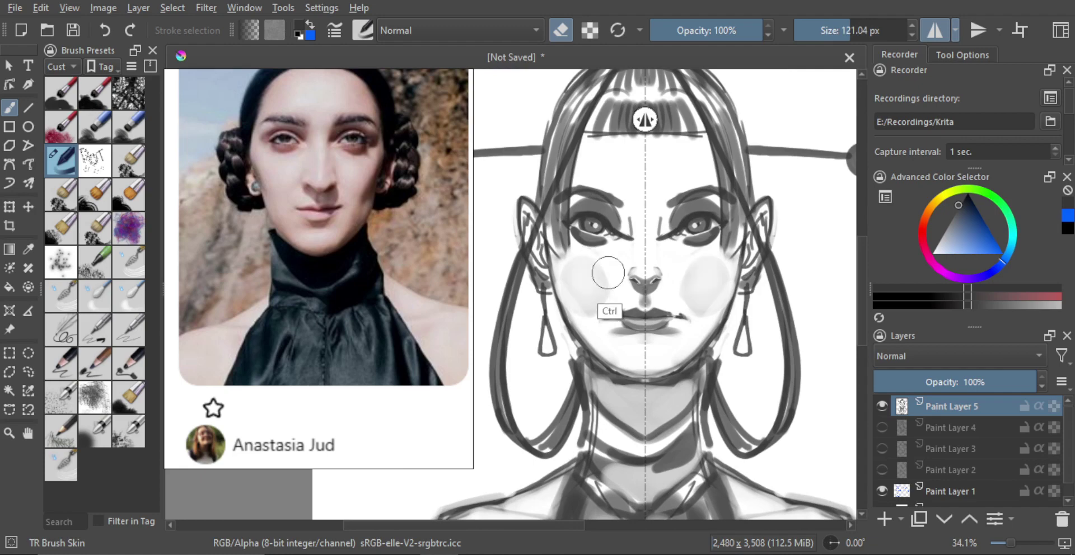
{"action": "key", "text": "ctrl+z"}
{"action": "mouse_move", "coordinate": [592, 267]}
{"action": "left_mouse_down"}
{"action": "mouse_move", "coordinate": [607, 303]}
{"action": "mouse_move", "coordinate": [636, 293]}
{"action": "left_mouse_up"}
- Shade the nose tip light grey with a 63.47 px brush
{"action": "left_click_drag", "start_coordinate": [636, 293], "coordinate": [607, 268], "text": "shift"}
{"action": "scroll", "coordinate": [635, 291], "scroll_direction": "up", "scroll_amount": 1}
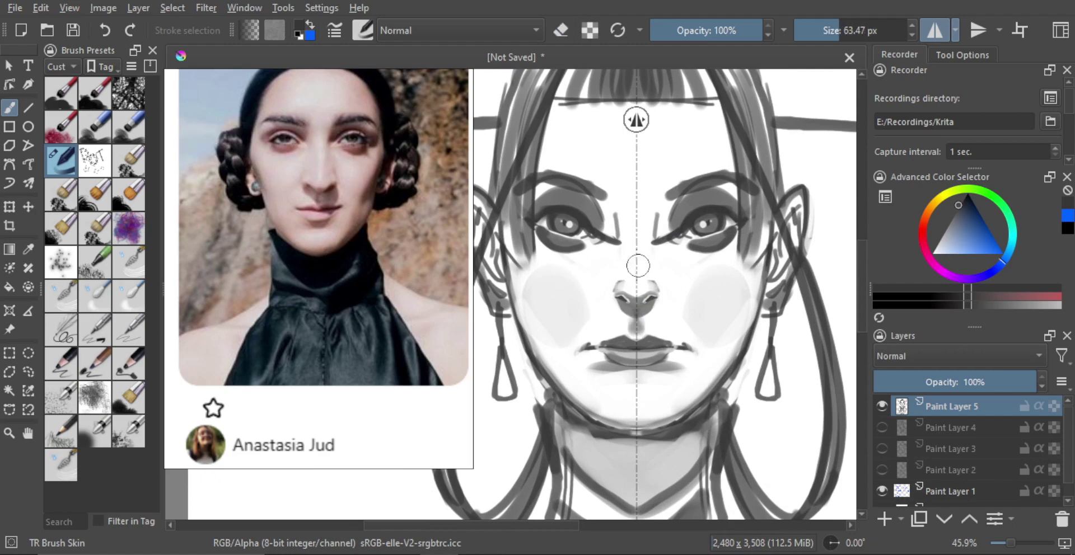
{"action": "scroll", "coordinate": [641, 272], "scroll_direction": "up", "scroll_amount": 1}
{"action": "key", "text": "e"}
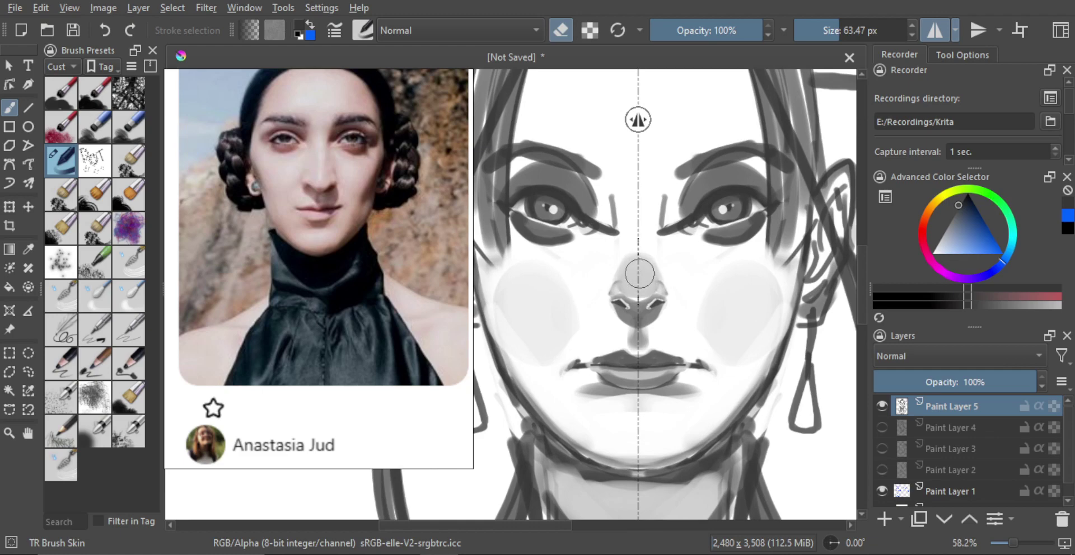
- Carve mirrored light edges around the lower nose tip with a 7.91 px eraser, undoing the last stroke
{"action": "mouse_move", "coordinate": [649, 263]}
{"action": "left_mouse_down", "text": "ctrl"}
{"action": "mouse_move", "coordinate": [657, 255]}
{"action": "mouse_move", "coordinate": [666, 285]}
{"action": "left_mouse_up", "text": "ctrl"}
{"action": "mouse_move", "coordinate": [667, 285]}
{"action": "left_mouse_down", "text": "shift"}
{"action": "mouse_move", "coordinate": [630, 292]}
{"action": "mouse_move", "coordinate": [634, 300]}
{"action": "left_mouse_up", "text": "shift"}
{"action": "key", "text": "e"}
{"action": "key", "text": "e"}
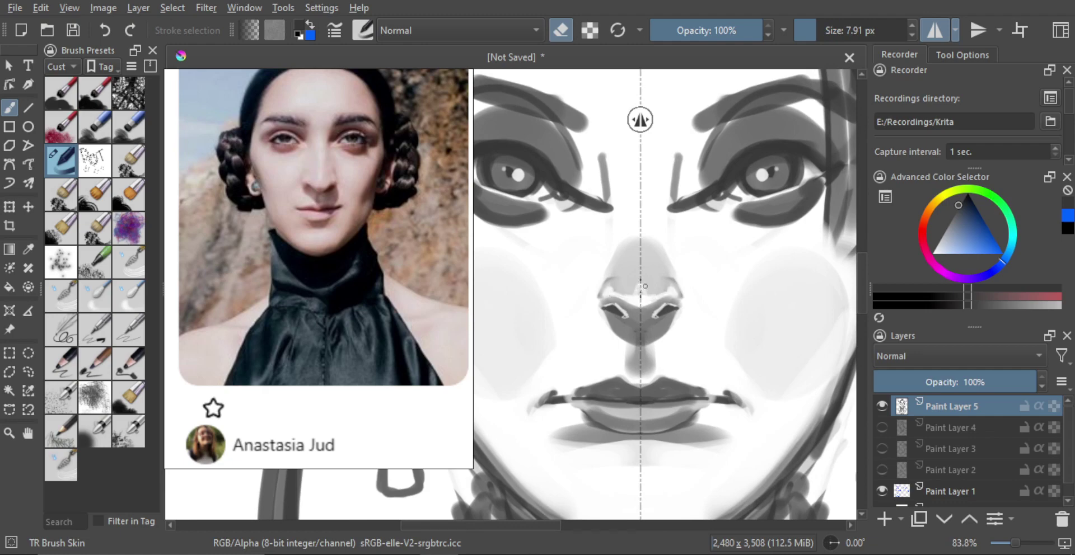
{"action": "mouse_move", "coordinate": [644, 286]}
{"action": "left_mouse_down", "text": "shift"}
{"action": "mouse_move", "coordinate": [674, 291]}
{"action": "mouse_move", "coordinate": [643, 251]}
{"action": "mouse_move", "coordinate": [626, 265]}
{"action": "mouse_move", "coordinate": [638, 280]}
{"action": "mouse_move", "coordinate": [620, 254]}
{"action": "mouse_move", "coordinate": [610, 289]}
{"action": "mouse_move", "coordinate": [627, 287]}
{"action": "left_mouse_up", "text": "shift"}
{"action": "key", "text": "ctrl+z"}
- Turn off mirrored painting and erase a small highlight across the nose tip with a 9.47 px eraser
{"action": "left_click", "coordinate": [934, 30]}
{"action": "left_click_drag", "start_coordinate": [624, 291], "coordinate": [632, 290], "text": "shift"}
{"action": "mouse_move", "coordinate": [613, 295]}
{"action": "left_mouse_down", "text": "shift"}
{"action": "mouse_move", "coordinate": [603, 294]}
{"action": "mouse_move", "coordinate": [626, 298]}
{"action": "left_mouse_up", "text": "shift"}
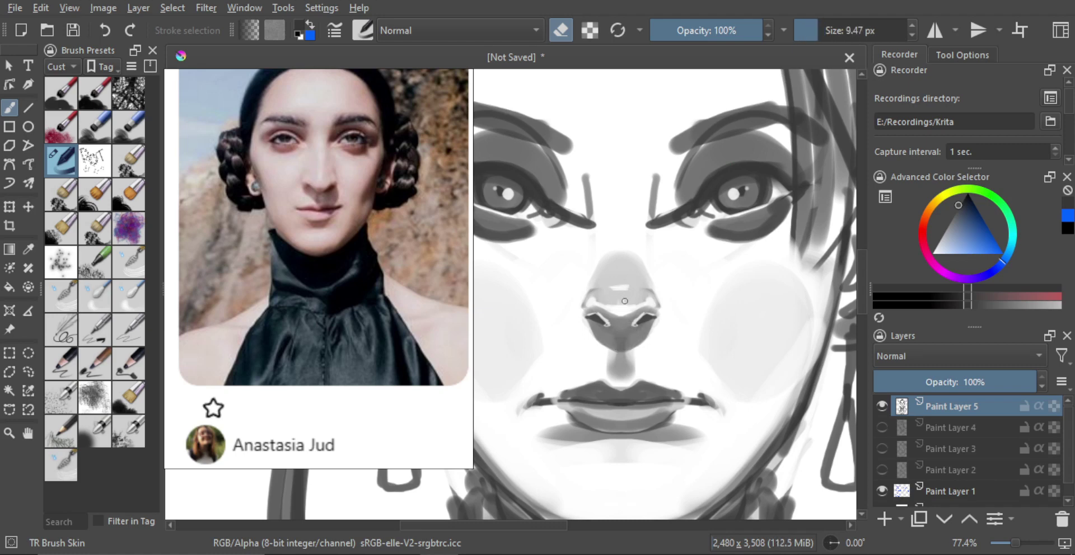
- Shade around the nose-tip highlight in grey with a brush of about 19.56 px
{"action": "key", "text": "e"}
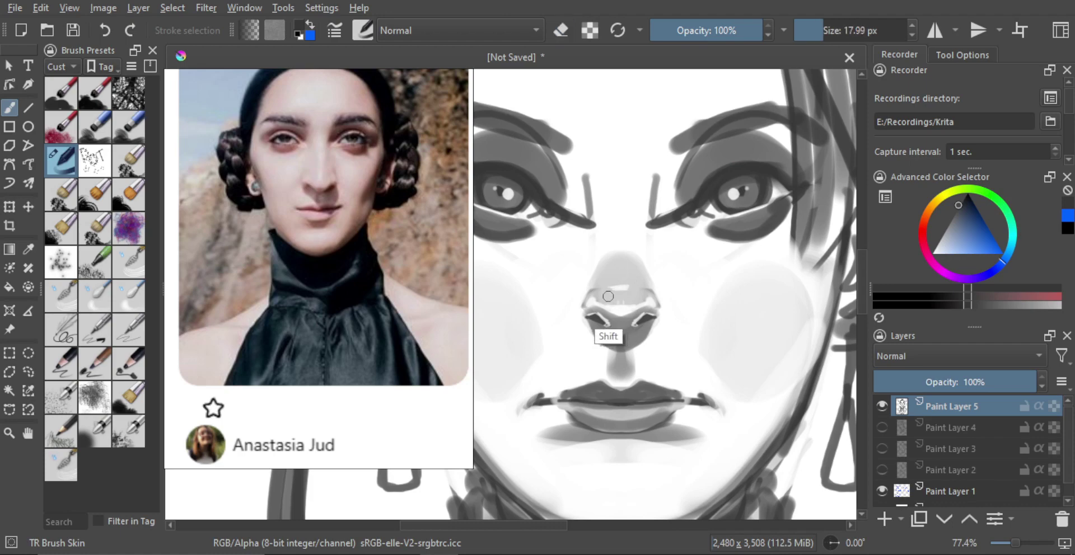
{"action": "left_click_drag", "start_coordinate": [608, 296], "coordinate": [652, 351], "text": "shift"}
{"action": "left_click_drag", "start_coordinate": [652, 314], "coordinate": [662, 196], "text": "ctrl"}
{"action": "left_click_drag", "start_coordinate": [625, 292], "coordinate": [620, 292], "text": "shift"}
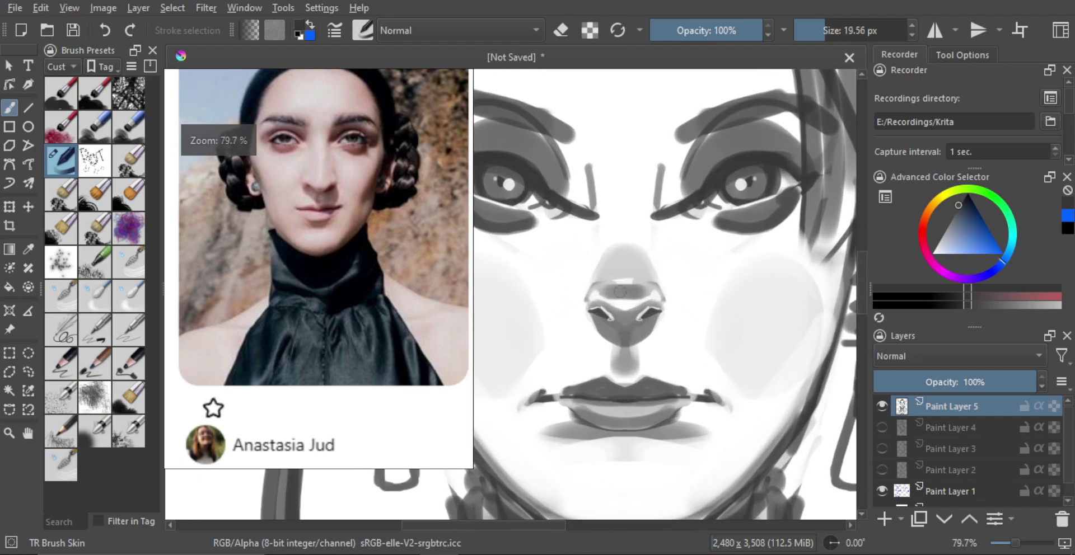
- Try erasing a thin vertical highlight down the nose bridge above the tip
{"action": "key", "text": "e"}
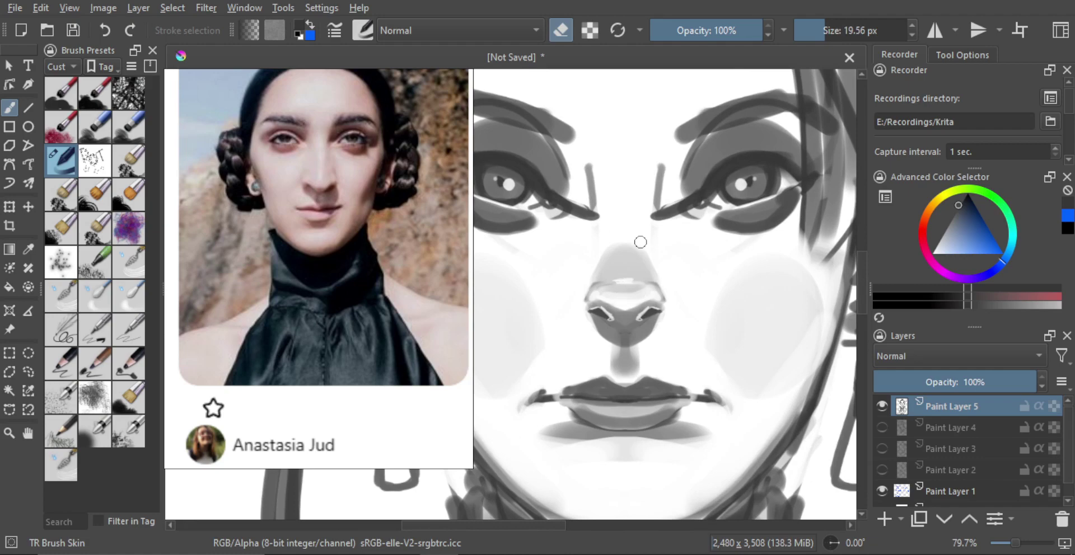
{"action": "left_click_drag", "start_coordinate": [636, 261], "coordinate": [622, 392], "text": "shift"}
{"action": "left_click_drag", "start_coordinate": [620, 299], "coordinate": [619, 260], "text": "ctrl"}
- Try light grey patches on both sides of the nose bridge with a 25.76 px brush, sampling the nose grey and redoing strokes
{"action": "left_click", "coordinate": [617, 305], "text": "alt"}
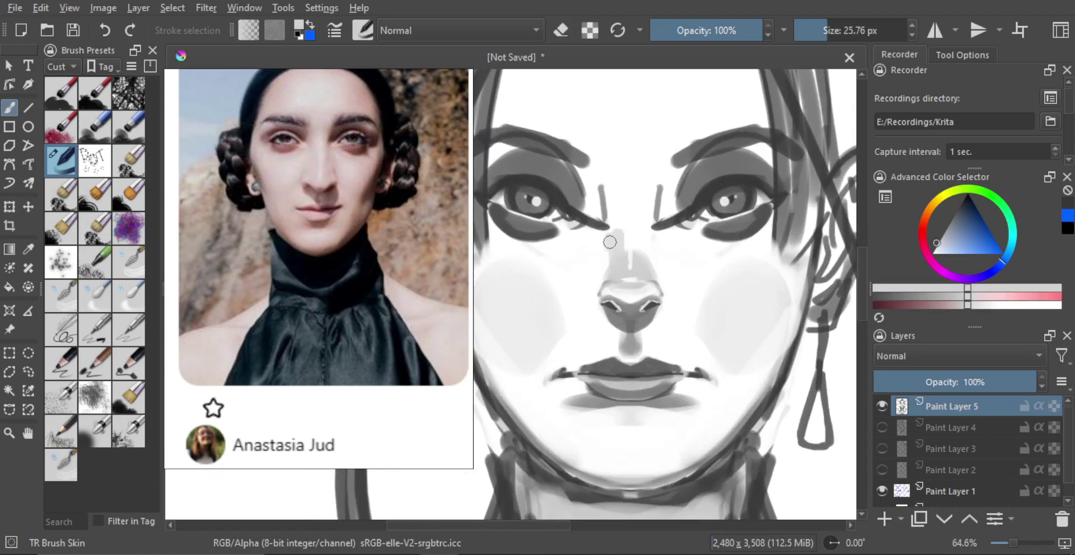
{"action": "mouse_move", "coordinate": [574, 256]}
{"action": "left_mouse_down"}
{"action": "mouse_move", "coordinate": [600, 272]}
{"action": "mouse_move", "coordinate": [594, 249]}
{"action": "mouse_move", "coordinate": [609, 263]}
{"action": "left_mouse_up"}
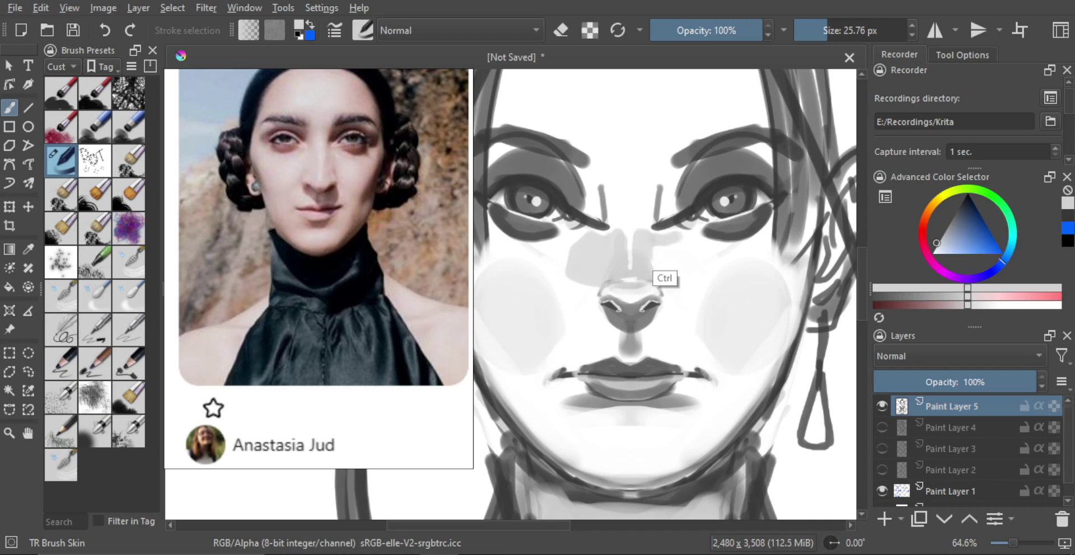
{"action": "mouse_move", "coordinate": [663, 233]}
{"action": "left_mouse_down"}
{"action": "mouse_move", "coordinate": [690, 257]}
{"action": "mouse_move", "coordinate": [681, 287]}
{"action": "mouse_move", "coordinate": [666, 283]}
{"action": "mouse_move", "coordinate": [689, 260]}
{"action": "mouse_move", "coordinate": [683, 285]}
{"action": "mouse_move", "coordinate": [663, 283]}
{"action": "mouse_move", "coordinate": [653, 260]}
{"action": "mouse_move", "coordinate": [676, 260]}
{"action": "left_mouse_up"}
{"action": "key", "text": "ctrl+z"}
{"action": "key", "text": "ctrl+z"}
{"action": "key", "text": "ctrl+z"}
{"action": "mouse_move", "coordinate": [689, 252]}
{"action": "left_mouse_down"}
{"action": "mouse_move", "coordinate": [688, 288]}
{"action": "mouse_move", "coordinate": [662, 240]}
{"action": "mouse_move", "coordinate": [625, 265]}
{"action": "mouse_move", "coordinate": [595, 268]}
{"action": "mouse_move", "coordinate": [610, 252]}
{"action": "mouse_move", "coordinate": [614, 278]}
{"action": "mouse_move", "coordinate": [639, 249]}
{"action": "mouse_move", "coordinate": [667, 292]}
{"action": "left_mouse_up"}
- Try fading the patches beside the nose bridge with a 48.97 px eraser and refining them with a 12.64 px eraser
{"action": "scroll", "coordinate": [624, 266], "scroll_direction": "up", "scroll_amount": 1}
{"action": "key", "text": "e"}
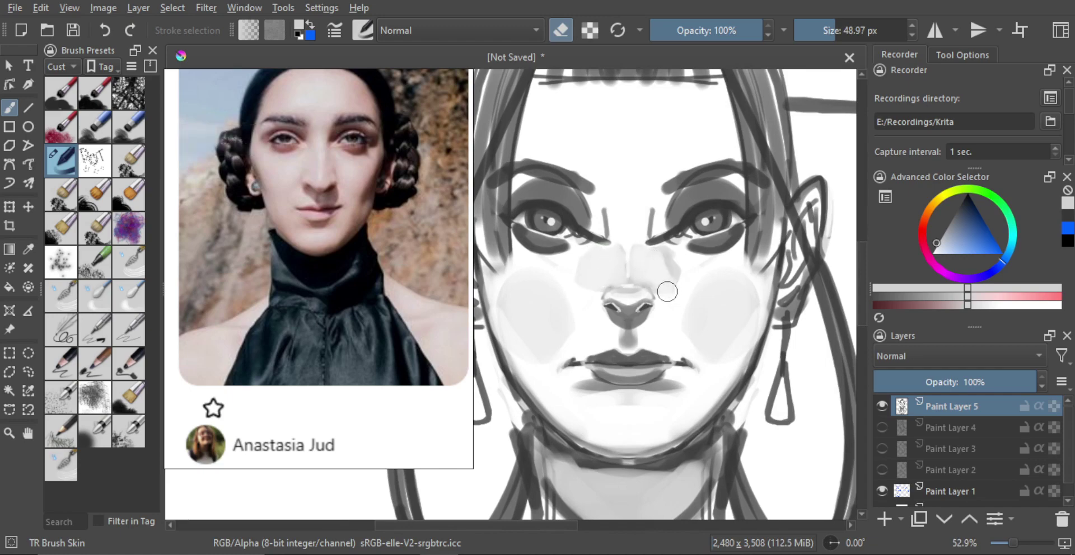
{"action": "left_click_drag", "start_coordinate": [599, 296], "coordinate": [615, 272]}
{"action": "left_click_drag", "start_coordinate": [612, 287], "coordinate": [592, 287]}
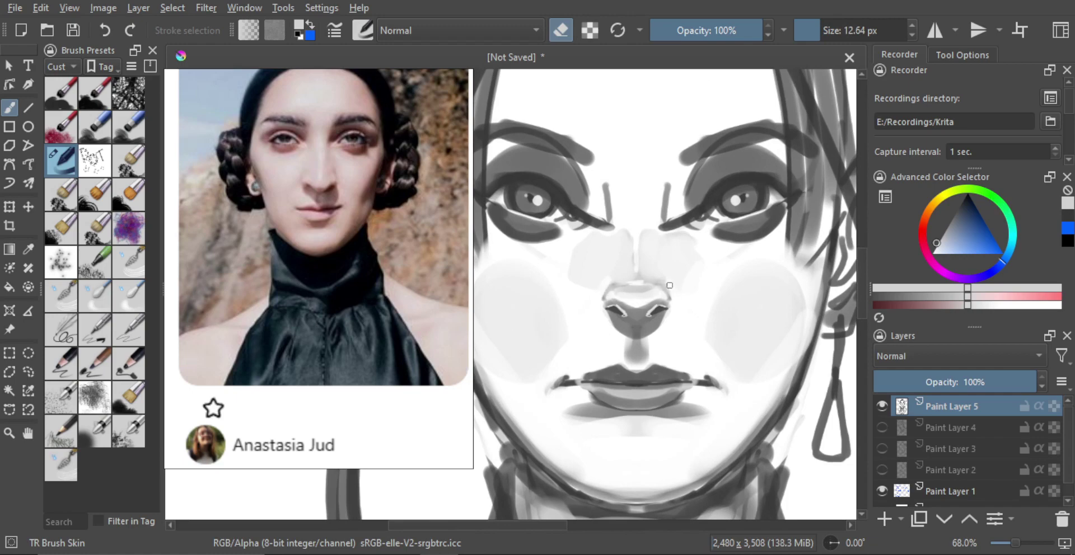
- Judge the patches beside the nose bridge from a distance and undo them
{"action": "scroll", "coordinate": [660, 297], "scroll_direction": "down", "scroll_amount": 2}
{"action": "scroll", "coordinate": [644, 302], "scroll_direction": "up", "scroll_amount": 1}
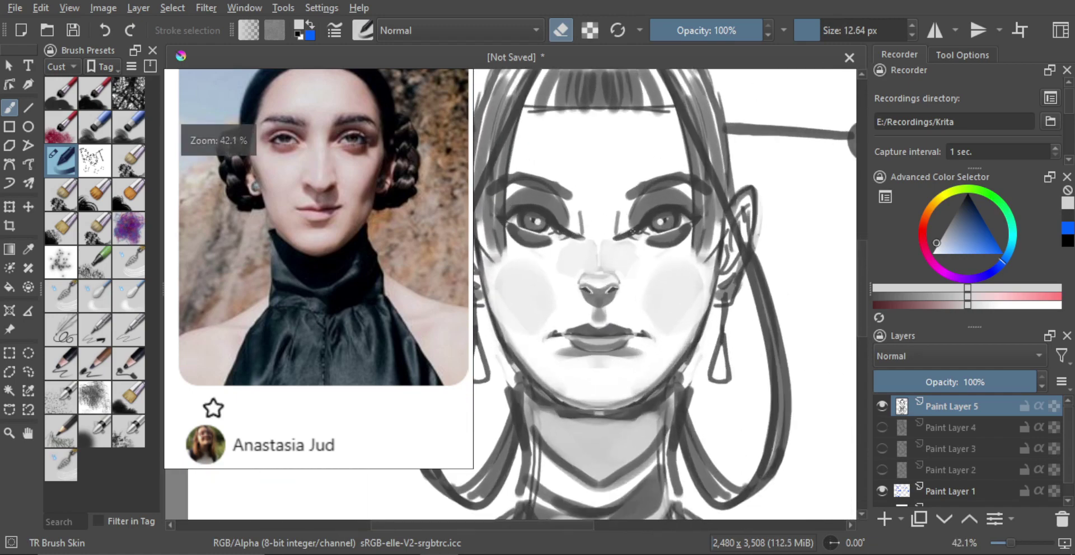
{"action": "scroll", "coordinate": [643, 308], "scroll_direction": "down", "scroll_amount": 1}
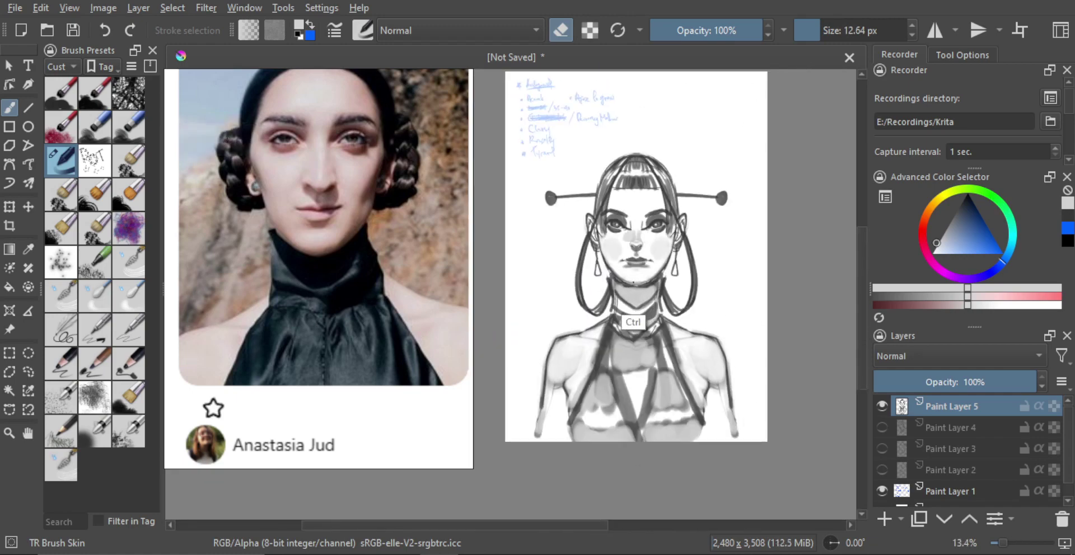
{"action": "scroll", "coordinate": [647, 239], "scroll_direction": "up", "scroll_amount": 1}
{"action": "scroll", "coordinate": [647, 239], "scroll_direction": "up", "scroll_amount": 5}
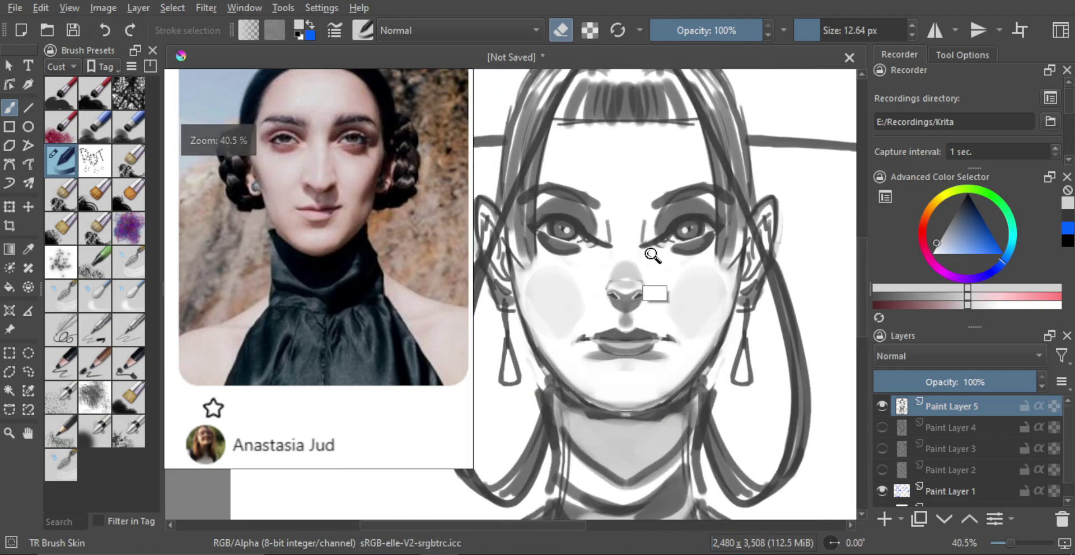
- View the whole figure at reduced zoom to judge how the face shading reads
{"action": "scroll", "coordinate": [662, 250], "scroll_direction": "down", "scroll_amount": 4}
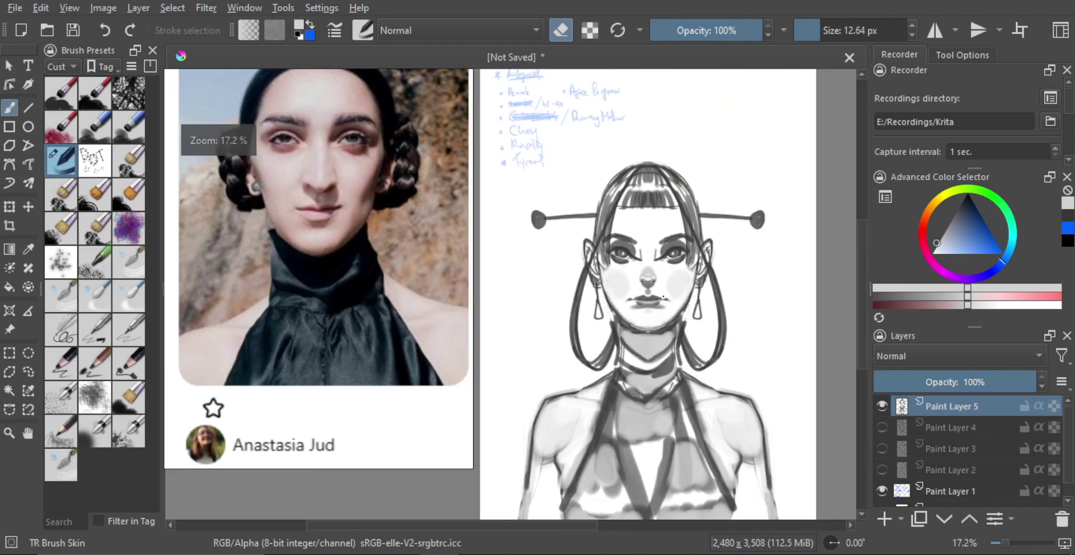
{"action": "left_click_drag", "start_coordinate": [670, 289], "coordinate": [620, 283]}
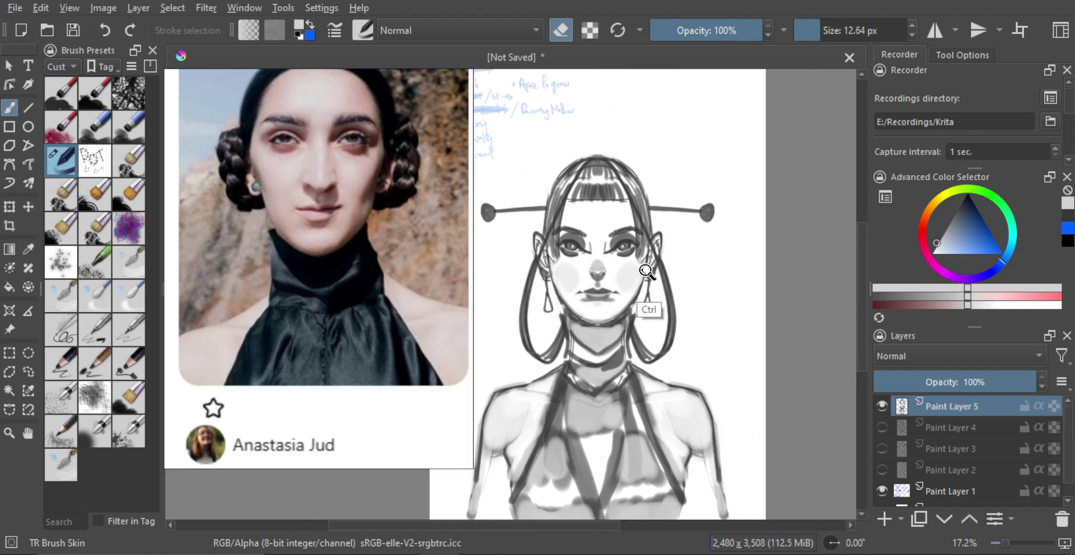
{"action": "left_click_drag", "start_coordinate": [651, 272], "coordinate": [616, 315]}
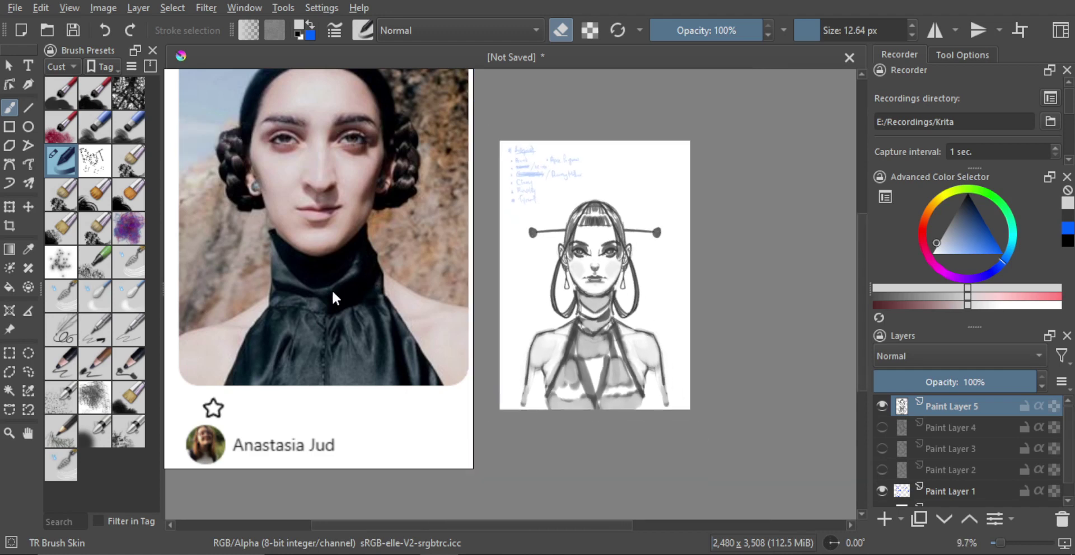
- Browse the reference board's portrait, expression and costume photos
{"action": "scroll", "coordinate": [335, 295], "scroll_direction": "down", "scroll_amount": 9}
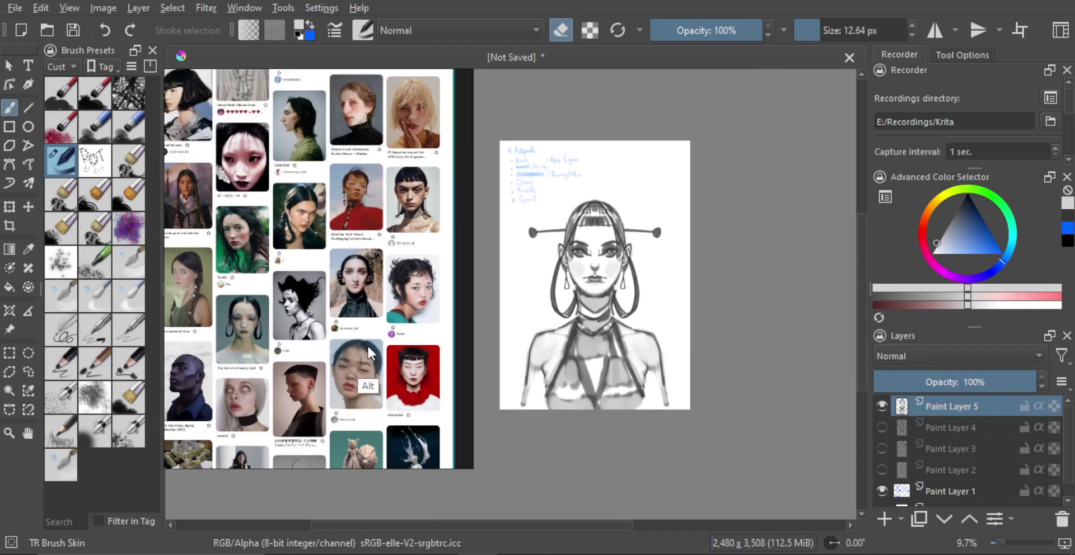
{"action": "scroll", "coordinate": [367, 344], "scroll_direction": "down", "scroll_amount": 5}
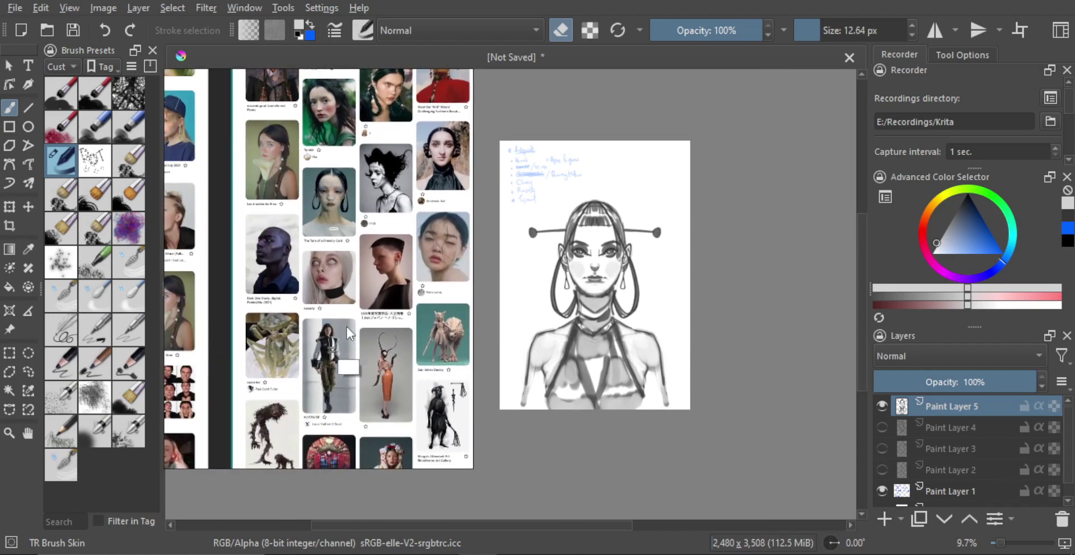
{"action": "scroll", "coordinate": [348, 327], "scroll_direction": "left", "scroll_amount": 3}
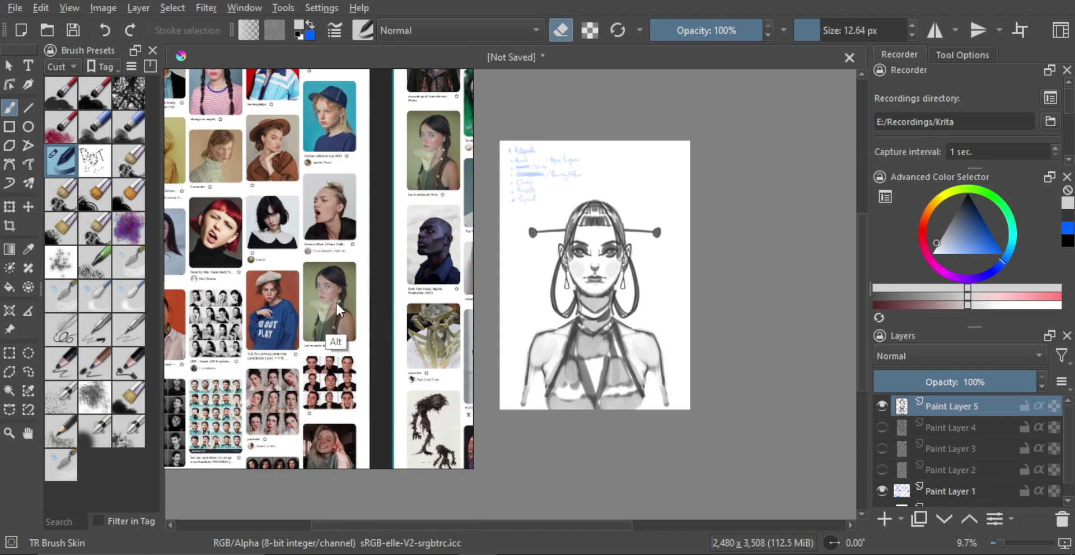
{"action": "scroll", "coordinate": [331, 302], "scroll_direction": "down", "scroll_amount": 3}
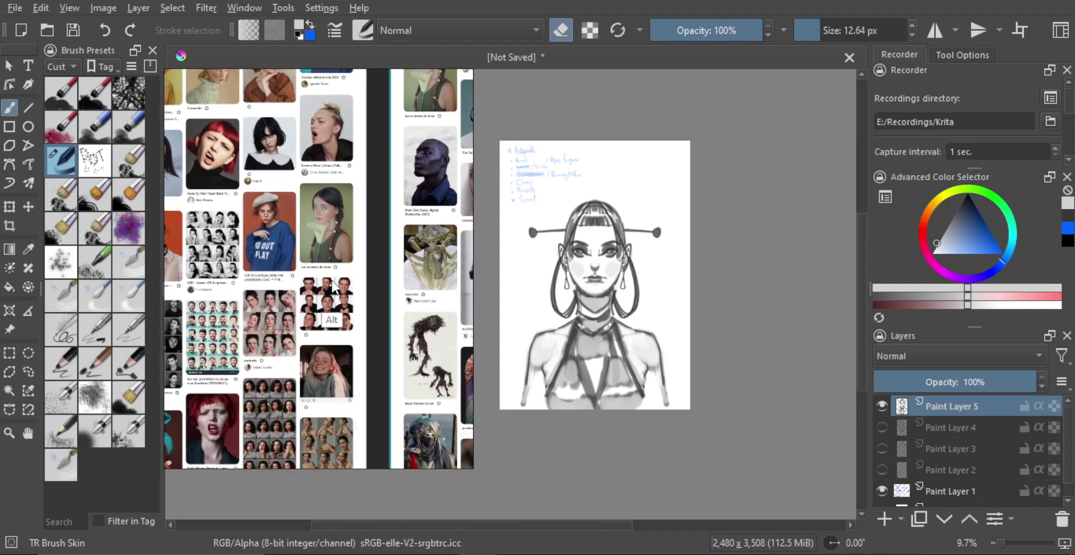
{"action": "scroll", "coordinate": [339, 313], "scroll_direction": "up", "scroll_amount": 4}
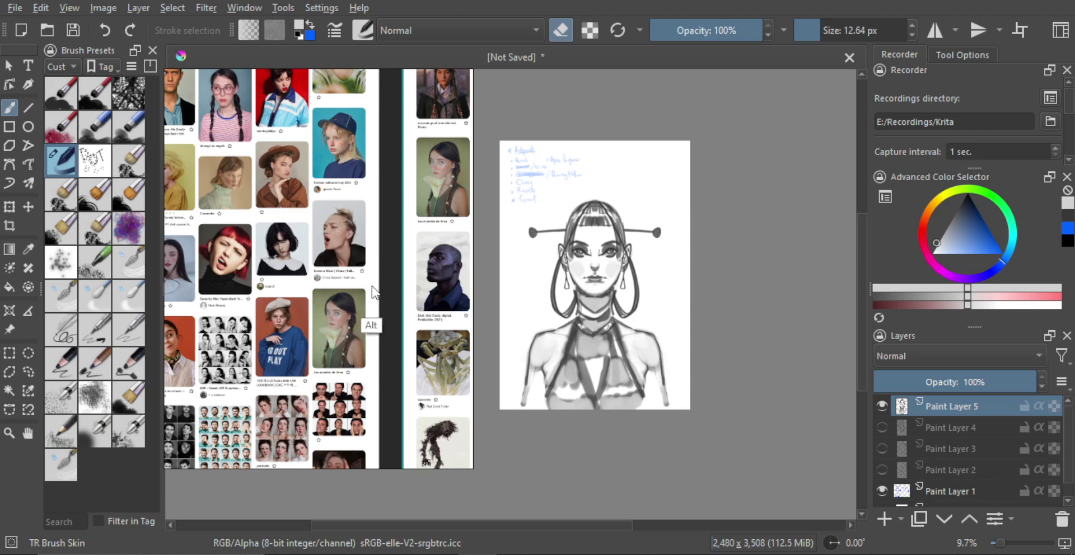
{"action": "left_click_drag", "start_coordinate": [369, 319], "coordinate": [360, 209]}
{"action": "left_click_drag", "start_coordinate": [374, 339], "coordinate": [361, 221]}
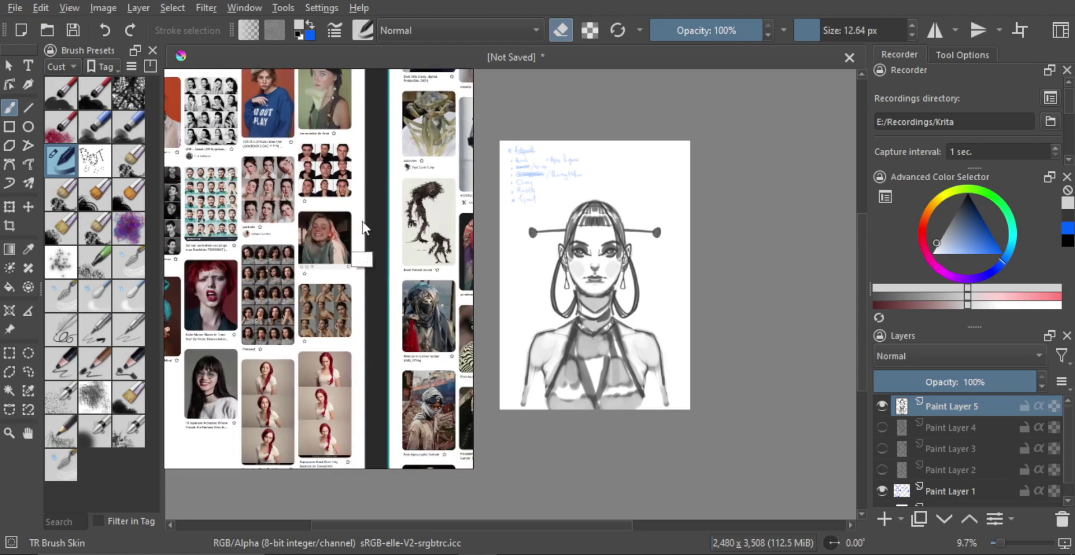
{"action": "left_click_drag", "start_coordinate": [405, 300], "coordinate": [304, 264]}
{"action": "left_click_drag", "start_coordinate": [363, 304], "coordinate": [345, 250]}
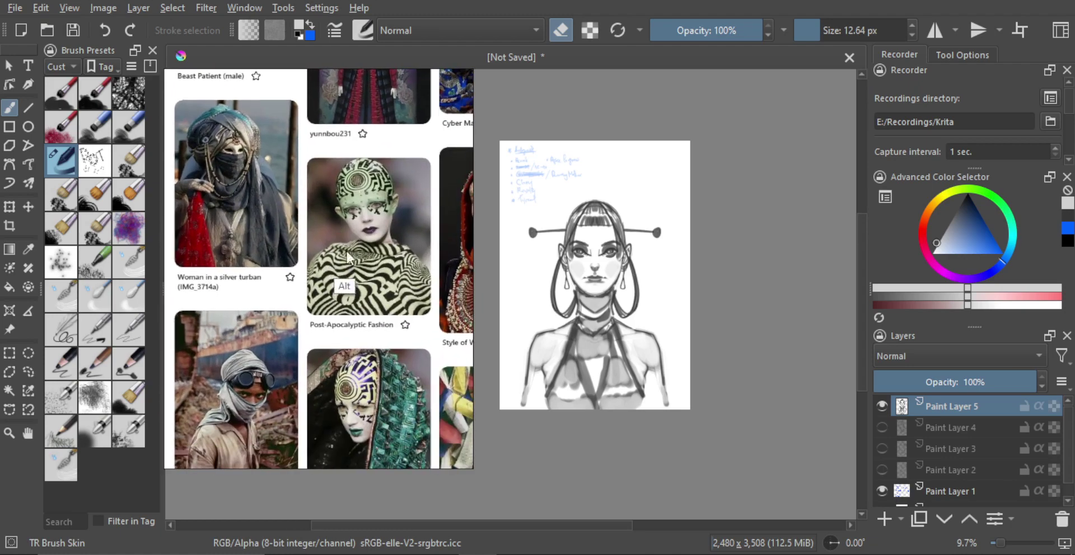
- Examine the beaded collar and hood in the "Style of Westeros" reference photo up close
{"action": "left_click_drag", "start_coordinate": [379, 321], "coordinate": [290, 278]}
{"action": "left_click_drag", "start_coordinate": [373, 285], "coordinate": [341, 282], "text": "alt"}
{"action": "scroll", "coordinate": [344, 247], "scroll_direction": "up", "scroll_amount": 3}
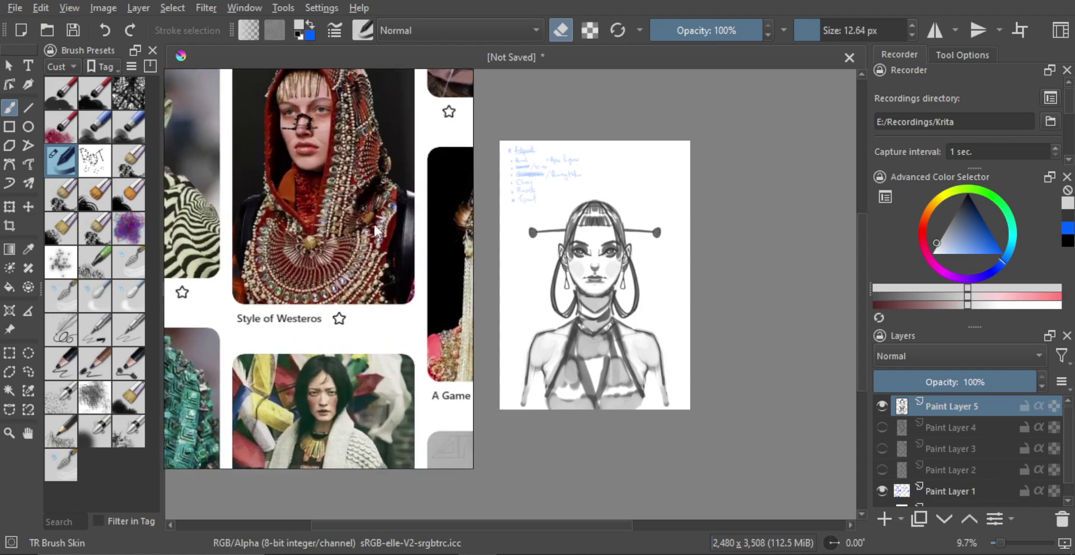
{"action": "left_click_drag", "start_coordinate": [357, 250], "coordinate": [352, 247], "text": "alt"}
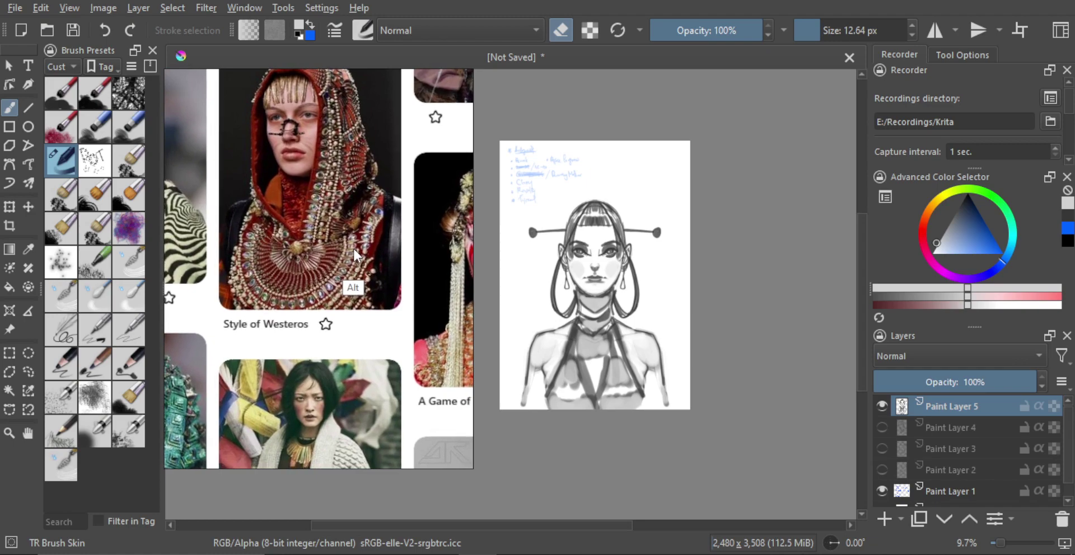
{"action": "scroll", "coordinate": [351, 325], "scroll_direction": "up", "scroll_amount": 2}
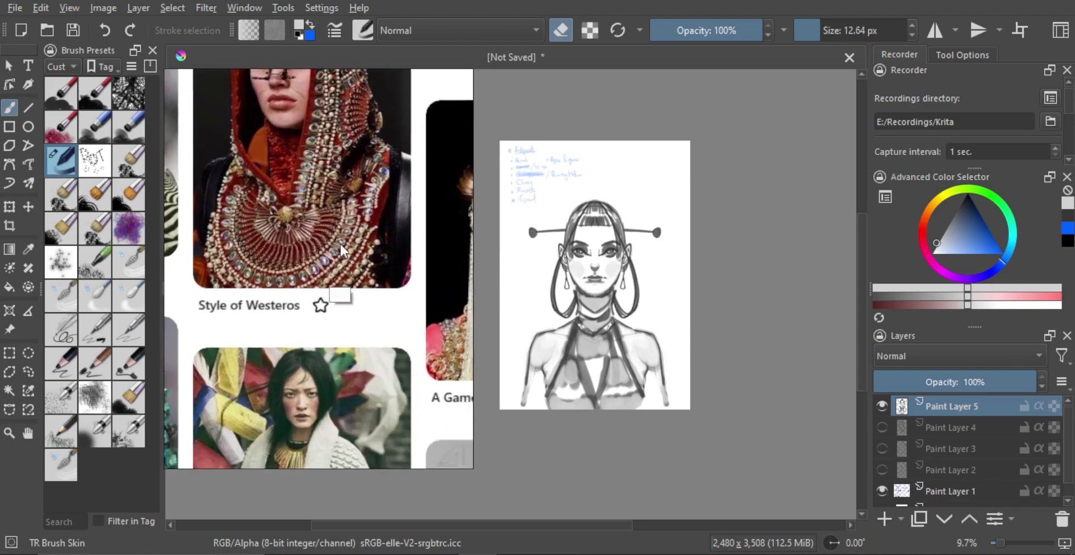
{"action": "scroll", "coordinate": [356, 296], "scroll_direction": "down", "scroll_amount": 2}
{"action": "left_click_drag", "start_coordinate": [365, 302], "coordinate": [243, 283], "text": "alt"}
{"action": "scroll", "coordinate": [343, 261], "scroll_direction": "up", "scroll_amount": 3}
{"action": "mouse_move", "coordinate": [358, 268]}
{"action": "left_mouse_down", "text": "alt"}
{"action": "mouse_move", "coordinate": [338, 275]}
{"action": "mouse_move", "coordinate": [311, 260]}
{"action": "mouse_move", "coordinate": [385, 262]}
{"action": "mouse_move", "coordinate": [368, 253]}
{"action": "left_mouse_up", "text": "alt"}
{"action": "scroll", "coordinate": [334, 260], "scroll_direction": "left", "scroll_amount": 3}
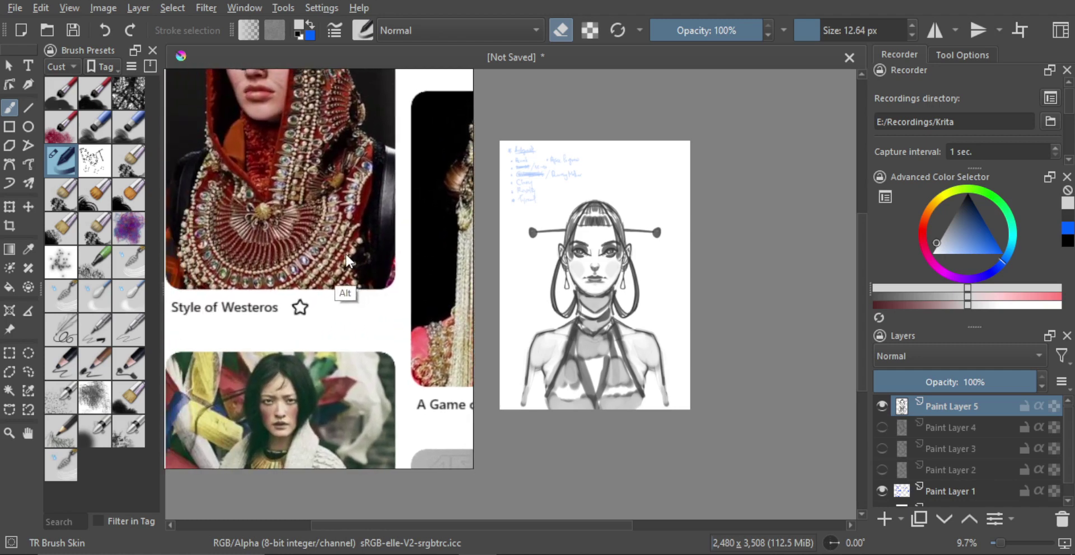
{"action": "scroll", "coordinate": [366, 306], "scroll_direction": "up", "scroll_amount": 3}
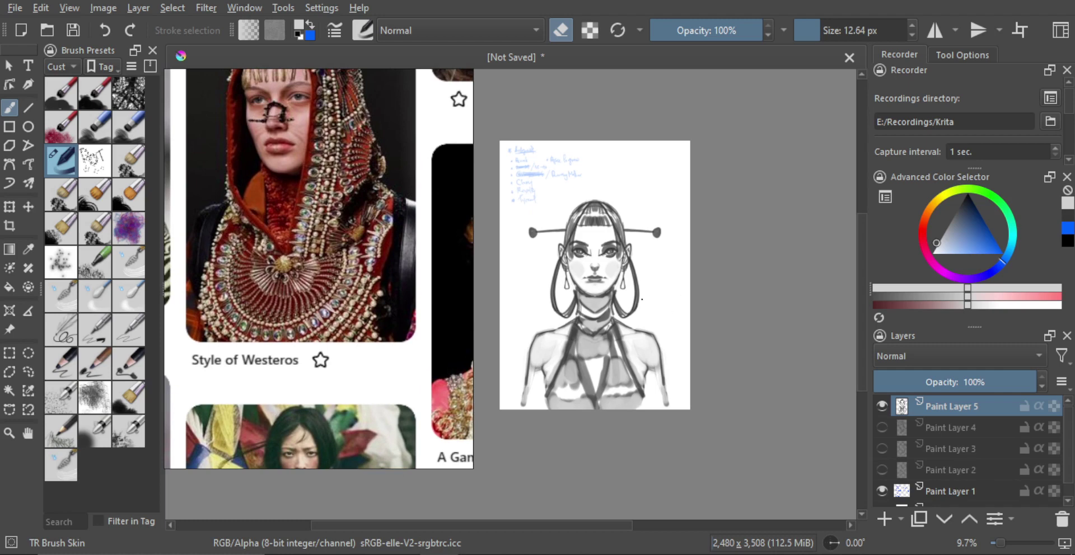
- Erase the grey shading on the upper chest between the halter straps with a 59.05 px eraser
{"action": "scroll", "coordinate": [593, 361], "scroll_direction": "up", "scroll_amount": 4}
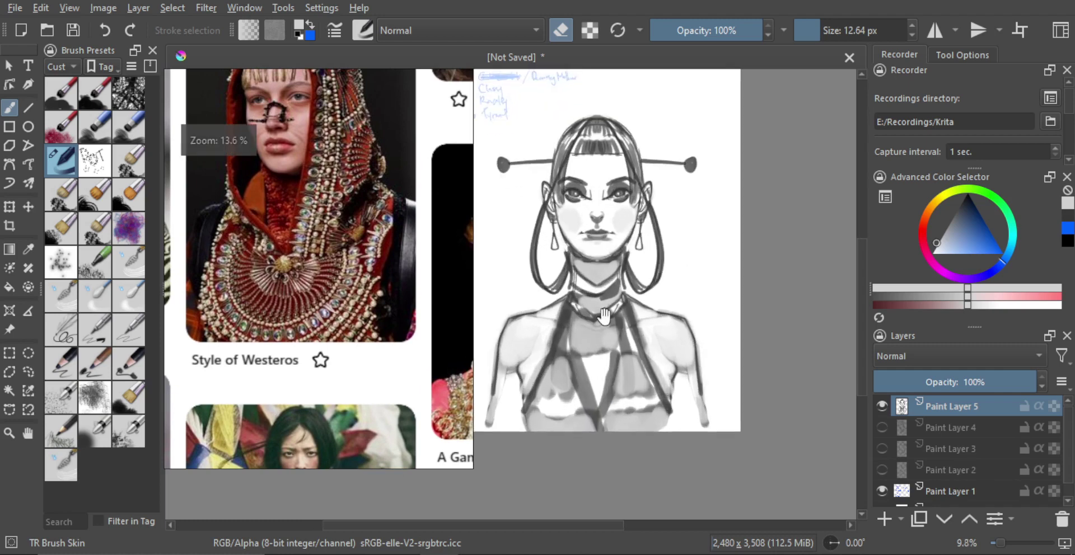
{"action": "key", "text": "e"}
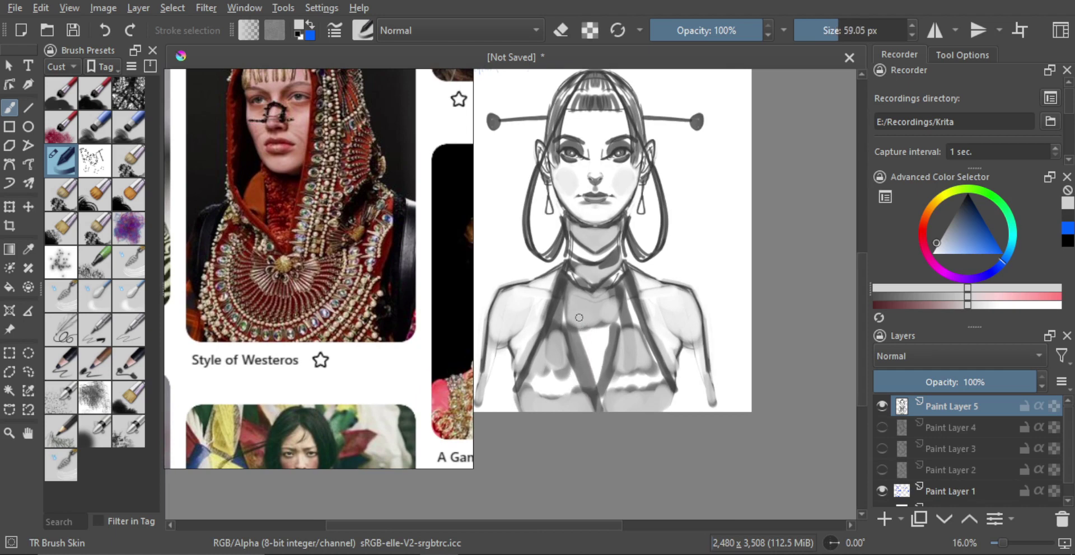
{"action": "key", "text": "e"}
{"action": "mouse_move", "coordinate": [573, 299]}
{"action": "left_mouse_down"}
{"action": "mouse_move", "coordinate": [590, 358]}
{"action": "mouse_move", "coordinate": [568, 287]}
{"action": "mouse_move", "coordinate": [607, 297]}
{"action": "mouse_move", "coordinate": [619, 285]}
{"action": "mouse_move", "coordinate": [604, 363]}
{"action": "mouse_move", "coordinate": [578, 299]}
{"action": "mouse_move", "coordinate": [597, 345]}
{"action": "mouse_move", "coordinate": [612, 304]}
{"action": "mouse_move", "coordinate": [598, 360]}
{"action": "mouse_move", "coordinate": [574, 289]}
{"action": "mouse_move", "coordinate": [583, 329]}
{"action": "mouse_move", "coordinate": [608, 296]}
{"action": "mouse_move", "coordinate": [600, 367]}
{"action": "mouse_move", "coordinate": [592, 314]}
{"action": "left_mouse_up"}
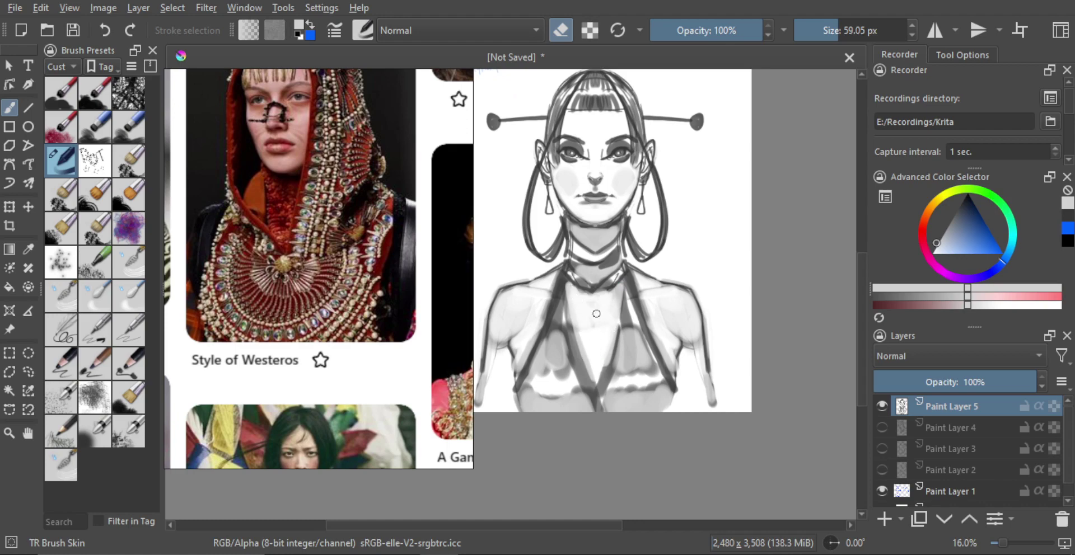
- Add a new paint layer above Paint Layer 5 and choose a very dark grey as the brush colour
{"action": "scroll", "coordinate": [610, 304], "scroll_direction": "down", "scroll_amount": 2}
{"action": "scroll", "coordinate": [630, 313], "scroll_direction": "up", "scroll_amount": 1}
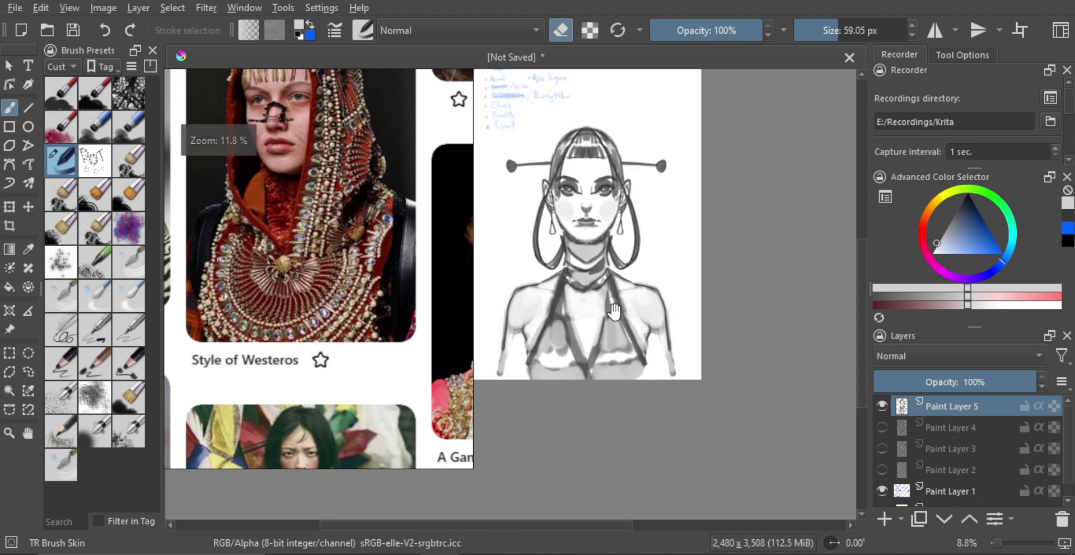
{"action": "key", "text": "plus"}
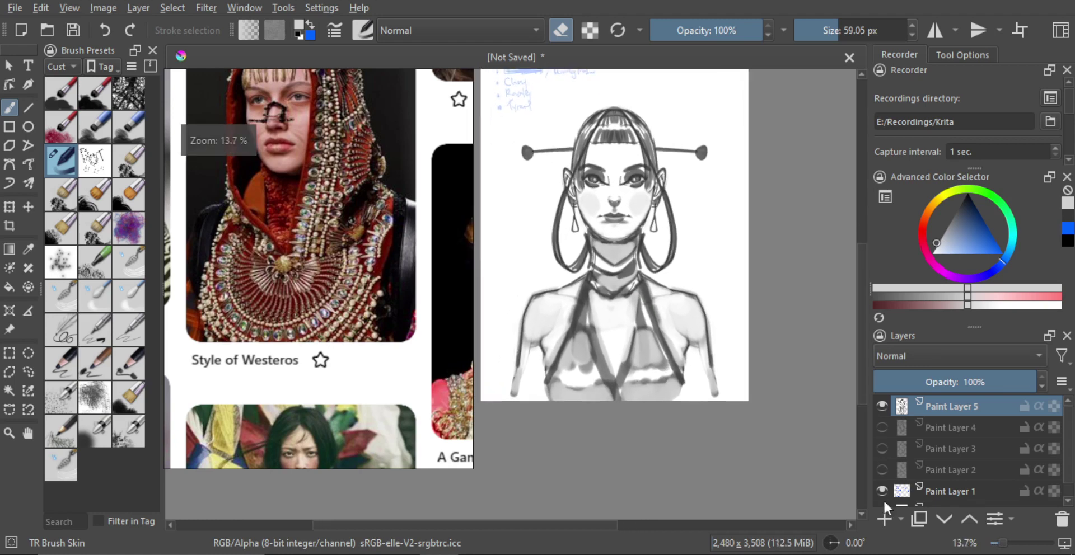
{"action": "left_click", "coordinate": [886, 518]}
{"action": "key", "text": "plus"}
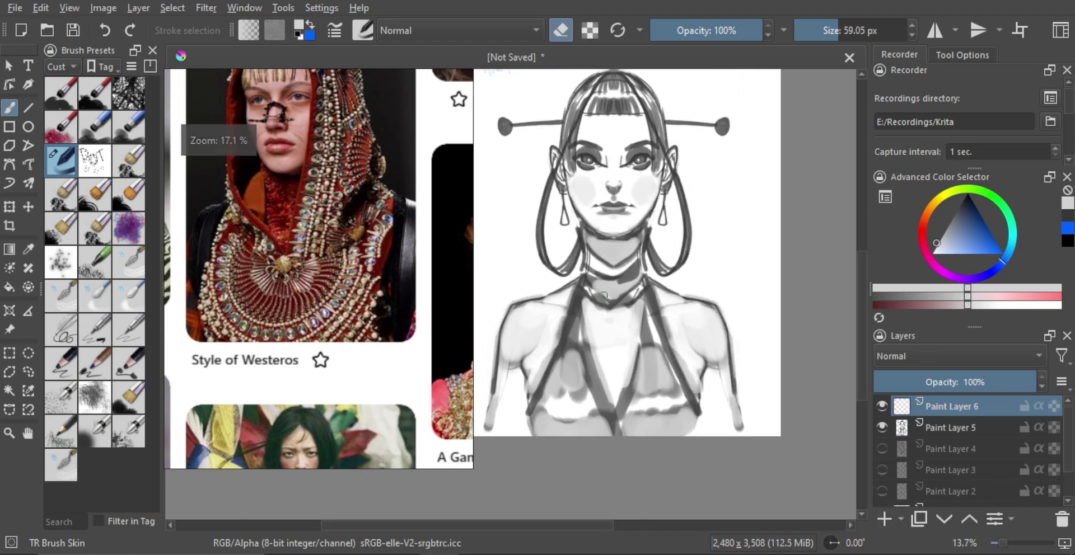
{"action": "key", "text": "e"}
{"action": "key", "text": "minus"}
{"action": "key", "text": "minus"}
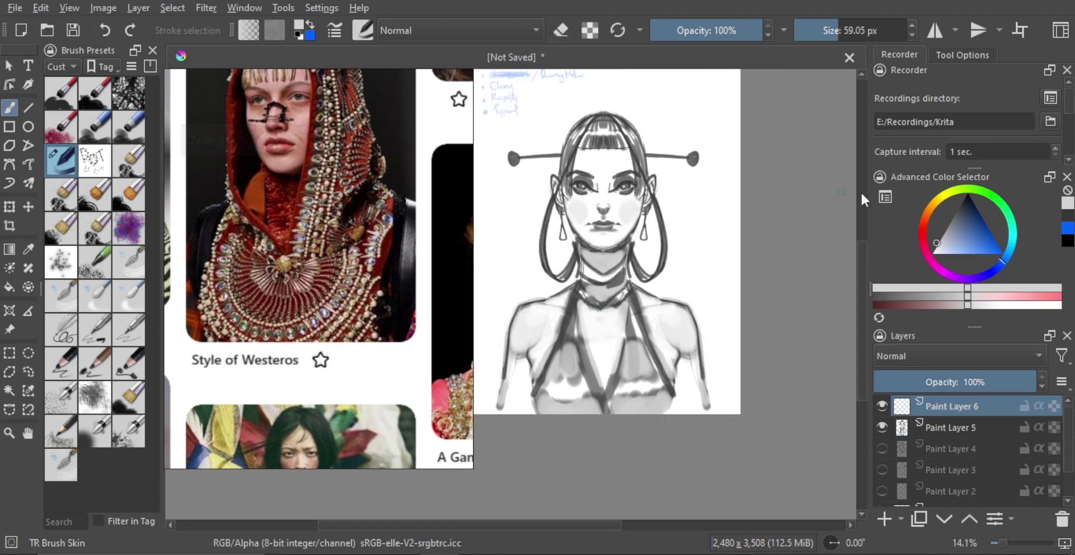
{"action": "left_click", "coordinate": [952, 200]}
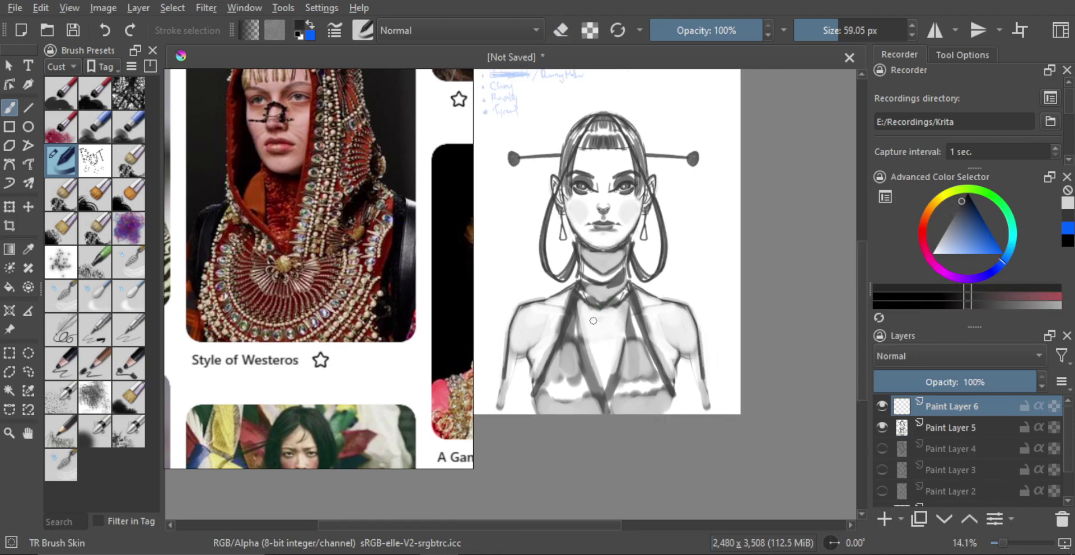
- Erase the leftover grey at the centre of the chest between the halter straps on Paint Layer 5
{"action": "key", "text": "e"}
{"action": "left_click", "coordinate": [932, 434]}
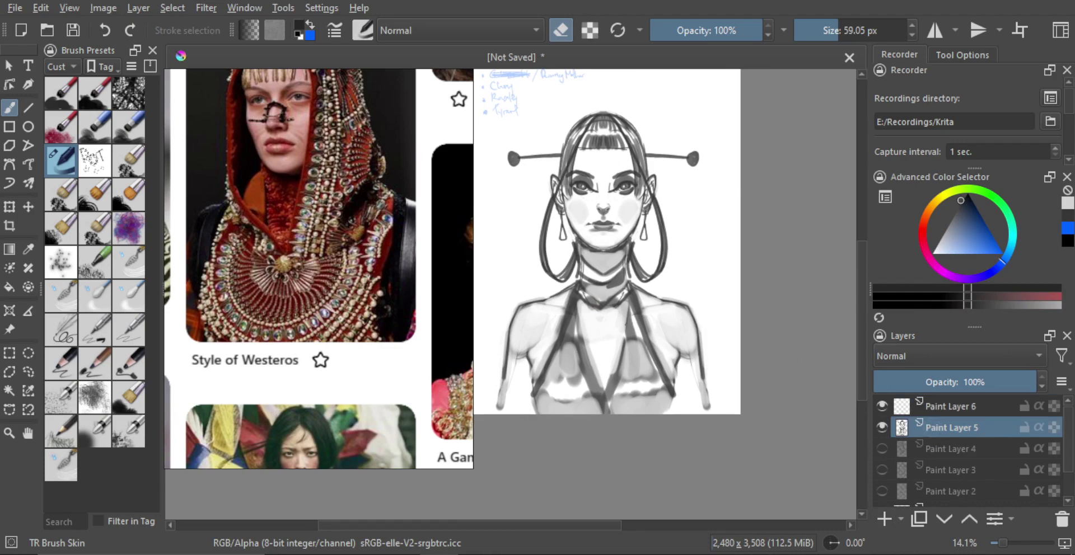
{"action": "left_click_drag", "start_coordinate": [618, 321], "coordinate": [611, 346]}
{"action": "key", "text": "e"}
- Return to Paint Layer 6 and choose a slightly lighter dark grey as the brush colour
{"action": "left_click", "coordinate": [932, 406]}
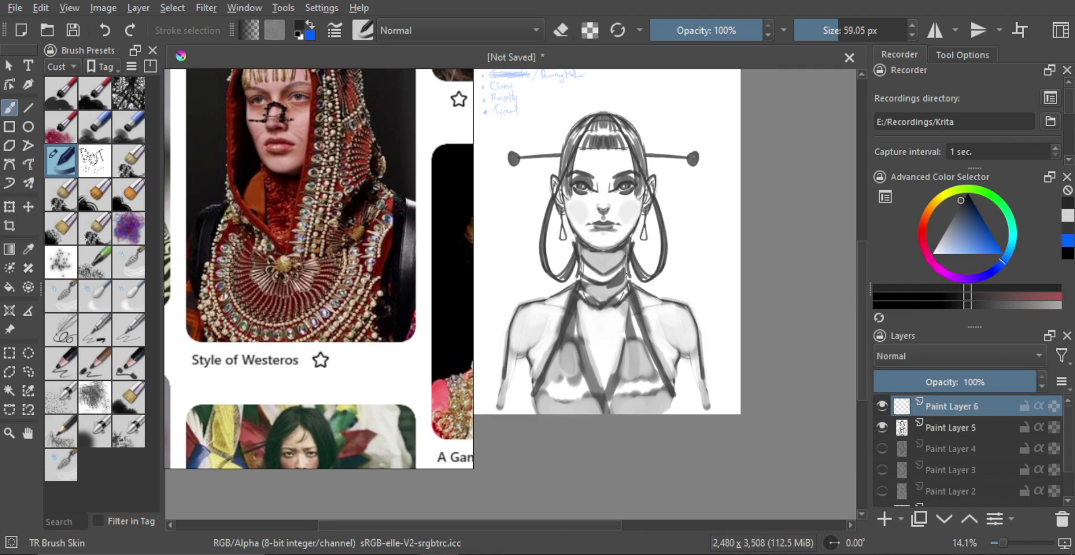
{"action": "left_click_drag", "start_coordinate": [949, 209], "coordinate": [939, 211]}
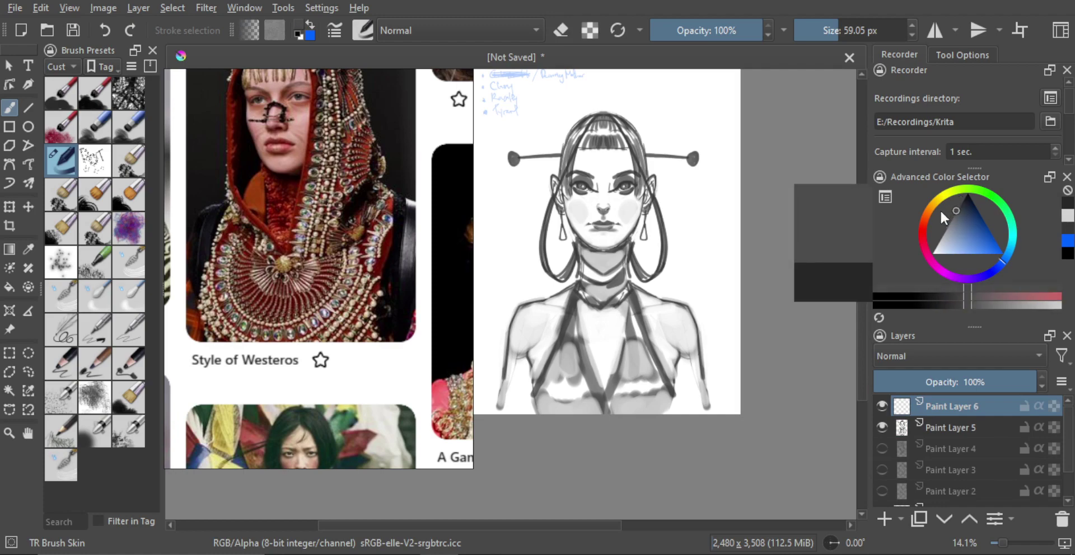
{"action": "left_click_drag", "start_coordinate": [701, 266], "coordinate": [708, 256]}
{"action": "key", "text": "ctrl+z"}
- Try a V-shaped necklace with a round pendant between the halter straps, using a 31.20 px brush
{"action": "mouse_move", "coordinate": [644, 296]}
{"action": "left_mouse_down"}
{"action": "mouse_move", "coordinate": [592, 330]}
{"action": "mouse_move", "coordinate": [589, 374]}
{"action": "left_mouse_up"}
{"action": "key", "text": "ctrl+z"}
{"action": "left_click_drag", "start_coordinate": [582, 313], "coordinate": [585, 314]}
{"action": "left_click_drag", "start_coordinate": [578, 291], "coordinate": [595, 343]}
{"action": "key", "text": "ctrl+z"}
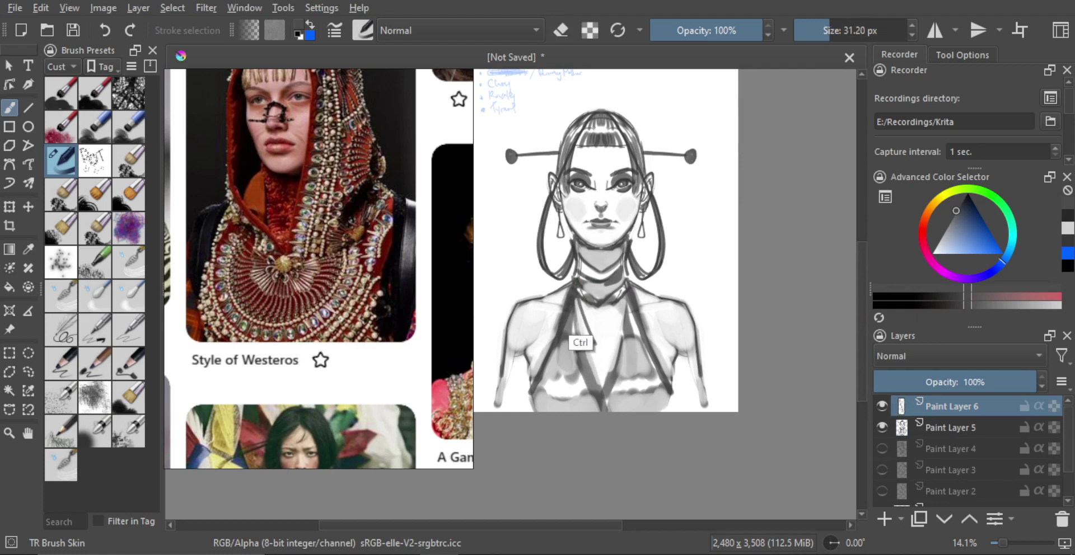
{"action": "key", "text": "ctrl+z"}
{"action": "left_click_drag", "start_coordinate": [578, 300], "coordinate": [596, 340]}
{"action": "mouse_move", "coordinate": [578, 298]}
{"action": "left_mouse_down"}
{"action": "mouse_move", "coordinate": [597, 339]}
{"action": "mouse_move", "coordinate": [626, 284]}
{"action": "mouse_move", "coordinate": [599, 340]}
{"action": "left_mouse_up"}
{"action": "key", "text": "ctrl+z"}
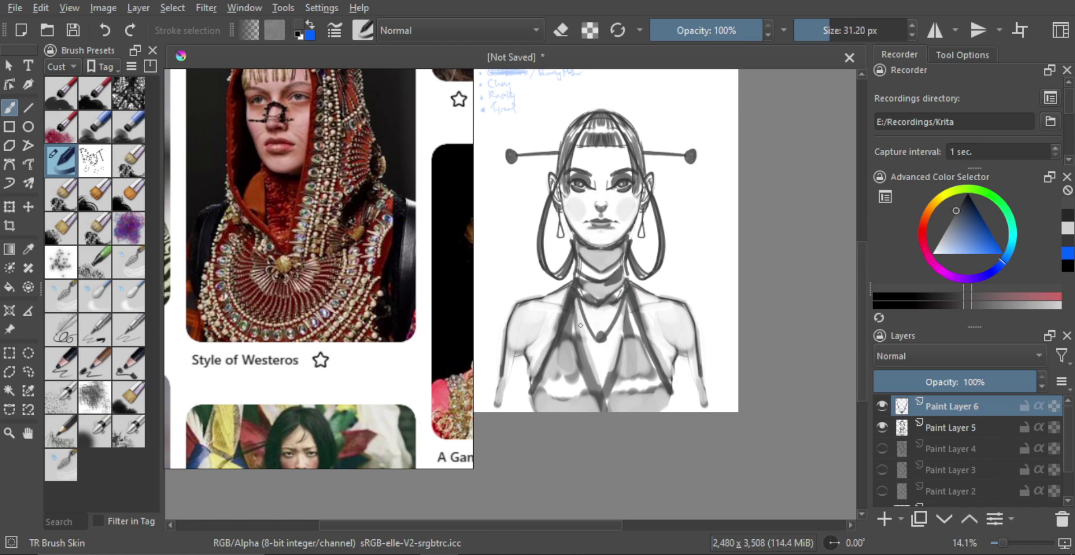
- Try a layered necklace of short hanging strands below the neck collar on Paint Layer 6
{"action": "mouse_move", "coordinate": [576, 328]}
{"action": "left_mouse_down", "text": "shift"}
{"action": "mouse_move", "coordinate": [598, 321]}
{"action": "mouse_move", "coordinate": [628, 309]}
{"action": "left_mouse_up", "text": "shift"}
{"action": "key", "text": "ctrl+z"}
{"action": "scroll", "coordinate": [623, 349], "scroll_direction": "down", "scroll_amount": 2}
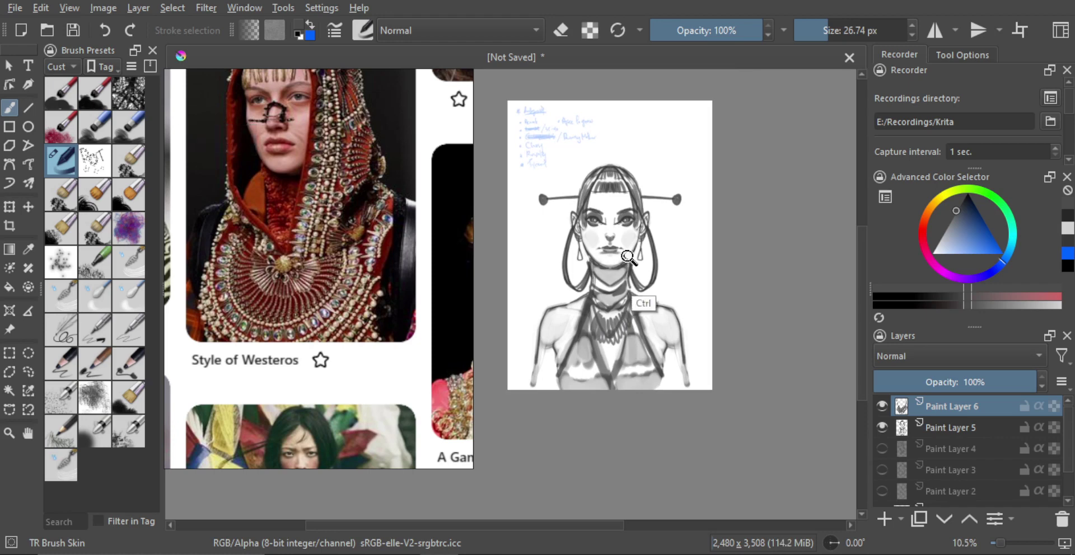
{"action": "scroll", "coordinate": [650, 241], "scroll_direction": "up", "scroll_amount": 4}
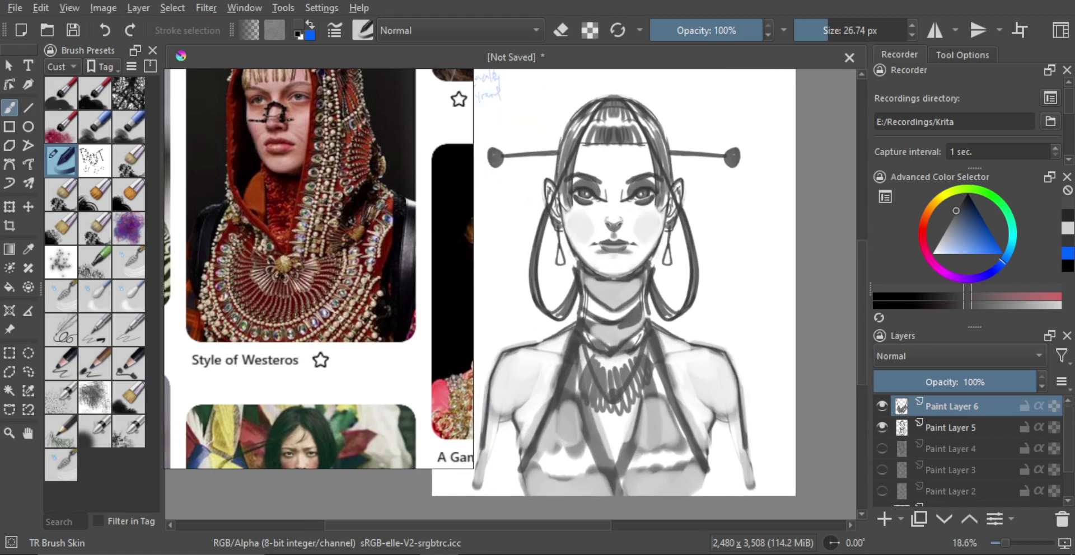
{"action": "mouse_move", "coordinate": [609, 378]}
{"action": "left_mouse_down"}
{"action": "mouse_move", "coordinate": [608, 333]}
{"action": "mouse_move", "coordinate": [593, 350]}
{"action": "left_mouse_up"}
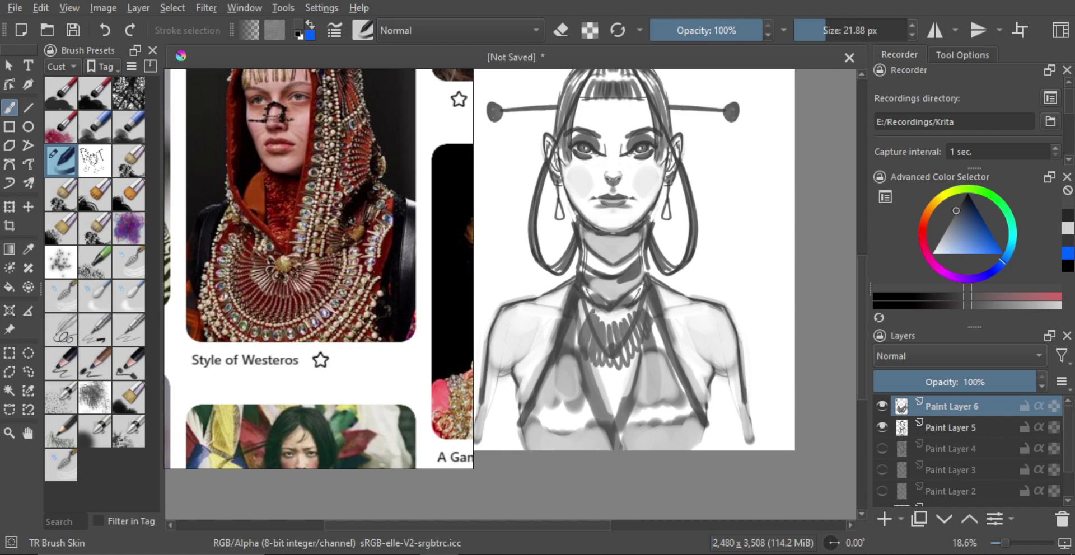
{"action": "mouse_move", "coordinate": [579, 314]}
{"action": "left_mouse_down"}
{"action": "mouse_move", "coordinate": [611, 366]}
{"action": "mouse_move", "coordinate": [611, 325]}
{"action": "mouse_move", "coordinate": [650, 347]}
{"action": "mouse_move", "coordinate": [651, 336]}
{"action": "mouse_move", "coordinate": [648, 360]}
{"action": "mouse_move", "coordinate": [603, 331]}
{"action": "mouse_move", "coordinate": [612, 302]}
{"action": "mouse_move", "coordinate": [600, 302]}
{"action": "mouse_move", "coordinate": [597, 275]}
{"action": "mouse_move", "coordinate": [568, 288]}
{"action": "left_mouse_up"}
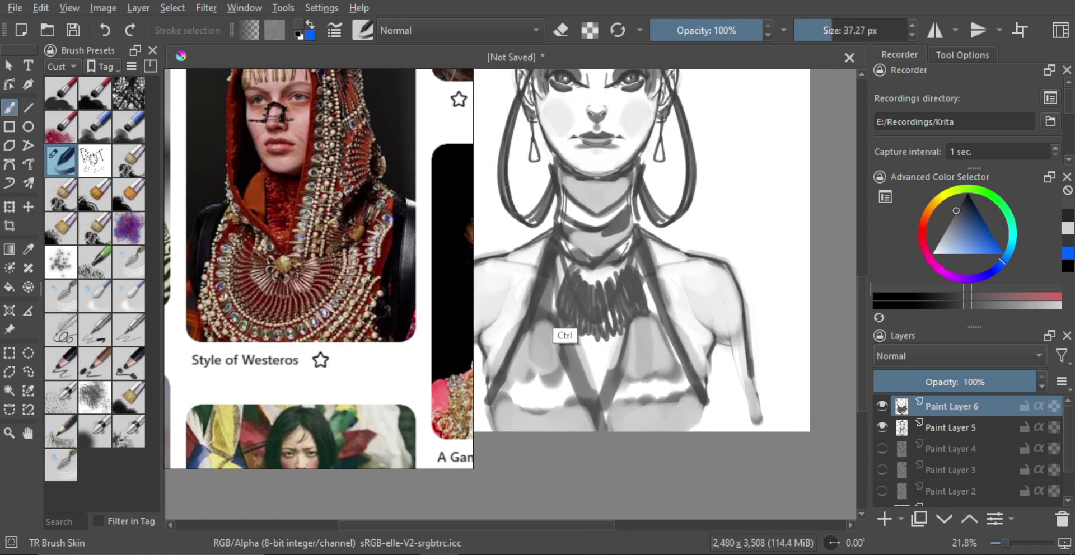
- Erase a band across the middle of the necklace strands and add a new strand row with a 45.44 px brush
{"action": "key", "text": "e"}
{"action": "mouse_move", "coordinate": [568, 293]}
{"action": "left_mouse_down"}
{"action": "mouse_move", "coordinate": [595, 301]}
{"action": "mouse_move", "coordinate": [627, 304]}
{"action": "left_mouse_up"}
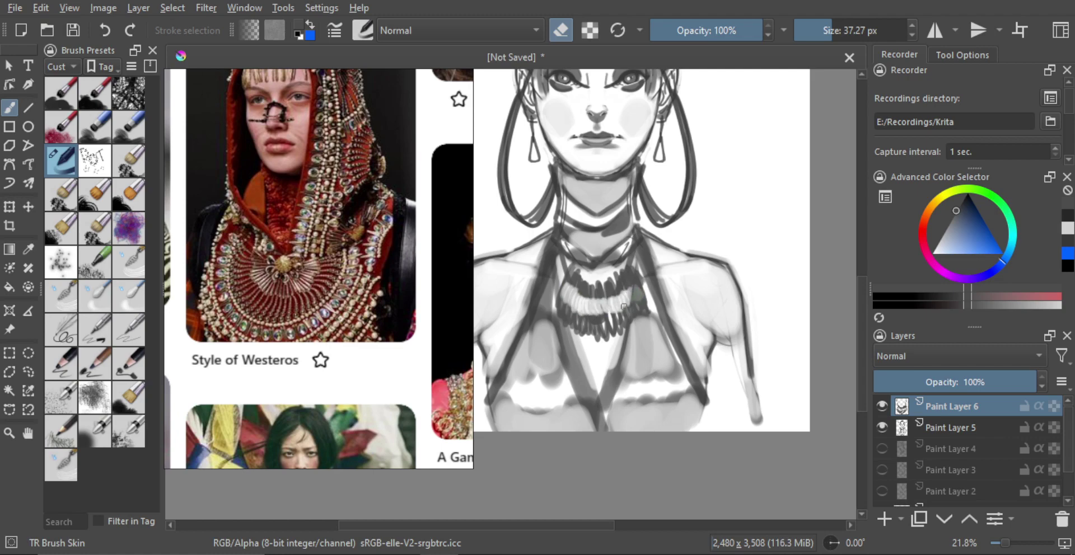
{"action": "key", "text": "e"}
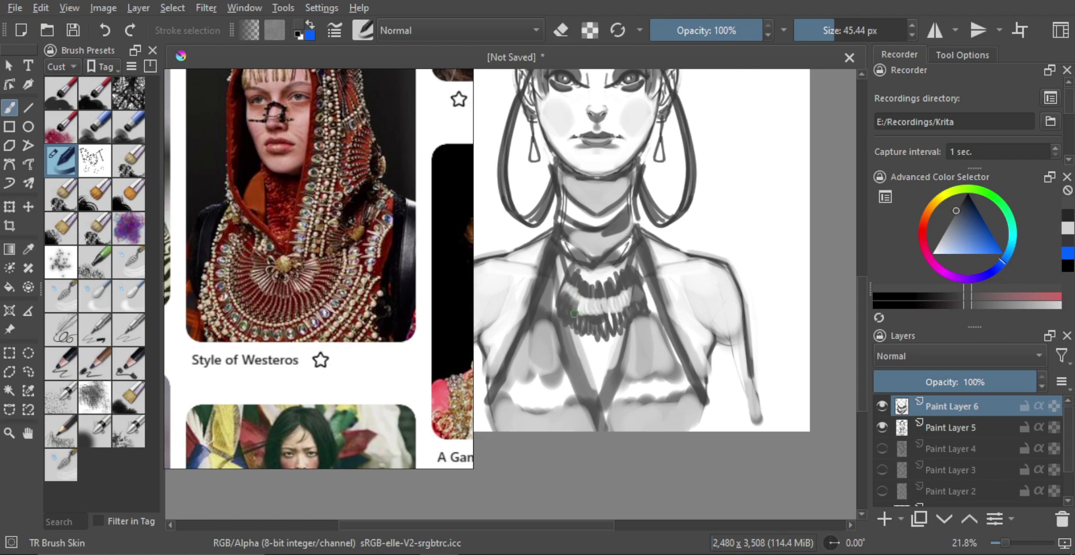
{"action": "left_click_drag", "start_coordinate": [607, 310], "coordinate": [622, 314]}
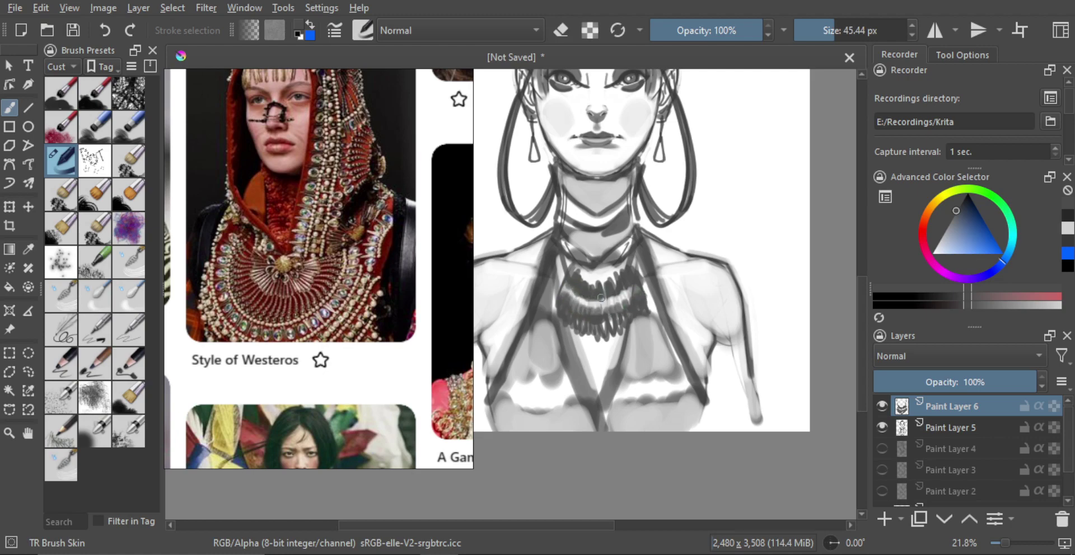
- Fill the gap between the necklace's upper and lower rows with more strands using a 24.33 px brush
{"action": "scroll", "coordinate": [636, 285], "scroll_direction": "down", "scroll_amount": 3}
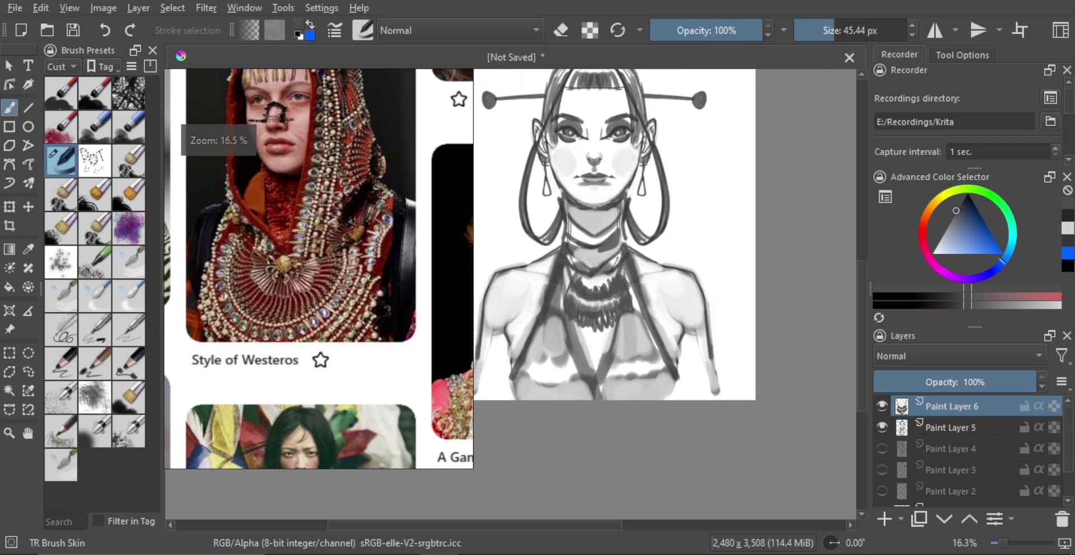
{"action": "key", "text": "e"}
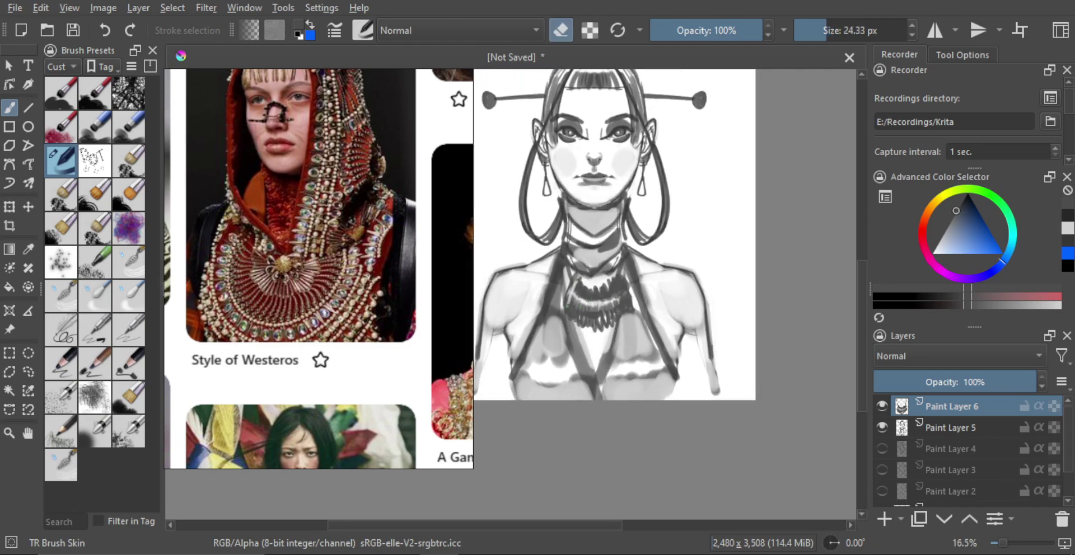
{"action": "key", "text": "e"}
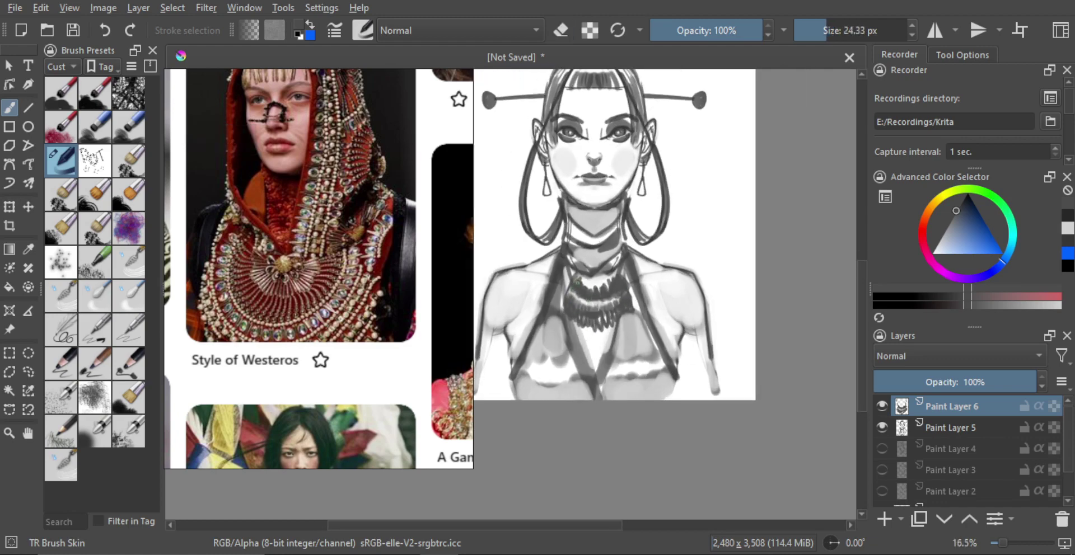
{"action": "left_click_drag", "start_coordinate": [594, 305], "coordinate": [608, 317]}
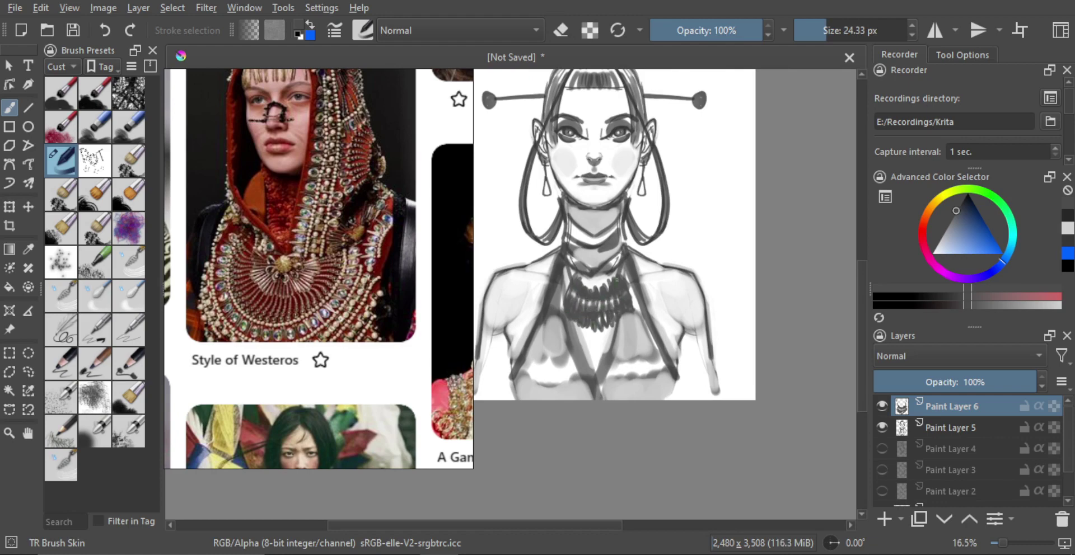
{"action": "scroll", "coordinate": [602, 336], "scroll_direction": "down", "scroll_amount": 3}
{"action": "scroll", "coordinate": [610, 336], "scroll_direction": "up", "scroll_amount": 4}
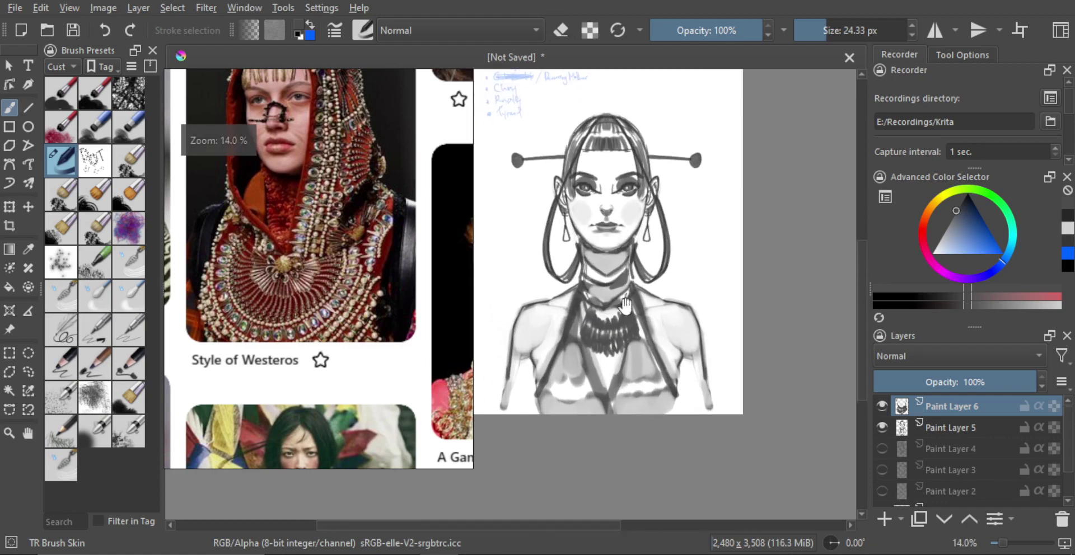
{"action": "scroll", "coordinate": [629, 309], "scroll_direction": "down", "scroll_amount": 1}
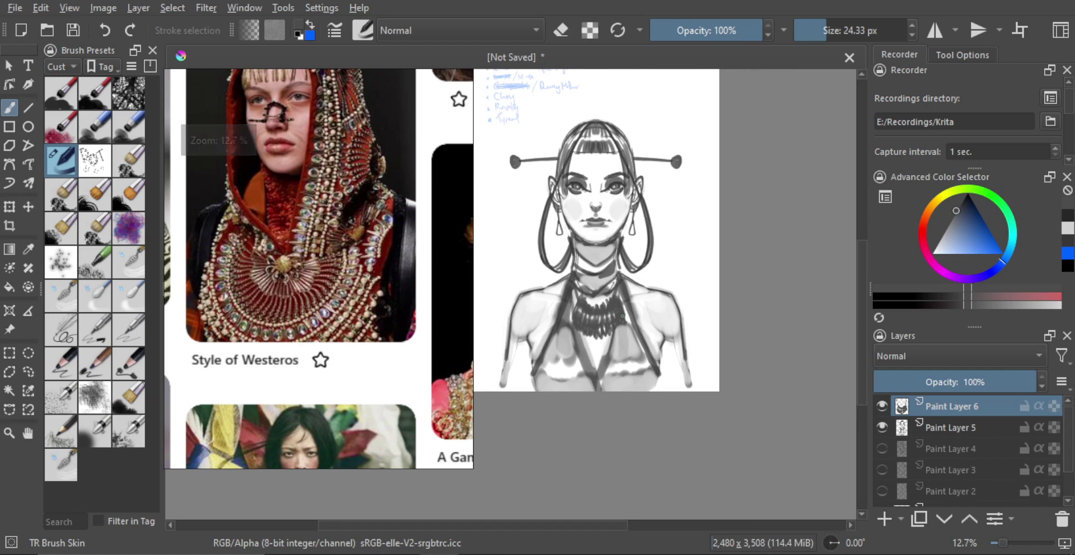
- Switch to the Move tool and clear the strand necklace from Paint Layer 6
{"action": "key", "text": "t"}
{"action": "left_click_drag", "start_coordinate": [609, 317], "coordinate": [611, 318]}
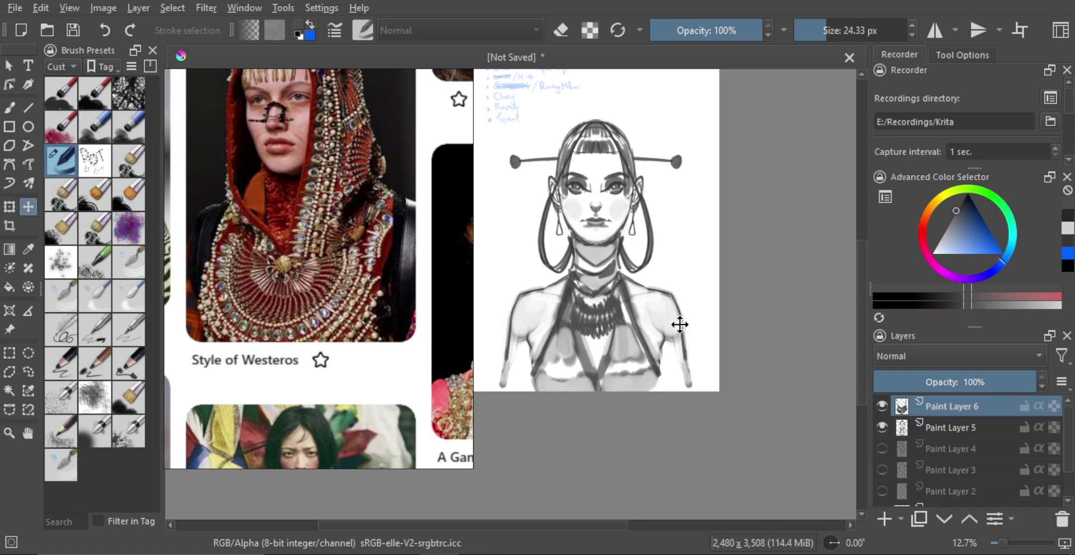
{"action": "scroll", "coordinate": [572, 294], "scroll_direction": "up", "scroll_amount": 1}
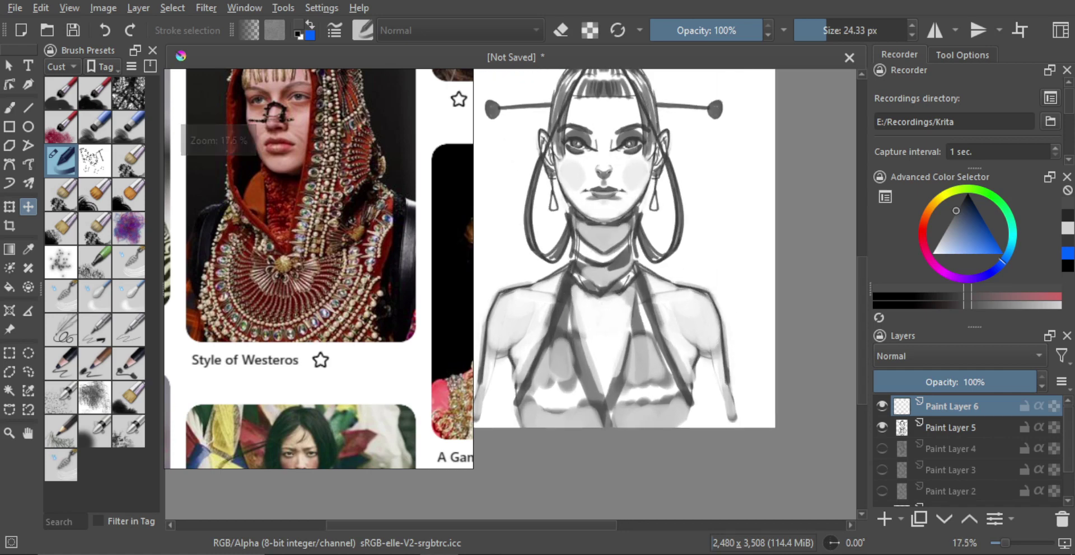
- Try a tight collar of small looped beads around the base of the neck with a 16.92 px brush
{"action": "key", "text": "b"}
{"action": "scroll", "coordinate": [570, 295], "scroll_direction": "up", "scroll_amount": 1}
{"action": "mouse_move", "coordinate": [556, 275]}
{"action": "left_mouse_down", "text": "shift"}
{"action": "mouse_move", "coordinate": [583, 305]}
{"action": "mouse_move", "coordinate": [652, 296]}
{"action": "mouse_move", "coordinate": [600, 344]}
{"action": "mouse_move", "coordinate": [596, 305]}
{"action": "mouse_move", "coordinate": [569, 283]}
{"action": "left_mouse_up", "text": "shift"}
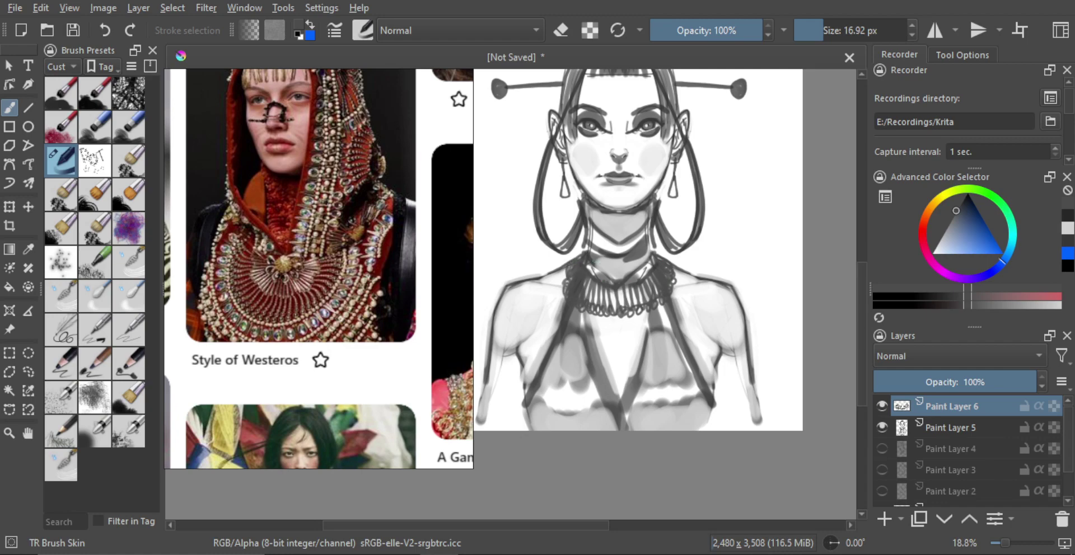
- Remove the looped collar from Paint Layer 6 and merge the layer down into Paint Layer 5
{"action": "scroll", "coordinate": [618, 274], "scroll_direction": "down", "scroll_amount": 2}
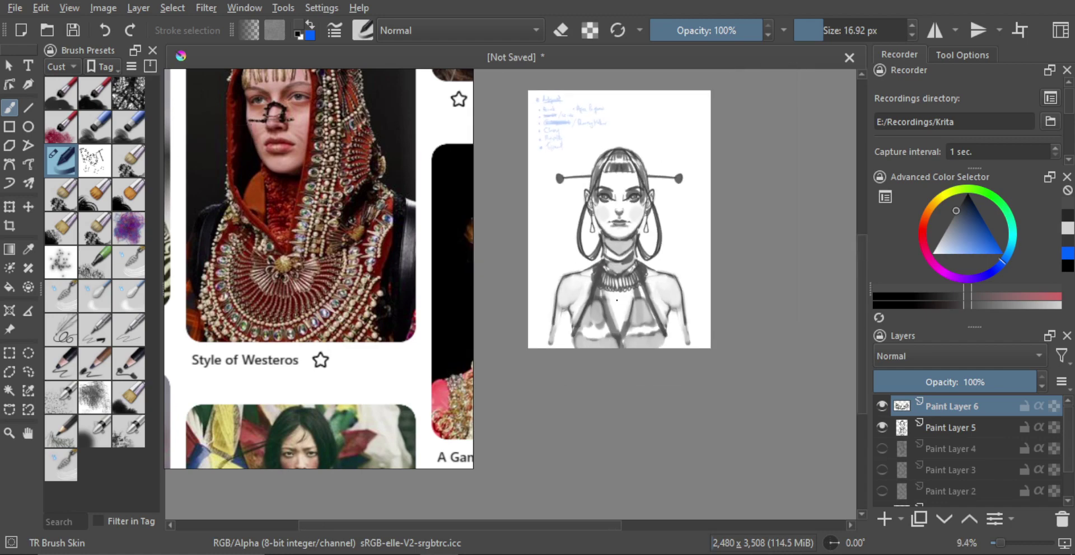
{"action": "scroll", "coordinate": [610, 154], "scroll_direction": "up", "scroll_amount": 2}
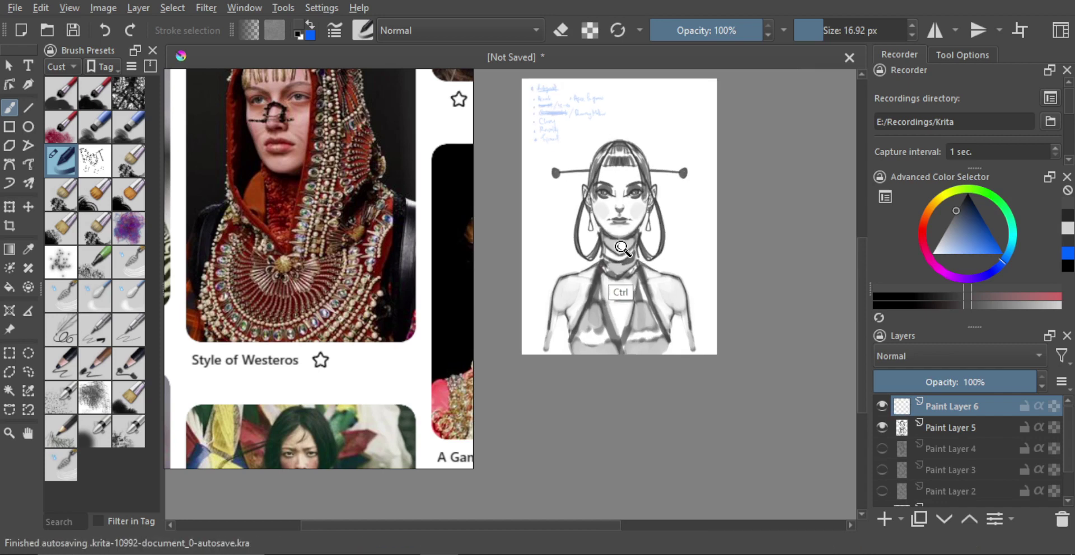
{"action": "scroll", "coordinate": [617, 290], "scroll_direction": "up", "scroll_amount": 4}
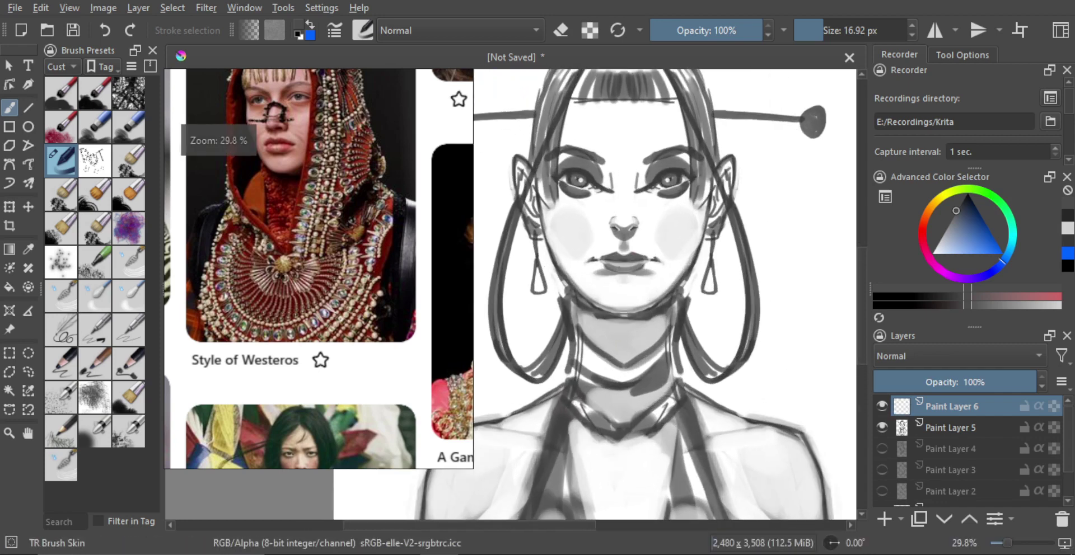
{"action": "scroll", "coordinate": [633, 280], "scroll_direction": "down", "scroll_amount": 3}
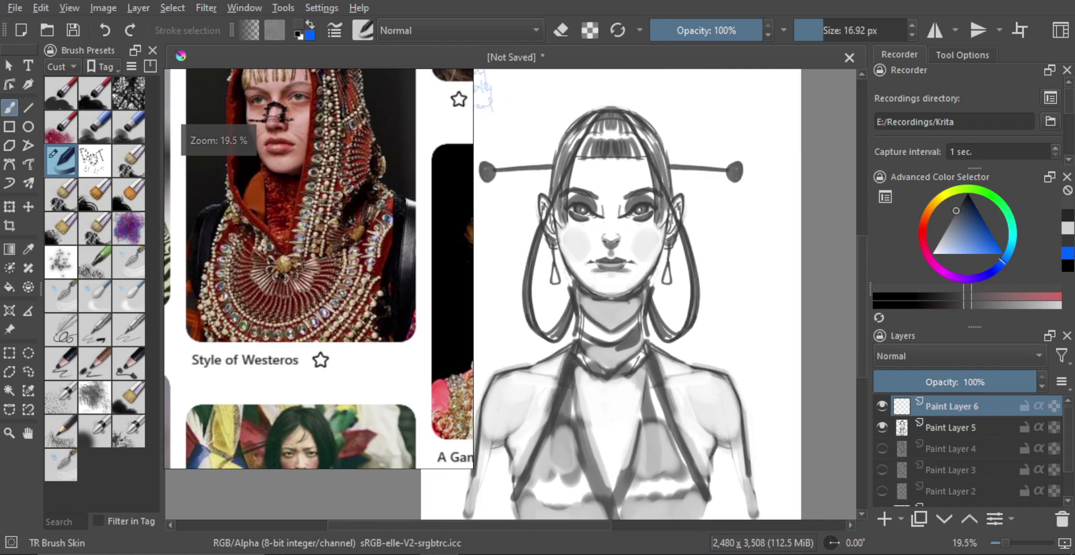
{"action": "key", "text": "ctrl+e"}
- Erase the ends of the mouth line at the lip corners with a 16.92 px eraser
{"action": "scroll", "coordinate": [618, 251], "scroll_direction": "up", "scroll_amount": 5}
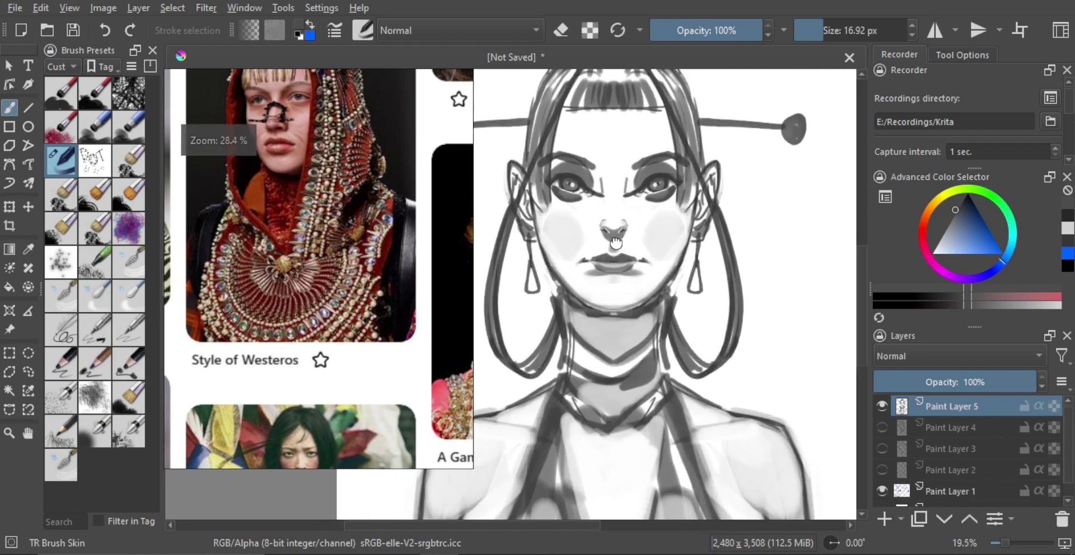
{"action": "key", "text": "e"}
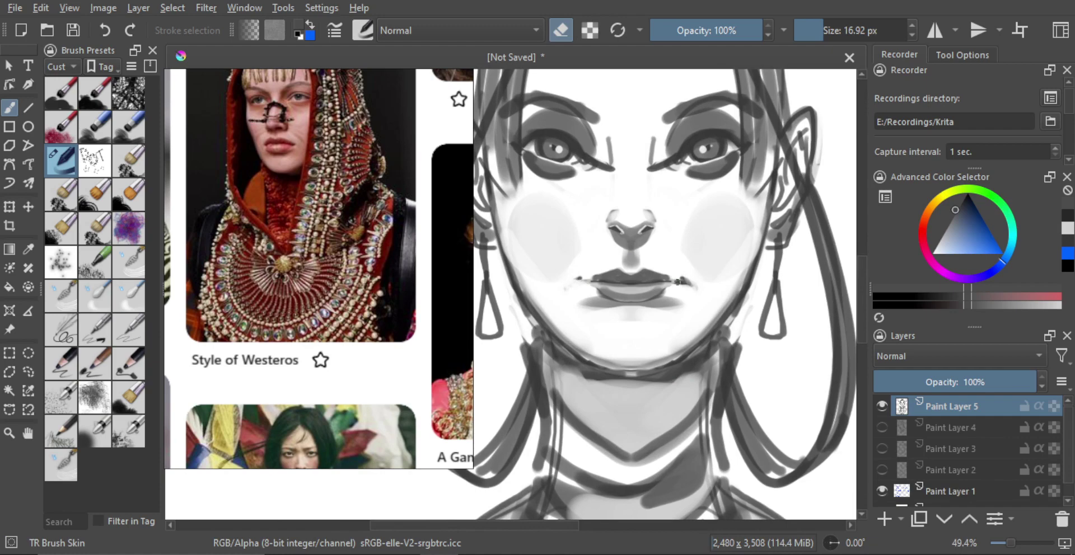
{"action": "left_click_drag", "start_coordinate": [677, 282], "coordinate": [684, 282]}
{"action": "key", "text": "e"}
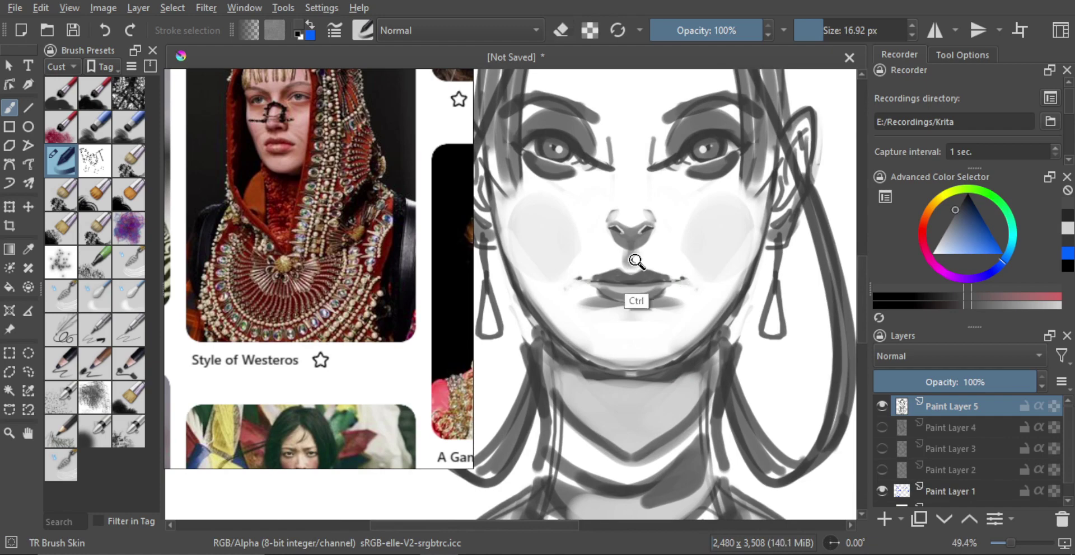
- Extend both ends of the mouth line with thin strokes, using a brush of about 5.68 px
{"action": "scroll", "coordinate": [628, 298], "scroll_direction": "down", "scroll_amount": 4}
{"action": "scroll", "coordinate": [621, 257], "scroll_direction": "up", "scroll_amount": 3}
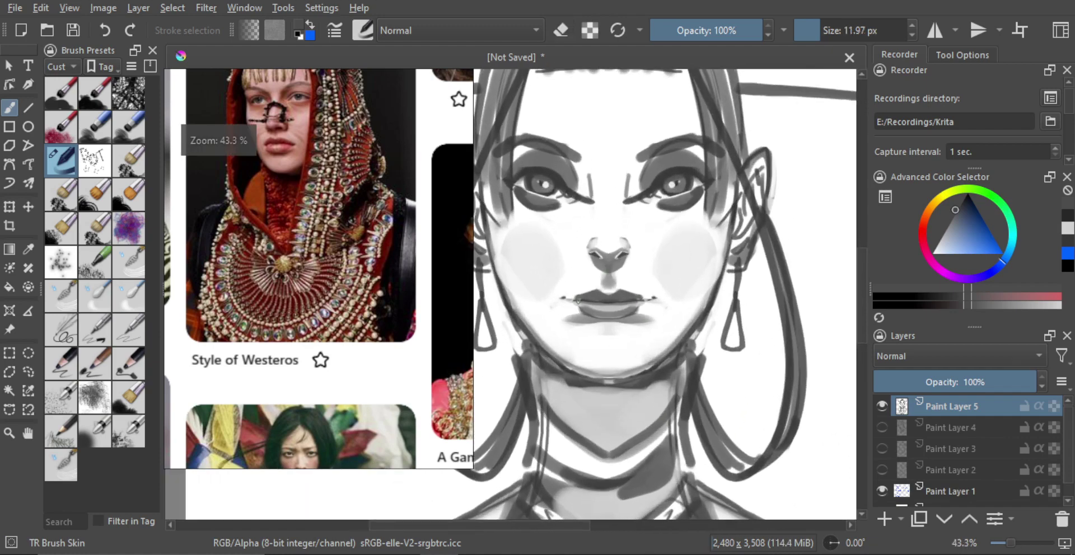
{"action": "key", "text": "bracketleft"}
{"action": "key", "text": "bracketleft"}
{"action": "key", "text": "bracketleft"}
{"action": "key", "text": "bracketleft"}
{"action": "key", "text": "bracketleft"}
{"action": "key", "text": "bracketleft"}
{"action": "key", "text": "bracketleft"}
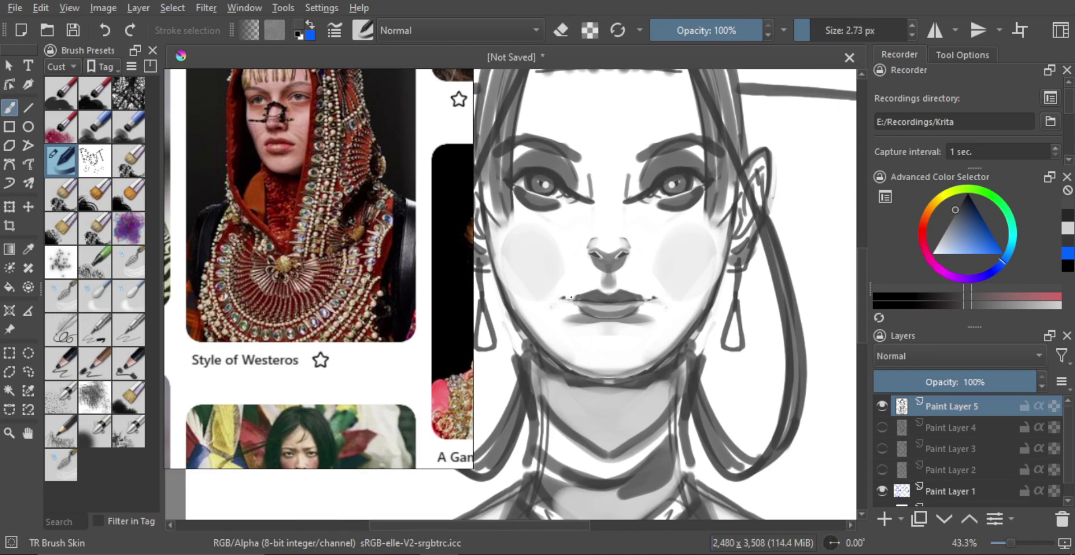
{"action": "left_click_drag", "start_coordinate": [566, 300], "coordinate": [571, 300], "text": "shift"}
{"action": "left_click_drag", "start_coordinate": [644, 298], "coordinate": [659, 296]}
{"action": "key", "text": "e"}
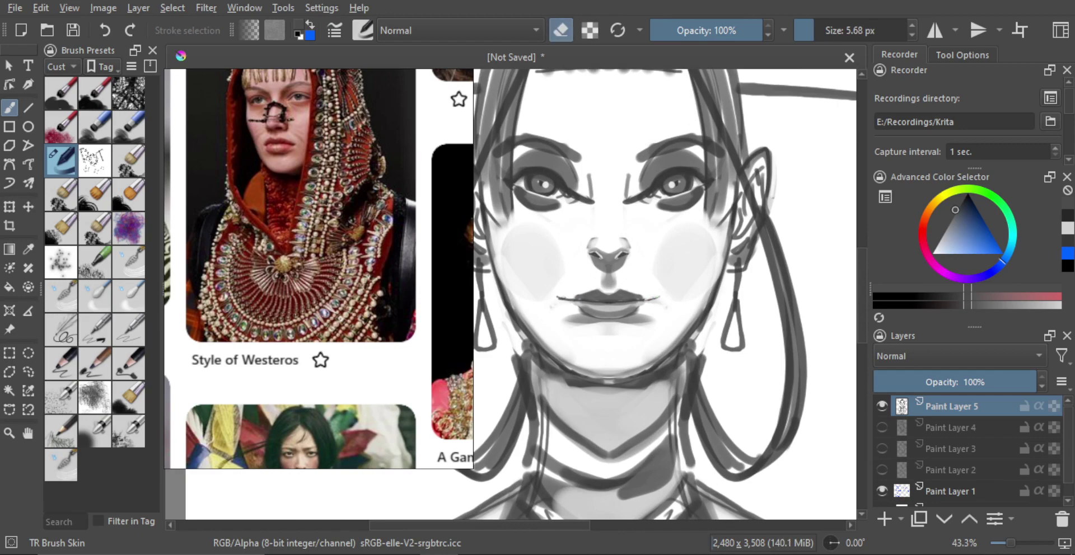
{"action": "key", "text": "e"}
- Erase the thin line at the left mouth corner and set the brush size to 14.34 px
{"action": "left_click_drag", "start_coordinate": [573, 285], "coordinate": [573, 266], "text": "ctrl"}
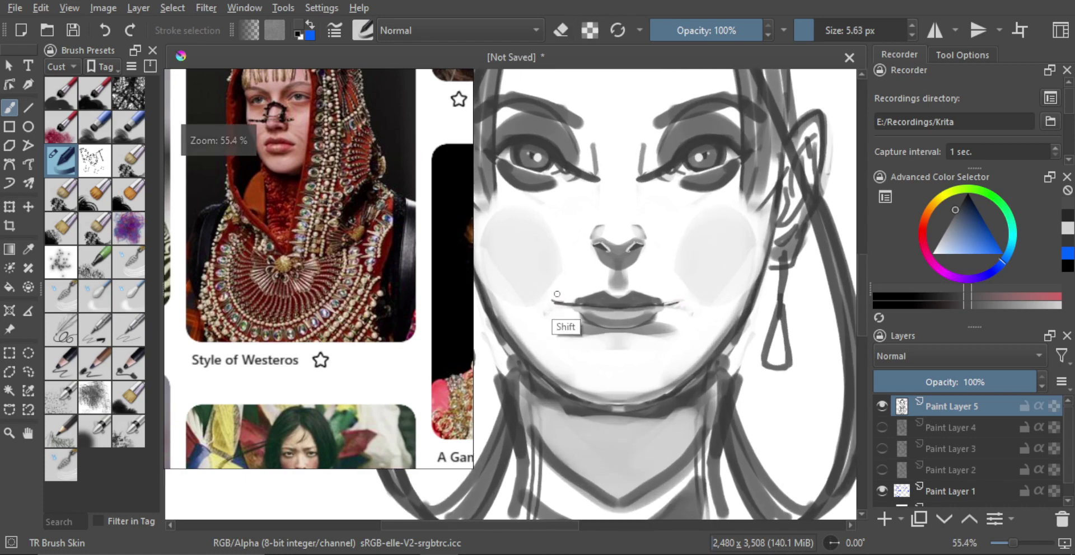
{"action": "left_click_drag", "start_coordinate": [551, 300], "coordinate": [570, 307], "text": "shift"}
{"action": "key", "text": "e"}
{"action": "key", "text": "e"}
{"action": "key", "text": "bracketleft"}
{"action": "key", "text": "bracketleft"}
{"action": "key", "text": "bracketleft"}
{"action": "key", "text": "bracketleft"}
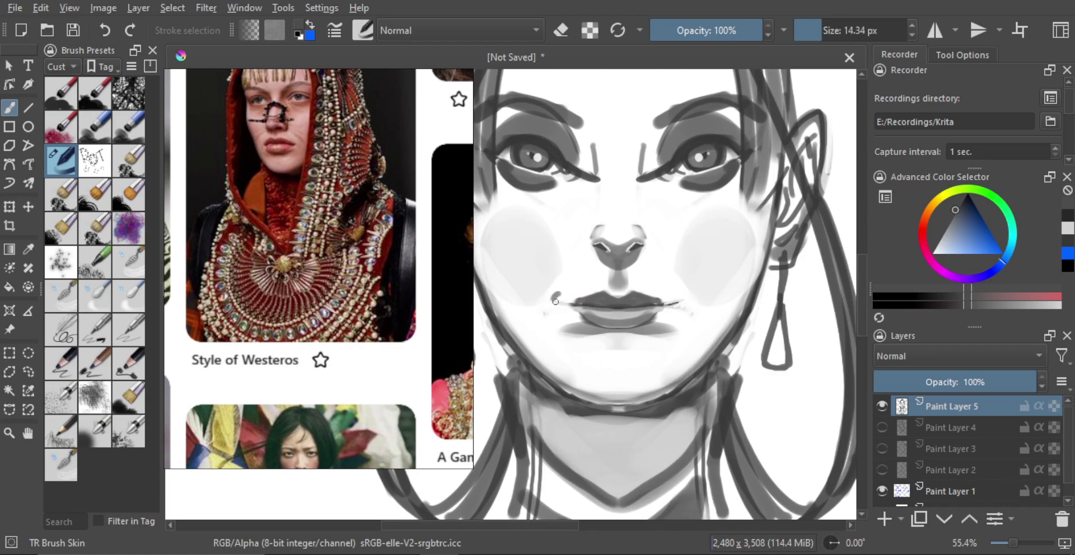
- Redraw the left mouth corner with a small upturned hook, undoing the unwanted strokes
{"action": "key", "text": "ctrl+z"}
{"action": "mouse_move", "coordinate": [565, 293]}
{"action": "left_mouse_down"}
{"action": "mouse_move", "coordinate": [561, 301]}
{"action": "mouse_move", "coordinate": [591, 304]}
{"action": "left_mouse_up"}
{"action": "key", "text": "ctrl+z"}
{"action": "key", "text": "ctrl+z"}
{"action": "key", "text": "ctrl+z"}
{"action": "key", "text": "ctrl+z"}
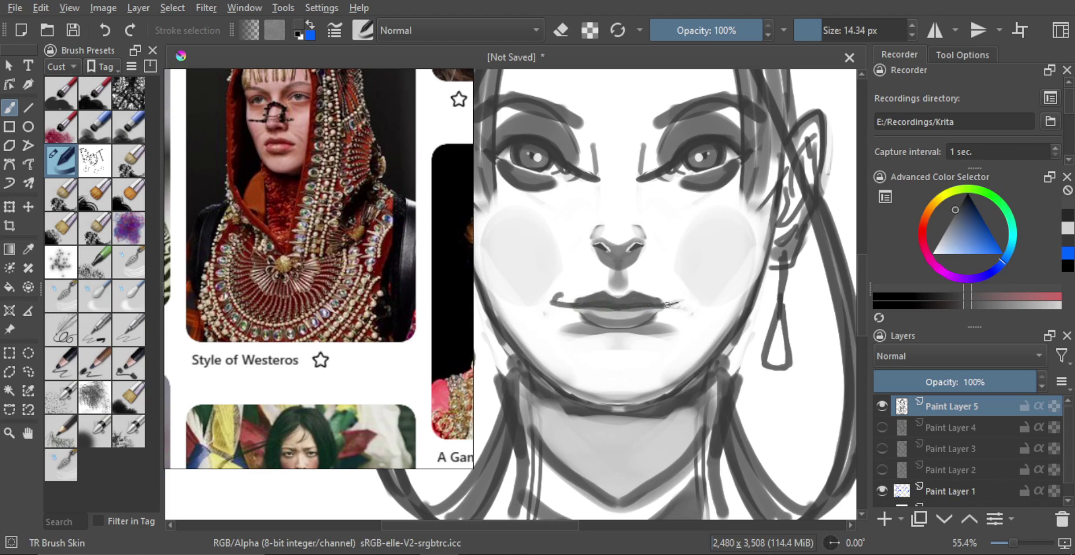
- Redraw the right mouth corner and erase the excess line beyond it
{"action": "left_click_drag", "start_coordinate": [652, 304], "coordinate": [677, 305]}
{"action": "key", "text": "e"}
{"action": "key", "text": "e"}
{"action": "left_click_drag", "start_coordinate": [672, 294], "coordinate": [682, 305]}
{"action": "key", "text": "e"}
- Set the brush size to 29.02 px, undo the last stroke and check the face in a horizontally mirrored view
{"action": "left_click_drag", "start_coordinate": [560, 291], "coordinate": [571, 291], "text": "shift"}
{"action": "key", "text": "ctrl+z"}
{"action": "key", "text": "m"}
{"action": "key", "text": "m"}
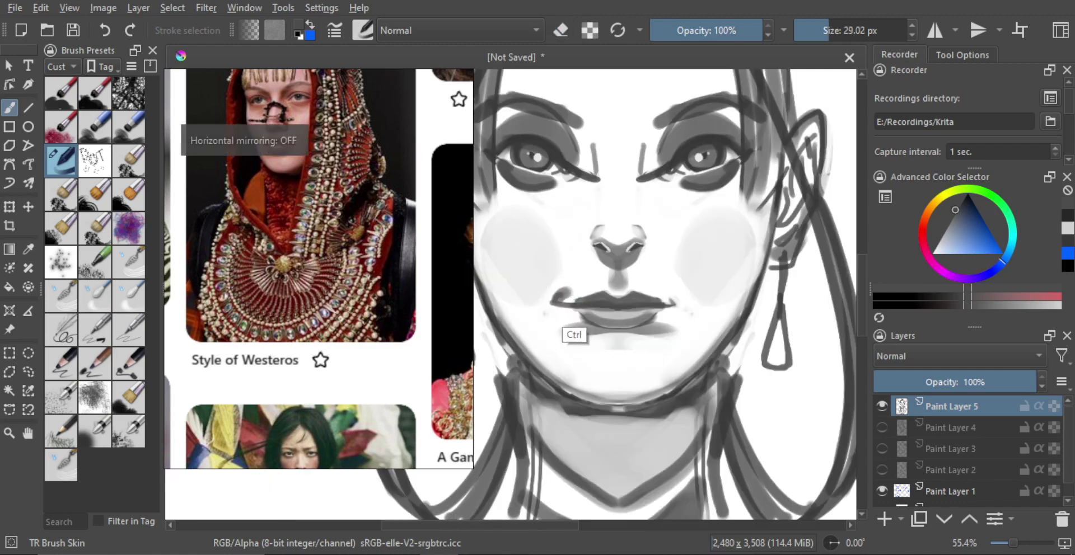
- Erase the upturned hook at the left mouth corner and reduce the brush size to 18.35 px
{"action": "key", "text": "e"}
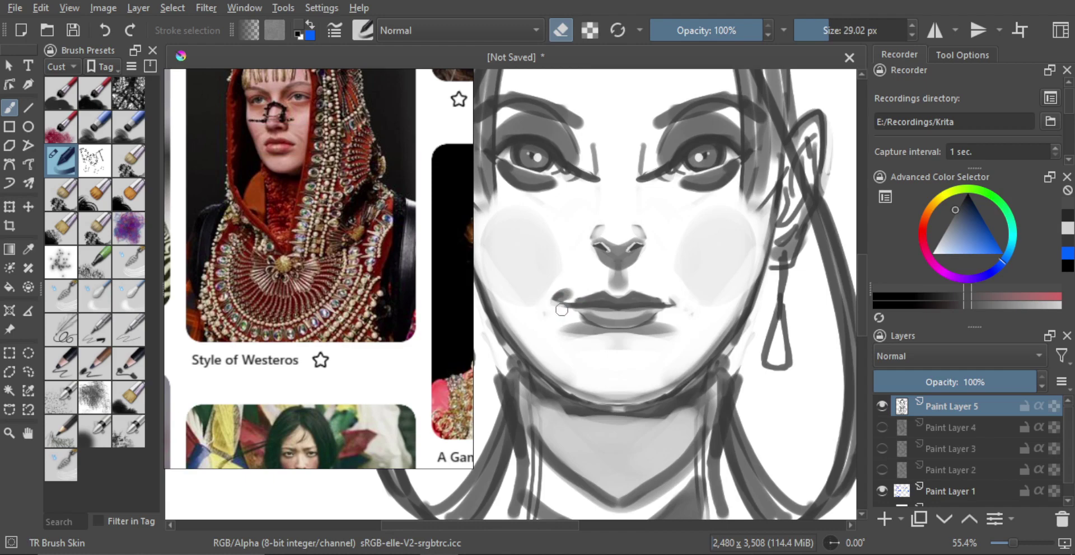
{"action": "left_click_drag", "start_coordinate": [564, 292], "coordinate": [559, 300]}
{"action": "key", "text": "ctrl+z"}
{"action": "key", "text": "bracketleft"}
{"action": "key", "text": "bracketleft"}
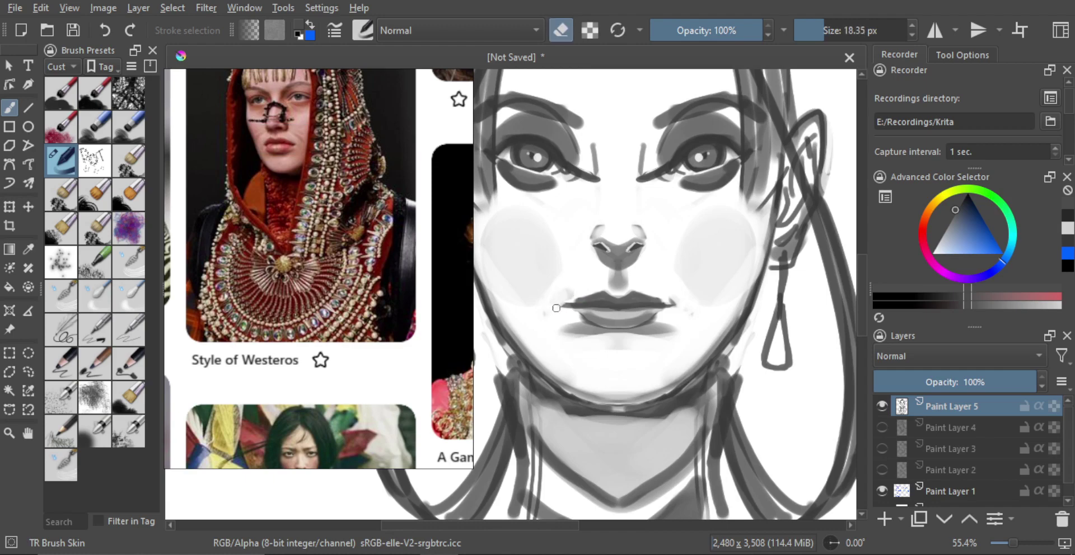
- Set the brush size to 16.08 px, extend the left mouth corner with a short line and thin it with the eraser
{"action": "key", "text": "e"}
{"action": "key", "text": "bracketleft"}
{"action": "left_click_drag", "start_coordinate": [555, 302], "coordinate": [574, 306]}
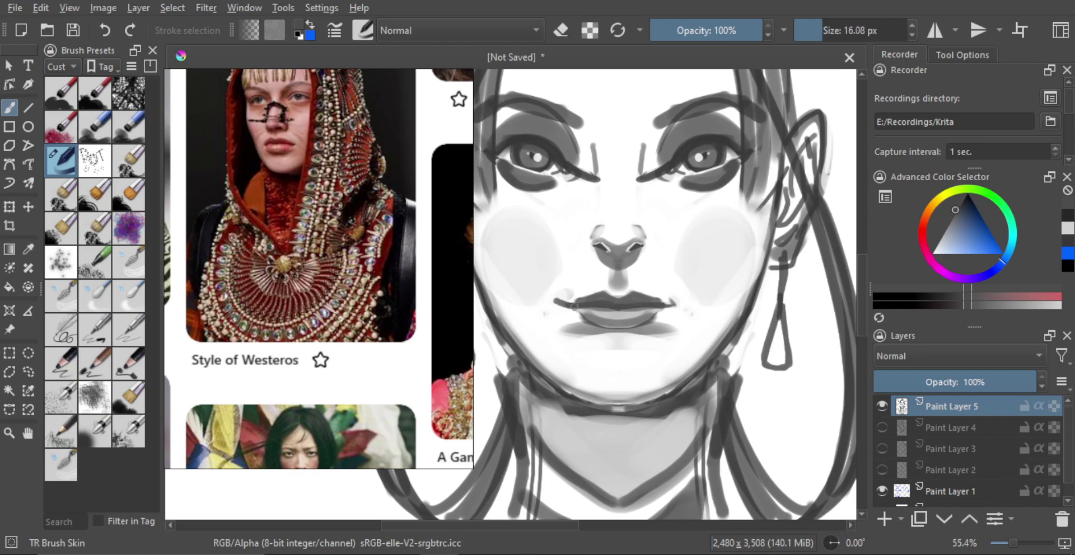
{"action": "key", "text": "e"}
{"action": "left_click_drag", "start_coordinate": [584, 309], "coordinate": [585, 411]}
{"action": "left_click_drag", "start_coordinate": [590, 309], "coordinate": [576, 220]}
{"action": "key", "text": "e"}
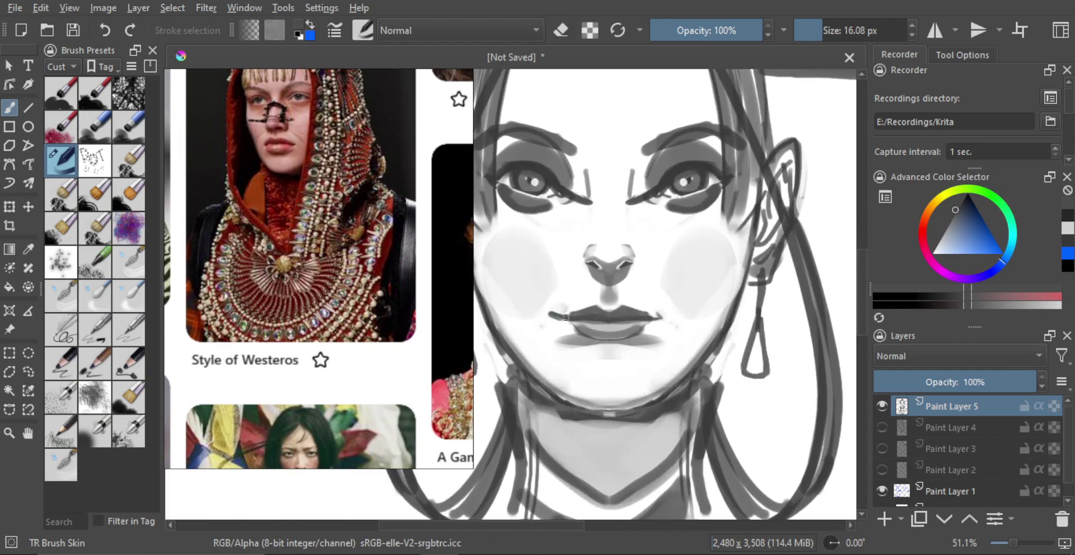
{"action": "key", "text": "e"}
{"action": "scroll", "coordinate": [566, 323], "scroll_direction": "down", "scroll_amount": 3}
{"action": "scroll", "coordinate": [568, 314], "scroll_direction": "up", "scroll_amount": 4}
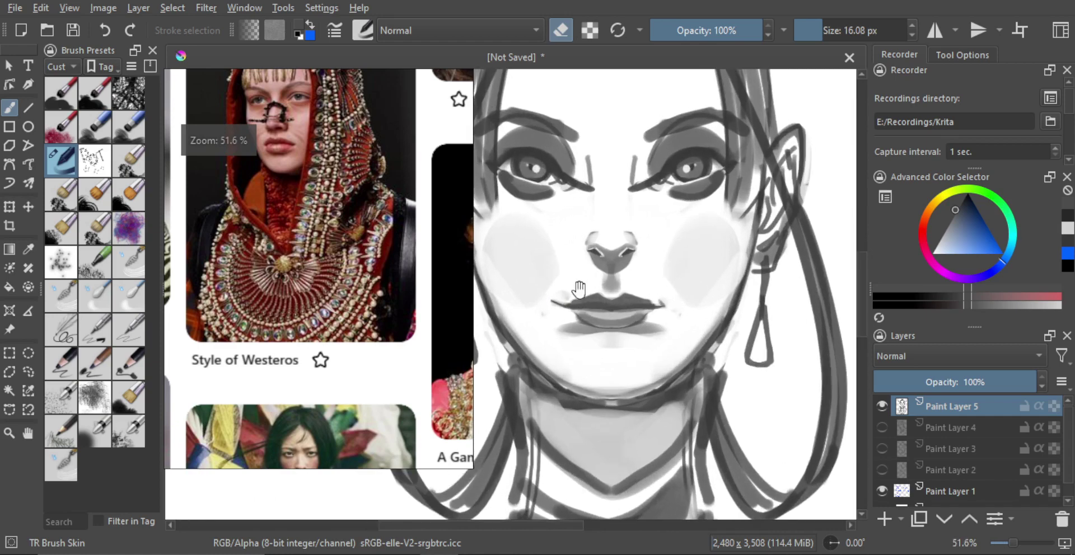
- Paint a soft shaded hook at the left mouth corner at 29.33 px and trim its lower edge with a 15.05 px eraser
{"action": "key", "text": "e"}
{"action": "scroll", "coordinate": [561, 283], "scroll_direction": "up", "scroll_amount": 1}
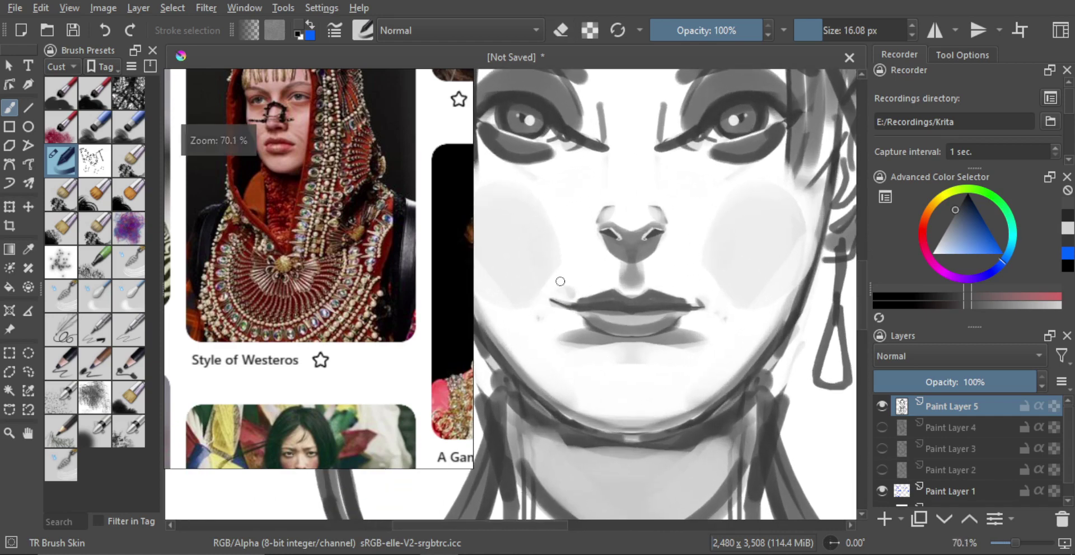
{"action": "left_click_drag", "start_coordinate": [546, 302], "coordinate": [566, 298]}
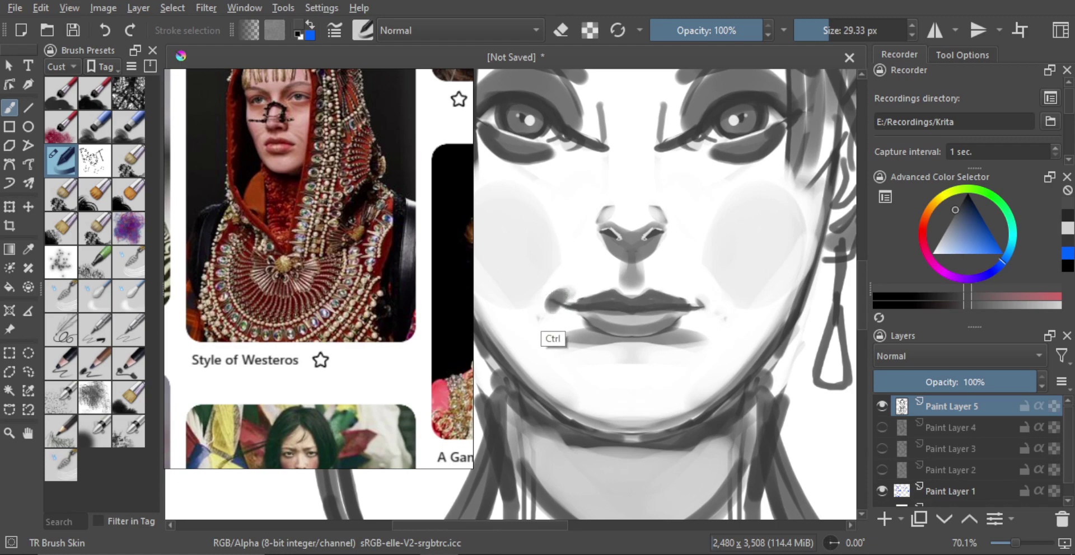
{"action": "key", "text": "e"}
{"action": "mouse_move", "coordinate": [540, 317]}
{"action": "left_mouse_down"}
{"action": "mouse_move", "coordinate": [549, 290]}
{"action": "mouse_move", "coordinate": [563, 288]}
{"action": "mouse_move", "coordinate": [554, 312]}
{"action": "left_mouse_up"}
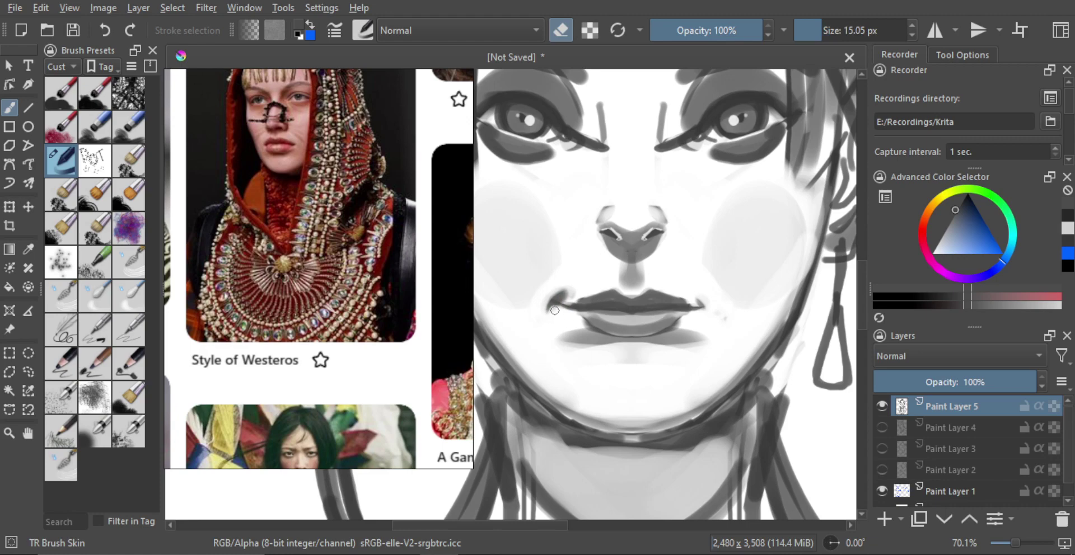
{"action": "key", "text": "ctrl"}
- Trim the marks at both mouth corners with the eraser to leave small, narrow creases
{"action": "left_click_drag", "start_coordinate": [570, 272], "coordinate": [567, 391]}
{"action": "left_click_drag", "start_coordinate": [610, 298], "coordinate": [612, 212]}
{"action": "left_click_drag", "start_coordinate": [644, 293], "coordinate": [662, 260]}
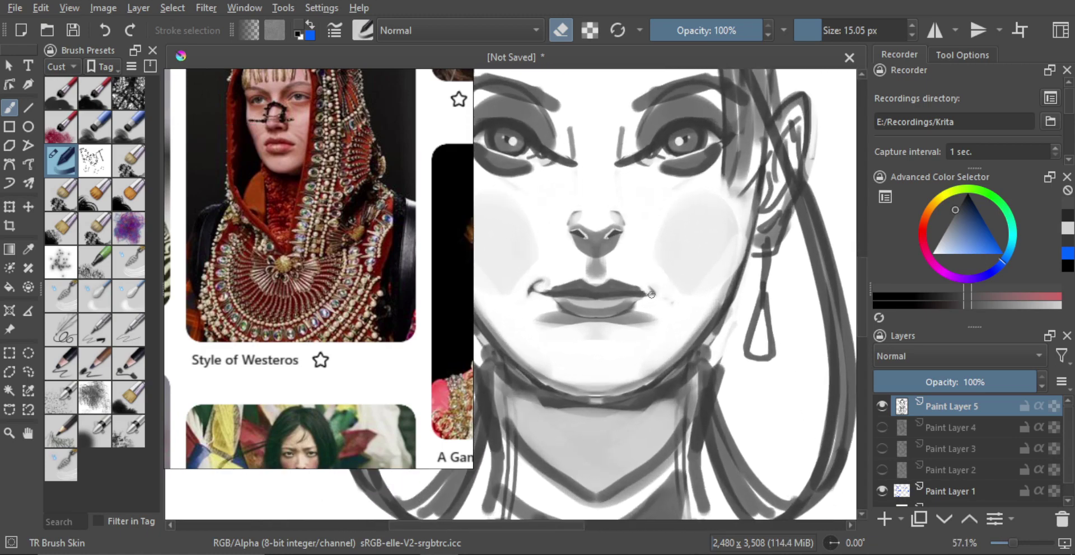
{"action": "key", "text": "ctrl"}
{"action": "key", "text": "e"}
{"action": "key", "text": "e"}
{"action": "scroll", "coordinate": [655, 294], "scroll_direction": "down", "scroll_amount": 3}
{"action": "scroll", "coordinate": [624, 261], "scroll_direction": "up", "scroll_amount": 3}
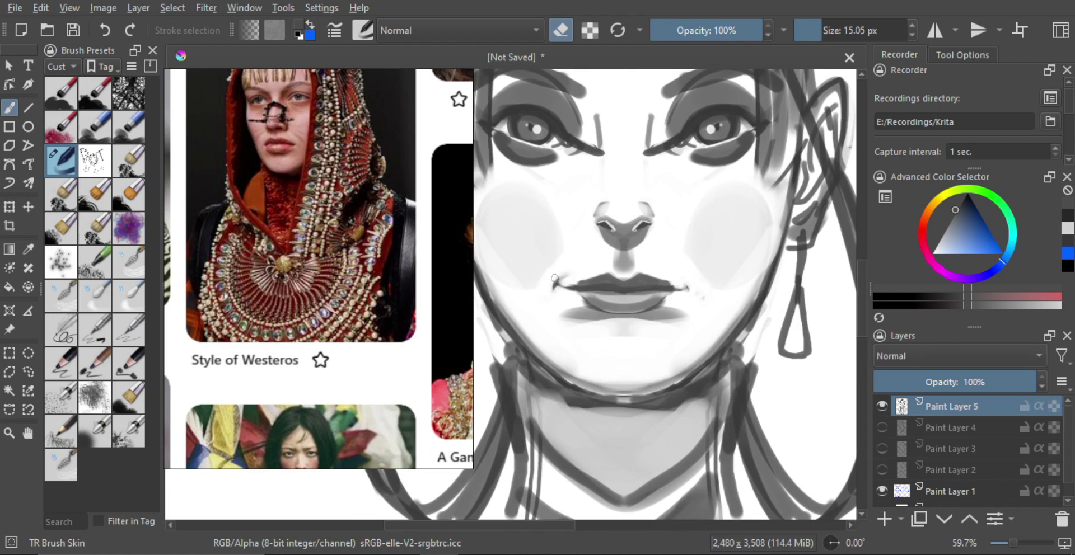
- Hide the portrait on Paint Layer 5, view the earlier sketches on Paint Layers 2, 3 and 4 one by one, and show the portrait again
{"action": "scroll", "coordinate": [563, 274], "scroll_direction": "down", "scroll_amount": 6}
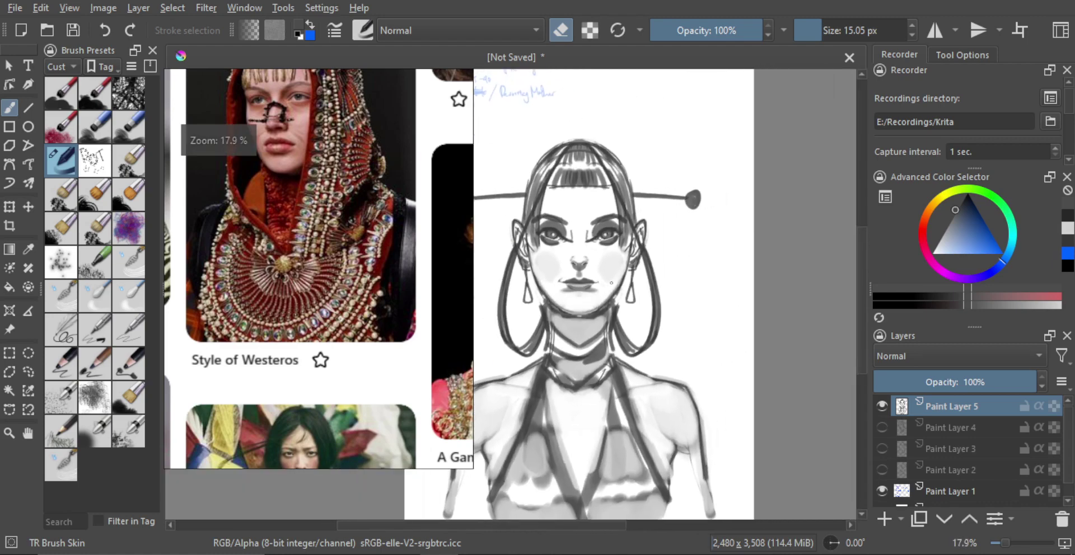
{"action": "scroll", "coordinate": [611, 283], "scroll_direction": "down", "scroll_amount": 4}
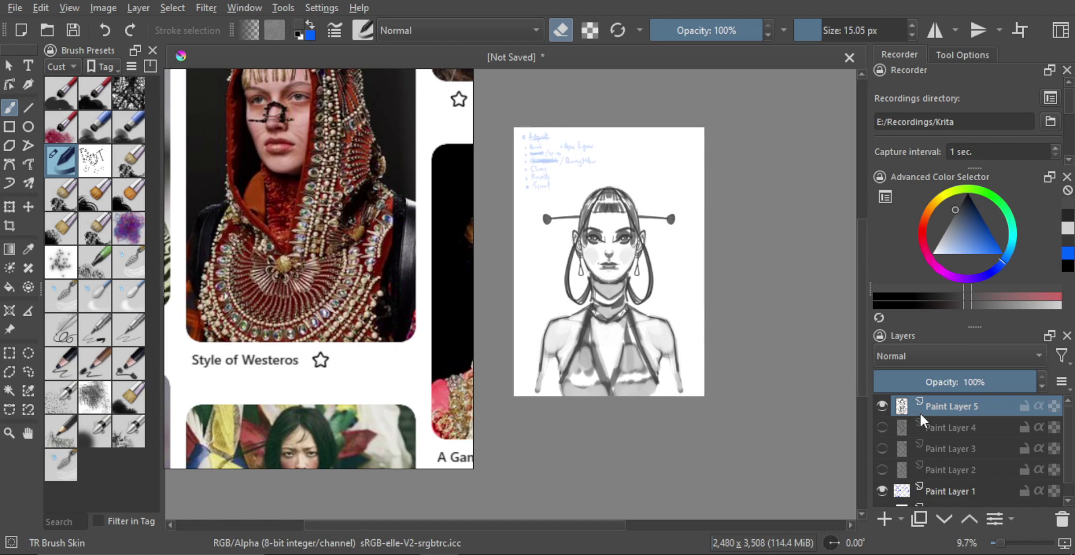
{"action": "left_click", "coordinate": [882, 407]}
{"action": "left_click", "coordinate": [882, 427]}
{"action": "left_click", "coordinate": [882, 427]}
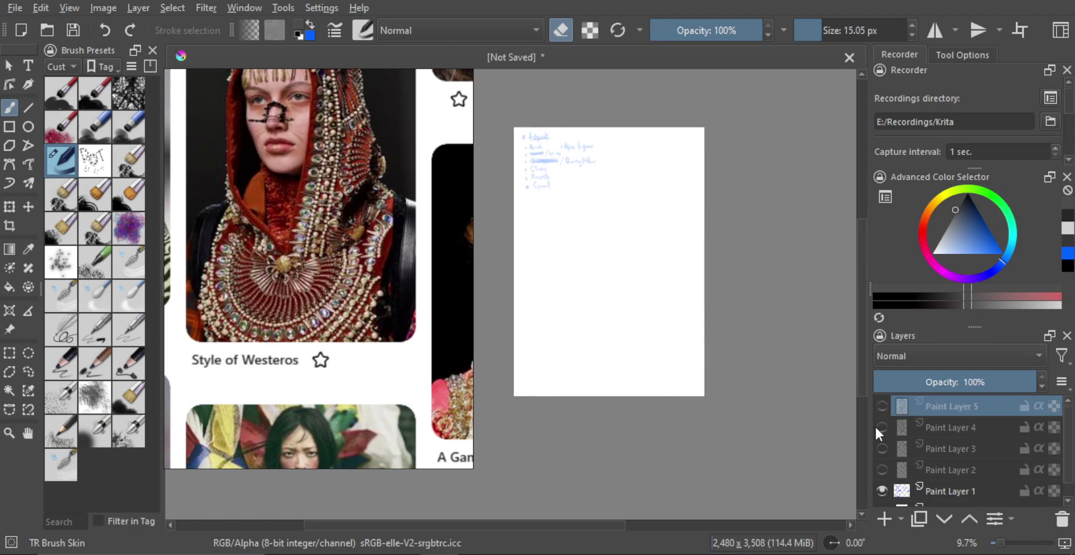
{"action": "left_click", "coordinate": [882, 448]}
{"action": "left_click", "coordinate": [883, 448]}
{"action": "left_click", "coordinate": [883, 466]}
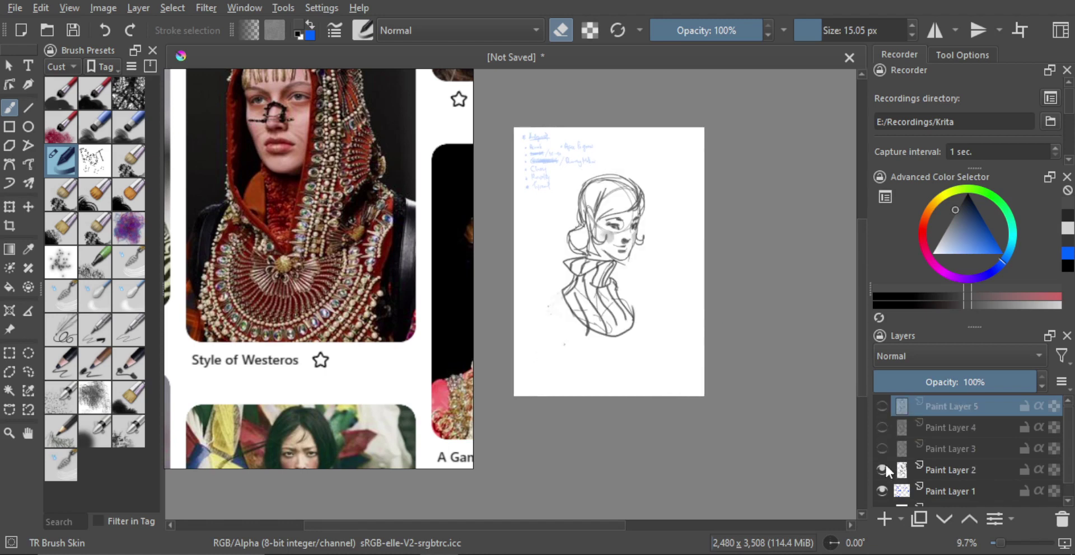
{"action": "left_click", "coordinate": [885, 464]}
{"action": "left_click", "coordinate": [881, 433]}
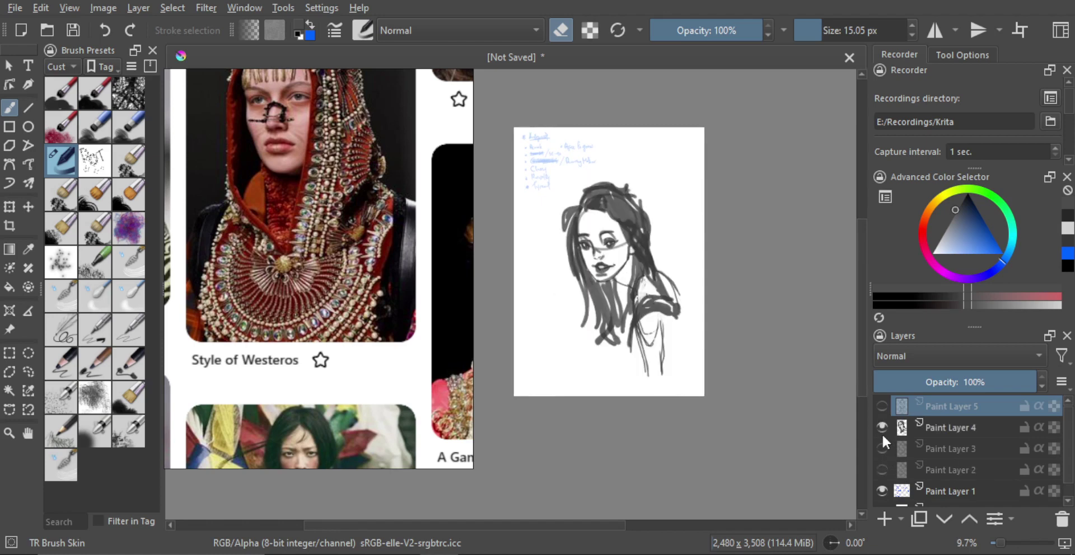
{"action": "left_click", "coordinate": [882, 433]}
{"action": "left_click", "coordinate": [880, 448]}
{"action": "left_click", "coordinate": [880, 447]}
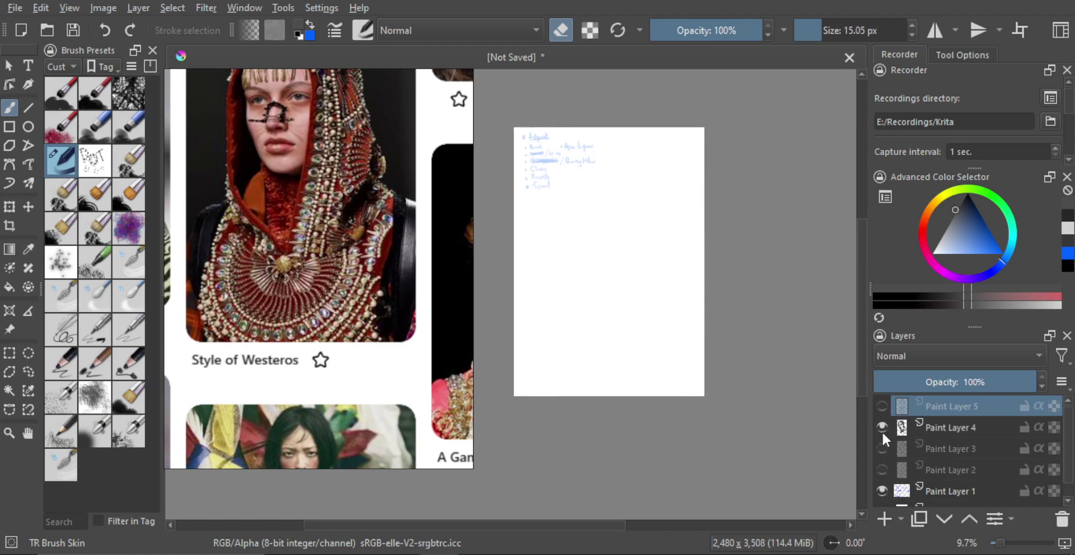
{"action": "left_click", "coordinate": [882, 428]}
{"action": "left_click", "coordinate": [882, 430]}
{"action": "left_click", "coordinate": [882, 404]}
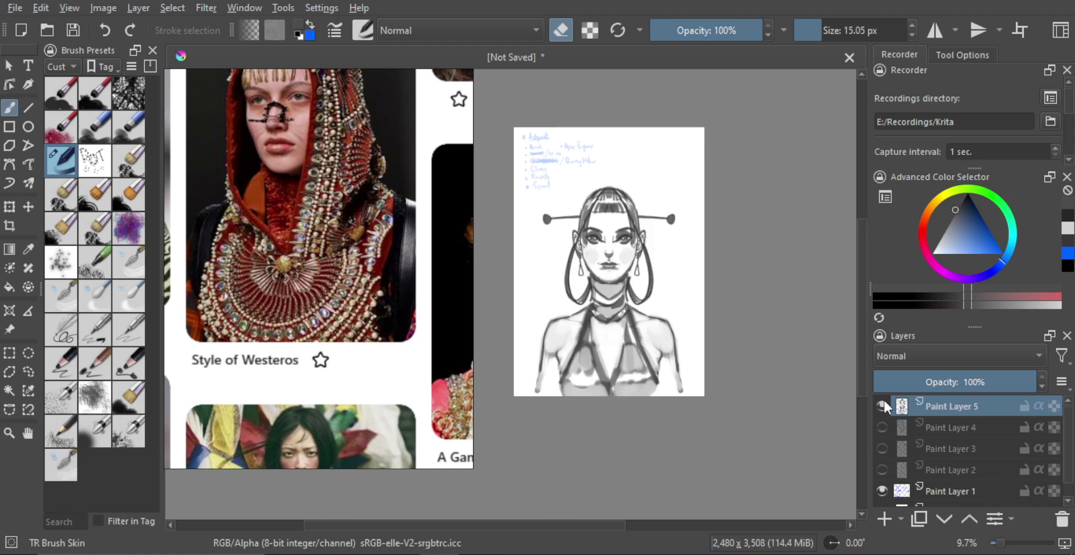
- Compare the portrait on Paint Layer 5 with the sketch on Paint Layer 4 by switching their visibility, ending with the portrait shown
{"action": "left_click", "coordinate": [882, 404]}
{"action": "left_click", "coordinate": [881, 427]}
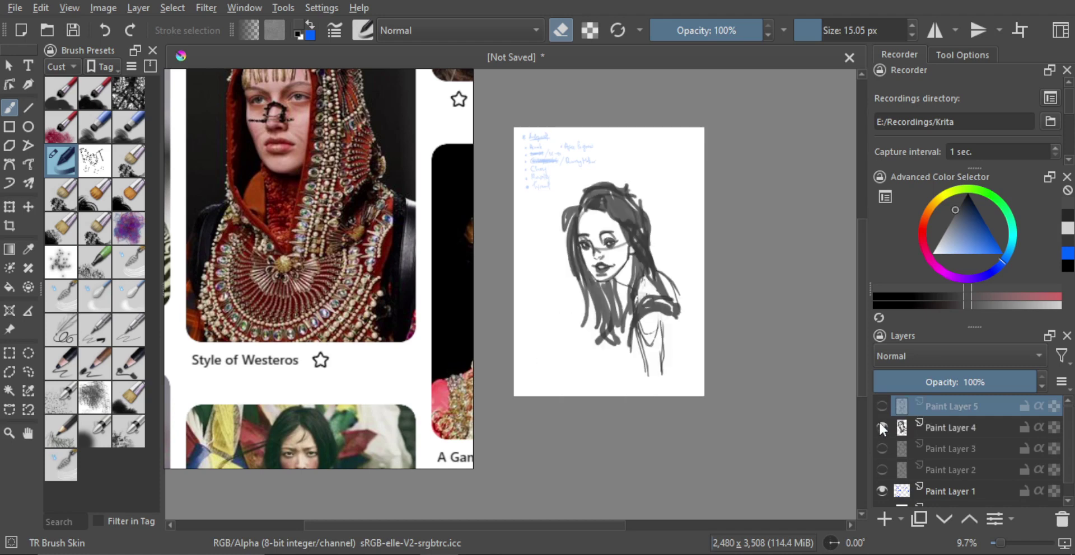
{"action": "left_click", "coordinate": [881, 429]}
{"action": "left_click", "coordinate": [882, 405]}
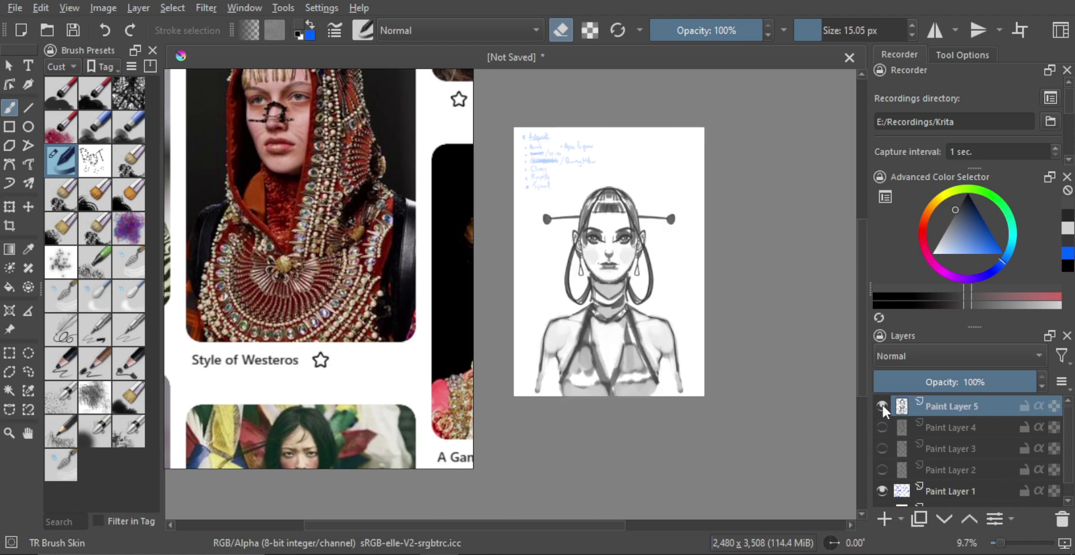